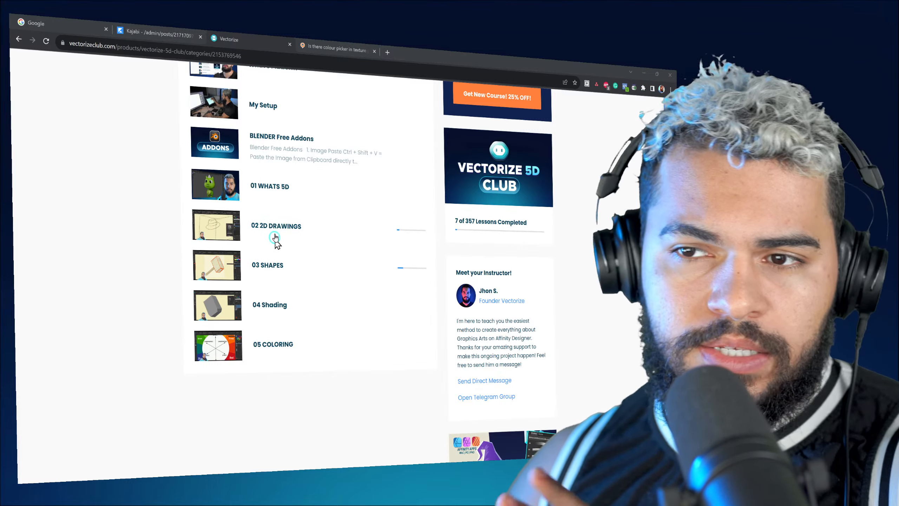
Step: Open the 02 2D DRAWINGS lesson and view its hat drawing demonstration from about 2:04, muted and in full screen
left_click(275, 227)
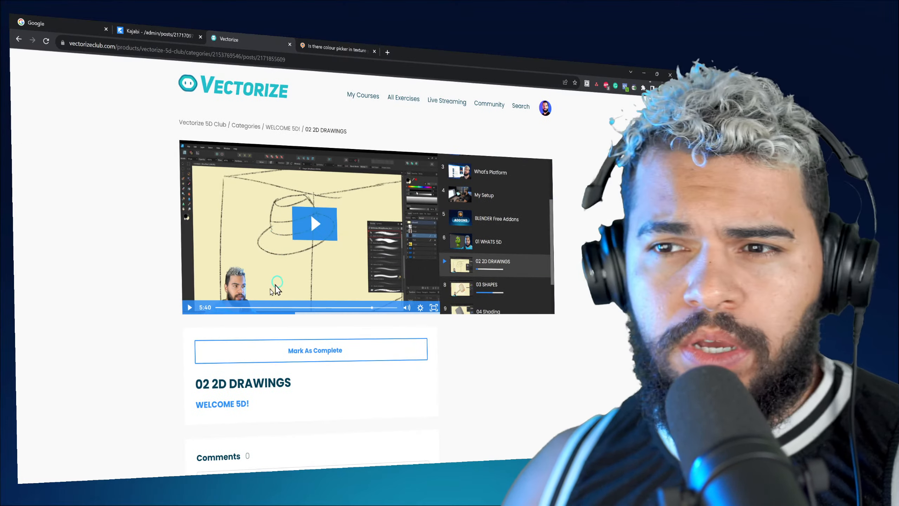
left_click(273, 308)
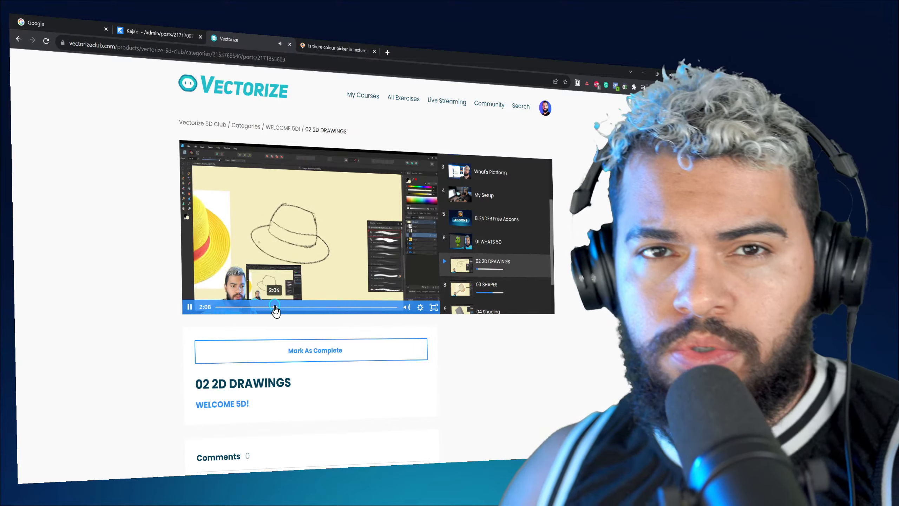
left_click(406, 307)
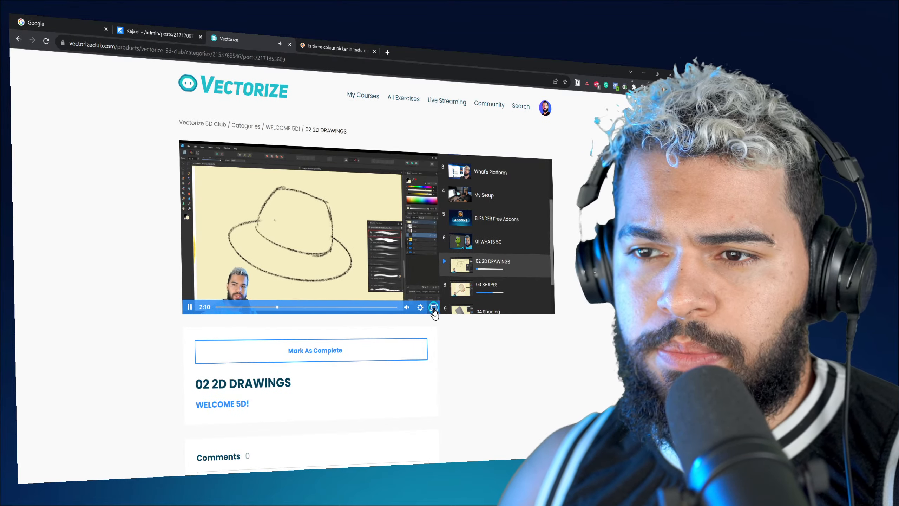
left_click(433, 308)
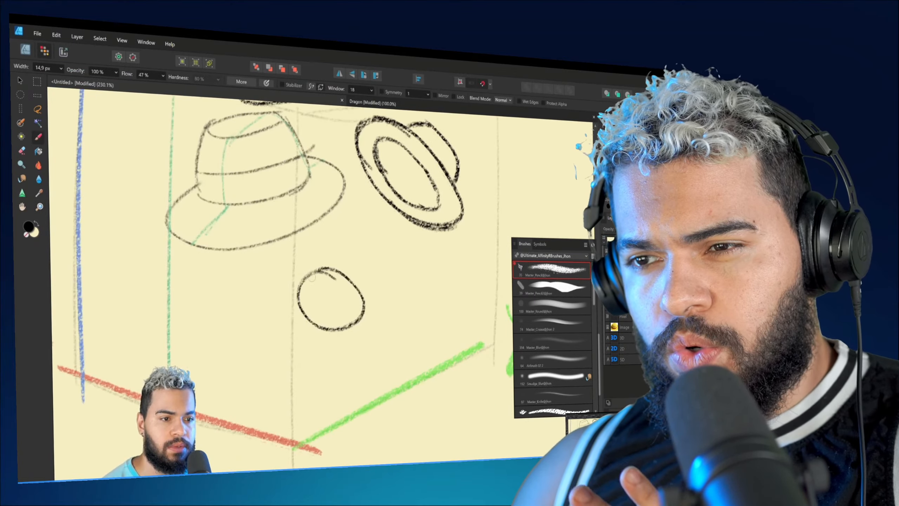
mouse_move(328, 261)
left_mouse_down()
mouse_move(290, 319)
mouse_move(354, 350)
left_mouse_up()
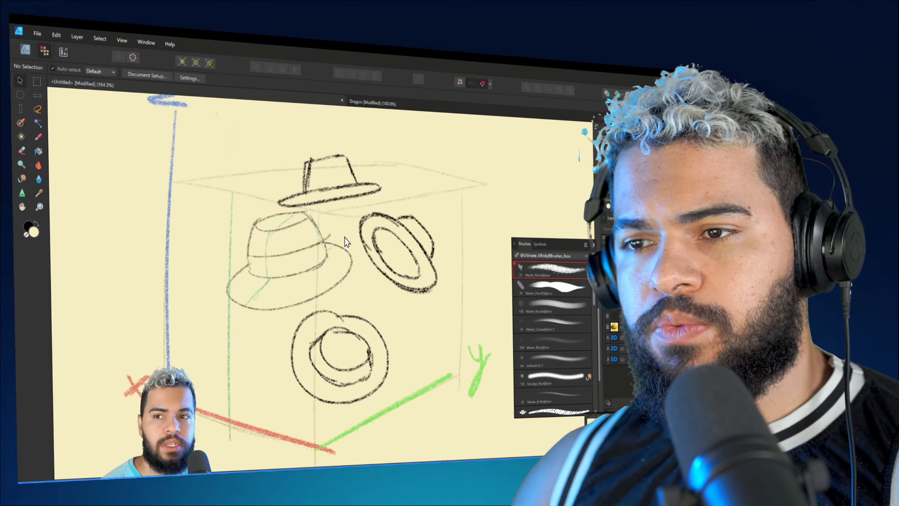
key("z")
left_click_drag(345, 238, 314, 278)
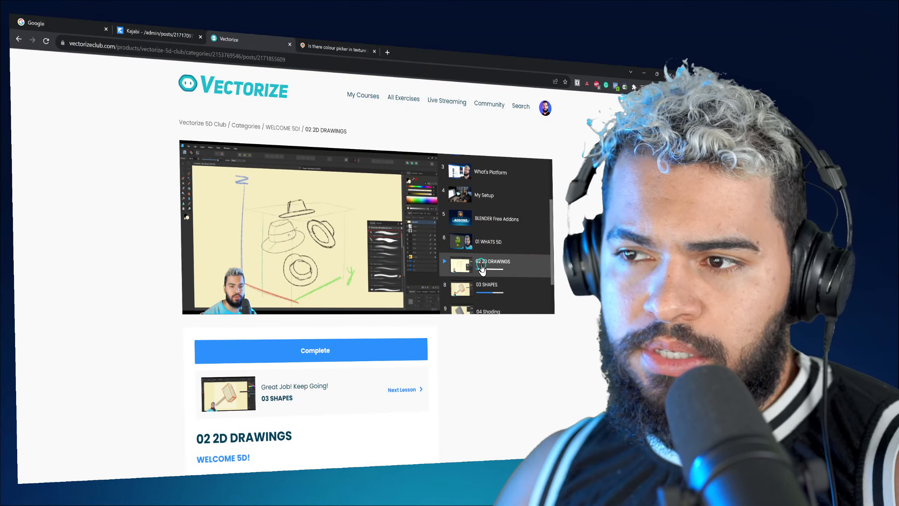
scroll(499, 262, "down", 1)
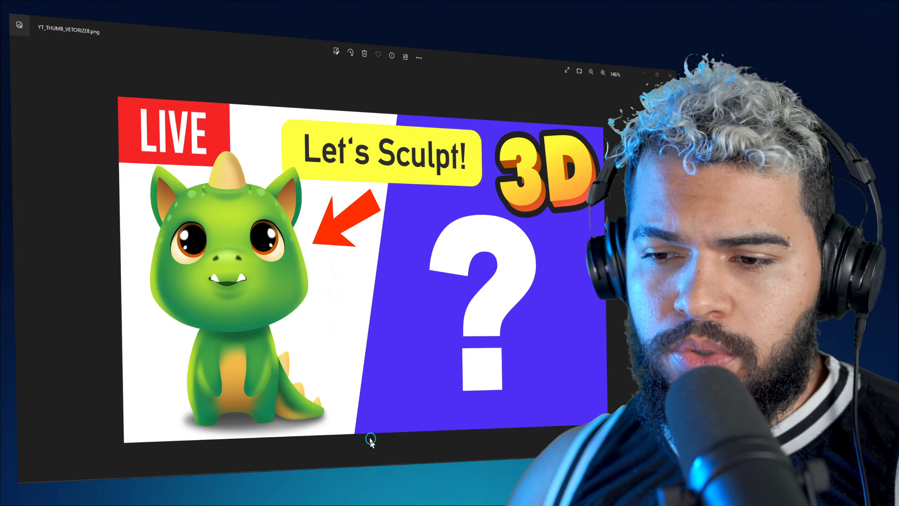
Step: Switch to the Dragon document in Affinity Designer and copy a screen capture of about 1336 × 1596 px around the whole dragon
mouse_move(336, 462)
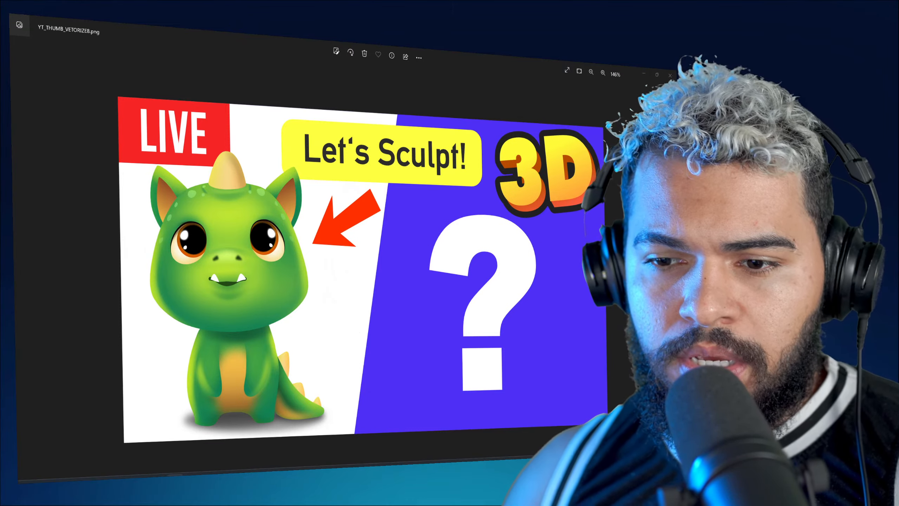
mouse_move(276, 474)
left_click(271, 446)
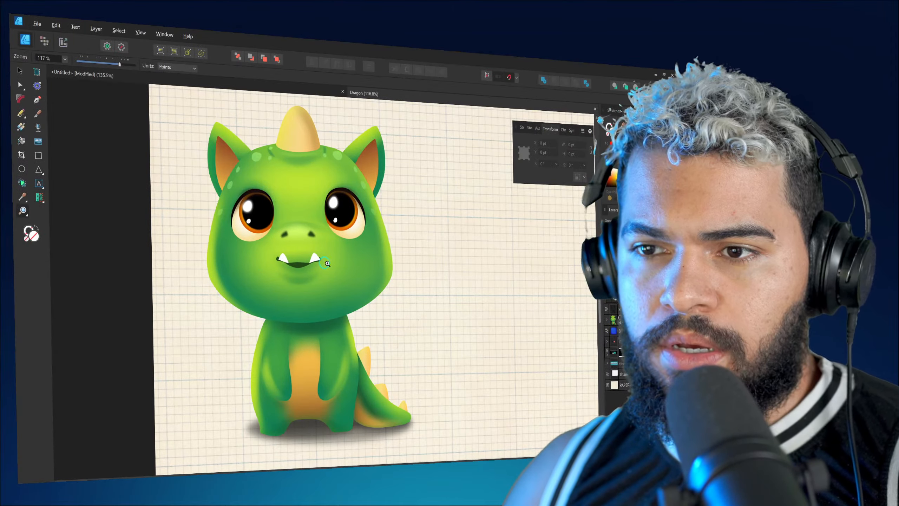
scroll(310, 263, "down", 1)
middle_click_drag(301, 266, 296, 266)
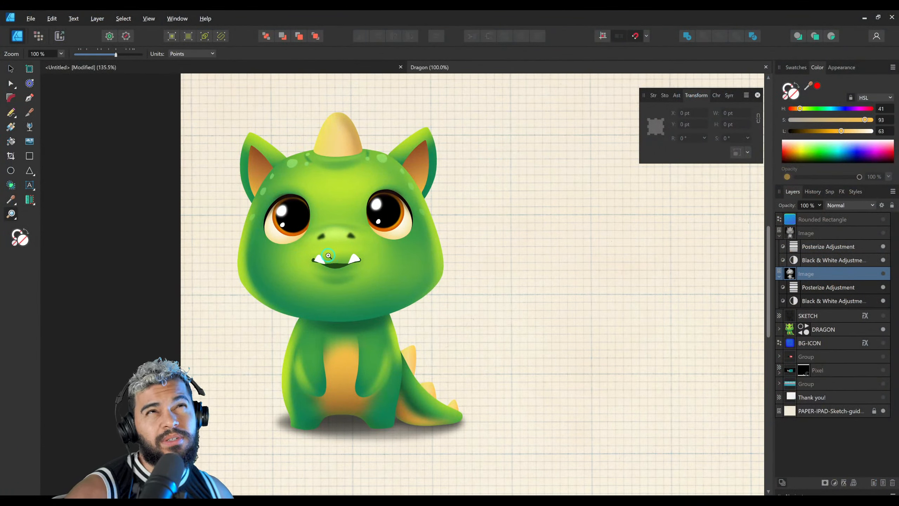
middle_click_drag(328, 255, 341, 250)
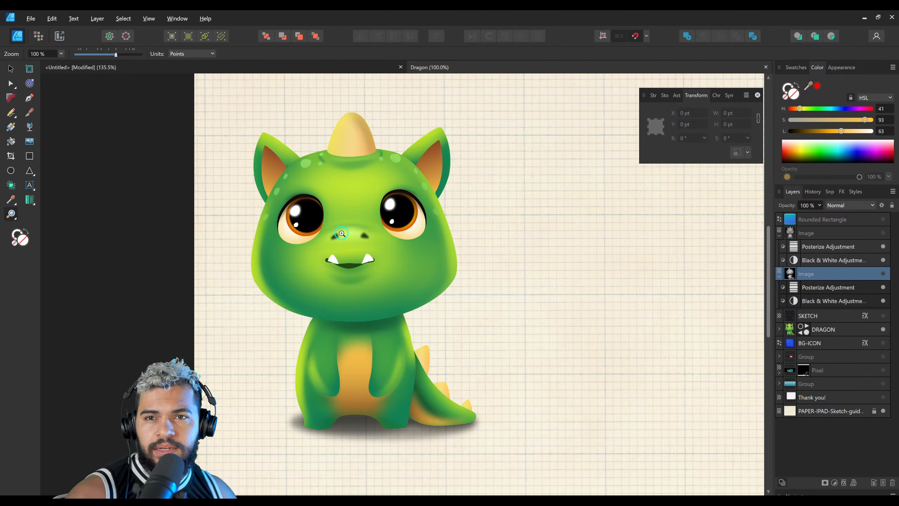
middle_click_drag(370, 262, 353, 264)
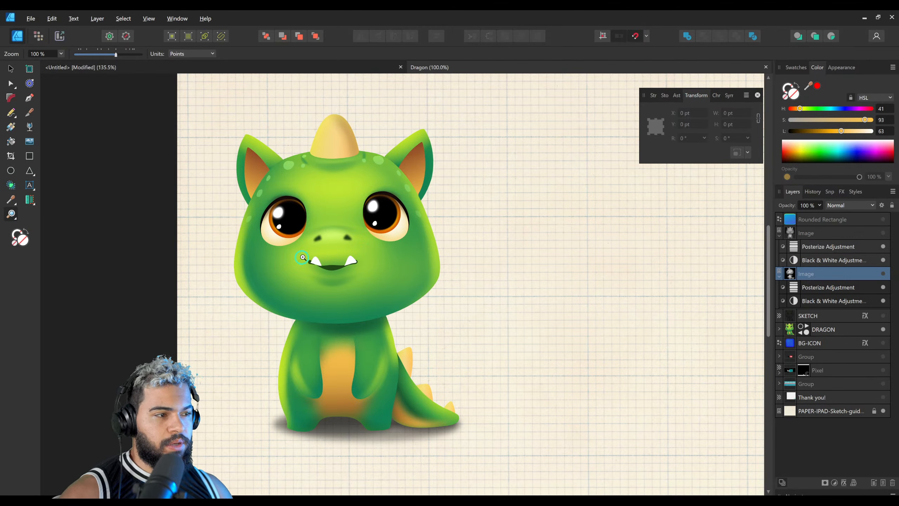
scroll(279, 180, "up", 1)
middle_click_drag(279, 181, 282, 177)
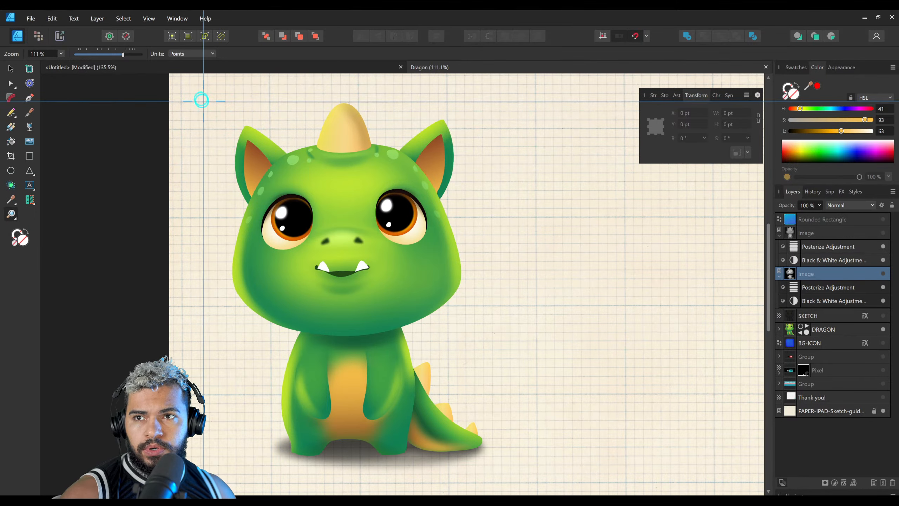
mouse_move(203, 101)
left_mouse_down()
mouse_move(382, 301)
mouse_move(468, 426)
mouse_move(518, 473)
left_mouse_up()
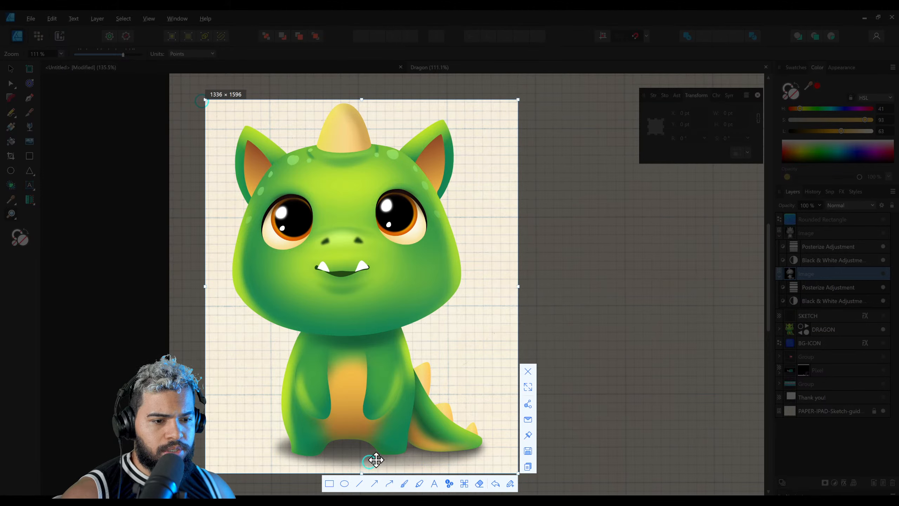
key("ctrl+c")
Step: Switch to Blender, set the viewport to front view and paste the copied dragon capture as a reference image
left_click(515, 297)
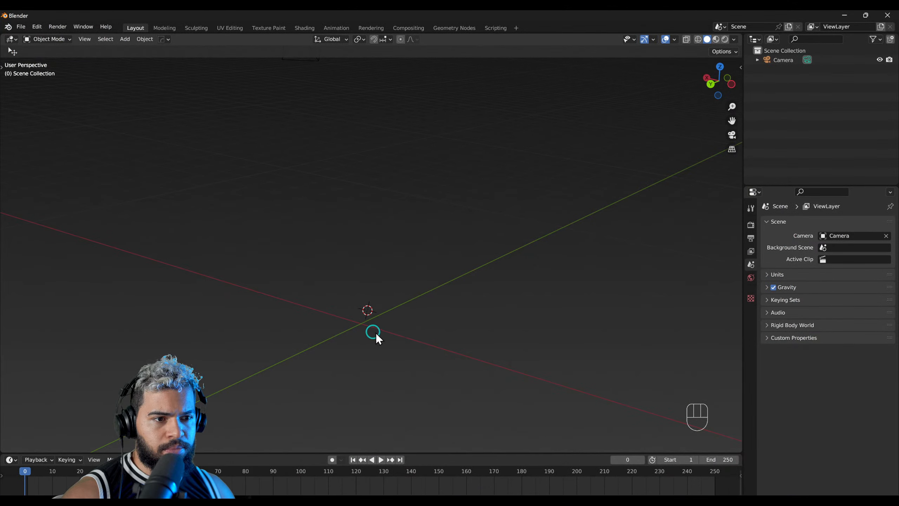
key("grave")
left_click(380, 281)
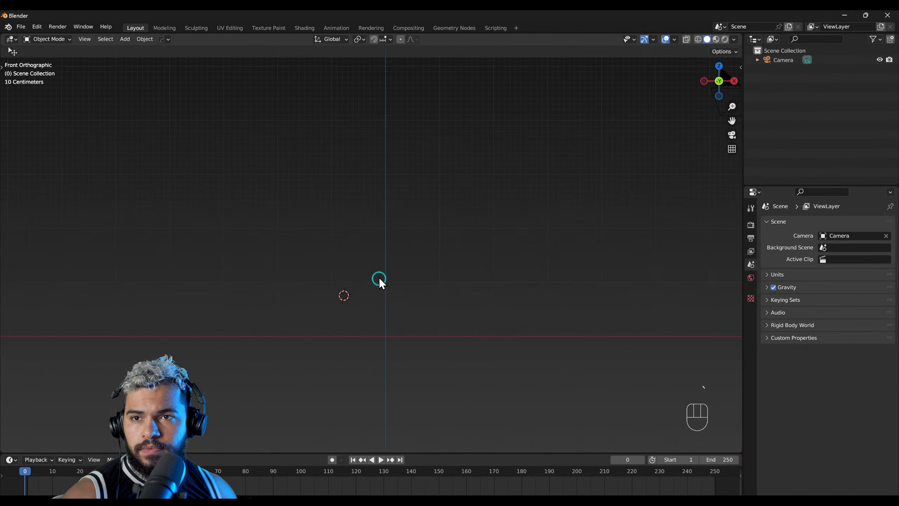
left_click(23, 22)
mouse_move(30, 28)
left_click(432, 223)
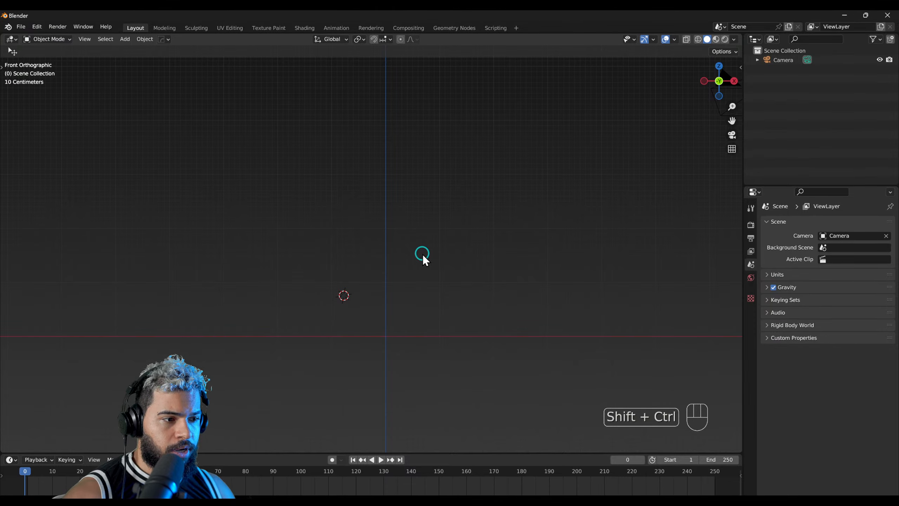
key("ctrl+shift+v")
middle_click_drag(417, 264, 377, 291)
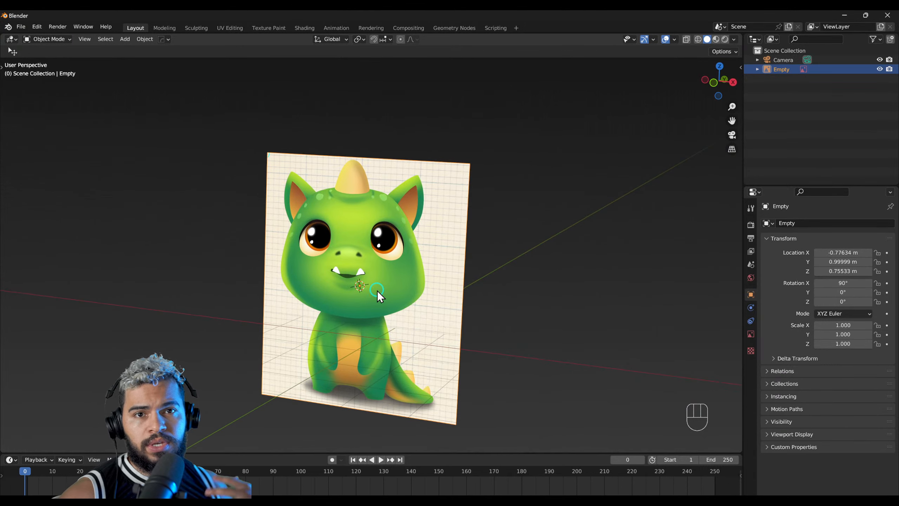
middle_click_drag(377, 291, 378, 271)
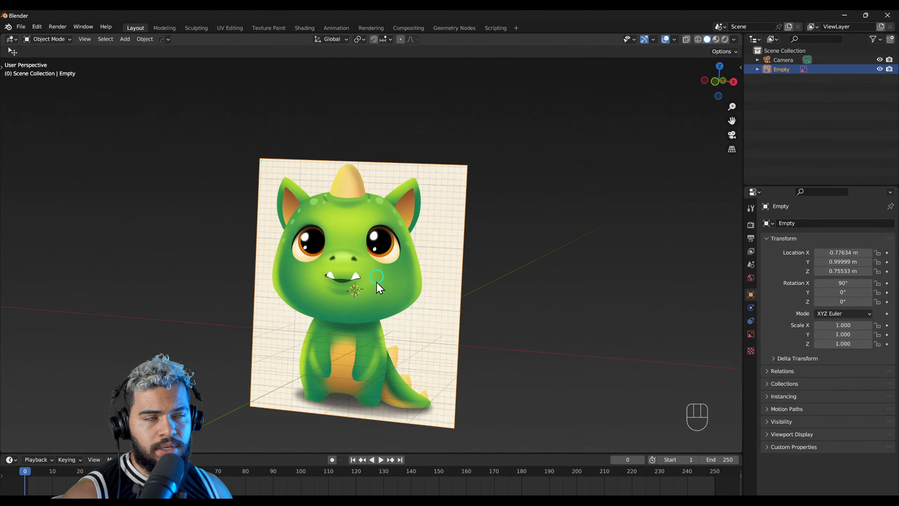
Step: Move the dragon reference image back about 6.8 m along Y, and about 0.71 m along X to centre the character on the vertical axis
middle_click_drag(382, 305, 354, 285, "alt")
key("g")
key("y")
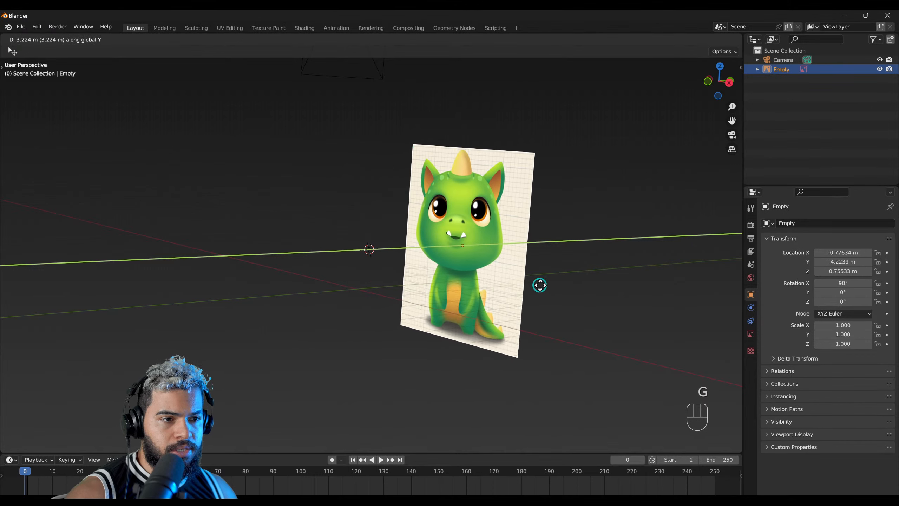
left_click(620, 277)
middle_click_drag(622, 277, 462, 315)
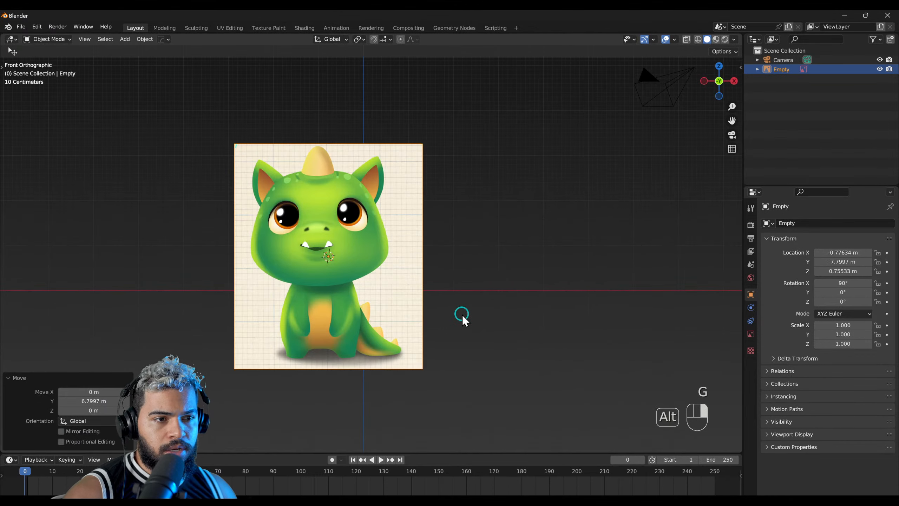
key("g")
key("x")
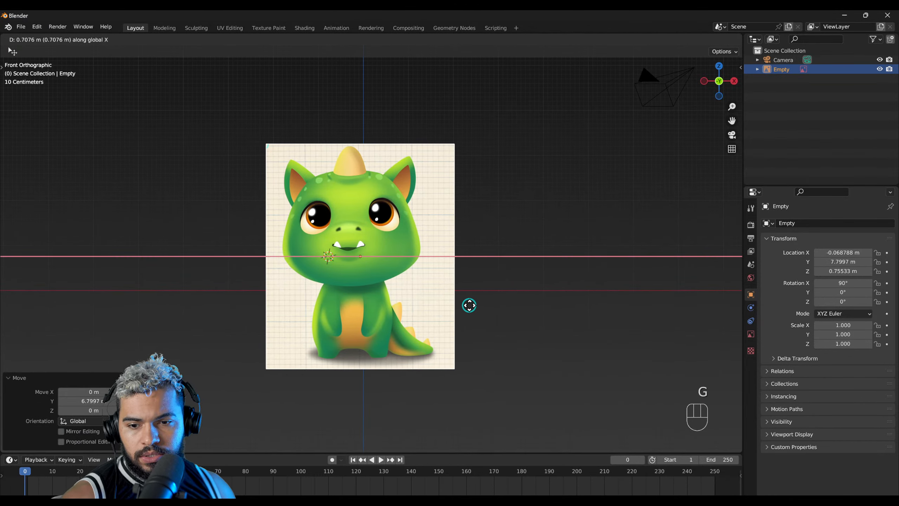
left_click(469, 306)
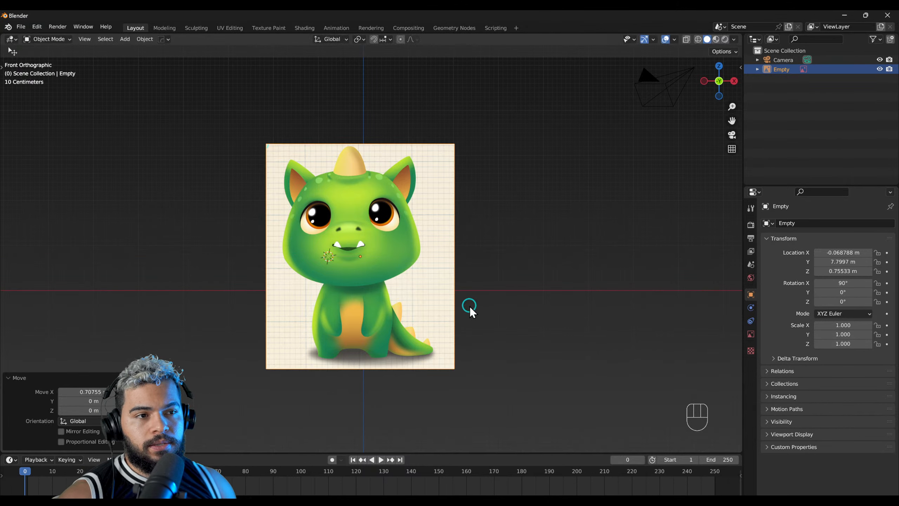
middle_click_drag(406, 303, 438, 312)
middle_click_drag(387, 277, 300, 229)
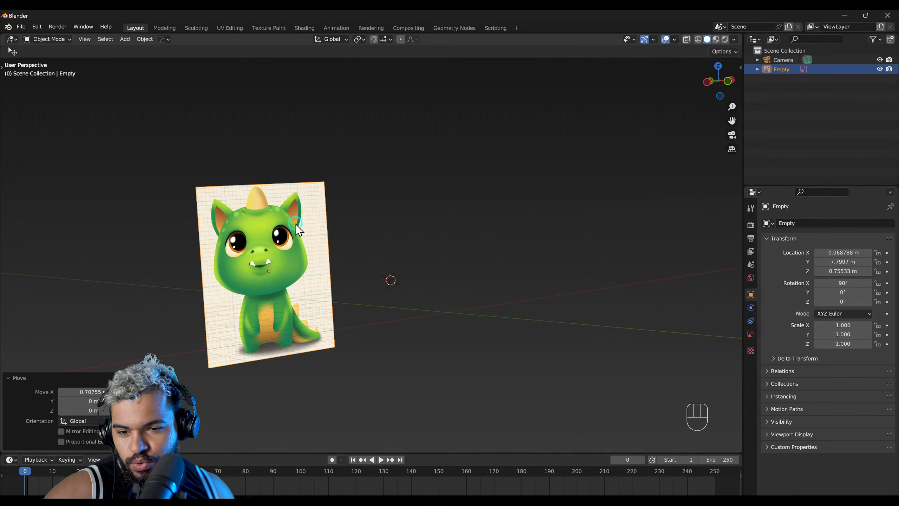
middle_click_drag(313, 335, 331, 354)
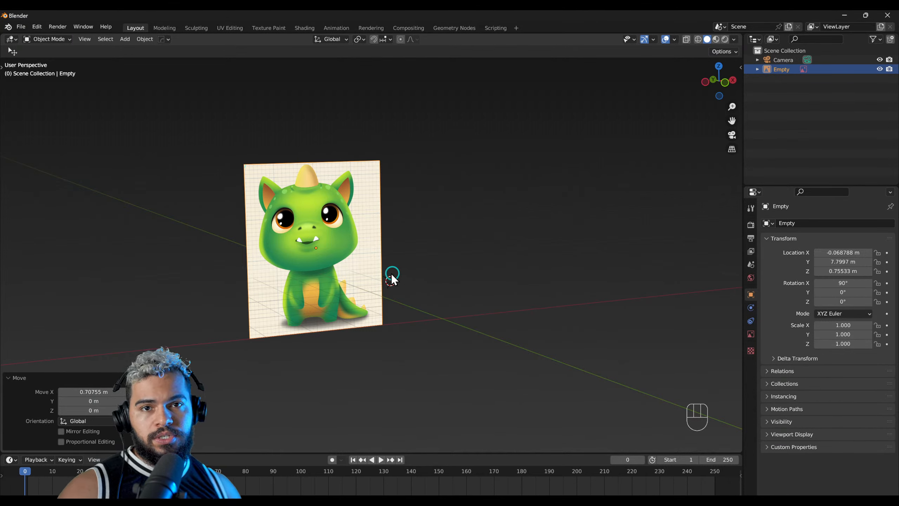
middle_click_drag(307, 321, 411, 318)
Step: Enable opacity for the dragon reference image in front view and lower it to about 0.051
middle_click_drag(446, 294, 381, 278, "shift")
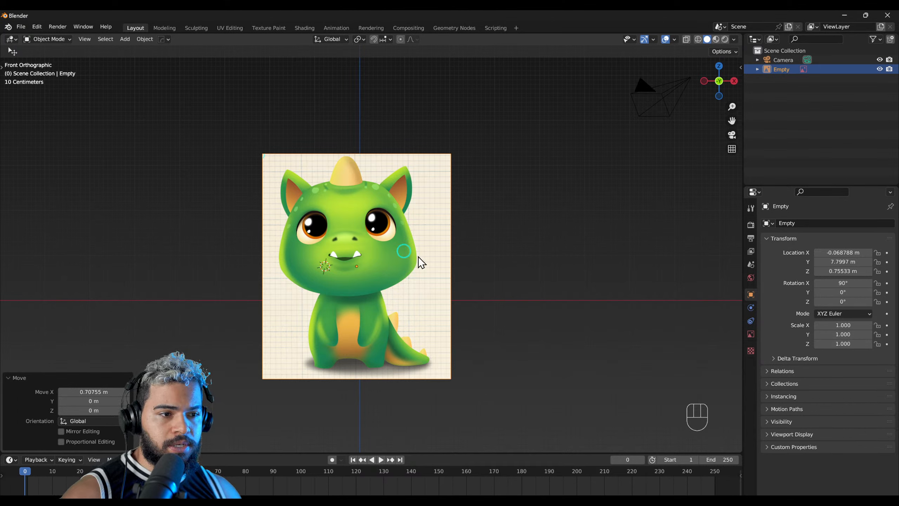
left_click(751, 334)
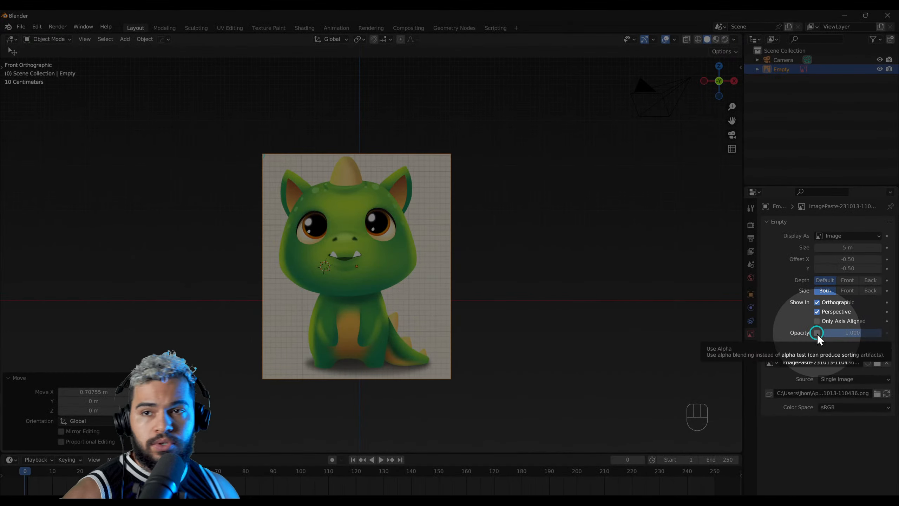
left_click(818, 334)
left_click_drag(852, 333, 338, 215)
left_click_drag(832, 335, 390, 209)
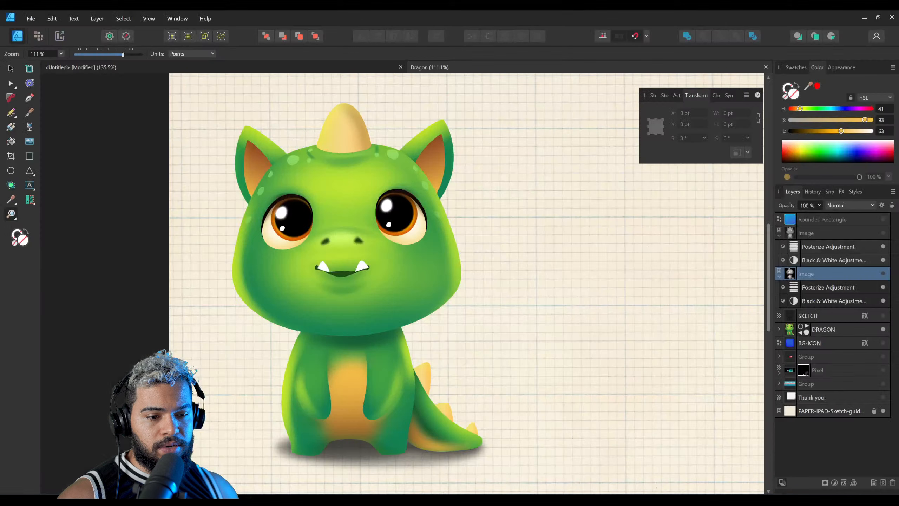
Step: Switch to Affinity Designer and lower the DRAGON group's opacity to 31%
left_click(823, 329)
left_click(801, 191)
left_click(818, 206)
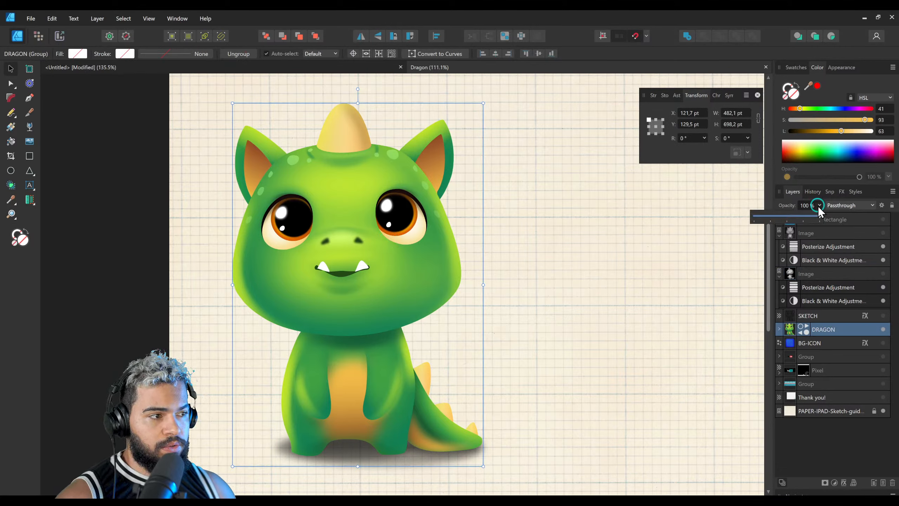
left_click_drag(811, 213, 774, 216)
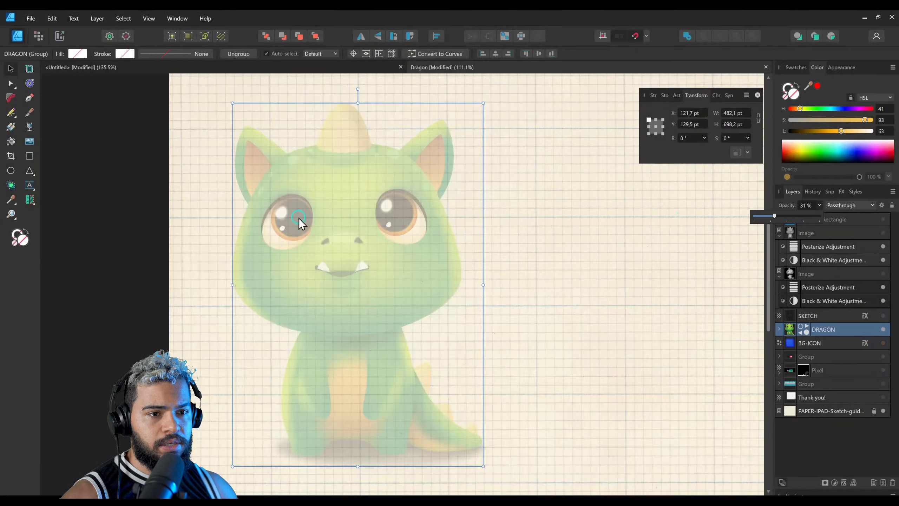
Step: Draw a rectangle over the faded dragon's head, shift it slightly and delete it
left_click(29, 156)
left_click_drag(222, 145, 443, 317)
key("v")
left_click_drag(380, 273, 406, 276)
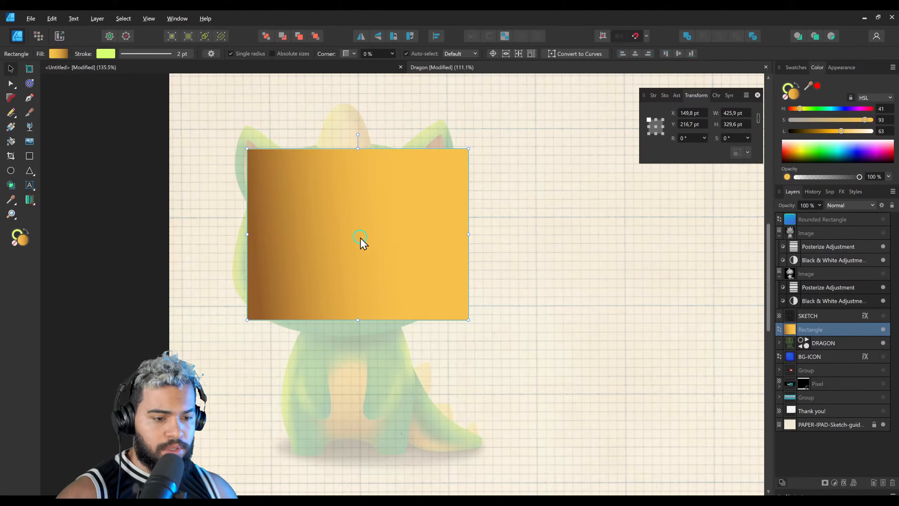
key("Delete")
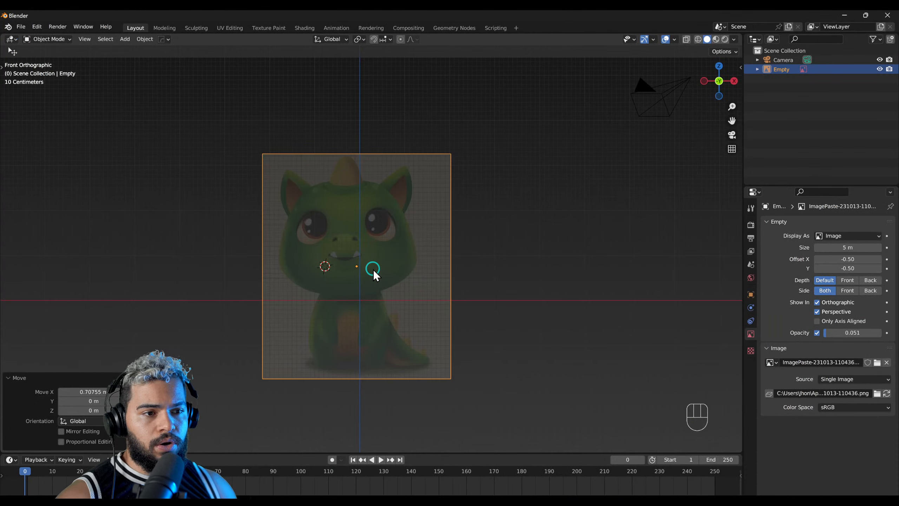
Step: Add a cube in front view and move it over the dragon's face, about 0.49 m along X and 0.65 m along Z
middle_click_drag(374, 269, 351, 281)
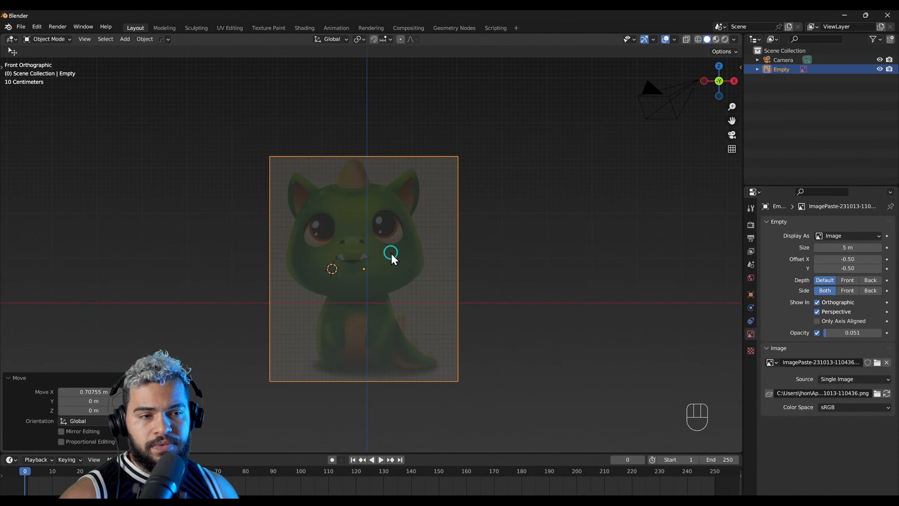
scroll(391, 253, "up", 1)
key("shift+a")
mouse_move(365, 226)
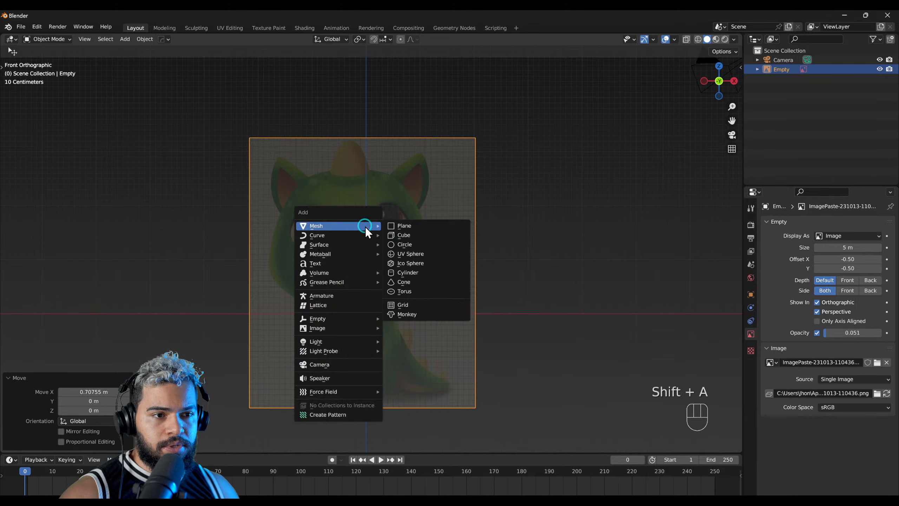
left_click(402, 237)
key("g")
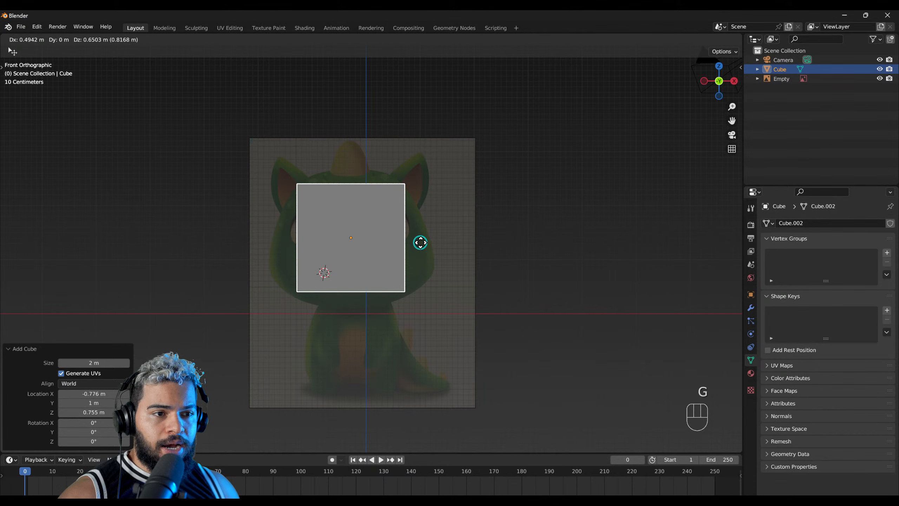
left_click(420, 243)
Step: Shift the dragon reference image about 0.19 m along X, plus a slight further nudge, to centre the character on the vertical axis
left_click(430, 273)
key("g")
key("x")
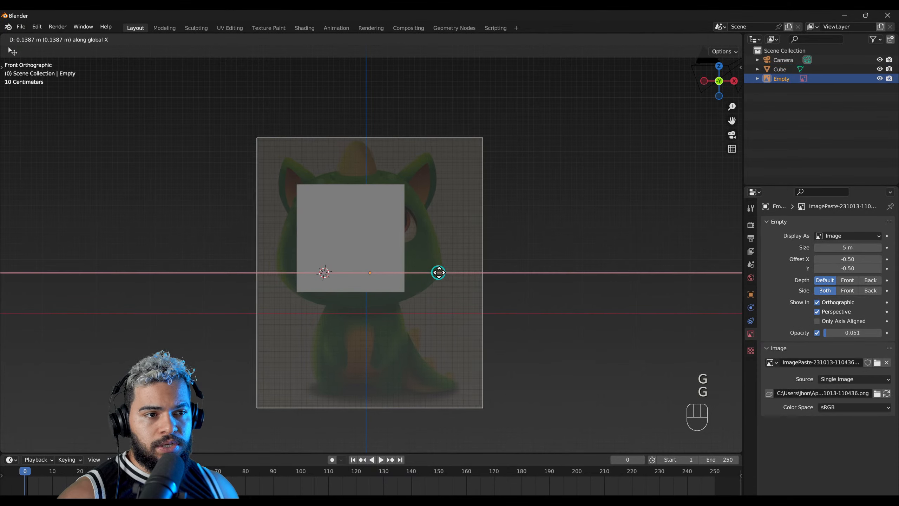
left_click(441, 275)
key("x")
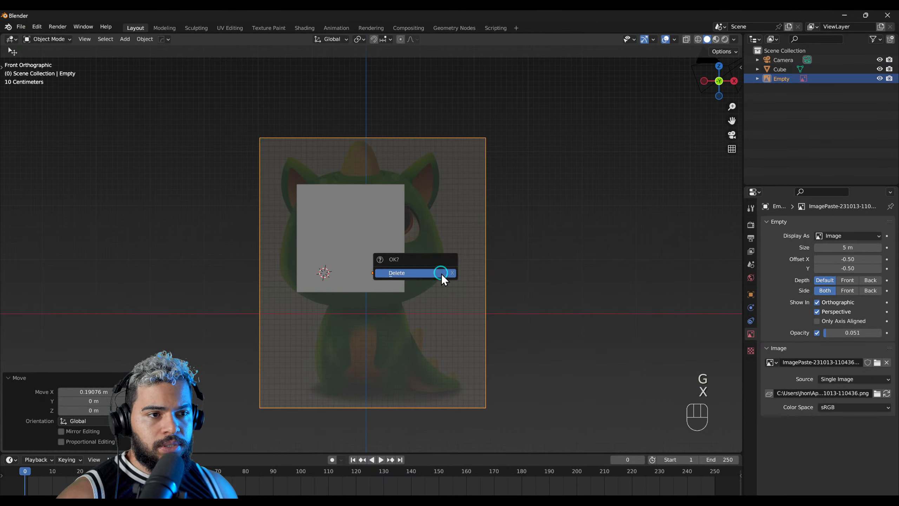
key("Escape")
key("g")
key("x")
left_click(443, 274)
Step: Give the cube a level 2 Subdivision modifier and show its modifier settings
left_click(390, 265)
middle_click_drag(349, 289, 448, 296)
middle_click_drag(361, 271, 409, 281, "shift")
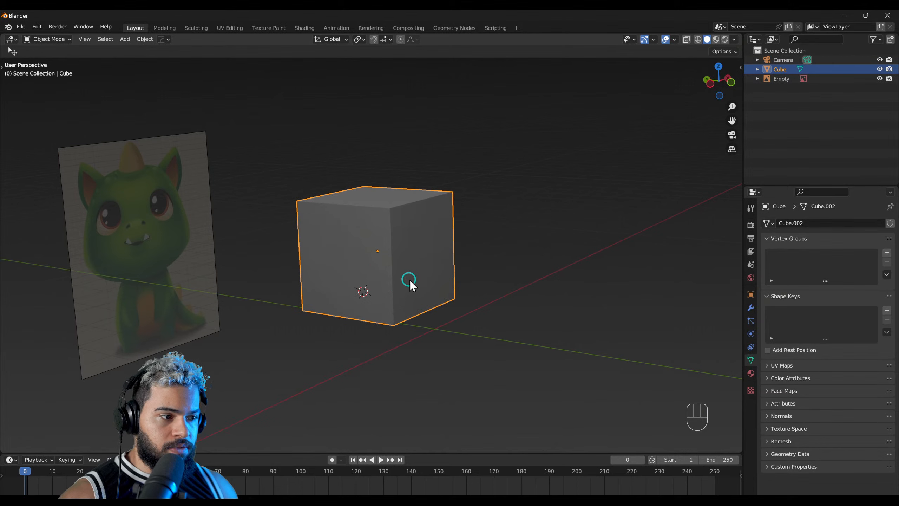
key("ctrl+2")
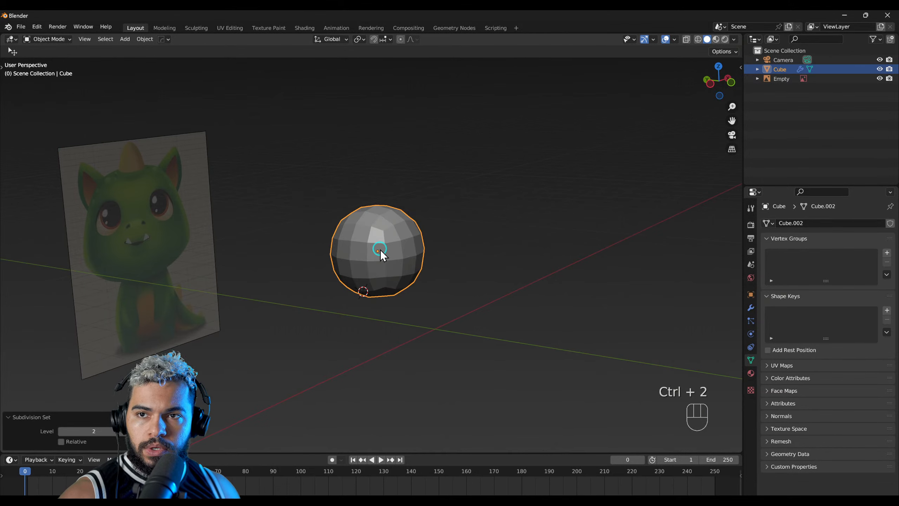
middle_click_drag(466, 314, 380, 337)
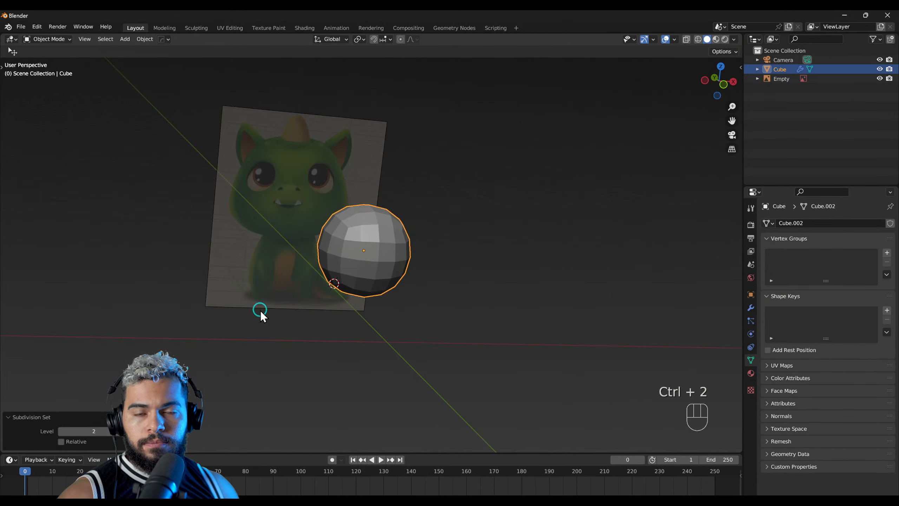
middle_click_drag(260, 310, 656, 342)
left_click(751, 308)
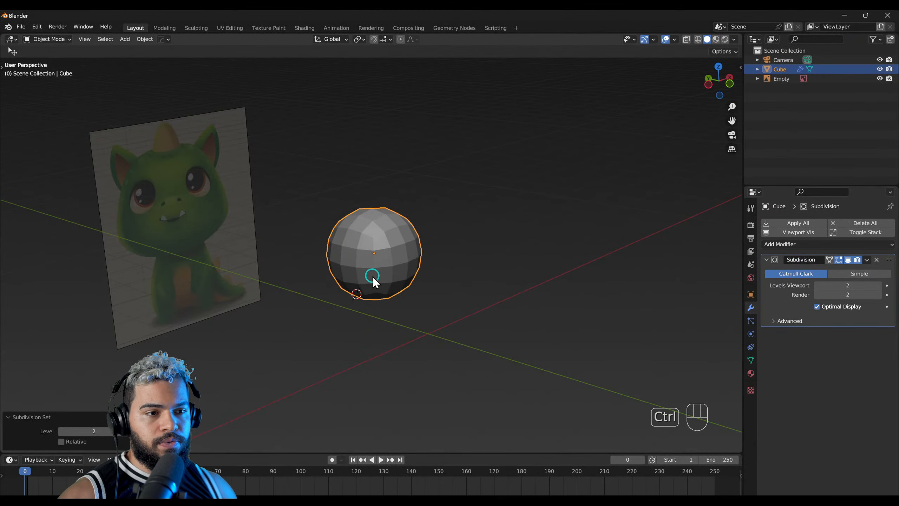
Step: Try subdivision levels 1 to 4 on the cube and return it to level 2
key("ctrl+3")
key("ctrl+4")
key("ctrl+1")
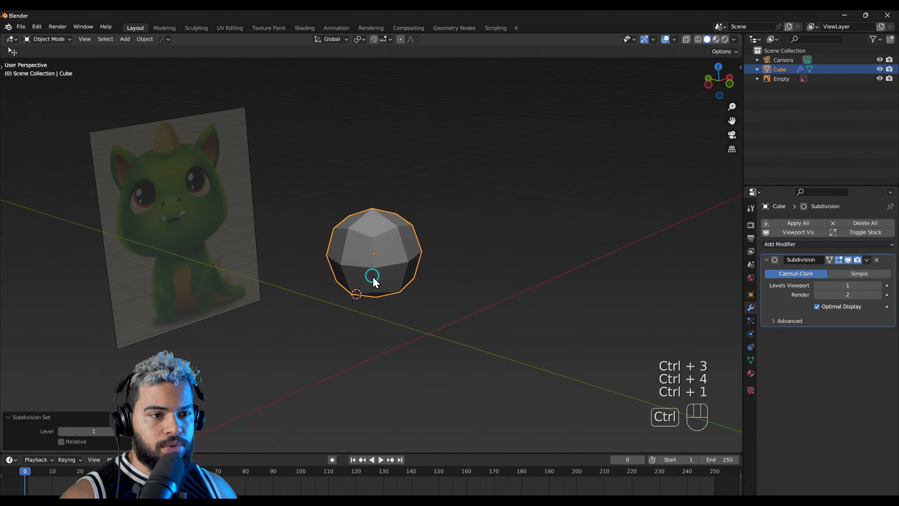
key("ctrl+2")
key("ctrl+3")
key("ctrl+4")
key("ctrl+3")
key("ctrl+2")
key("ctrl+4")
key("ctrl+2")
Step: Set the Subdivision modifier's viewport level to 3
scroll(389, 248, "up", 2)
middle_click_drag(389, 250, 485, 287)
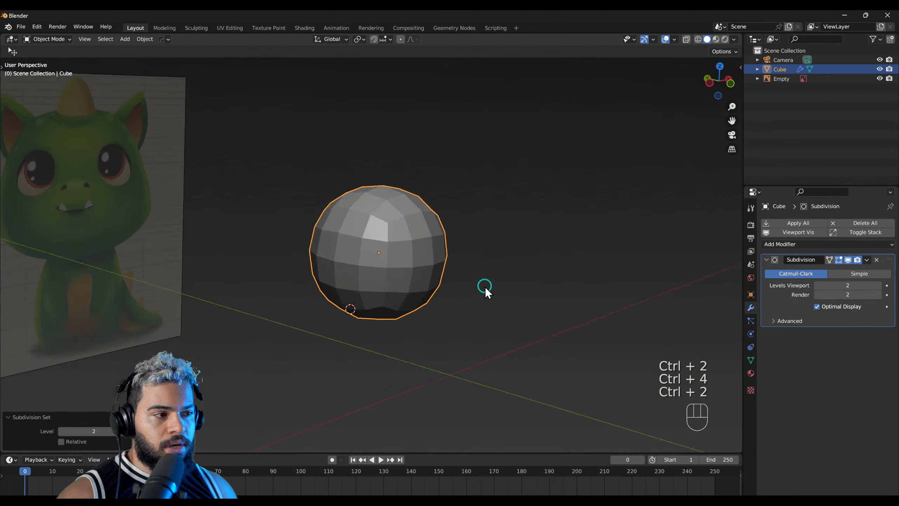
left_click(879, 285)
left_click(817, 286)
middle_click_drag(436, 326, 511, 263)
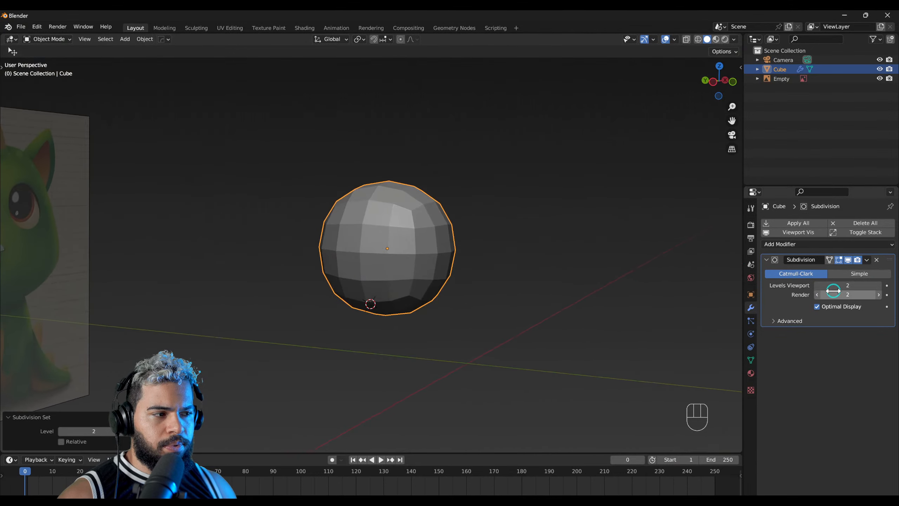
left_click(879, 285)
Step: In front view, move the rounded cube about 0.23 m along X and 0.02 m along Z, and scale it by about 1.654 to cover the head
middle_click_drag(565, 304, 373, 247)
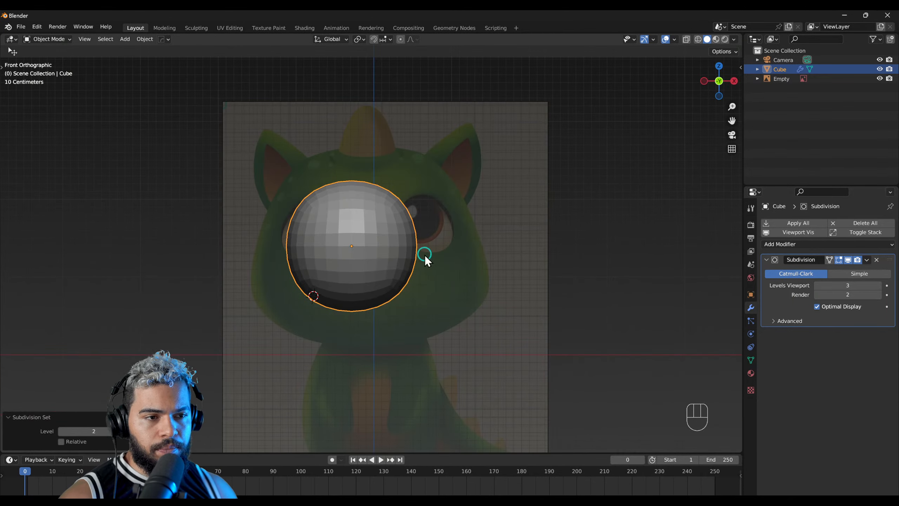
key("g")
left_click(410, 238)
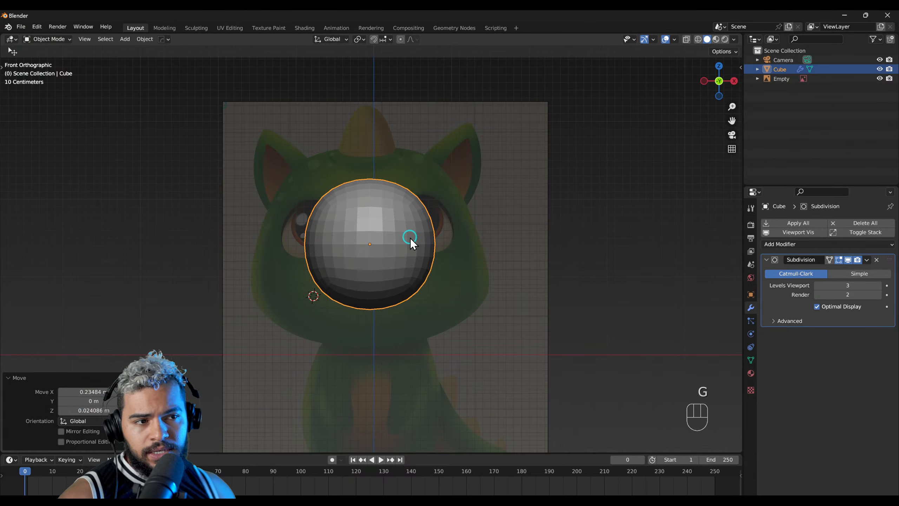
key("s")
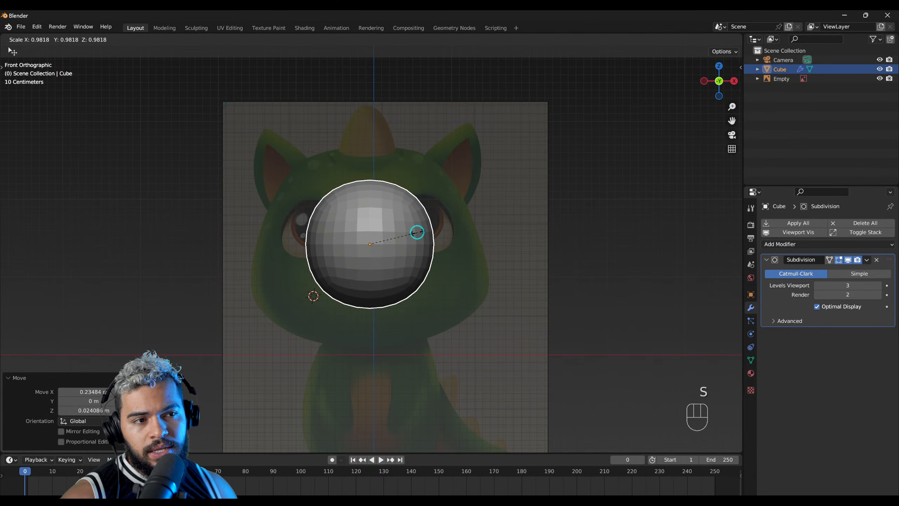
left_click(449, 223)
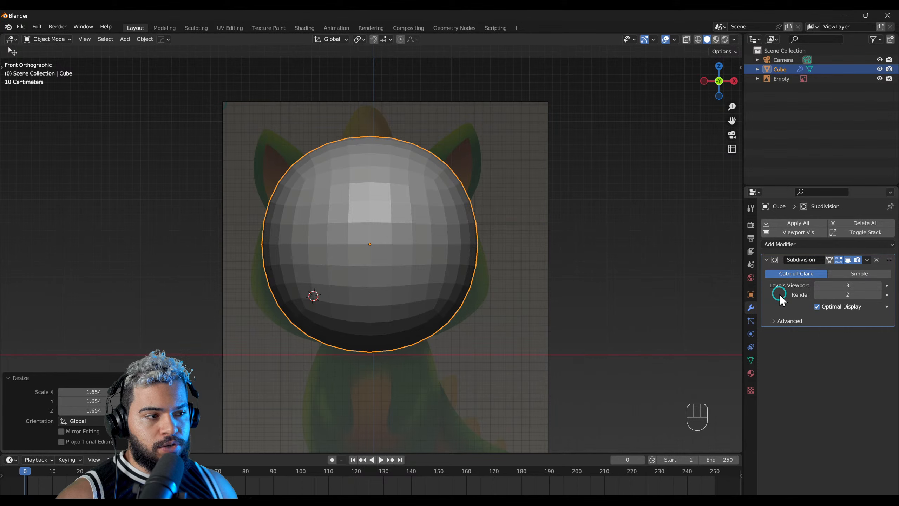
Step: Apply the Subdivision modifier to the head shape
left_click(866, 261)
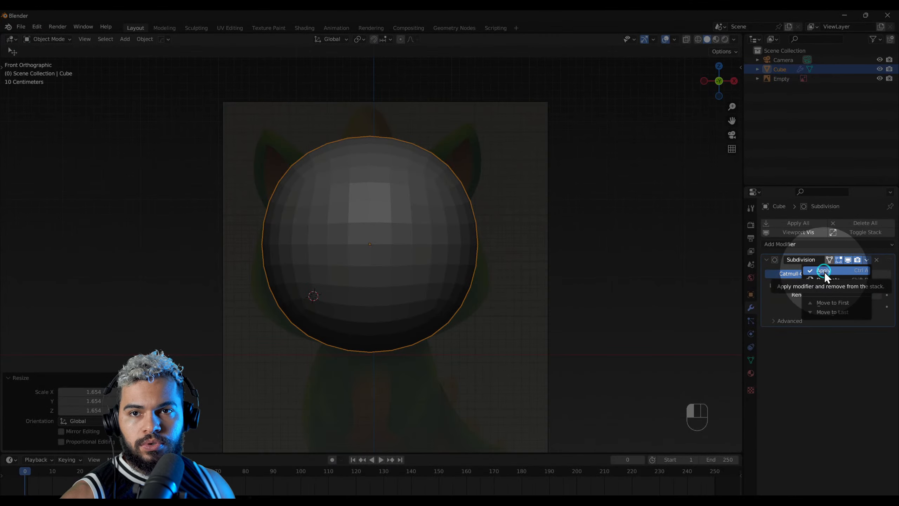
left_click(825, 271)
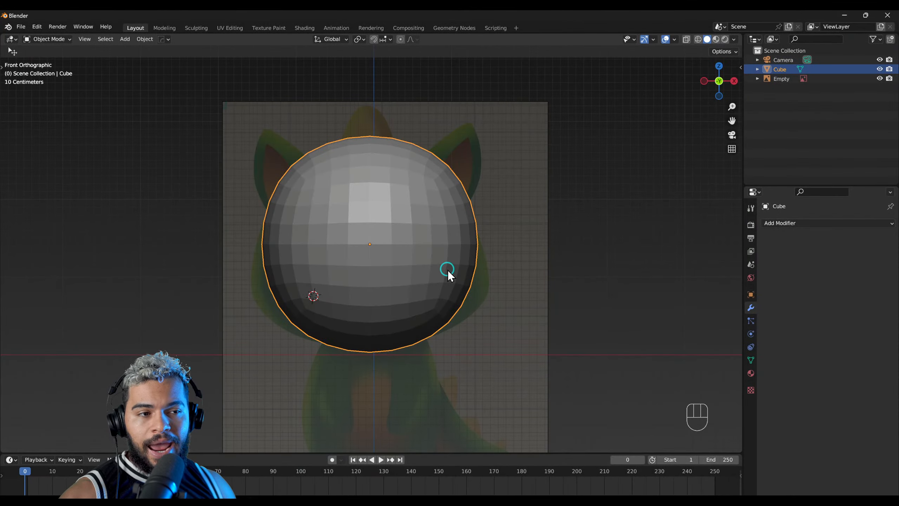
mouse_move(473, 282)
middle_mouse_down()
mouse_move(462, 303)
mouse_move(444, 309)
mouse_move(470, 293)
middle_mouse_up()
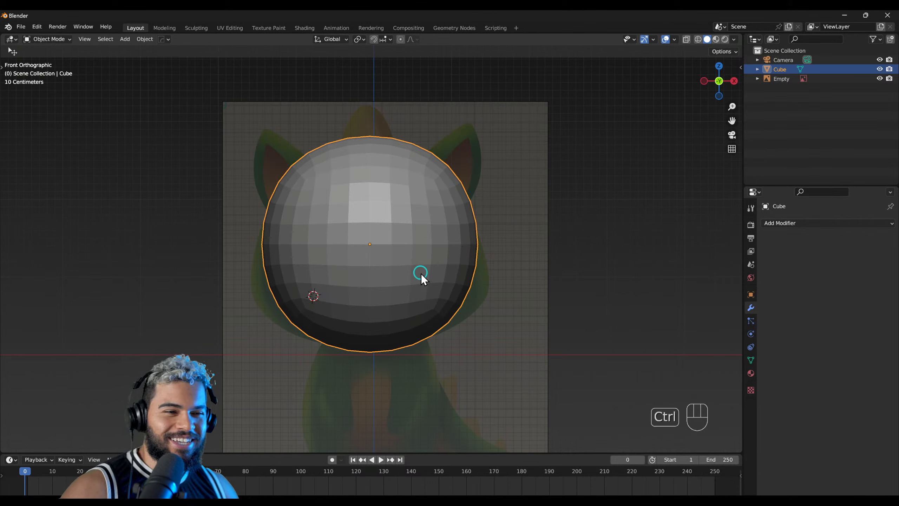
Step: Save the project as dragon_1.blend in the 1_NOW folder
key("ctrl+s")
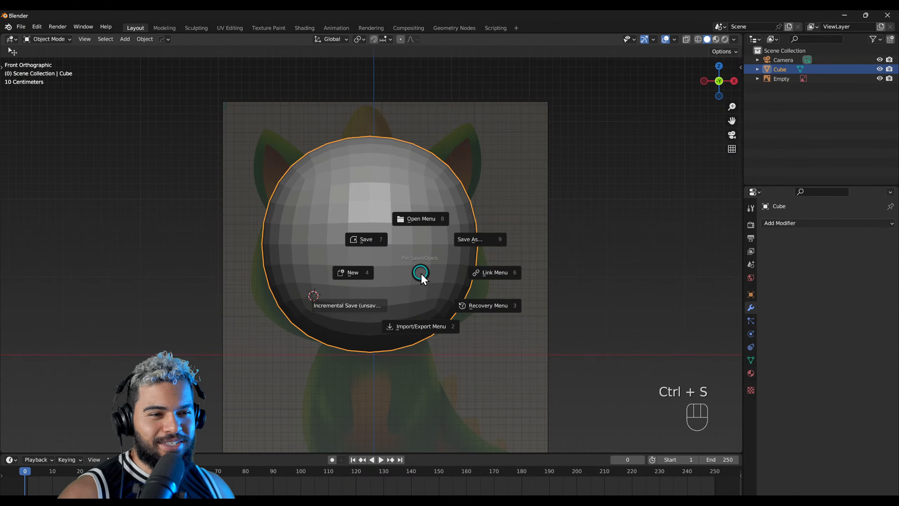
left_click(373, 243)
left_click(347, 436)
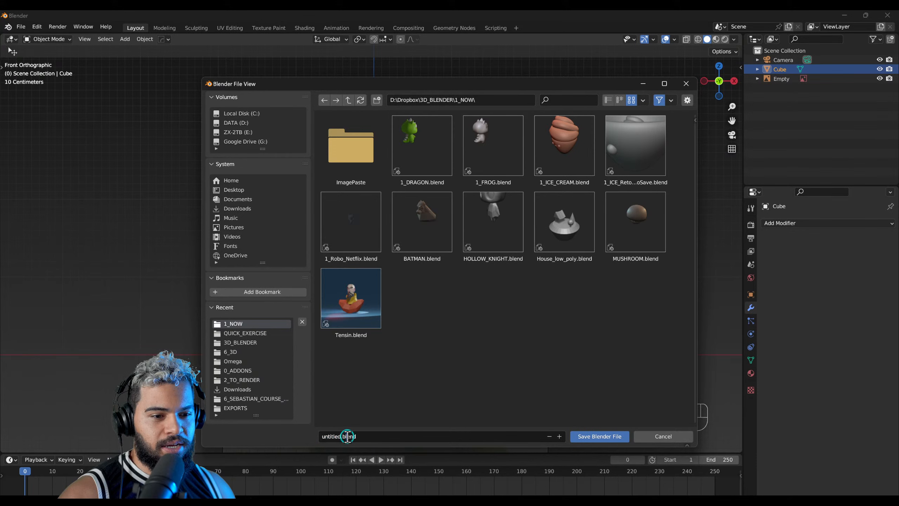
type("dragon_1")
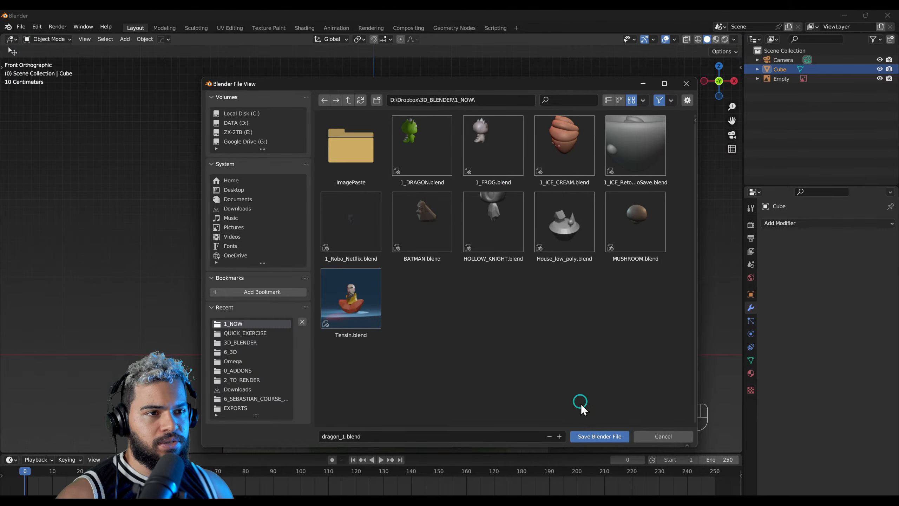
left_click(593, 437)
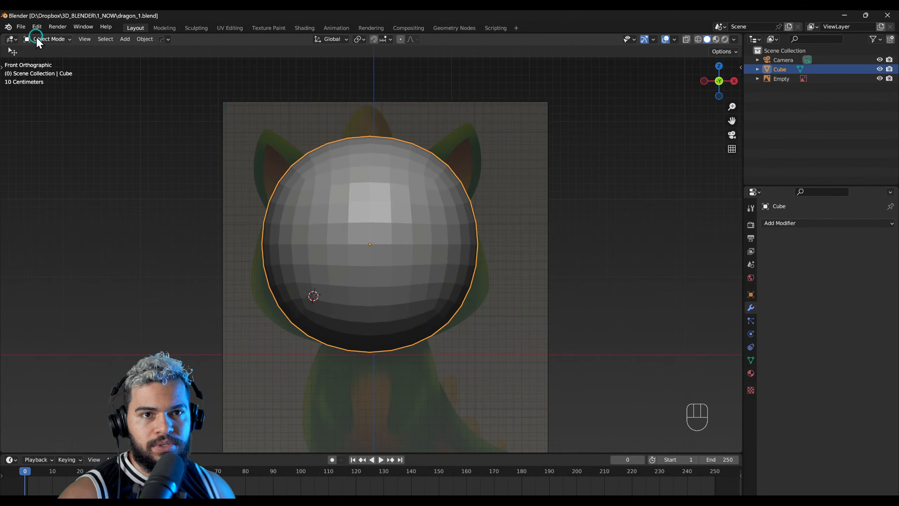
Step: Open the recent file Character_Design_2_POSE.blend and select the character's hat
left_click(22, 28)
left_click(52, 58)
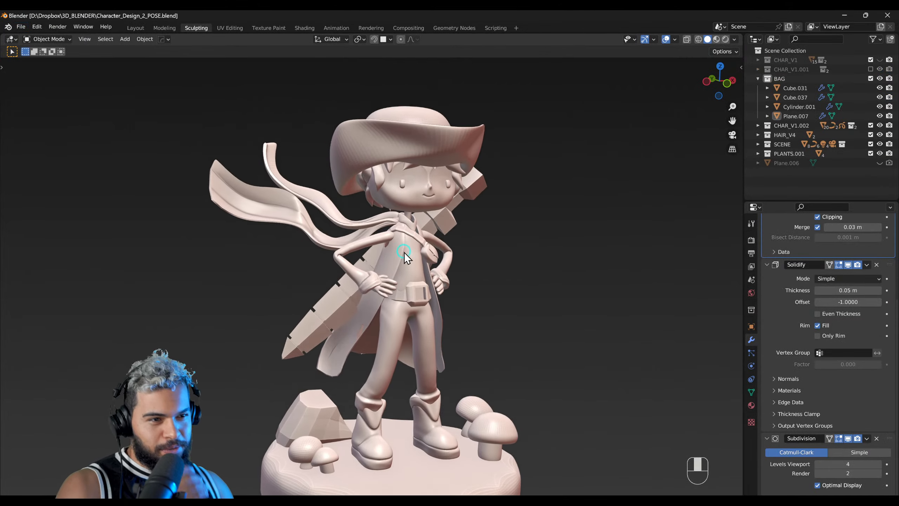
middle_click_drag(404, 252, 372, 181)
left_click(358, 139)
Step: Try moving part of the hat's geometry in Edit Mode and undo the change
key("F3")
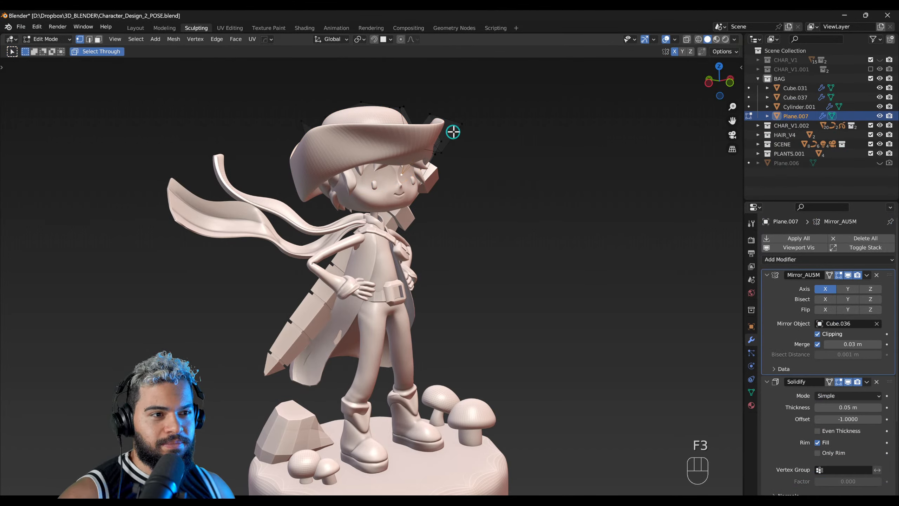
key("g")
left_click(369, 130)
middle_click_drag(387, 158, 440, 310)
key("ctrl+z")
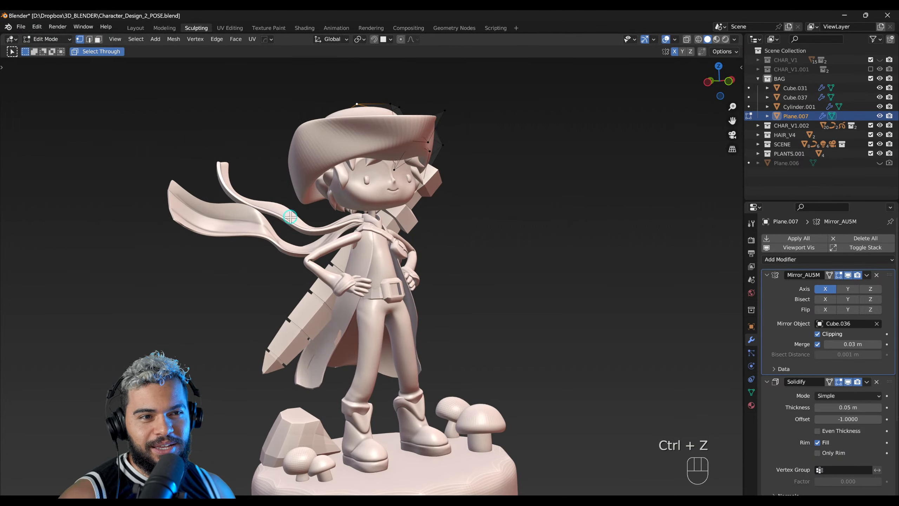
Step: Preview the posed character with its material colours and return to solid shading
left_click(716, 38)
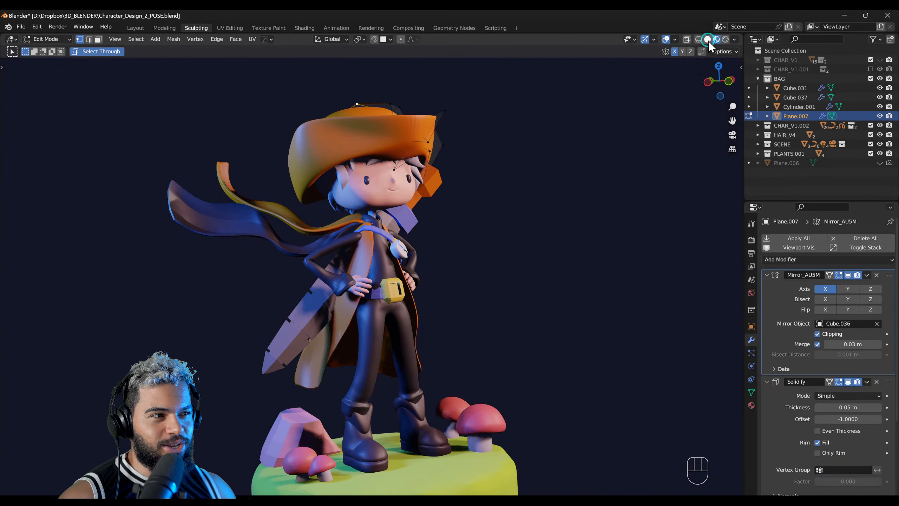
left_click(708, 40)
Step: Reopen dragon_1.blend without saving the changes to Character_Design_2_POSE.blend
left_click(21, 26)
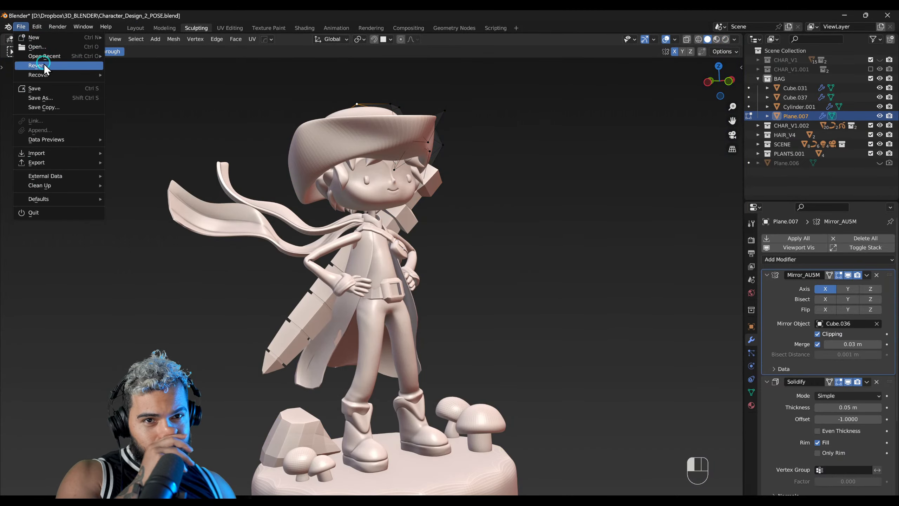
mouse_move(47, 55)
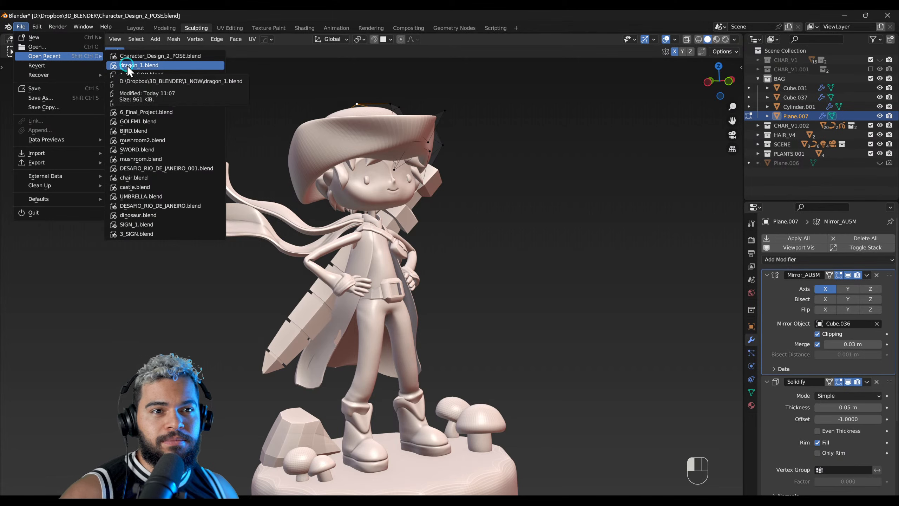
left_click(152, 69)
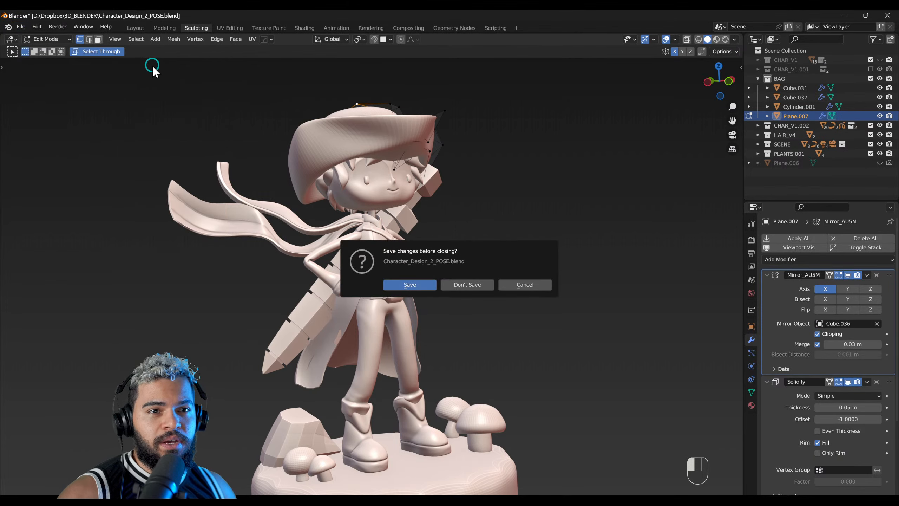
left_click(460, 285)
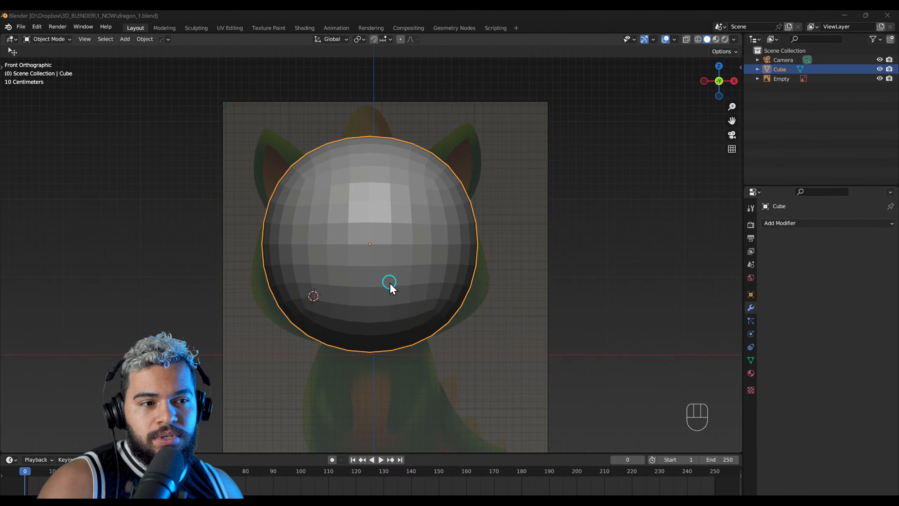
Step: Put the head shape into Sculpt Mode and enable X-axis symmetry
mouse_move(428, 324)
middle_mouse_down()
mouse_move(413, 324)
mouse_move(420, 308)
middle_mouse_up()
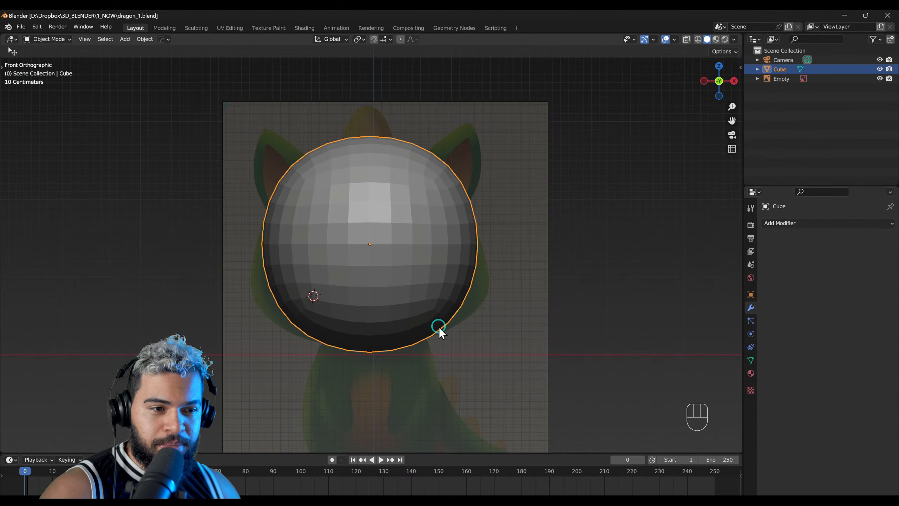
middle_click_drag(439, 327, 434, 318, "shift")
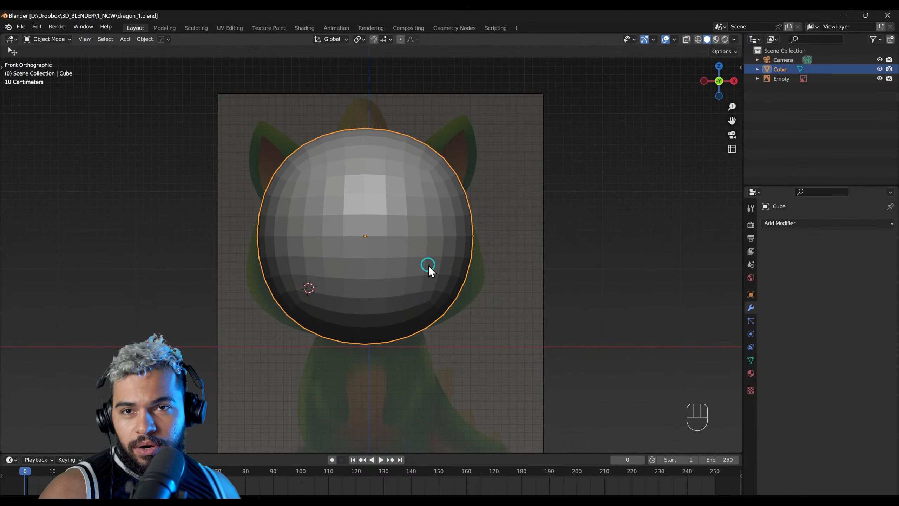
mouse_move(404, 280)
middle_mouse_down()
mouse_move(389, 317)
mouse_move(410, 304)
middle_mouse_up()
key("F4")
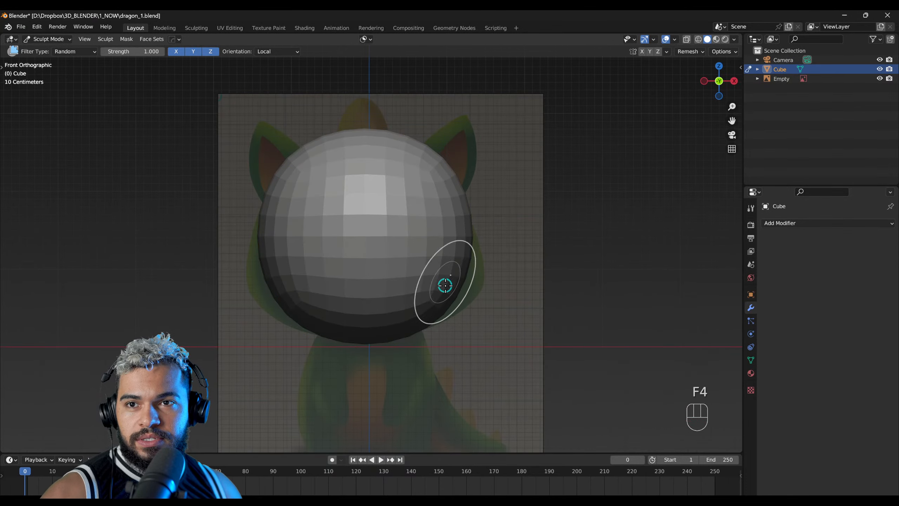
left_click(642, 52)
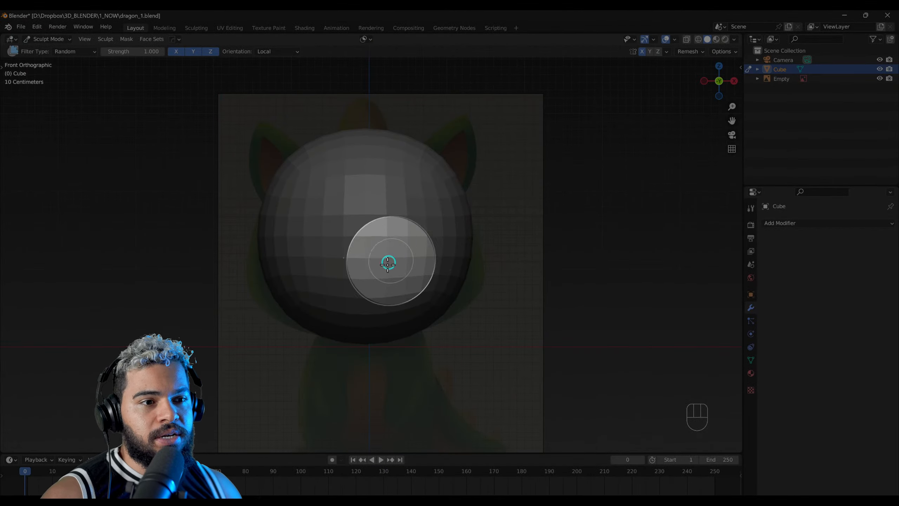
key("f")
left_click_drag(455, 281, 553, 327)
key("ctrl+z")
Step: Reshape the head with a 500 px Grab brush, widening the lower cheeks and pulling the upper sides and crown inward to match the reference
key("g")
key("f")
left_click(474, 288)
key("ctrl+z")
key("ctrl+z")
key("f")
left_click(461, 291)
mouse_move(462, 291)
left_mouse_down()
mouse_move(534, 320)
mouse_move(512, 291)
mouse_move(499, 294)
mouse_move(522, 307)
left_mouse_up()
mouse_move(430, 161)
left_mouse_down()
mouse_move(404, 195)
mouse_move(423, 167)
left_mouse_up()
left_click_drag(373, 144, 371, 154)
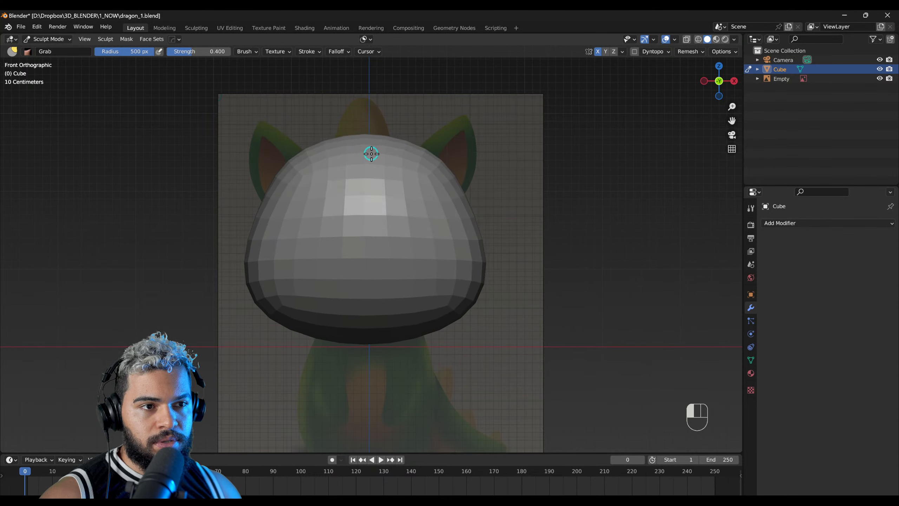
Step: Leave Sculpt Mode for Object Mode and make the dragon reference image the active object
left_click(782, 79)
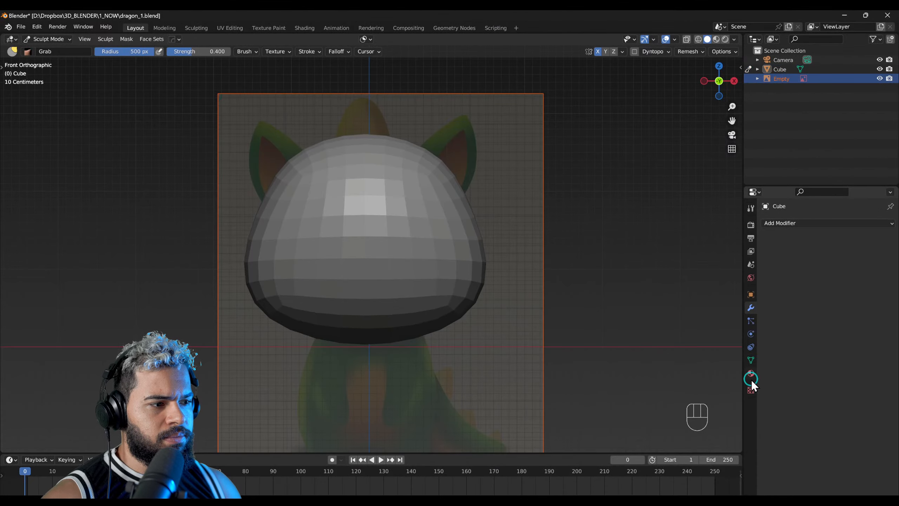
left_click(751, 389)
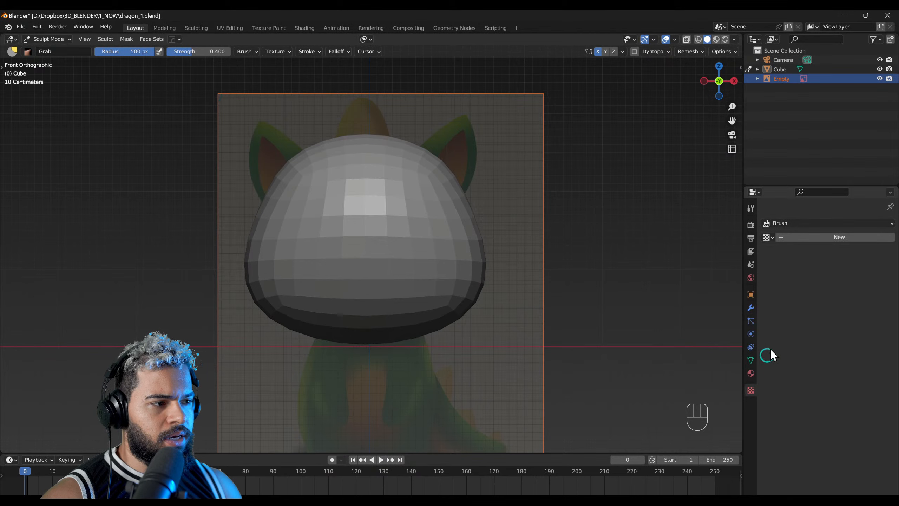
left_click(751, 374)
key("F2")
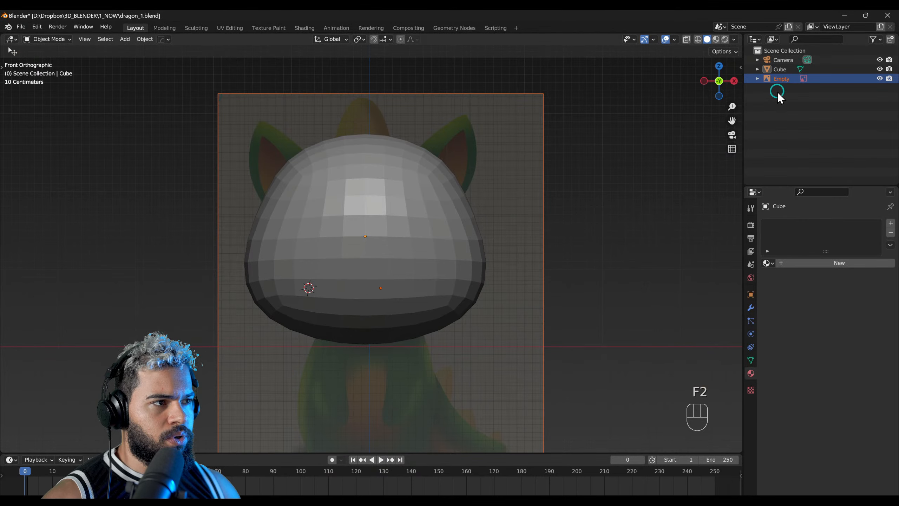
left_click(753, 391)
left_click(498, 212)
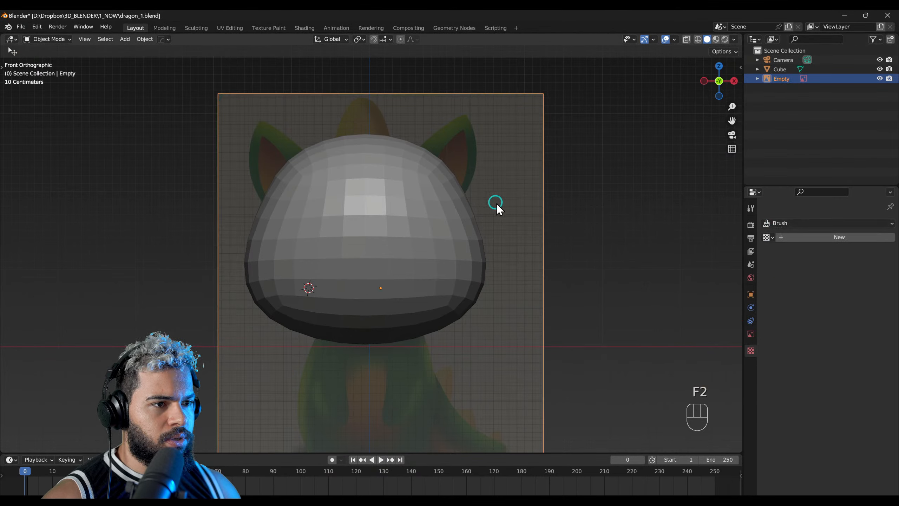
Step: Set the reference image's depth to Front, compare the head's outline with the drawing, and return the depth to Default
left_click(752, 333)
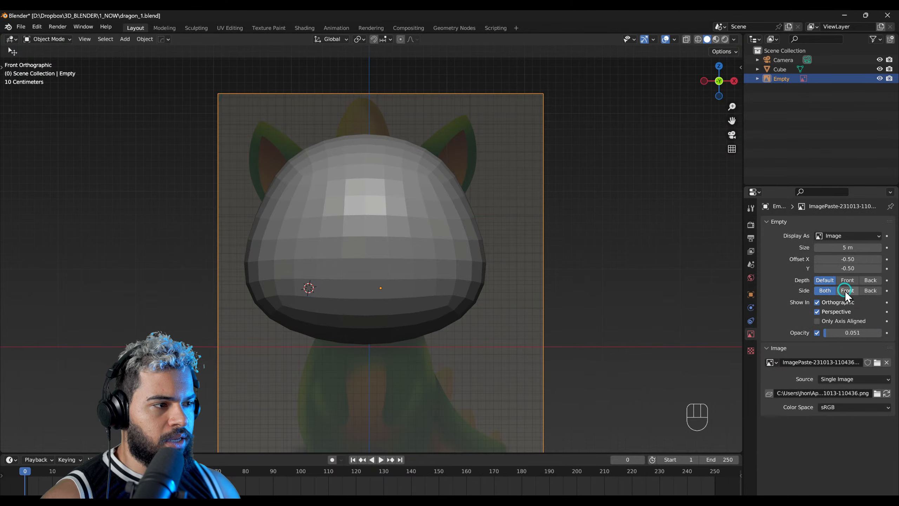
left_click(848, 280)
left_click(831, 280)
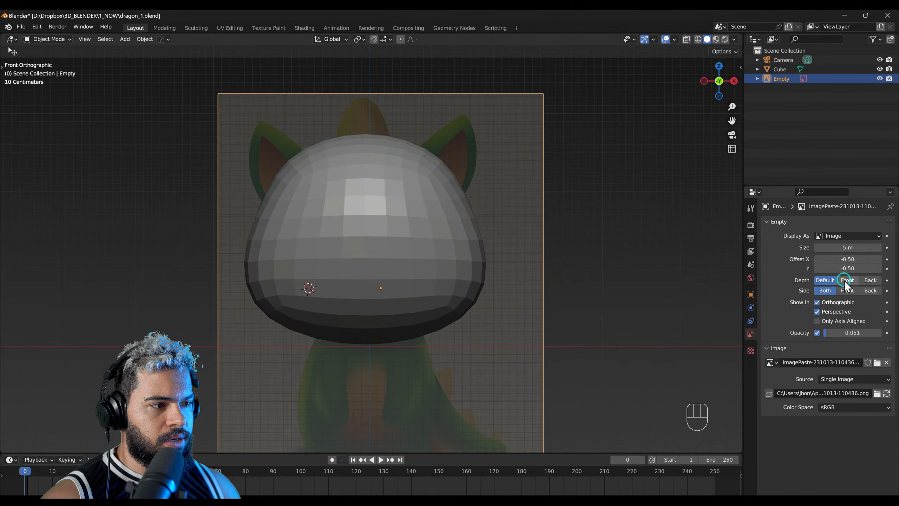
left_click(847, 281)
middle_click_drag(468, 290, 443, 291)
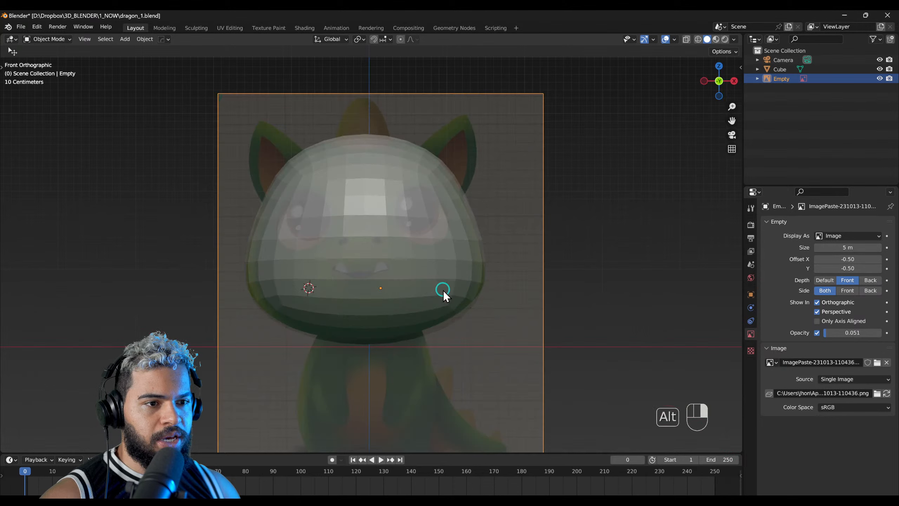
left_click(440, 263)
scroll(398, 221, "up", 5)
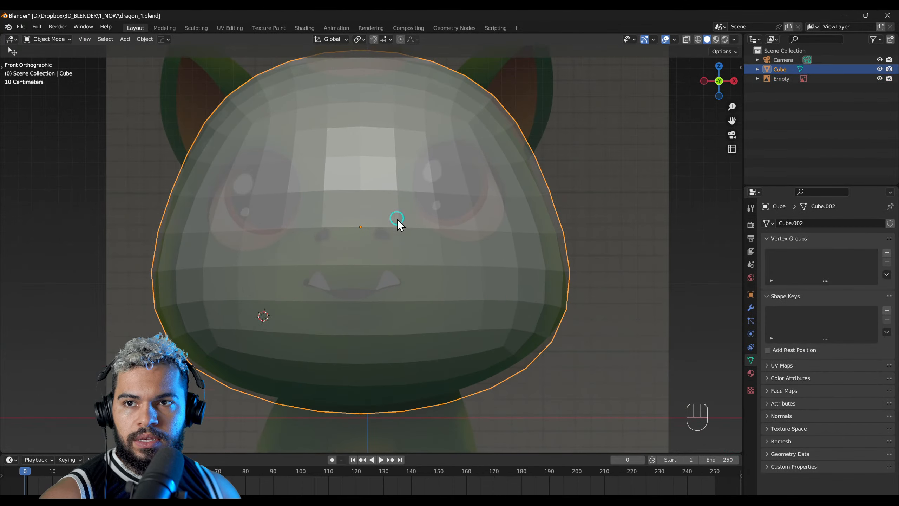
scroll(451, 294, "down", 3)
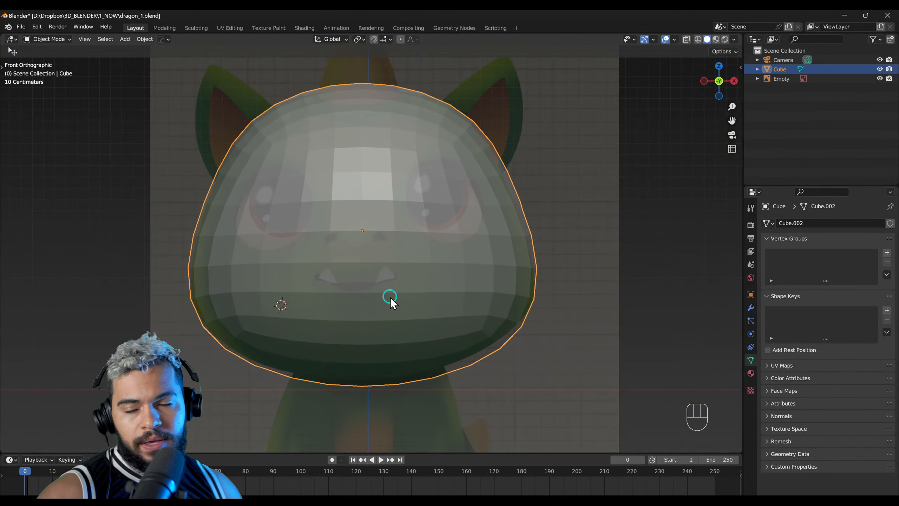
scroll(397, 267, "down", 2)
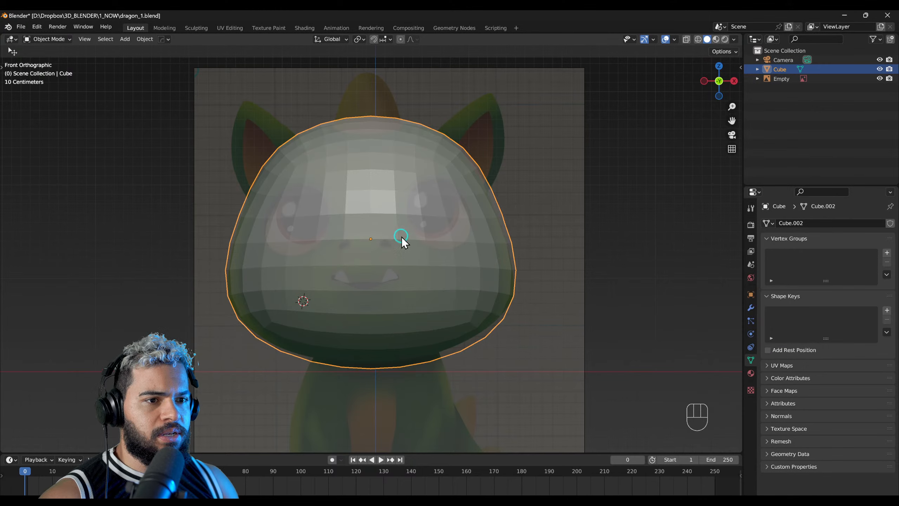
middle_click_drag(442, 284, 346, 282)
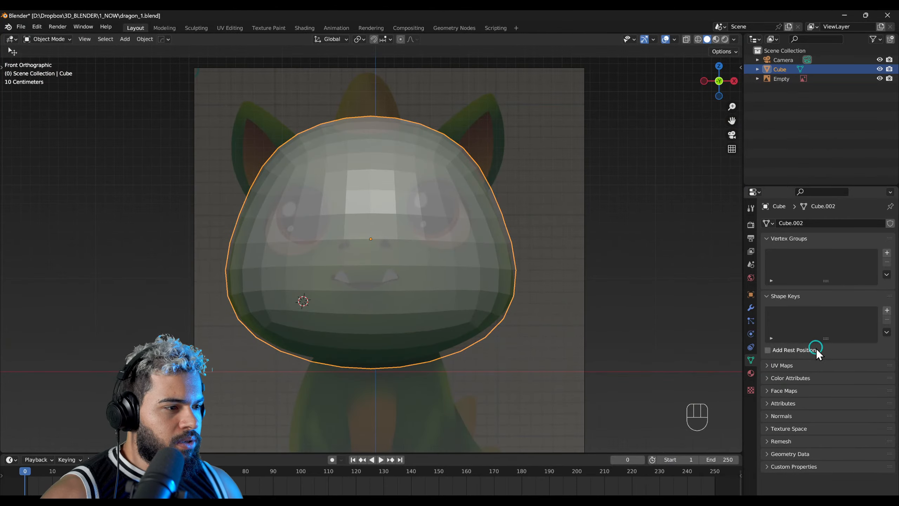
left_click(780, 81)
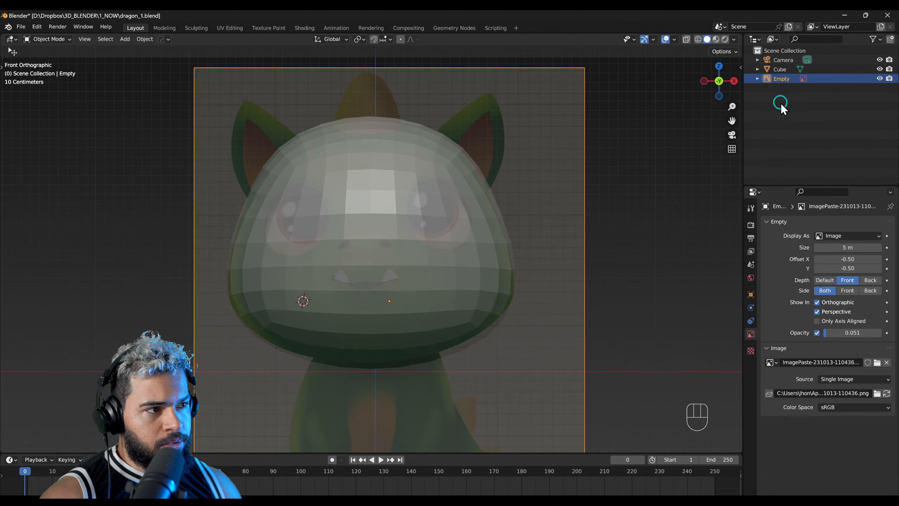
left_click(825, 280)
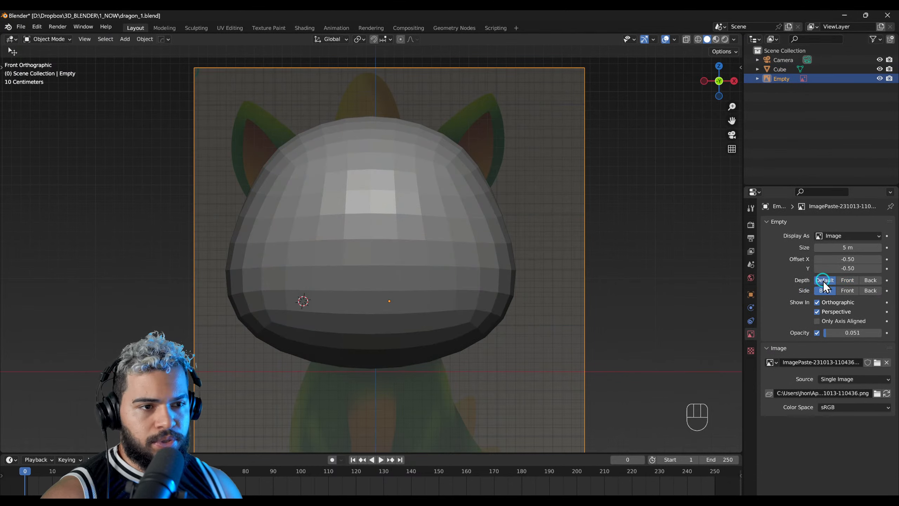
Step: Add a mesh cube, scale it to about 0.42 and position it on top of the head for the central horn
left_click(500, 271)
scroll(449, 291, "down", 3, "shift")
scroll(409, 262, "down", 1)
middle_click_drag(435, 292, 437, 268, "shift")
middle_click_drag(402, 204, 408, 266, "shift")
scroll(368, 134, "up", 1)
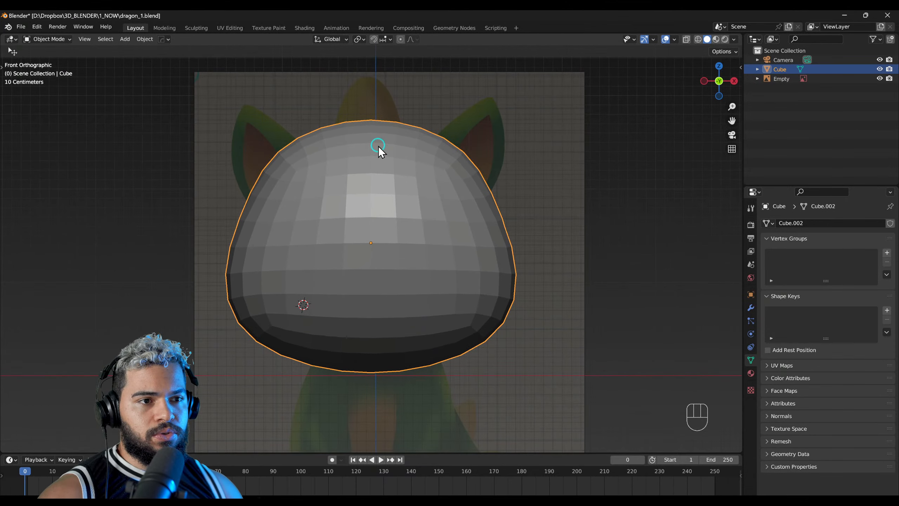
middle_click_drag(378, 146, 387, 206, "shift")
key("shift+a")
mouse_move(383, 178)
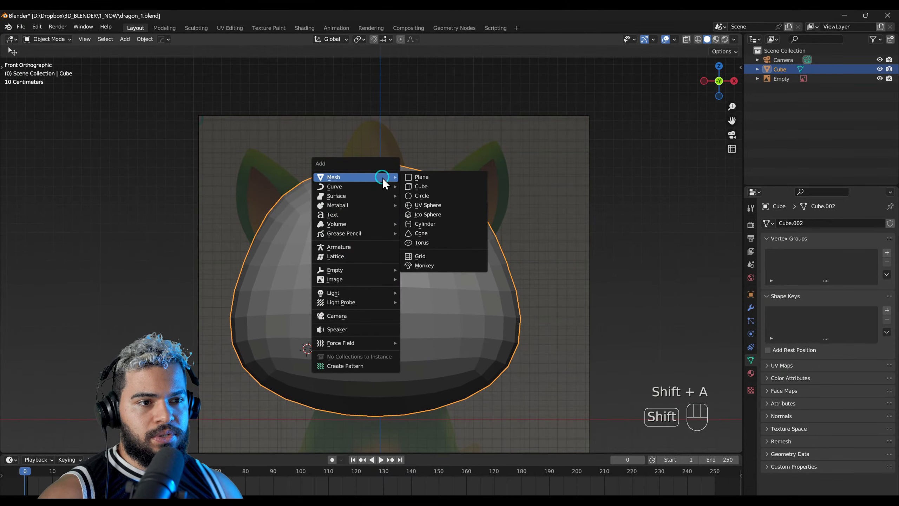
left_click(414, 187)
key("s")
left_click(385, 308)
key("g")
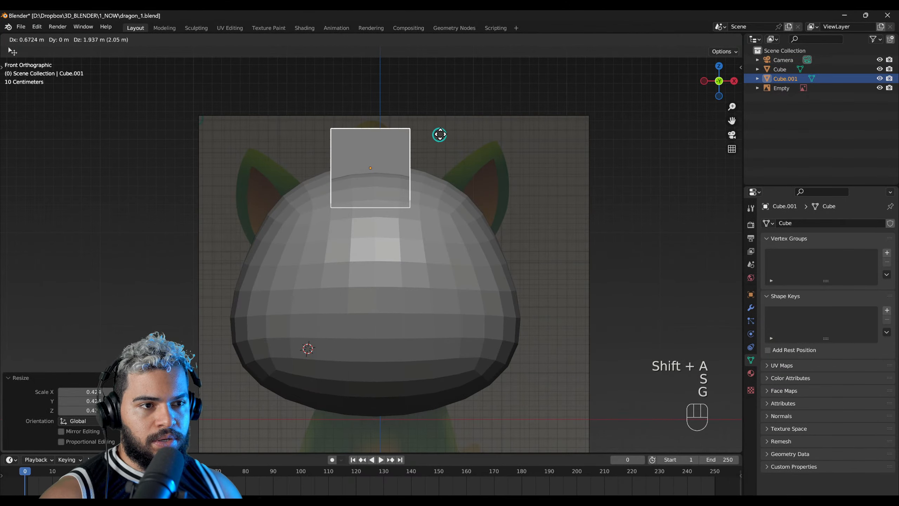
left_click(442, 133)
Step: Give the horn cube a level 2 subdivision and scale it down slightly to about 0.97
key("ctrl+2")
middle_click_drag(396, 151, 492, 284, "shift")
middle_click_drag(438, 278, 403, 268)
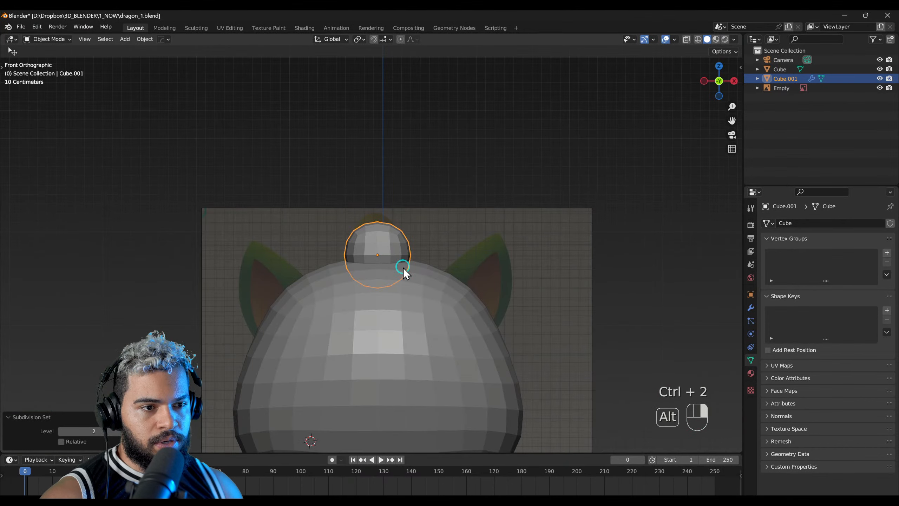
scroll(404, 262, "down", 2)
key("s")
left_click(405, 210)
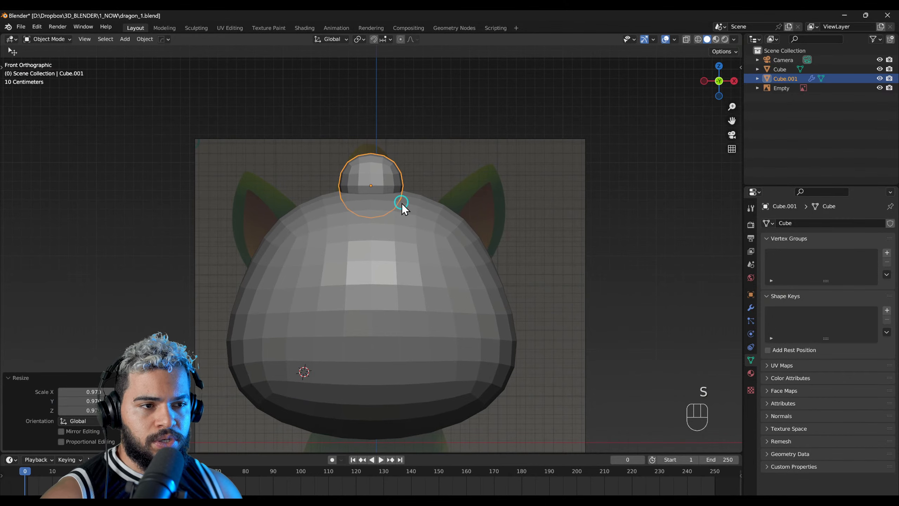
Step: Duplicate the horn sphere over the reference ear on the +X side of the head and rotate the copy about 39°
key("shift+d")
left_click(484, 236)
key("r")
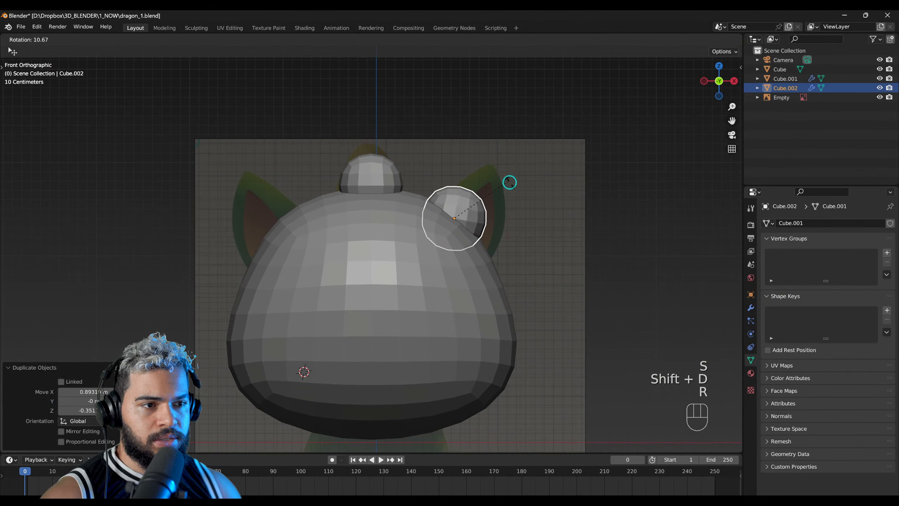
left_click(519, 213)
middle_click_drag(471, 216, 454, 230, "shift")
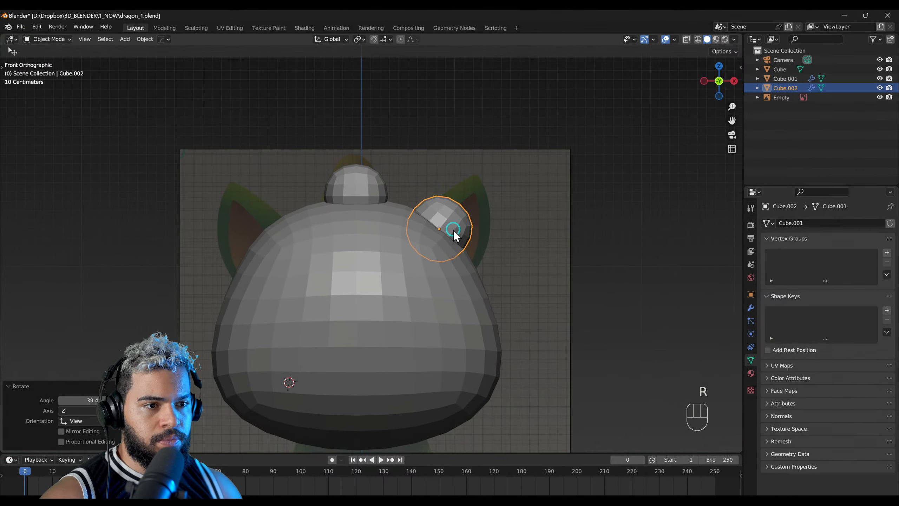
Step: Show the modifier shortcut list, examine the BLENDER Free Addons lesson and its downloads in Chrome, and return to Blender
key("f")
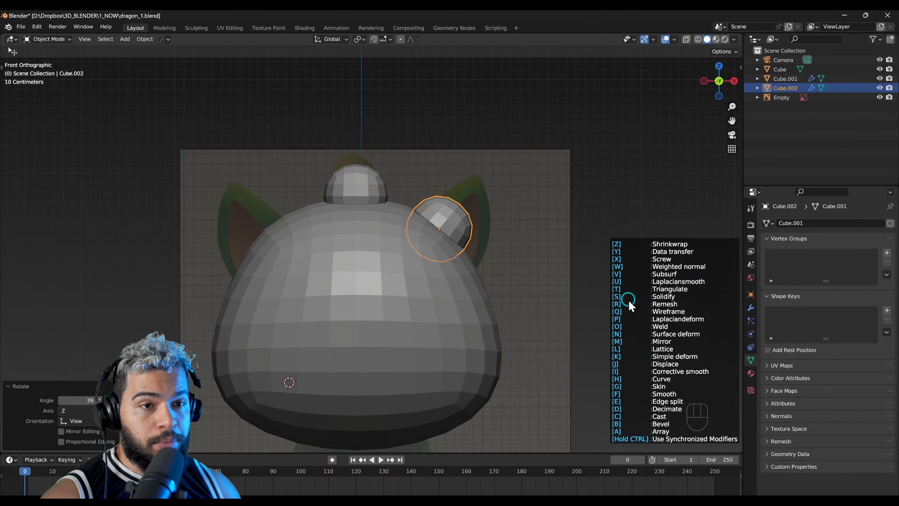
key("alt+Tab")
key("alt+Tab")
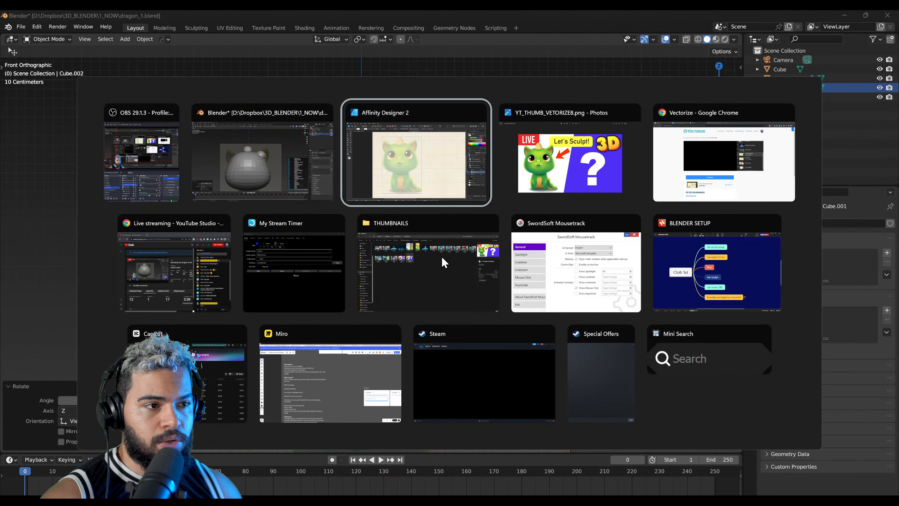
left_click(724, 156)
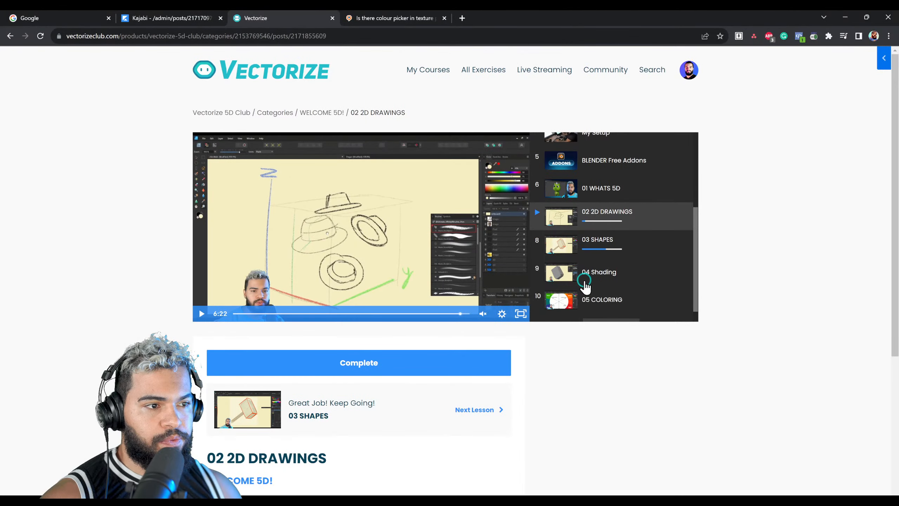
scroll(602, 269, "up", 5)
scroll(633, 255, "down", 3)
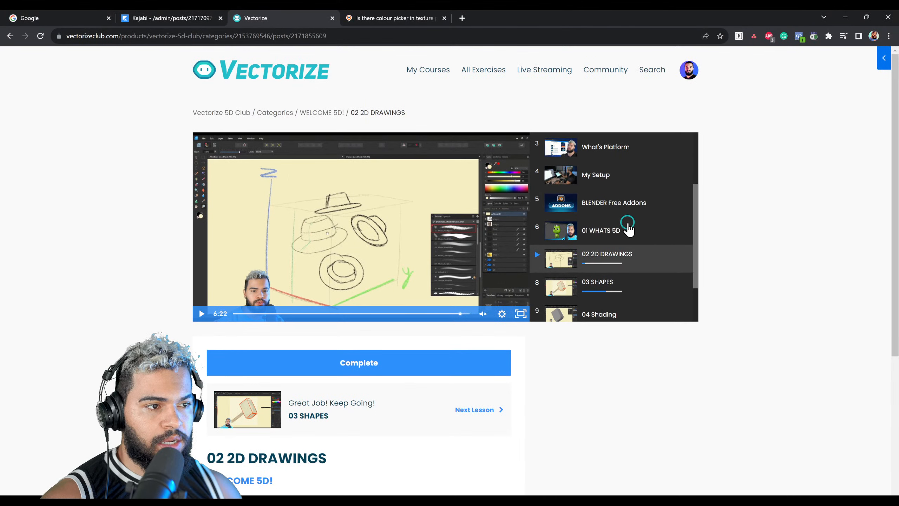
left_click(605, 207)
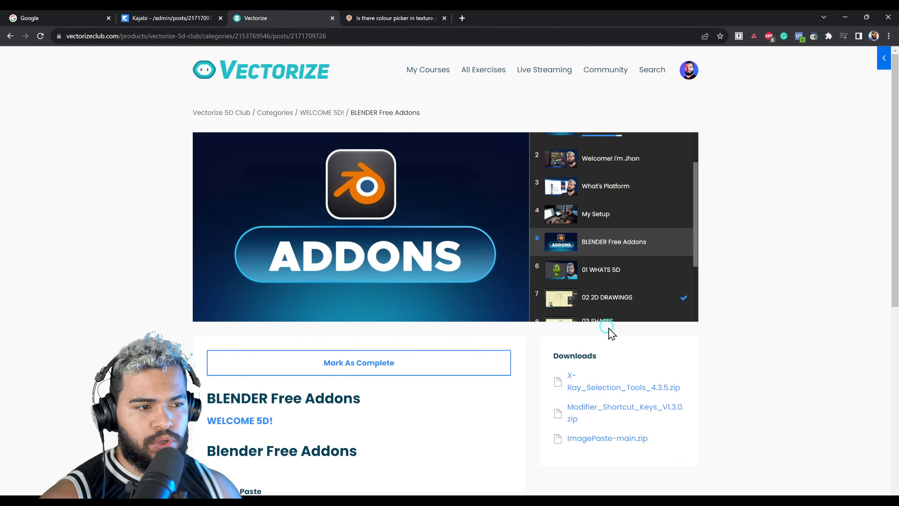
scroll(603, 401, "down", 1)
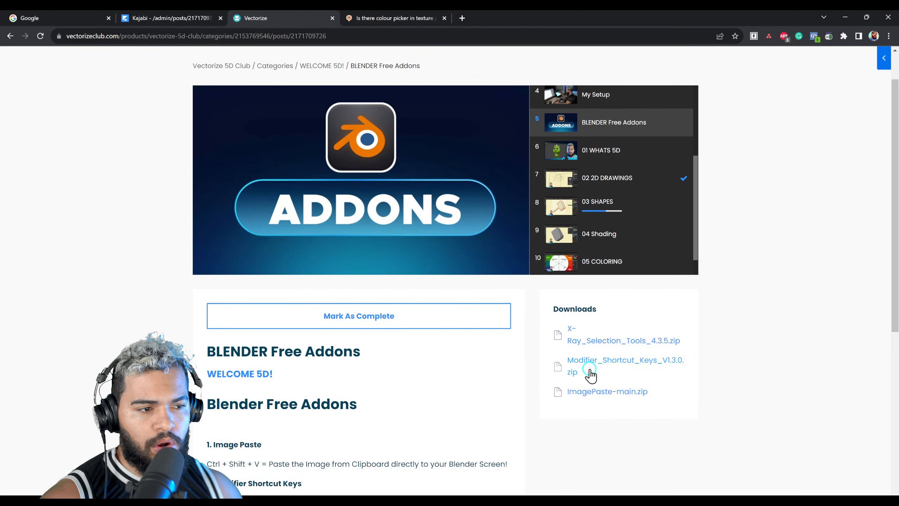
scroll(584, 364, "down", 1)
scroll(589, 326, "down", 1)
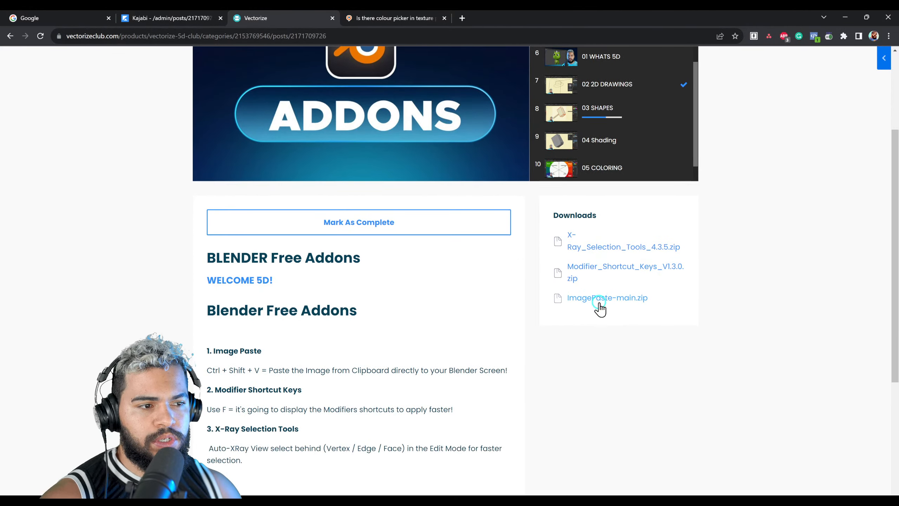
key("alt+Tab")
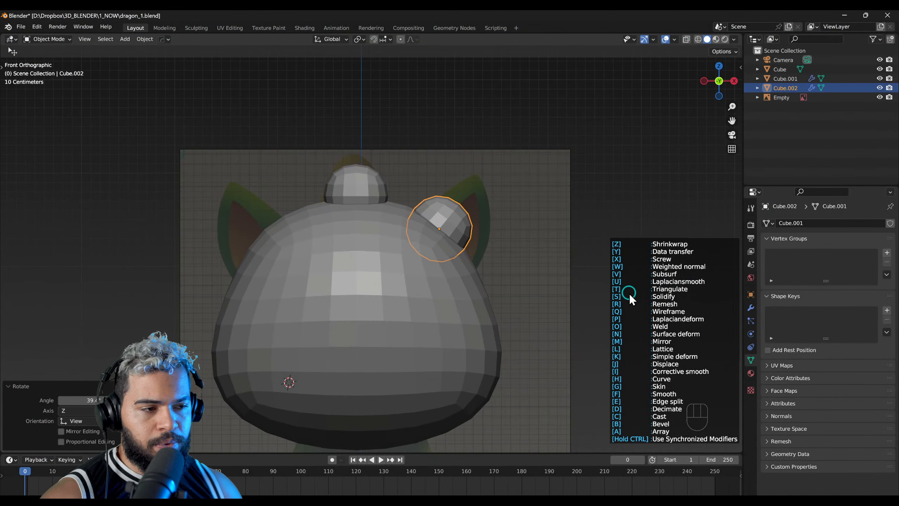
Step: Add a Mirror modifier to the ear sphere with the modifier add-on and remove it from the stack
key("m")
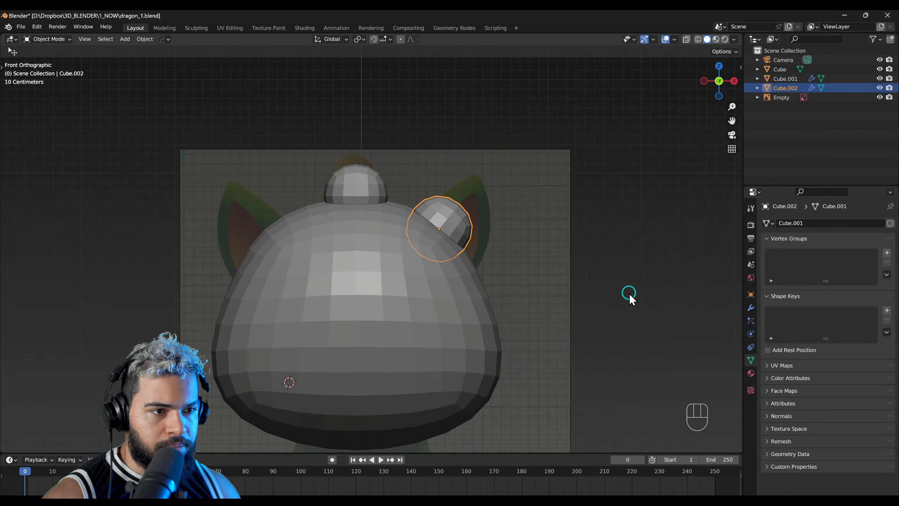
left_click(751, 308)
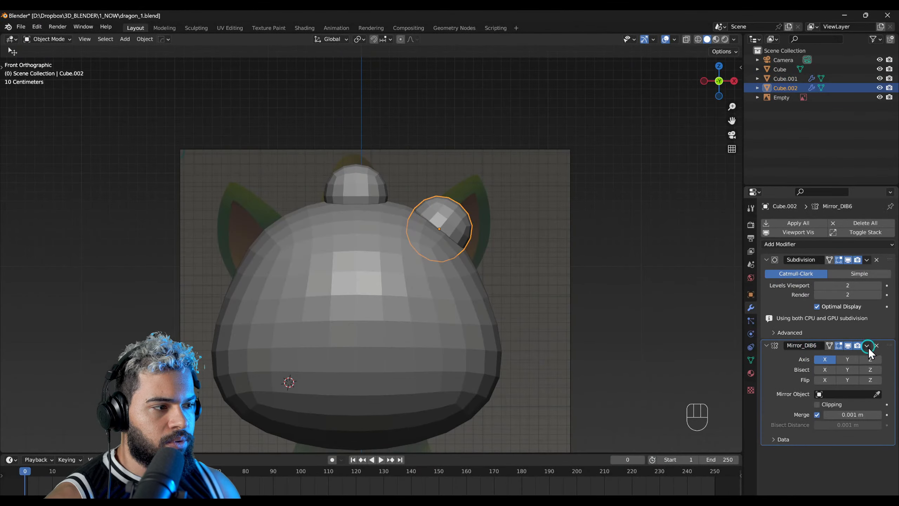
left_click(876, 345)
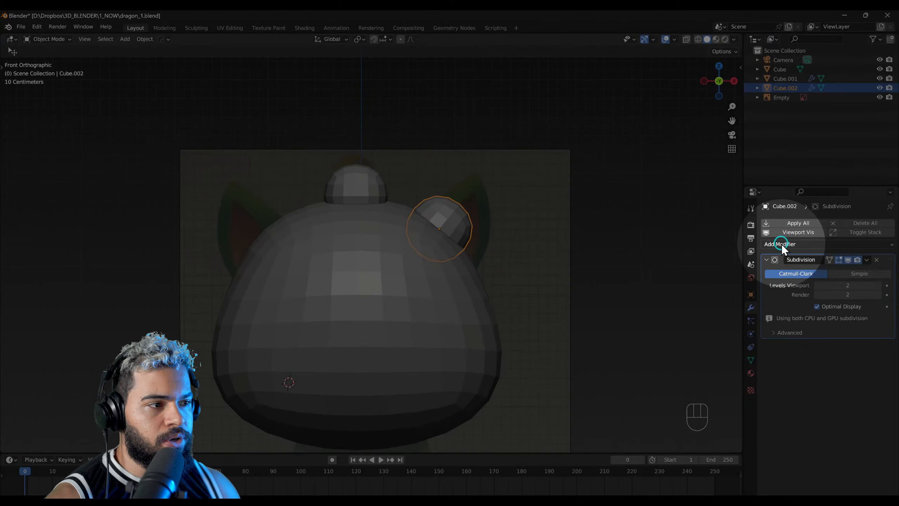
Step: Add a Mirror modifier to the ear sphere on the X axis with the head as its mirror object
left_click(781, 244)
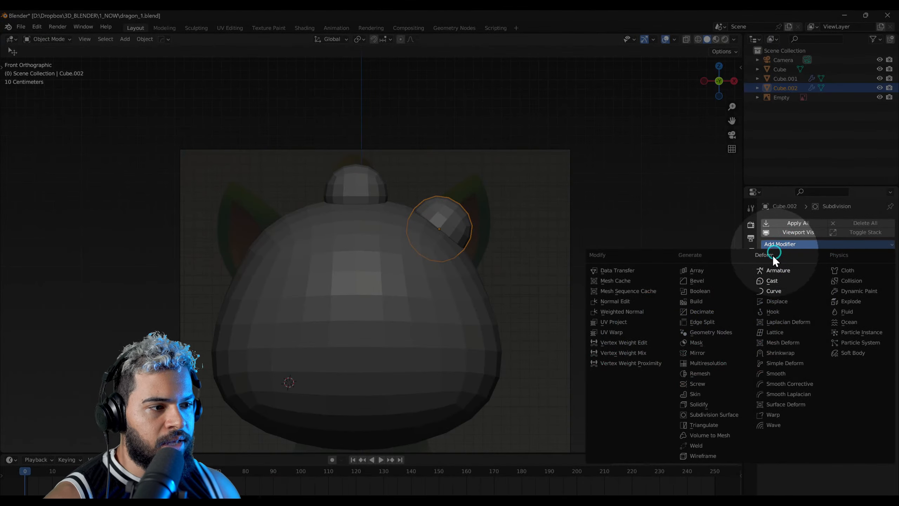
left_click(712, 351)
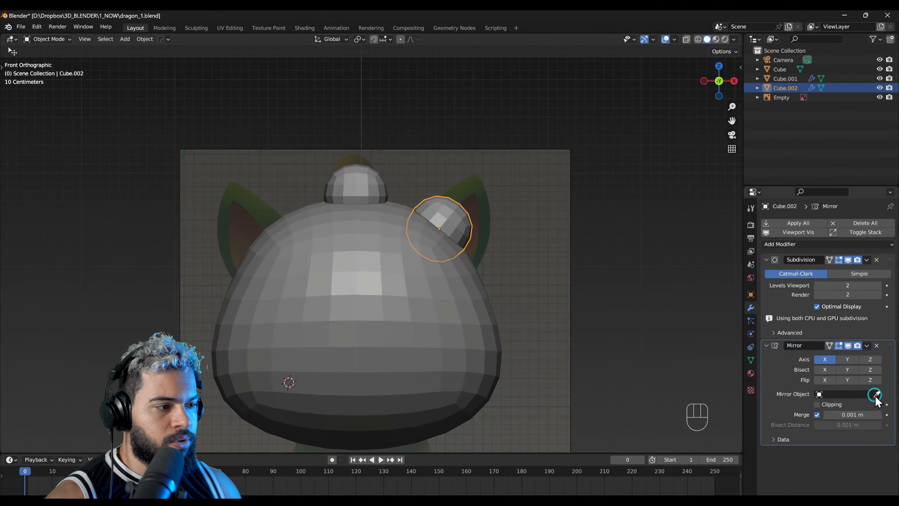
left_click(876, 394)
left_click(367, 256)
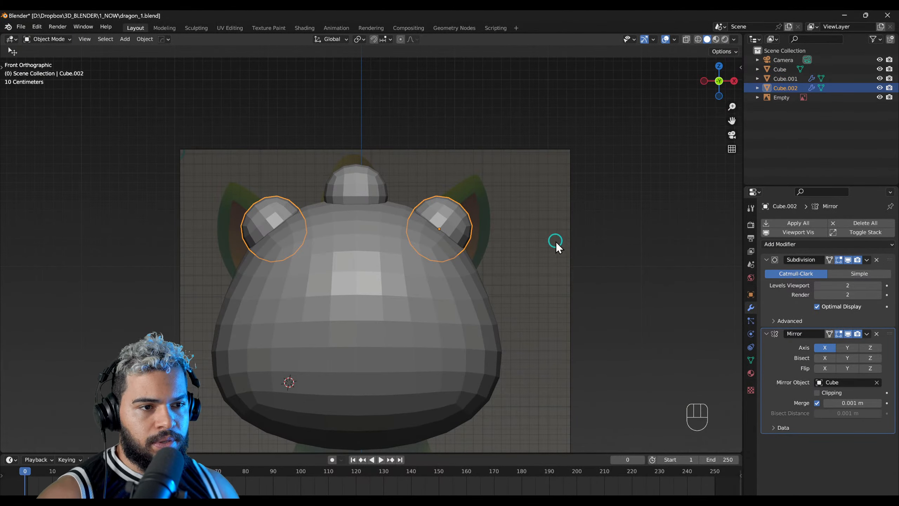
Step: Apply the Subdivision modifier on the mirrored ear sphere while keeping its Mirror modifier live
key("s")
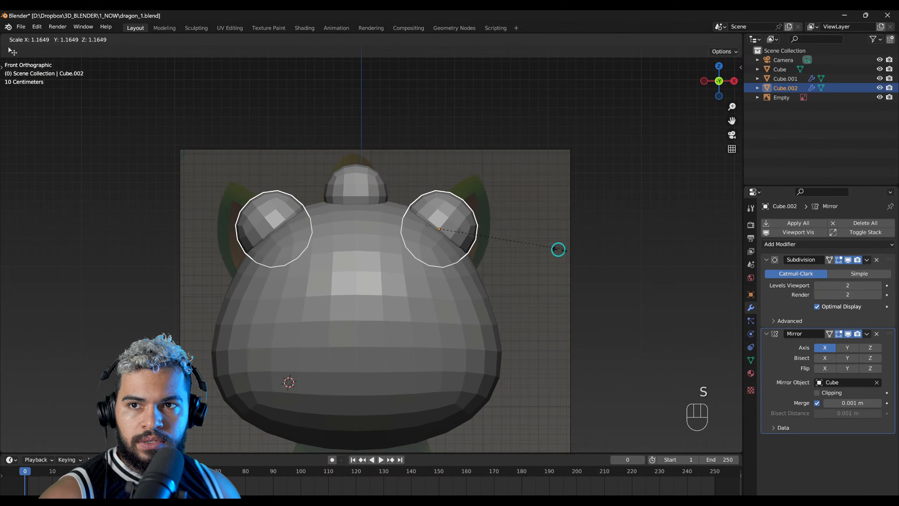
left_click(564, 246)
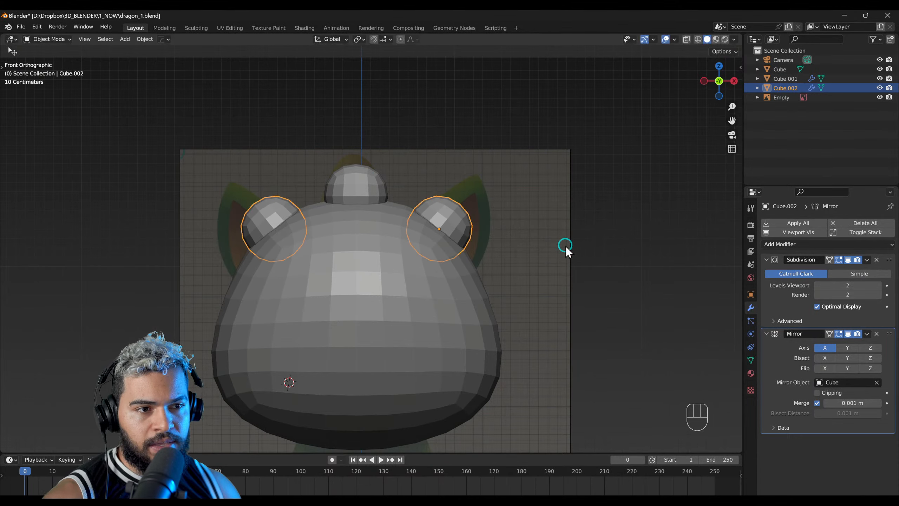
middle_click_drag(449, 221, 458, 249)
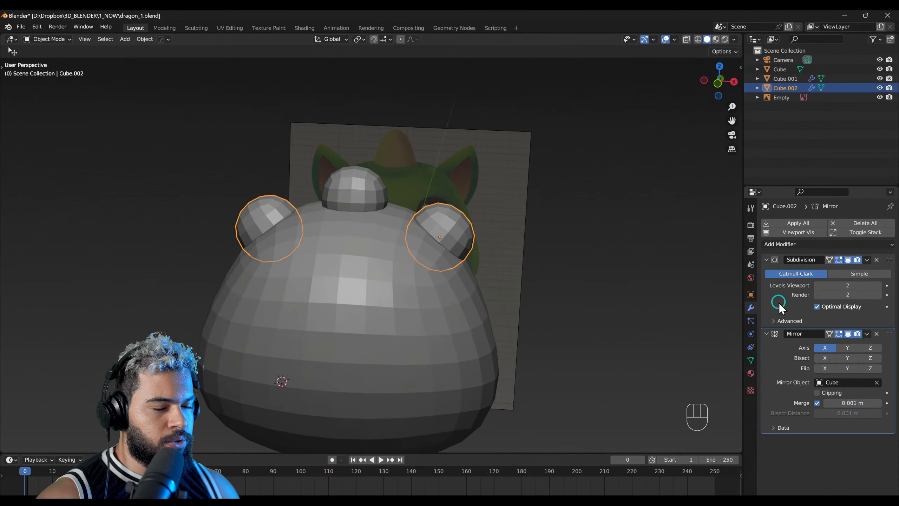
middle_click_drag(551, 277, 580, 270)
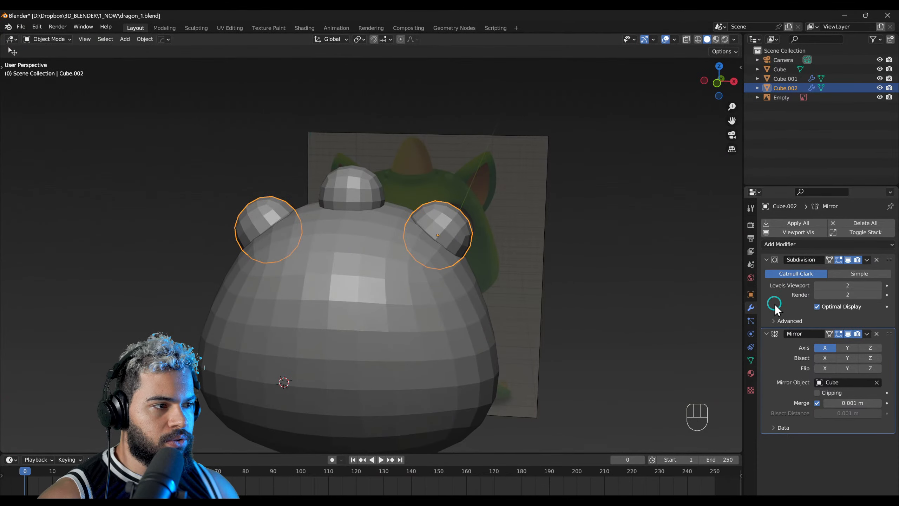
key("ctrl+a")
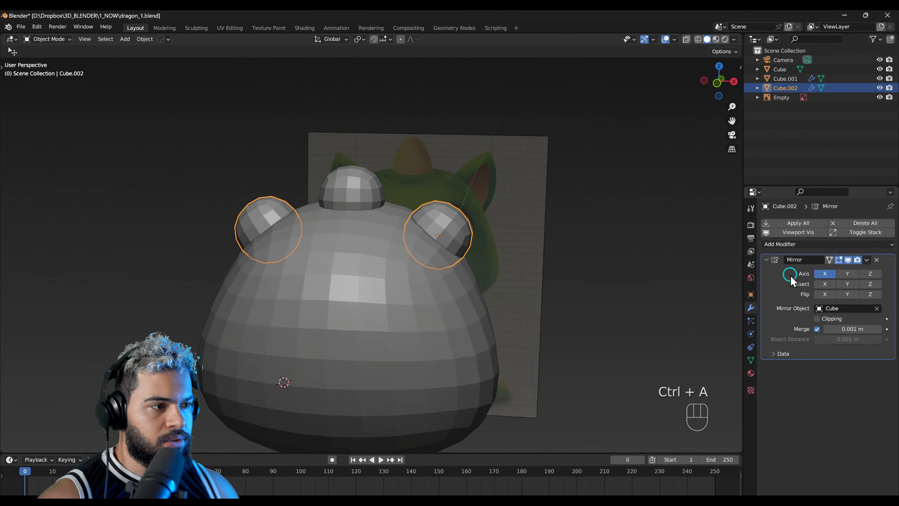
Step: Sculpt the ear with the Grab brush at a radius of 212 px, pulling its upper part up and outward into a pointed tip
key("F3")
right_click_drag(454, 235, 470, 214)
key("F4")
key("f")
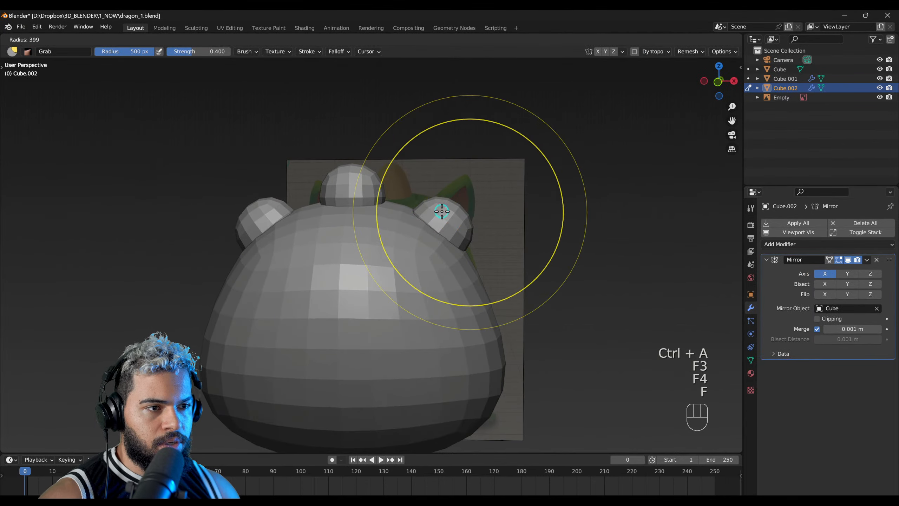
left_click(407, 221)
mouse_move(459, 190)
left_mouse_down()
mouse_move(465, 178)
mouse_move(454, 198)
mouse_move(469, 177)
left_mouse_up()
left_click_drag(459, 191, 465, 177)
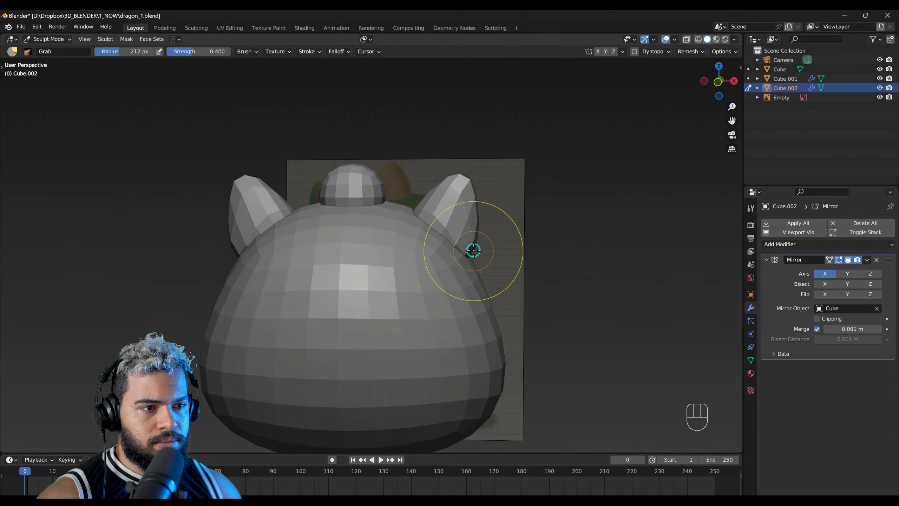
Step: Refine the ear's base, outer edge and tip against the front-view reference with the Grab brush at 230 px
key("KP_1")
key("f")
left_click(492, 253)
mouse_move(474, 257)
left_mouse_down()
mouse_move(483, 253)
mouse_move(476, 258)
left_mouse_up()
left_click_drag(475, 221, 483, 211)
left_click_drag(475, 199, 478, 181)
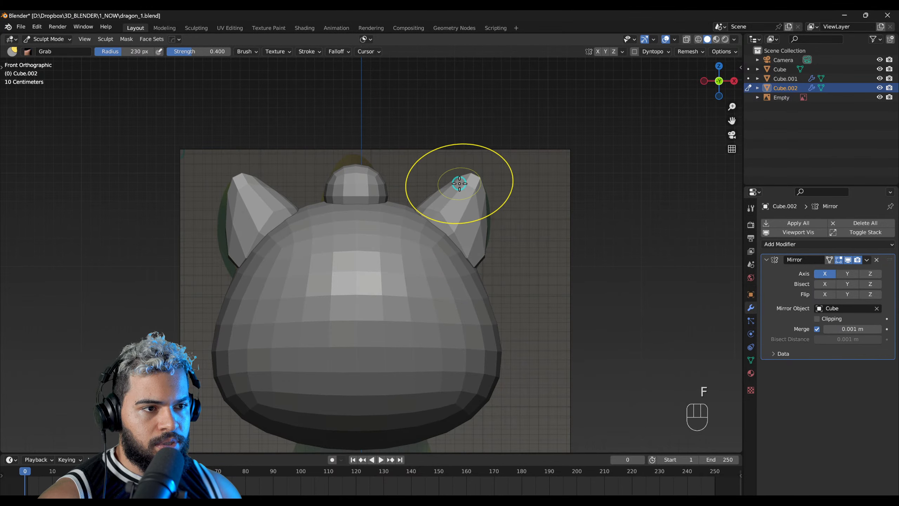
left_click_drag(408, 213, 413, 216)
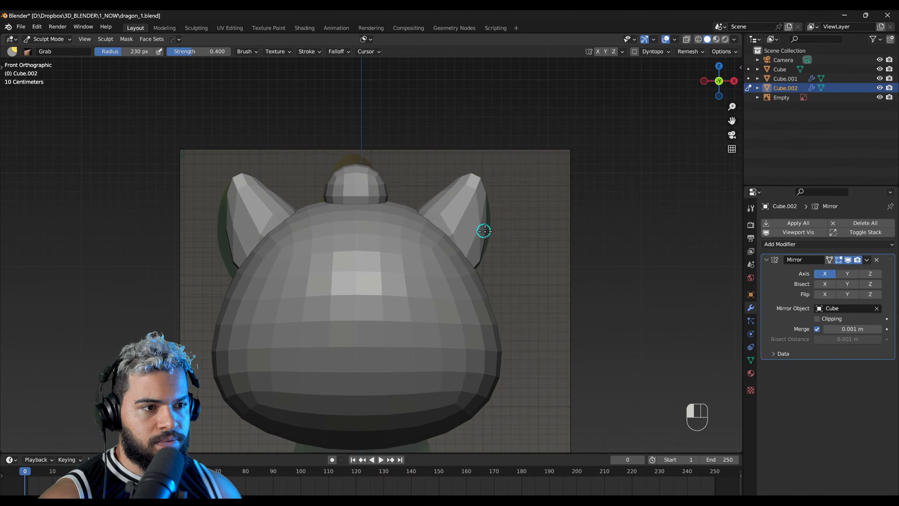
middle_click_drag(481, 221, 329, 309)
right_click_drag(330, 308, 419, 270)
Step: Return to Object Mode and select the horn sphere on top of the head
right_click_drag(357, 183, 401, 322, "alt")
key("F2")
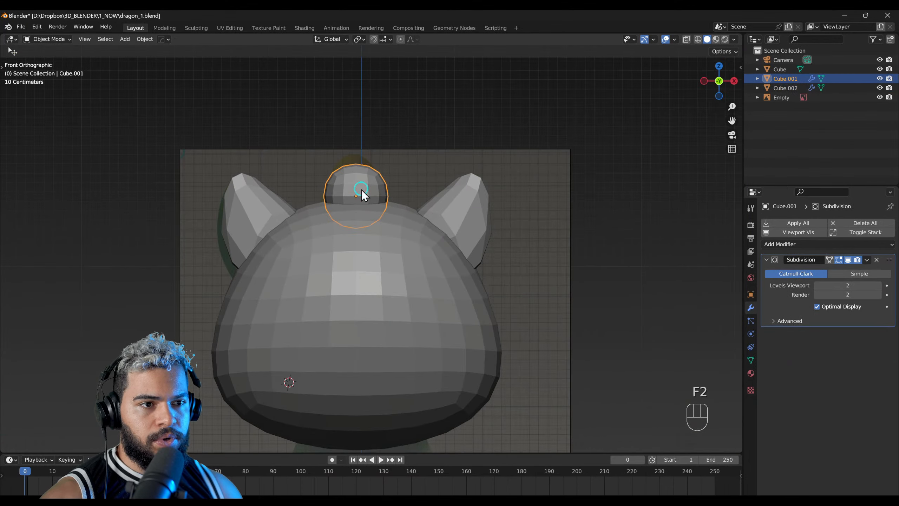
scroll(357, 191, "up", 3)
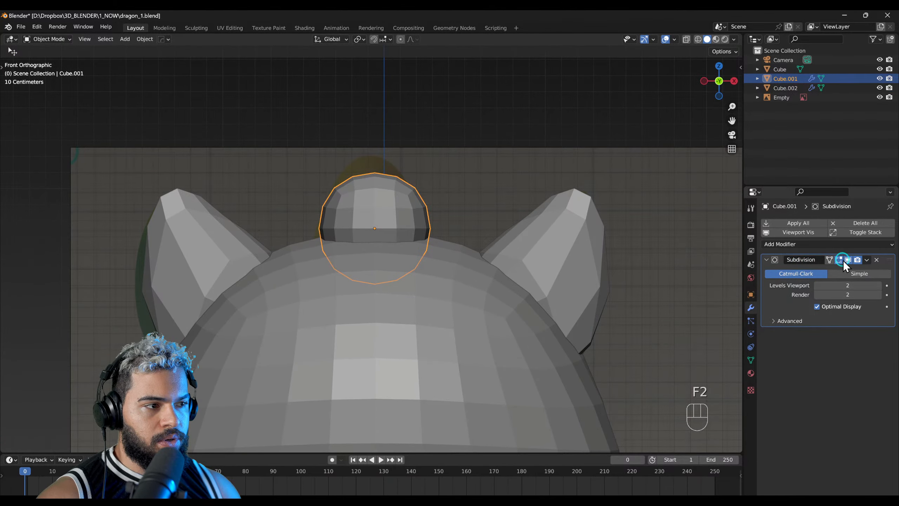
Step: Lower the horn's Subdivision viewport levels to 0 and raise them back to 2
left_click(866, 260)
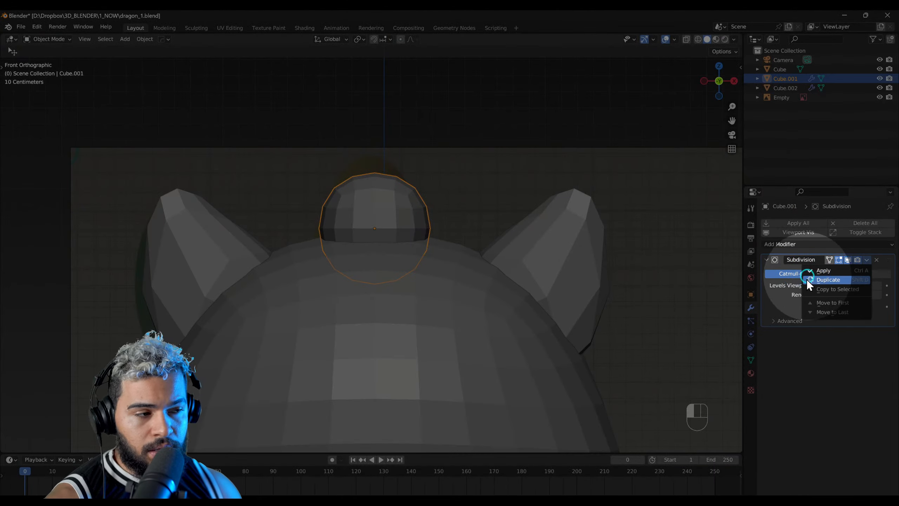
key("Escape")
left_click(817, 286)
left_click(817, 286)
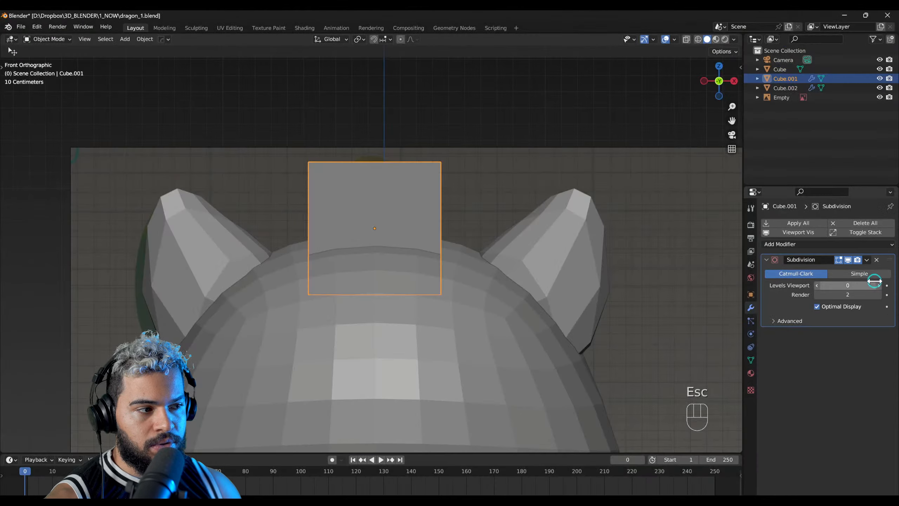
left_click(878, 286)
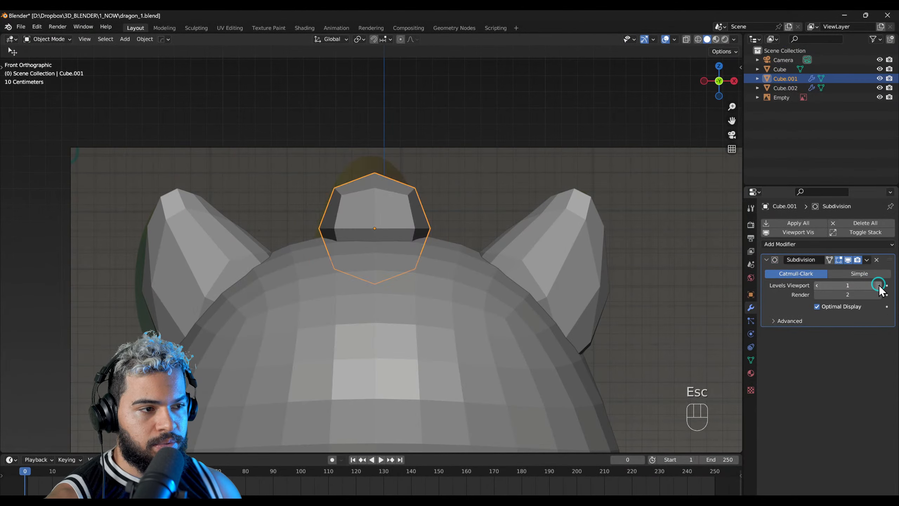
left_click(878, 286)
middle_click_drag(528, 245, 444, 265)
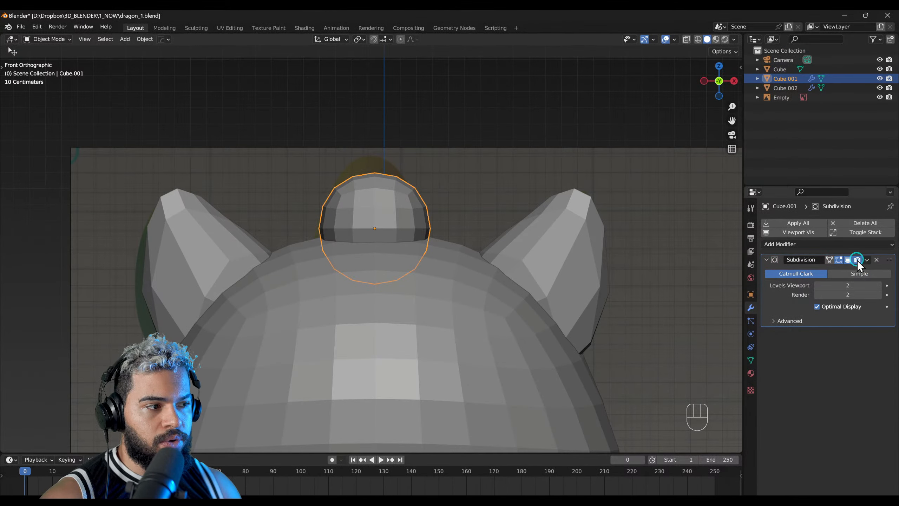
Step: Apply the Subdivision modifier on the horn sphere
left_click(867, 259)
left_click(847, 270)
middle_click_drag(410, 280, 379, 210)
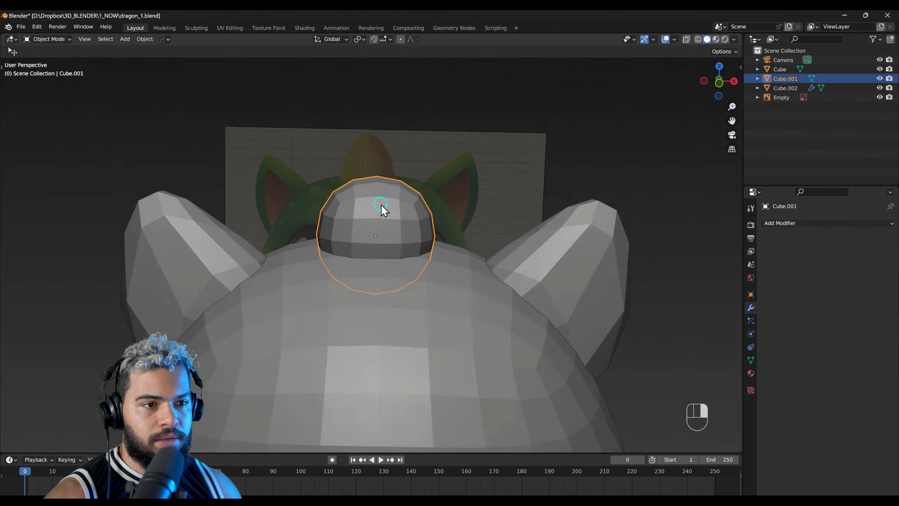
Step: Sculpt the horn with the Grab brush at 298 px and X symmetry, pulling its top up into a point over the reference
key("KP_1")
key("Escape")
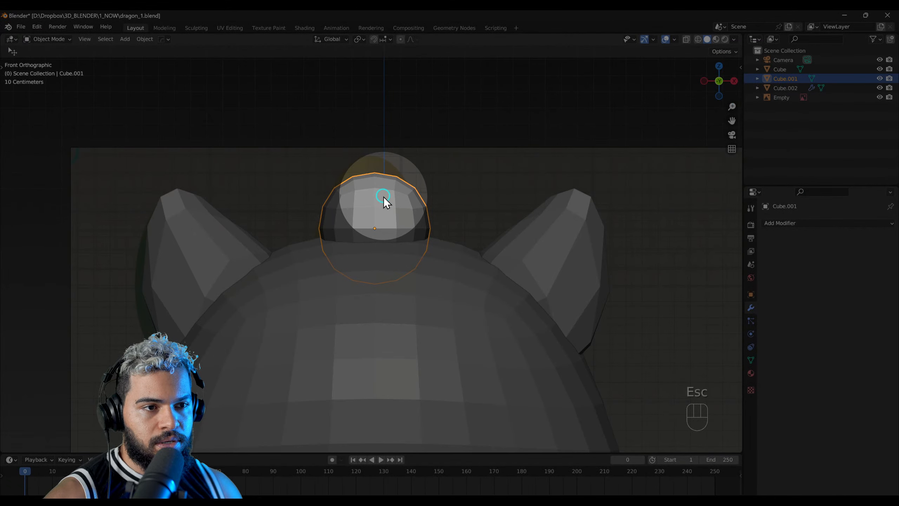
key("Tab")
key("F4")
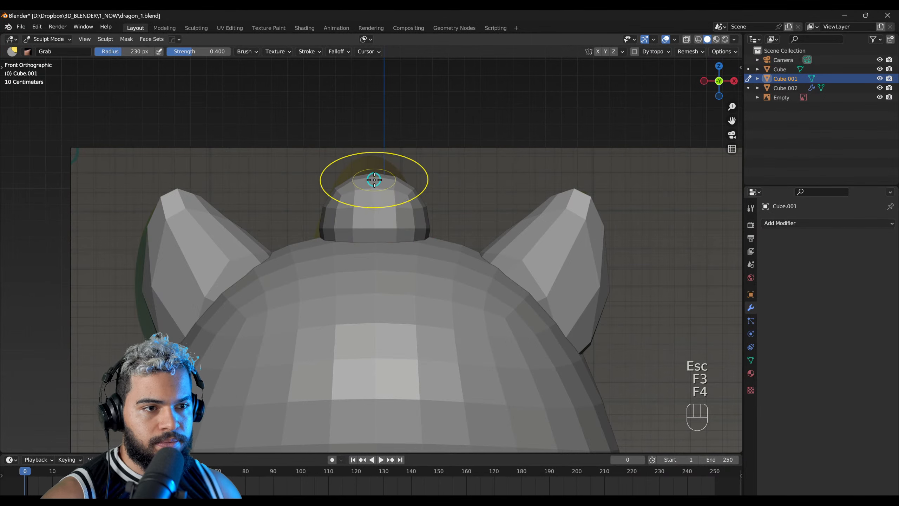
key("f")
key("ctrl+z")
key("f")
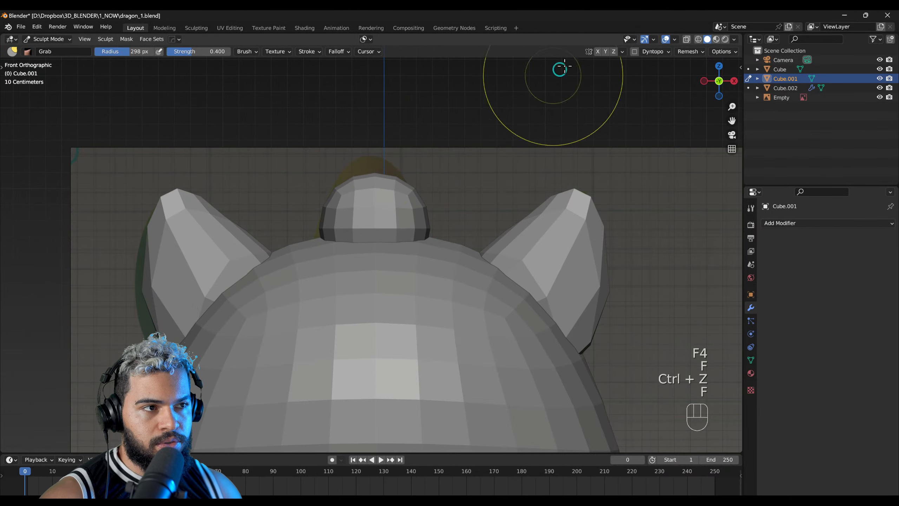
left_click(368, 175)
mouse_move(373, 154)
left_mouse_down()
mouse_move(381, 100)
mouse_move(381, 141)
mouse_move(426, 247)
mouse_move(446, 267)
left_mouse_up()
mouse_move(446, 267)
middle_mouse_down()
mouse_move(315, 317)
mouse_move(363, 253)
mouse_move(353, 237)
middle_mouse_up()
Step: Shape the horn's profile and front base from the side, undo the last stroke, and refine the horn with the brush at 172 px
left_click_drag(363, 215, 342, 223)
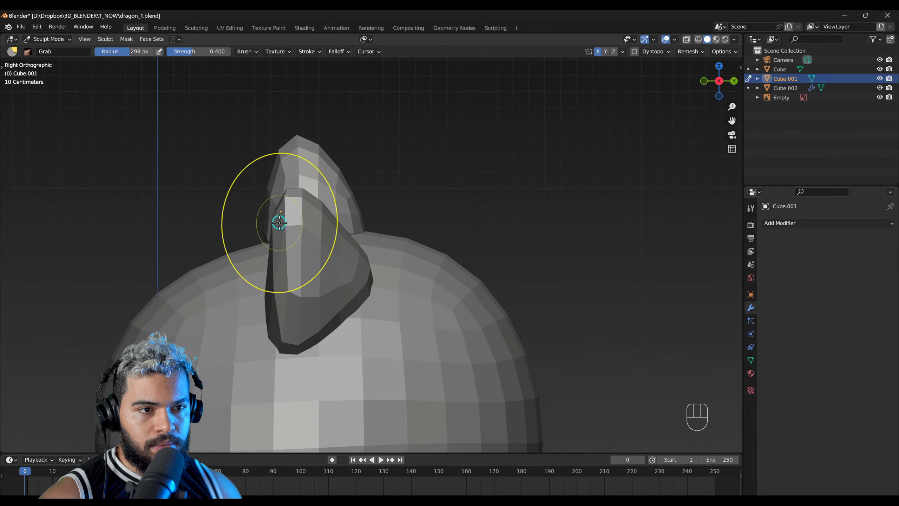
middle_click_drag(219, 257, 258, 231)
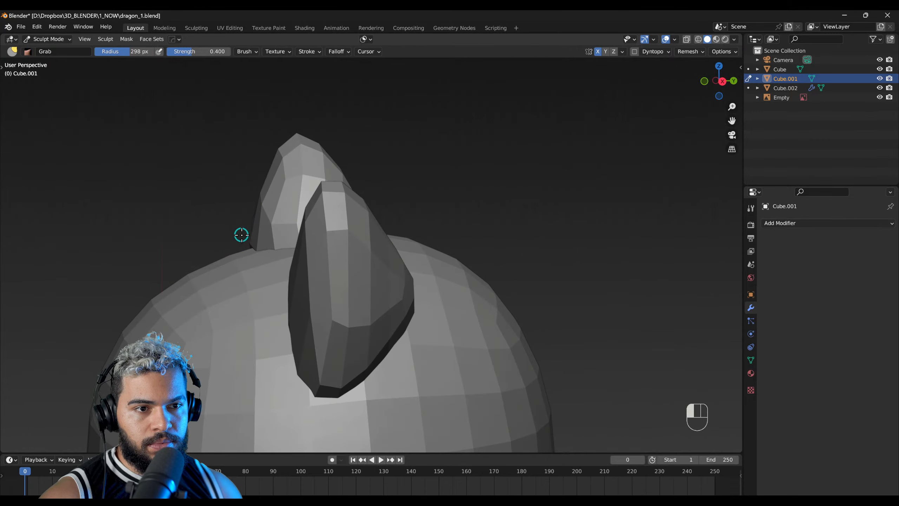
mouse_move(231, 260)
middle_mouse_down()
mouse_move(233, 271)
mouse_move(375, 312)
mouse_move(301, 192)
mouse_move(562, 235)
mouse_move(491, 197)
middle_mouse_up()
key("ctrl+z")
key("f")
left_click(428, 199)
scroll(420, 268, "down", 3)
right_click_drag(425, 284, 425, 273, "alt")
mouse_move(424, 284)
middle_mouse_down()
mouse_move(411, 201)
mouse_move(422, 170)
middle_mouse_up()
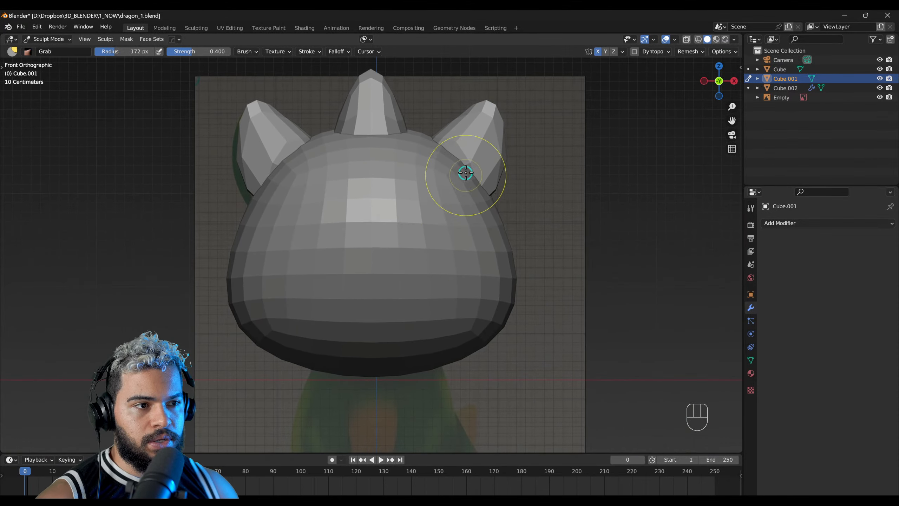
Step: Leave sculpting and select the head in Object Mode
key("alt+q")
key("f")
left_click(496, 193)
mouse_move(389, 273)
middle_mouse_down()
mouse_move(297, 342)
mouse_move(193, 305)
mouse_move(433, 303)
mouse_move(573, 288)
mouse_move(464, 281)
mouse_move(572, 277)
mouse_move(397, 271)
middle_mouse_up()
right_click_drag(397, 271, 323, 294, "alt")
key("F2")
left_click(415, 278)
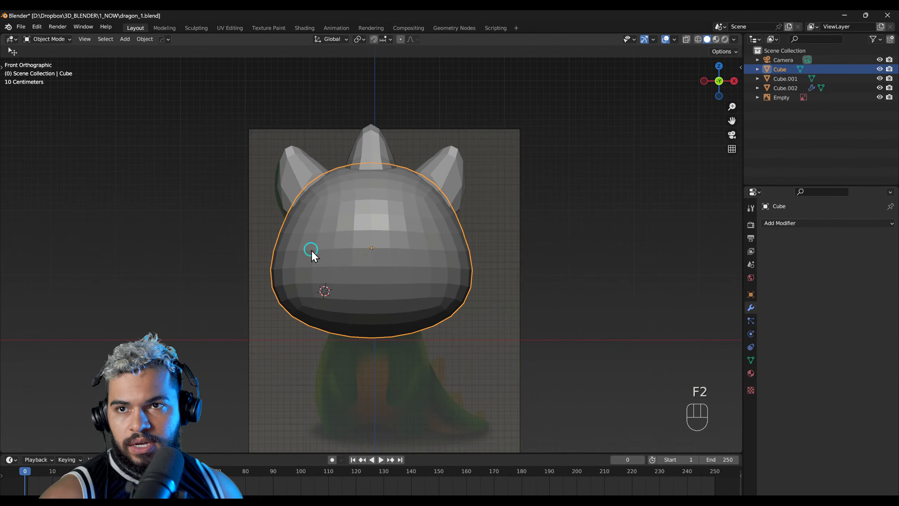
Step: Add a cube and move it below the head onto the reference body
middle_click_drag(354, 324, 389, 247, "shift")
middle_click_drag(376, 293, 371, 250, "shift")
scroll(375, 263, "up", 1)
scroll(369, 259, "up", 1)
key("shift+a")
left_click(406, 258)
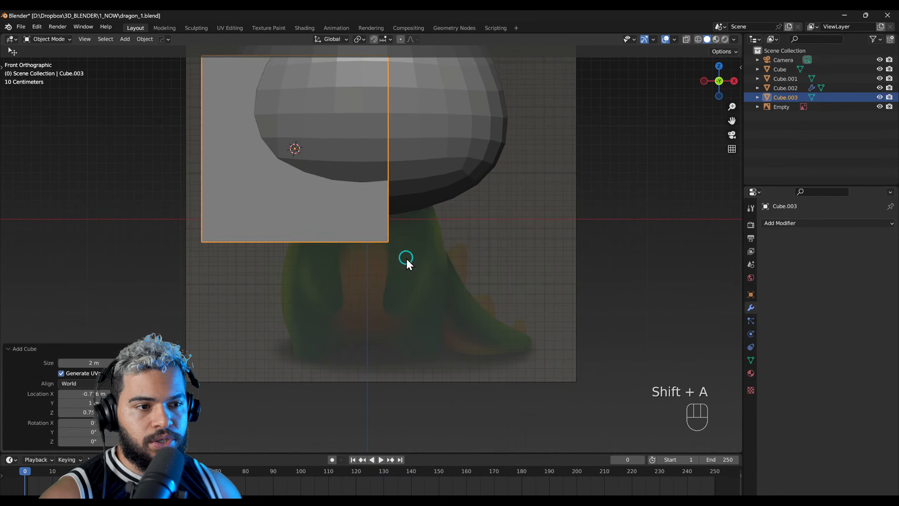
key("g")
left_click(491, 354)
Step: Add a level 2 Subdivision modifier to the body cube, scale it by about 0.981, and apply the modifier
key("ctrl+2")
key("s")
left_click(507, 332)
middle_click_drag(507, 332, 497, 296)
scroll(416, 274, "down", 2)
scroll(407, 273, "up", 2)
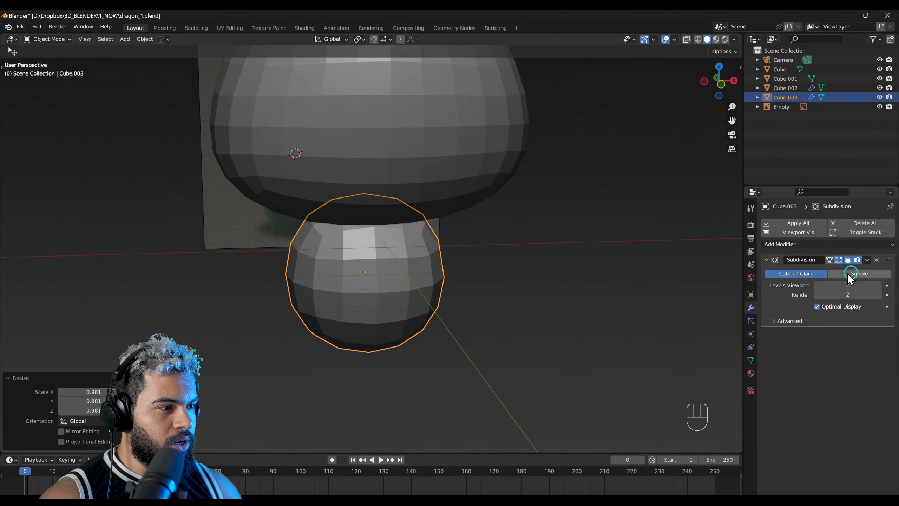
left_click(867, 259)
left_click(839, 271)
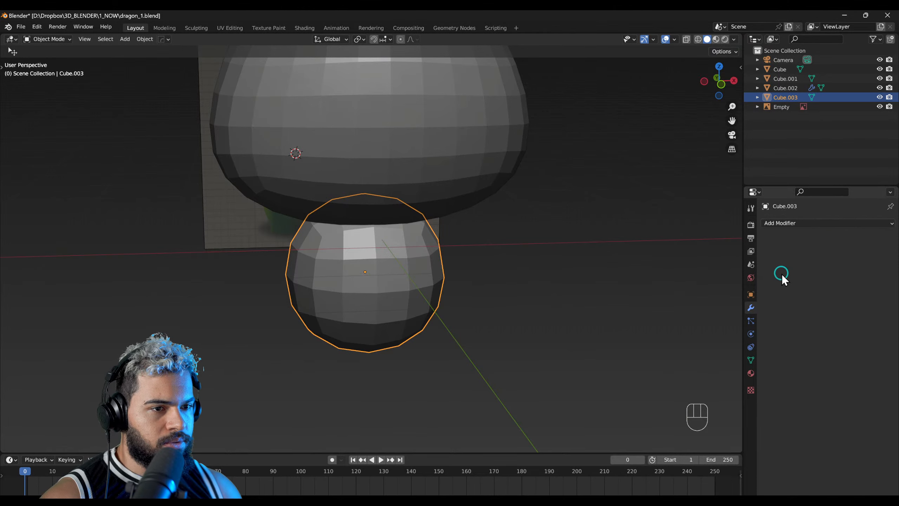
Step: Move the body sphere about 0.036 m on X and 0.061 m on Z in the front view
key("Tab")
key("KP_1")
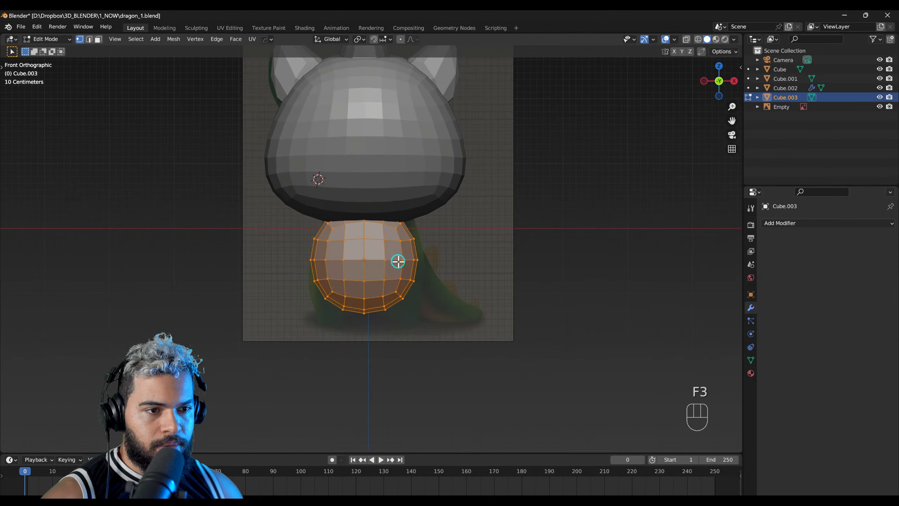
key("F2")
key("g")
scroll(378, 255, "up", 2)
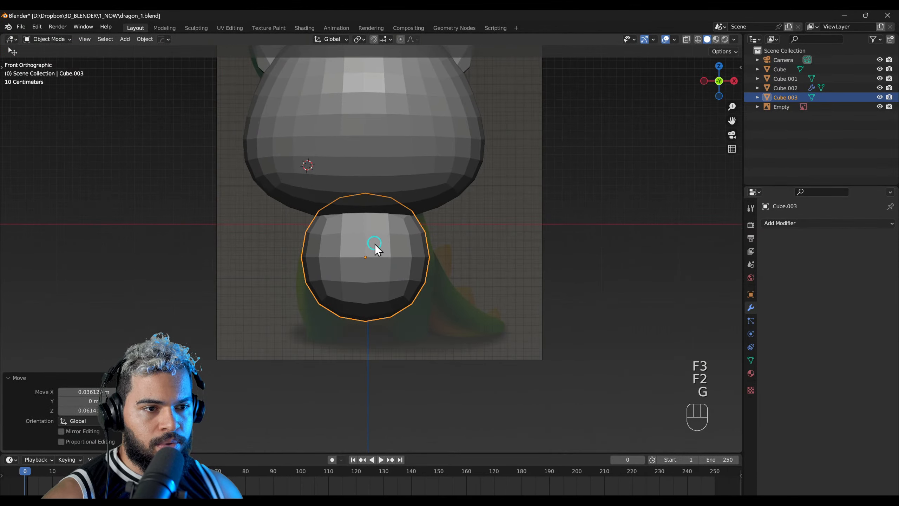
Step: Switch the body to Sculpt Mode with the Grab brush at 267 px and enable X symmetry
key("F4")
key("f")
left_click(409, 291)
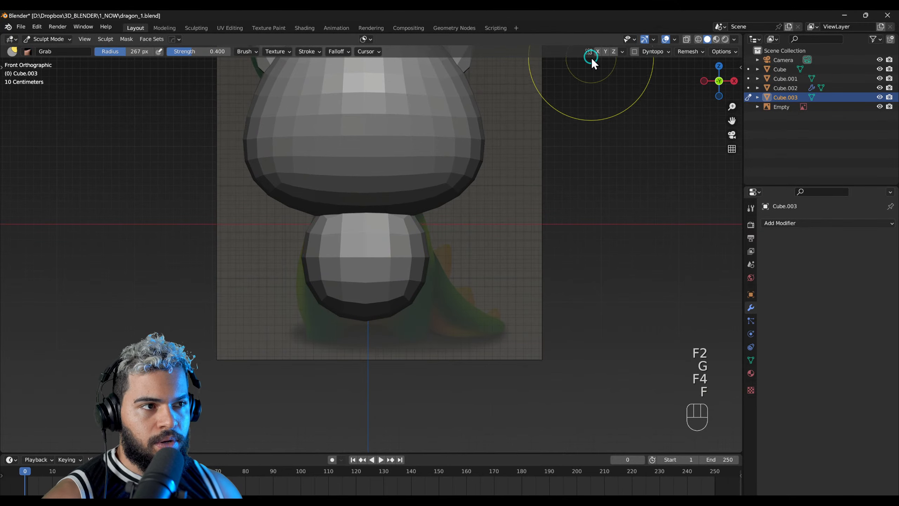
key("ctrl")
key("ctrl")
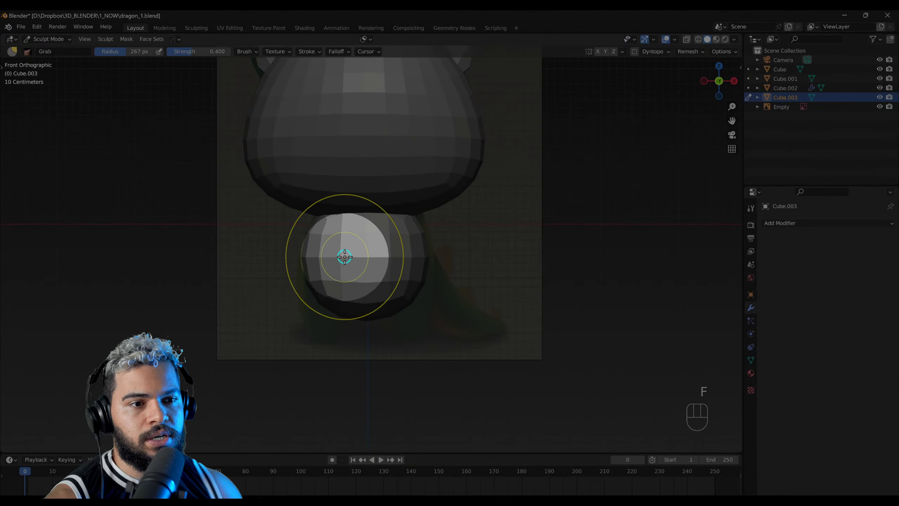
left_click(598, 52)
key("ctrl")
key("ctrl")
scroll(386, 307, "up", 1)
left_click_drag(393, 307, 596, 451)
key("ctrl+z")
left_click_drag(413, 326, 434, 360)
key("ctrl+z")
Step: Pull the body's lower part down over the reference with the Grab brush at 361 px and 487 px, undoing the last stroke
key("f")
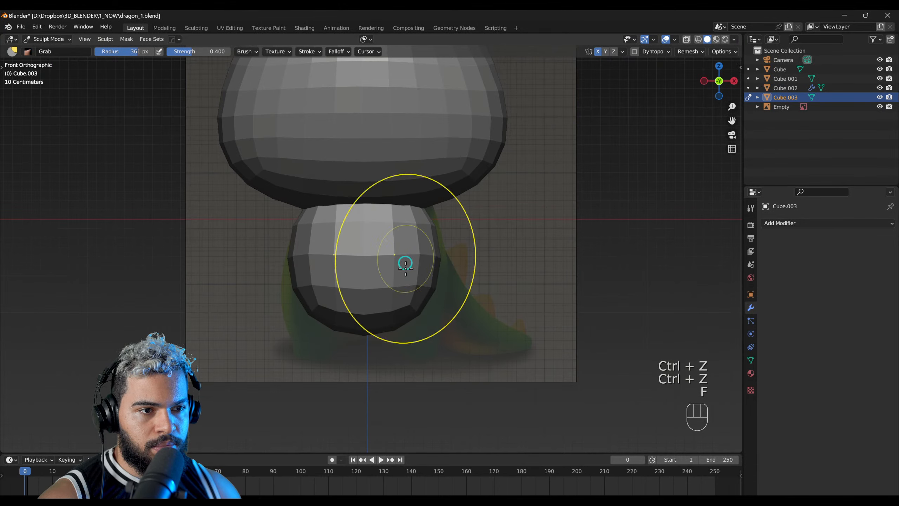
left_click(416, 325)
mouse_move(417, 325)
left_mouse_down()
mouse_move(426, 336)
mouse_move(421, 353)
left_mouse_up()
key("f")
left_click(452, 304)
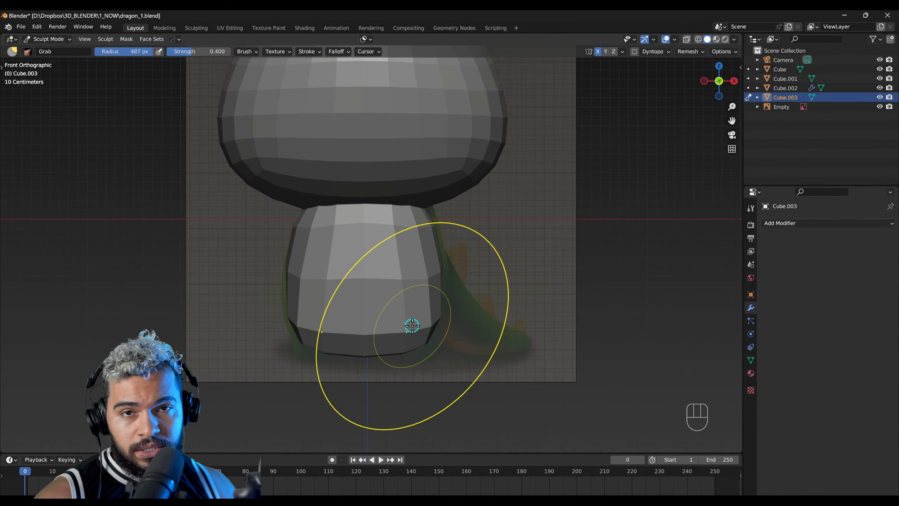
mouse_move(450, 342)
middle_mouse_down()
mouse_move(416, 346)
mouse_move(447, 351)
middle_mouse_up()
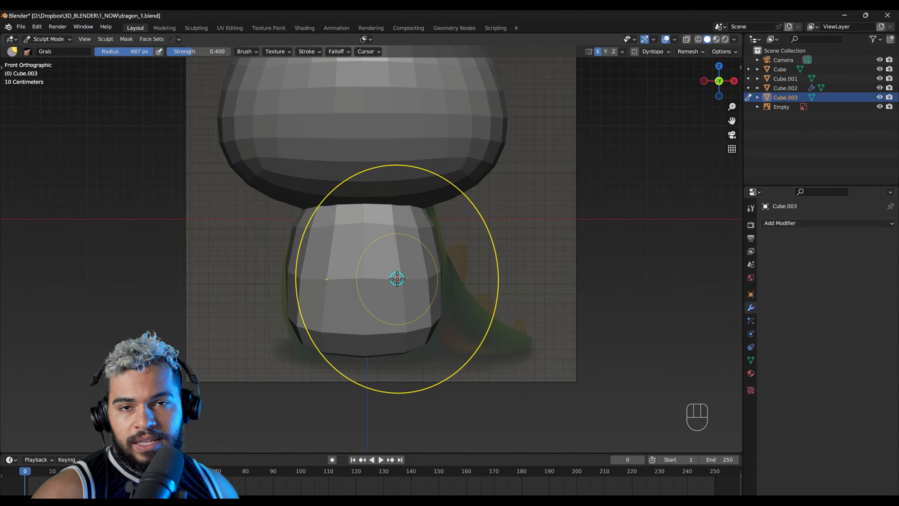
left_click_drag(412, 329, 416, 339)
key("ctrl+z")
Step: Pull the body's lower back down and outward in the side view, using the Grab brush at 500 px
mouse_move(413, 312)
middle_mouse_down()
mouse_move(440, 333)
mouse_move(470, 334)
mouse_move(357, 331)
mouse_move(349, 319)
mouse_move(481, 267)
mouse_move(419, 252)
middle_mouse_up()
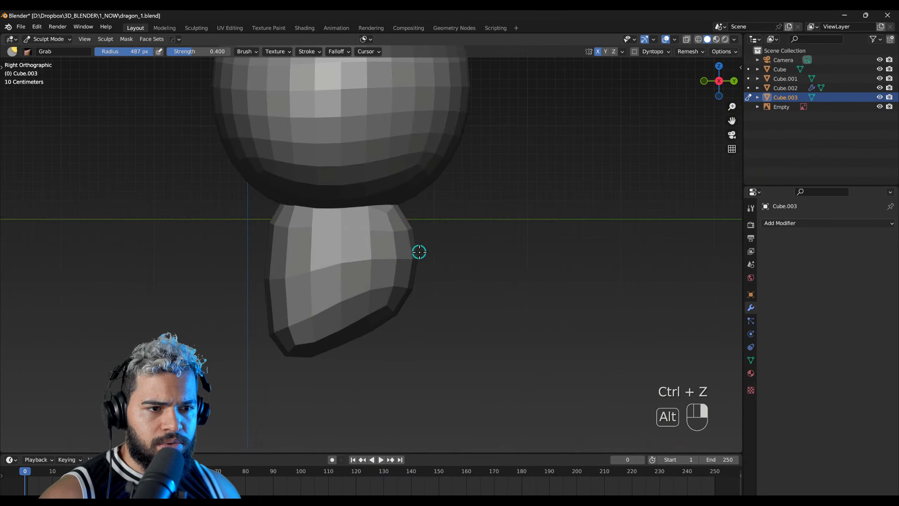
mouse_move(383, 322)
left_mouse_down()
mouse_move(393, 348)
mouse_move(402, 303)
left_mouse_up()
key("f")
left_click(421, 314)
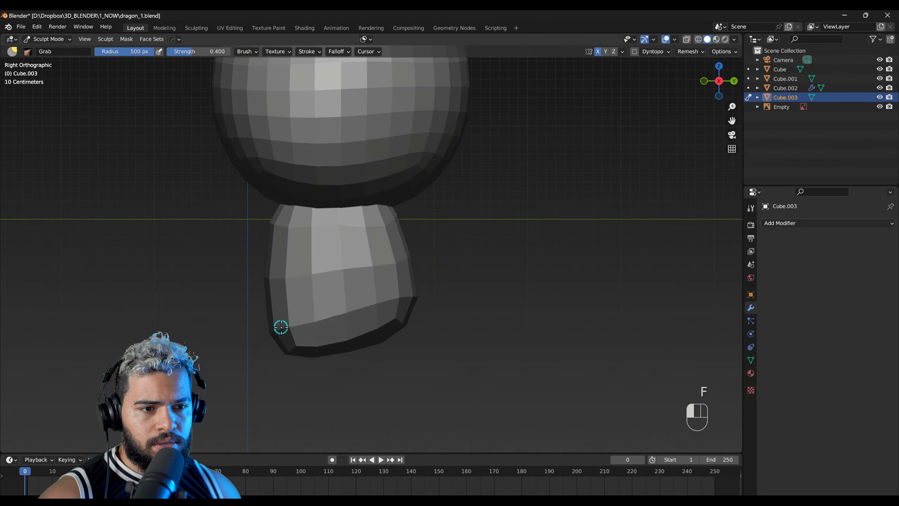
mouse_move(271, 325)
middle_mouse_down("alt")
mouse_move(440, 322)
mouse_move(353, 189)
mouse_move(417, 294)
mouse_move(418, 269)
middle_mouse_up("alt")
key("f")
left_click(393, 287)
mouse_move(387, 297)
left_mouse_down()
mouse_move(389, 309)
mouse_move(422, 311)
left_mouse_up()
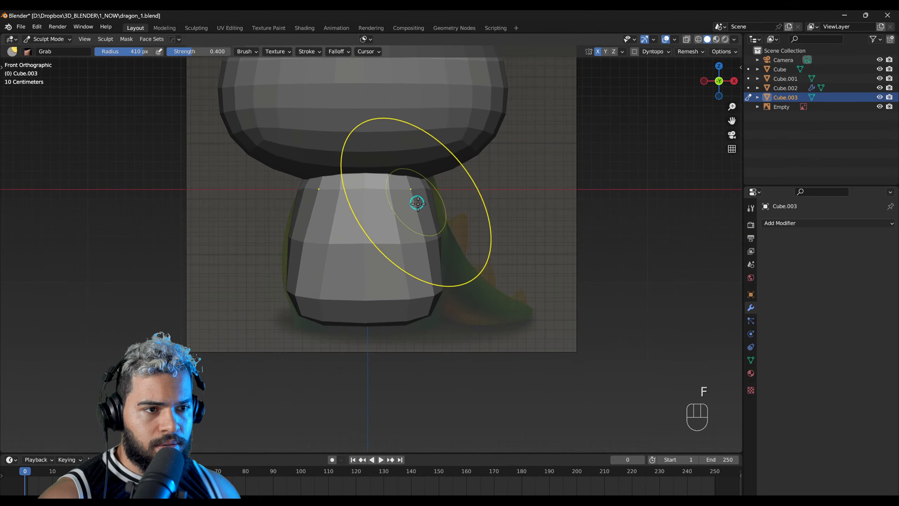
Step: Reshape the body's upper edge and lower sides over the reference in the front view with the resized Grab brush
key("f")
left_click(428, 213)
mouse_move(425, 213)
left_mouse_down()
mouse_move(435, 210)
mouse_move(392, 191)
left_mouse_up()
mouse_move(421, 280)
middle_mouse_down()
mouse_move(315, 270)
mouse_move(375, 301)
mouse_move(487, 301)
mouse_move(345, 278)
mouse_move(433, 275)
middle_mouse_up()
scroll(389, 284, "up", 1)
Step: Return the body to Object Mode and move it up about 0.039 m on Z
key("F2")
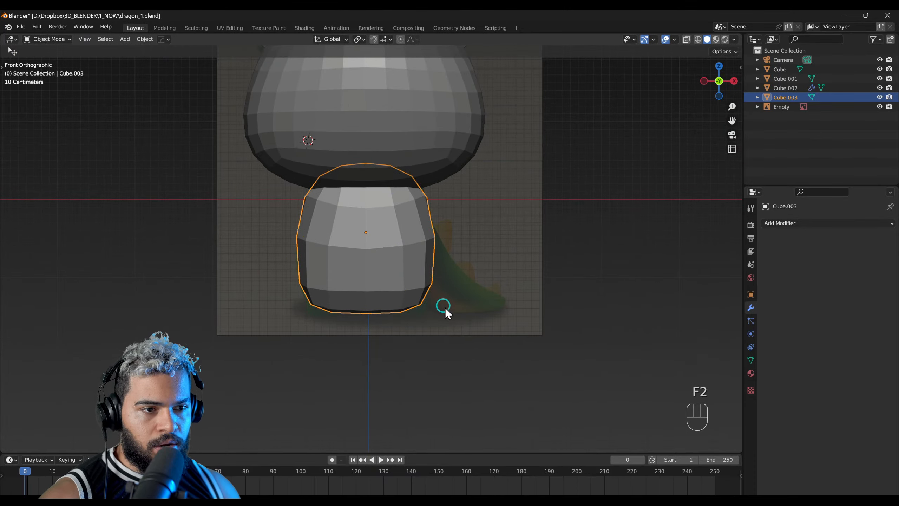
key("s")
key("g")
left_click(395, 310)
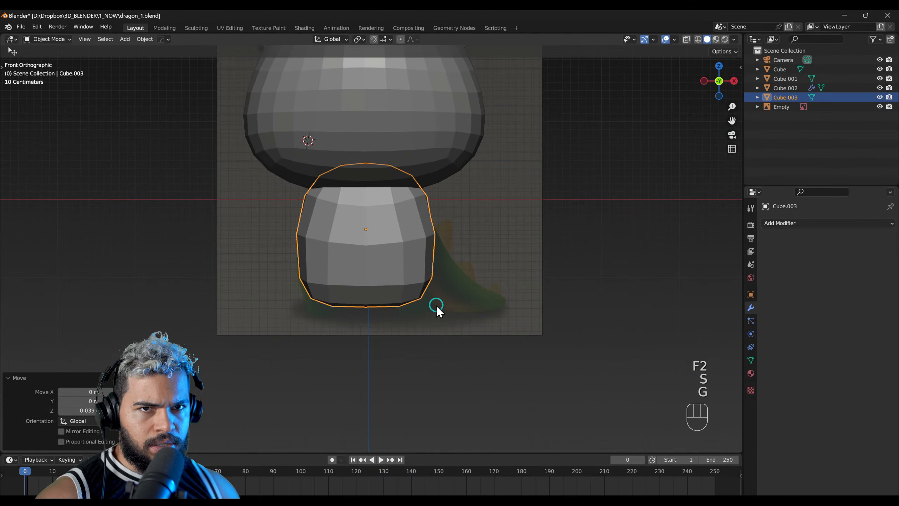
Step: Duplicate the body, scale the copy down to foot size, and place it below one side of the body
key("shift+d")
left_click(433, 287)
key("s")
left_click(385, 274)
key("g")
left_click(435, 326)
key("s")
left_click(419, 310)
key("g")
left_click(422, 325)
Step: Move the foot about -0.016 m on X, -0.111 m on Y and -0.061 m on Z beneath the body
right_click_drag(527, 309, 396, 248, "alt")
key("g")
left_click(386, 252)
right_click_drag(290, 301, 443, 266, "alt")
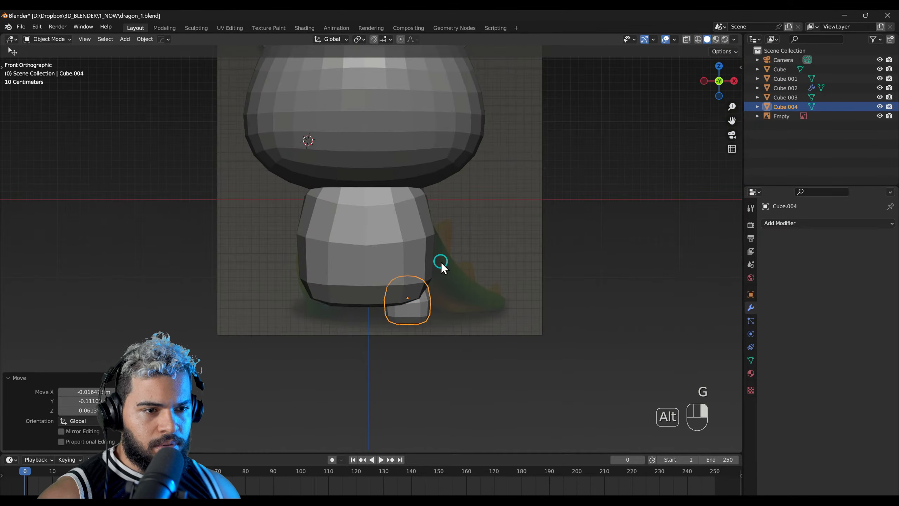
Step: Add a Mirror modifier on X to the foot, using the body Cube.003 as the mirror object
scroll(473, 300, "up", 2)
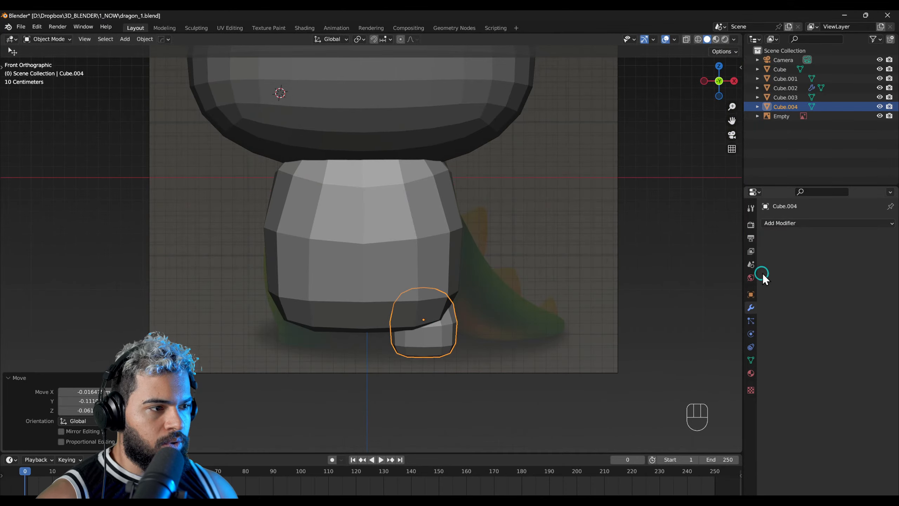
left_click(787, 223)
left_click(703, 335)
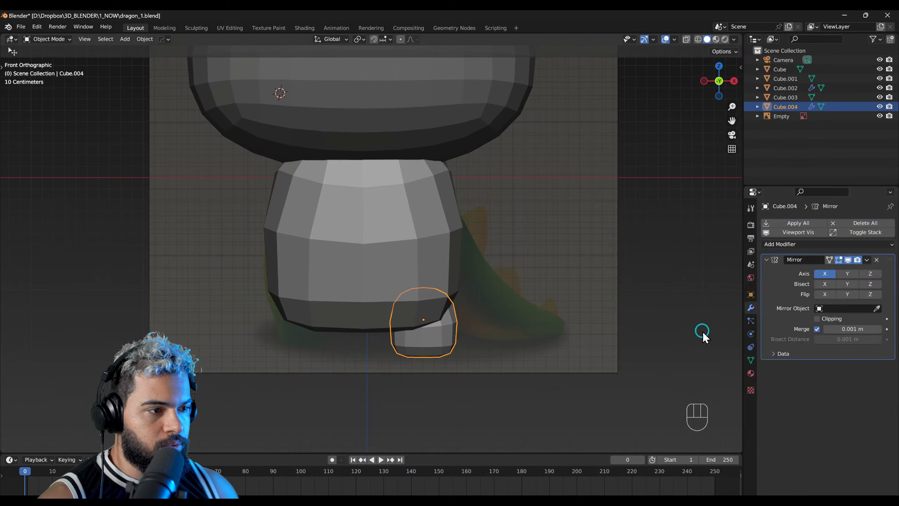
left_click(430, 282)
Step: Move the mirrored feet closer together by about 0.038 m along the X axis
middle_click_drag(410, 353, 427, 327)
key("g")
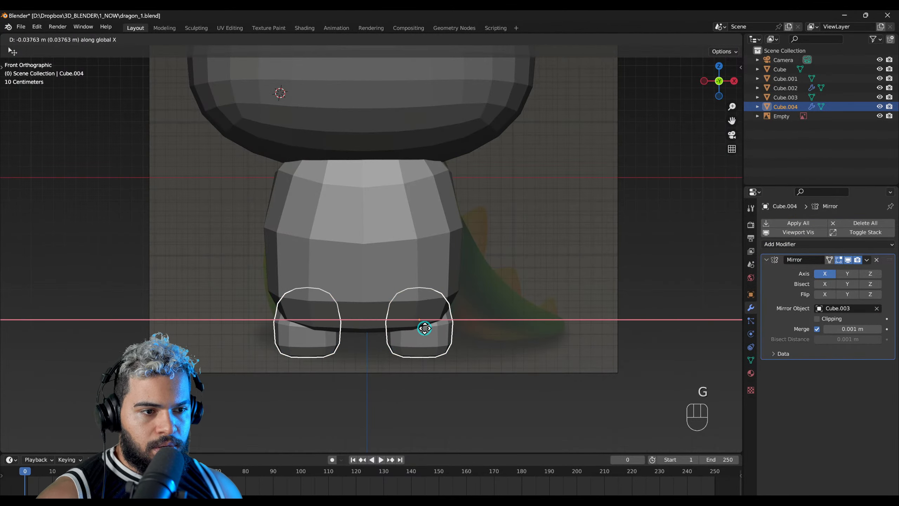
left_click(421, 328)
scroll(408, 269, "down", 2)
middle_click_drag(407, 240, 412, 280, "shift")
scroll(412, 294, "down", 1)
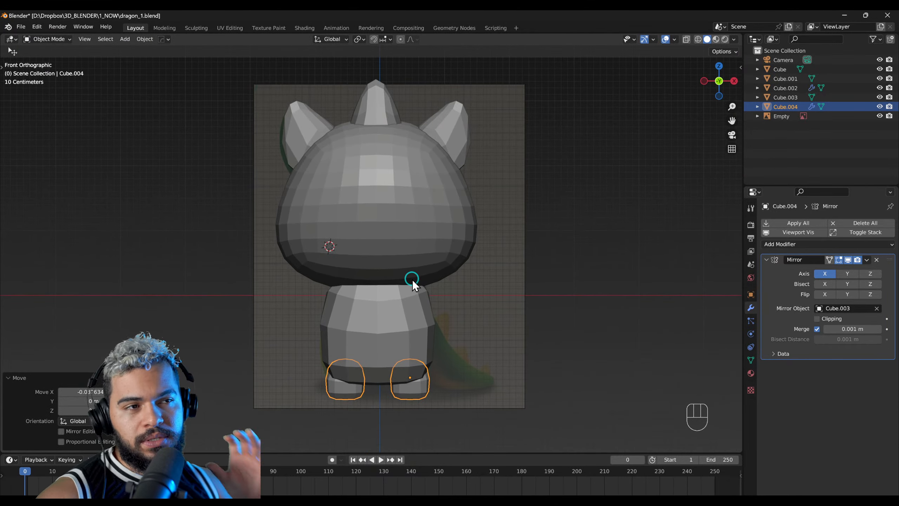
Step: Examine the blocked-out head, body and feet from the front and side
left_click(396, 309)
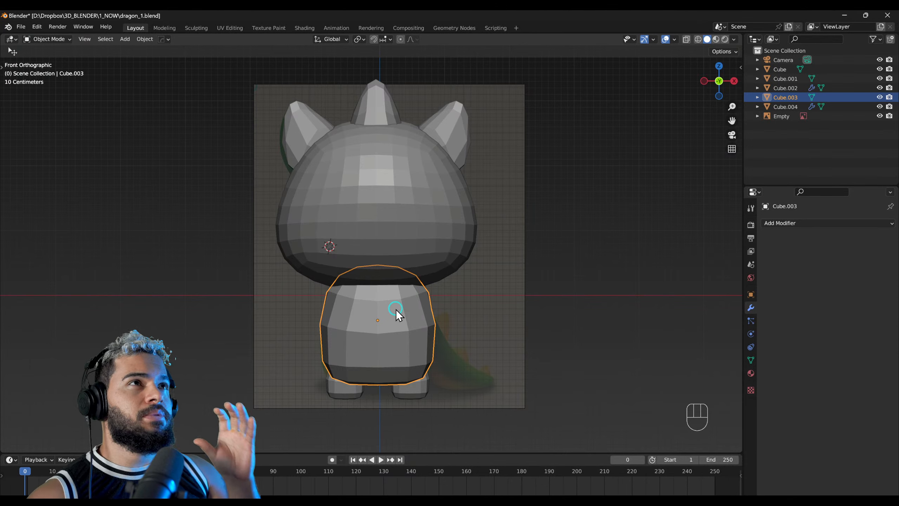
middle_click_drag(396, 307, 394, 285)
right_click_drag(394, 285, 415, 270)
middle_click_drag(414, 270, 438, 235)
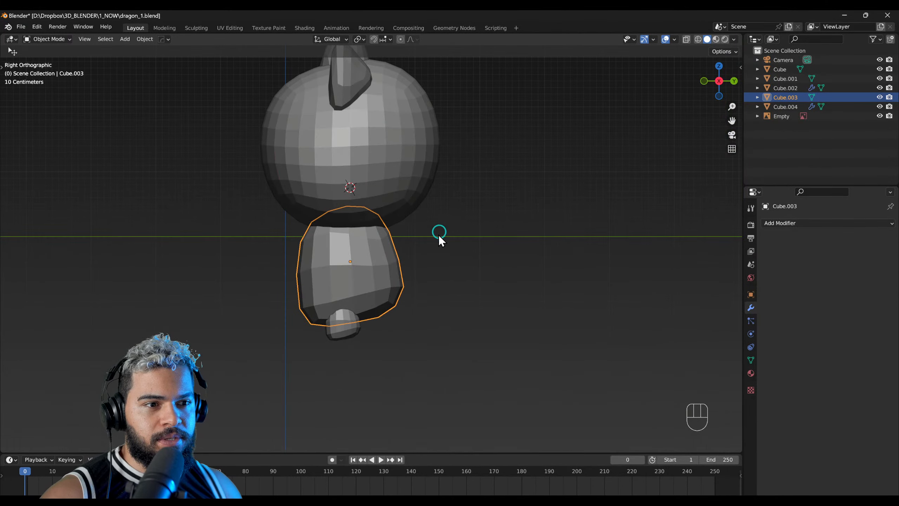
middle_click_drag(403, 282, 364, 298)
left_click(336, 336)
middle_click_drag(336, 337, 371, 294)
left_click(348, 290)
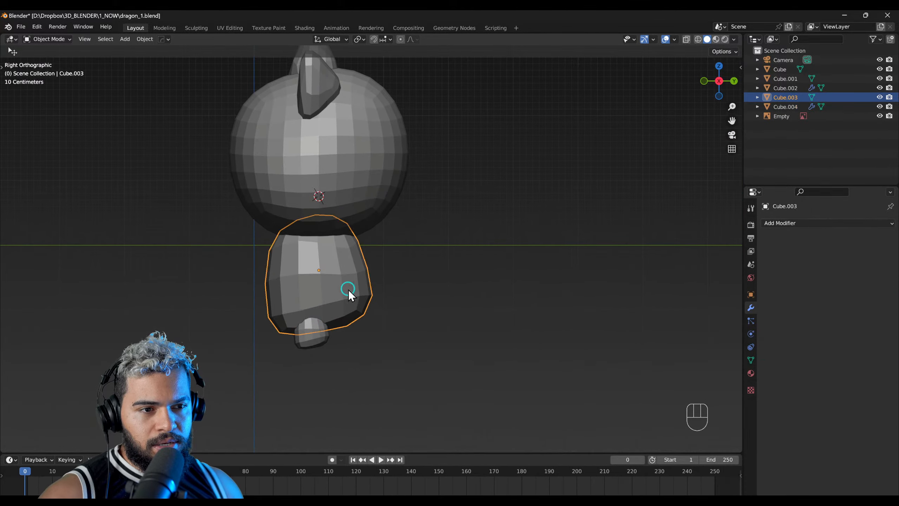
left_click(380, 283)
Step: Add a cube for the tail, scale it down, and place it against the body's lower back in the side view
scroll(353, 282, "up", 3)
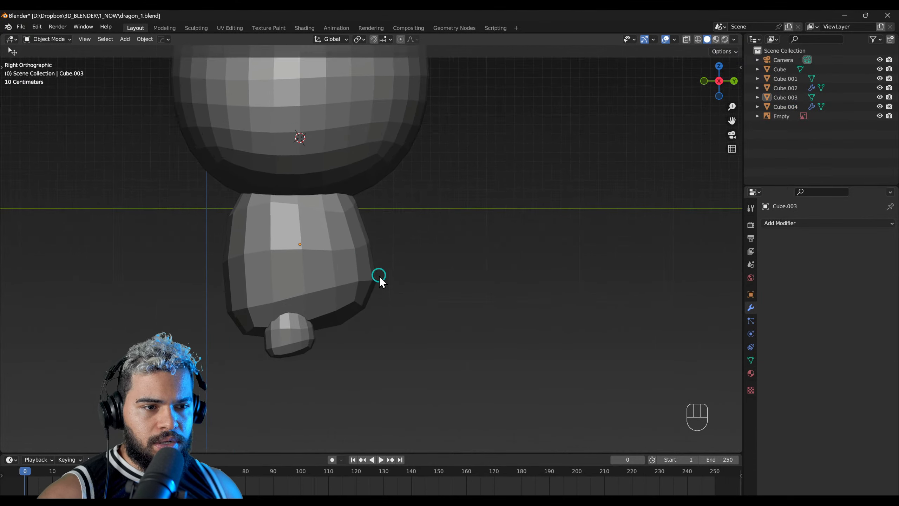
scroll(369, 261, "up", 2)
mouse_move(366, 277)
middle_mouse_down()
mouse_move(314, 294)
mouse_move(486, 287)
mouse_move(351, 275)
middle_mouse_up()
scroll(370, 262, "up", 4)
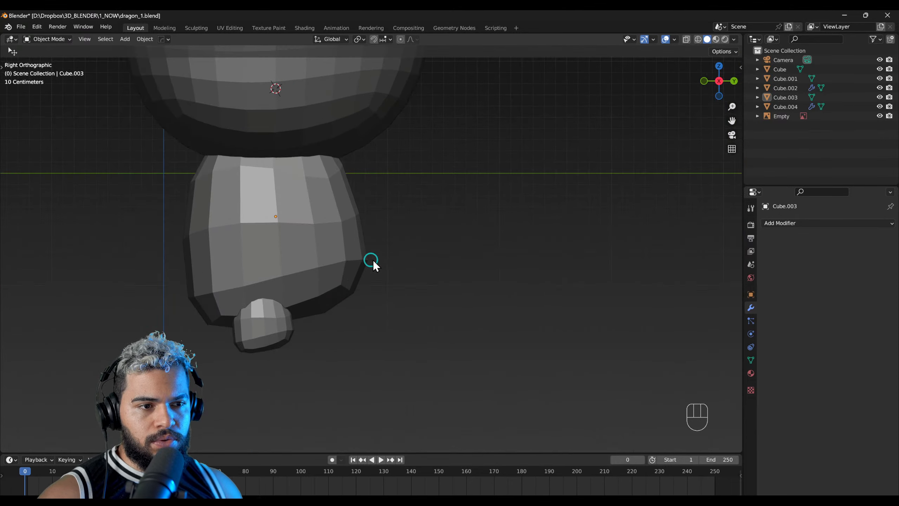
key("shift+a")
left_click(408, 270)
key("g")
left_click(532, 325)
key("s")
key("g")
left_click(468, 372)
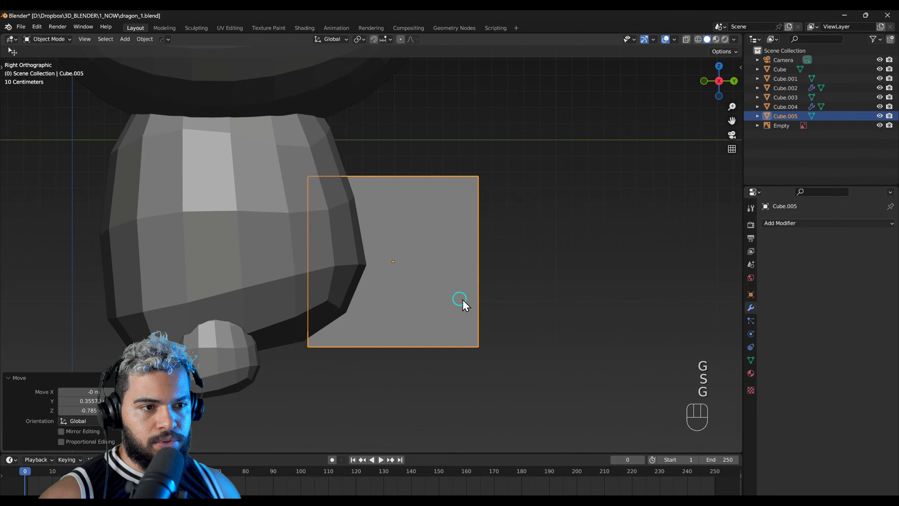
Step: Add a level 2 Subdivision modifier to the tail cube and center it behind the body in the back view
key("ctrl+2")
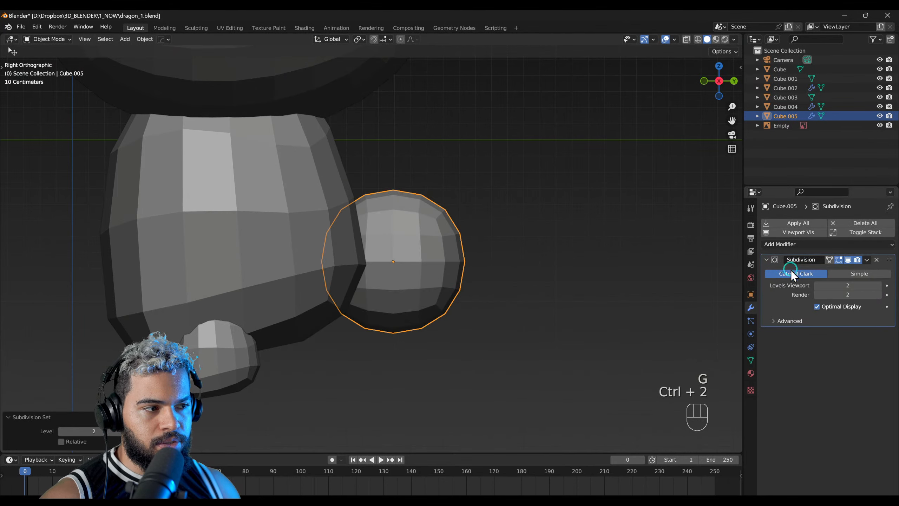
middle_click_drag(511, 318, 457, 218)
key("g")
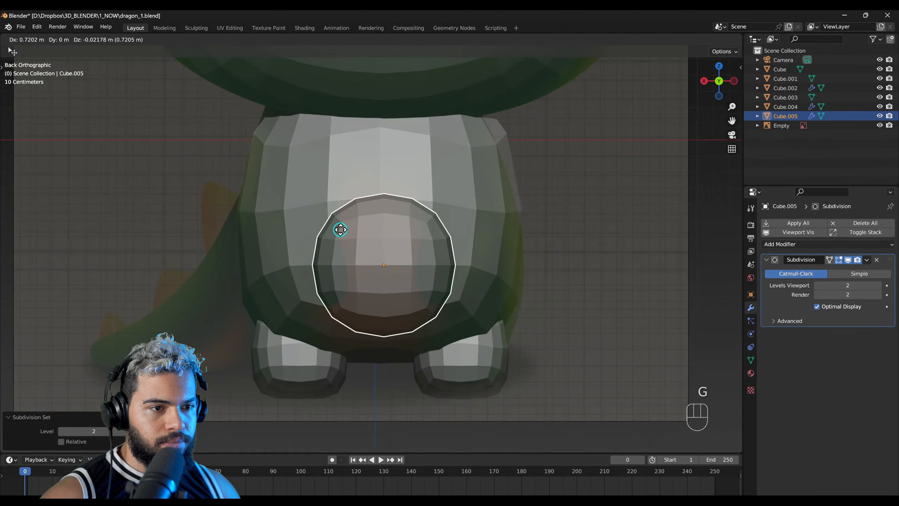
left_click(337, 227)
Step: Enter Edit Mode on the tail cube with face selection and extrude its rear face about 0.588 m outward
middle_click_drag(415, 260, 444, 273)
key("F3")
left_click(462, 265)
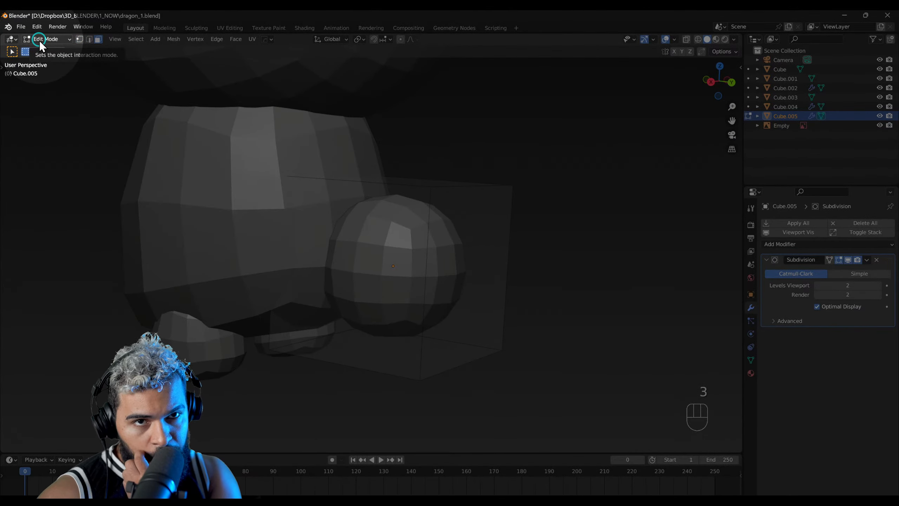
left_click(457, 264)
middle_click_drag(457, 265, 399, 267)
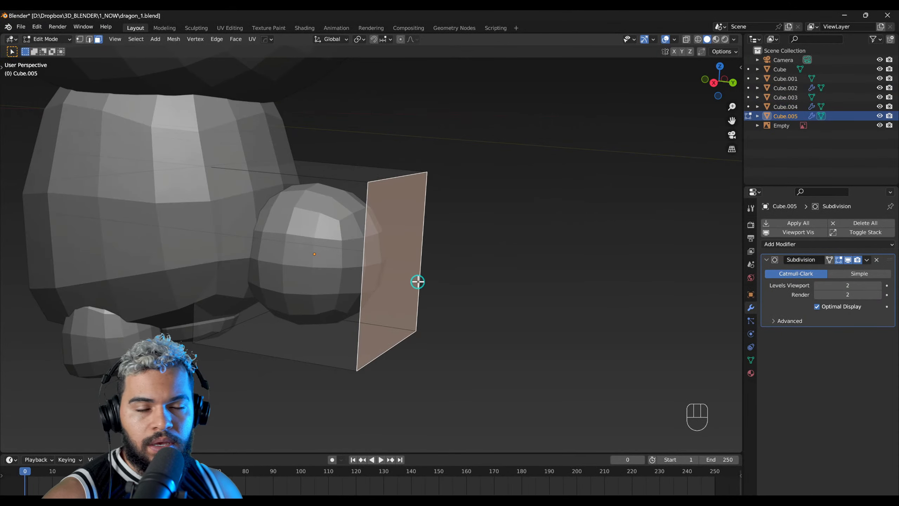
middle_click_drag(417, 282, 459, 299)
key("e")
left_click(550, 313)
Step: Shrink the tail's end face and move it about -0.026 m on X, 0.235 m on Y and -0.052 m on Z
key("s")
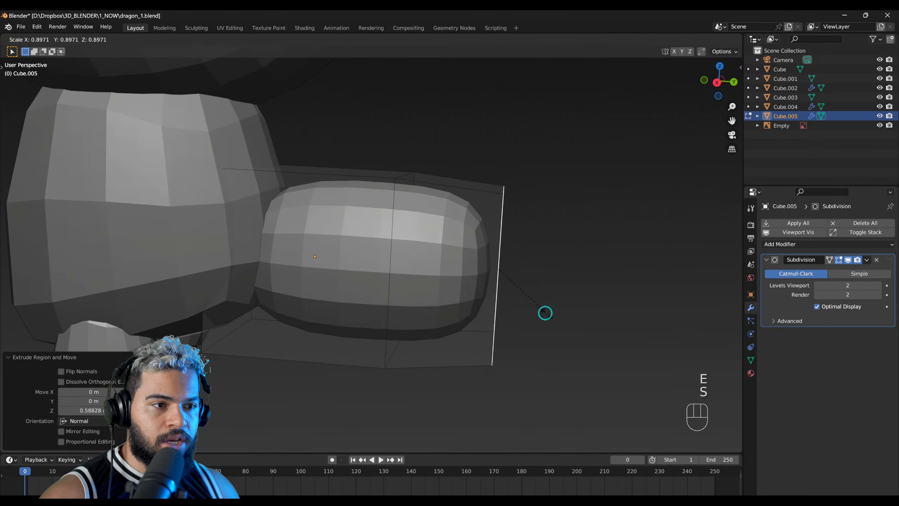
left_click(512, 289)
key("g")
left_click(548, 297)
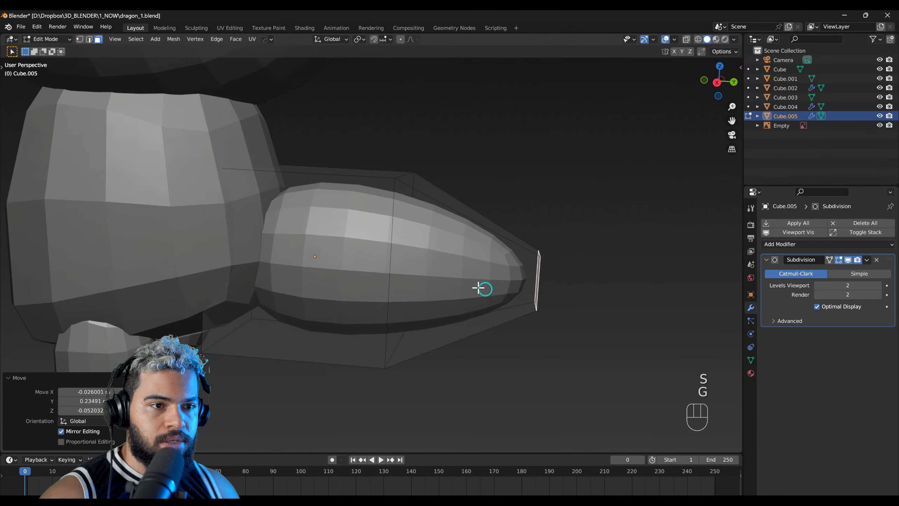
Step: Select the tail's middle edge loop, scale it down, and move it lower to bend the tail
key("2")
key("s")
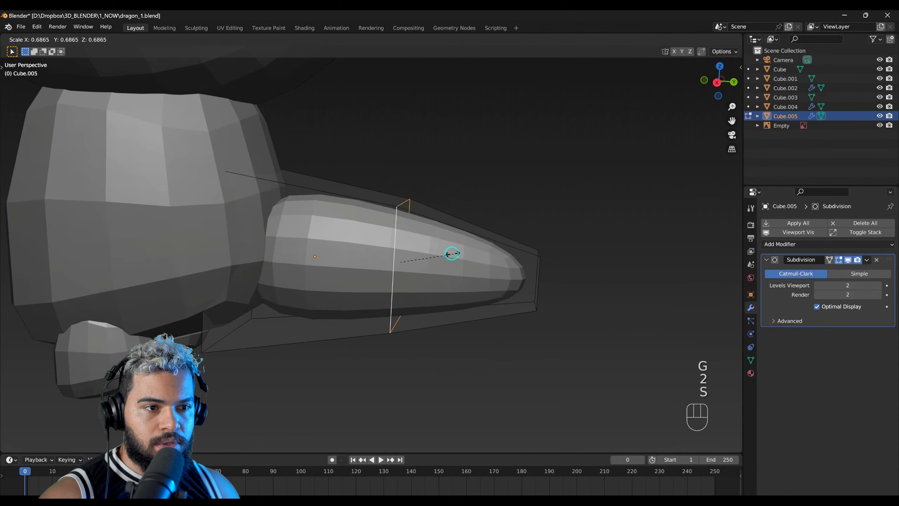
left_click(446, 259)
key("g")
left_click(421, 283)
key("g")
key("g")
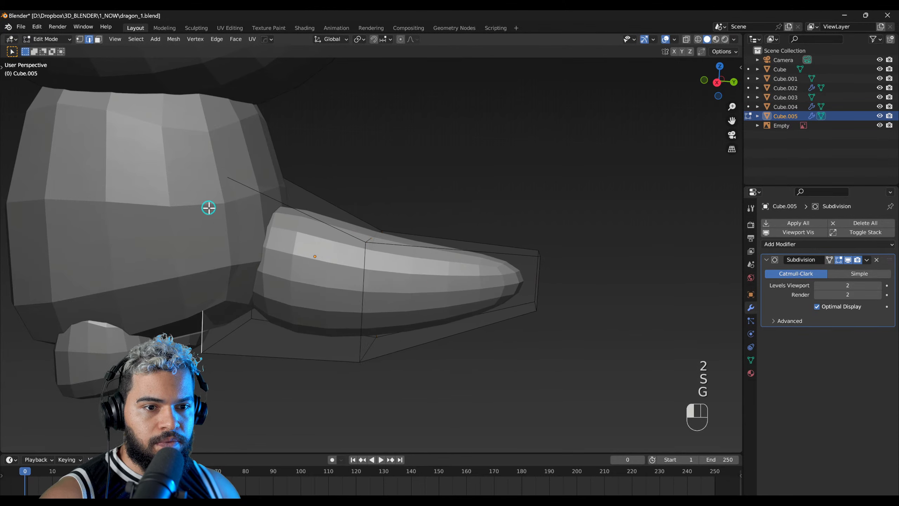
Step: Select the tail's base face using X-ray and move it up into the body
left_click_drag(145, 113, 281, 377)
key("alt+z")
left_click_drag(144, 133, 262, 393)
key("g")
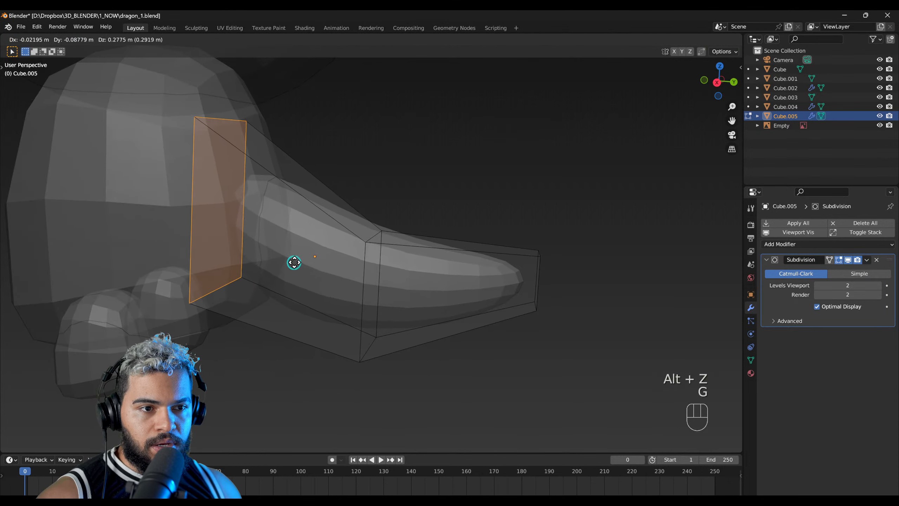
left_click(315, 272)
key("alt+z")
Step: Move the tail's middle edge loop toward the body and downward in the left view
left_click_drag(439, 406, 358, 249)
middle_click_drag(390, 337, 319, 365)
middle_click_drag(436, 290, 365, 277)
middle_click_drag(411, 301, 571, 240, "alt")
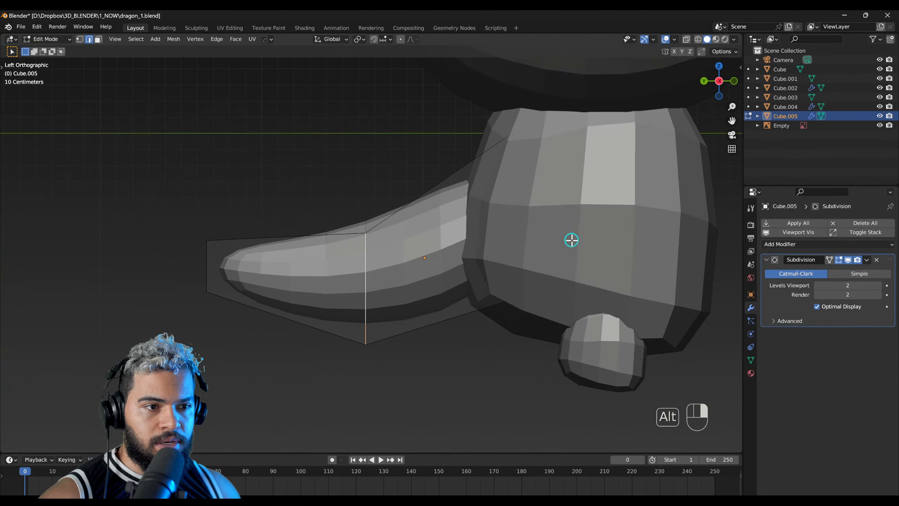
left_click(579, 303)
Step: Select the tail's tip face and move it about -0.088 m on X, -0.378 m on Y and -0.157 m on Z
left_click_drag(200, 243, 279, 342)
middle_click_drag(265, 331, 293, 359)
left_click_drag(165, 244, 265, 341)
middle_click_drag(265, 341, 320, 335)
left_click_drag(159, 270, 239, 349)
middle_click_drag(240, 348, 272, 325)
key("g")
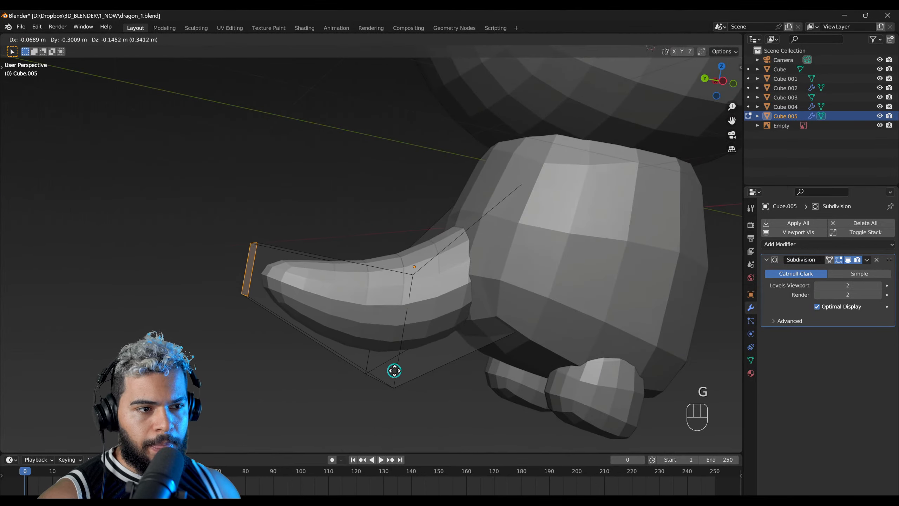
left_click(401, 363)
Step: Set the tail's viewport subdivision level to 0, inspect its base mesh, and restore level 2
middle_click_drag(402, 364, 749, 268)
left_click_drag(820, 283, 813, 284)
middle_click_drag(466, 331, 380, 316)
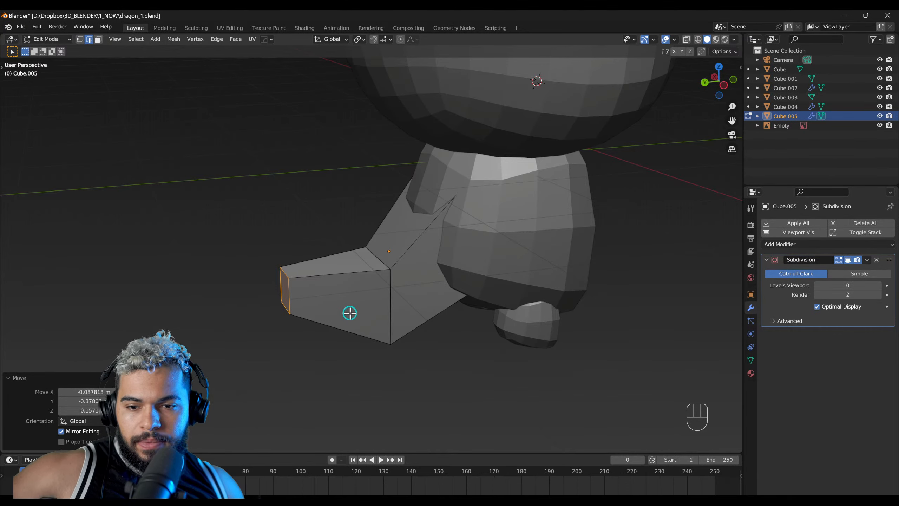
middle_click_drag(355, 285, 602, 305)
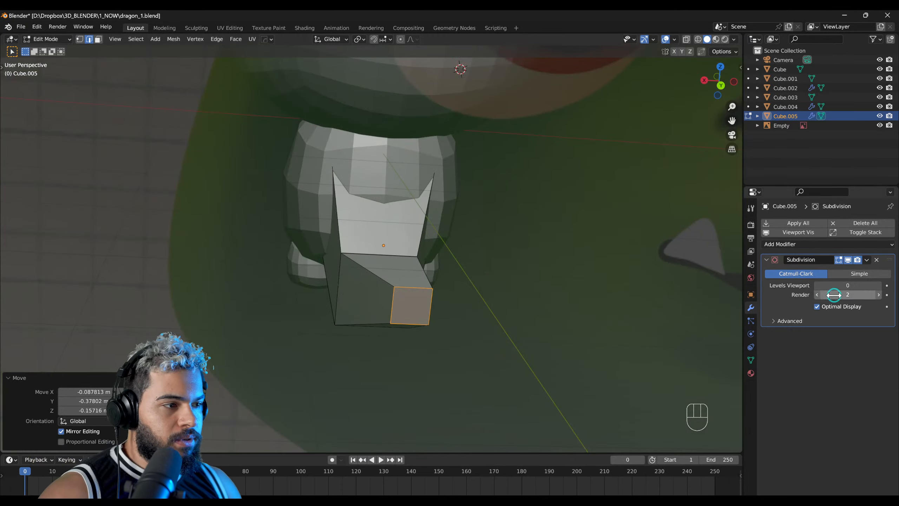
left_click(874, 285)
left_click(876, 286)
Step: Switch the tail to Object Mode and move and rotate it in the side view so it slopes down behind the body
right_click_drag(440, 320, 510, 315)
right_click_drag(410, 299, 393, 292, "alt")
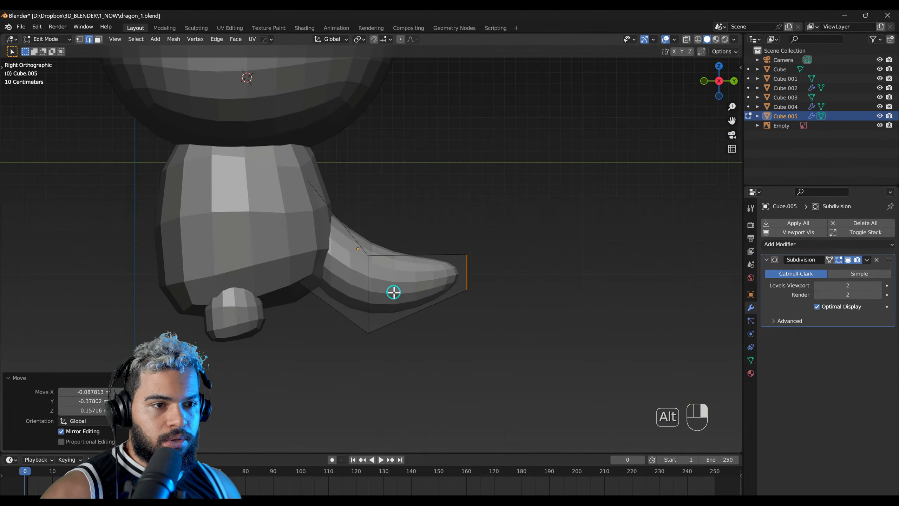
key("F2")
key("g")
left_click(532, 307)
key("r")
left_click(469, 261)
key("g")
left_click(459, 267)
Step: Reenter Edit Mode on the tail and move its tip face about 0.15 m on X in the back view
right_click_drag(365, 293, 349, 270)
key("F3")
key("F2")
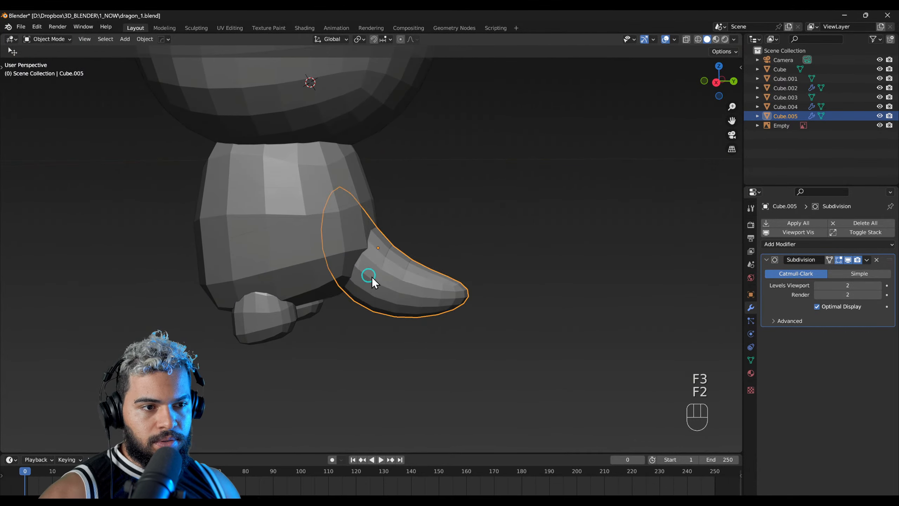
right_click_drag(434, 292, 316, 240)
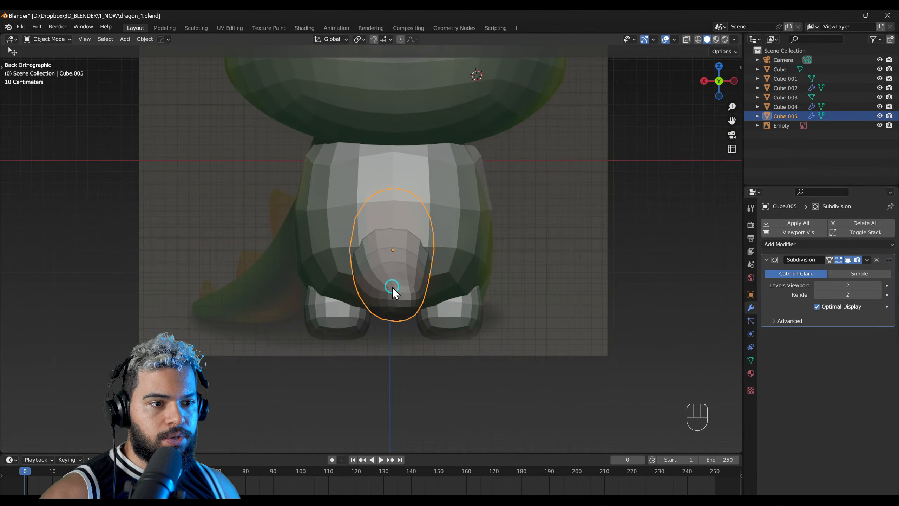
key("F3")
key("g")
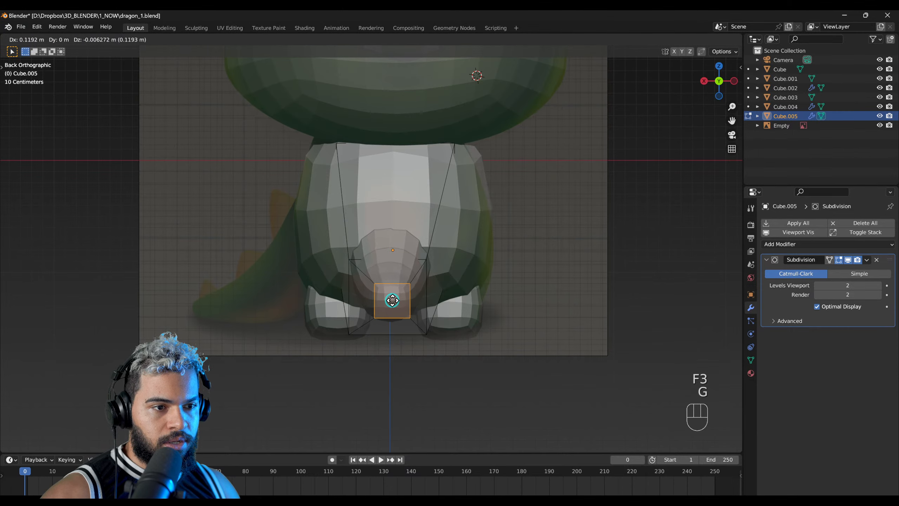
left_click(389, 300)
Step: Raise the tail's tip face about 0.304 m on Z, test its scale, and lower it about 0.213 m
mouse_move(389, 300)
middle_mouse_down()
mouse_move(428, 315)
mouse_move(457, 302)
mouse_move(388, 315)
middle_mouse_up()
key("g")
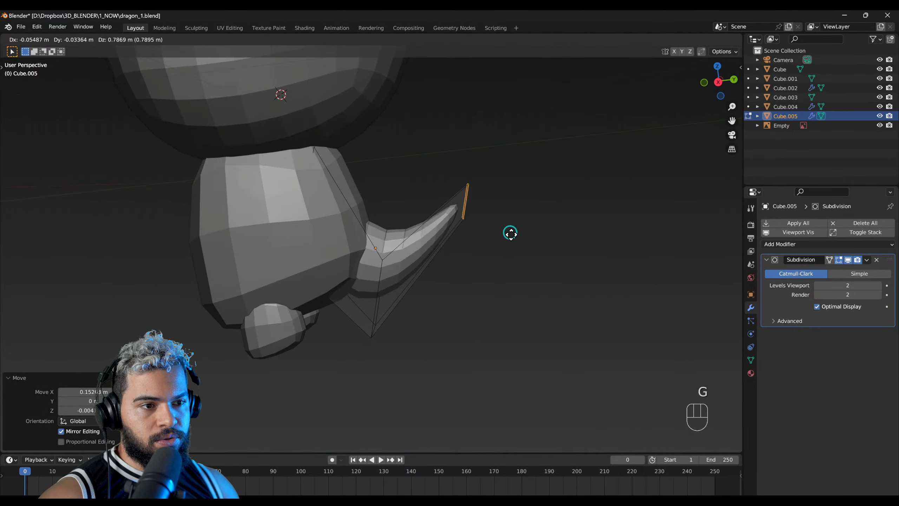
left_click(550, 284)
key("s")
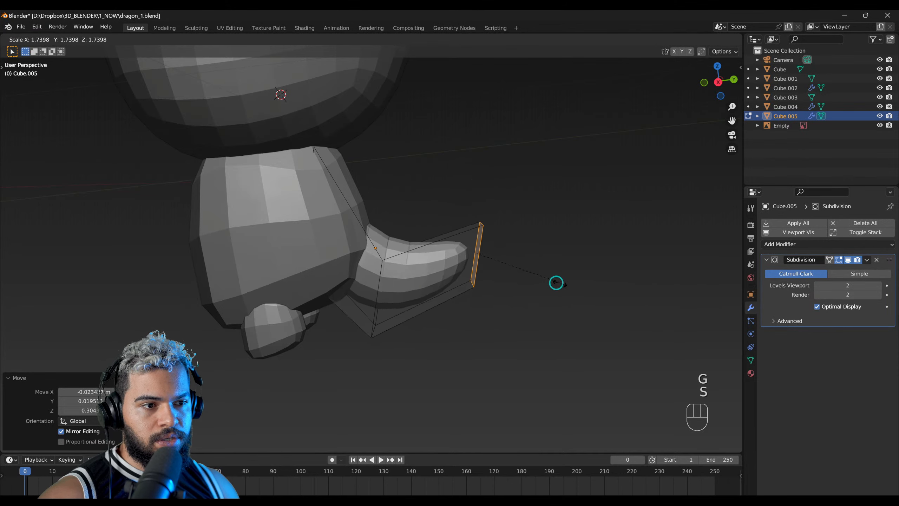
right_click(523, 282)
key("g")
left_click(482, 349)
middle_click_drag(482, 350, 423, 266)
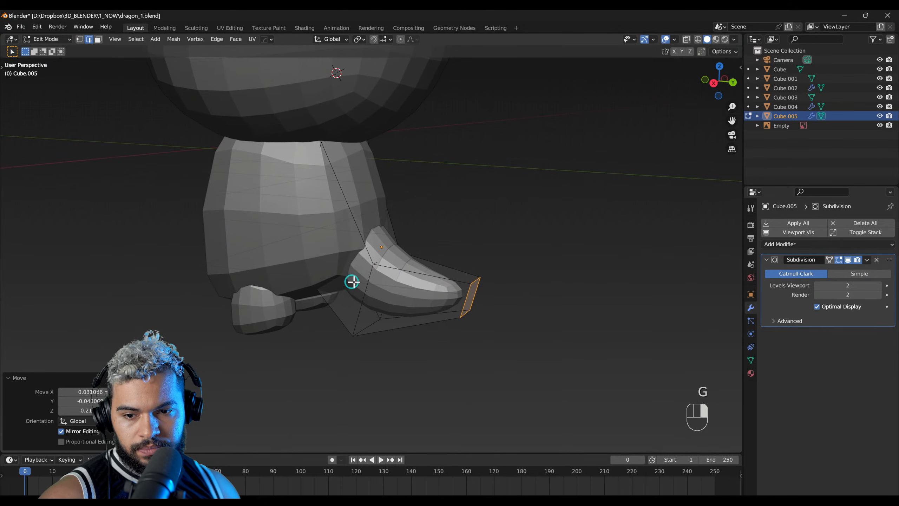
Step: Switch the tail to Object Mode and apply its Subdivision modifier
middle_click_drag(352, 282, 378, 281)
left_click(866, 261)
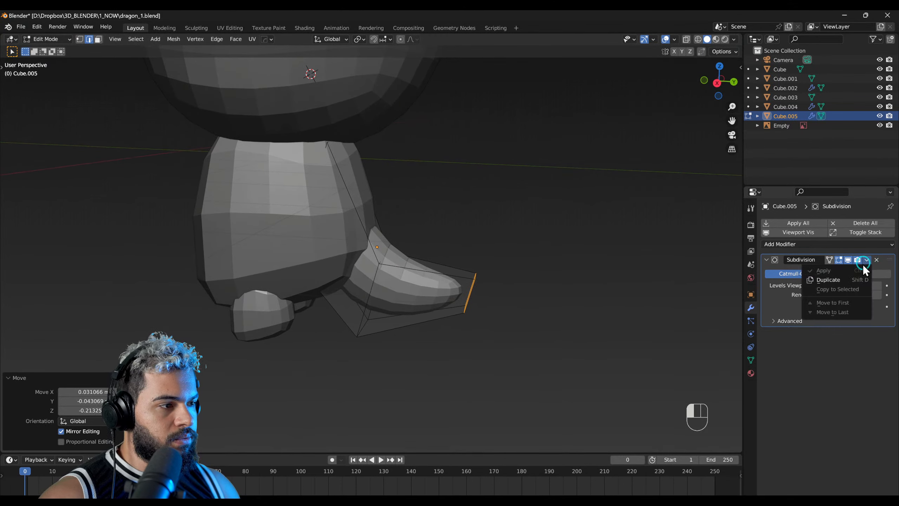
key("F2")
left_click(867, 259)
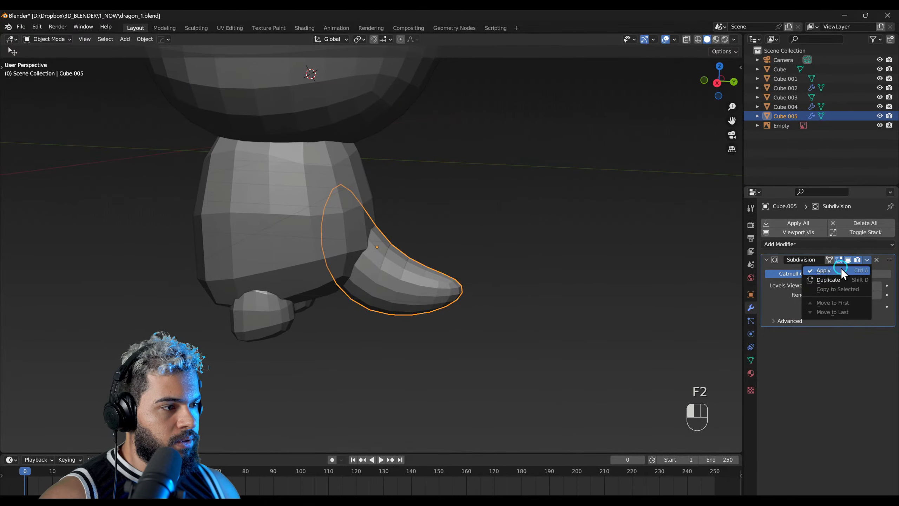
left_click(841, 268)
Step: Select the feet in the right side view and reshape their profile in Sculpt Mode with the Grab brush at 351 px radius
middle_click_drag(502, 272, 400, 289)
left_click(318, 284)
left_click(388, 305)
left_click(349, 309)
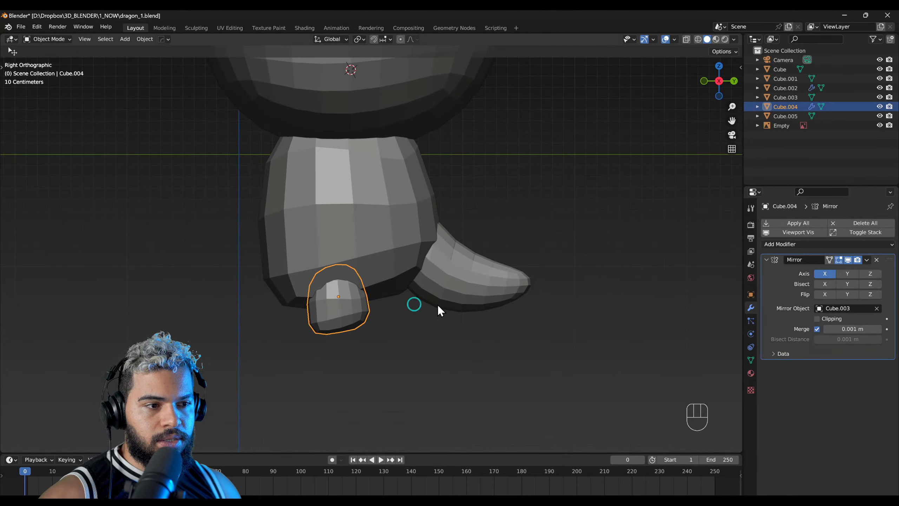
middle_click_drag(385, 301, 396, 302, "shift")
key("F4")
key("f")
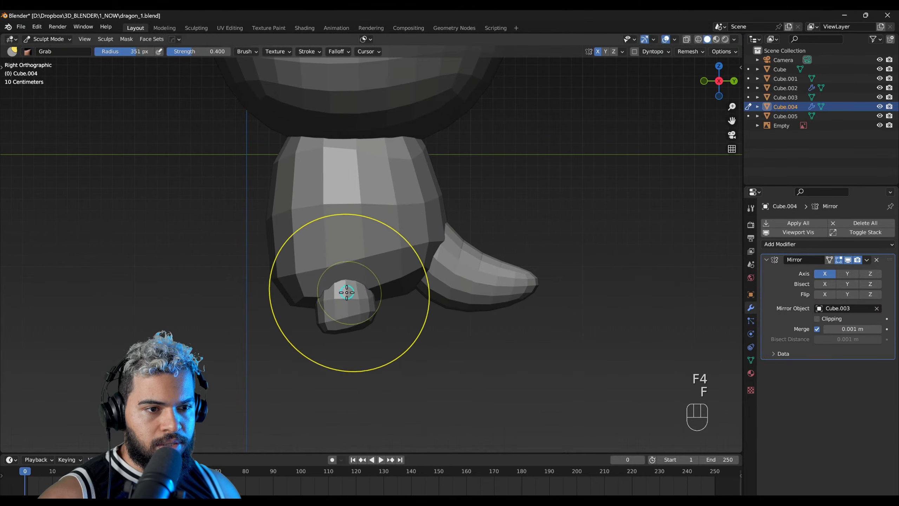
left_click_drag(363, 284, 384, 281)
mouse_move(348, 311)
left_mouse_down()
mouse_move(329, 327)
mouse_move(381, 331)
left_mouse_up()
mouse_move(339, 288)
middle_mouse_down()
mouse_move(271, 282)
mouse_move(419, 251)
mouse_move(345, 270)
mouse_move(422, 231)
mouse_move(445, 227)
mouse_move(443, 252)
mouse_move(452, 247)
middle_mouse_up()
Step: Transfer sculpting to the body and pull its shoulders and sides inward with the Grab brush in the front view
key("alt+q")
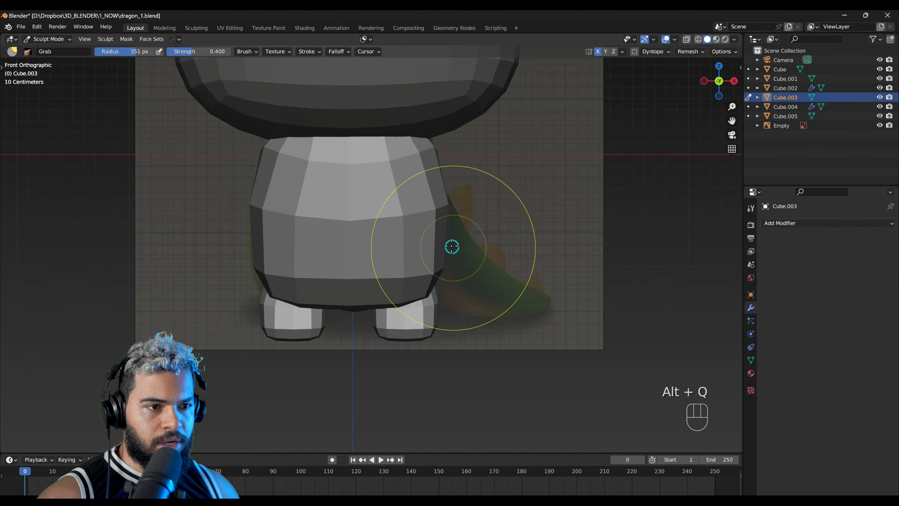
key("f")
left_click(422, 152)
mouse_move(422, 152)
left_mouse_down()
mouse_move(411, 149)
mouse_move(423, 143)
left_mouse_up()
left_click_drag(434, 183, 424, 170)
left_click_drag(424, 169, 412, 161)
mouse_move(391, 278)
left_mouse_down()
mouse_move(388, 267)
mouse_move(403, 289)
left_mouse_up()
key("f")
left_click(351, 303)
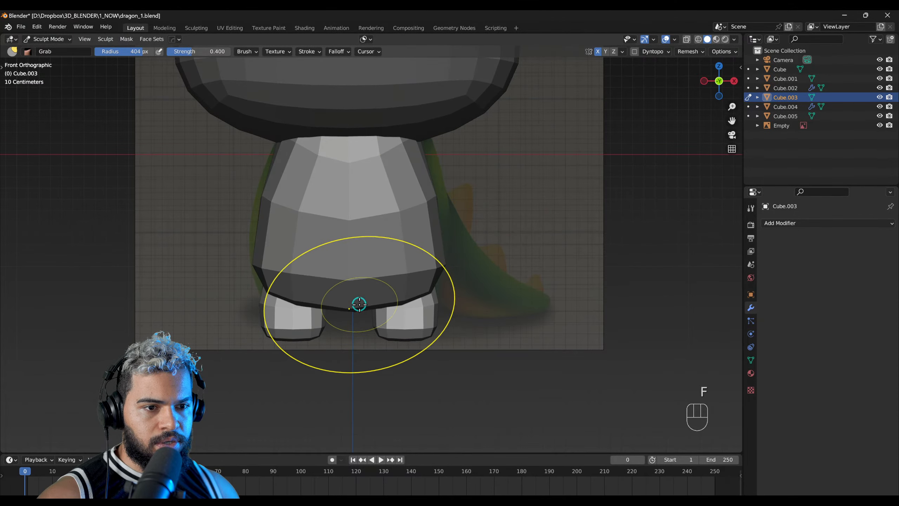
Step: Return to Object Mode, scale the mirrored feet to about 0.767, and place them back under the body
key("F2")
left_click(402, 319)
key("s")
left_click(476, 309)
key("g")
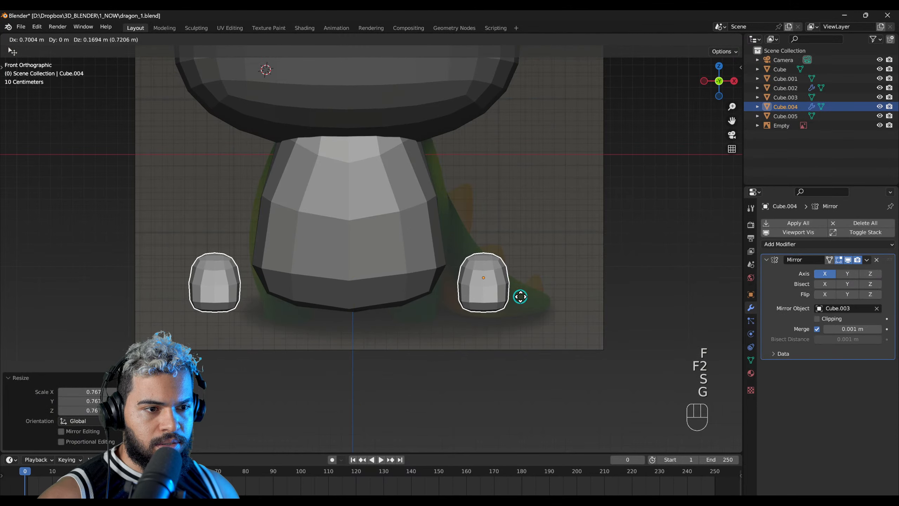
left_click(428, 327)
Step: Sculpt the feet's lower edges slightly wider with the Grab brush at 162 px radius
key("F4")
key("f")
left_click(337, 331)
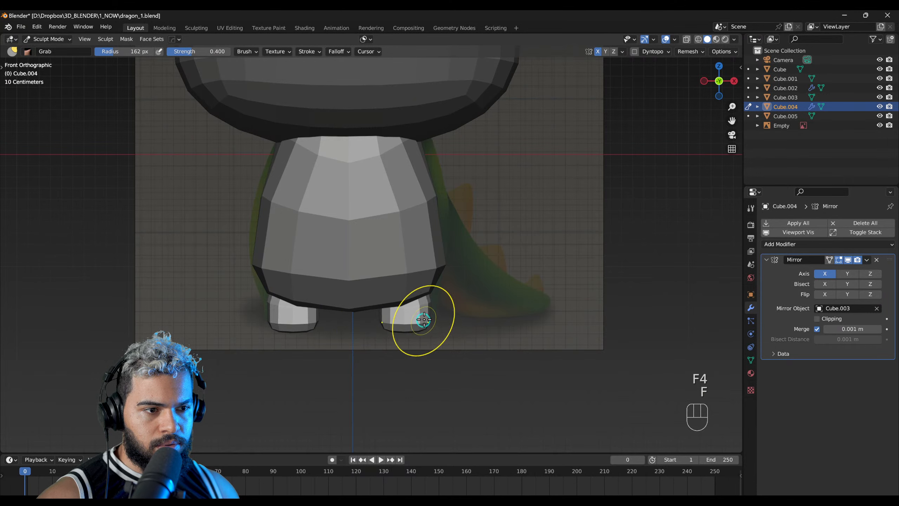
Step: Refine the body's sides and upper edge with the Grab brush at 192 px radius and save the file
key("alt+q")
key("f")
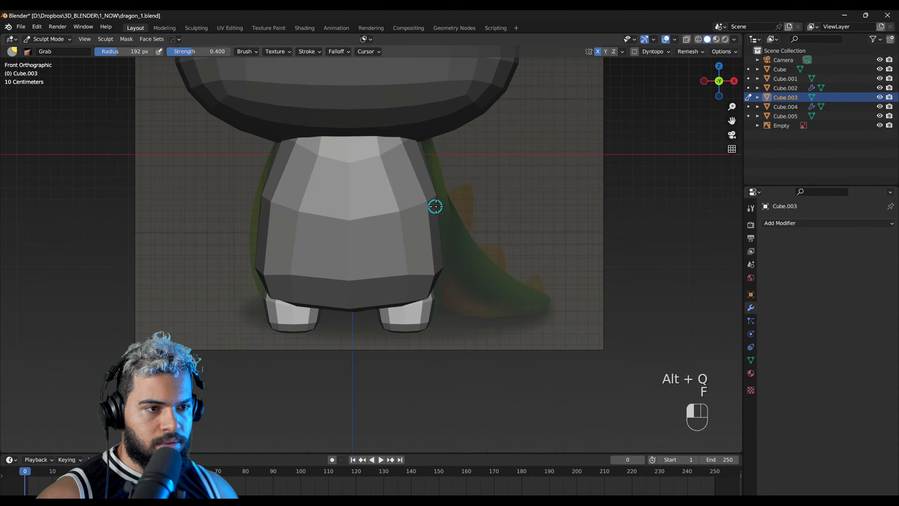
left_click_drag(414, 136, 426, 150)
scroll(438, 165, "down", 1)
mouse_move(437, 165)
right_mouse_down()
mouse_move(367, 281)
mouse_move(379, 299)
mouse_move(458, 255)
mouse_move(499, 273)
mouse_move(325, 297)
mouse_move(435, 272)
mouse_move(184, 239)
mouse_move(343, 337)
mouse_move(458, 323)
mouse_move(365, 303)
right_mouse_up()
scroll(379, 300, "down", 3)
middle_click_drag(365, 303, 446, 290)
key("ctrl+s")
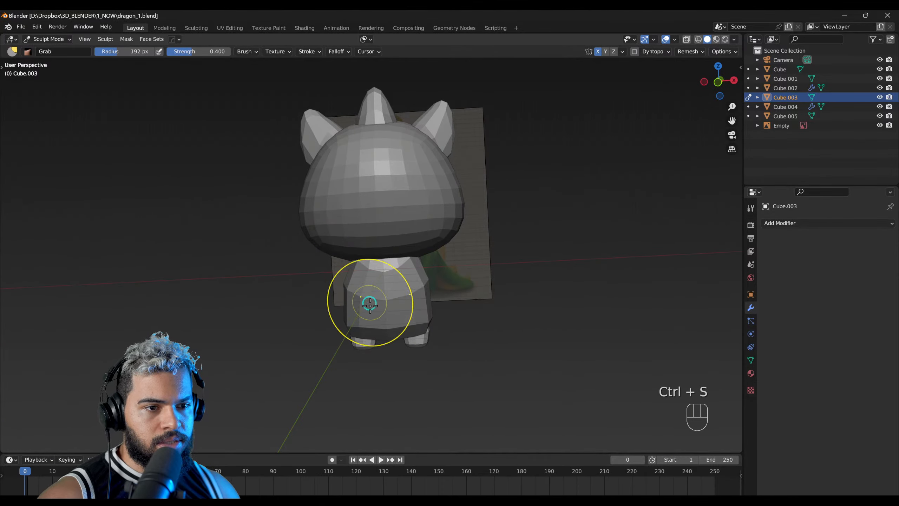
Step: Return to Object Mode and duplicate the mirrored feet, offsetting the copy about 0.076 m on X and 0.043 m on Z
right_click_drag(363, 295, 373, 307, "alt")
middle_click_drag(373, 307, 370, 291)
key("F2")
mouse_move(379, 292)
right_mouse_down()
mouse_move(356, 317)
mouse_move(362, 298)
mouse_move(442, 300)
mouse_move(295, 324)
mouse_move(311, 310)
mouse_move(335, 315)
mouse_move(419, 203)
right_mouse_up()
left_click(438, 126)
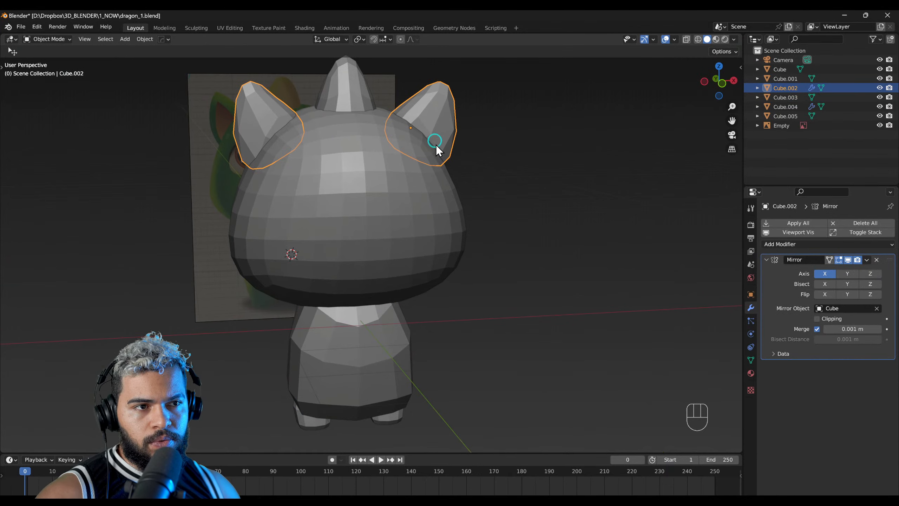
left_click(388, 430)
middle_click_drag(387, 431, 421, 284, "shift")
scroll(420, 294, "up", 5)
key("shift+d")
left_click(429, 280)
Step: Move the duplicated feet up to the front of the upper body to serve as arms
right_click_drag(383, 283, 410, 288)
key("g")
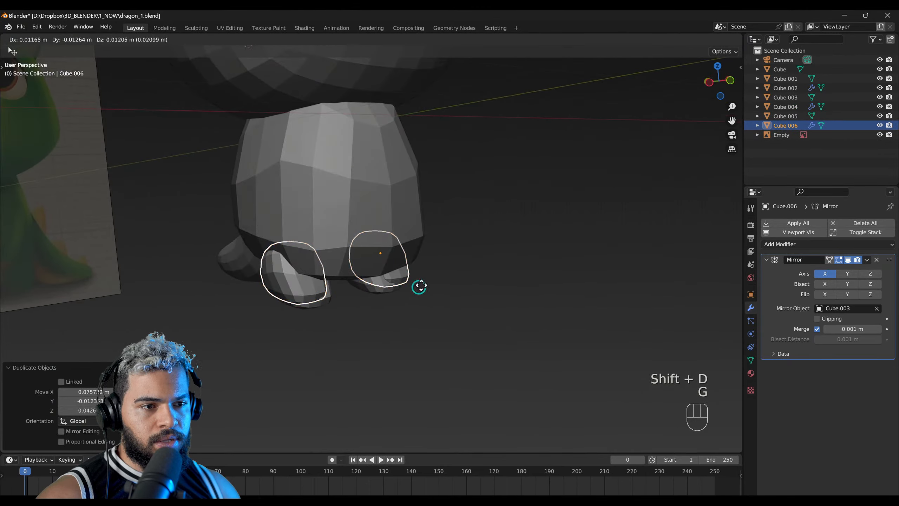
left_click(452, 201)
middle_click_drag(452, 201, 399, 247)
right_click_drag(538, 244, 448, 200)
key("g")
left_click(380, 197)
right_click_drag(379, 196, 530, 219)
key("g")
left_click(475, 225)
middle_click_drag(530, 219, 445, 271)
Step: Raise the dragon reference image's opacity to about 0.26 and examine the arms in the illustration
left_click(445, 272)
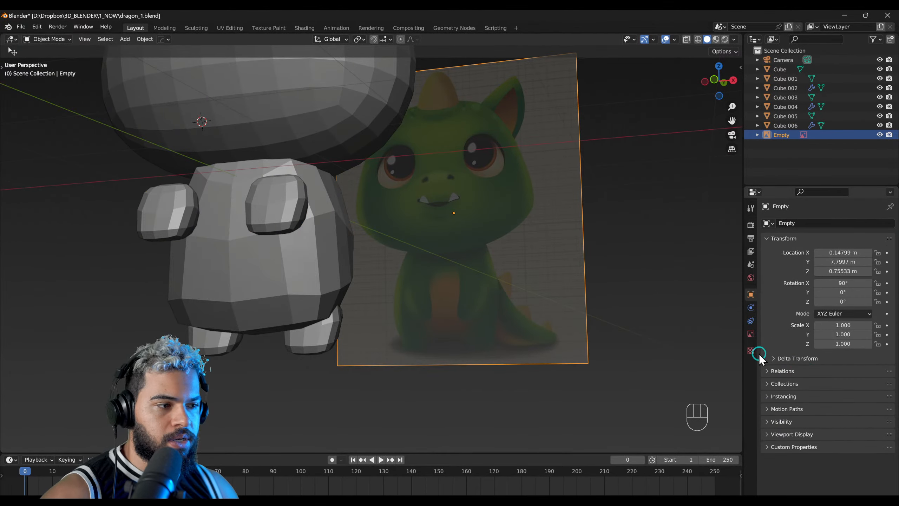
left_click(751, 339)
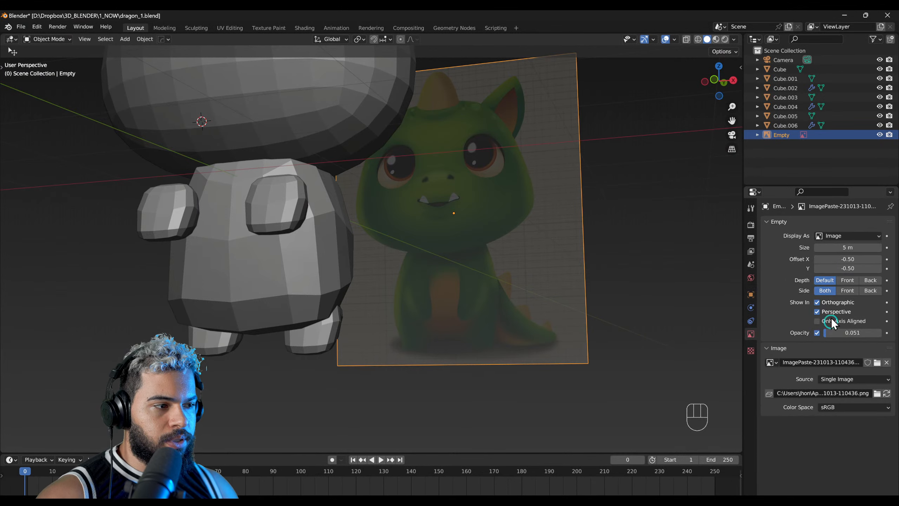
left_click_drag(833, 332, 396, 207)
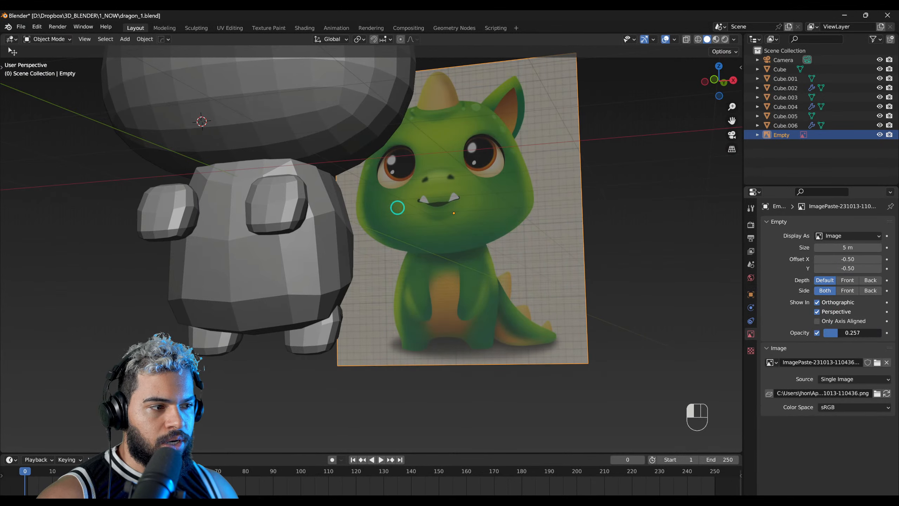
middle_click_drag(441, 303, 442, 307)
key("ctrl")
key("ctrl")
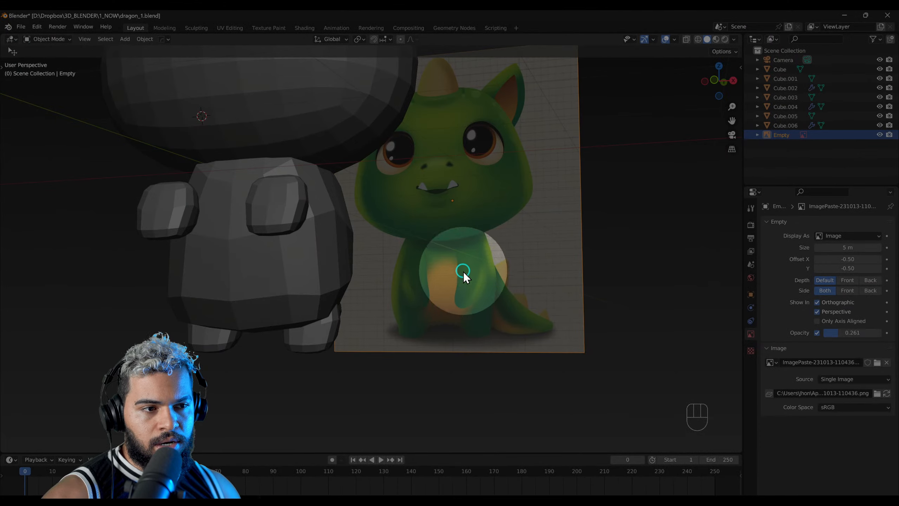
key("ctrl")
key("ctrl")
Step: Select the arm pieces and move them about 0.046 m up on Z
left_click(285, 217)
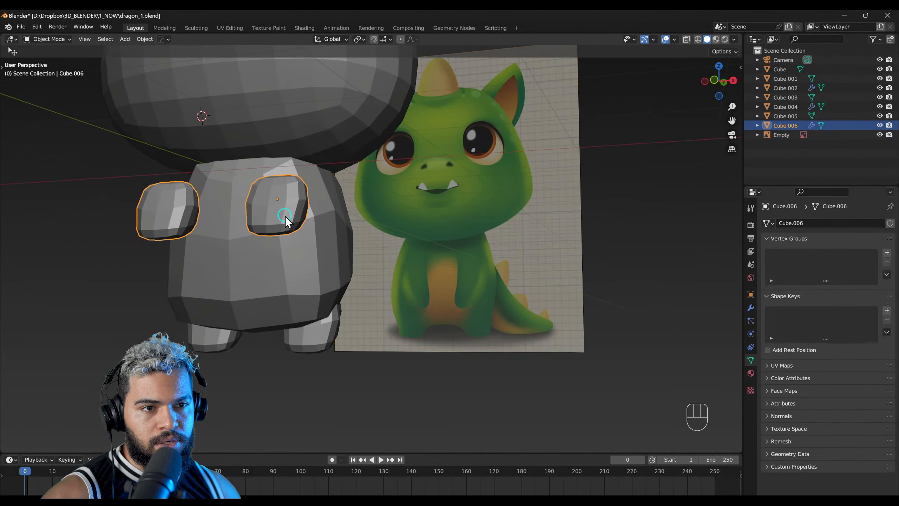
scroll(297, 241, "up", 2)
middle_click_drag(305, 281, 347, 275)
key("g")
left_click(314, 279)
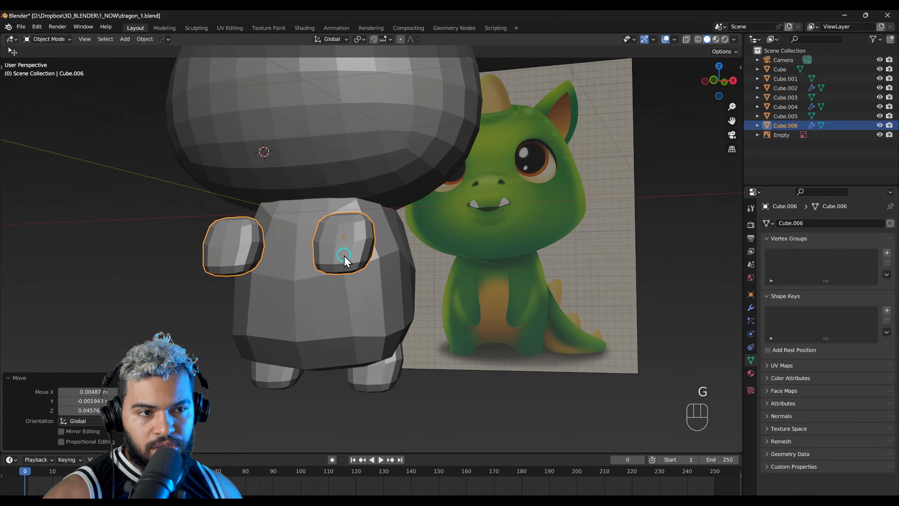
Step: Switch the arms to Sculpt Mode and pull their upper part upward with a resized Grab brush
key("F3")
key("ctrl")
key("ctrl")
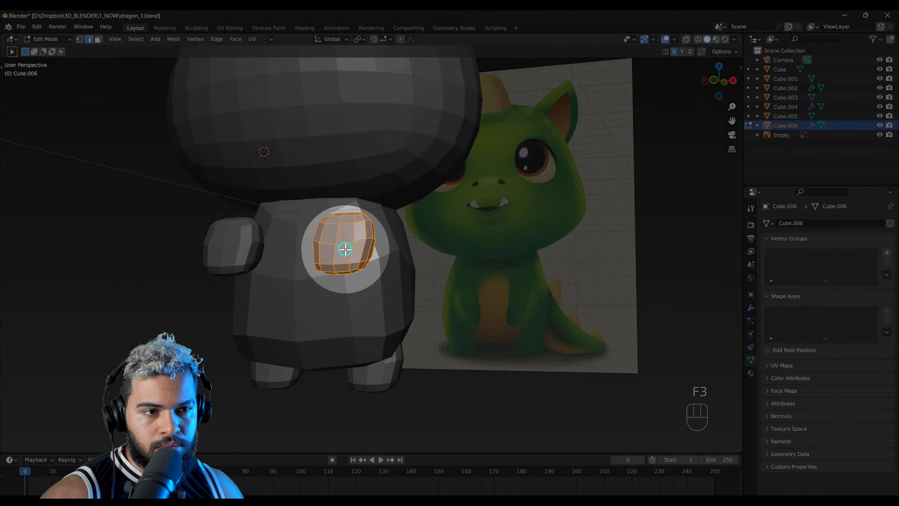
key("F4")
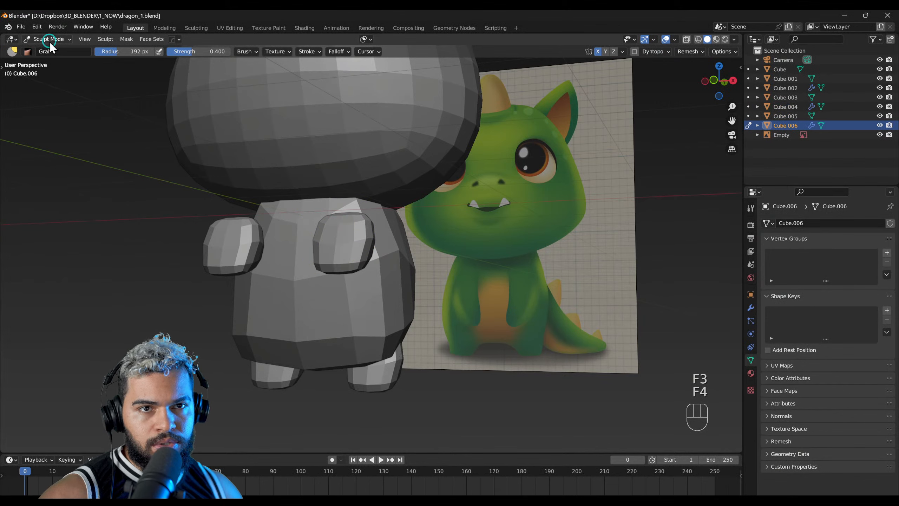
key("g")
key("f")
left_click(348, 233)
left_click_drag(344, 220, 341, 209)
Step: Pull the arms' lower ends downward with a resized Grab brush and undo the last two strokes
key("f")
left_click(347, 271)
left_click_drag(340, 272, 339, 305)
mouse_move(343, 294)
left_mouse_down()
mouse_move(347, 303)
mouse_move(354, 295)
mouse_move(354, 310)
left_mouse_up()
key("ctrl+z")
key("ctrl+z")
Step: Shape the arms into long, slanted forms with the Grab brush, varying its radius up to about 407 px
key("f")
left_click(391, 285)
left_click_drag(362, 269, 356, 263)
key("f")
left_click(312, 242)
mouse_move(327, 227)
middle_mouse_down()
mouse_move(325, 276)
mouse_move(381, 255)
mouse_move(401, 221)
middle_mouse_up()
key("f")
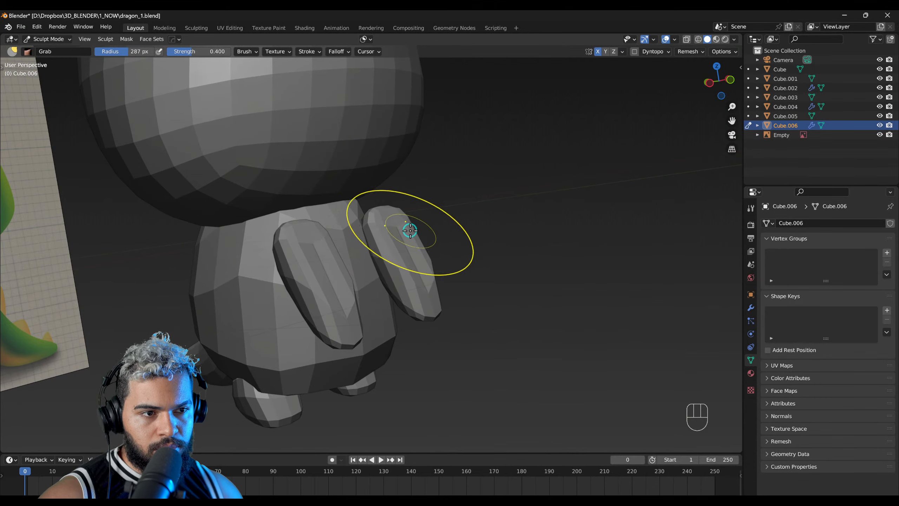
middle_click_drag(410, 252, 399, 314)
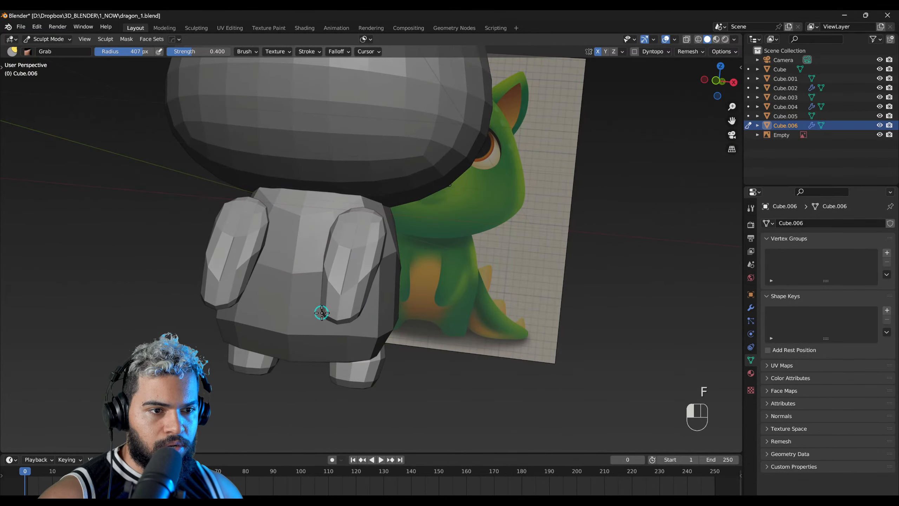
Step: Turn off X-axis sculpt symmetry and bend the arms' lower ends inward across the belly with the Grab brush
middle_click_drag(487, 180, 574, 75)
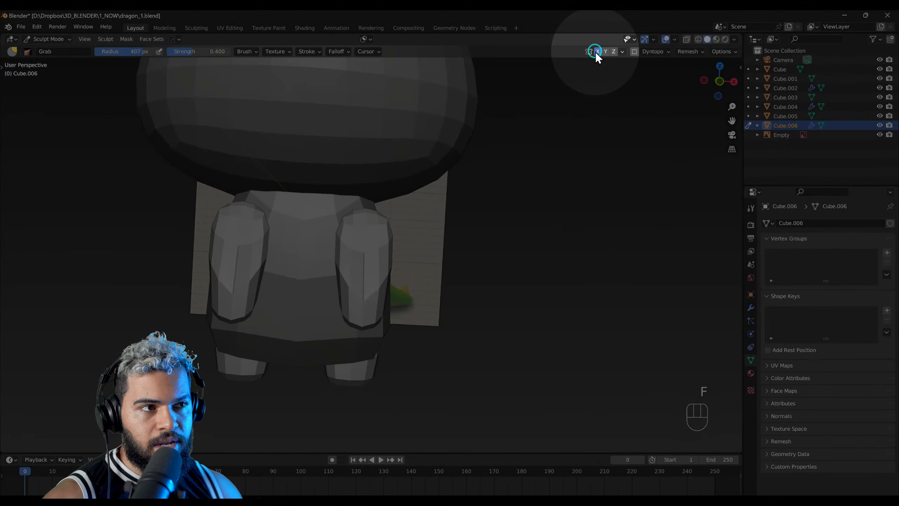
left_click(598, 51)
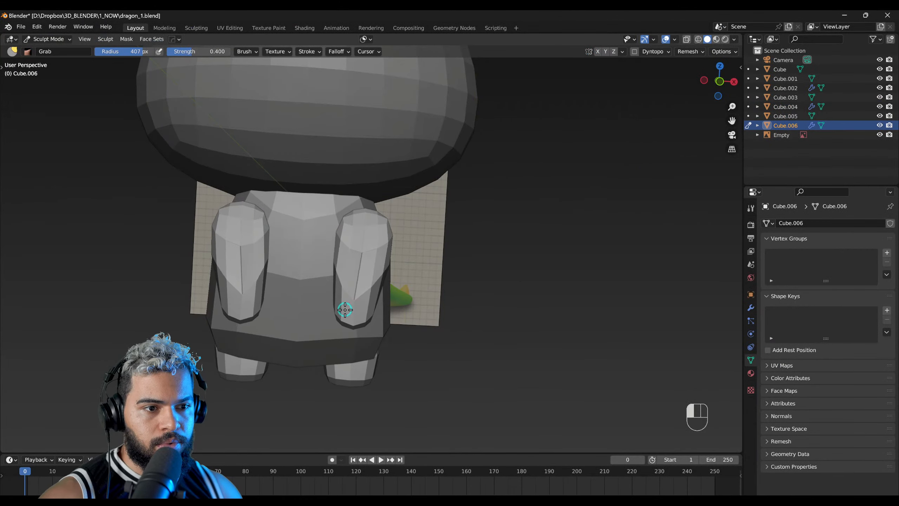
key("f")
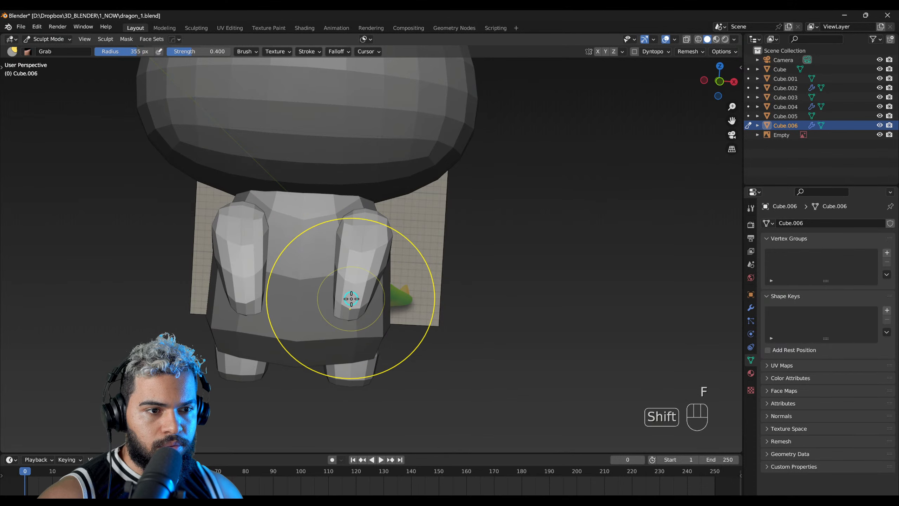
key("f")
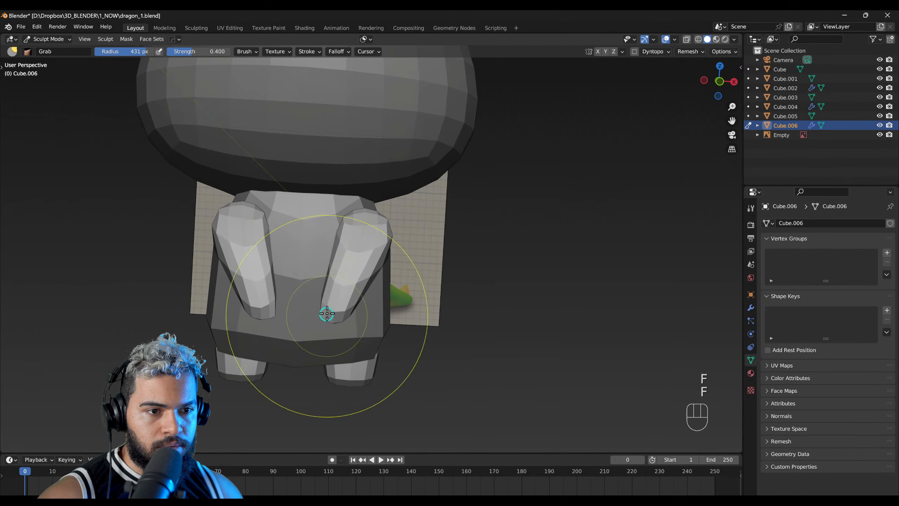
middle_click_drag(327, 314, 348, 293)
Step: Refine the arms' shoulders and hands from several angles with the Grab brush at about 385 px radius
key("f")
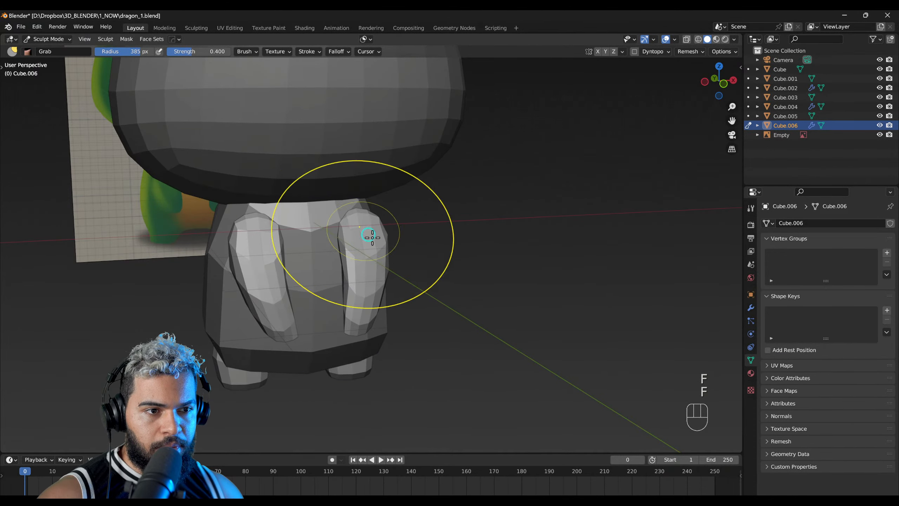
mouse_move(372, 297)
middle_mouse_down()
mouse_move(349, 285)
mouse_move(370, 303)
middle_mouse_up()
left_click(345, 285)
left_click_drag(370, 304, 344, 321)
middle_click_drag(344, 321, 378, 217)
left_click_drag(374, 215, 358, 201)
mouse_move(356, 202)
middle_mouse_down()
mouse_move(327, 249)
mouse_move(339, 245)
middle_mouse_up()
Step: Thicken the arms with the Inflate/Deflate brush at 275 px radius and show the sculpting tools
key("shift+1")
key("f")
left_click(350, 233)
left_click_drag(342, 245, 345, 243)
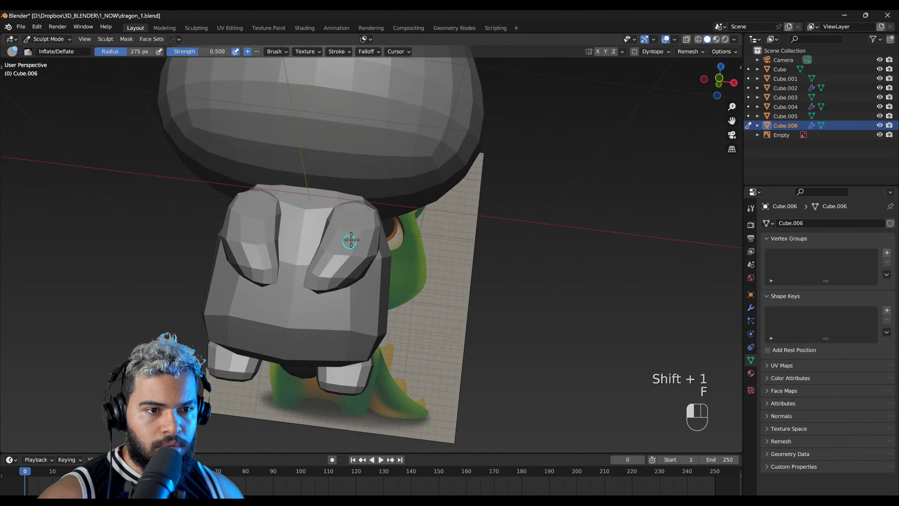
middle_click_drag(347, 262, 298, 282)
key("t")
scroll(322, 253, "up", 2)
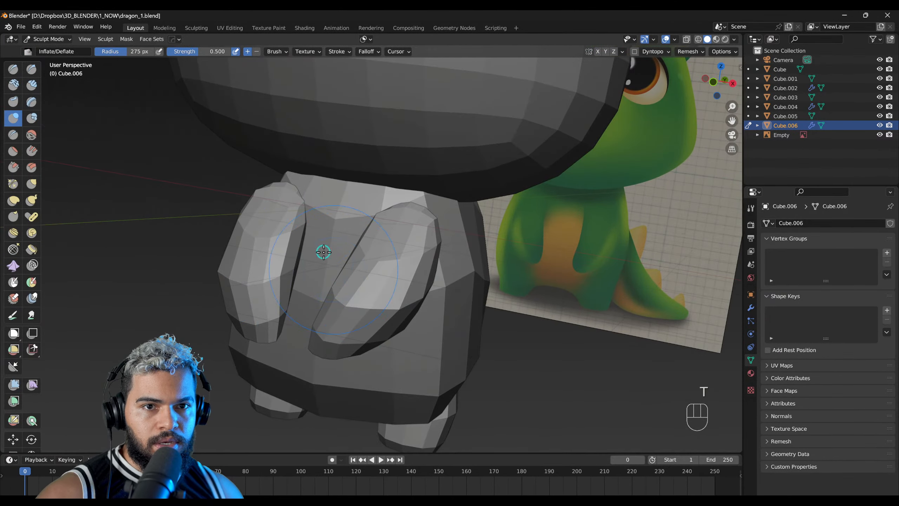
scroll(341, 301, "up", 1)
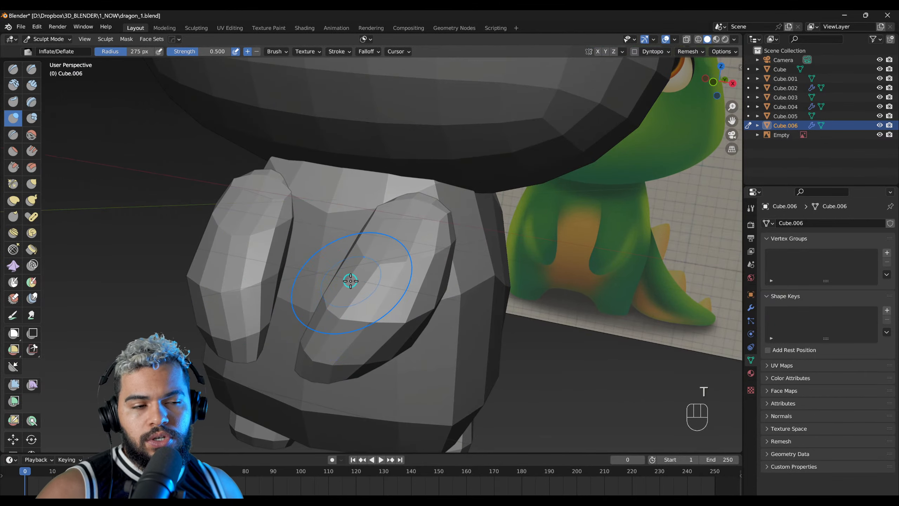
scroll(351, 281, "down", 5)
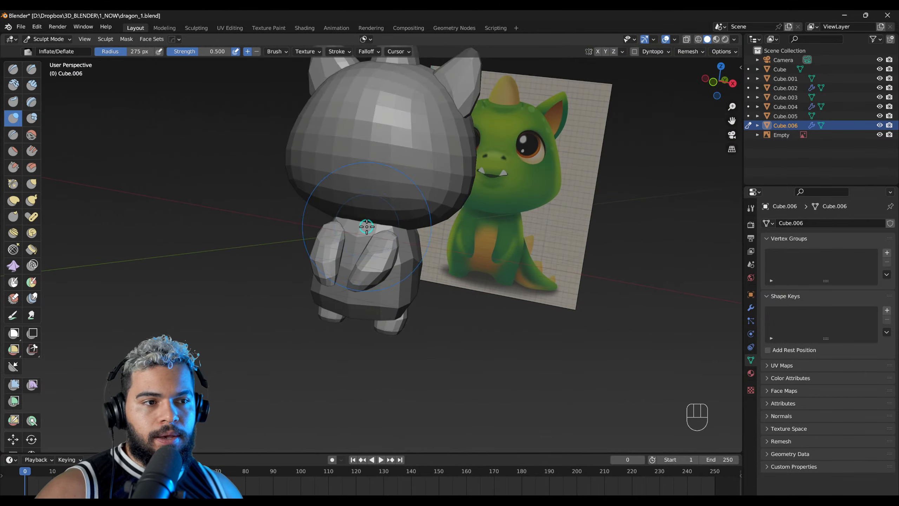
Step: Return to Object Mode and select the dragon's head
key("F2")
left_click(386, 173)
mouse_move(386, 172)
middle_mouse_down()
mouse_move(389, 267)
mouse_move(359, 255)
middle_mouse_up()
scroll(351, 236, "up", 3)
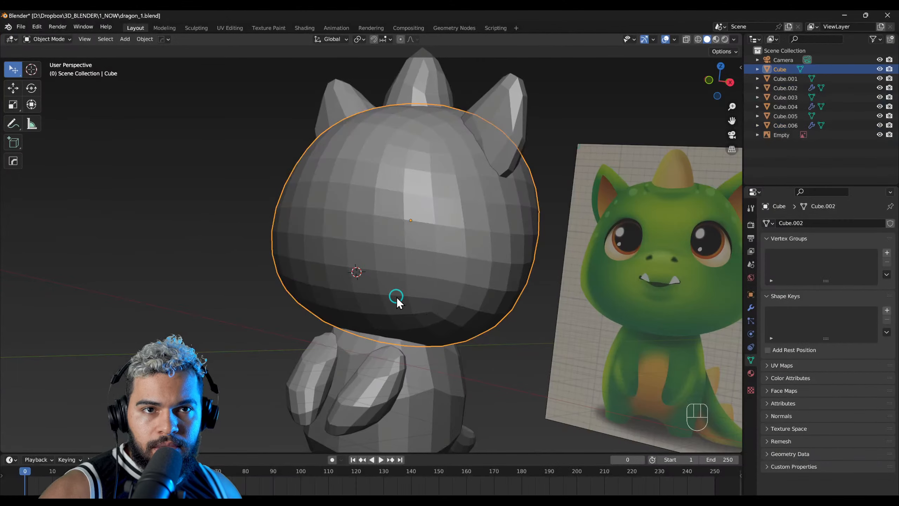
Step: Select the dragon's arms and put them in Sculpt Mode with the Grab brush active
middle_click_drag(405, 311, 438, 278)
key("F2")
left_click(387, 346)
middle_click_drag(388, 345, 309, 241)
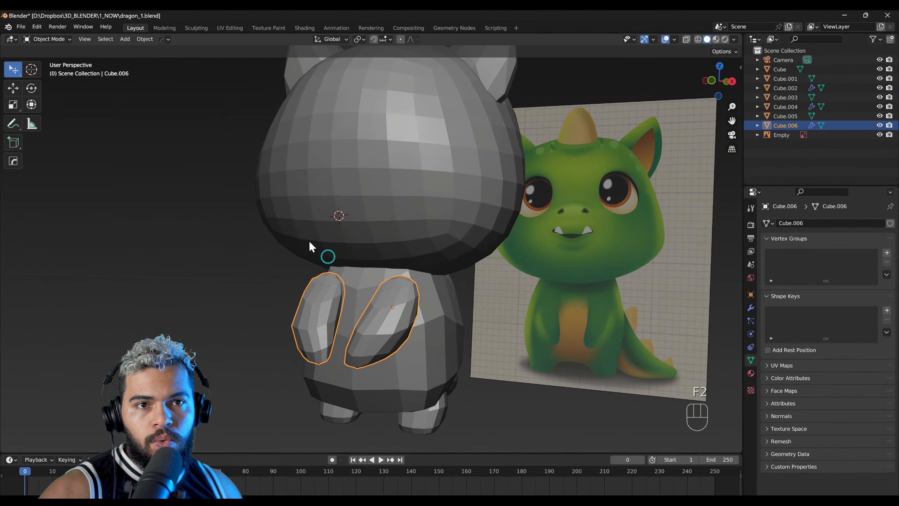
left_click(45, 45)
left_click(54, 73)
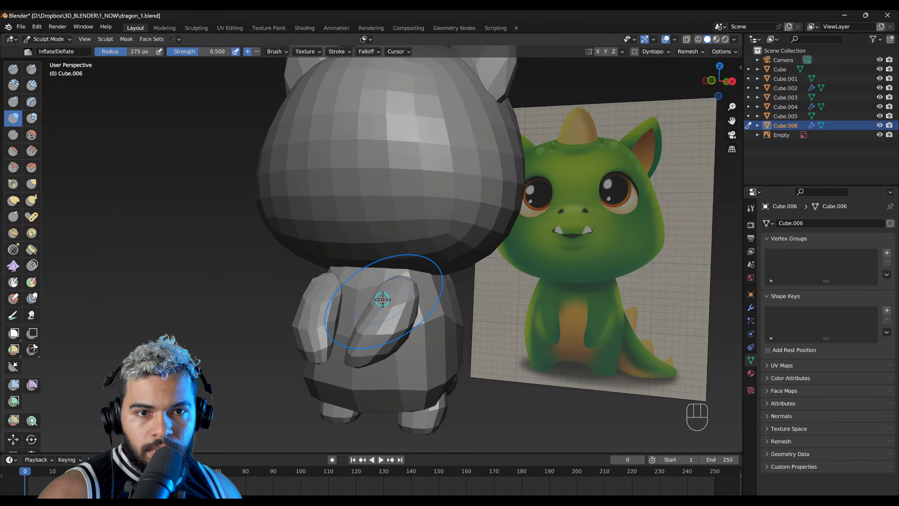
scroll(383, 299, "up", 2)
key("g")
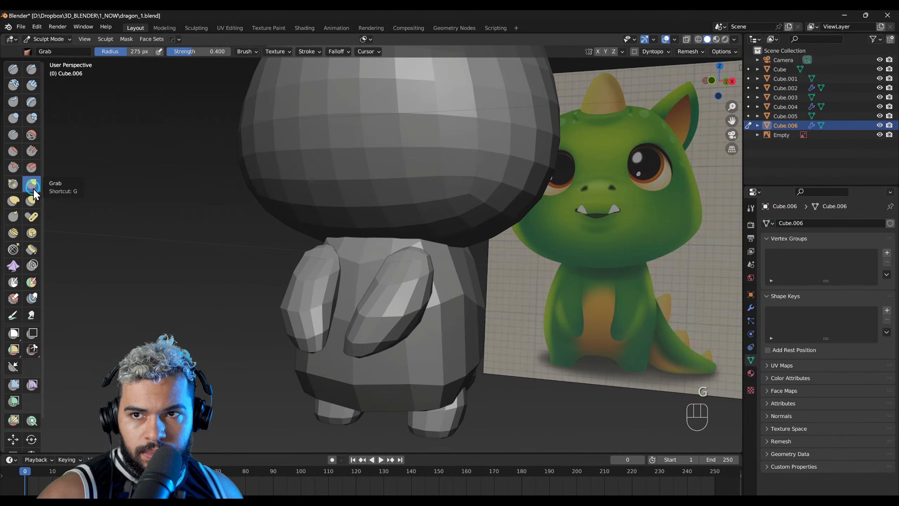
scroll(374, 323, "up", 2)
key("F2")
middle_click_drag(381, 326, 385, 276, "shift")
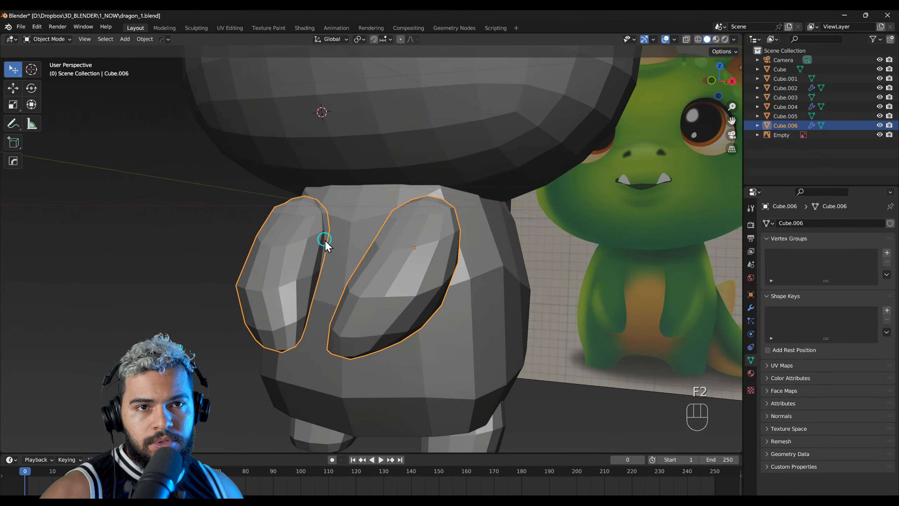
key("F4")
Step: Reshape the arms' sides and hands with the Grab brush at 247 px, and enlarge its radius to 336 px
key("f")
left_click(373, 261)
mouse_move(375, 266)
left_mouse_down()
mouse_move(365, 241)
mouse_move(385, 219)
left_mouse_up()
middle_click_drag(388, 291, 476, 292)
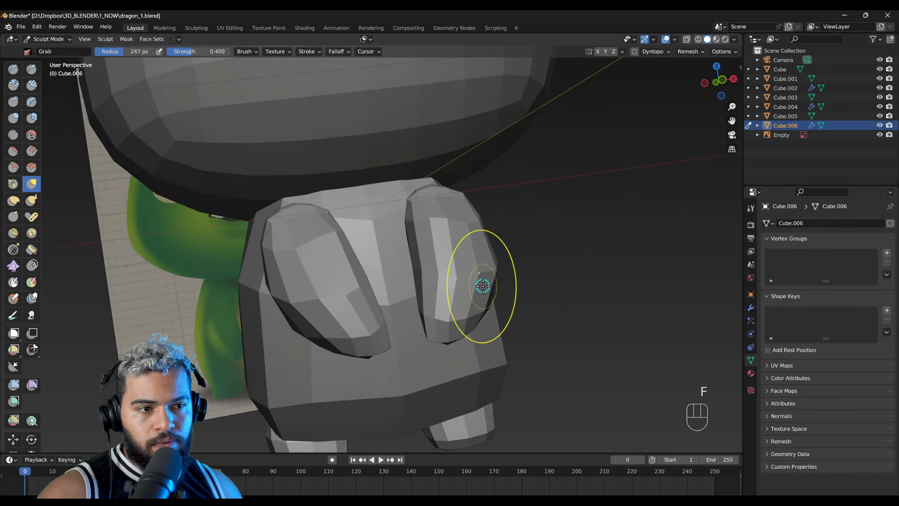
mouse_move(457, 329)
middle_mouse_down()
mouse_move(449, 249)
mouse_move(377, 291)
middle_mouse_up()
middle_click_drag(481, 340, 463, 328)
key("f")
left_click(486, 337)
mouse_move(552, 280)
middle_mouse_down()
mouse_move(521, 255)
mouse_move(389, 304)
mouse_move(270, 264)
middle_mouse_up()
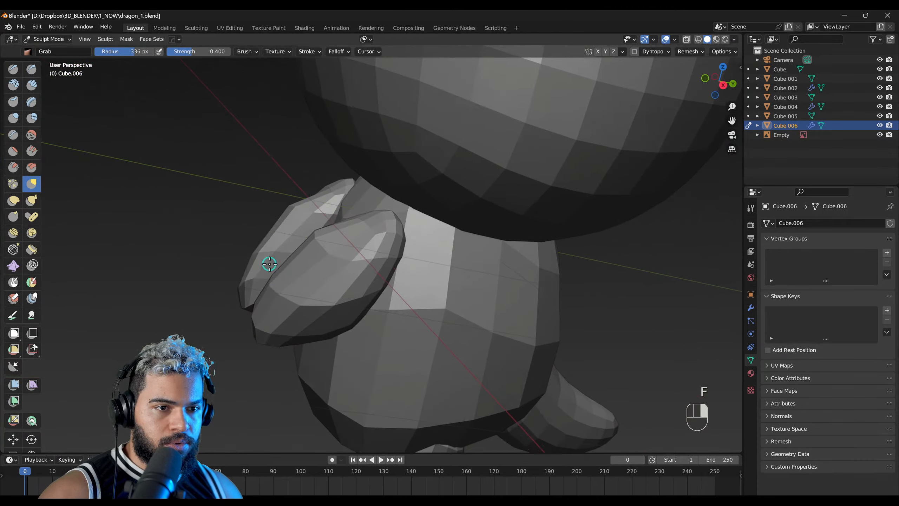
Step: Undo the last shoulder pull and refine the arms' upper and lower ends with the Grab brush at 406 px and 334 px
middle_click_drag(375, 252, 351, 226)
key("ctrl+z")
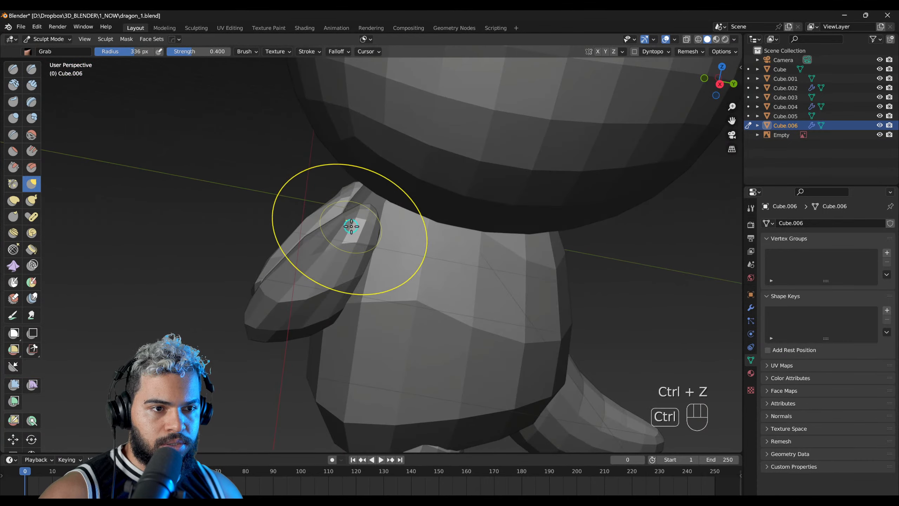
key("f")
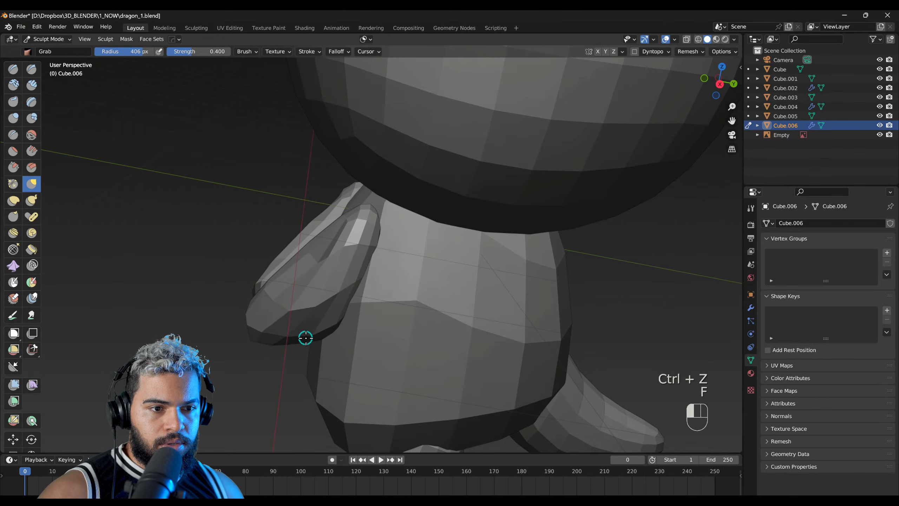
mouse_move(282, 349)
middle_mouse_down()
mouse_move(343, 321)
mouse_move(381, 243)
mouse_move(376, 301)
mouse_move(321, 268)
middle_mouse_up()
mouse_move(347, 243)
left_mouse_down()
mouse_move(316, 210)
mouse_move(367, 228)
mouse_move(361, 224)
left_mouse_up()
key("f")
left_click(335, 225)
right_click_drag(363, 287, 403, 247)
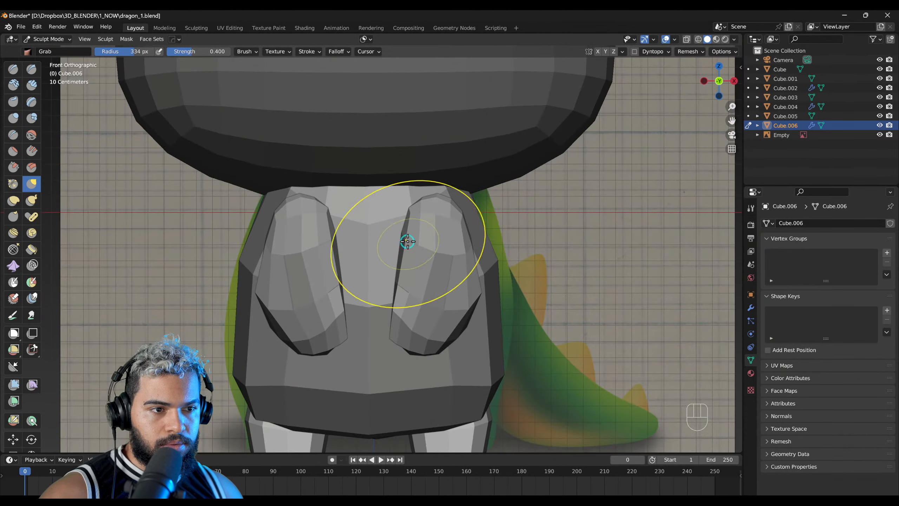
Step: Return to Object Mode and apply a level 2 subdivision surface to the arms
scroll(407, 280, "down", 2)
key("F2")
right_click_drag(426, 296, 463, 298)
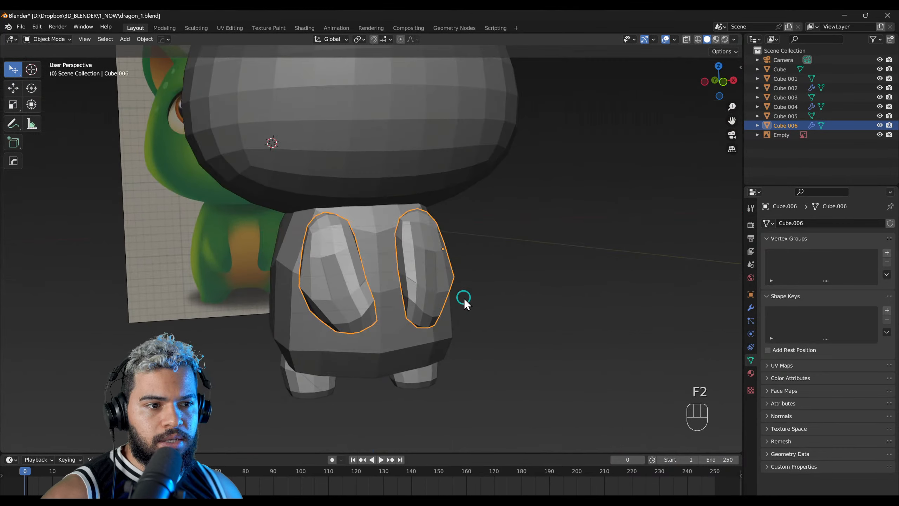
scroll(424, 291, "up", 2)
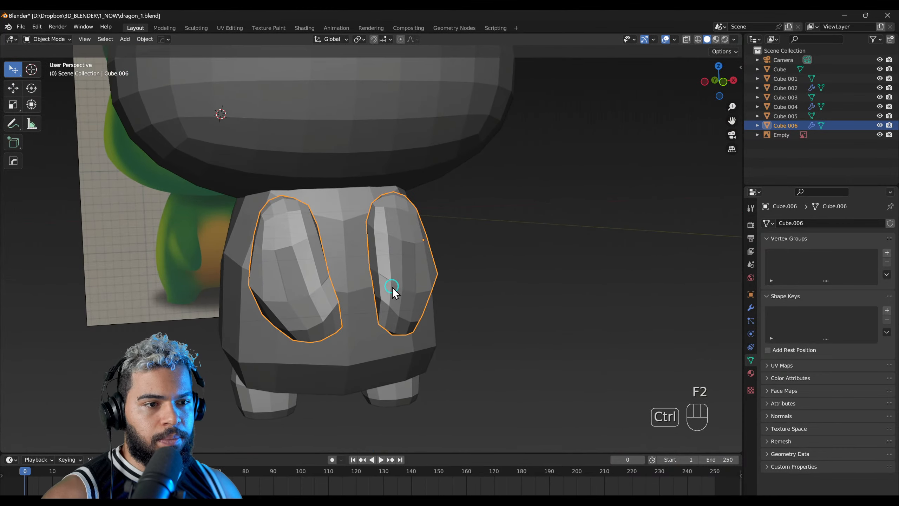
key("ctrl+2")
Step: Smooth the body, feet and head with level 2 subdivision surfaces
middle_click_drag(429, 316, 406, 253)
left_click(424, 307)
key("ctrl+2")
left_click(398, 327)
key("ctrl+2")
left_click(407, 251)
key("ctrl+2")
Step: Smooth the ears and the horn with level 2 subdivision surfaces
left_click(436, 173)
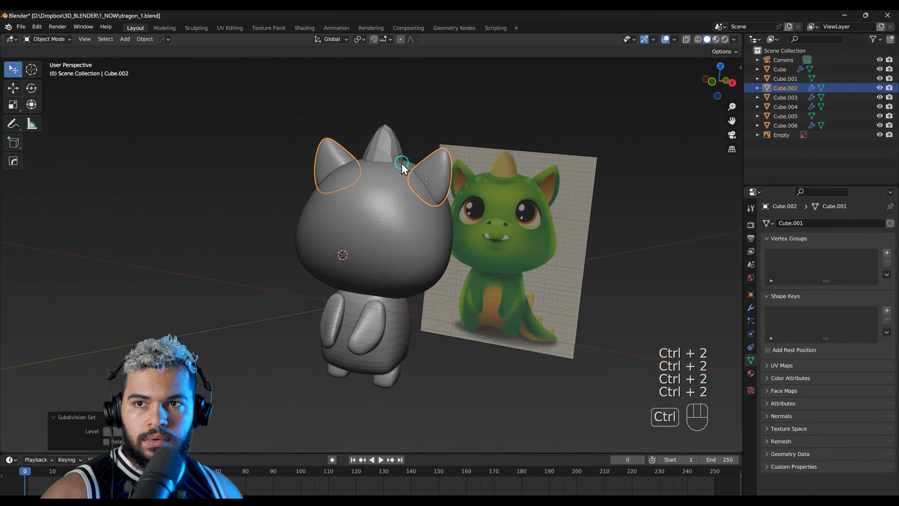
left_click(375, 149)
key("ctrl+2")
middle_click_drag(375, 148, 495, 288)
middle_click_drag(538, 253, 375, 284)
Step: Select the tail and give it a level 2 subdivision surface
left_click(376, 225)
scroll(377, 225, "up", 1)
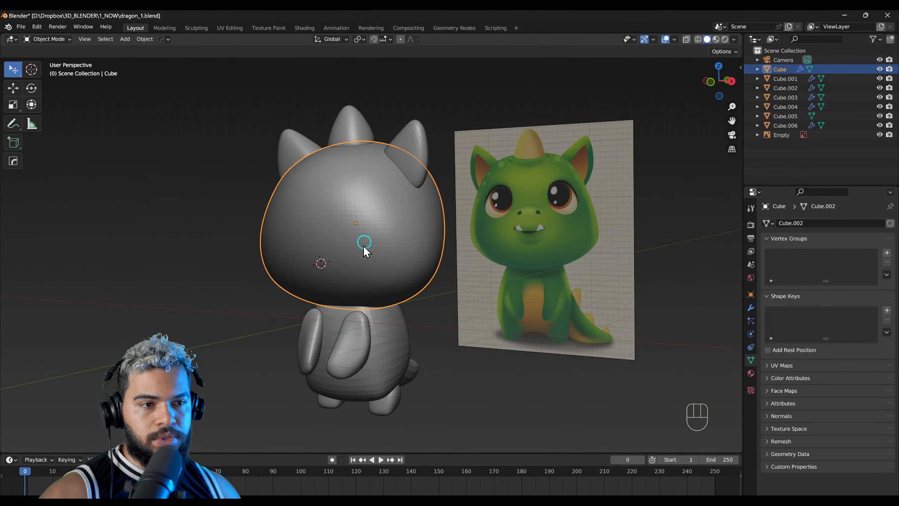
left_click(350, 354)
middle_click_drag(350, 353, 330, 258)
left_click(406, 378)
key("ctrl+2")
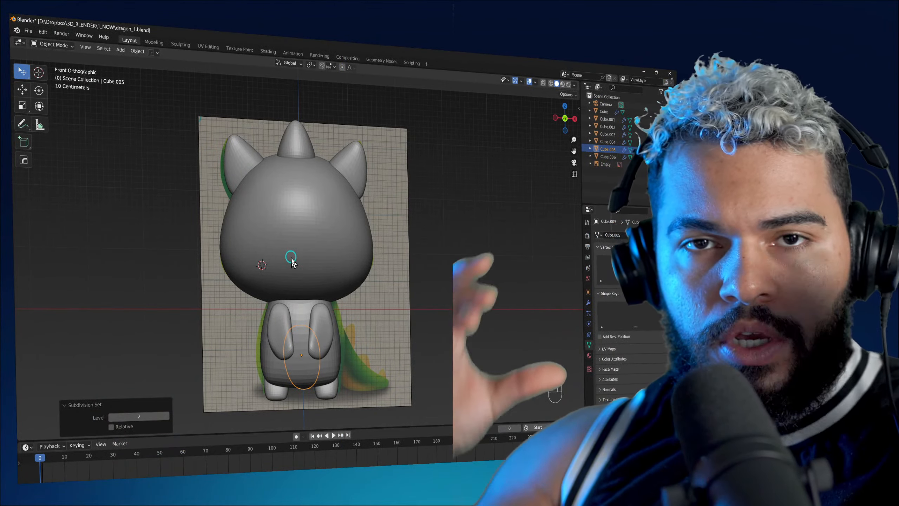
Step: Duplicate the head in the right side view and place the copy slightly forward of the original
middle_click_drag(291, 261, 213, 249)
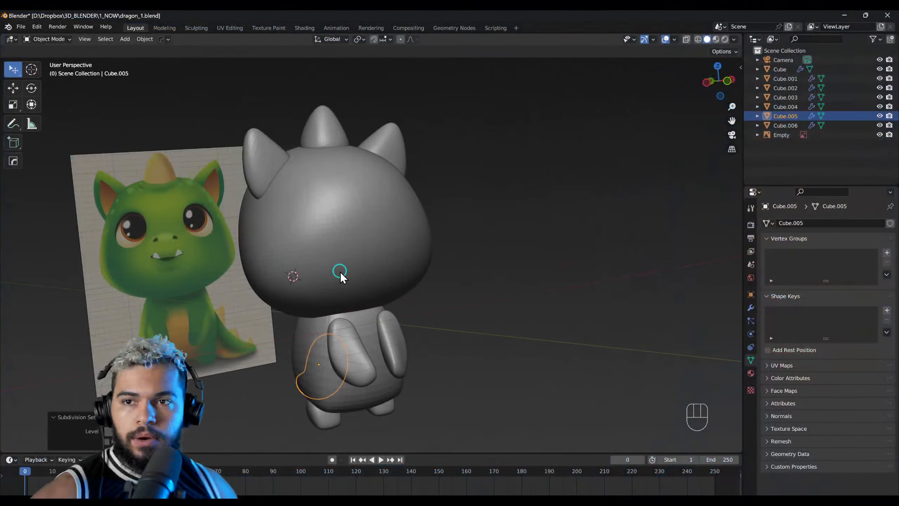
left_click(341, 275)
middle_click_drag(342, 275, 423, 258)
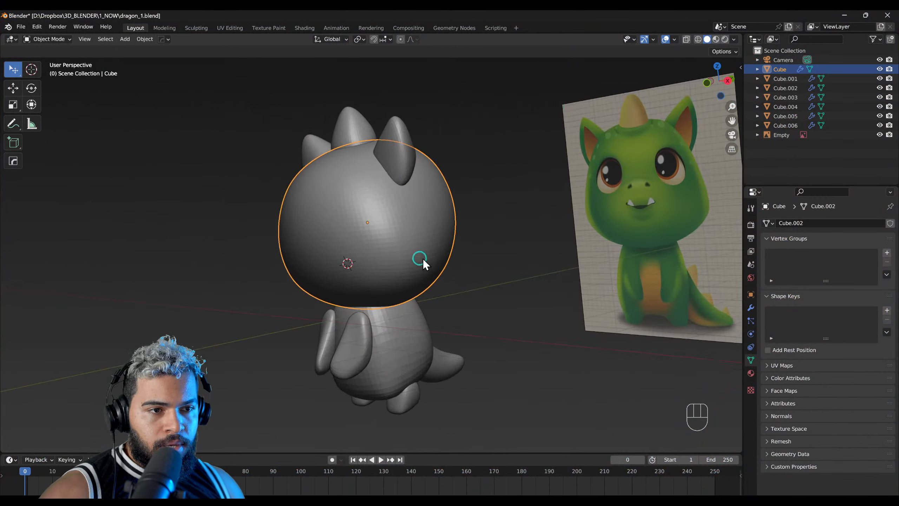
middle_click_drag(614, 217, 412, 309)
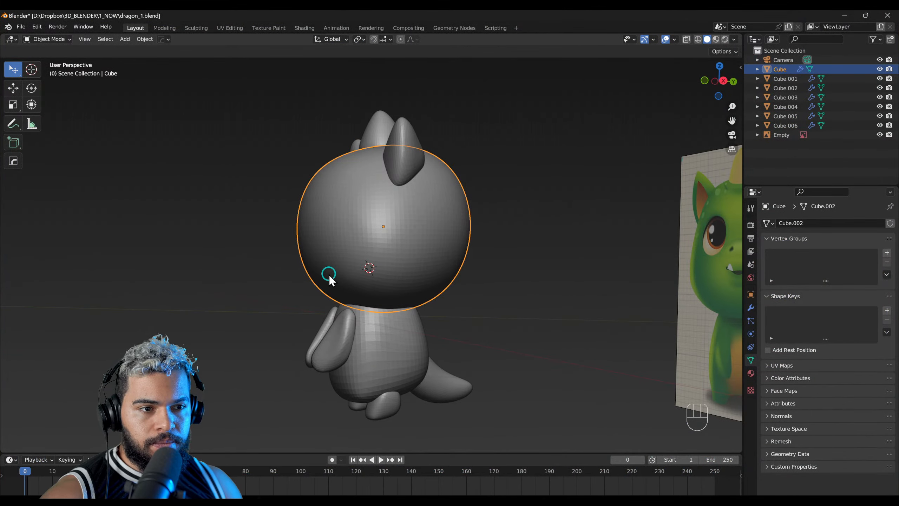
middle_click_drag(329, 275, 350, 278)
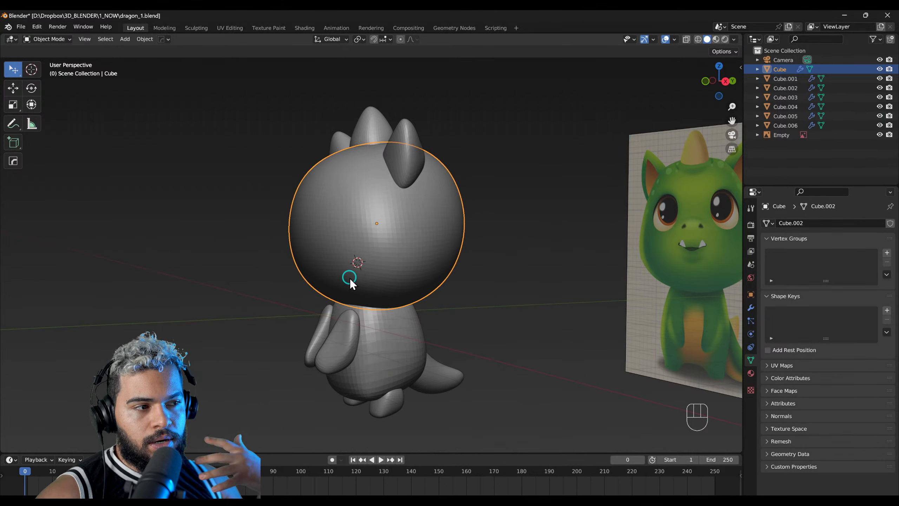
middle_click_drag(350, 278, 375, 281)
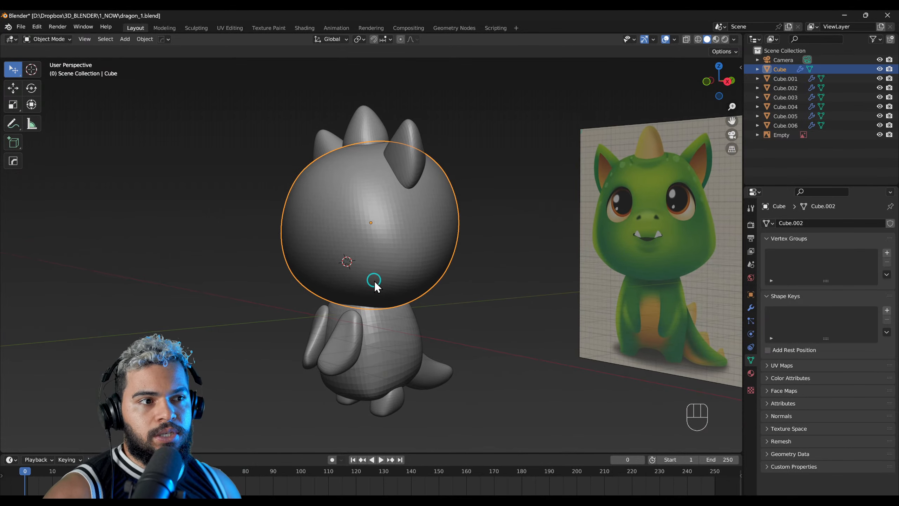
middle_click_drag(375, 282, 360, 228)
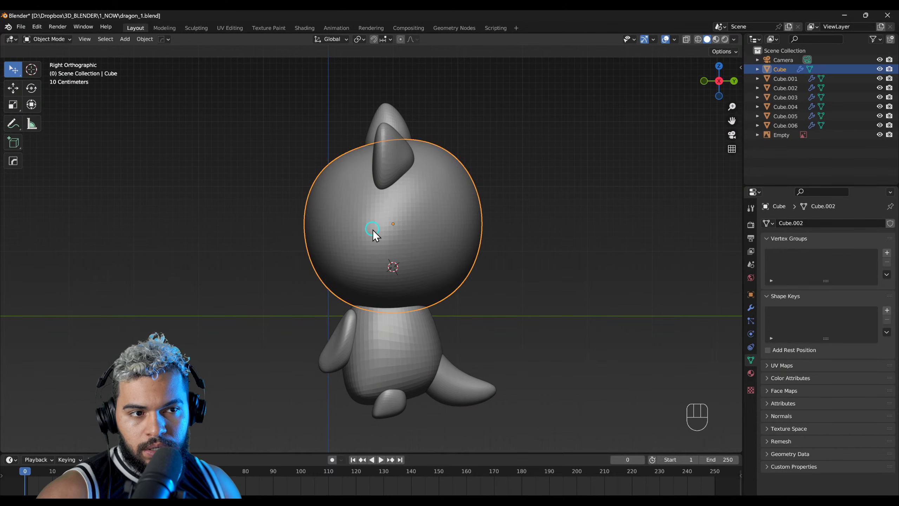
key("shift+d")
left_click(496, 241)
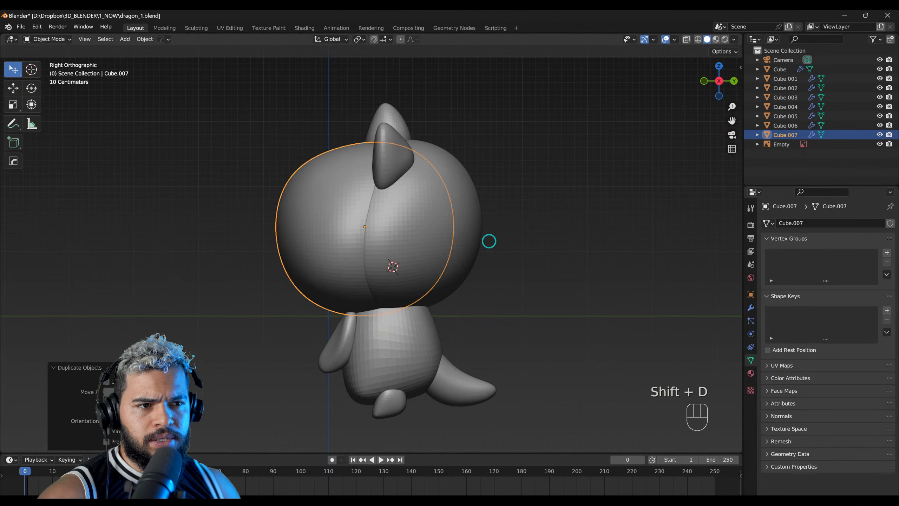
Step: Scale the duplicated head down and move it to the lower front of the face as the snout
key("s")
left_click(436, 237)
key("g")
left_click(398, 243)
middle_click_drag(398, 243, 459, 241)
scroll(462, 233, "up", 6)
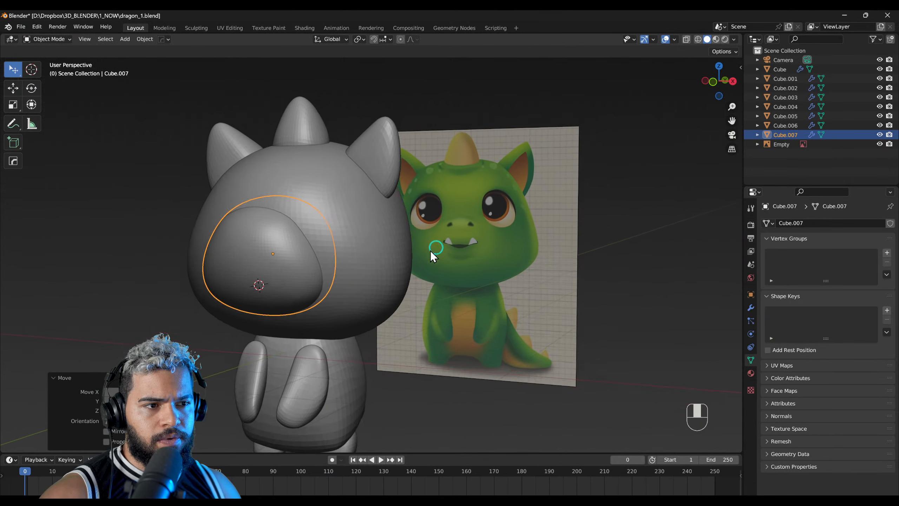
Step: Adjust the snout's height along the Z axis to follow the reference illustration, and check it in the front view
scroll(393, 241, "up", 6)
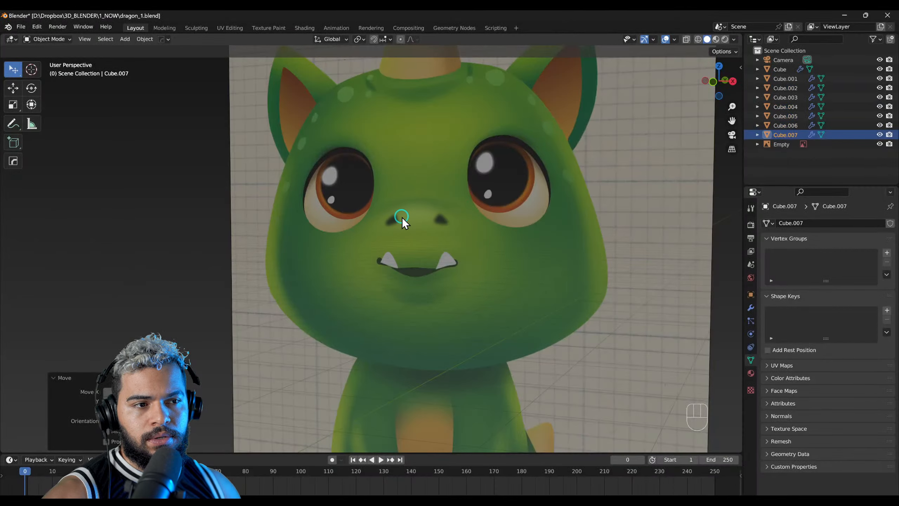
scroll(401, 217, "down", 6)
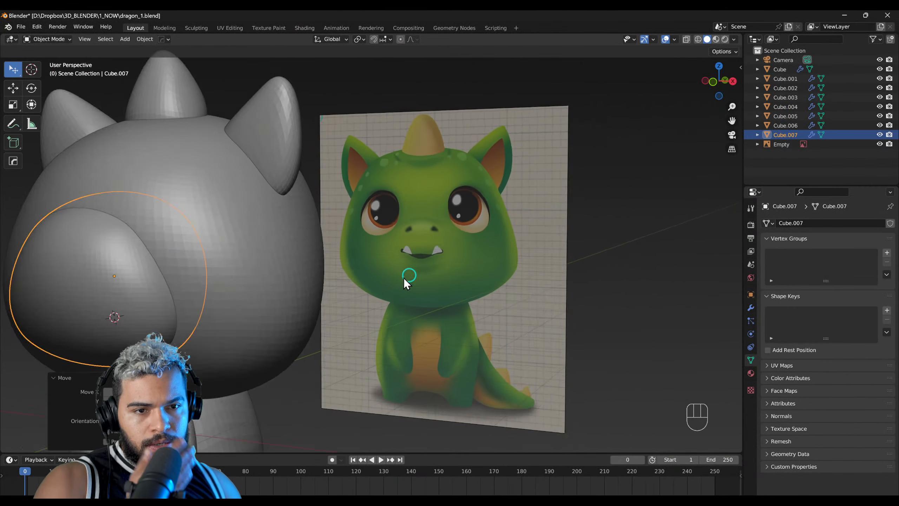
scroll(397, 279, "down", 1)
middle_click_drag(338, 292, 431, 289, "shift")
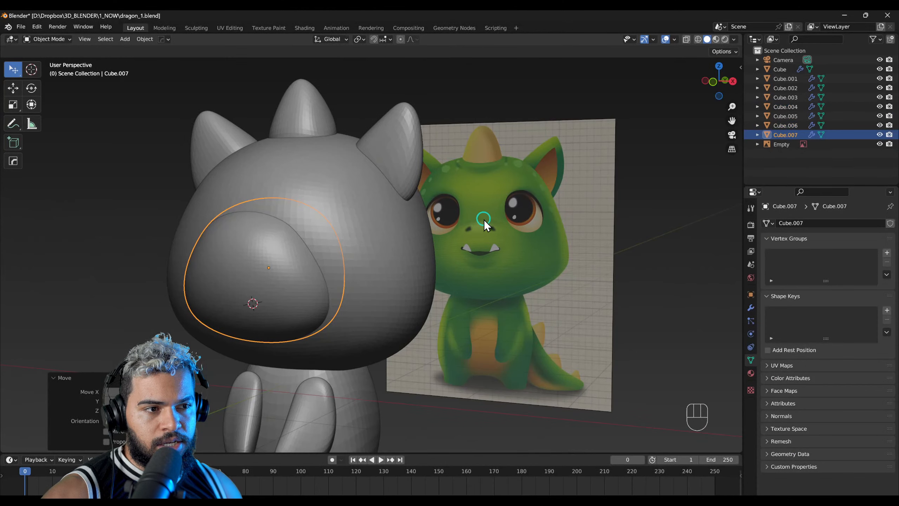
middle_click_drag(237, 229, 281, 251, "shift")
key("g")
key("z")
left_click(328, 272)
middle_click_drag(309, 279, 295, 282)
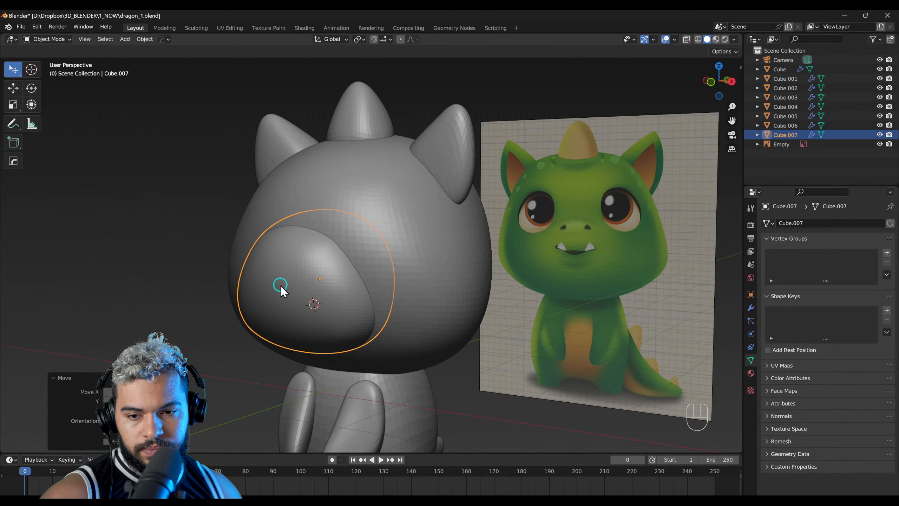
key("KP_1")
middle_click_drag(333, 284, 347, 287, "shift")
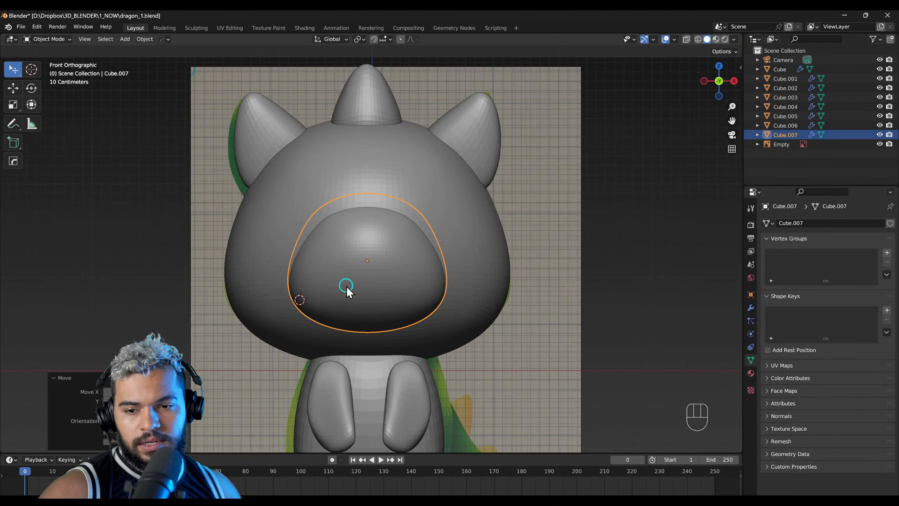
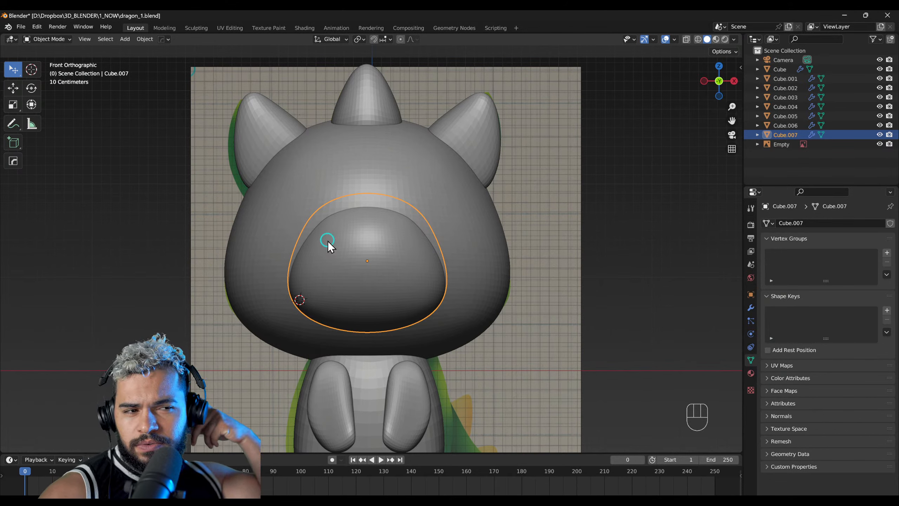
Step: Select the dragon's mirrored arms and switch them into Sculpt Mode
left_click(391, 394)
middle_click_drag(390, 395, 392, 302, "shift")
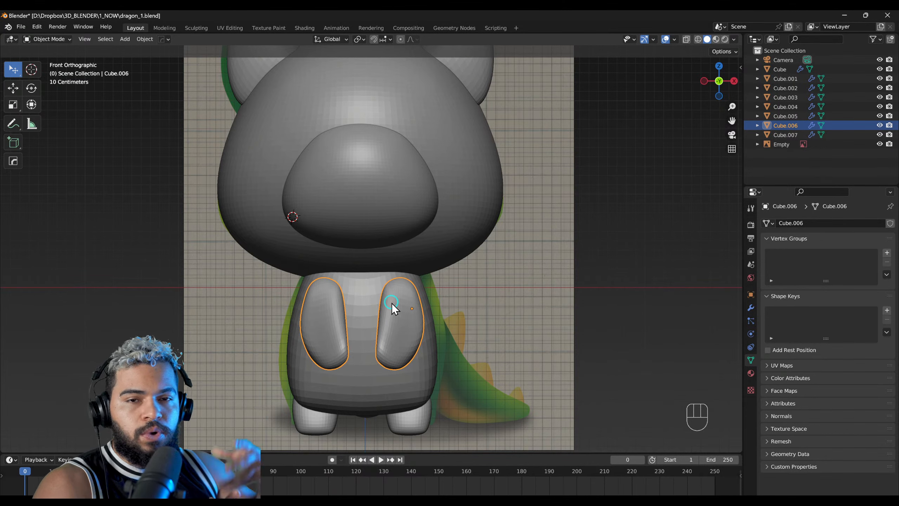
scroll(399, 316, "down", 3, "shift")
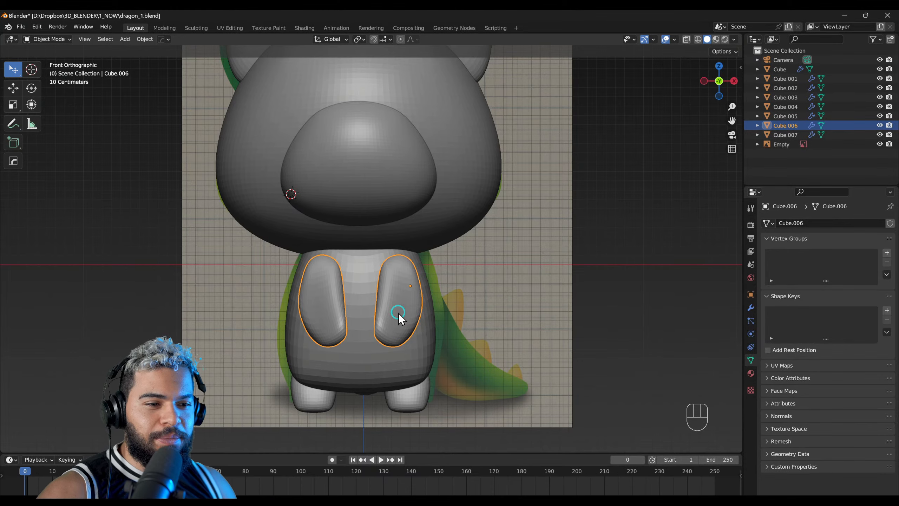
scroll(399, 313, "up", 2)
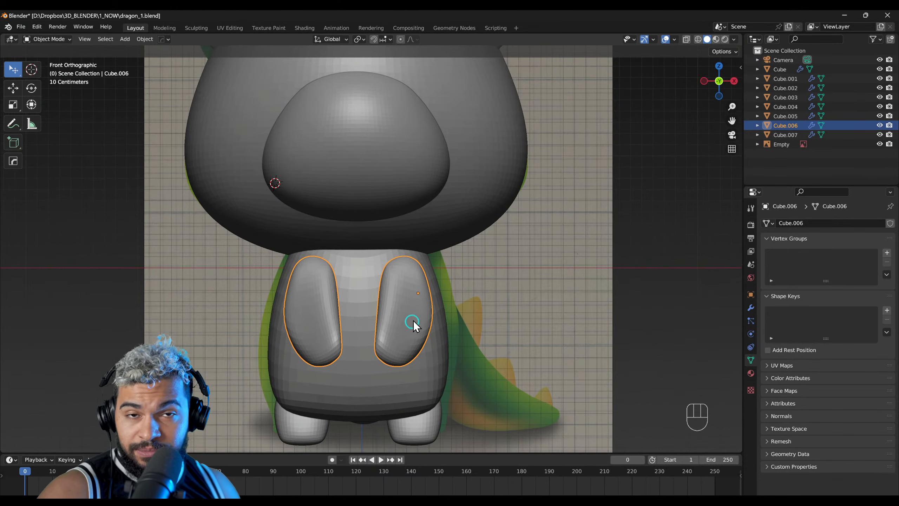
scroll(412, 326, "down", 2, "shift")
key("F3")
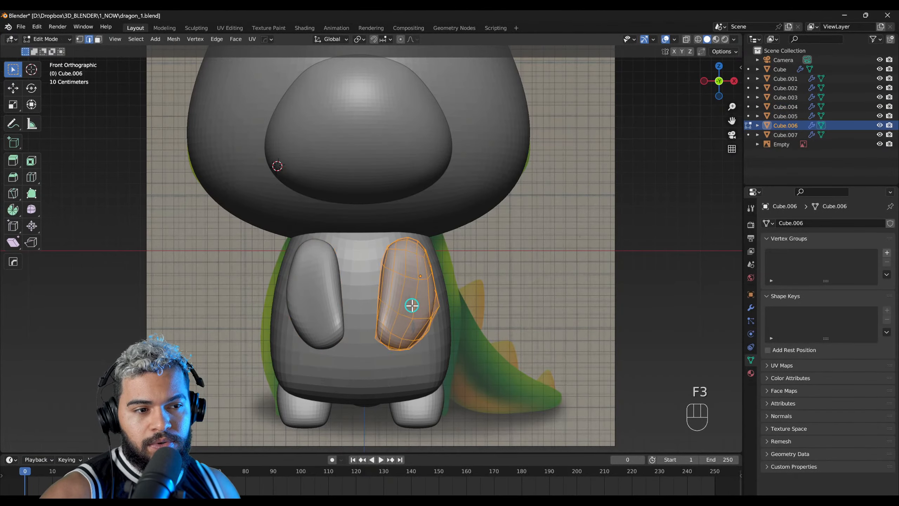
key("F4")
scroll(411, 305, "up", 2)
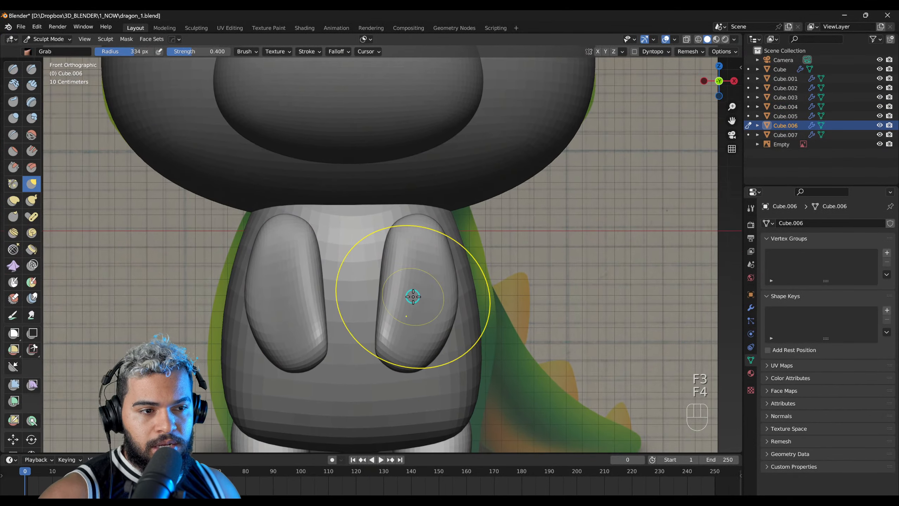
Step: Thicken the arms in the front view with the Inflate/Deflate brush at a radius of about 323 px
key("shift+1")
key("f")
left_click(426, 308)
mouse_move(426, 309)
middle_mouse_down()
mouse_move(319, 301)
mouse_move(301, 292)
mouse_move(369, 281)
mouse_move(330, 395)
middle_mouse_up()
key("f")
left_click(355, 277)
scroll(355, 278, "down", 1)
scroll(356, 278, "down", 1)
scroll(412, 221, "down", 1)
middle_click_drag(379, 195, 392, 184)
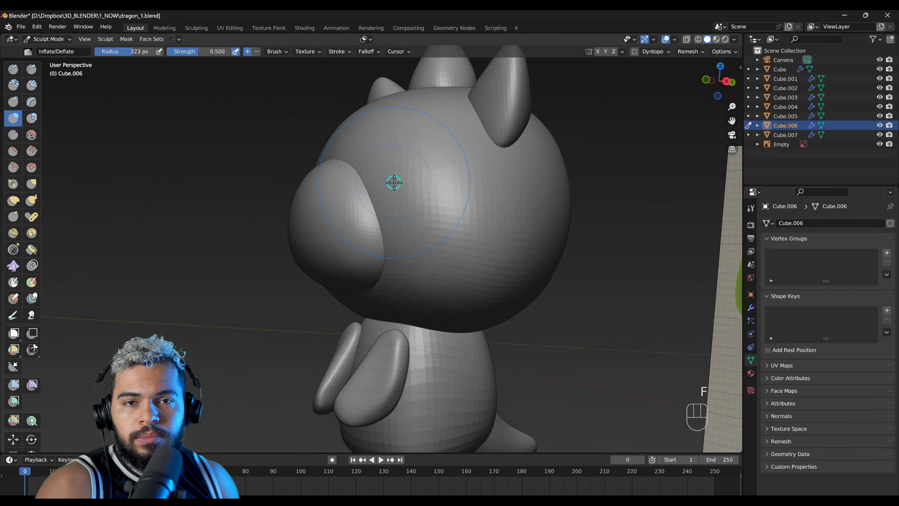
Step: Inflate the arms from an angled view, reducing the brush radius to about 178 px for the shoulder end
middle_click_drag(382, 297, 401, 354)
left_click_drag(403, 324, 400, 334)
key("f")
left_click(396, 315)
key("f")
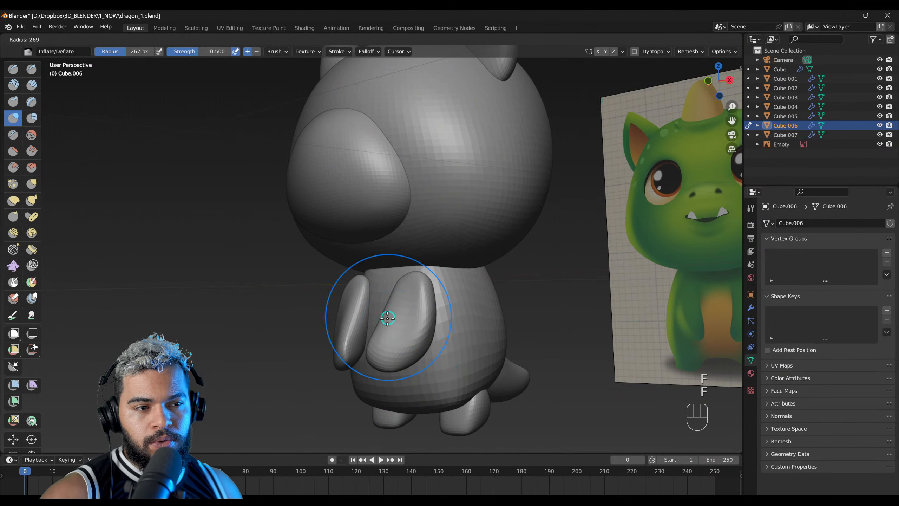
left_click(387, 316)
middle_click_drag(382, 313, 390, 311)
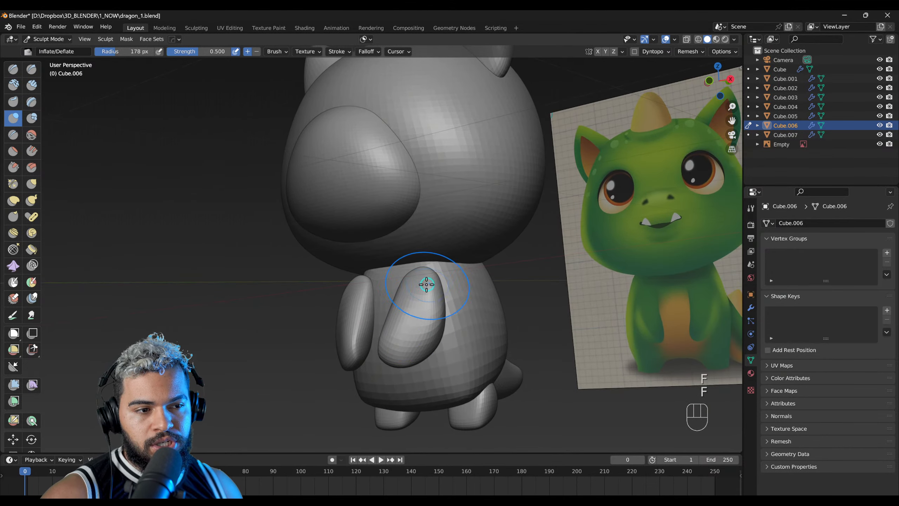
mouse_move(426, 285)
middle_mouse_down()
mouse_move(417, 311)
mouse_move(435, 293)
middle_mouse_up()
Step: Adjust the arm's shape from the side with the Grab brush
mouse_move(432, 365)
middle_mouse_down()
mouse_move(402, 297)
mouse_move(367, 302)
mouse_move(371, 293)
mouse_move(355, 322)
middle_mouse_up()
key("g")
key("f")
left_click_drag(355, 321, 360, 325)
Step: Fill out the upper arm and shoulder from the side with the Inflate/Deflate brush at about 314 px radius
key("shift+1")
scroll(343, 317, "up", 4)
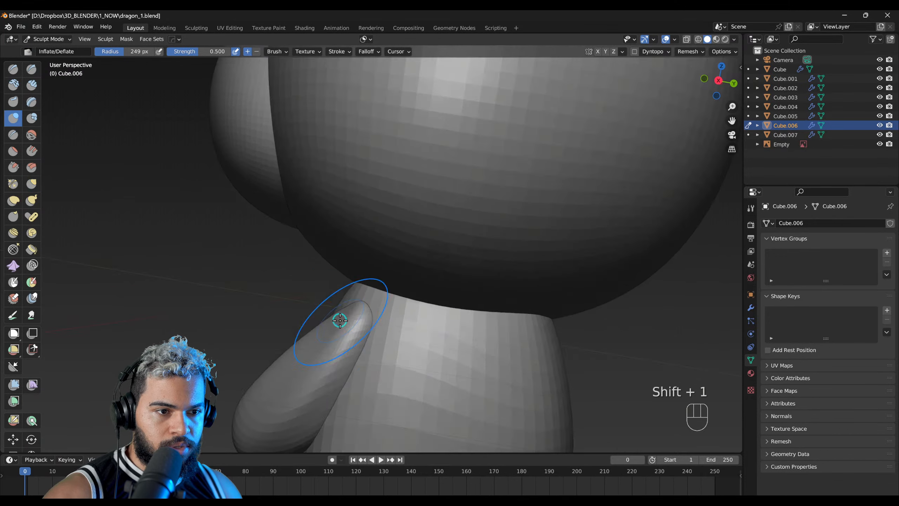
key("f")
left_click(330, 353)
key("f")
left_click(352, 360)
mouse_move(370, 362)
middle_mouse_down("shift")
mouse_move(442, 279)
mouse_move(410, 254)
mouse_move(411, 318)
middle_mouse_up("shift")
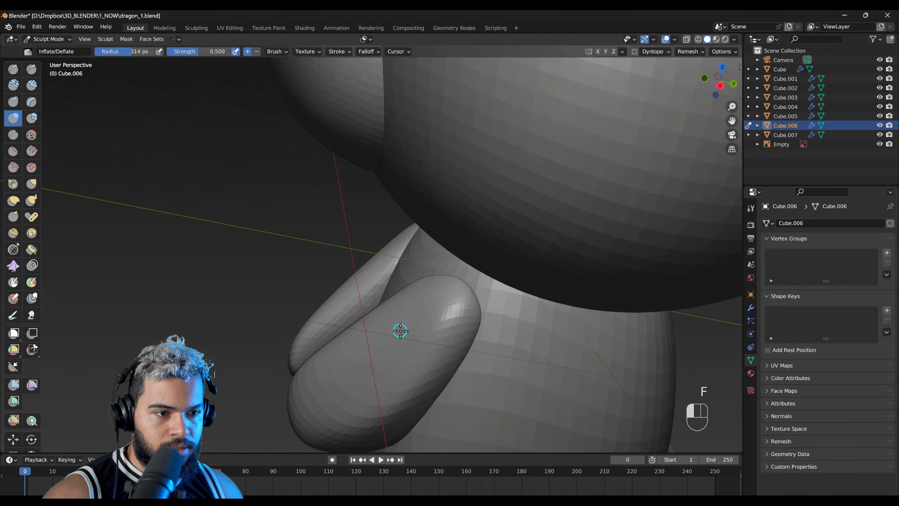
mouse_move(421, 375)
middle_mouse_down()
mouse_move(363, 345)
mouse_move(485, 307)
middle_mouse_up()
mouse_move(446, 350)
middle_mouse_down()
mouse_move(458, 382)
mouse_move(477, 308)
mouse_move(535, 355)
mouse_move(496, 349)
middle_mouse_up()
left_click_drag(420, 270, 416, 277, "shift")
Step: Reshape the arms' inner contour, shoulders and hands in the front view with the Grab brush at about 342 px radius
key("KP_1")
key("g")
key("f")
left_click(412, 293)
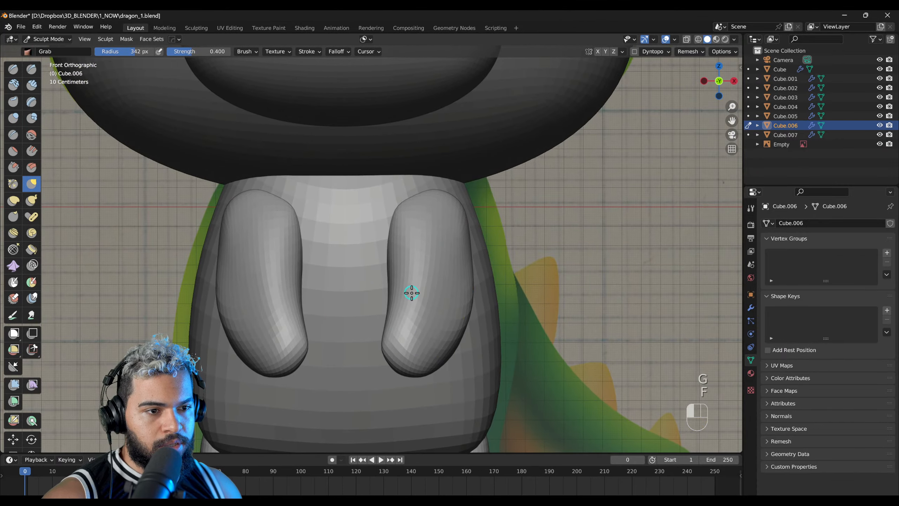
left_click_drag(392, 286, 393, 285)
left_click_drag(394, 285, 402, 280)
left_click_drag(401, 229, 393, 221)
left_click_drag(404, 219, 398, 210)
left_click_drag(393, 355, 395, 357)
mouse_move(494, 320)
middle_mouse_down()
mouse_move(453, 319)
mouse_move(476, 257)
middle_mouse_up()
Step: Set the Inflate/Deflate brush to about 370 px, check the arms against the reference, and return to Object Mode
key("shift+1")
key("f")
left_click(500, 318)
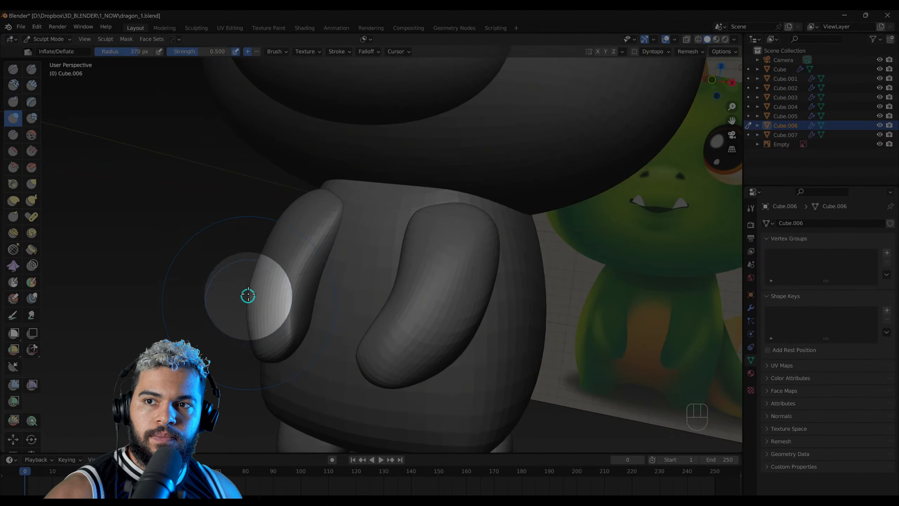
scroll(267, 225, "down", 2)
middle_click_drag(306, 227, 317, 271, "shift")
scroll(315, 227, "down", 2)
key("F2")
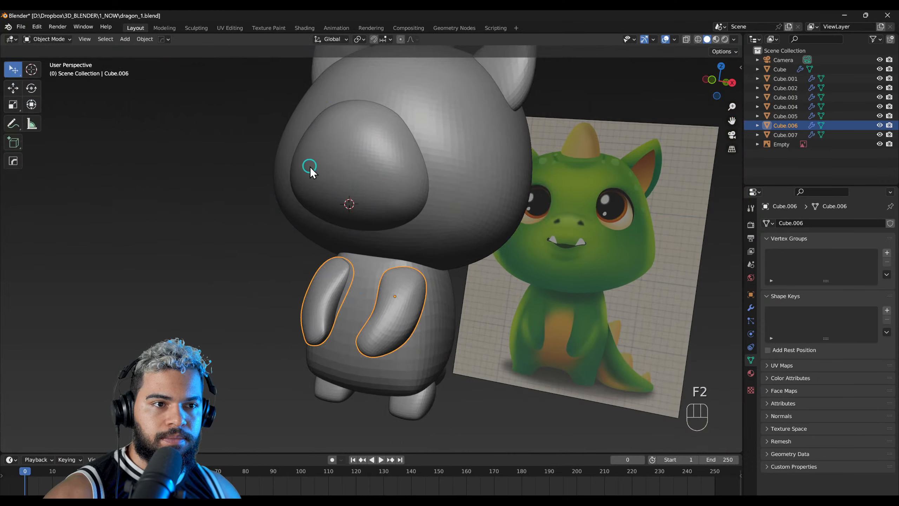
Step: Select the head and set the viewport studio light to 9_SOFT_CLAY.png, then check the model's shading
middle_click_drag(310, 166, 357, 267)
left_click(357, 267)
scroll(396, 220, "up", 2)
mouse_move(396, 220)
middle_mouse_down()
mouse_move(318, 200)
mouse_move(331, 186)
mouse_move(340, 250)
mouse_move(359, 215)
mouse_move(388, 222)
middle_mouse_up()
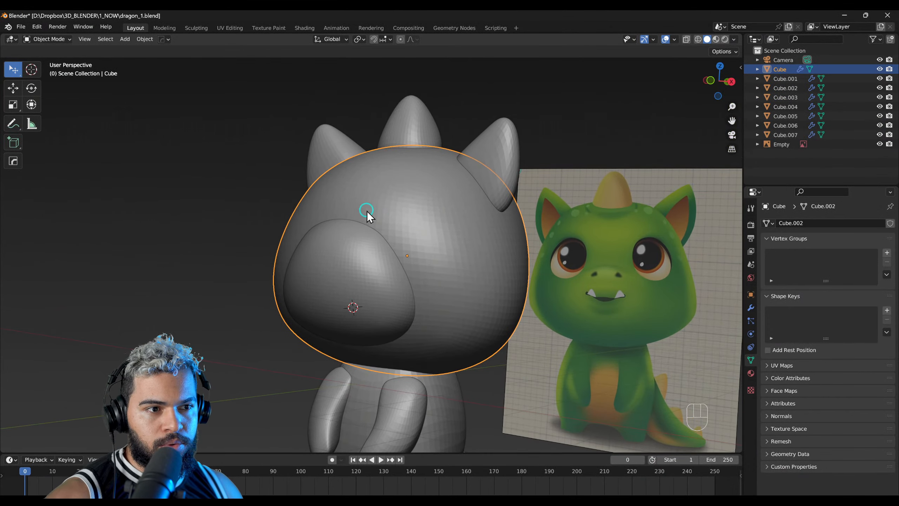
key("y")
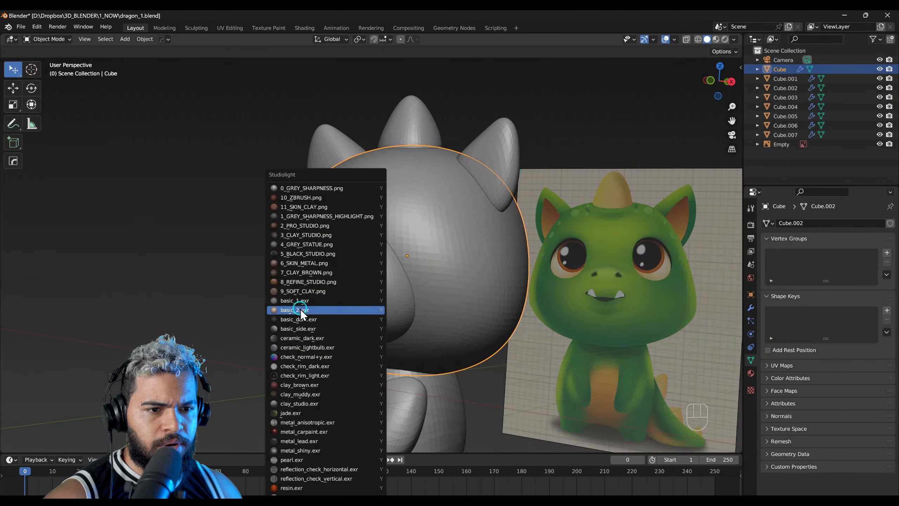
left_click(302, 303)
key("y")
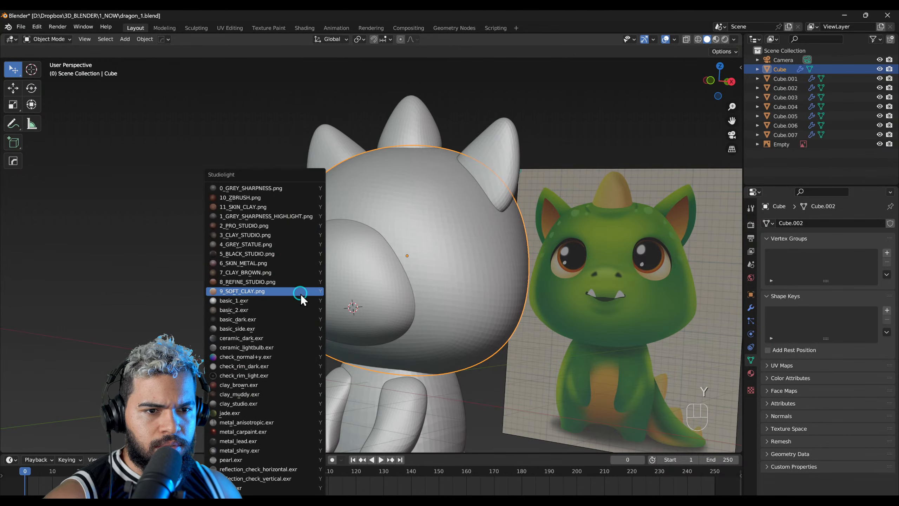
left_click(300, 293)
middle_click_drag(307, 310, 241, 313)
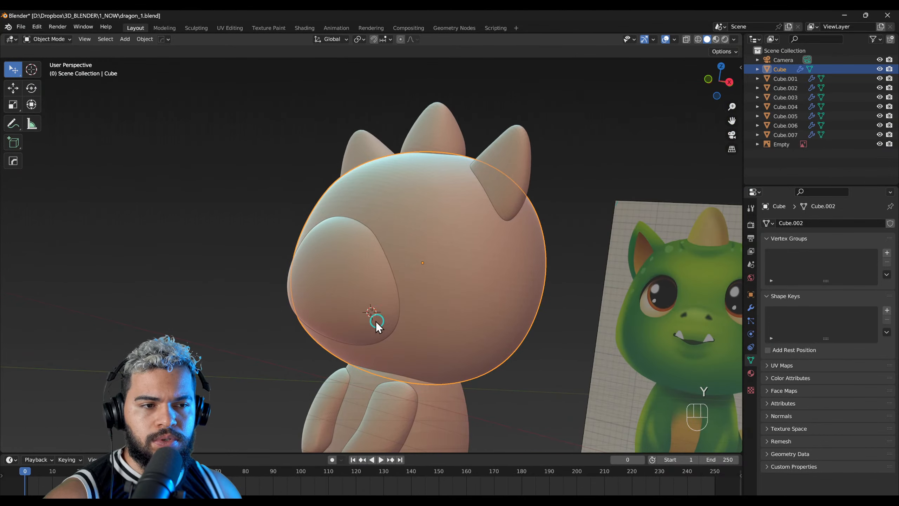
middle_click_drag(377, 323, 378, 294)
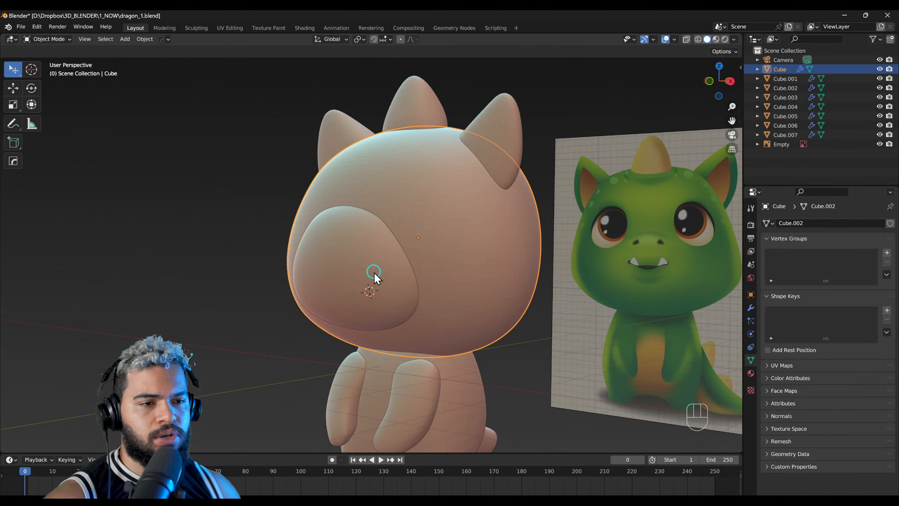
middle_click_drag(361, 245, 363, 270)
Step: Select the snout, scale it down and reposition it on the face in the right side view
left_click(357, 263)
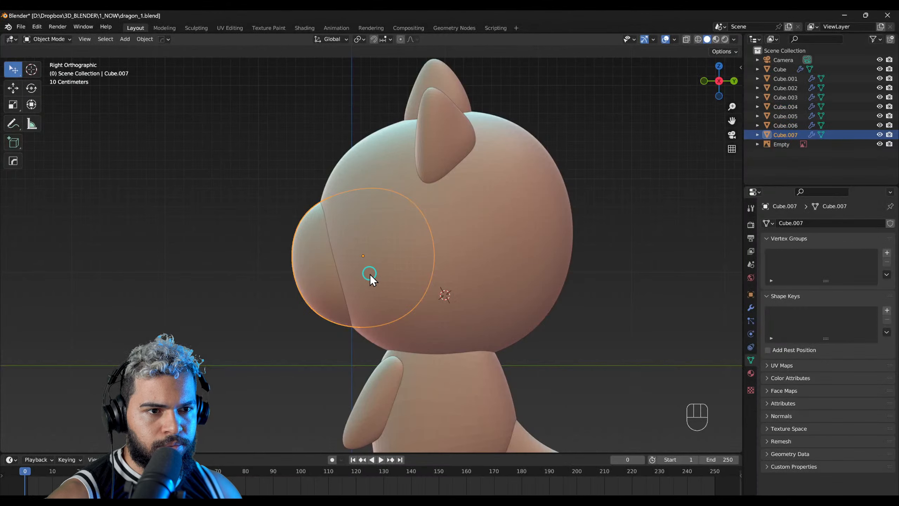
left_click(354, 234)
left_click(355, 233)
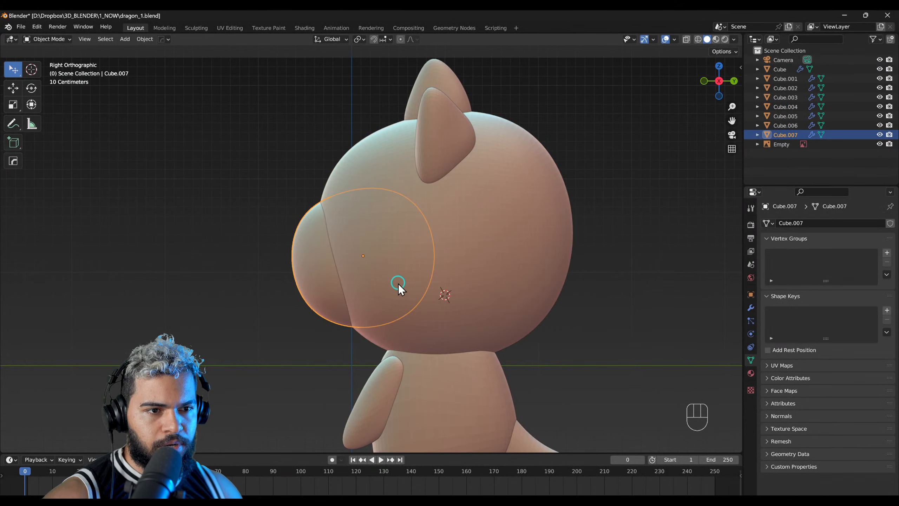
key("s")
left_click(386, 285)
key("g")
left_click(377, 278)
right_click_drag(377, 278, 538, 290)
right_click_drag(464, 291, 511, 273)
right_click_drag(331, 314, 325, 270, "alt")
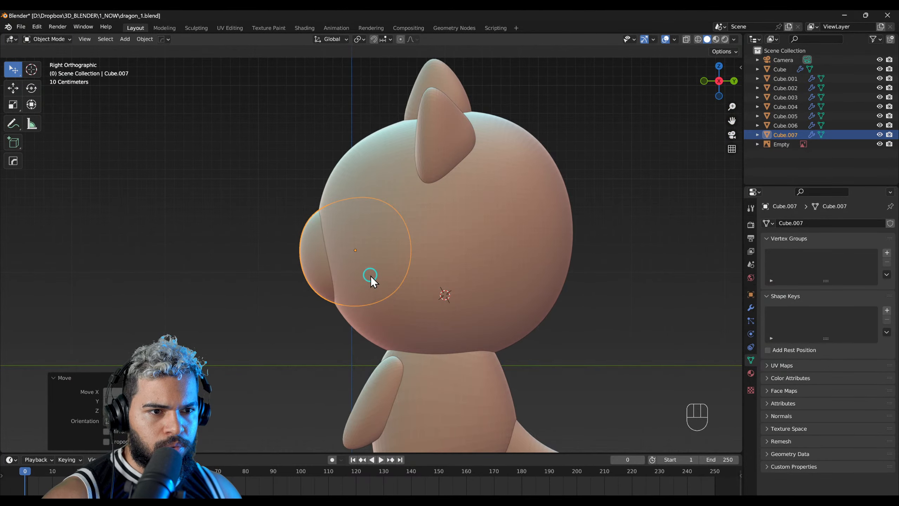
Step: Flatten the snout along the Z axis, shift it slightly upward and tilt it to follow the face
key("s")
key("z")
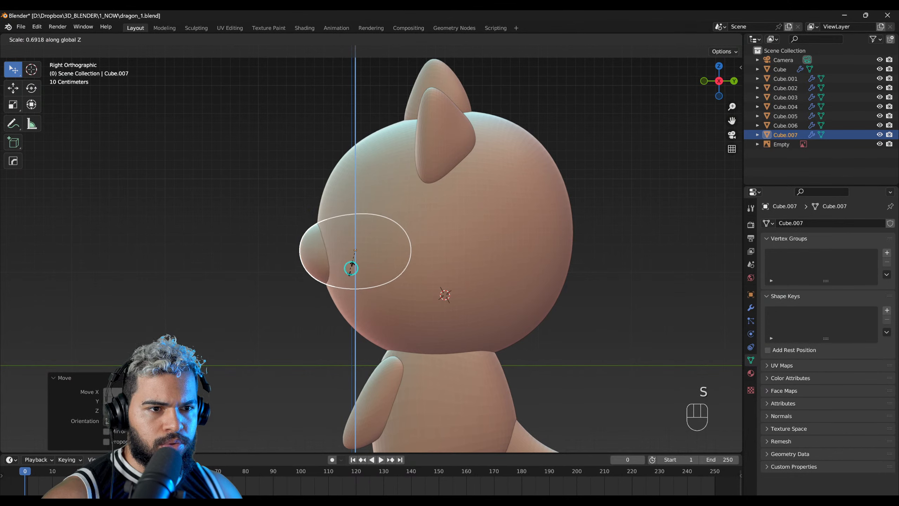
left_click(352, 271)
key("g")
key("r")
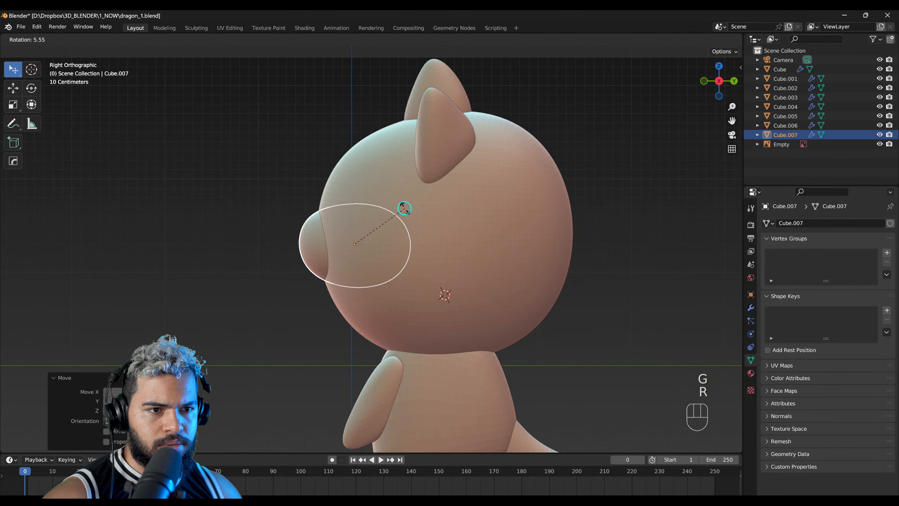
left_click(392, 225)
Step: Duplicate the snout, place the copy just below it and scale it down as the lower jaw
key("shift+d")
left_click(398, 250)
middle_click_drag(398, 250, 414, 268)
key("s")
left_click(472, 273)
key("s")
left_click(472, 278)
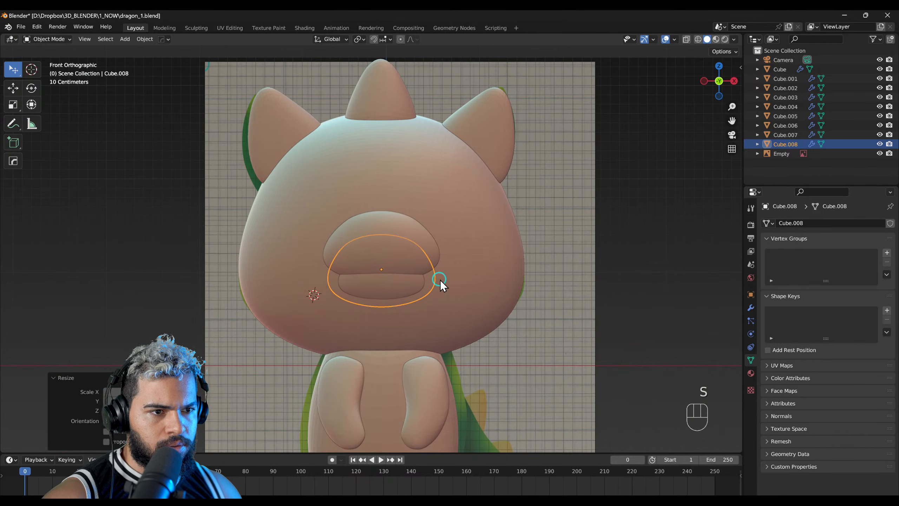
Step: Set the reference image's depth to Front and scale and move the upper snout onto the illustrated muzzle
left_click(477, 404)
left_click(843, 281)
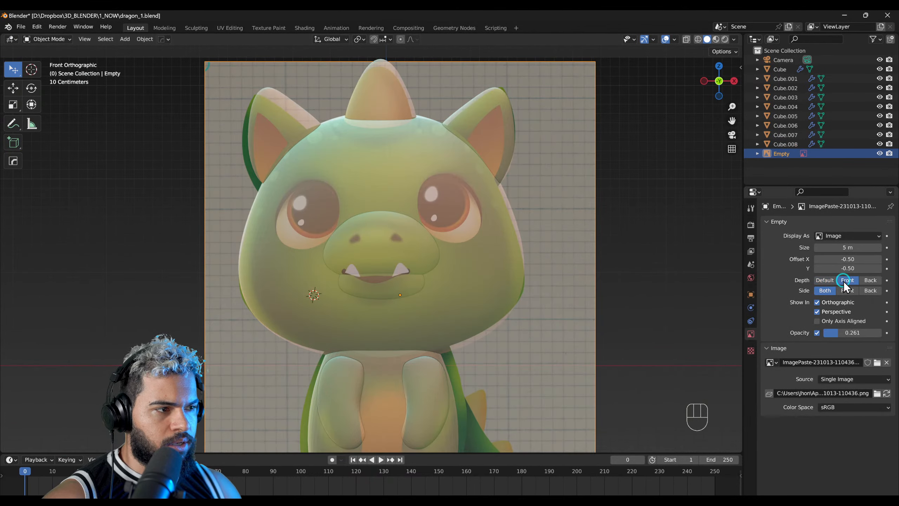
left_click(400, 253)
scroll(400, 255, "up", 1)
scroll(401, 254, "up", 1)
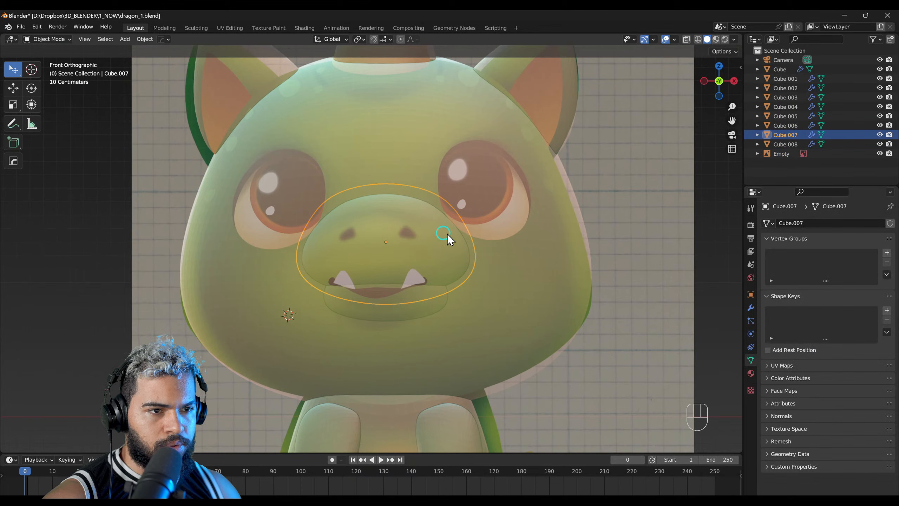
key("s")
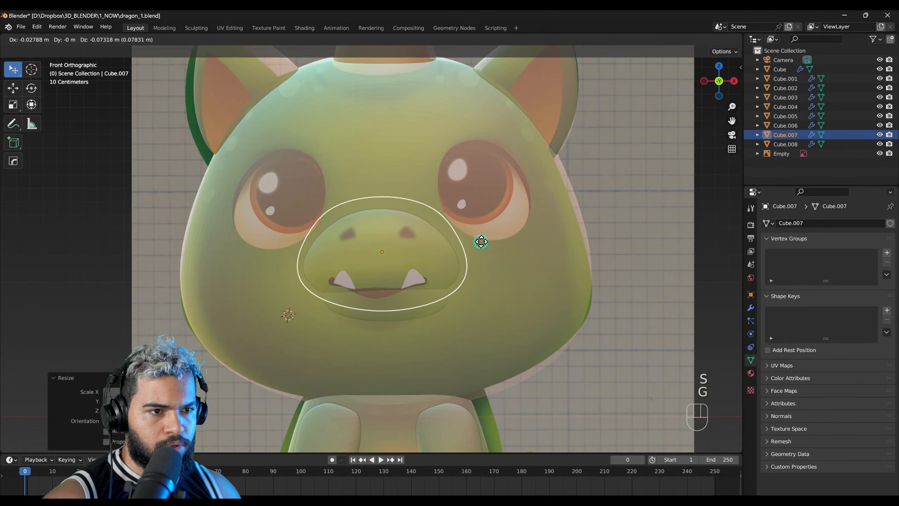
left_click(480, 243)
Step: Move and scale the lower jaw to fit the mouth area in the illustration
left_click(423, 312)
key("g")
left_click(439, 315)
key("s")
left_click(450, 308)
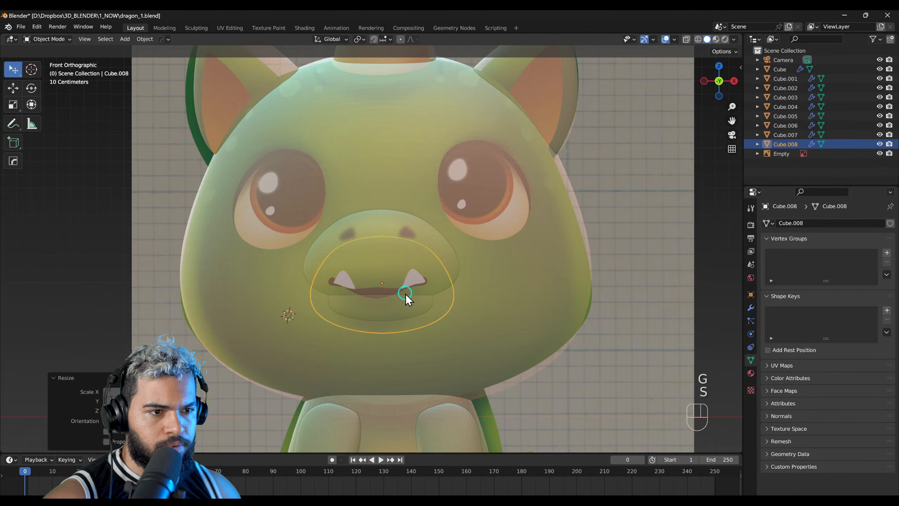
Step: Move the upper snout up along the Z axis until its lower edge meets the illustrated mouth line
left_click(407, 288)
key("s")
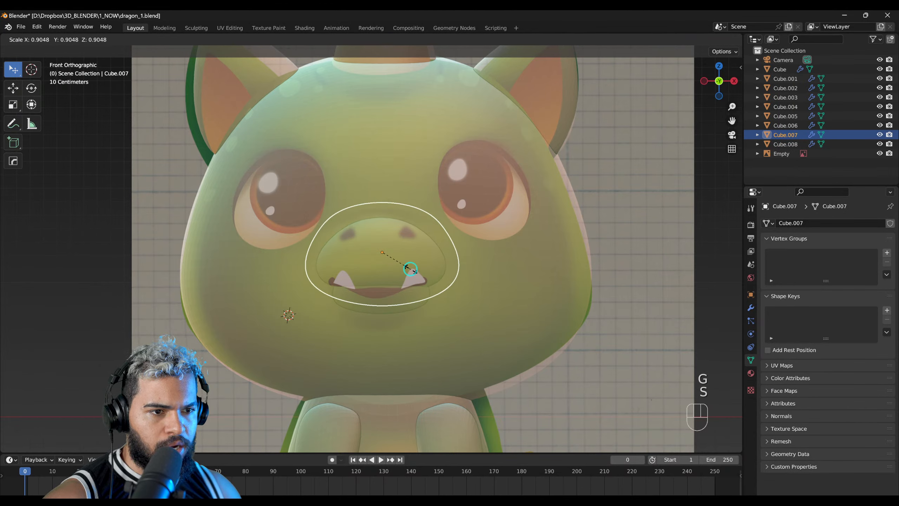
key("g")
key("z")
left_click(413, 275)
middle_click_drag(418, 291, 413, 314)
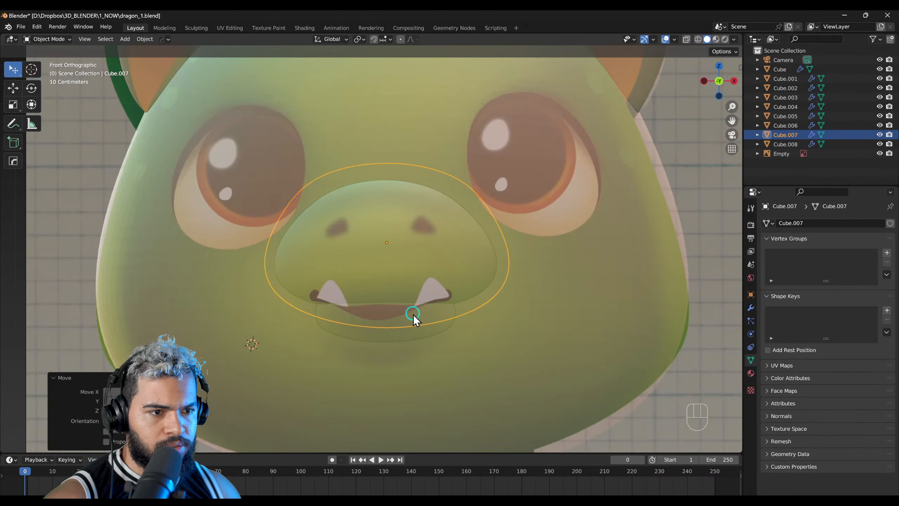
scroll(421, 314, "down", 2)
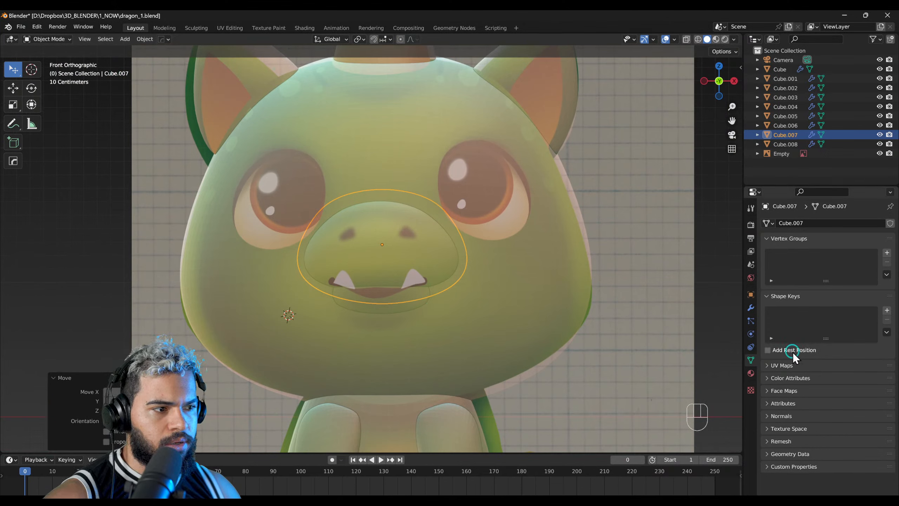
Step: Switch the reference image's depth away from Front so it sits behind the model, and select the head
left_click(751, 381)
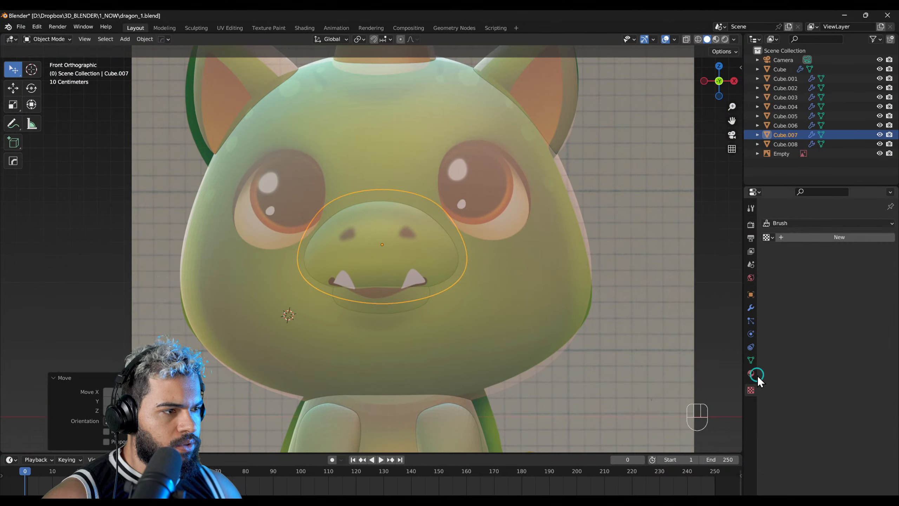
left_click(635, 342)
left_click(750, 334)
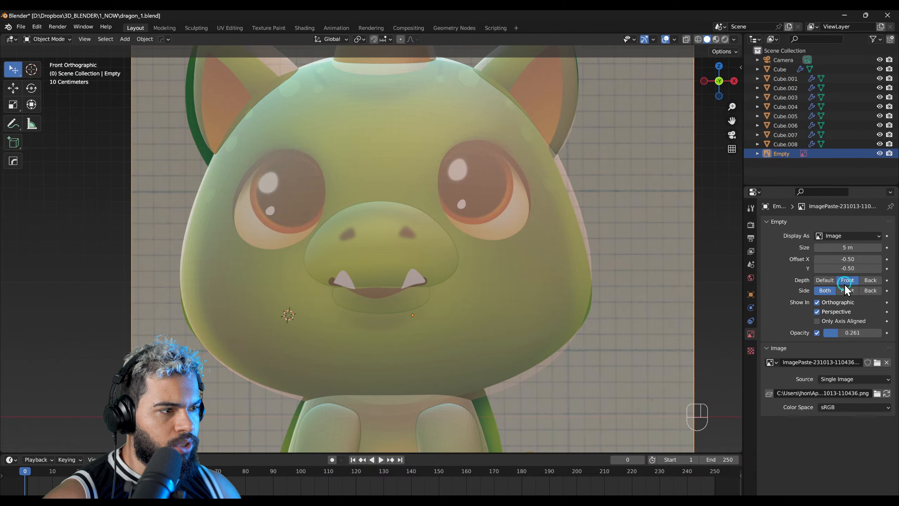
left_click(461, 299)
middle_click_drag(461, 299, 399, 302)
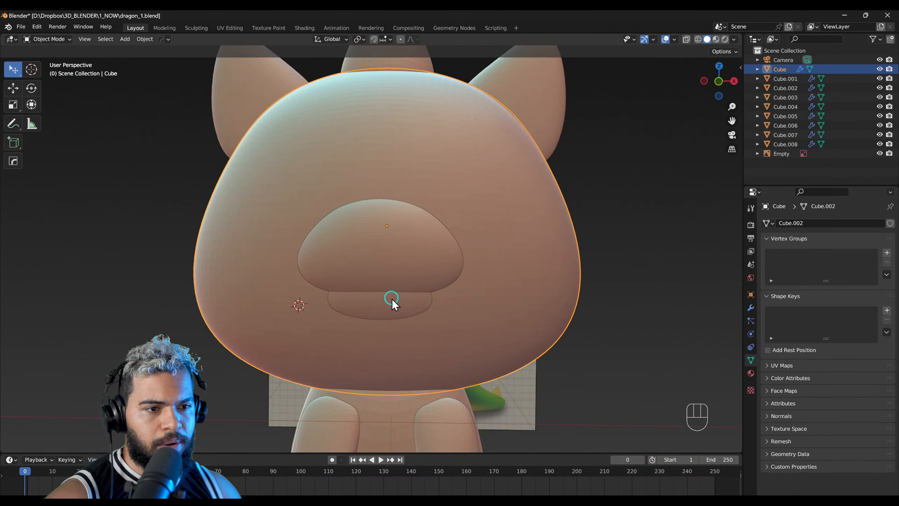
Step: Select the upper snout and put it into Sculpt Mode
key("KP_1")
left_click(401, 283)
key("F5")
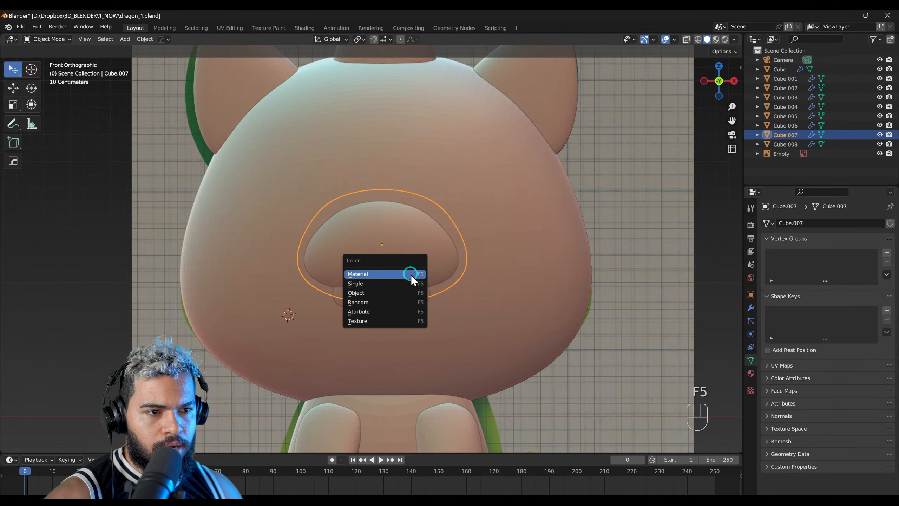
key("F4")
key("f")
left_click(393, 283)
scroll(405, 287, "up", 2)
key("f")
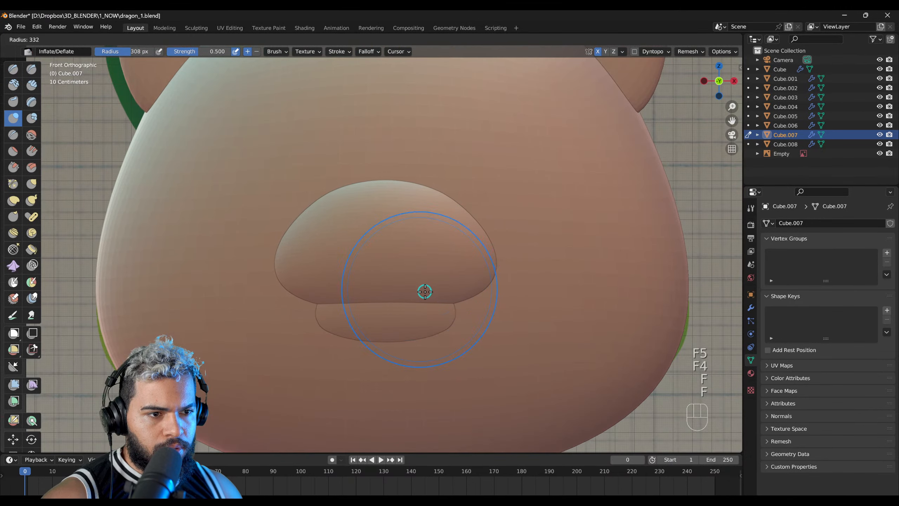
Step: Pull the upper snout's lower corners upward with the Grab brush so the underside curves
key("g")
key("f")
left_click(484, 294)
left_click_drag(482, 297, 479, 278)
left_click_drag(479, 280, 477, 270)
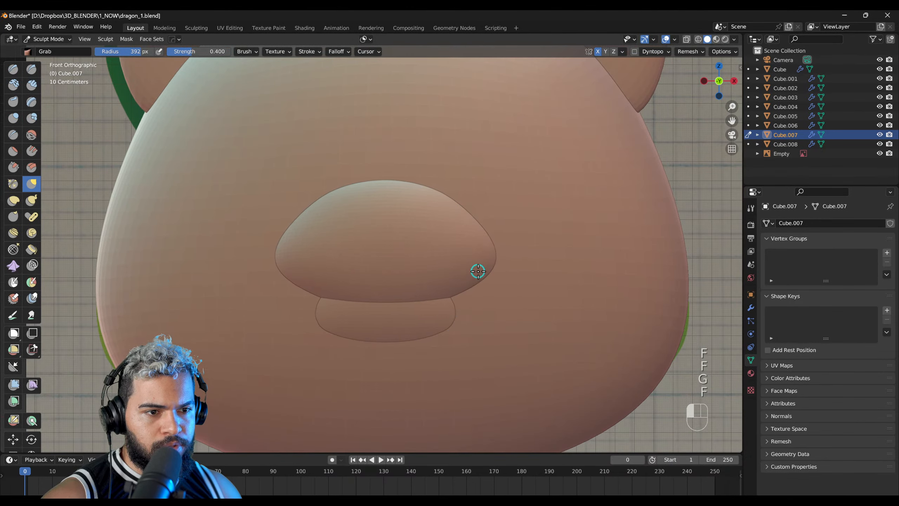
Step: Try pulling the upper snout's lower corners far down with a 499 px Grab brush, and undo the strokes
key("f")
left_click(484, 285)
left_click_drag(469, 268, 483, 456)
left_click_drag(476, 304, 489, 424)
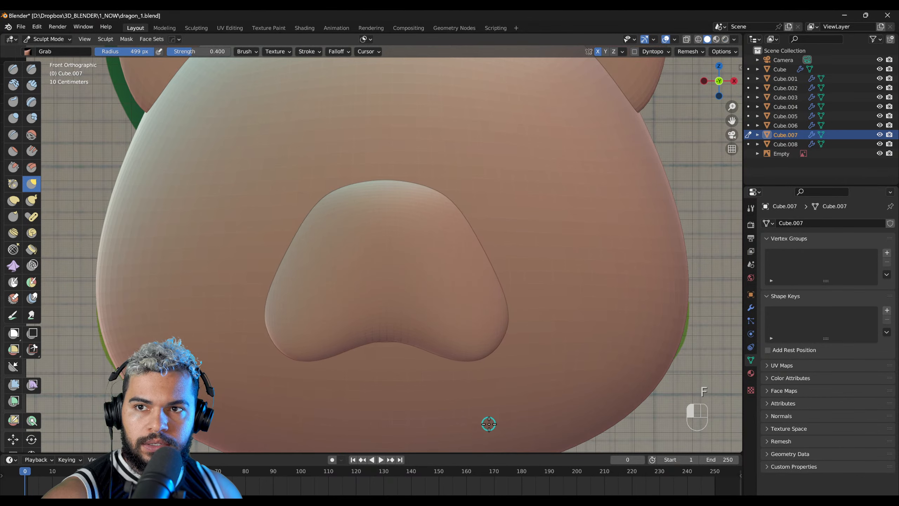
key("ctrl+z")
key("ctrl+z")
key("ctrl+z")
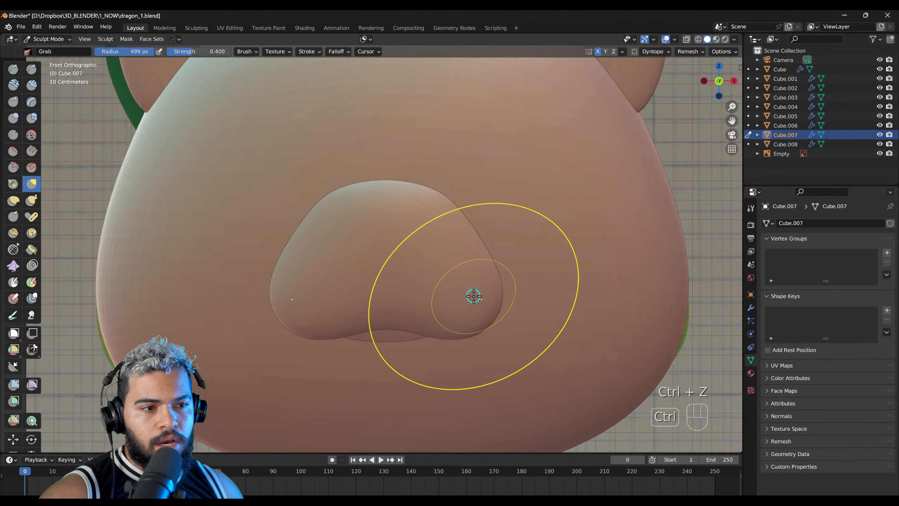
key("ctrl+z")
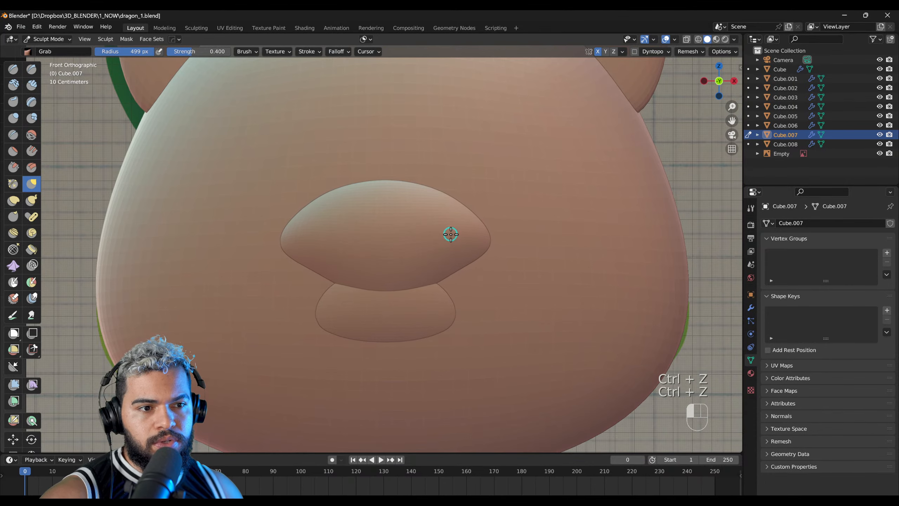
Step: Ease the upper snout's side corners downward and pull its front outward from the head with the Grab brush
mouse_move(456, 259)
middle_mouse_down()
mouse_move(347, 284)
mouse_move(312, 282)
mouse_move(442, 277)
middle_mouse_up()
scroll(441, 270, "up", 3)
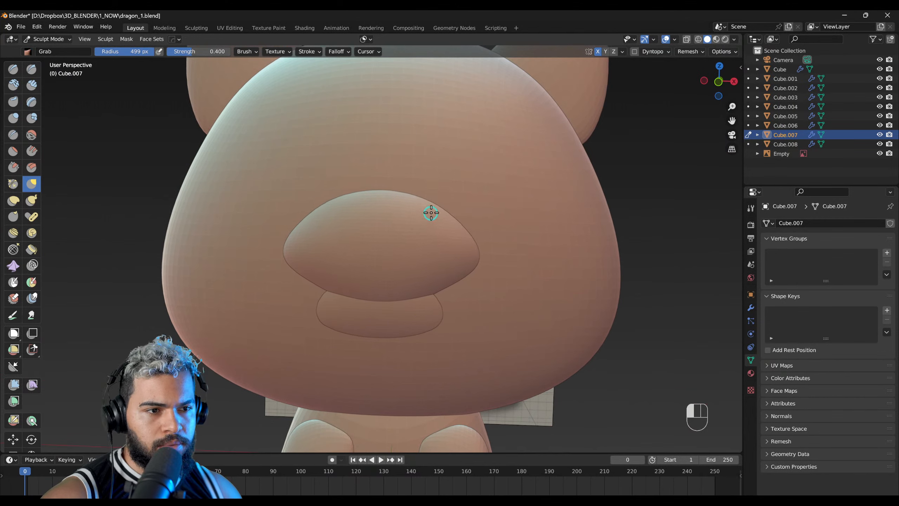
middle_click_drag(418, 201, 243, 224)
left_click_drag(266, 217, 251, 209)
key("f")
left_click(218, 219)
middle_click_drag(245, 226, 238, 229)
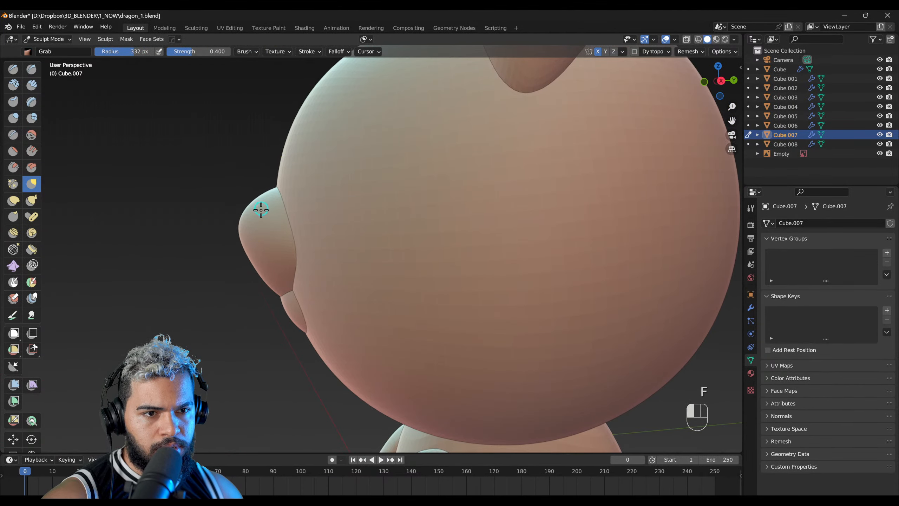
mouse_move(267, 204)
middle_mouse_down()
mouse_move(313, 209)
mouse_move(465, 291)
mouse_move(495, 235)
mouse_move(495, 247)
mouse_move(423, 270)
mouse_move(439, 237)
middle_mouse_up()
key("KP_1")
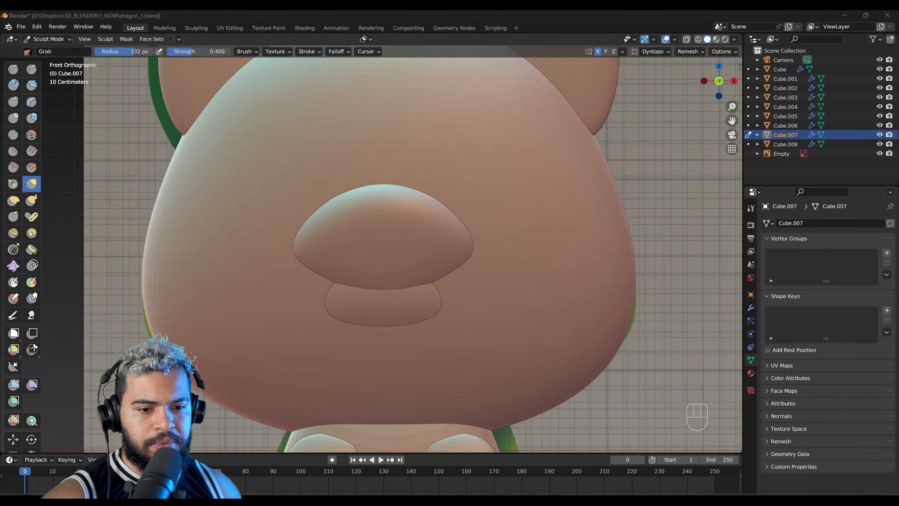
Step: Switch to Affinity Designer, set the DRAGON group's opacity to 100 %, and examine the illustrated muzzle up close
key("alt+Tab")
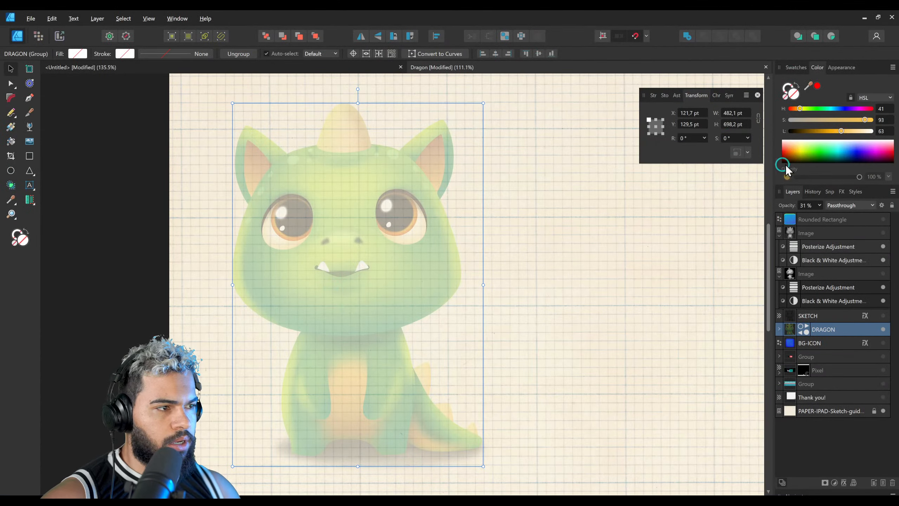
left_click_drag(825, 216, 890, 215)
left_click_drag(289, 249, 478, 235)
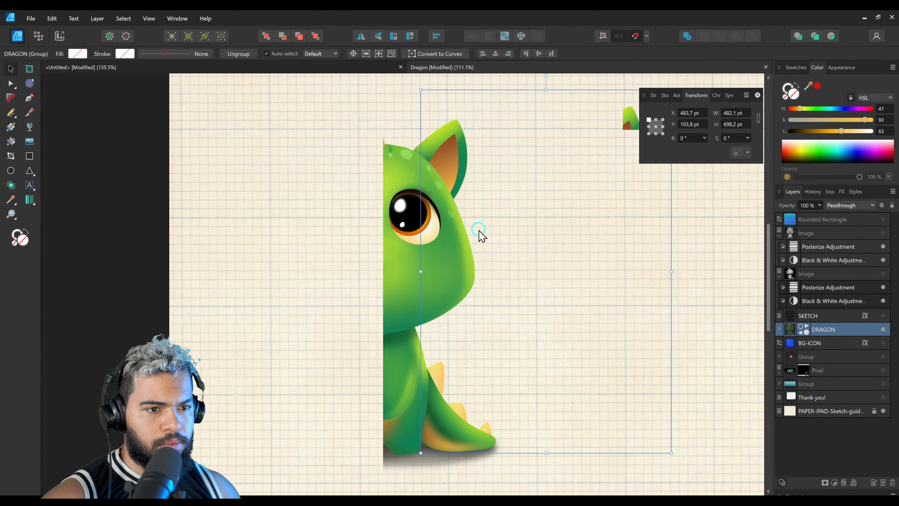
key("ctrl+z")
key("z")
left_click_drag(343, 251, 434, 239)
middle_click_drag(400, 246, 415, 271)
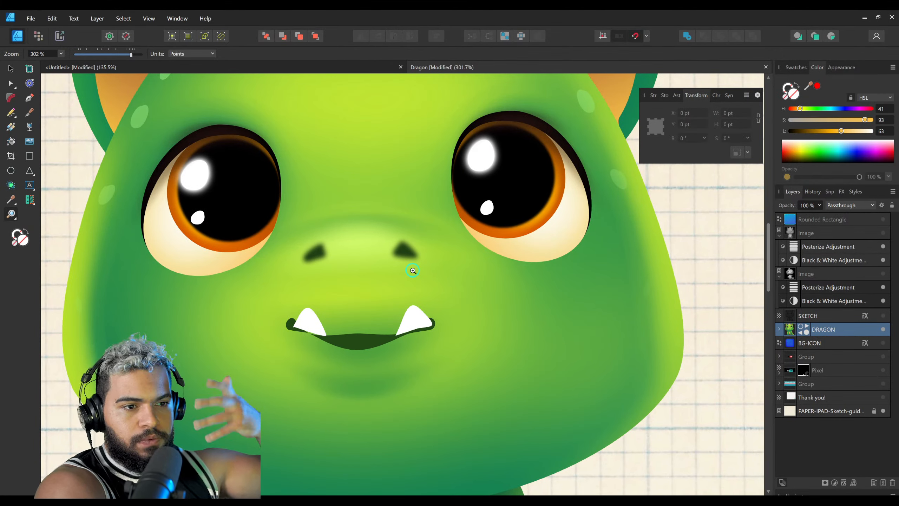
Step: Draw an ellipse about 202 by 185 pt beside the dragon and place an overlapping copy up and to its right
left_click_drag(413, 270, 91, 207)
left_click(10, 171)
left_click_drag(476, 258, 626, 395)
left_click_drag(484, 279, 475, 289)
left_click_drag(497, 320, 590, 253, "ctrl")
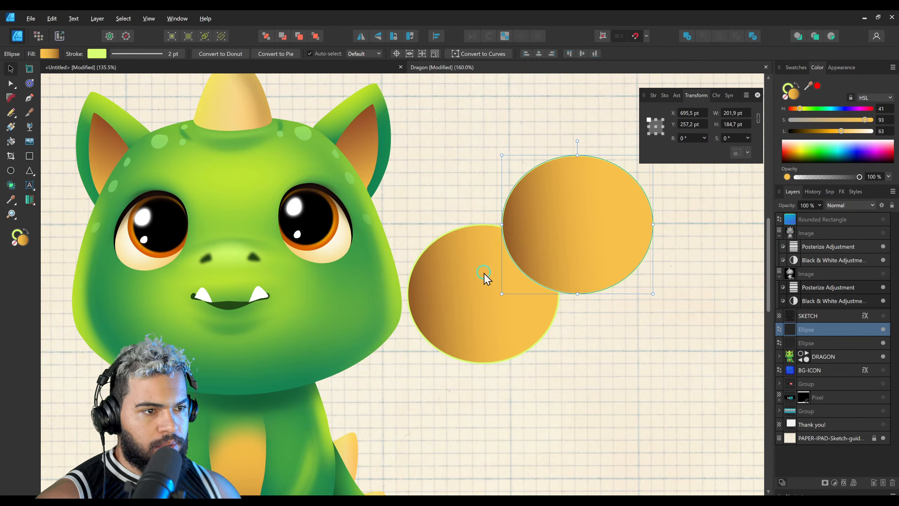
Step: Replace the upper ellipse's gradient with a solid green fill at hue 119
key("g")
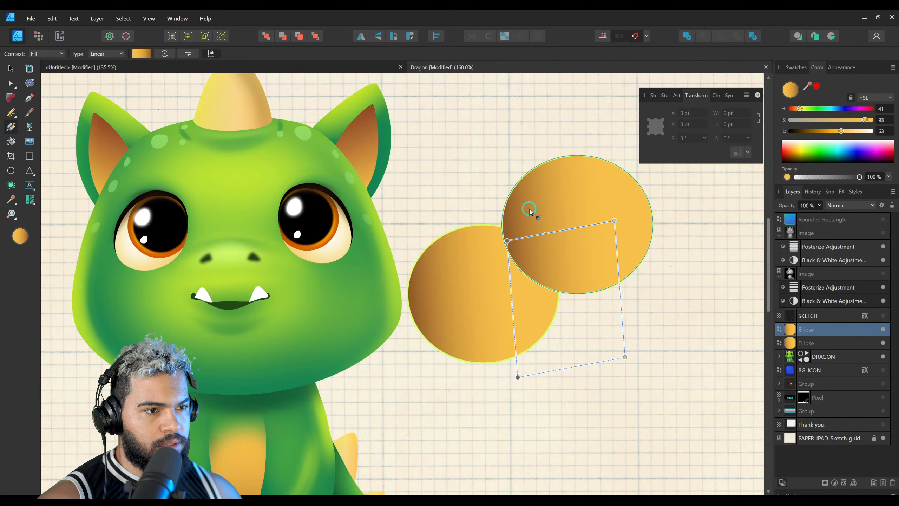
left_click(817, 109)
left_click(818, 131)
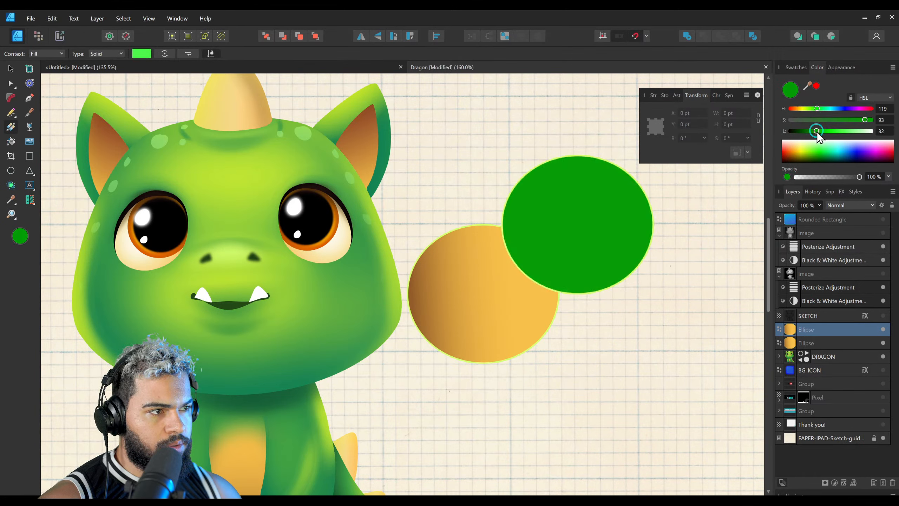
Step: Fill the lower ellipse with solid green at hue 114, saturation 93 and lightness 35
key("v")
left_click(488, 277)
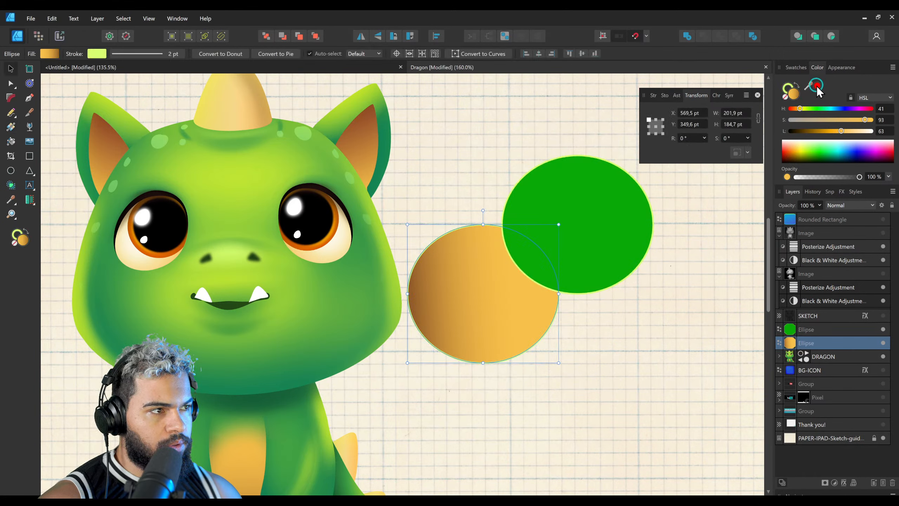
left_click(821, 133)
key("ctrl+z")
left_click(794, 95)
left_click(817, 110)
left_click(817, 131)
left_click(818, 131)
left_click_drag(493, 275, 507, 281)
Step: Apply an elliptical gradient fill to the lower ellipse, running from its upper left toward its lower right
key("z")
left_click(505, 266)
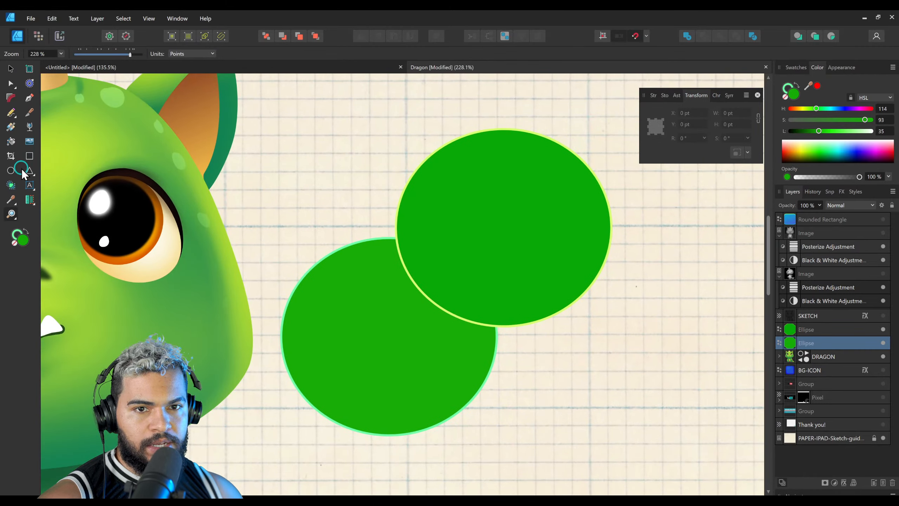
left_click(12, 170)
key("g")
left_click_drag(323, 273, 406, 392)
left_click(100, 57)
left_click(103, 80)
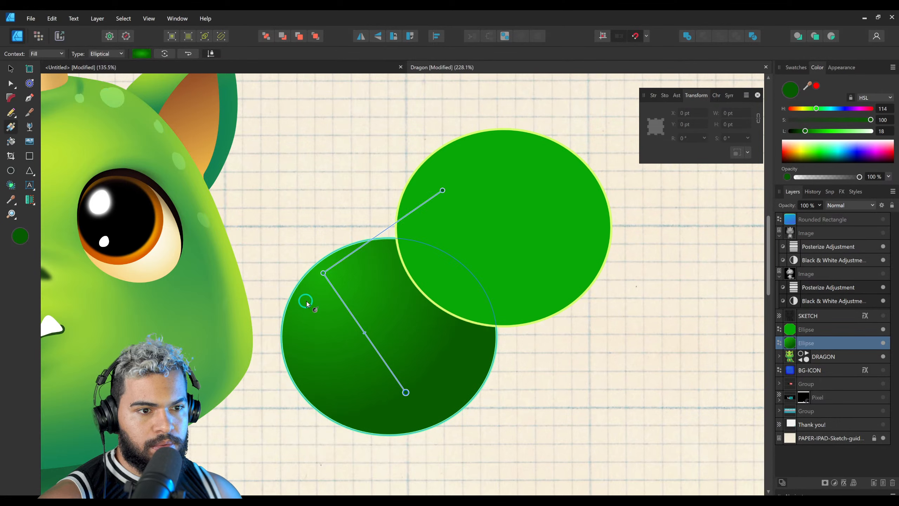
Step: Reverse the lower ellipse's gradient and set its highlight colour to hue 77, saturation 100 and lightness 55
left_click_drag(799, 115, 815, 131)
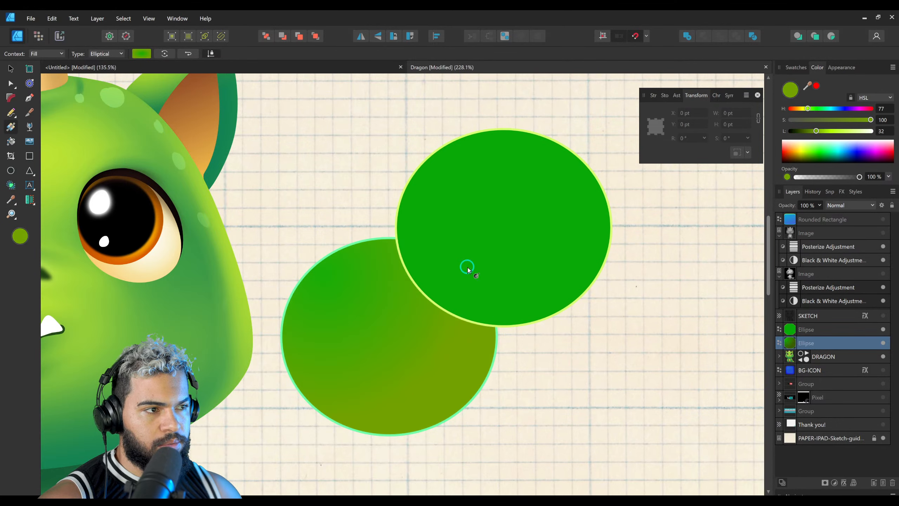
left_click_drag(253, 134, 314, 236)
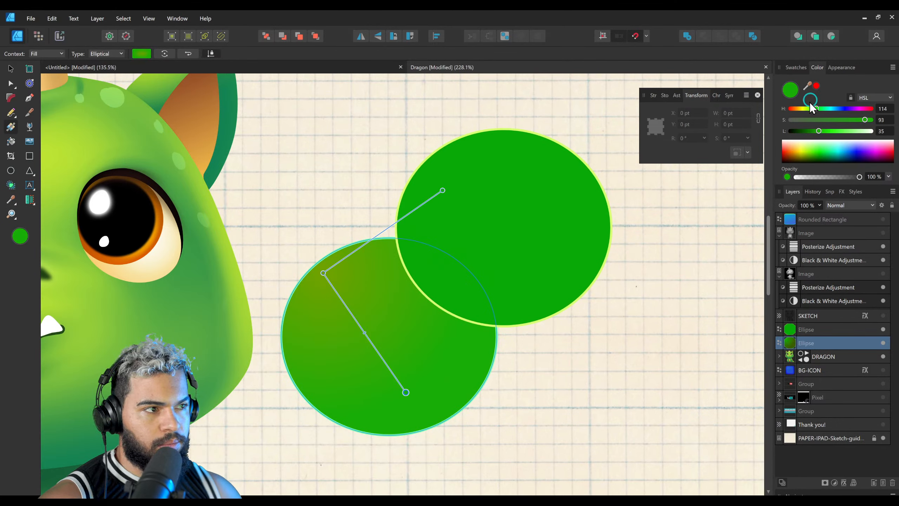
left_click_drag(832, 132, 835, 132)
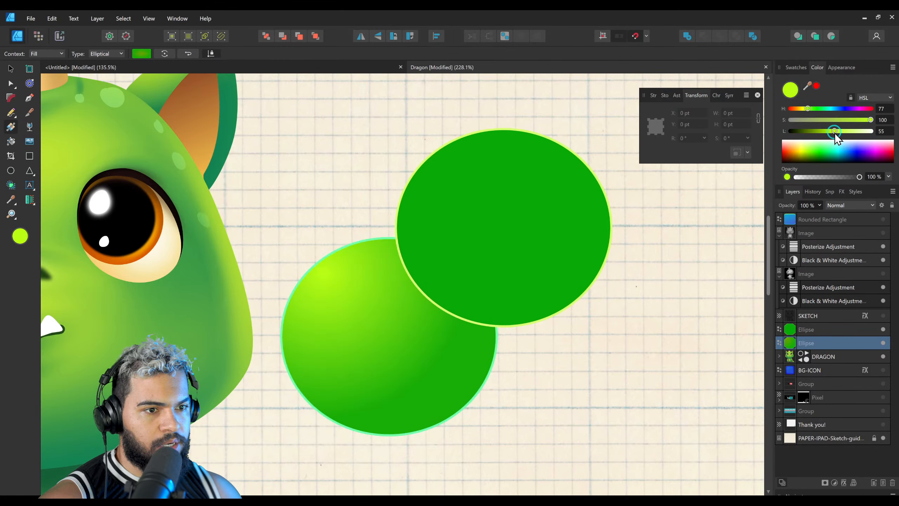
Step: Copy the lower ellipse's style onto the upper ellipse
key("v")
key("ctrl+c")
left_click(471, 238)
key("ctrl+shift+v")
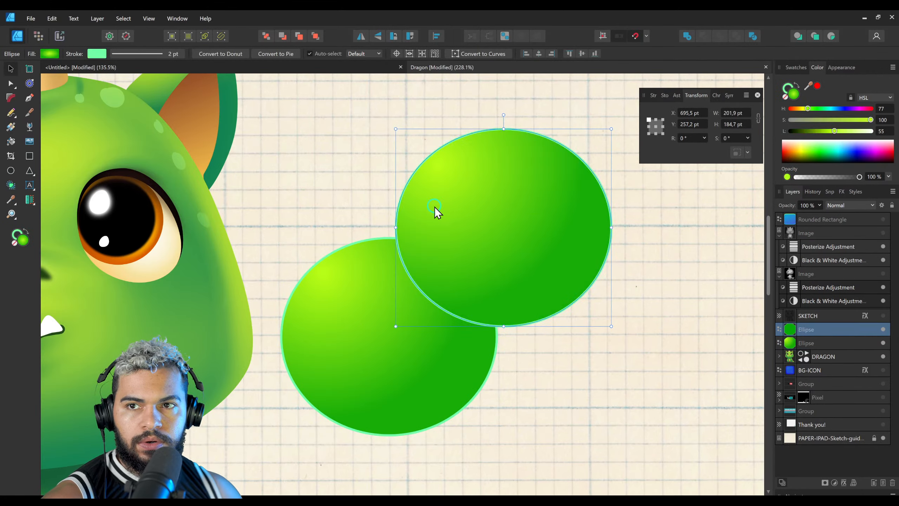
key("g")
Step: Draw a freehand shape about 40 by 53 pt in the notch between the ellipses and fill it dark green, hue 106, lightness 19
key("n")
scroll(395, 237, "up", 3, "ctrl")
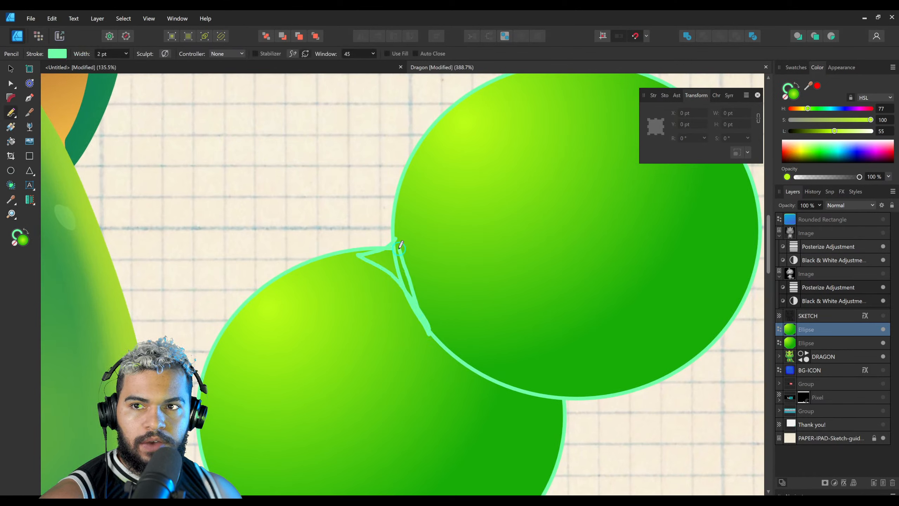
key("v")
left_click_drag(820, 130, 813, 131)
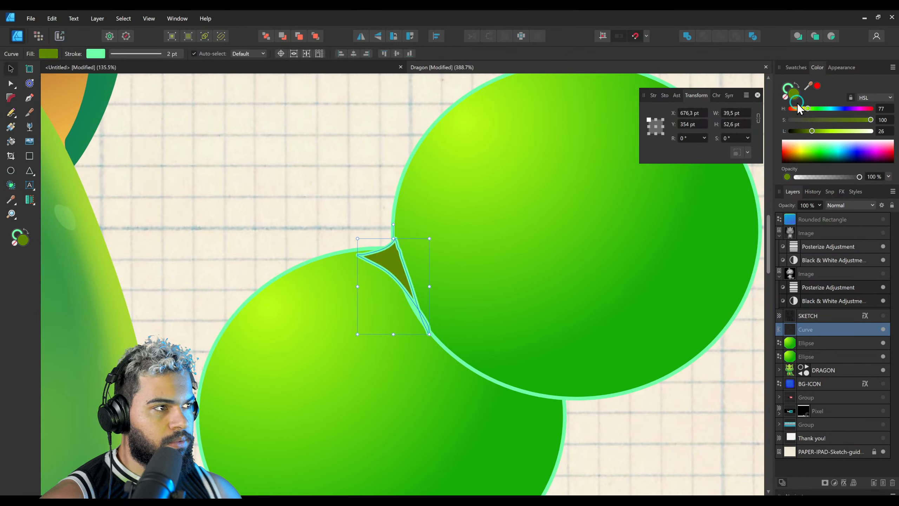
left_click(814, 109)
left_click(806, 133)
key("z")
left_click_drag(428, 262, 477, 265)
mouse_move(384, 272)
left_mouse_down()
mouse_move(408, 254)
mouse_move(432, 255)
mouse_move(374, 275)
left_mouse_up()
key("ctrl+1")
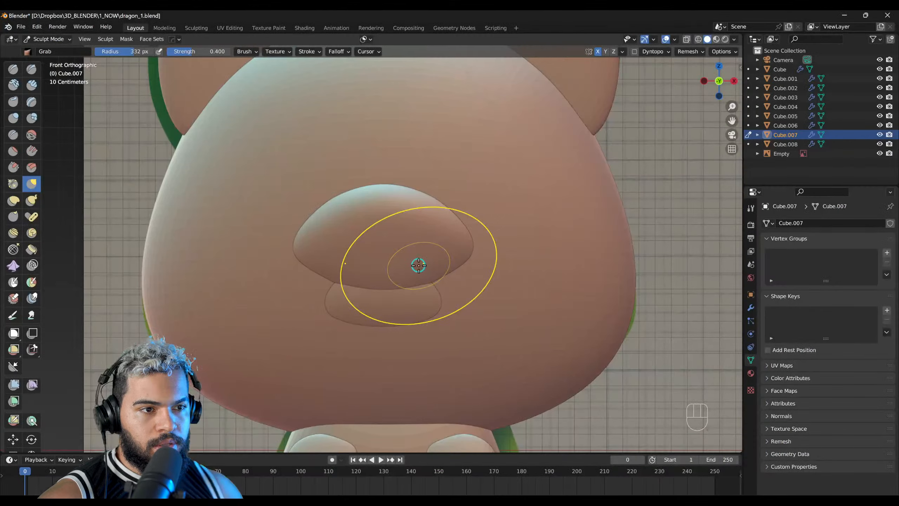
Step: Switch back to Blender and reshape the upper snout into a rounder, narrower outline with the Grab brush
mouse_move(417, 263)
left_mouse_down()
mouse_move(396, 247)
mouse_move(377, 185)
left_mouse_up()
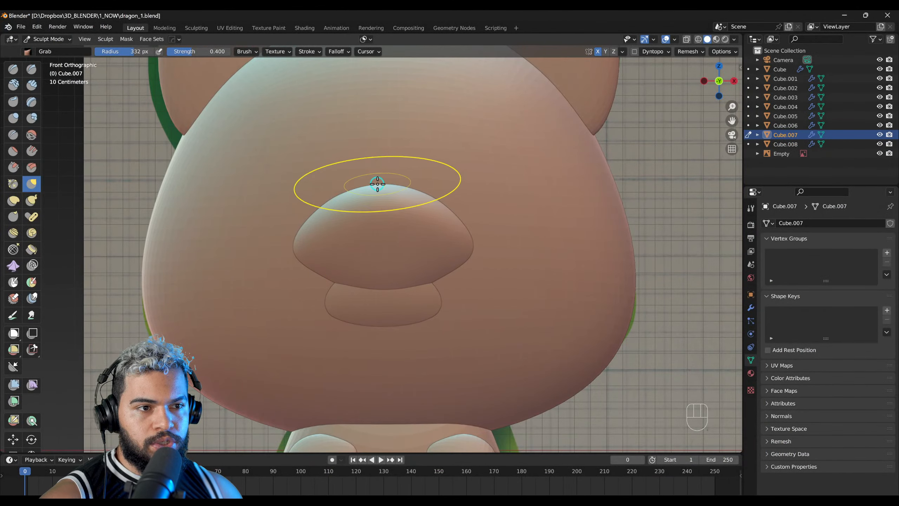
middle_click_drag(387, 183, 381, 263, "shift")
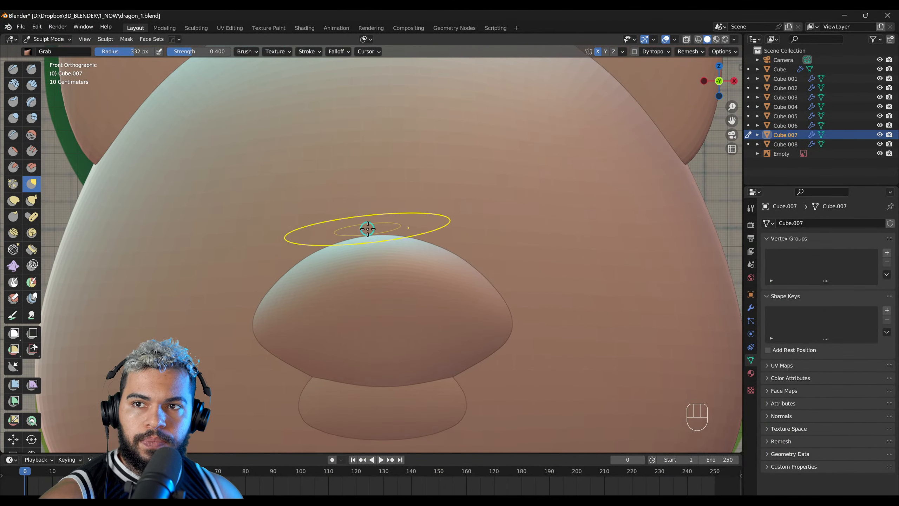
scroll(381, 241, "down", 2)
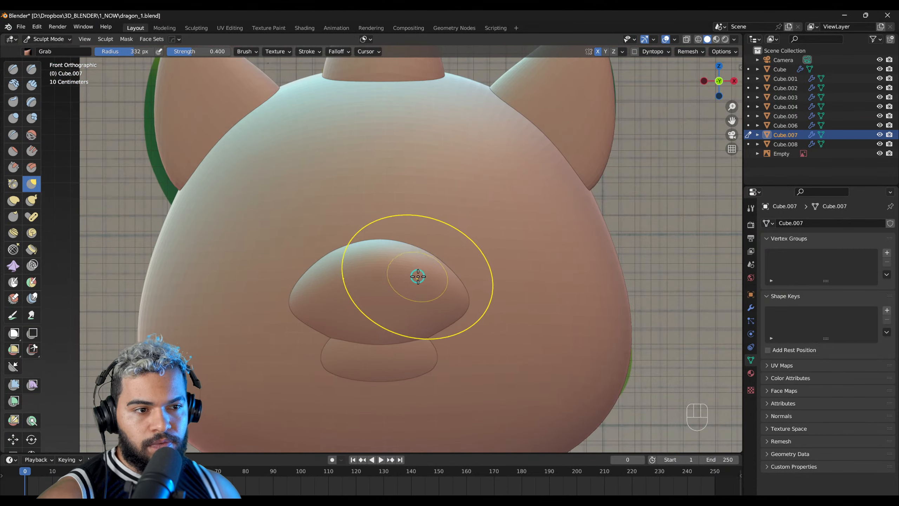
middle_click_drag(417, 277, 420, 249, "shift")
key("alt+q")
key("f")
left_click(450, 250)
left_click_drag(443, 245, 441, 237)
Step: Switch sculpting to the lower jaw, raise its lower edge with the Grab brush, and check the illustrated mouth in Affinity Designer
key("f")
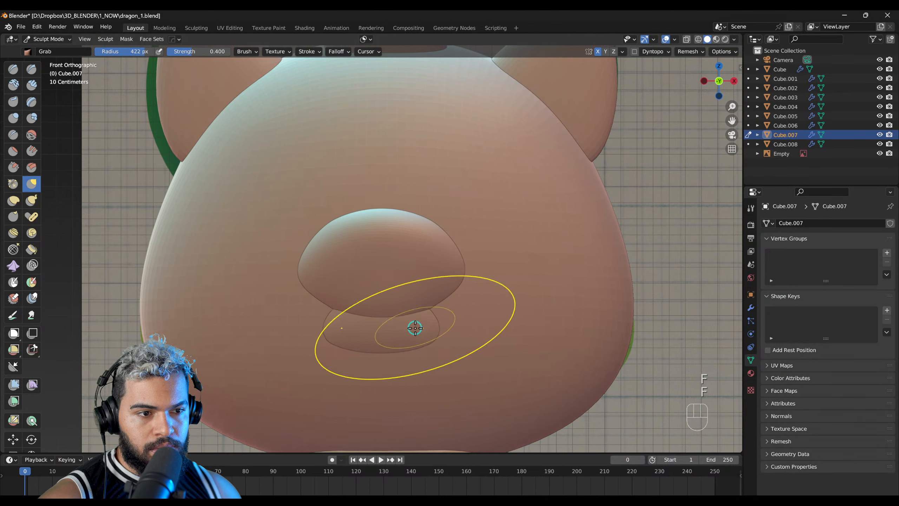
key("alt+q")
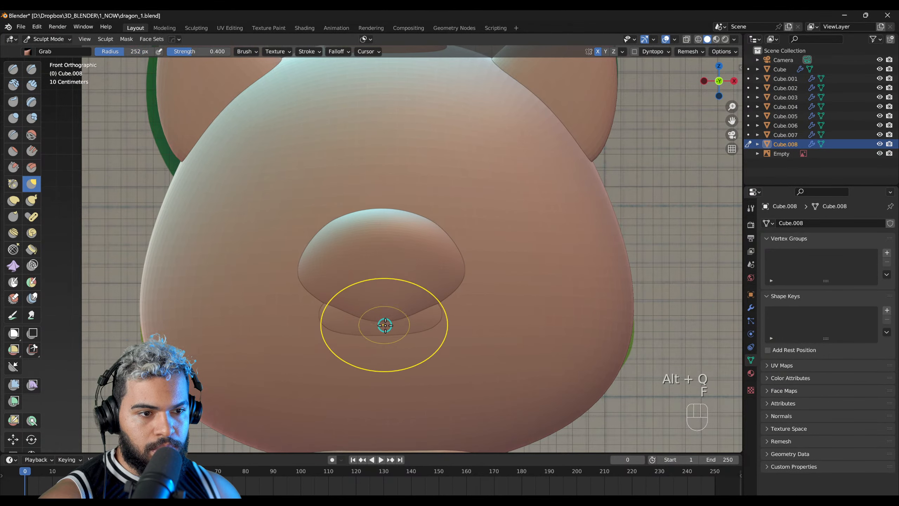
key("alt+Tab")
left_click_drag(308, 314, 330, 285)
middle_click_drag(285, 281, 331, 285)
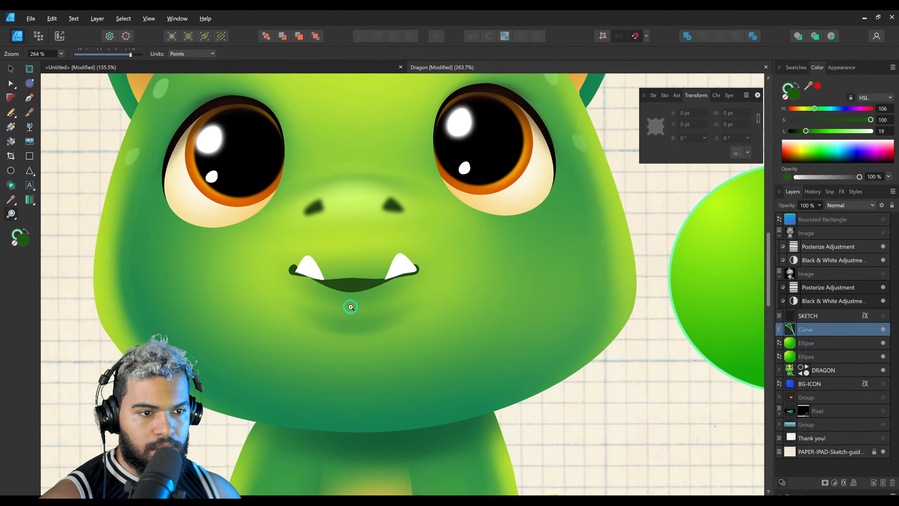
left_click_drag(344, 322, 398, 320)
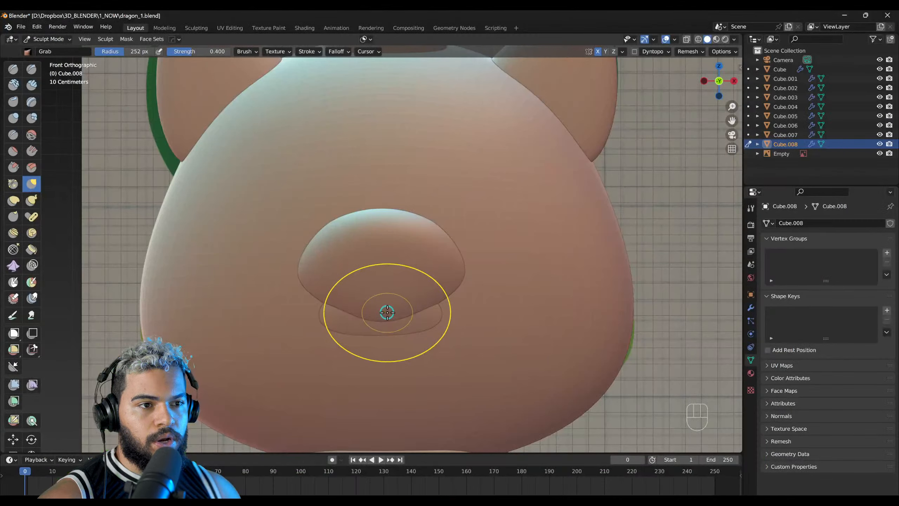
Step: Switch back to Blender and pull the lower jaw forward from the head with a 229 px Grab brush
mouse_move(385, 311)
left_mouse_down()
mouse_move(381, 352)
mouse_move(425, 324)
mouse_move(434, 300)
mouse_move(424, 323)
mouse_move(399, 336)
mouse_move(417, 320)
left_mouse_up()
key("f")
left_click(393, 333)
middle_click_drag(421, 307, 295, 281)
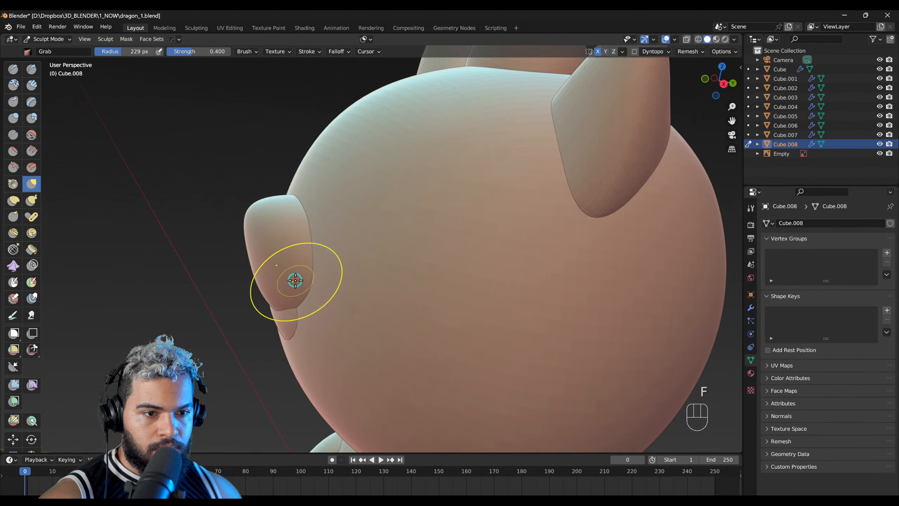
middle_click_drag(267, 320, 509, 233)
mouse_move(251, 302)
middle_mouse_down("shift")
mouse_move(351, 290)
mouse_move(365, 265)
middle_mouse_up("shift")
Step: Pull the lower jaw's front edge outward in side view with the Grab brush, enlarging the brush radius to 356 px
scroll(352, 289, "up", 3)
mouse_move(371, 290)
left_mouse_down()
mouse_move(365, 273)
mouse_move(361, 292)
left_mouse_up()
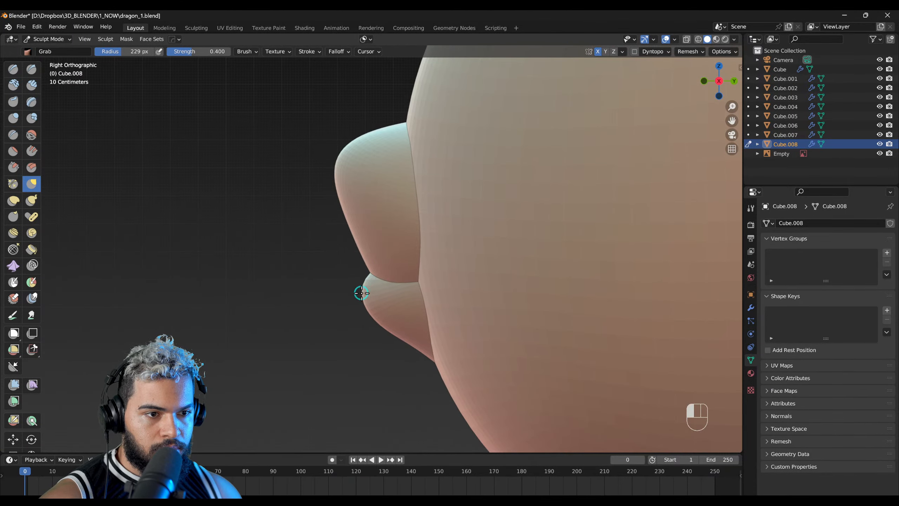
key("f")
left_click(407, 351)
key("f")
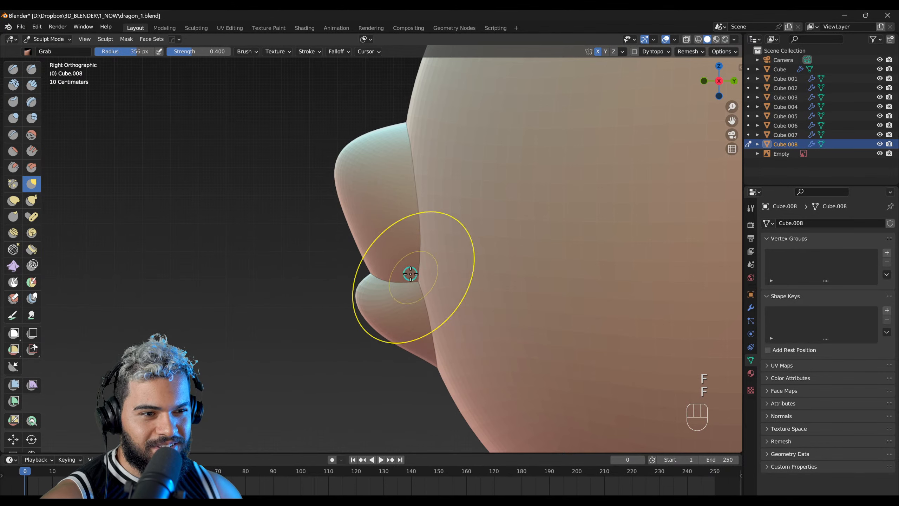
left_click(426, 309)
mouse_move(422, 315)
middle_mouse_down()
mouse_move(532, 301)
mouse_move(450, 288)
mouse_move(428, 267)
mouse_move(375, 307)
mouse_move(383, 236)
mouse_move(375, 261)
mouse_move(315, 257)
mouse_move(303, 321)
mouse_move(462, 115)
mouse_move(241, 209)
mouse_move(387, 318)
mouse_move(437, 305)
middle_mouse_up()
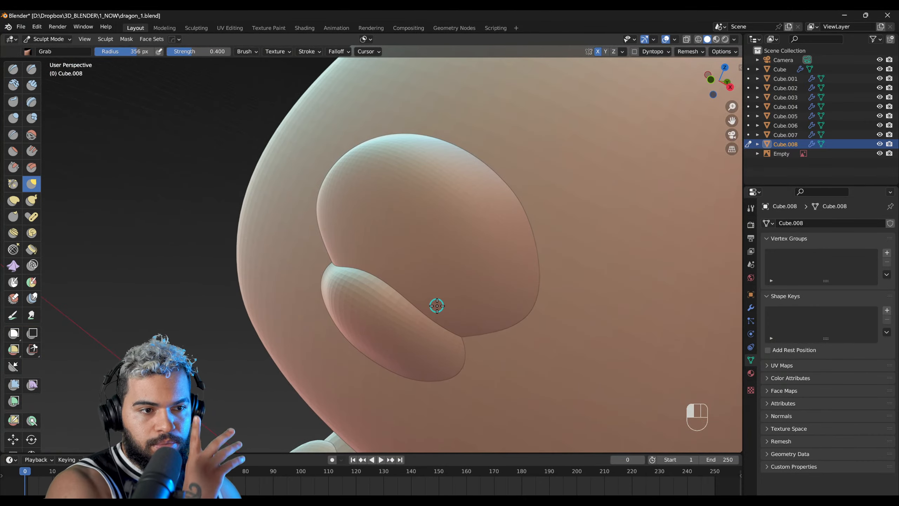
Step: Switch sculpting to the upper snout and round out its side profile with the Grab brush at a 500 px radius
left_click_drag(437, 305, 397, 305)
mouse_move(372, 295)
right_mouse_down()
mouse_move(320, 302)
mouse_move(375, 239)
mouse_move(481, 185)
right_mouse_up()
key("alt+q")
key("f")
left_click(385, 226)
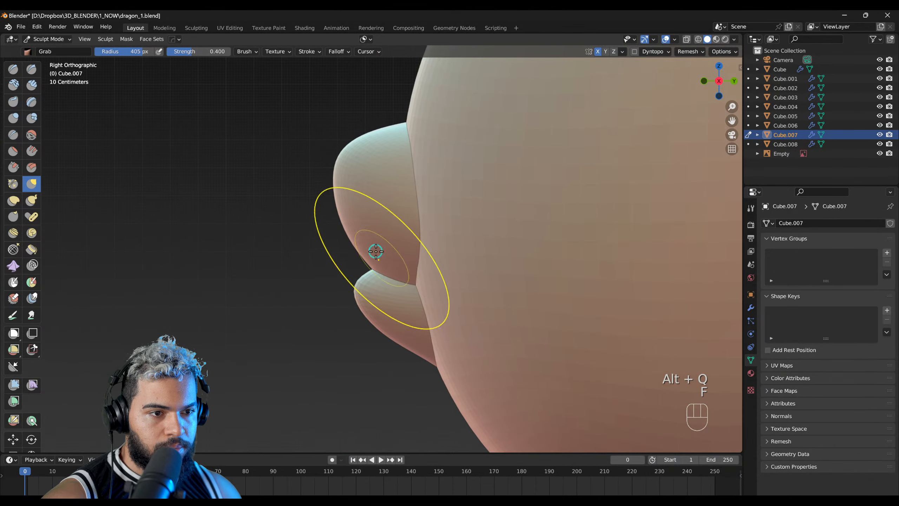
key("f")
left_click(352, 154)
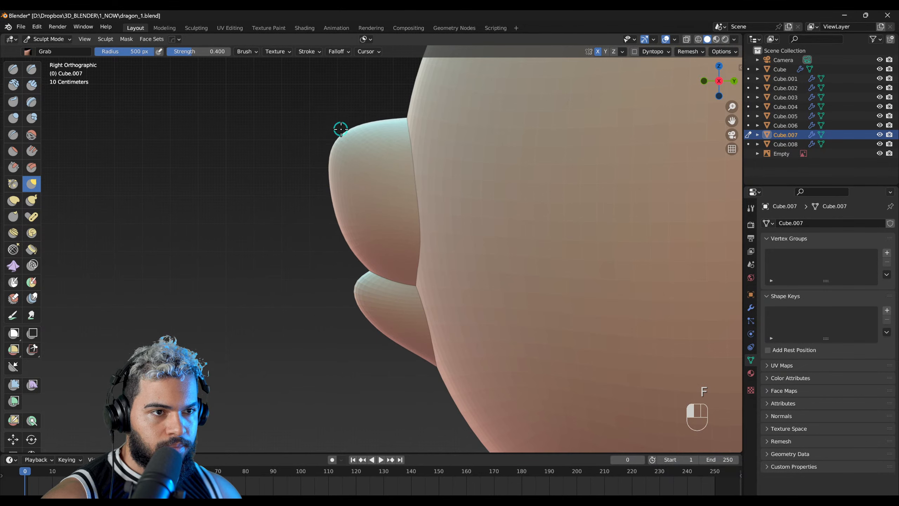
left_click_drag(400, 127, 403, 167)
Step: Inspect the muzzle from the front and return to Object Mode with the lower jaw selected
right_click_drag(414, 259, 518, 295)
scroll(518, 295, "down", 3)
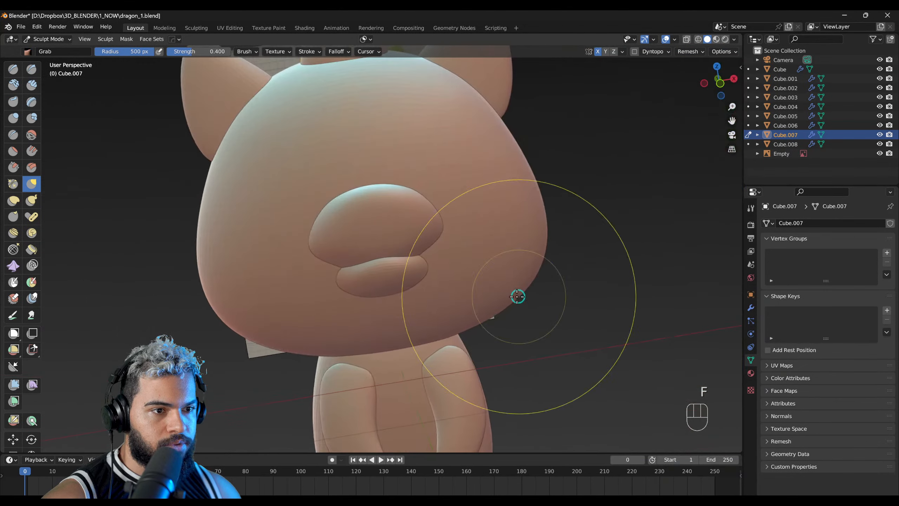
scroll(461, 294, "up", 3)
scroll(442, 292, "up", 1)
mouse_move(407, 288)
right_mouse_down()
mouse_move(424, 285)
mouse_move(393, 283)
mouse_move(482, 287)
mouse_move(378, 293)
mouse_move(408, 267)
right_mouse_up()
key("F2")
left_click(409, 284)
scroll(481, 288, "down", 4)
scroll(408, 267, "up", 3)
key("shift+a")
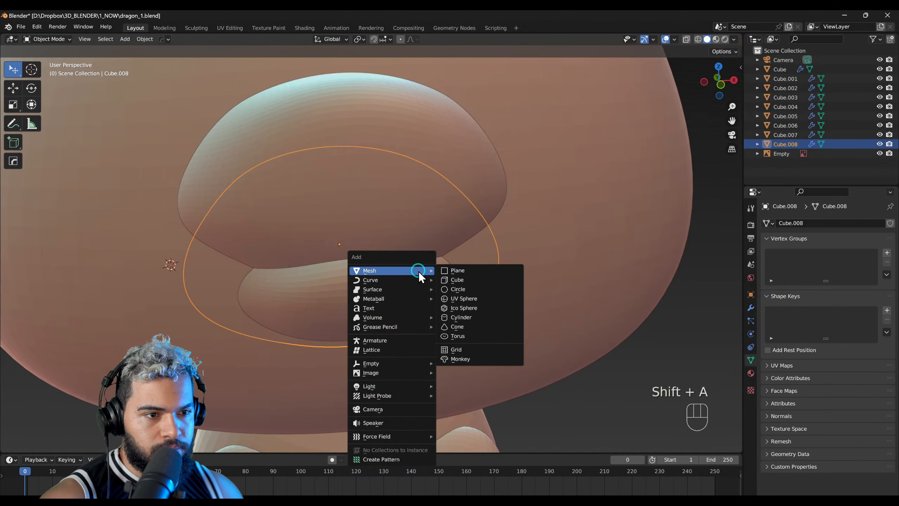
left_click(460, 282)
key("s")
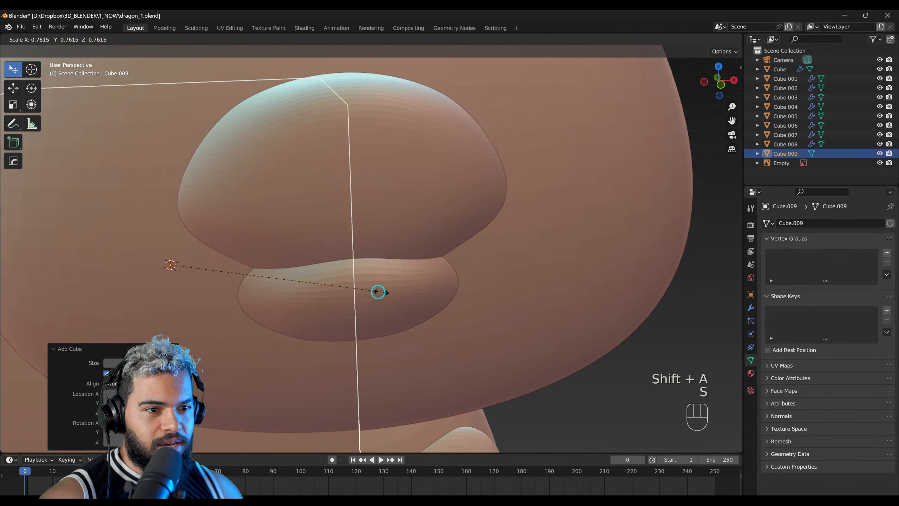
left_click(381, 293)
scroll(340, 283, "down", 3)
key("g")
left_click(470, 265)
key("s")
left_click(399, 261)
key("g")
left_click(412, 261)
right_click_drag(413, 260, 285, 284)
scroll(485, 258, "up", 2)
key("g")
left_click(534, 271)
key("g")
left_click(324, 255)
right_click_drag(524, 268, 450, 281)
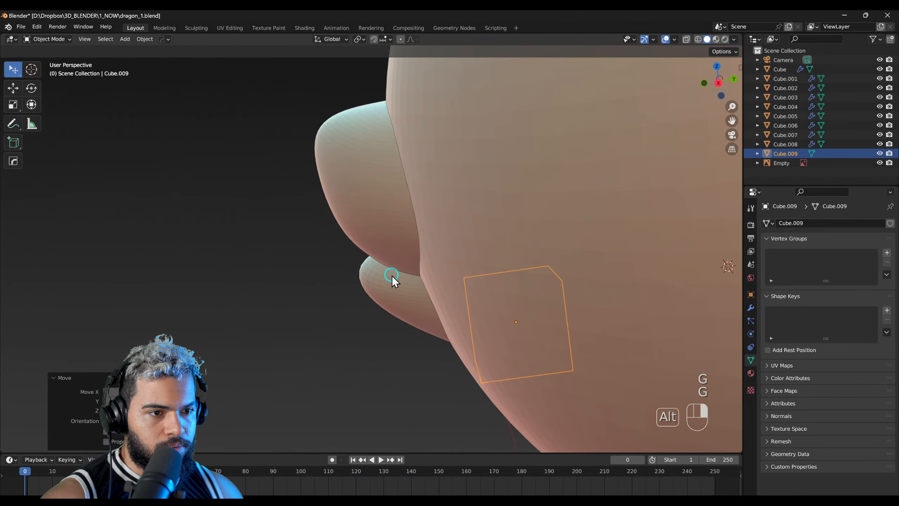
key("ctrl+z")
key("ctrl+z")
middle_click_drag(381, 270, 451, 289)
key("ctrl+z")
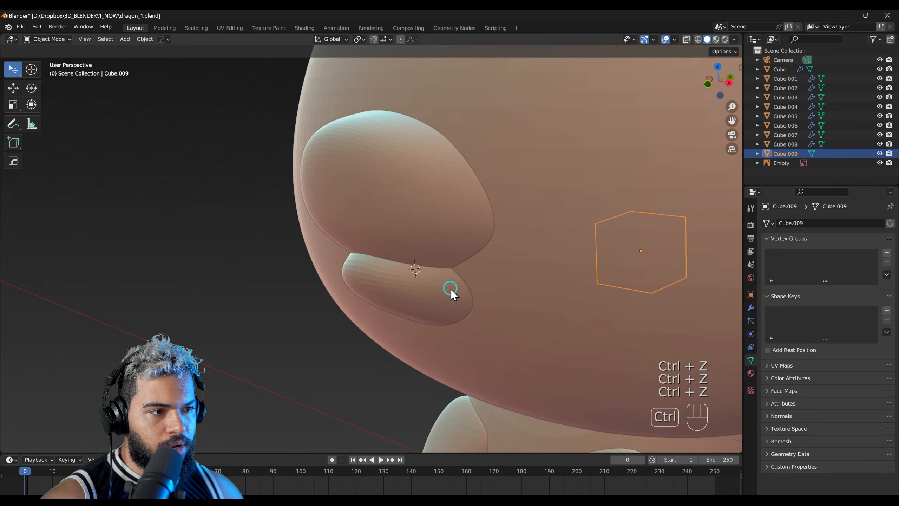
key("ctrl+z")
key("ctrl+z")
key("ctrl+z")
key("ctrl+z")
key("ctrl+z")
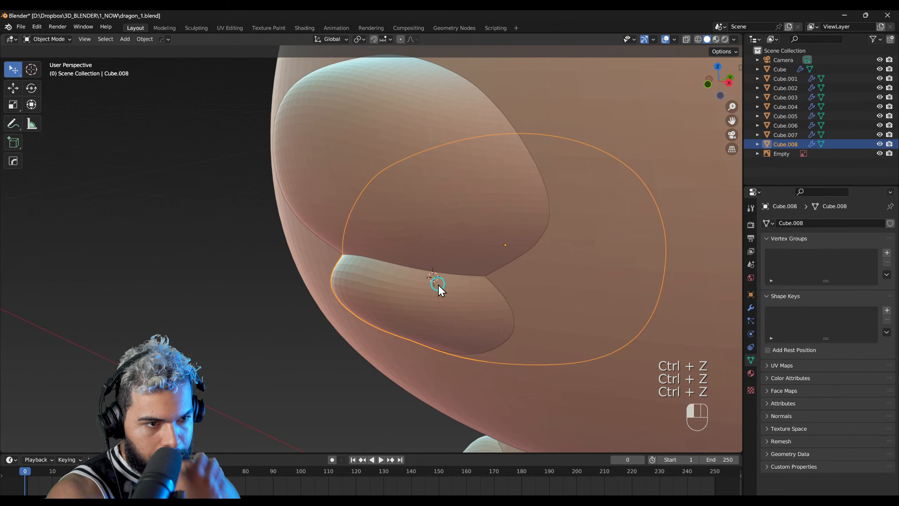
Step: Place the 3D cursor on the lower jaw just under the upper snout, add a cube there and scale it down to fang size
mouse_move(450, 285)
middle_mouse_down()
mouse_move(414, 299)
mouse_move(449, 291)
middle_mouse_up()
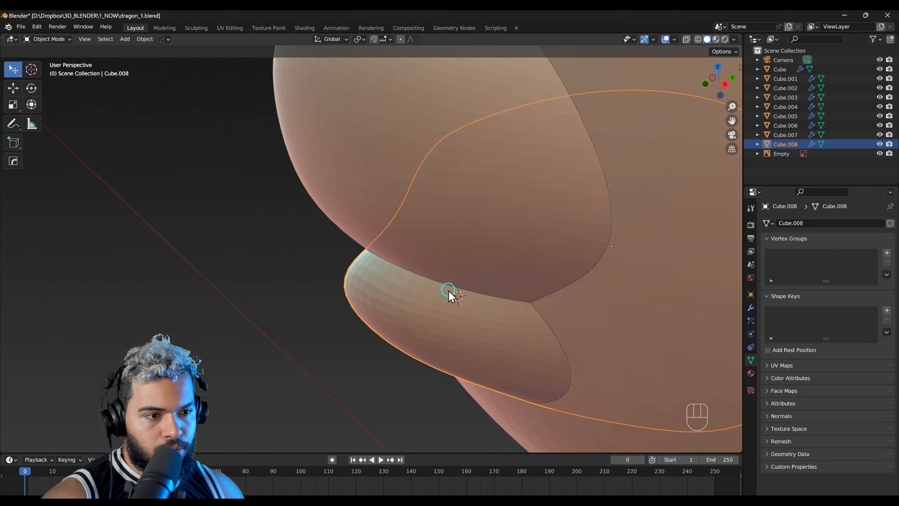
right_click(457, 293, "shift")
right_click(475, 298, "shift")
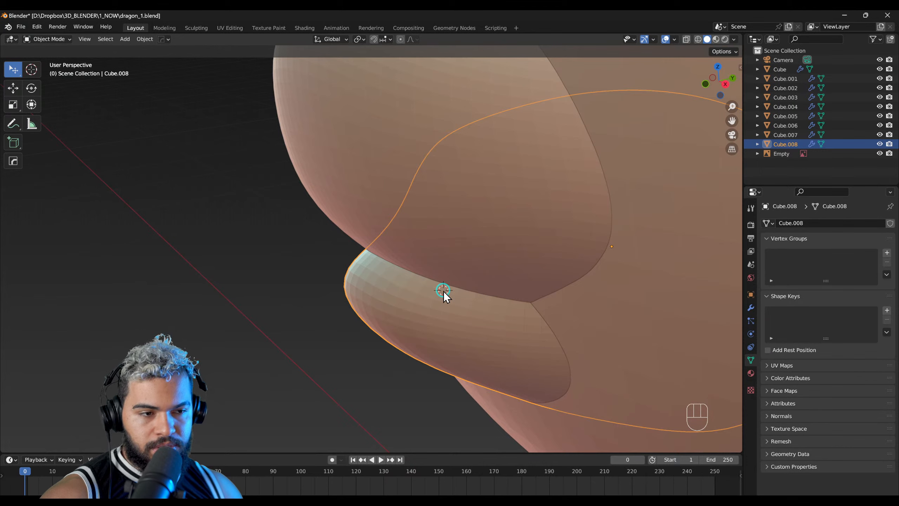
key("shift+a")
mouse_move(443, 291)
left_click(478, 299)
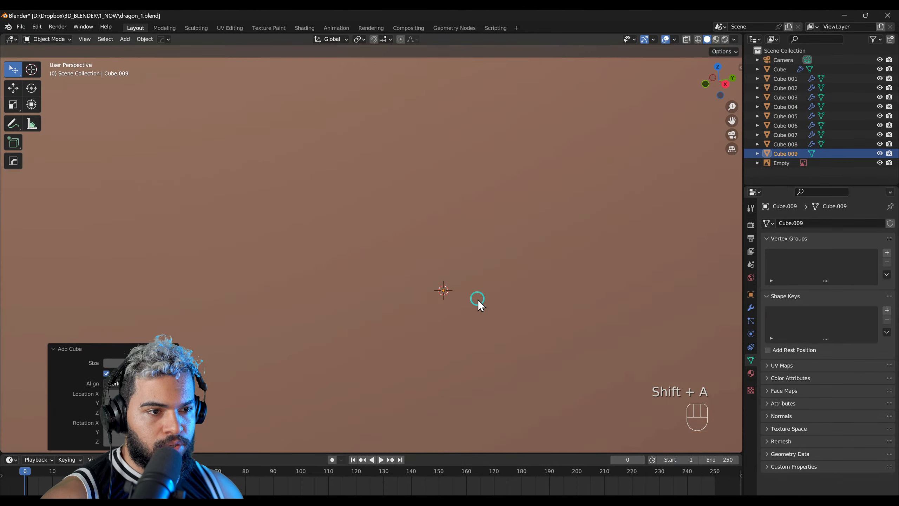
key("s")
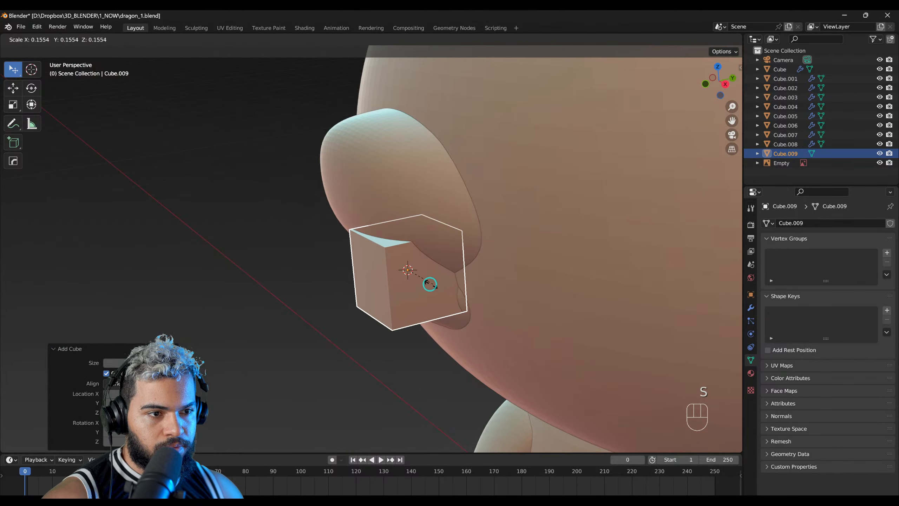
left_click(418, 283)
scroll(425, 284, "up", 5)
key("s")
left_click(476, 304)
Step: Give the small cube a level 2 subdivision surface and move it toward the corner of the mouth
middle_click_drag(478, 304, 515, 302)
key("ctrl+2")
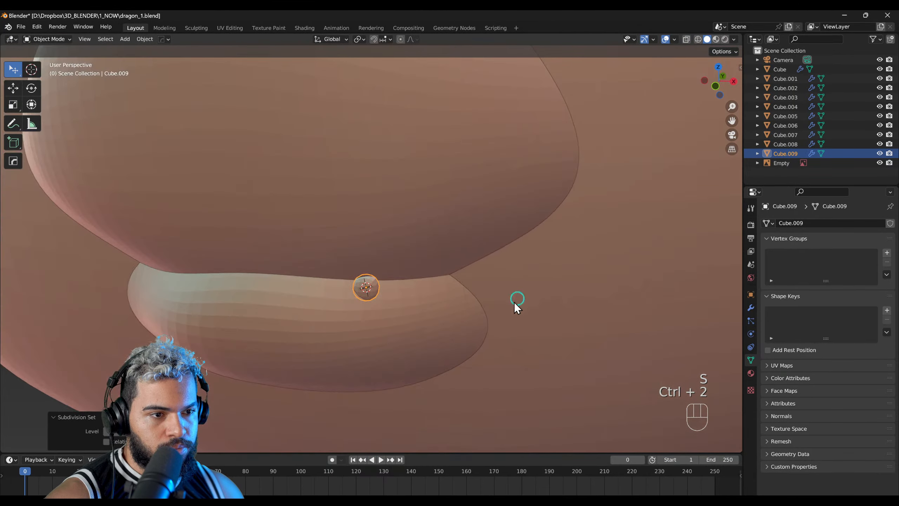
middle_click_drag(350, 310, 305, 275)
key("g")
left_click(411, 305)
Step: Edit the rounded cube's mesh, raising its top face and extruding it upward to start the fang
scroll(410, 305, "up", 2)
key("F3")
left_click(411, 263)
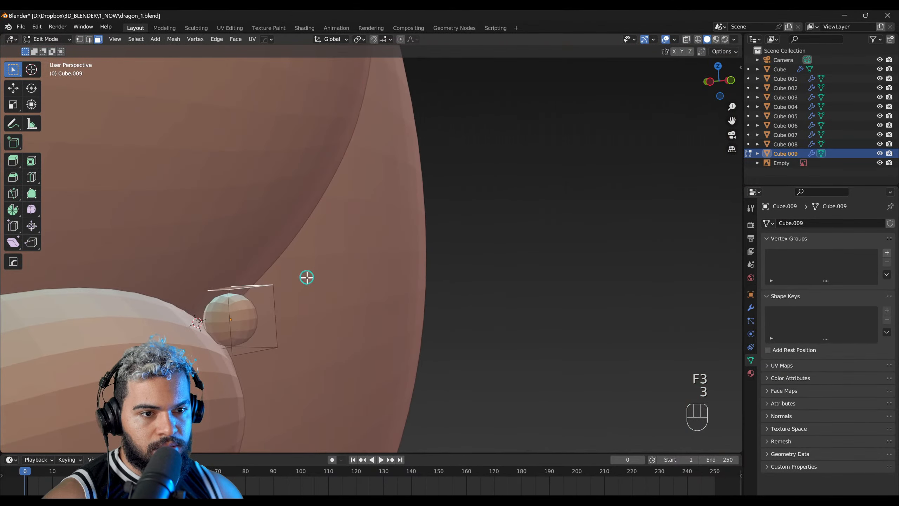
key("g")
left_click(339, 258)
key("e")
left_click(353, 227)
Step: Move the extruded top face higher and shrink it to form the fang's pointed tip
key("g")
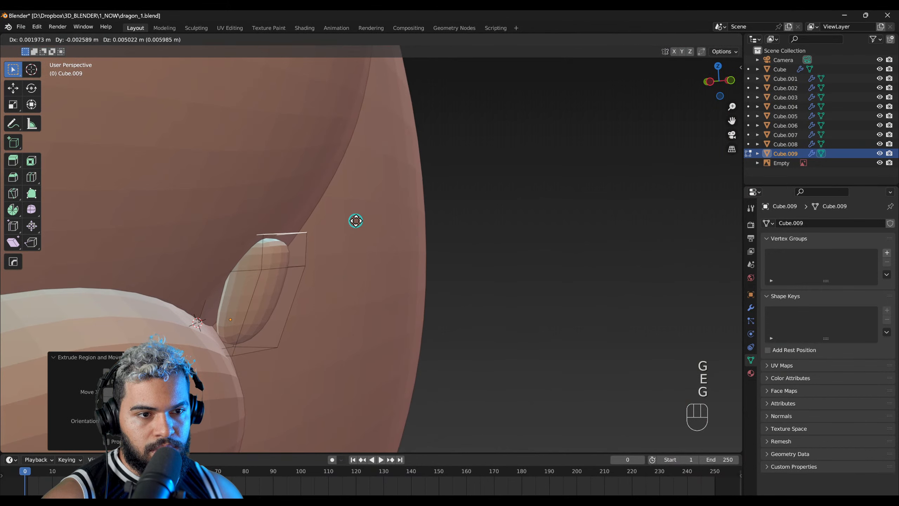
left_click(372, 195)
key("s")
left_click(349, 204)
key("g")
left_click(339, 211)
Step: Select the fang's bottom face, reposition it and scale it up to widen the fang's base
middle_click_drag(285, 318, 511, 225)
key("3")
left_click(269, 337)
right_click(271, 342)
key("g")
left_click(482, 236)
key("s")
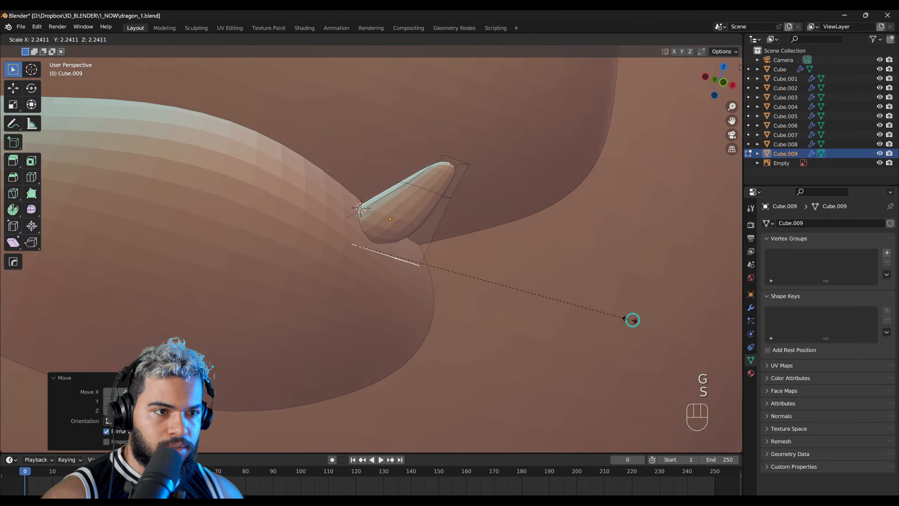
left_click(632, 320)
middle_click_drag(627, 319, 463, 209)
key("s")
left_click(521, 240)
Step: Move the fang's bottom face from several angles to align the base with the mouth line
right_click_drag(521, 241, 427, 225, "alt")
key("g")
left_click(418, 223)
right_click_drag(333, 197, 385, 181, "alt")
key("g")
left_click(464, 235)
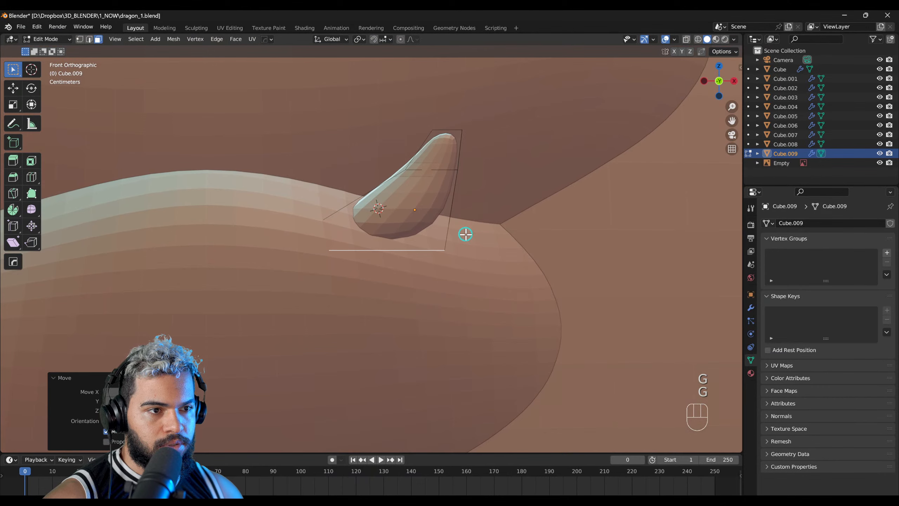
Step: Return to Object Mode and move and rotate the whole fang between the upper snout and lower jaw
key("F2")
key("g")
left_click(455, 214)
right_click_drag(455, 215, 412, 267)
key("r")
left_click(517, 210)
left_click(407, 243)
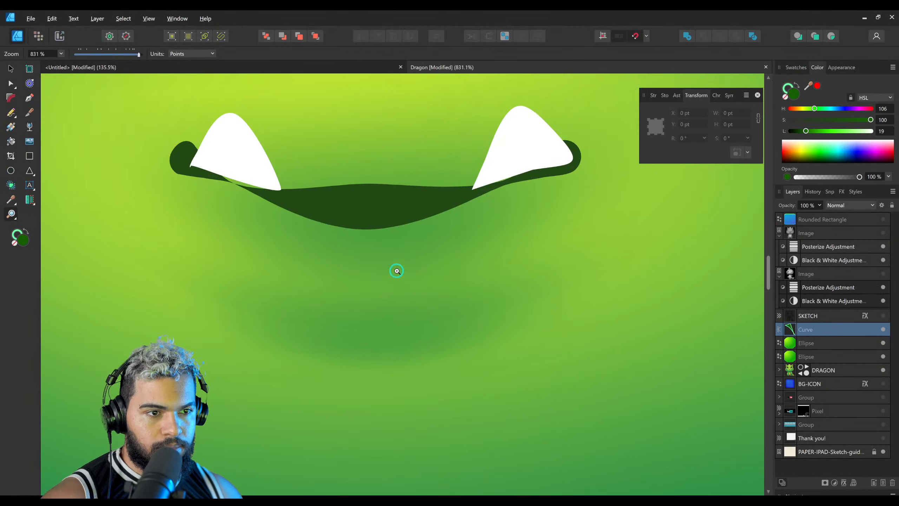
scroll(395, 267, "down", 3, "ctrl")
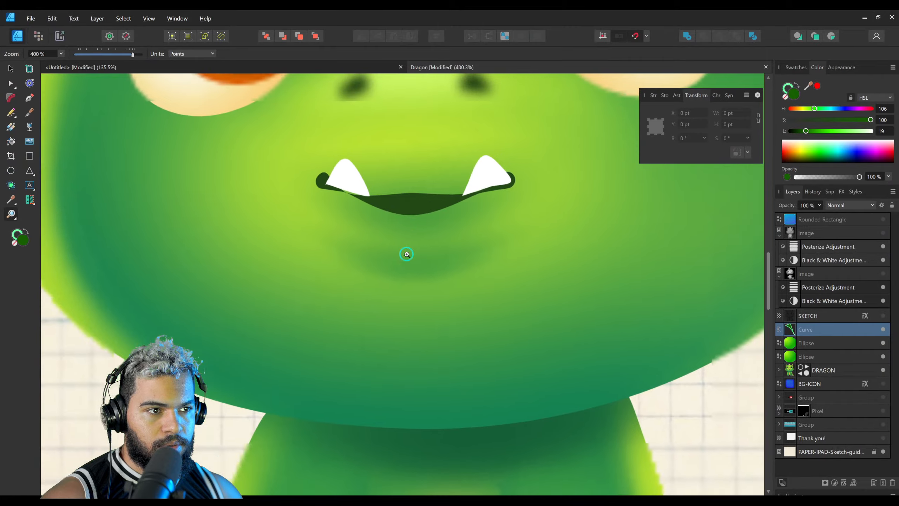
Step: Check the illustrated fangs in Affinity Designer, return to Blender, and resize the fang and rotate it upright
middle_click_drag(407, 254, 426, 283)
left_click_drag(449, 271, 422, 267)
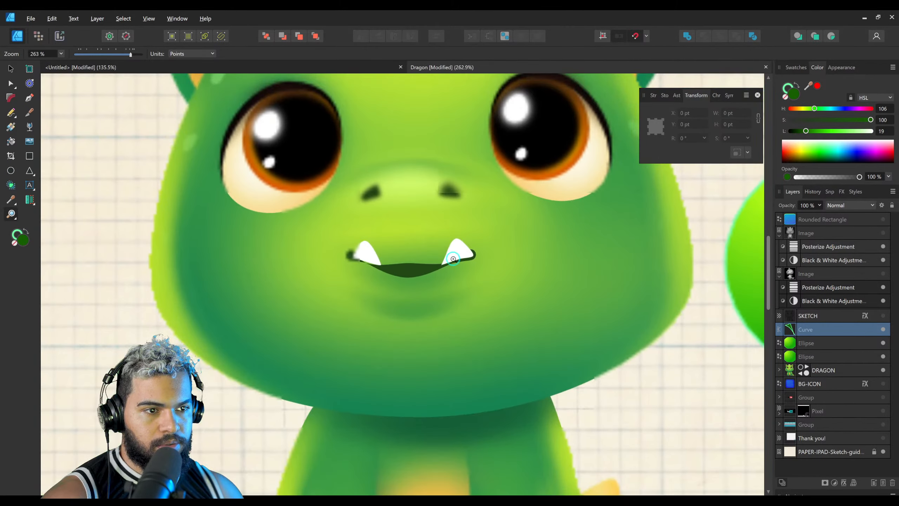
middle_click_drag(472, 255, 449, 306)
left_click_drag(449, 305, 380, 303)
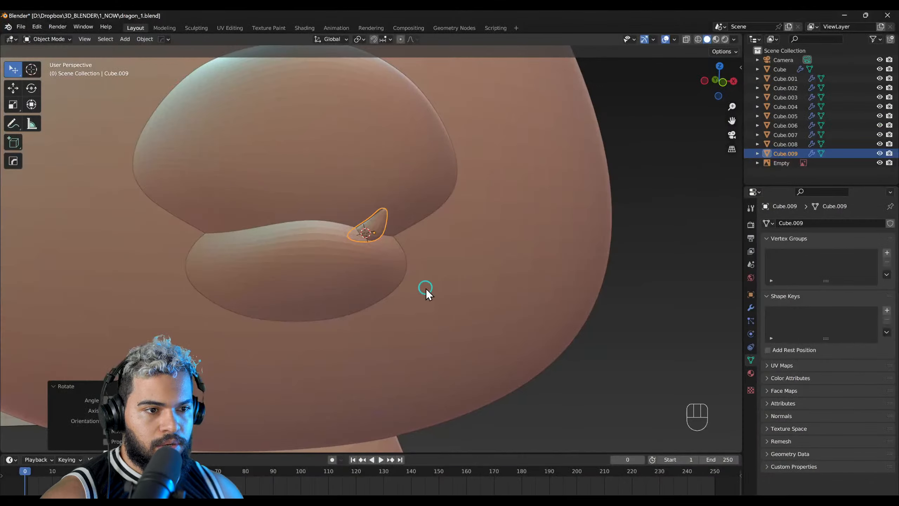
key("s")
key("r")
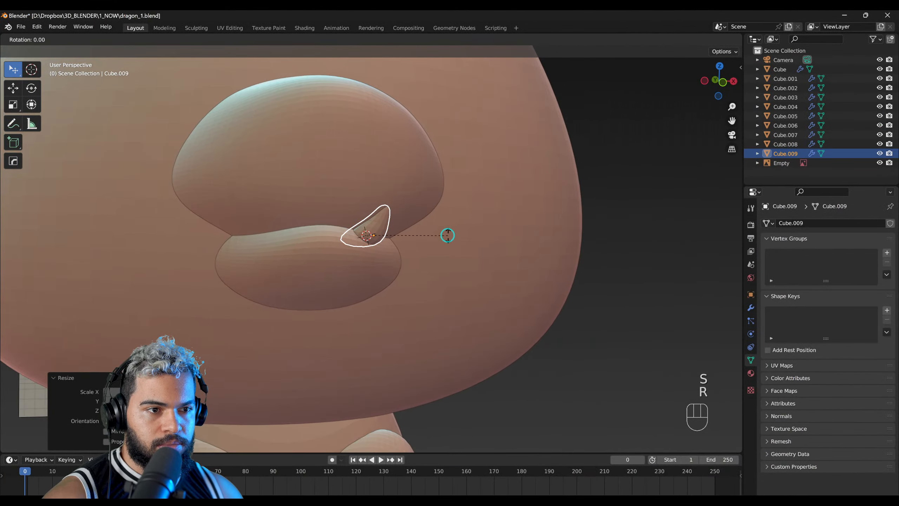
left_click(411, 248)
Step: Reposition the fang against the upper snout near the corner of the mouth
key("g")
left_click(412, 257)
middle_click_drag(535, 245, 477, 237)
key("g")
left_click(450, 238)
key("KP_1")
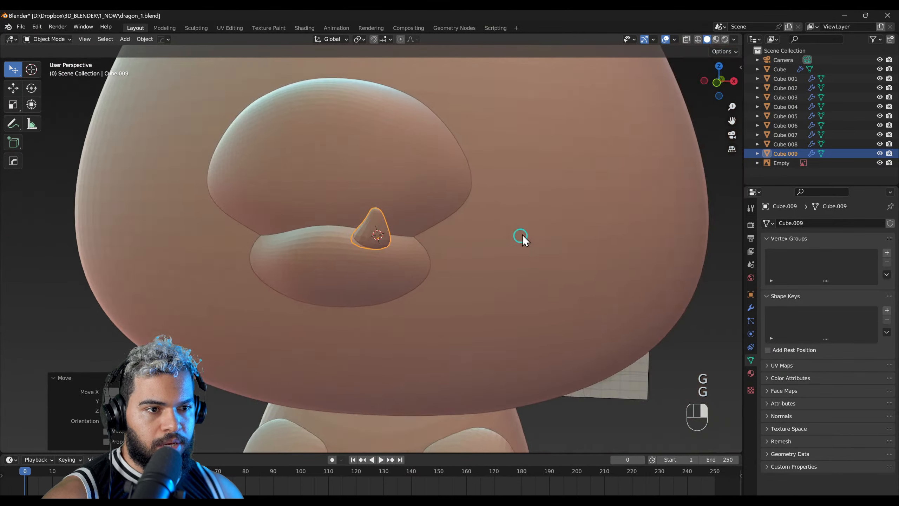
Step: Add an X-axis Mirror modifier to the fang with the head as mirror object, and move the fang farther from the centre
middle_click_drag(338, 255, 356, 278, "shift")
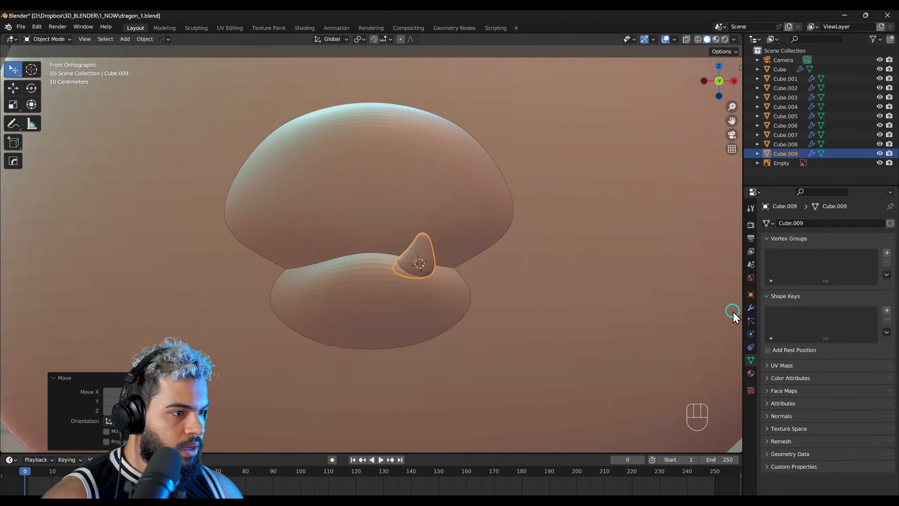
left_click(751, 308)
left_click(777, 244)
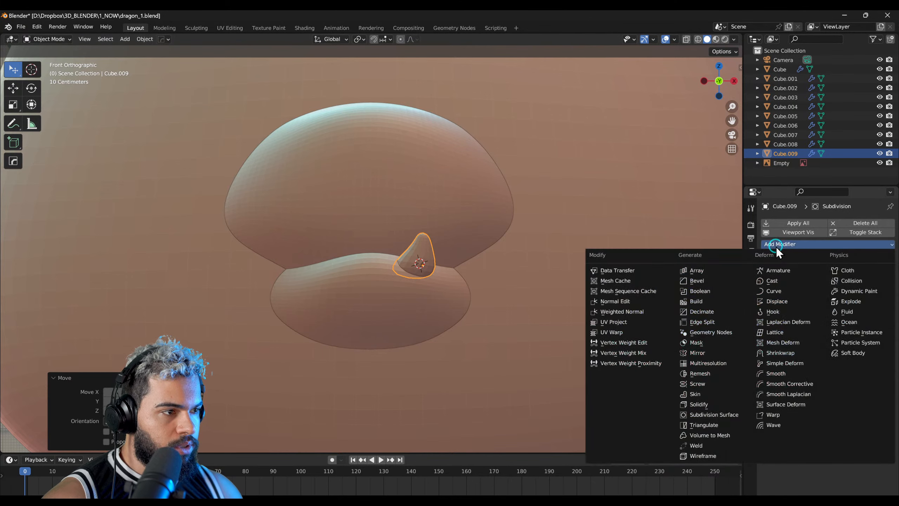
left_click(709, 351)
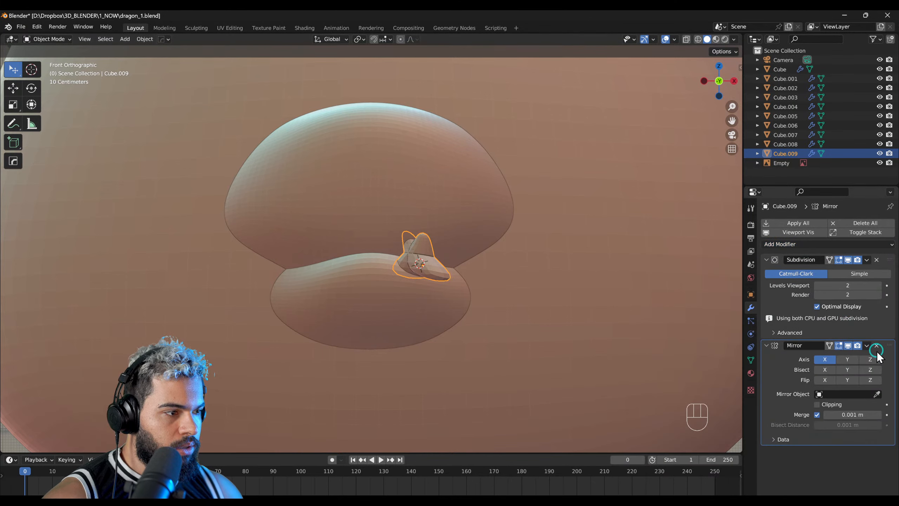
left_click(875, 391)
left_click(606, 295)
key("g")
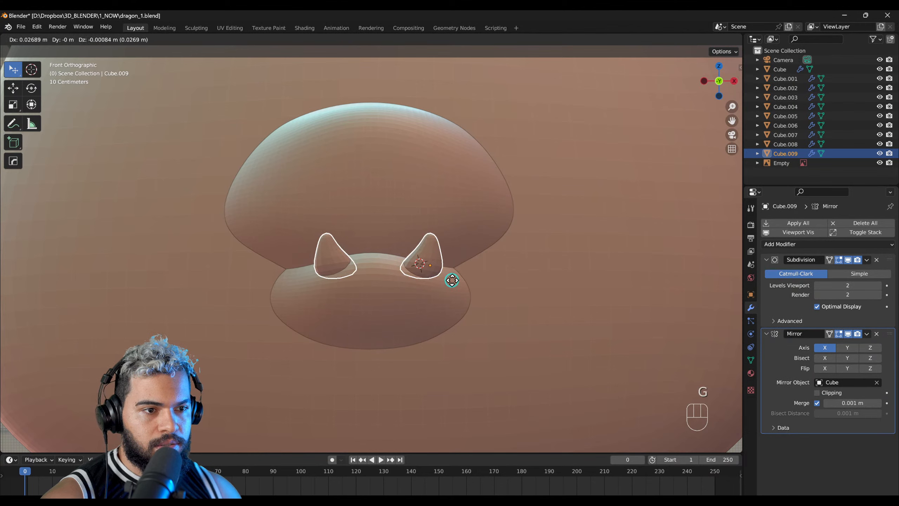
left_click(460, 285)
Step: Shift the lower jaw slightly and move the mirrored fangs to fit against the muzzle
left_click(407, 311)
right_click_drag(400, 313, 474, 290)
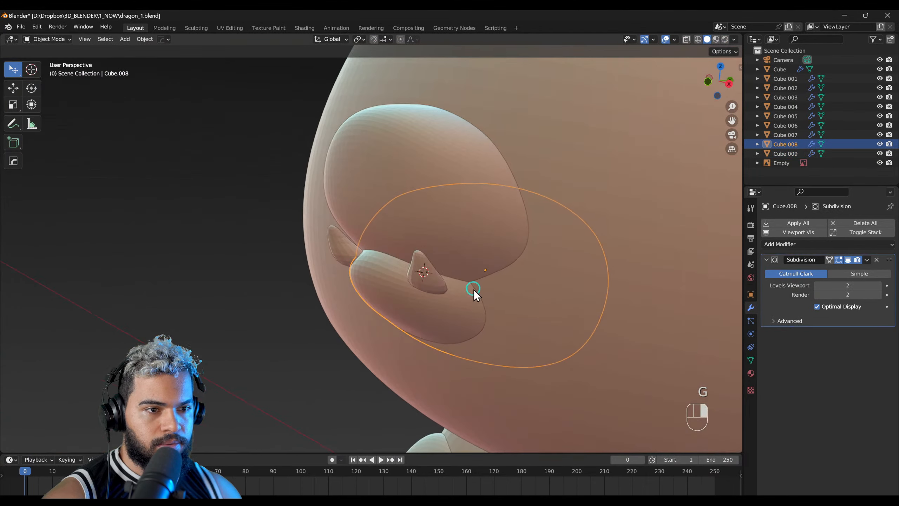
key("g")
left_click(519, 269)
left_click(420, 282)
right_click_drag(420, 282, 455, 277)
key("g")
left_click(458, 276)
Step: Apply the fangs' Mirror modifier in Object Mode
key("F3")
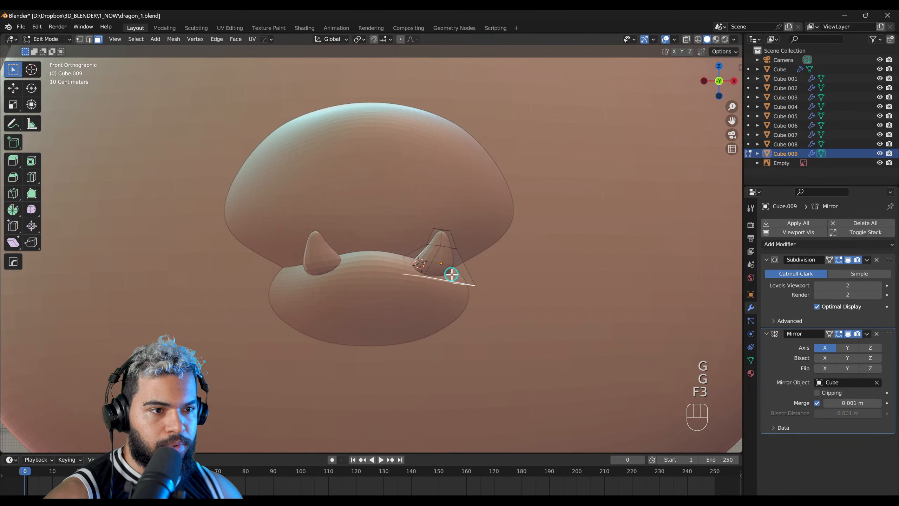
key("F2")
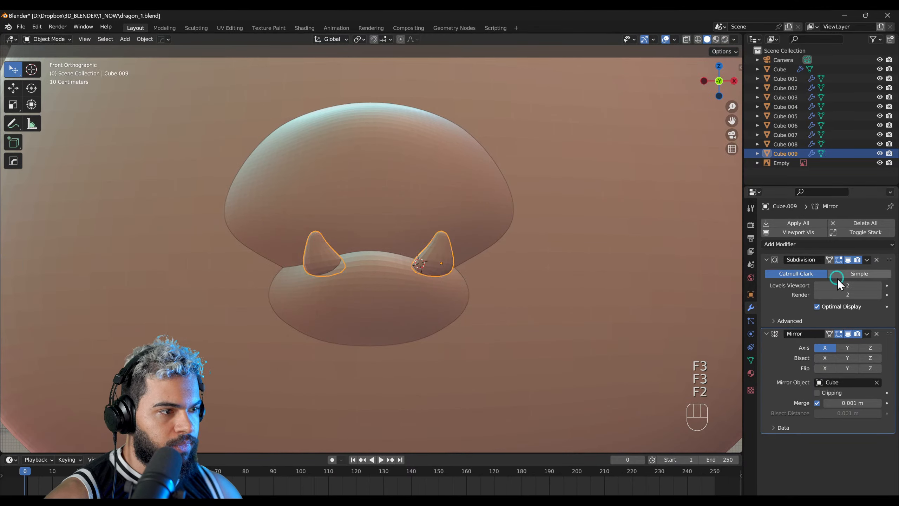
left_click(866, 335)
left_click(849, 344)
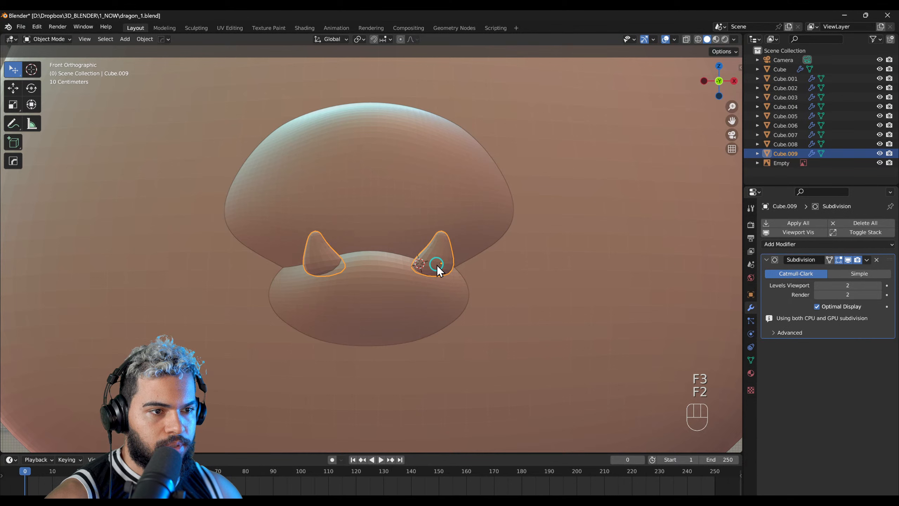
key("F4")
left_click_drag(434, 255, 431, 255, "shift")
key("ctrl+z")
key("f")
key("shift+1")
key("f")
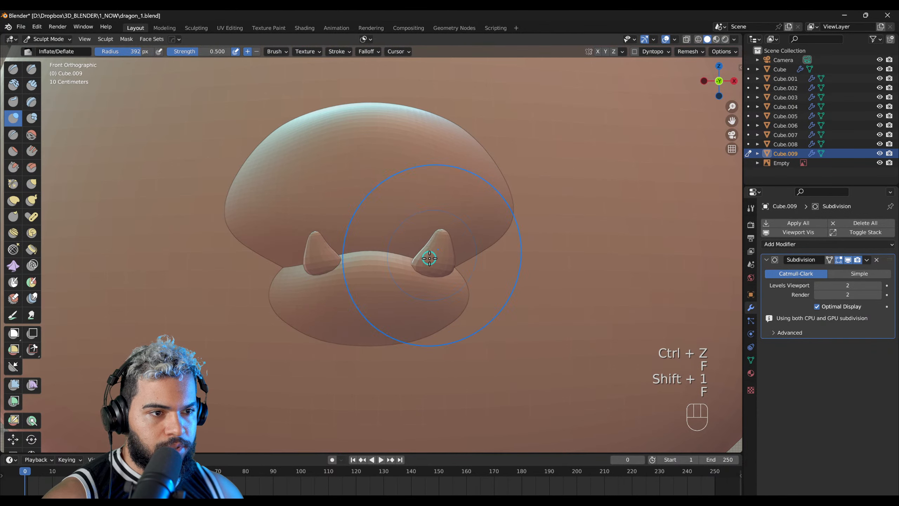
key("ctrl+z")
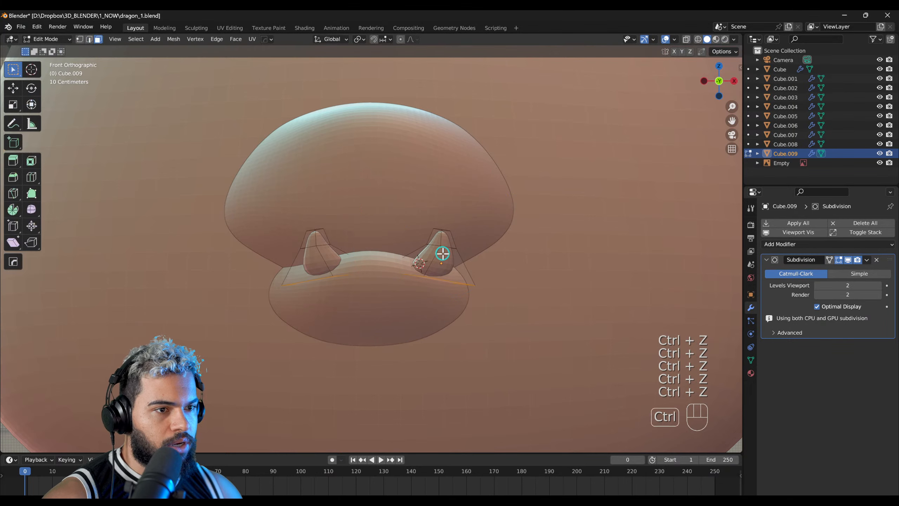
Step: Undo applying the fangs' Mirror modifier and apply their Subdivision modifier instead
key("ctrl+z")
key("ctrl+z")
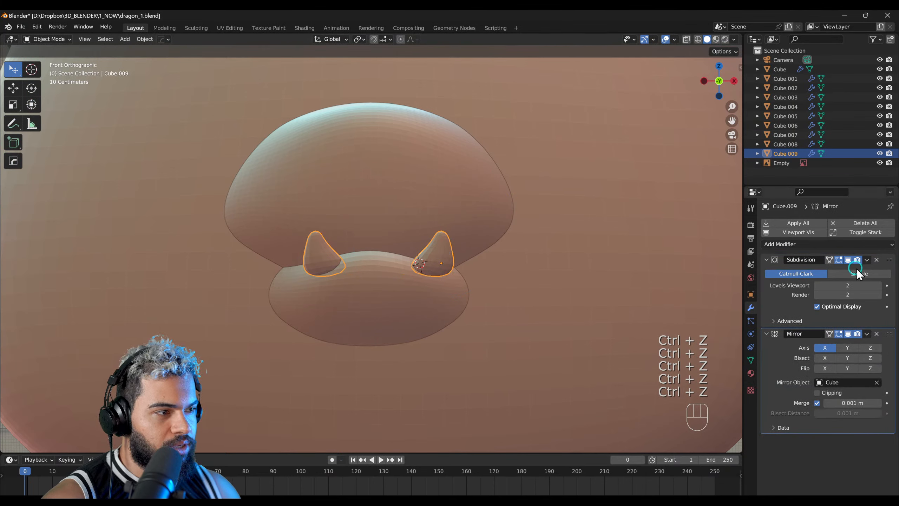
left_click(866, 261)
left_click(844, 269)
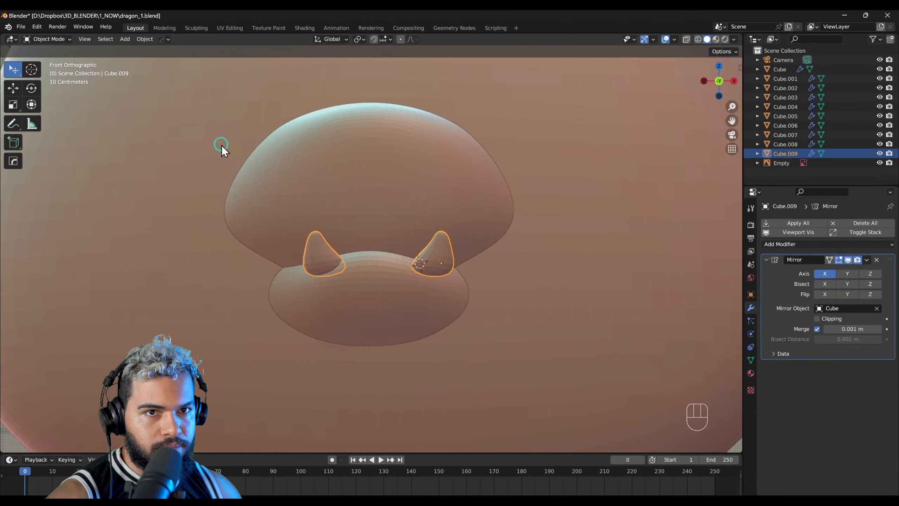
Step: Switch the fangs to Sculpt Mode and thicken them using the Inflate/Deflate brush, reducing its radius to 271 px
left_click(60, 43)
left_click(52, 69)
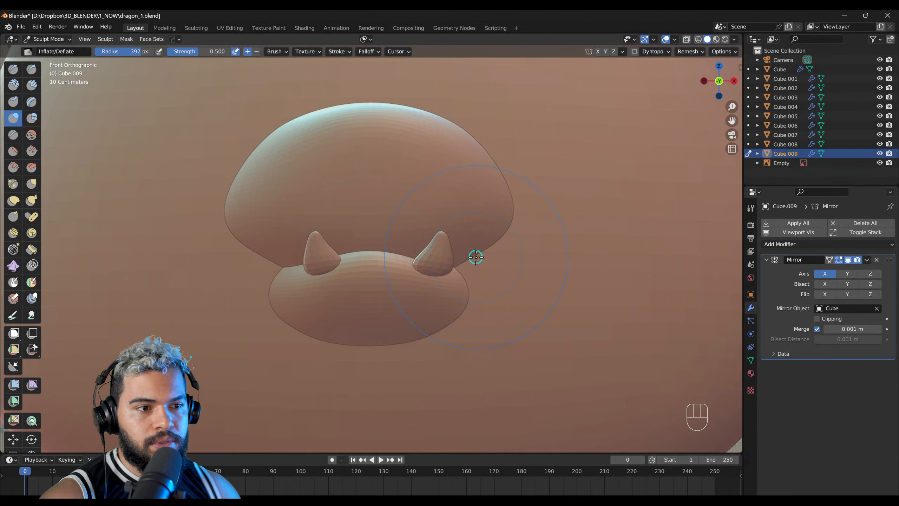
middle_click_drag(473, 251, 432, 259)
key("f")
left_click(424, 255)
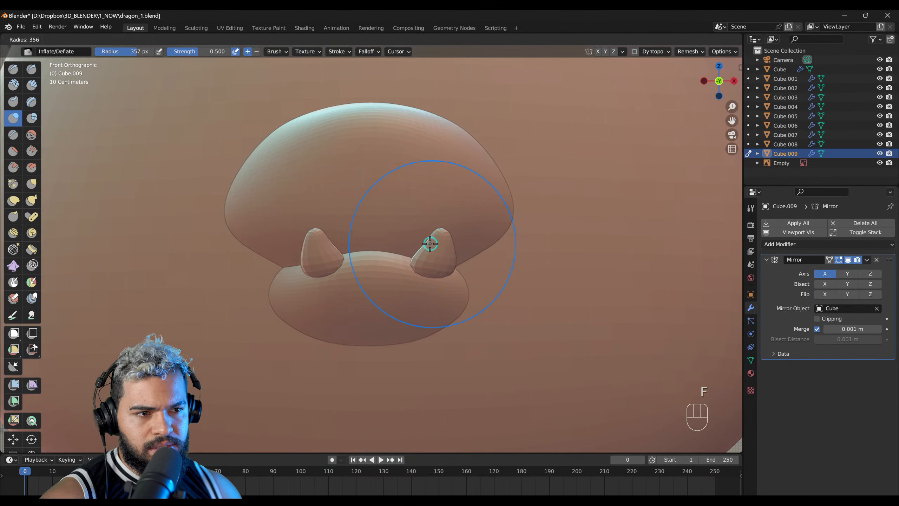
middle_click_drag(431, 243, 349, 276)
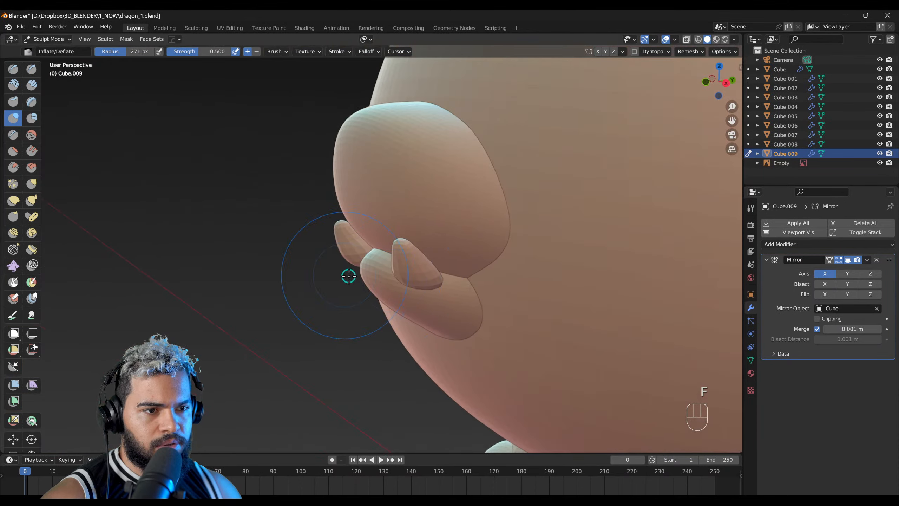
Step: Return to Object Mode and reposition the thickened fangs so they fit against the muzzle
key("F2")
key("g")
left_click(452, 266)
mouse_move(452, 266)
right_mouse_down()
mouse_move(479, 267)
mouse_move(443, 293)
mouse_move(534, 274)
right_mouse_up()
key("g")
left_click(491, 267)
key("g")
left_click(487, 267)
middle_click_drag(487, 267, 479, 292)
Step: Select the lower jaw and save the file
left_click(393, 244)
left_click(388, 290)
middle_click_drag(399, 309, 389, 313)
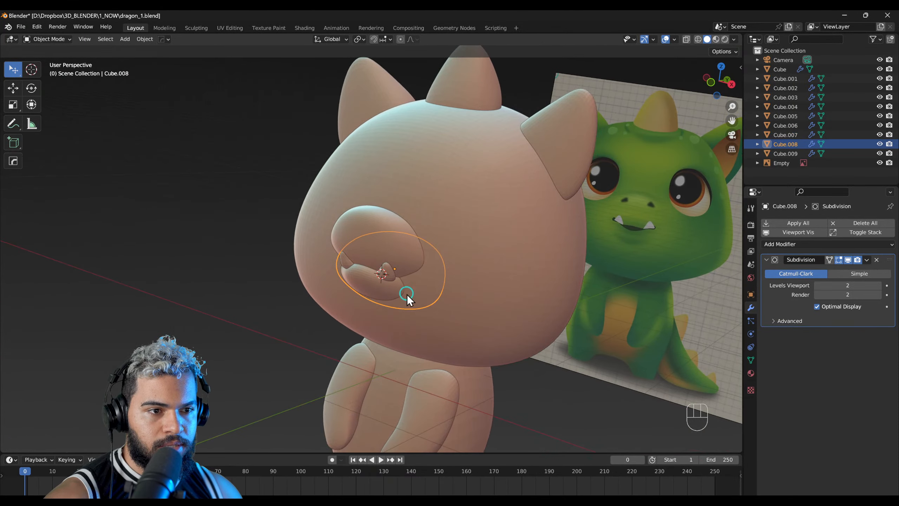
key("ctrl+s")
Step: Select the dragon's head and switch it to Sculpt Mode
left_click(376, 231)
left_click(468, 233)
key("F3")
mouse_move(467, 234)
middle_mouse_down()
mouse_move(435, 260)
mouse_move(430, 215)
mouse_move(442, 232)
middle_mouse_up()
key("F4")
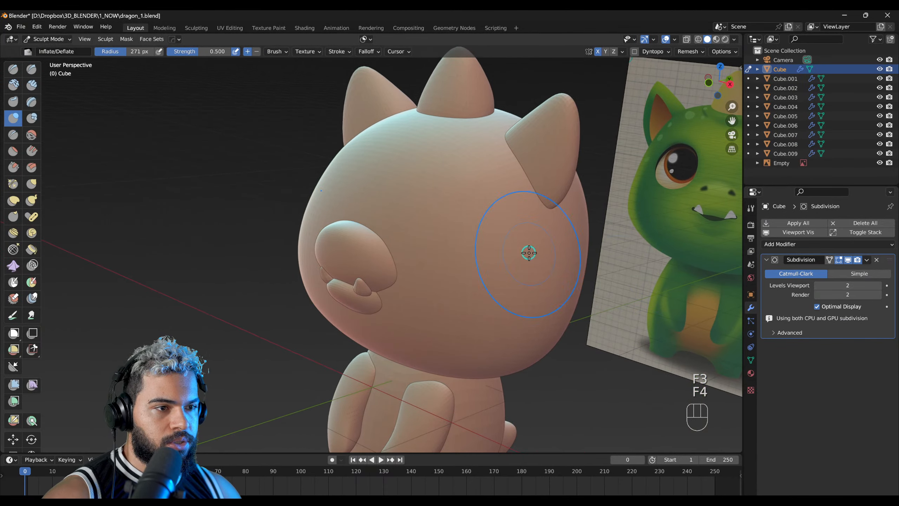
Step: Compare the head at Subdivision viewport levels 0, 1 and 2
left_click(817, 285)
scroll(685, 268, "down", 1)
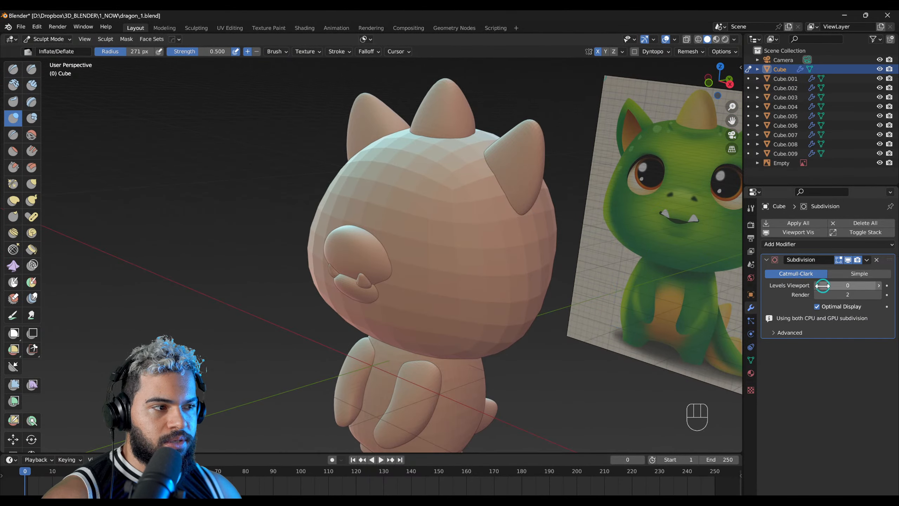
left_click(879, 286)
left_click(879, 286)
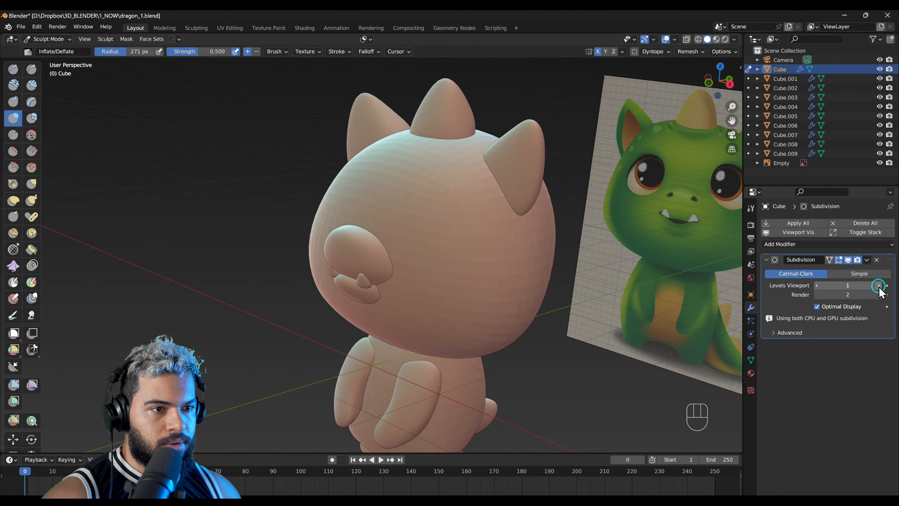
scroll(467, 219, "up", 1)
middle_click_drag(466, 220, 417, 273)
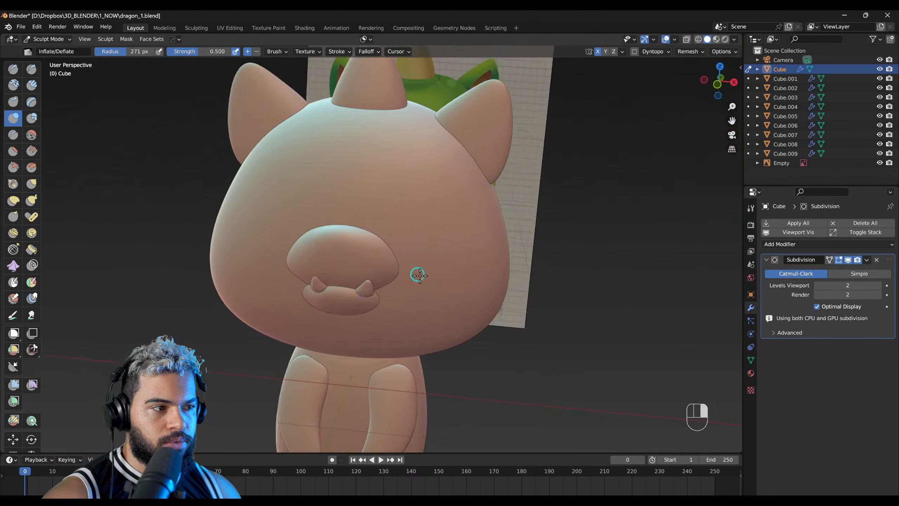
Step: Apply the head's Subdivision modifier and give the head a Multiresolution modifier subdivided to two levels
left_click(867, 260)
left_click(841, 270)
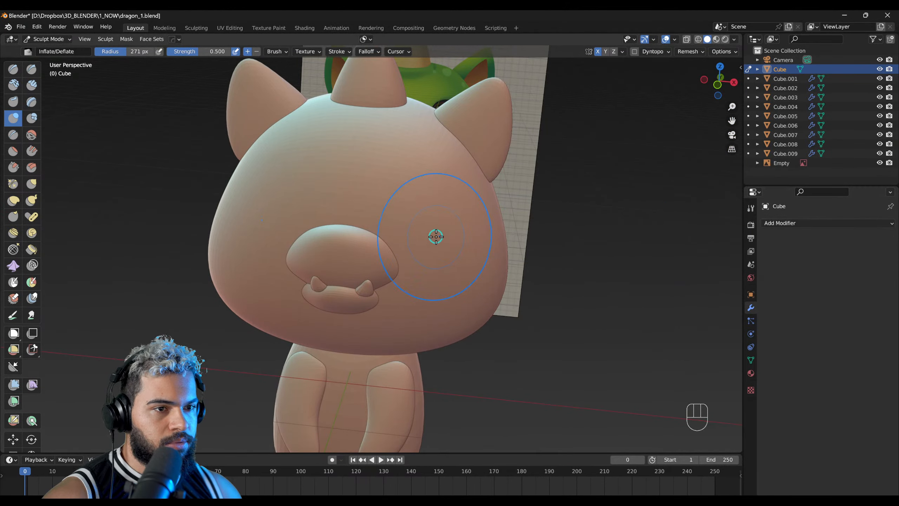
left_click(810, 227)
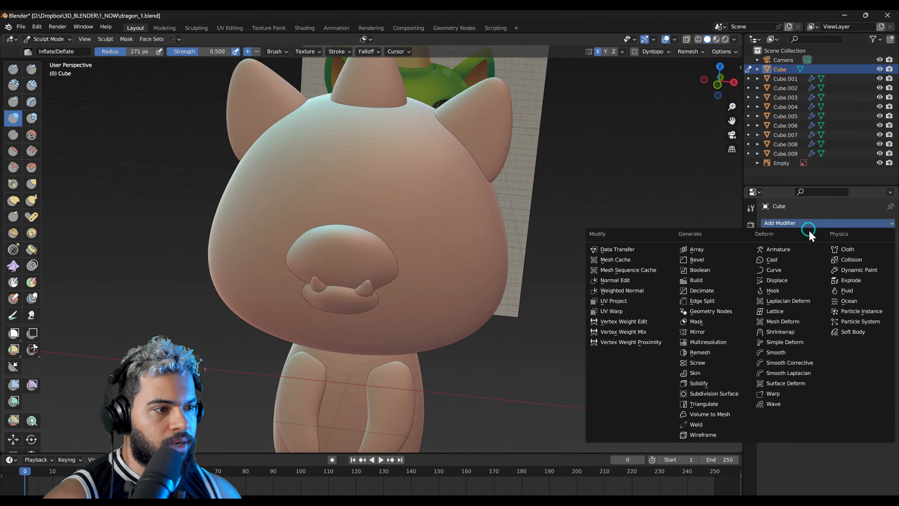
left_click(720, 343)
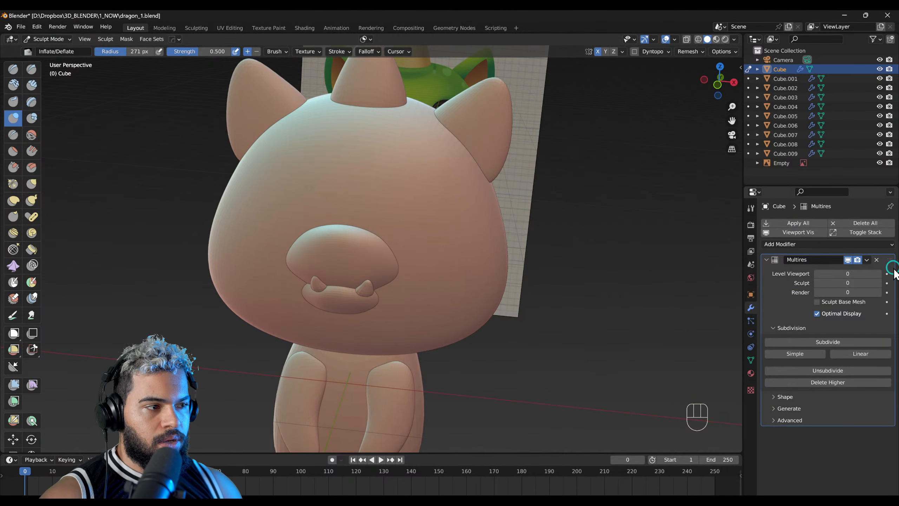
left_click(811, 341)
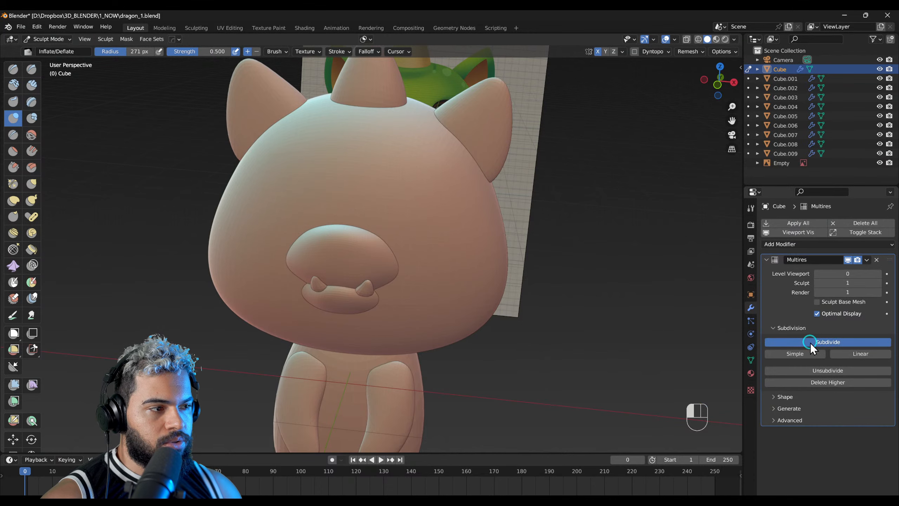
Step: Choose the Grab brush with a 334 px radius and set the head's Multires sculpt level to 0
mouse_move(502, 281)
middle_mouse_down()
mouse_move(582, 275)
mouse_move(443, 260)
mouse_move(422, 291)
mouse_move(398, 287)
mouse_move(446, 280)
mouse_move(552, 288)
middle_mouse_up()
key("g")
key("f")
left_click(817, 283)
left_click(817, 283)
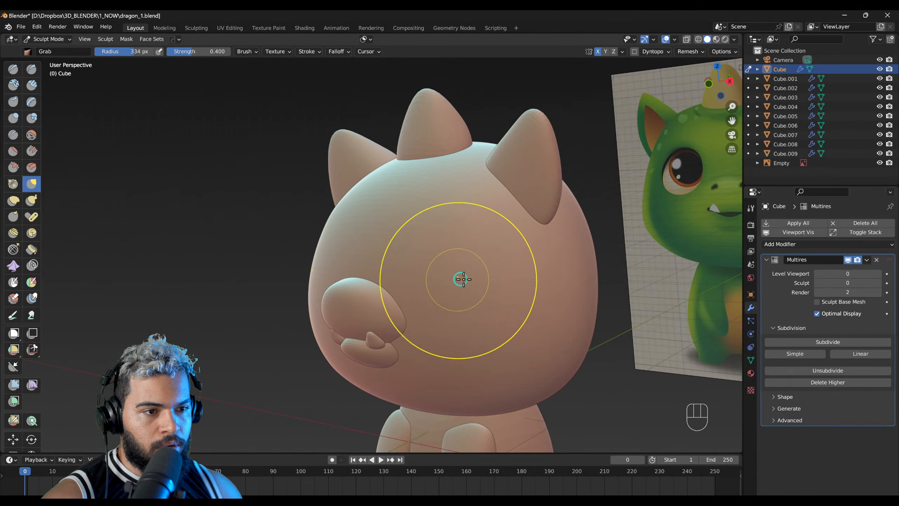
Step: Show the wireframe overlay and examine the head's mesh density around the snout and brow
scroll(453, 279, "up", 2)
key("alt+x")
mouse_move(465, 286)
middle_mouse_down()
mouse_move(419, 249)
mouse_move(318, 255)
mouse_move(398, 221)
middle_mouse_up()
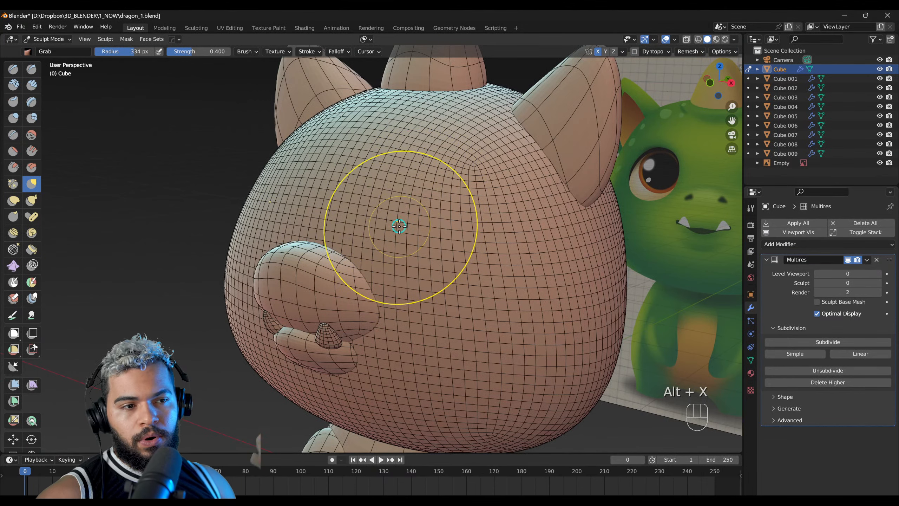
middle_click_drag(395, 228, 392, 227)
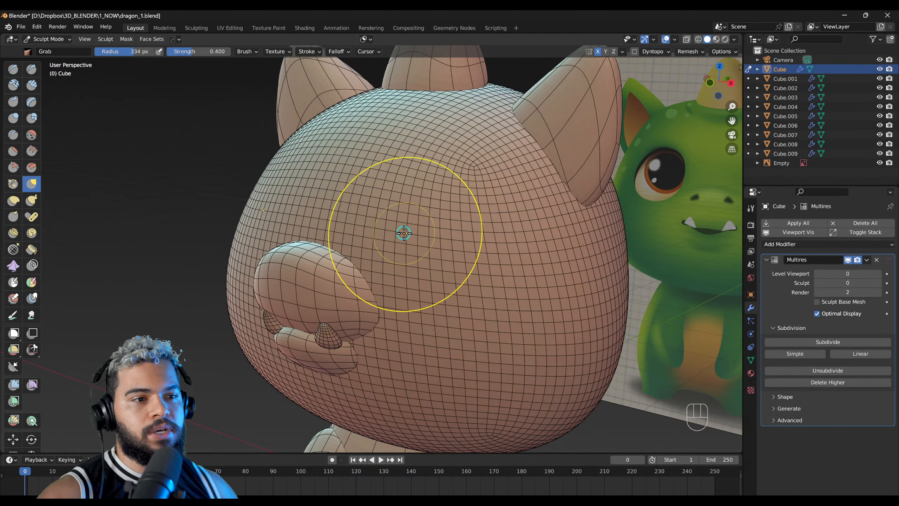
mouse_move(403, 237)
middle_mouse_down()
mouse_move(381, 255)
mouse_move(360, 254)
mouse_move(369, 284)
middle_mouse_up()
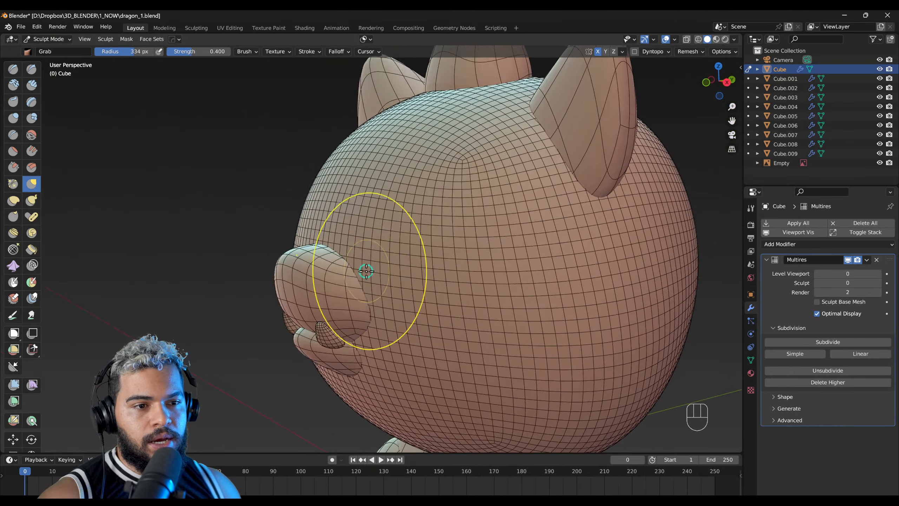
mouse_move(387, 241)
middle_mouse_down()
mouse_move(365, 241)
mouse_move(381, 223)
mouse_move(381, 232)
middle_mouse_up()
Step: Set up the Crease brush with a 178 px radius at Multires sculpt level 2, with the wireframe hidden
key("shift+c")
key("ctrl+z")
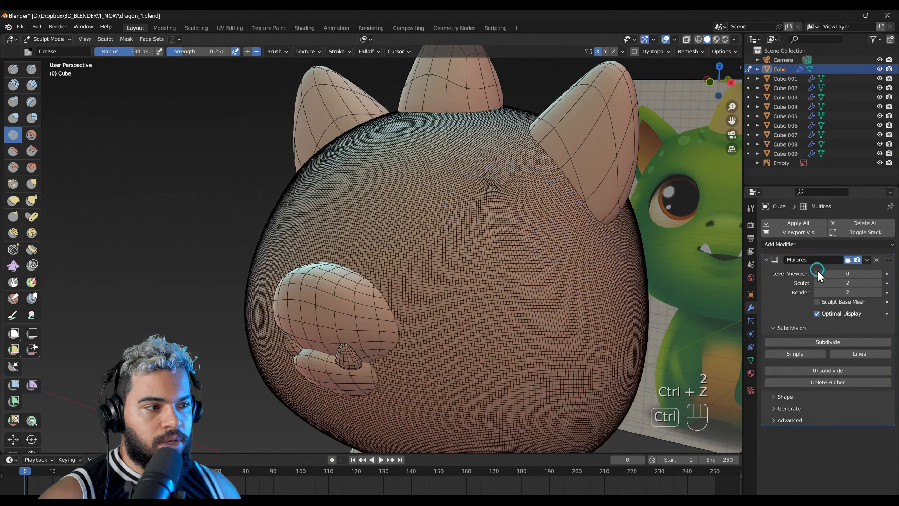
key("alt+x")
scroll(410, 227, "up", 2)
key("f")
left_click(426, 227)
middle_click_drag(412, 239, 398, 250, "shift")
key("f")
left_click(371, 243)
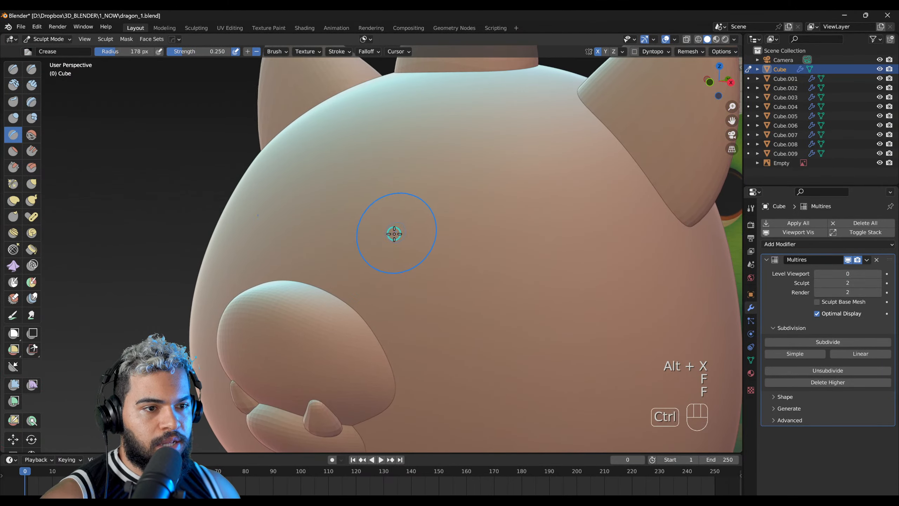
Step: Try a Crease stroke across the head's brow area and undo it
middle_click_drag(444, 210, 394, 225, "shift")
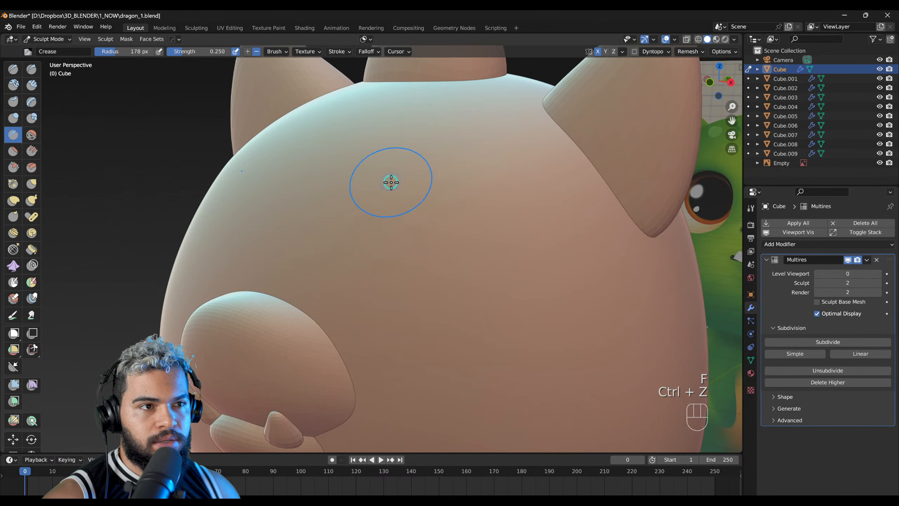
key("y")
left_click(371, 128)
key("y")
left_click(373, 136)
key("ctrl+z")
Step: Enlarge the Crease brush radius to 224 px and test another stroke on the brow area
key("f")
left_click(431, 229)
mouse_move(381, 245)
left_mouse_down("ctrl")
mouse_move(469, 205)
mouse_move(369, 245)
mouse_move(520, 202)
mouse_move(375, 295)
mouse_move(582, 243)
mouse_move(490, 205)
left_mouse_up("ctrl")
key("ctrl+z")
middle_click_drag(490, 206, 462, 233)
Step: Change the viewport shading to a neutral grey look and display the wireframe over the head
key("alt+c")
left_click(463, 235)
key("alt+x")
mouse_move(462, 234)
middle_mouse_down()
mouse_move(404, 259)
mouse_move(453, 247)
mouse_move(377, 276)
mouse_move(506, 223)
mouse_move(519, 207)
mouse_move(446, 221)
mouse_move(452, 226)
mouse_move(346, 266)
mouse_move(402, 257)
mouse_move(381, 277)
mouse_move(387, 282)
mouse_move(355, 266)
mouse_move(353, 306)
middle_mouse_up()
mouse_move(363, 282)
middle_mouse_down()
mouse_move(455, 267)
mouse_move(403, 282)
mouse_move(423, 245)
mouse_move(394, 266)
middle_mouse_up()
key("ctrl+z")
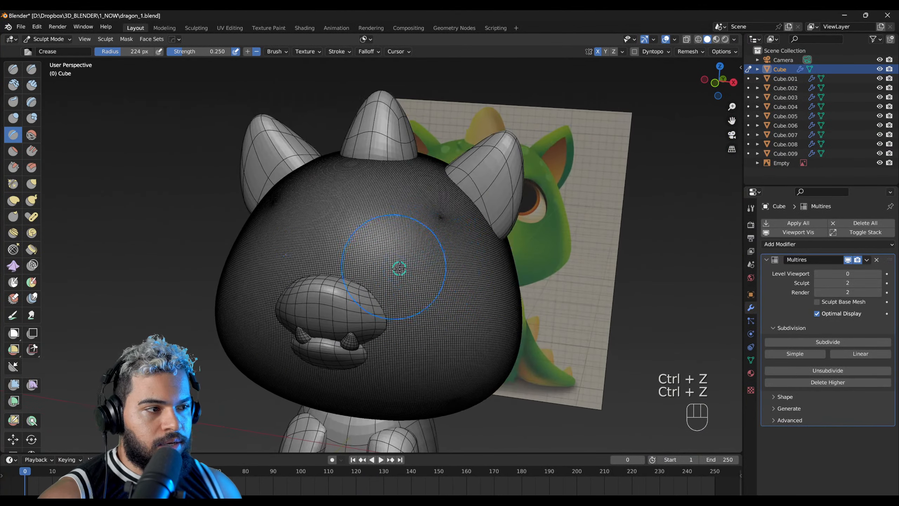
Step: Compare the head's wireframe density at Multires sculpt levels 0 and 2
left_click(817, 284)
left_click(817, 283)
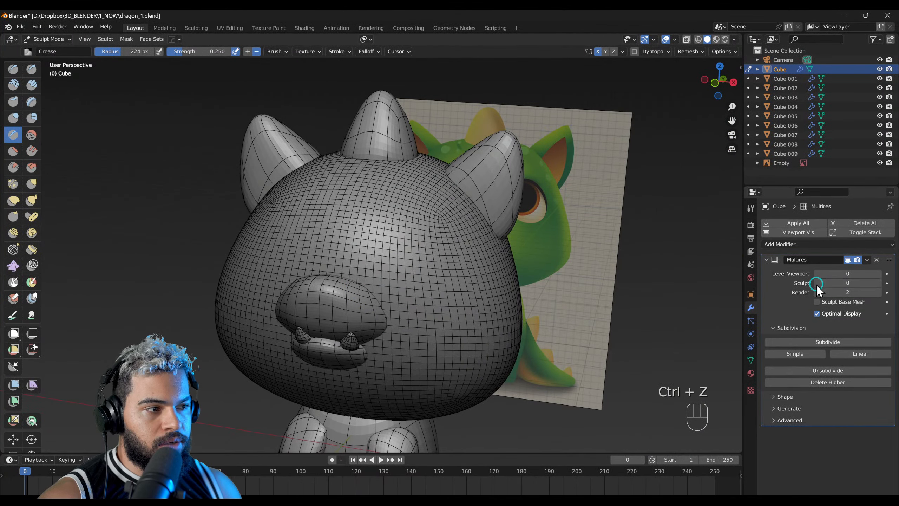
middle_click_drag(482, 269, 506, 255)
key("ctrl+z")
scroll(428, 231, "up", 2)
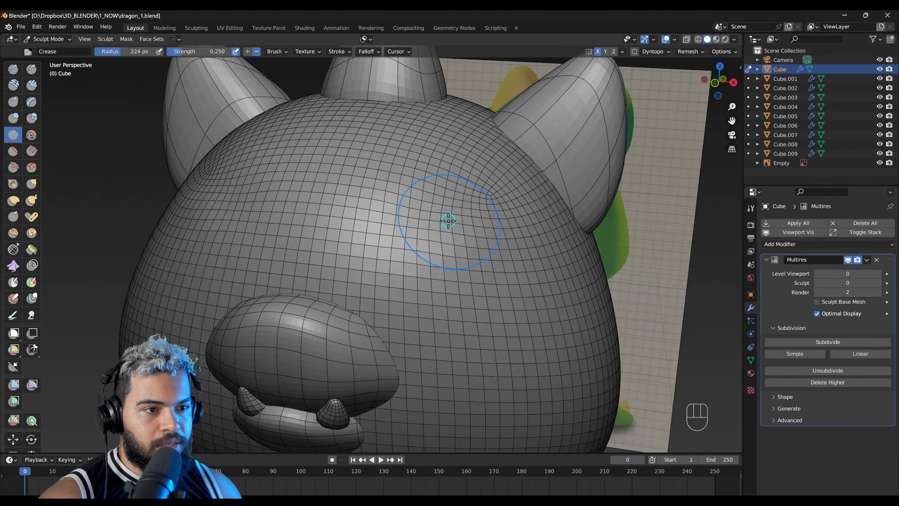
key("ctrl+z")
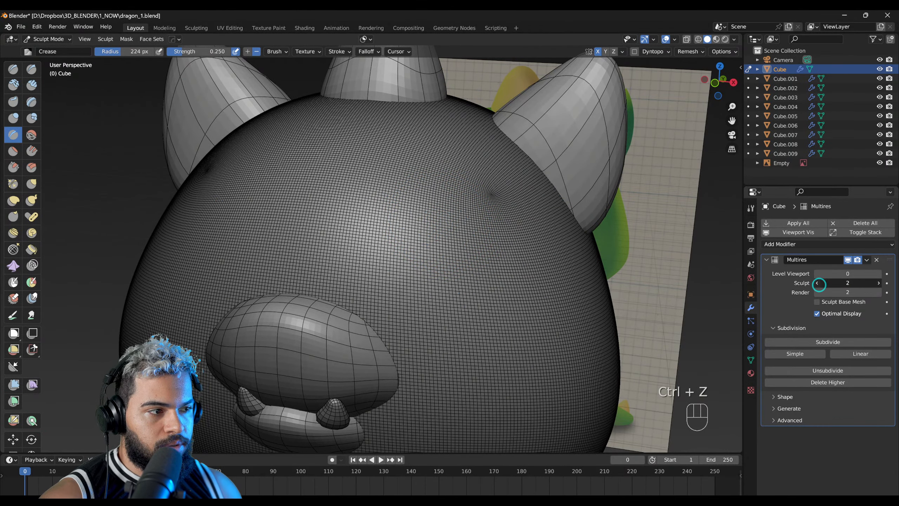
Step: Hide the wireframe and sculpt mirrored brow ridges above the snout with the Crease brush at Multires sculpt level 2
left_click(818, 283)
left_click(817, 284)
key("alt+x")
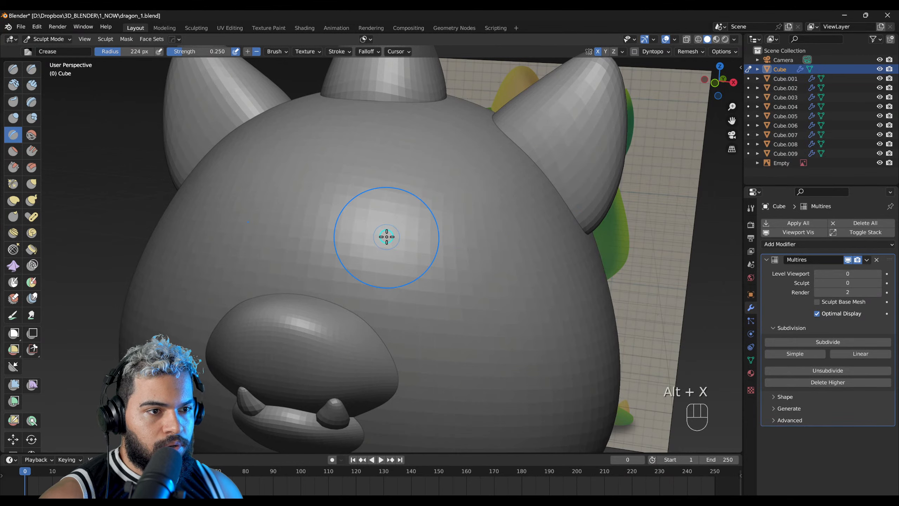
key("ctrl+z")
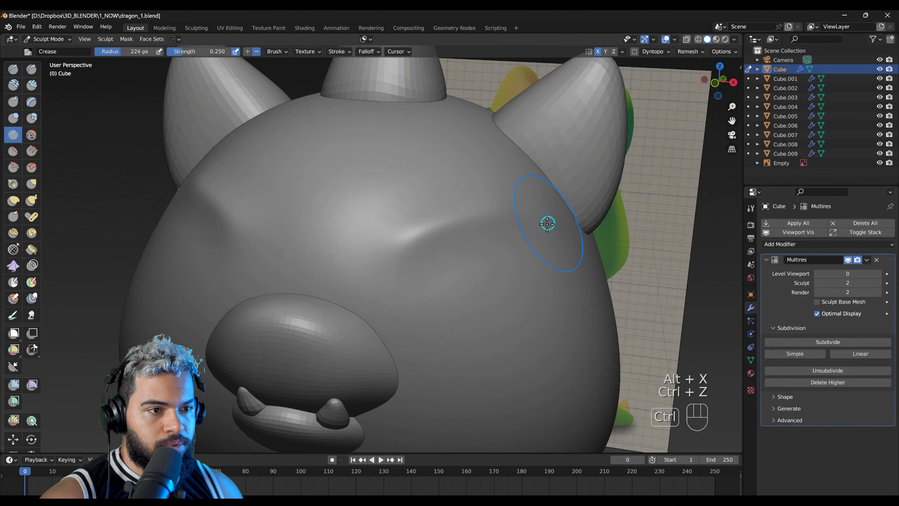
key("ctrl+z")
mouse_move(407, 250)
middle_mouse_down()
mouse_move(459, 228)
mouse_move(371, 244)
mouse_move(594, 219)
mouse_move(502, 242)
middle_mouse_up()
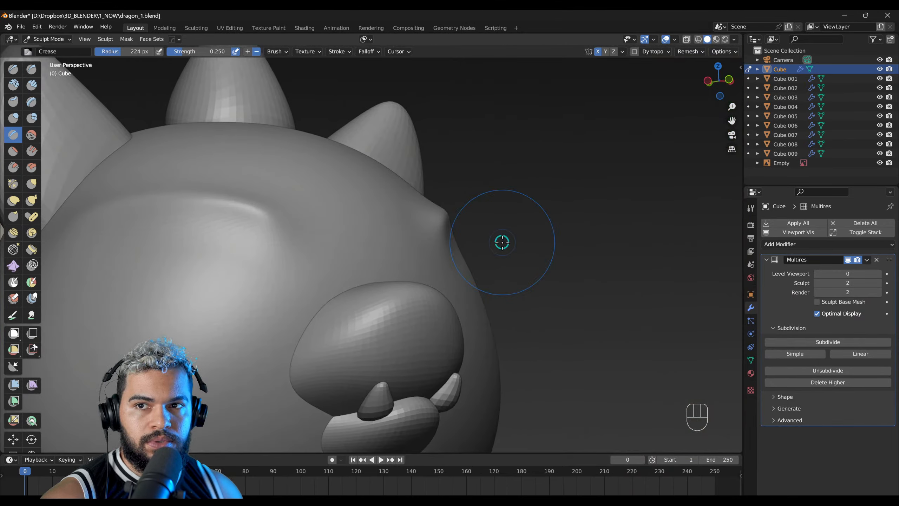
Step: Switch the head's Multires sculpt level to 0 and back to 2 to compare the base mesh with the brow ridges
left_click(818, 283)
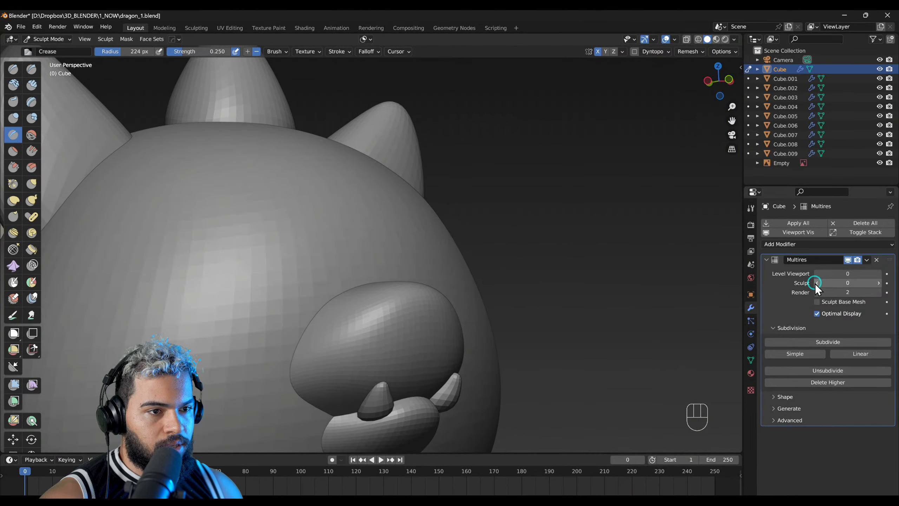
left_click(818, 283)
middle_click_drag(495, 305, 716, 290)
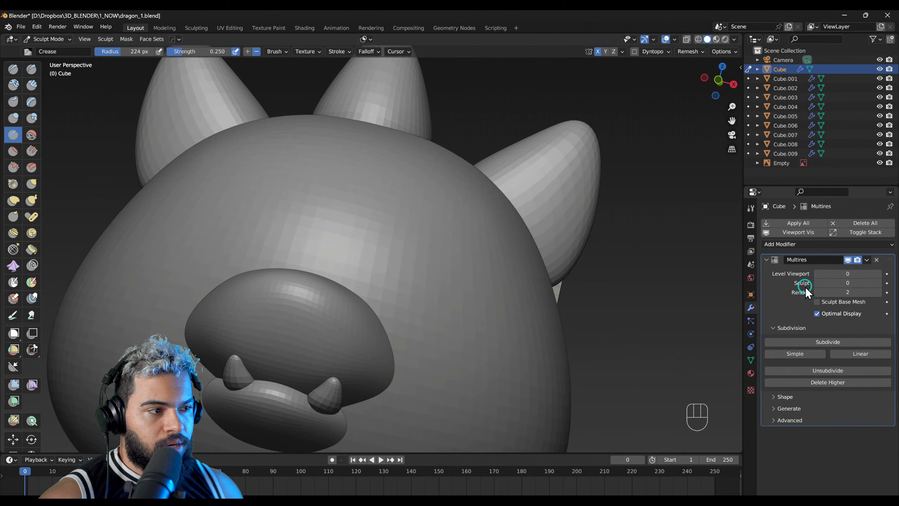
left_click(879, 283)
left_click(879, 283)
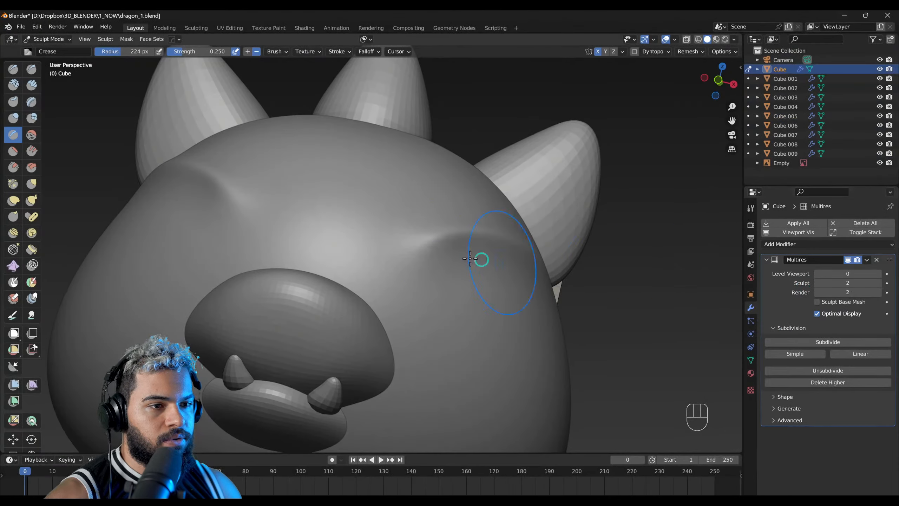
Step: Push in the mirrored eye sockets beneath the brow ridges with the Grab brush, enlarging its radius to 424 px
mouse_move(484, 260)
middle_mouse_down()
mouse_move(341, 326)
mouse_move(531, 247)
middle_mouse_up()
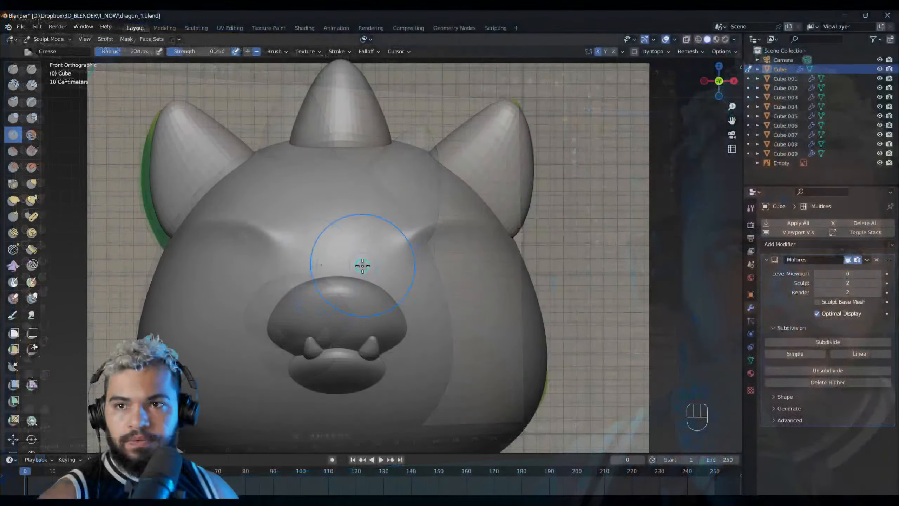
middle_click_drag(308, 262, 283, 255)
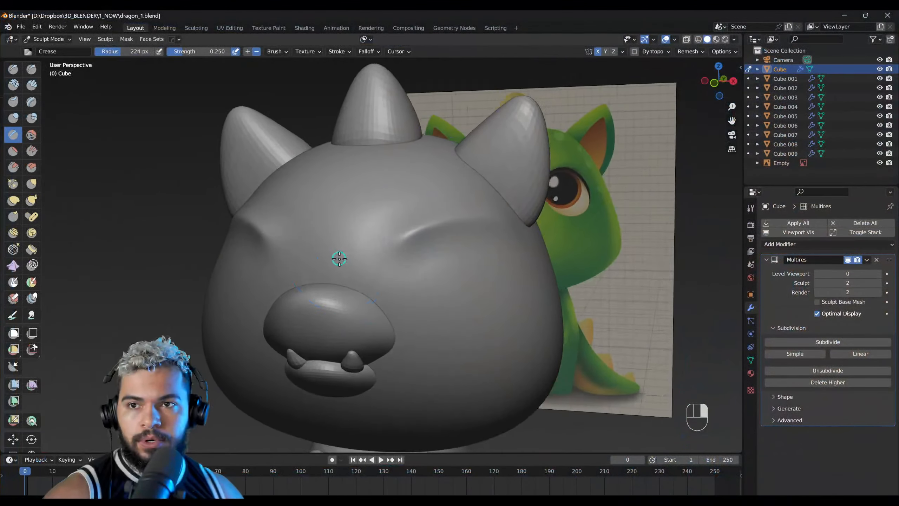
mouse_move(402, 242)
right_mouse_down("alt")
mouse_move(420, 264)
mouse_move(357, 295)
mouse_move(308, 296)
right_mouse_up("alt")
key("g")
key("f")
left_click(445, 299)
right_click_drag(425, 298, 311, 294)
right_click_drag(397, 297, 349, 295)
key("f")
left_click(372, 303)
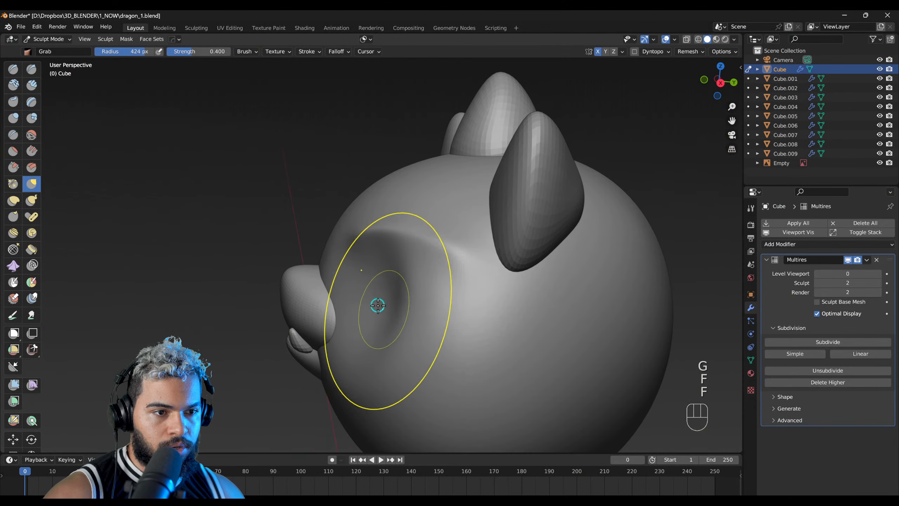
middle_click_drag(378, 305, 355, 293, "alt")
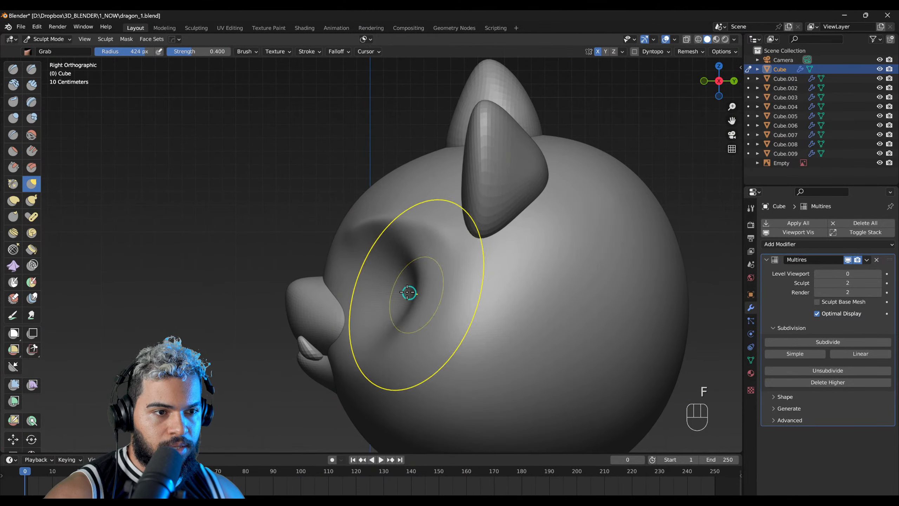
Step: Refine the mirrored eye sockets with the Grab brush at a 424 px radius, matching them in side and front views
right_click_drag(351, 251, 492, 215)
right_click_drag(405, 201, 524, 260)
right_click_drag(349, 246, 364, 256, "alt")
middle_click_drag(364, 255, 361, 235, "alt")
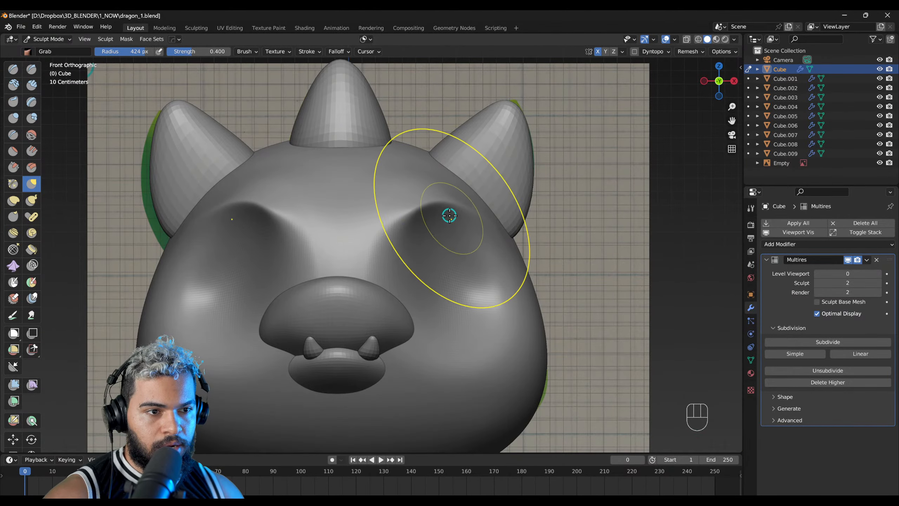
Step: Deepen and round the mirrored eye sockets above and beside the snout with the Grab brush at a 376 px radius
mouse_move(432, 216)
middle_mouse_down()
mouse_move(387, 255)
mouse_move(476, 222)
mouse_move(412, 258)
mouse_move(404, 313)
mouse_move(353, 304)
mouse_move(474, 257)
mouse_move(418, 284)
middle_mouse_up()
left_click(358, 302)
left_click(419, 280)
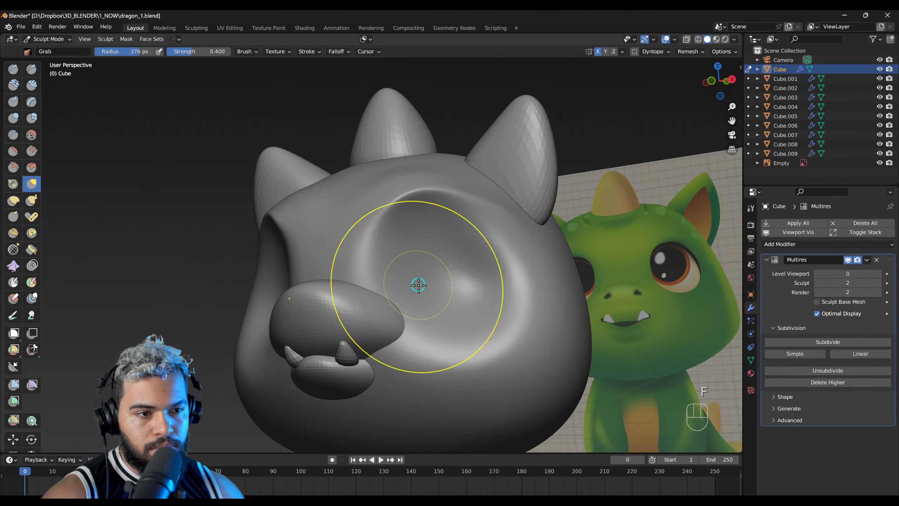
mouse_move(441, 316)
middle_mouse_down()
mouse_move(402, 326)
mouse_move(463, 233)
mouse_move(486, 297)
mouse_move(451, 202)
mouse_move(377, 293)
mouse_move(418, 301)
mouse_move(431, 285)
middle_mouse_up()
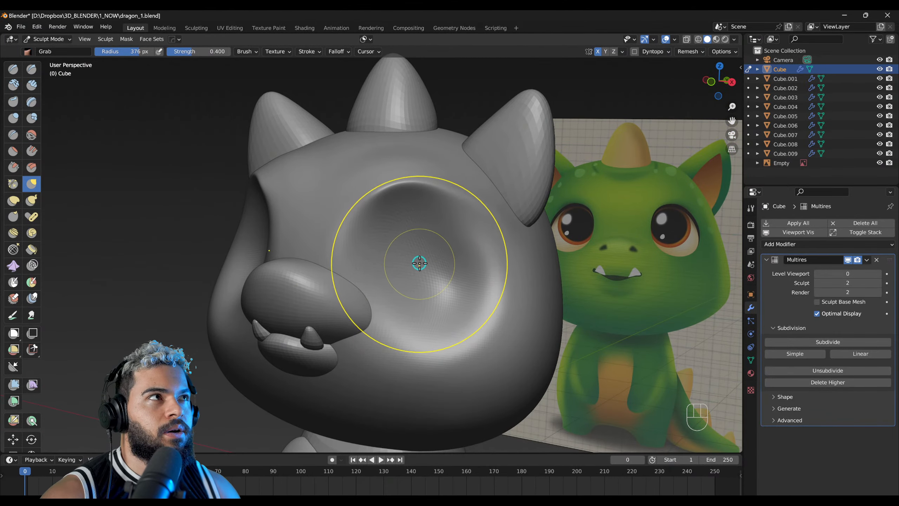
middle_click_drag(461, 298, 467, 281)
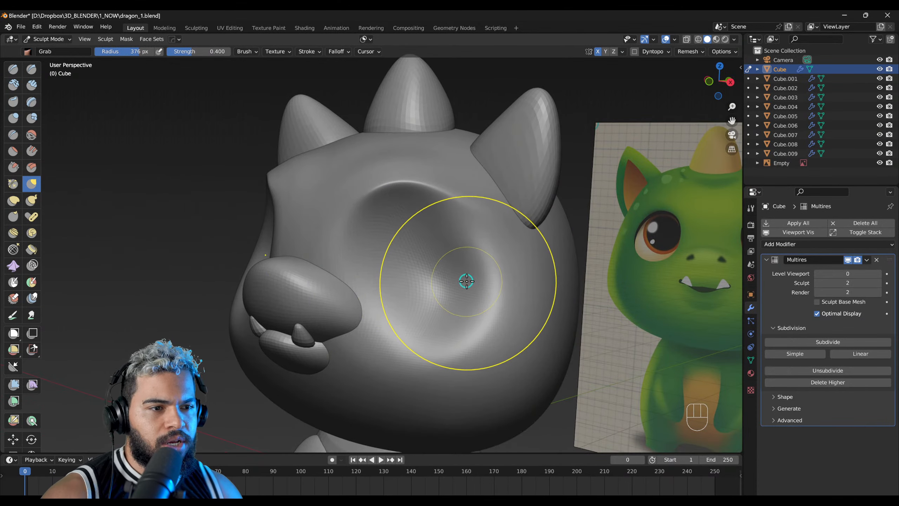
middle_click_drag(455, 242, 397, 273)
right_click_drag(411, 284, 417, 206, "shift")
Step: Fill out the lower cheeks and jaw against the front reference with the Grab and Inflate/Deflate brushes at a 500 px radius
key("f")
left_click(445, 292)
key("f")
left_click(444, 353)
left_click_drag(445, 353, 444, 345)
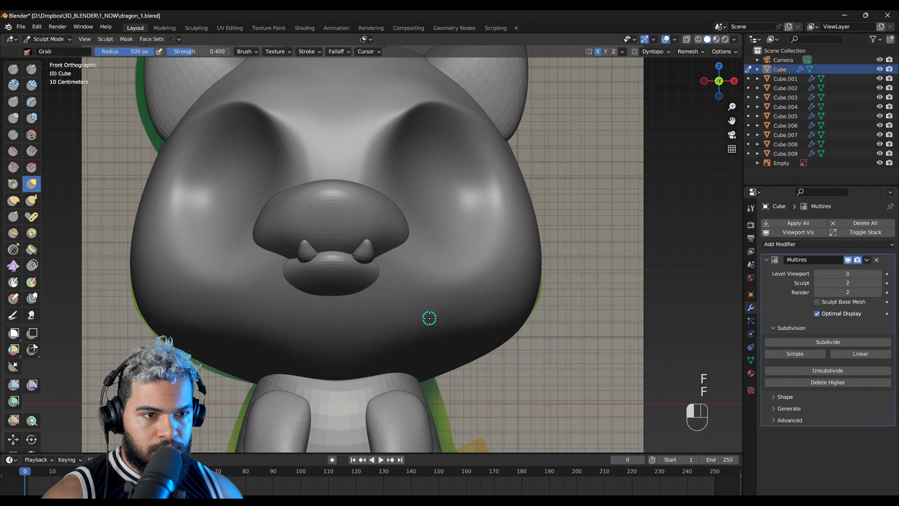
key("shift+i")
key("f")
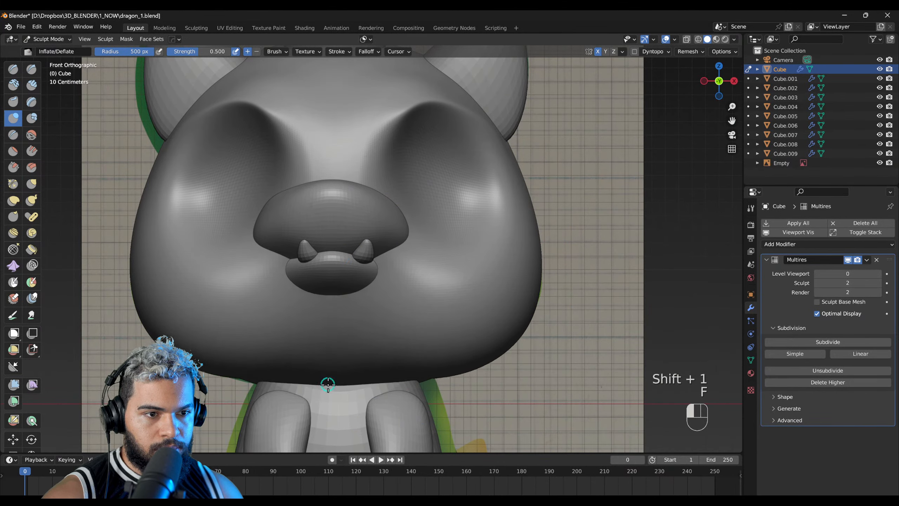
key("g")
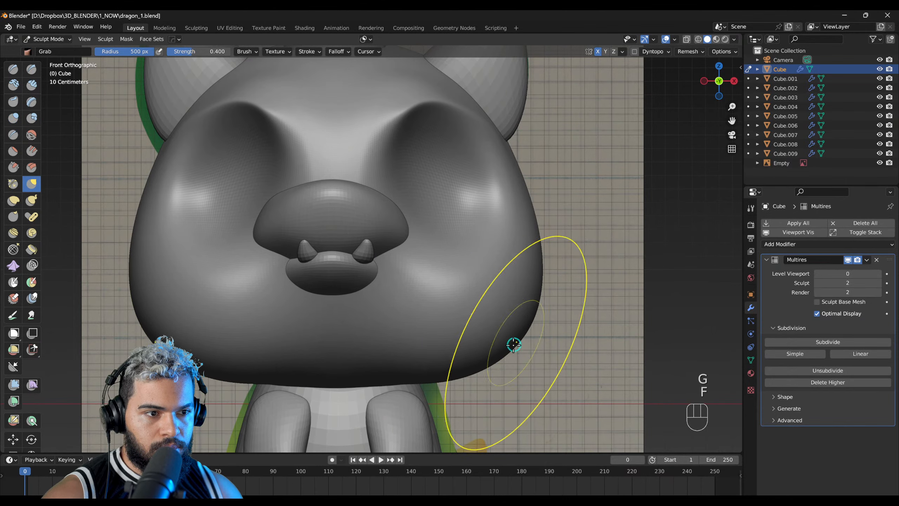
middle_click_drag(497, 330, 339, 325)
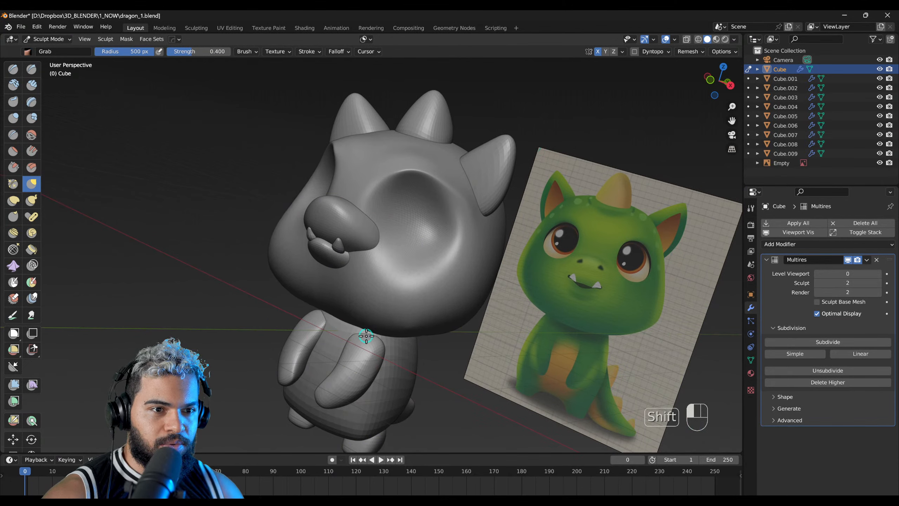
Step: Shape the chin and muzzle area below the snout with the Grab brush at radii of 467 px and 463 px
key("g")
key("f")
left_click(345, 276)
mouse_move(347, 275)
middle_mouse_down()
mouse_move(315, 277)
mouse_move(305, 304)
middle_mouse_up()
key("f")
left_click(316, 273)
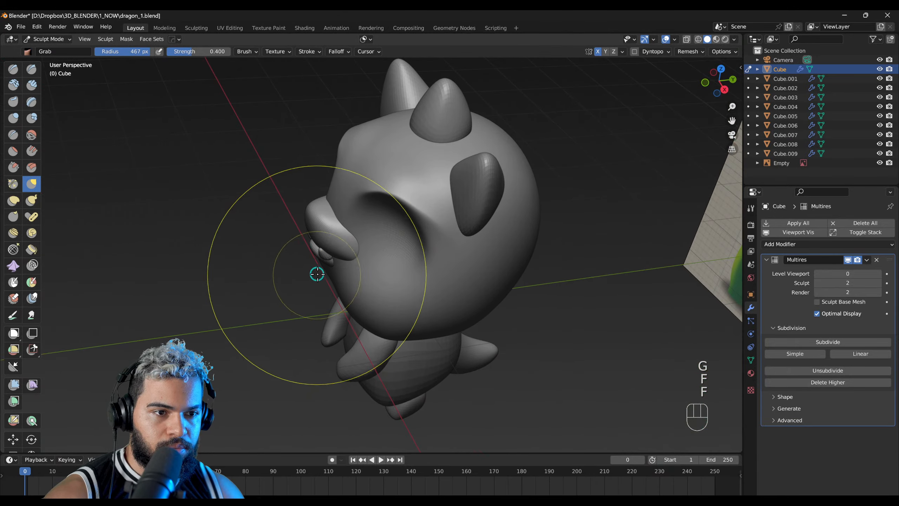
middle_click_drag(316, 273, 325, 279)
key("f")
left_click(319, 279)
left_click(316, 279)
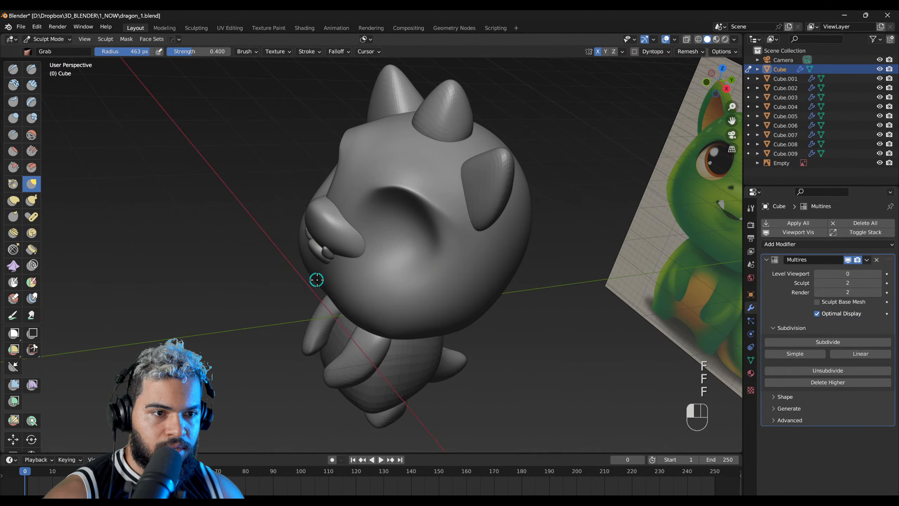
mouse_move(320, 279)
middle_mouse_down()
mouse_move(311, 211)
mouse_move(407, 183)
mouse_move(380, 262)
middle_mouse_up()
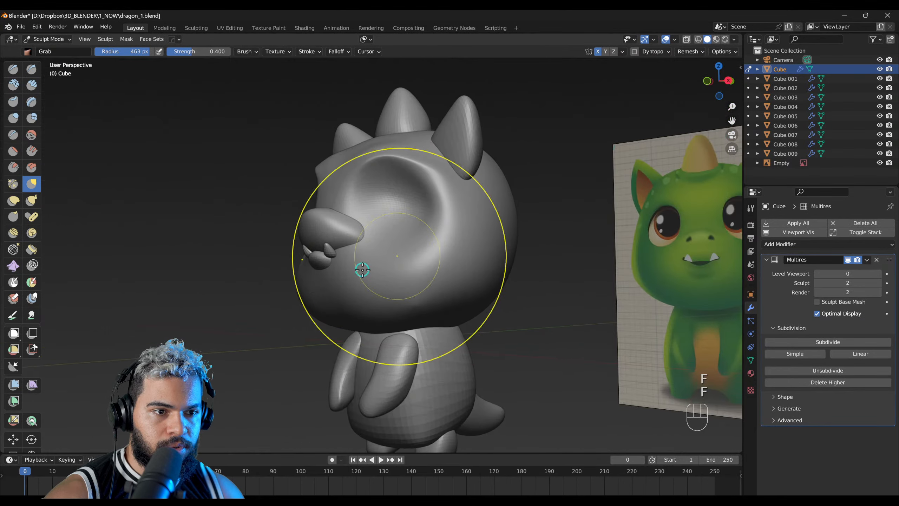
middle_click_drag(325, 290, 364, 241)
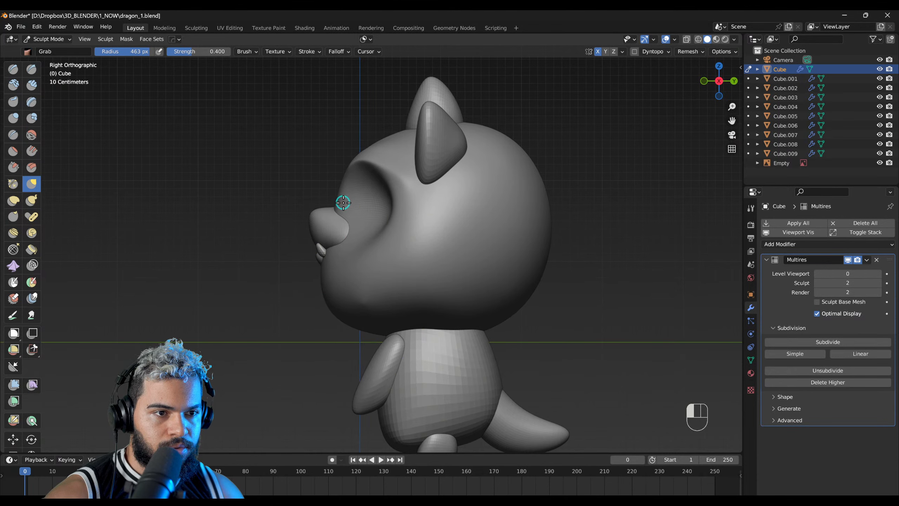
Step: Add volume to the face around the eye socket and cheek with the Inflate/Deflate brush, reducing its radius to 305 px
mouse_move(356, 203)
middle_mouse_down()
mouse_move(387, 206)
mouse_move(375, 183)
middle_mouse_up()
key("shift+1")
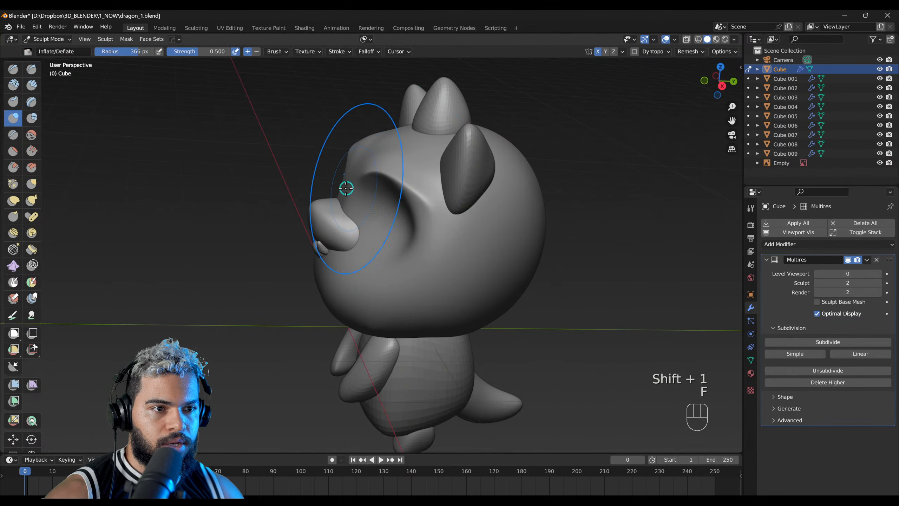
key("f")
mouse_move(377, 209)
right_mouse_down()
mouse_move(398, 177)
mouse_move(352, 261)
right_mouse_up()
key("f")
left_click(379, 180)
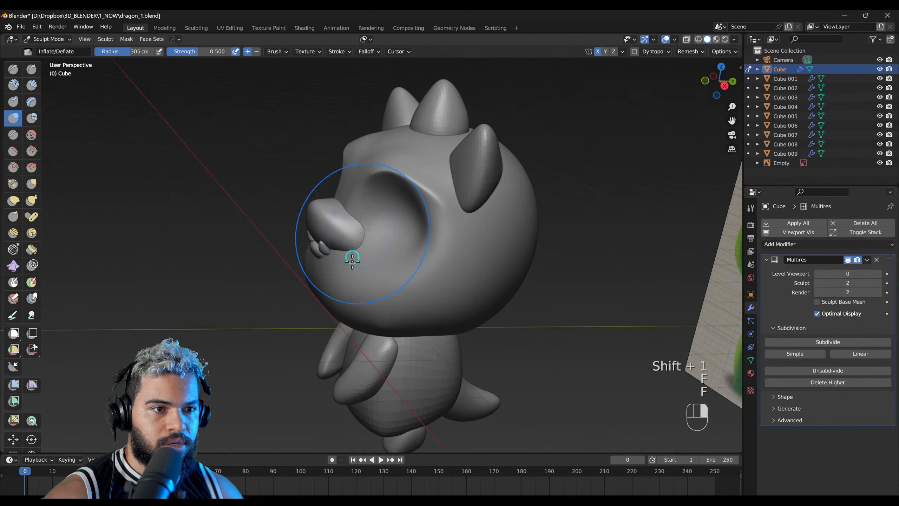
Step: Round the cheeks and chin from several angles with the Grab brush, using radii of 385 px, 442 px and 400 px
key("g")
key("f")
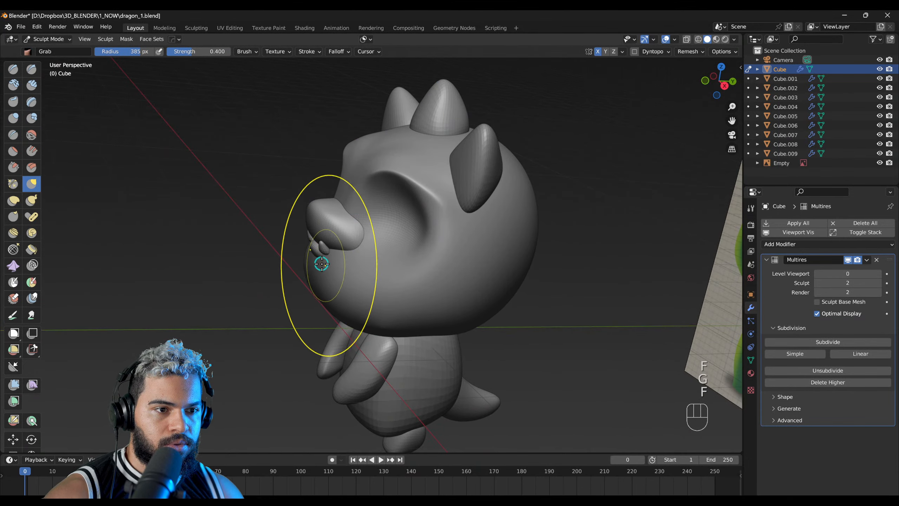
middle_click_drag(330, 268, 408, 280)
key("f")
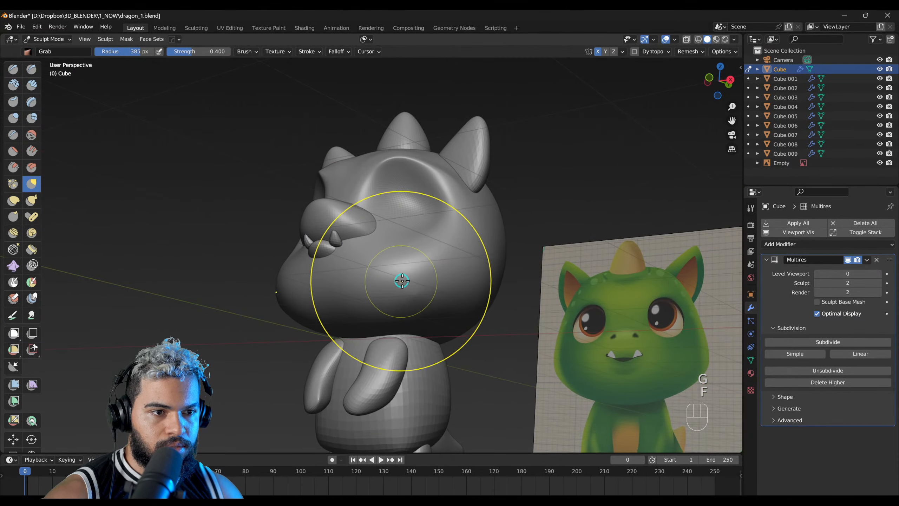
left_click(438, 287)
right_click_drag(439, 287, 537, 313)
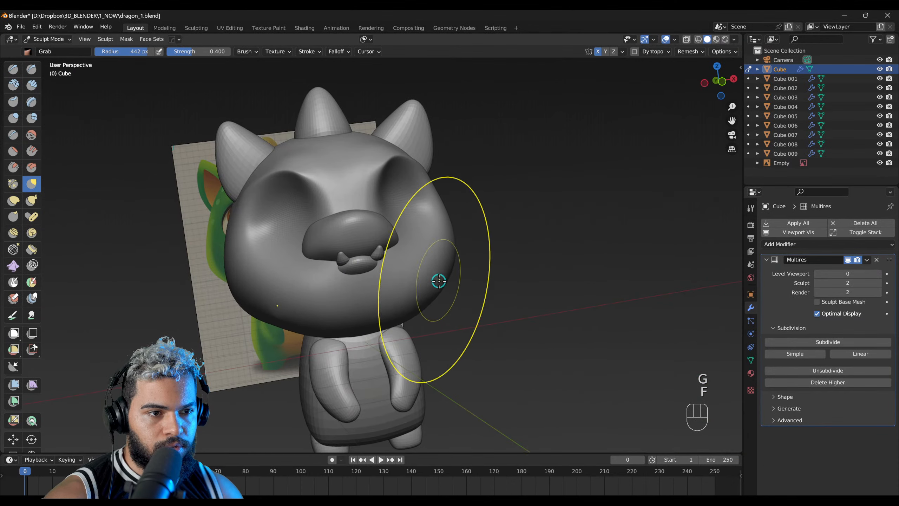
mouse_move(441, 306)
middle_mouse_down()
mouse_move(437, 270)
mouse_move(428, 295)
middle_mouse_up()
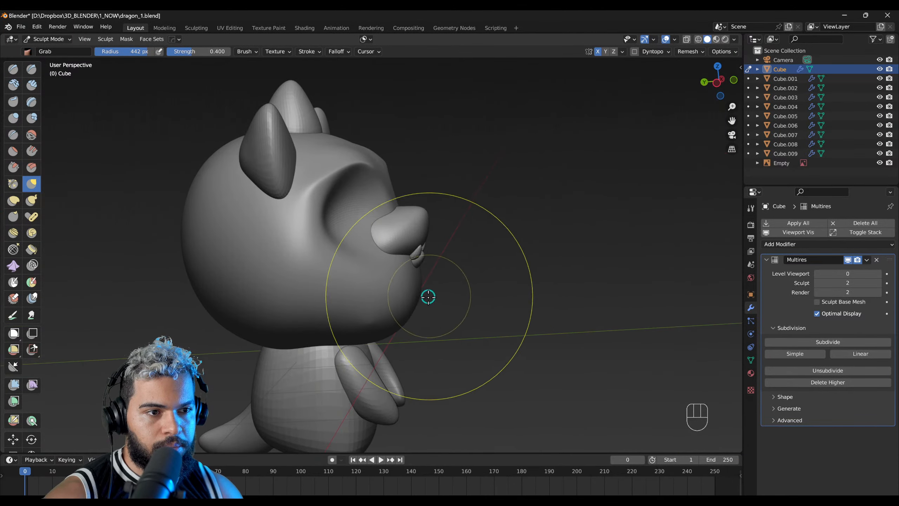
left_click_drag(381, 325, 397, 313, "shift")
mouse_move(412, 310)
middle_mouse_down()
mouse_move(400, 282)
mouse_move(395, 318)
mouse_move(311, 257)
mouse_move(401, 217)
mouse_move(437, 218)
middle_mouse_up()
key("f")
left_click(391, 292)
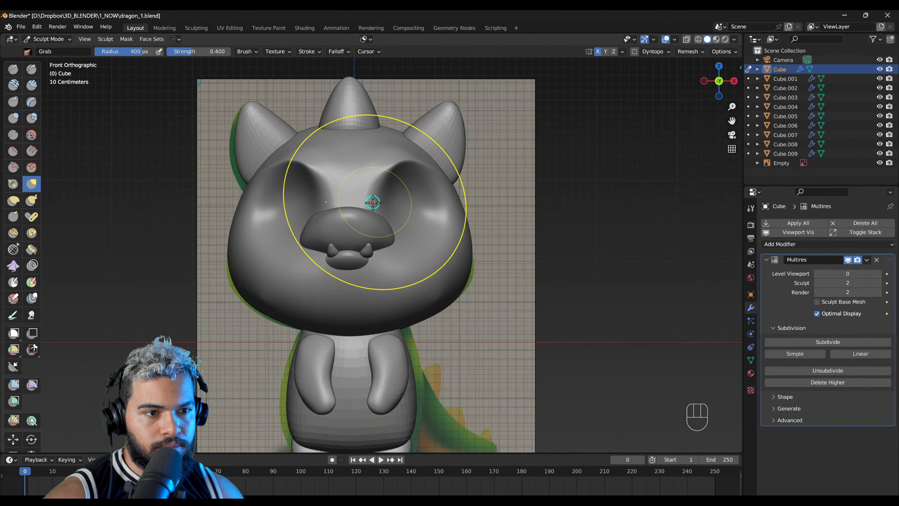
Step: Set the head's Multires viewport level to 2 so the sculpted sockets also display in Object Mode
middle_click_drag(366, 228, 382, 249, "shift")
key("F2")
left_click(372, 278)
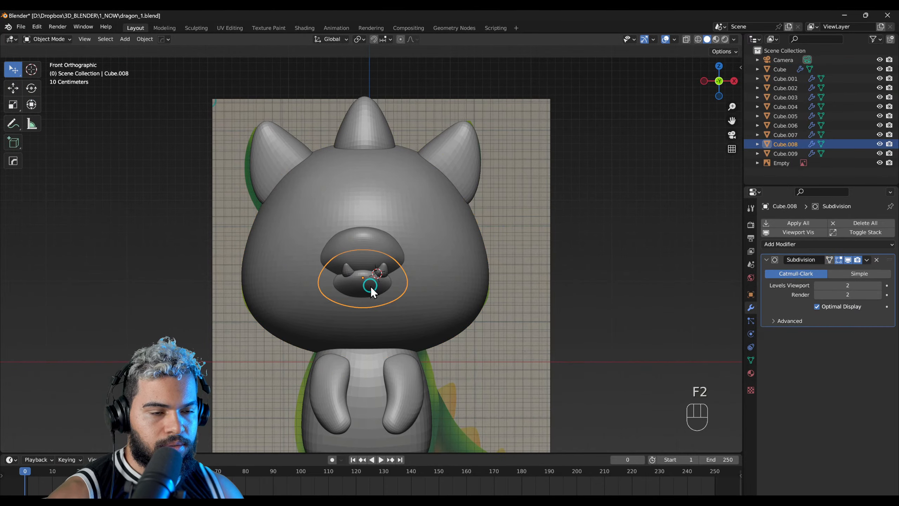
key("F4")
key("F2")
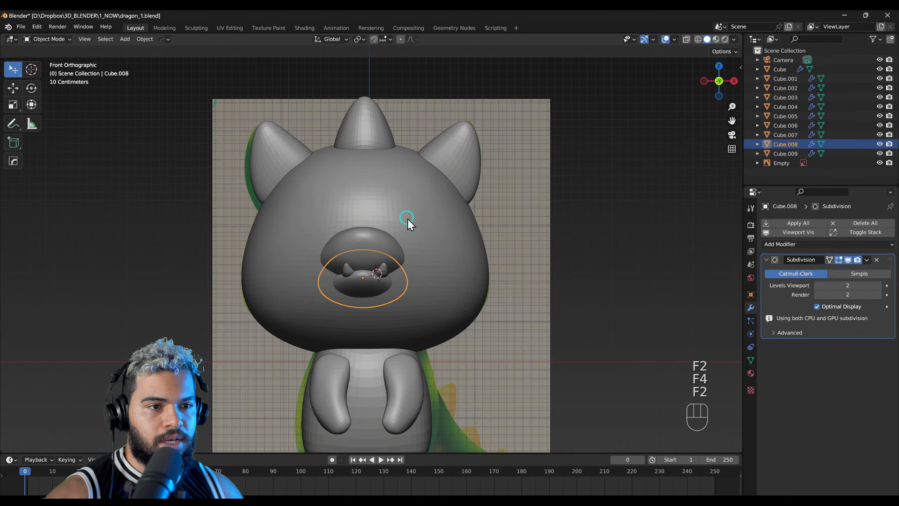
left_click(408, 222)
key("F4")
middle_click_drag(418, 241, 422, 256, "shift")
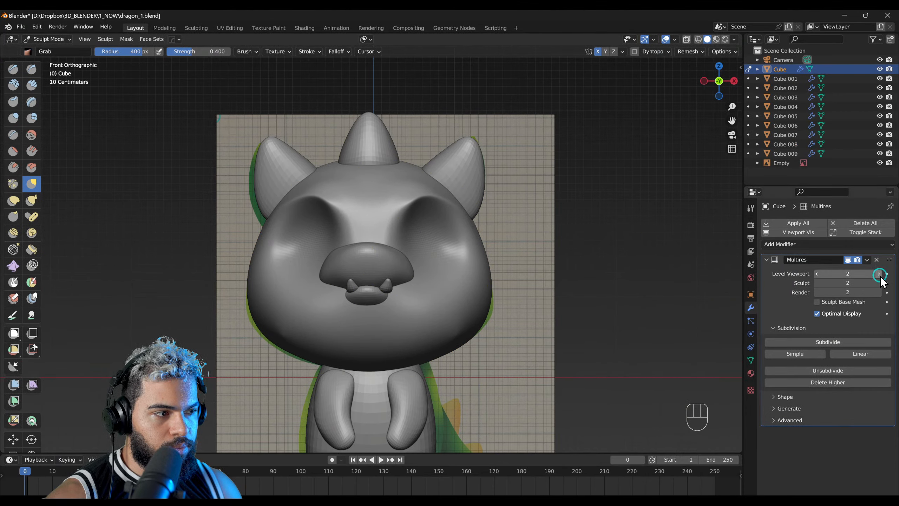
key("F3")
key("F2")
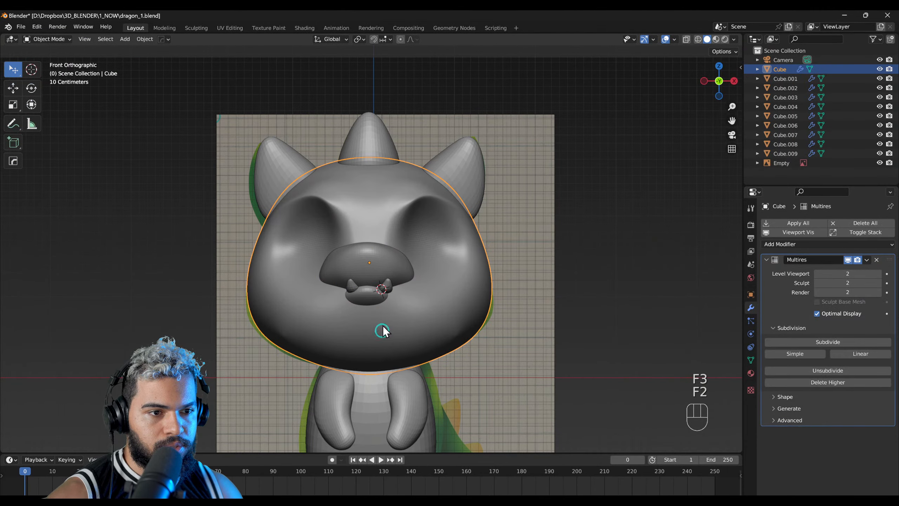
Step: Select the lower lip and reshape it in Sculpt Mode with the Grab brush at a 271 px radius
left_click(372, 295)
key("F4")
key("f")
middle_click_drag(348, 305, 389, 313, "ctrl")
mouse_move(403, 315)
left_mouse_down()
mouse_move(381, 318)
mouse_move(408, 308)
left_mouse_up()
mouse_move(401, 301)
middle_mouse_down()
mouse_move(355, 305)
mouse_move(390, 259)
middle_mouse_up()
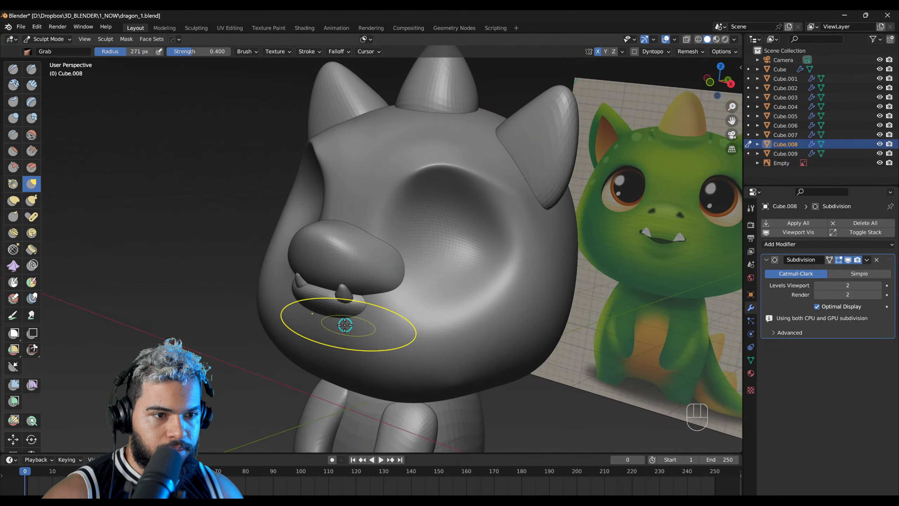
Step: Switch sculpting to the snout, adjust its side with the Grab brush, and return to sculpting the head
key("alt+q")
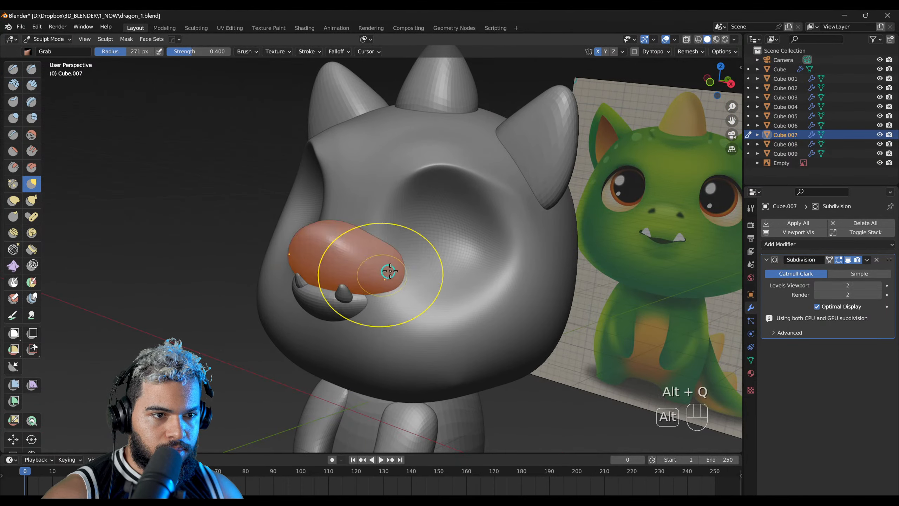
mouse_move(400, 250)
middle_mouse_down()
mouse_move(371, 257)
mouse_move(423, 255)
mouse_move(351, 279)
mouse_move(327, 275)
mouse_move(507, 267)
mouse_move(412, 253)
mouse_move(381, 275)
mouse_move(375, 263)
middle_mouse_up()
key("alt+q")
Step: Set the viewport object color to Random and review the head and body from several angles
key("F5")
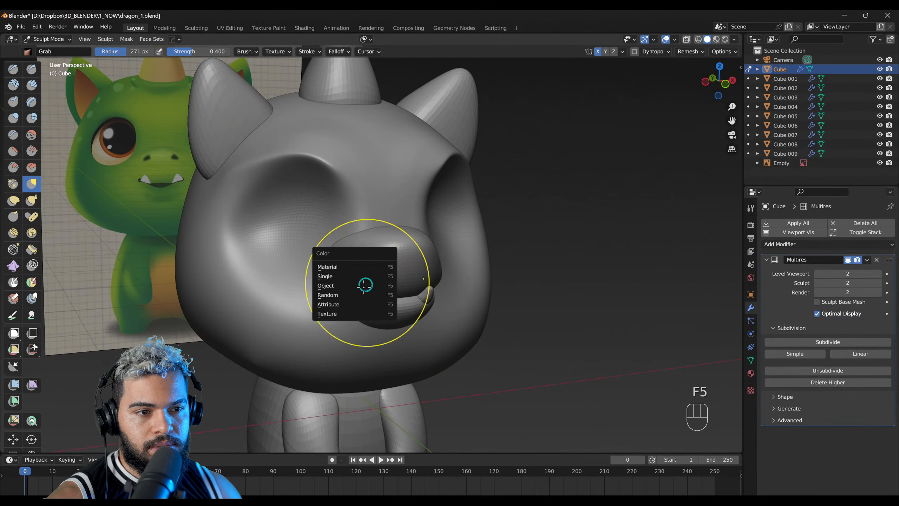
left_click(368, 285)
middle_click_drag(352, 301, 308, 303)
right_click_drag(307, 304, 289, 266)
right_click_drag(289, 266, 262, 305, "ctrl")
right_click_drag(318, 271, 377, 267)
middle_click_drag(377, 266, 478, 243)
middle_click_drag(422, 292, 515, 275)
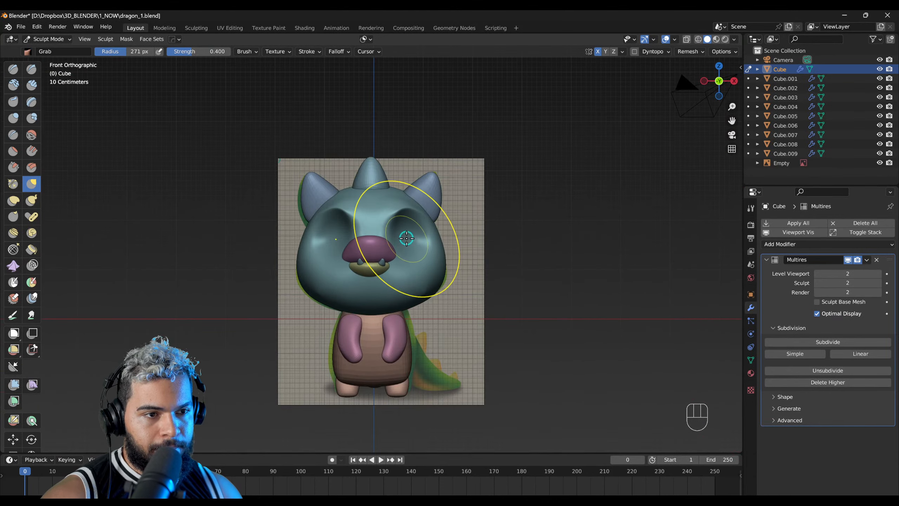
mouse_move(458, 231)
middle_mouse_down()
mouse_move(341, 305)
mouse_move(378, 281)
mouse_move(424, 222)
mouse_move(391, 248)
middle_mouse_up()
Step: Add a UV sphere in Object Mode and rotate it so its pole faces forward
key("F2")
key("shift+a")
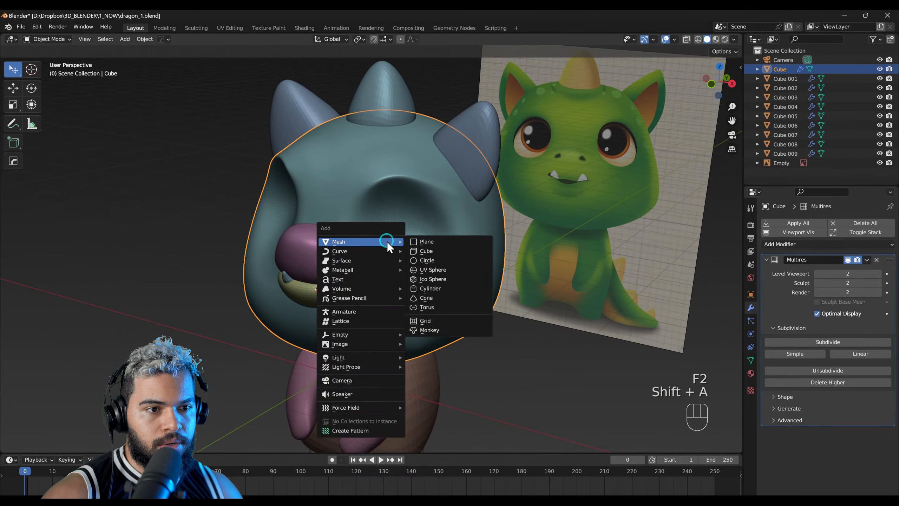
left_click(433, 269)
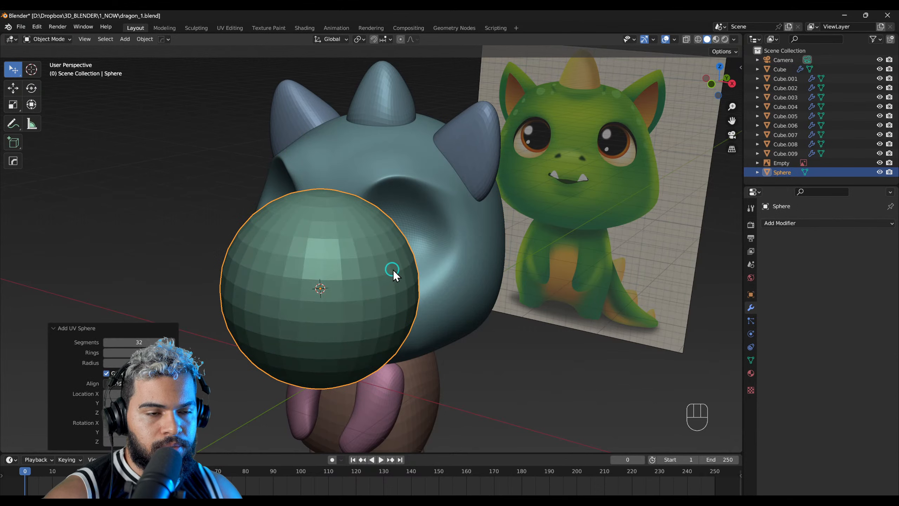
middle_click_drag(364, 273, 346, 265)
key("r")
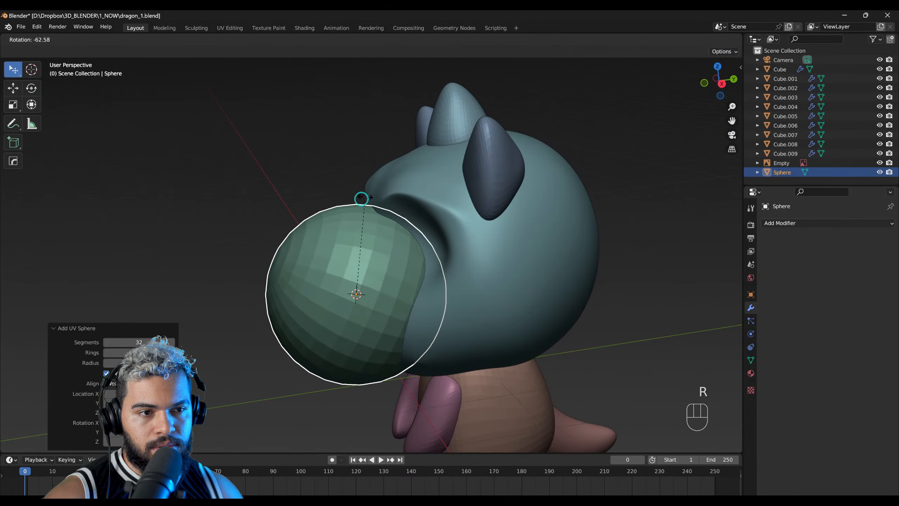
left_click(329, 231)
middle_click_drag(323, 240, 448, 212)
key("r")
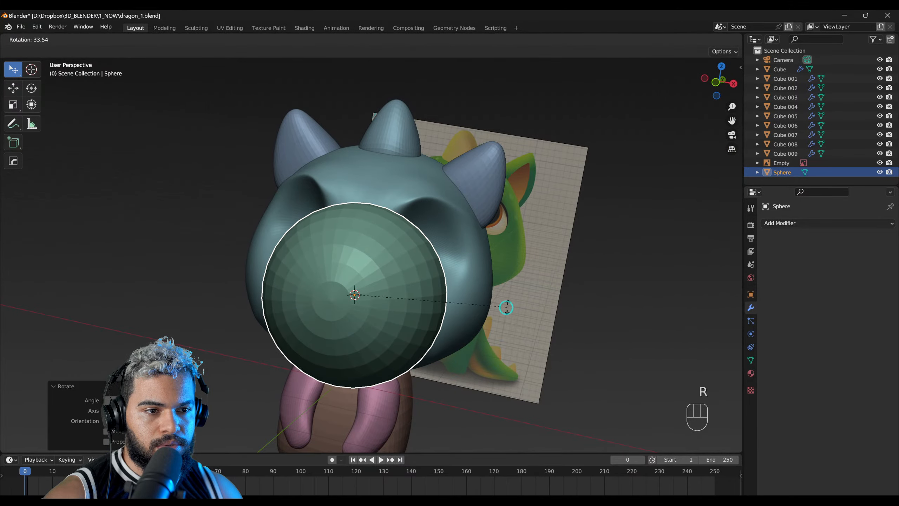
left_click(413, 266)
middle_click_drag(414, 266, 448, 248)
key("r")
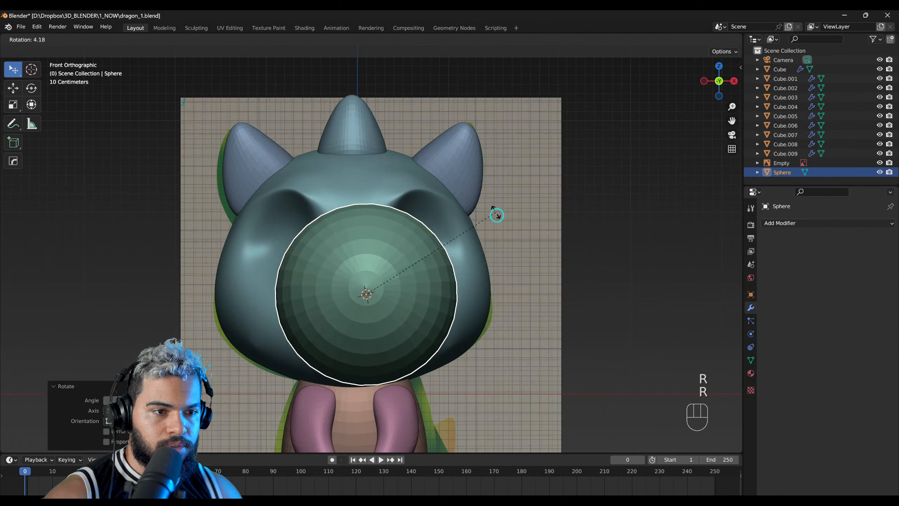
left_click(495, 238)
Step: Scale the sphere down to eyeball size and move it into the character's left eye socket
key("g")
left_click(518, 227)
middle_click_drag(518, 227, 366, 270)
key("s")
left_click(432, 277)
key("g")
left_click(486, 249)
key("g")
left_click(424, 271)
middle_click_drag(424, 271, 569, 227)
Step: Rotate the eye sphere about the global Z axis and fine-tune its position and scale within the socket
key("r")
key("z")
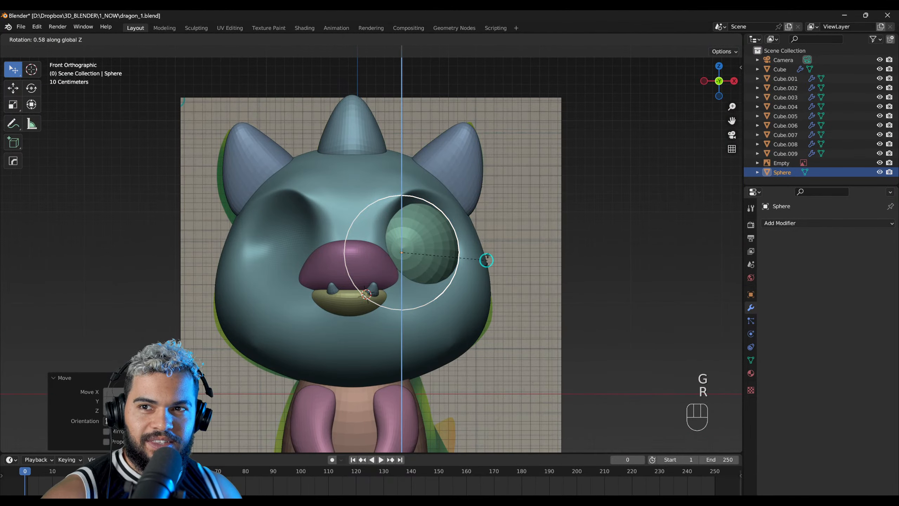
left_click(498, 259)
middle_click_drag(497, 260, 421, 265)
key("g")
left_click(471, 257)
key("s")
key("s")
left_click(472, 263)
right_click_drag(488, 266, 587, 256)
right_click_drag(312, 238, 356, 212, "ctrl")
right_click_drag(410, 258, 375, 221, "alt")
middle_click_drag(372, 237, 374, 268)
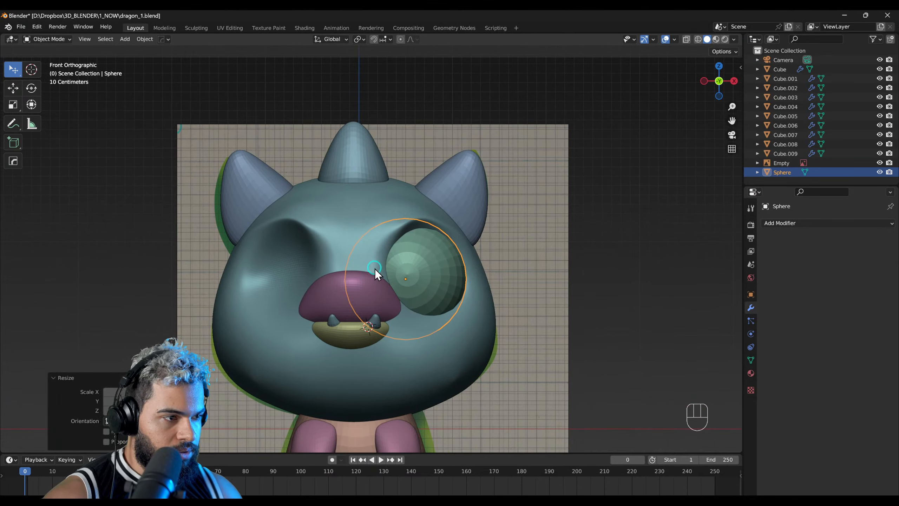
Step: Add a Mirror modifier on X to the eye sphere with the head as mirror object, and adjust the eyes' position
left_click(803, 224)
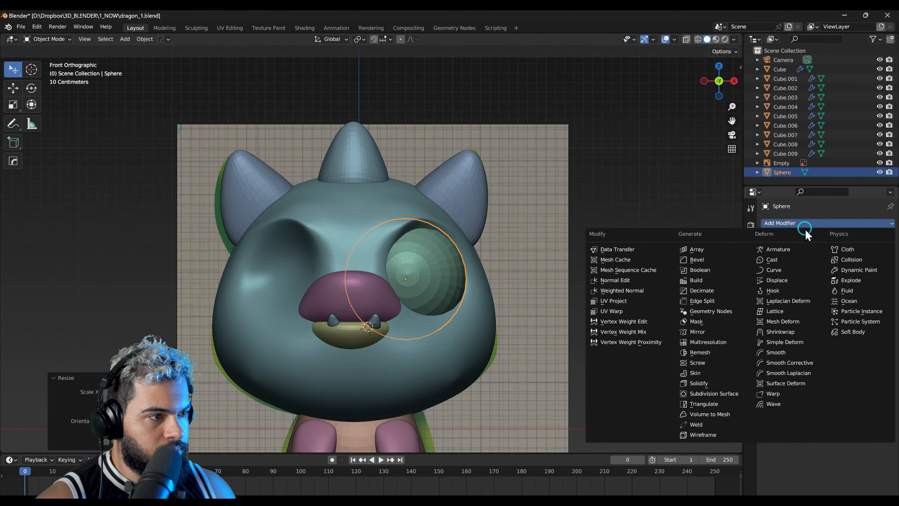
left_click(694, 333)
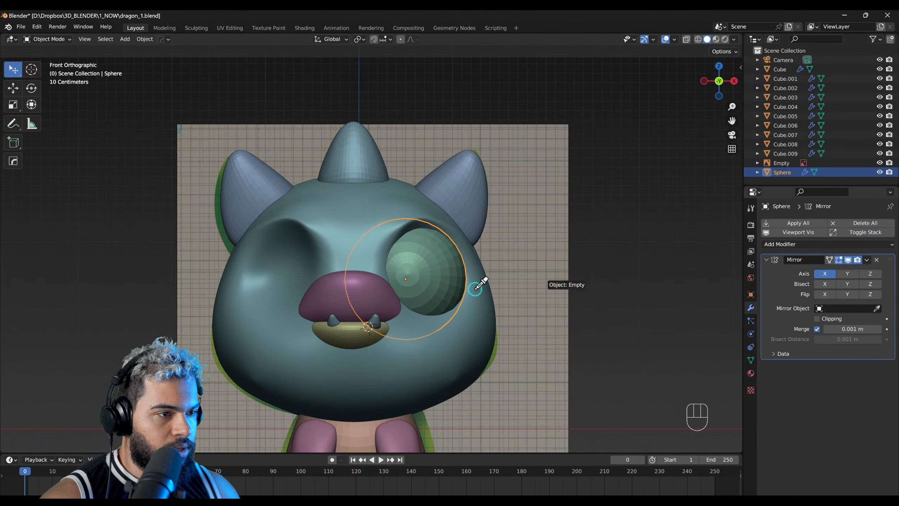
left_click(345, 202)
middle_click_drag(443, 305, 440, 230)
key("g")
left_click(460, 262)
middle_click_drag(454, 267, 263, 392)
Step: Select the head, preview the character in Material Preview shading from several angles, and return to Solid shading
left_click(262, 389)
left_click(716, 39)
mouse_move(453, 251)
middle_mouse_down()
mouse_move(342, 305)
mouse_move(395, 297)
mouse_move(352, 366)
mouse_move(612, 124)
middle_mouse_up()
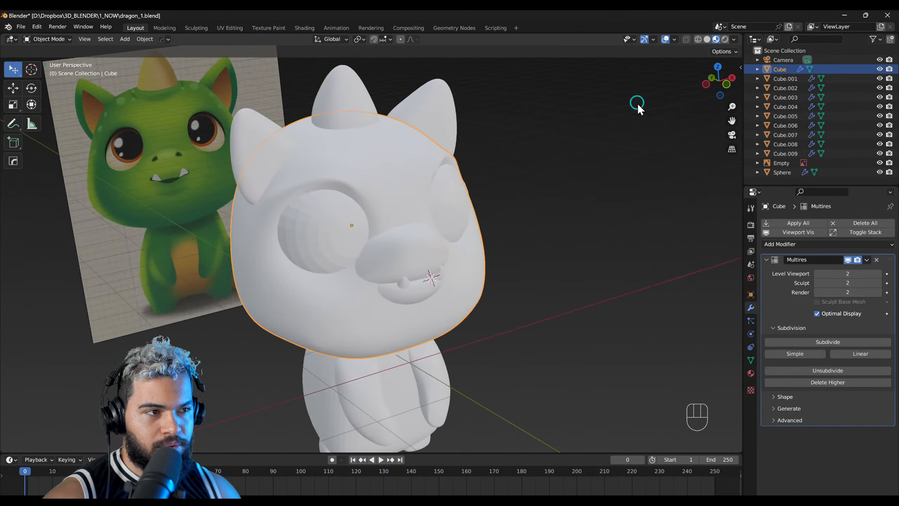
middle_click_drag(439, 233, 543, 143)
left_click(708, 39)
middle_click_drag(258, 341, 357, 331)
Step: Enter Sculpt Mode on the head and pull the lower cheeks slightly outward with the Grab brush in front view
key("F5")
left_click(360, 333)
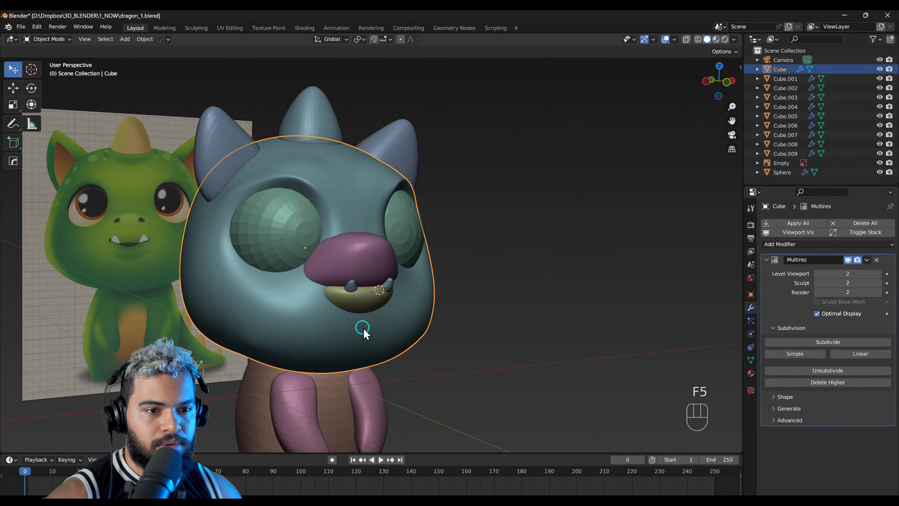
key("F4")
key("KP_1")
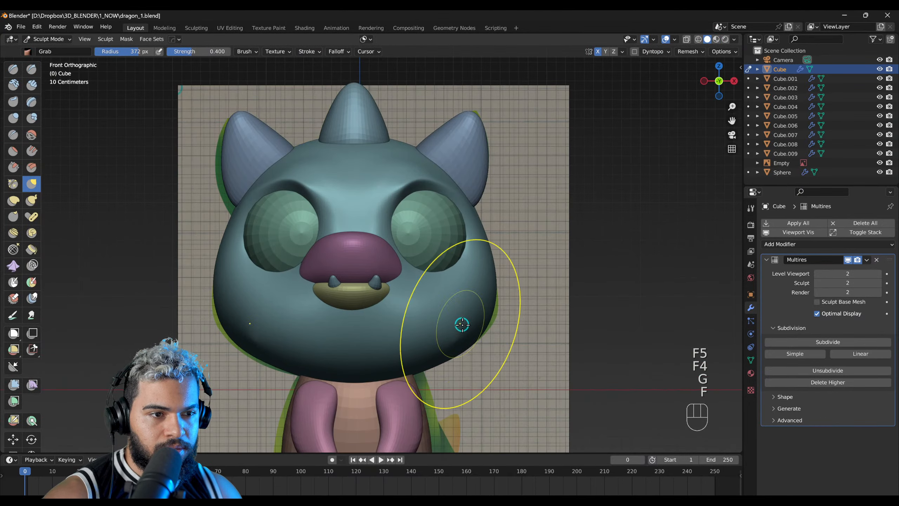
key("g")
key("f")
key("f")
key("ctrl+z")
key("f")
left_click(467, 348)
left_click_drag(480, 225, 477, 225)
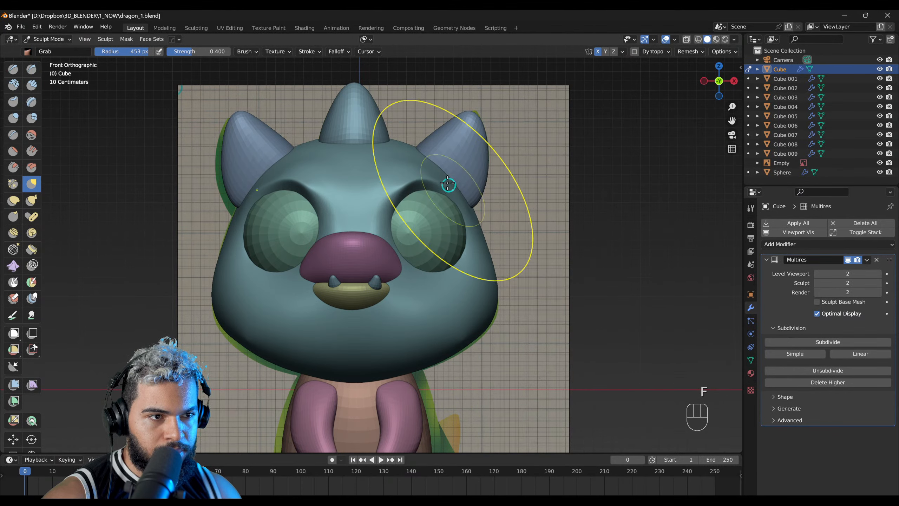
Step: Reshape the top of the head around the horn and the upper socket edges with a smaller Grab brush
key("f")
left_click(453, 157)
key("f")
left_click(363, 152)
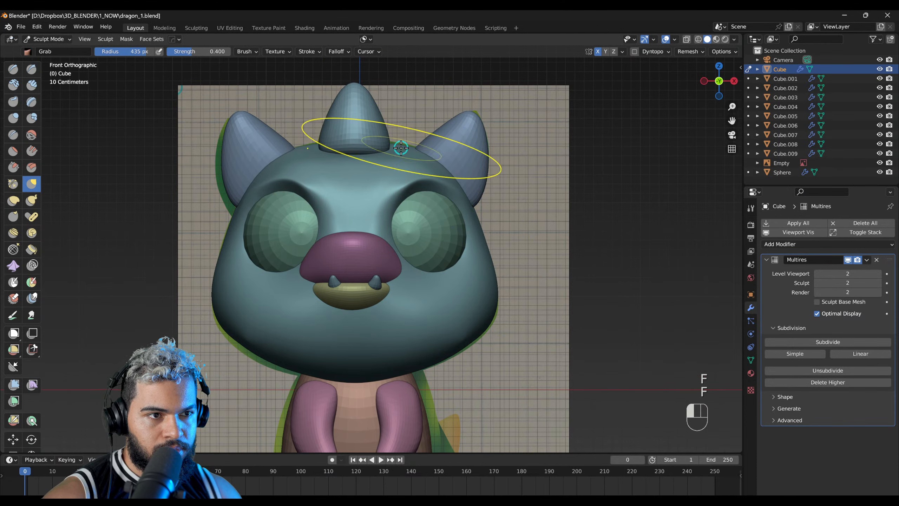
key("f")
left_click(401, 182)
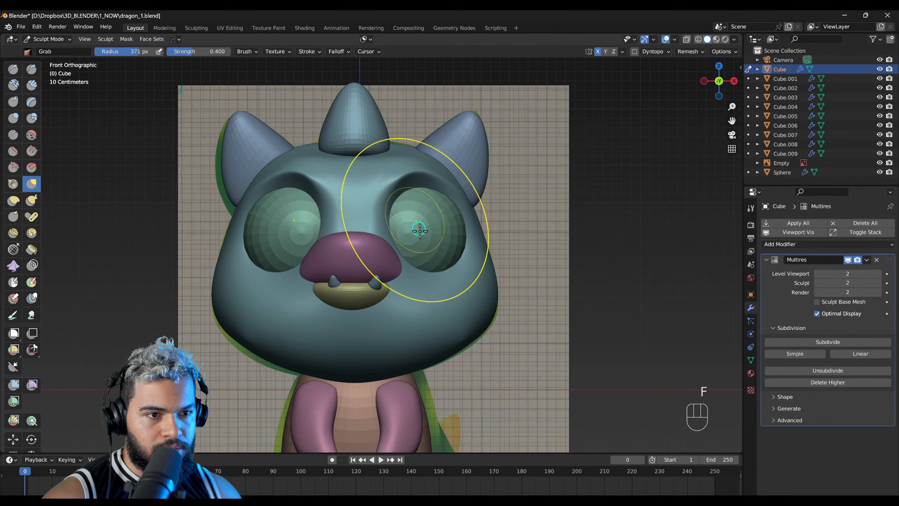
Step: Adjust the lower rims of the eye sockets around the eyeballs with the Grab brush, reducing its radius to 250 px
left_click(405, 261)
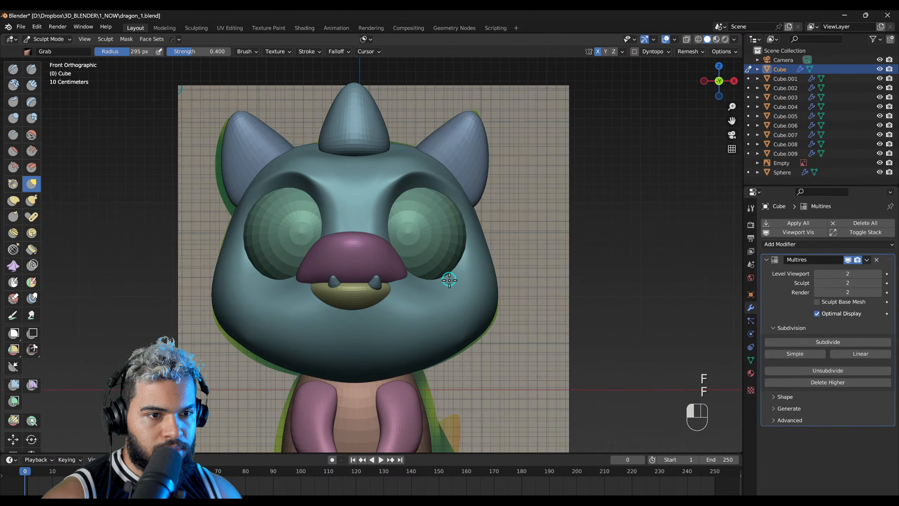
left_click_drag(449, 280, 451, 279)
middle_click_drag(450, 279, 319, 284)
key("ctrl+z")
mouse_move(443, 294)
middle_mouse_down()
mouse_move(382, 287)
mouse_move(412, 261)
mouse_move(409, 276)
middle_mouse_up()
key("f")
left_click(413, 287)
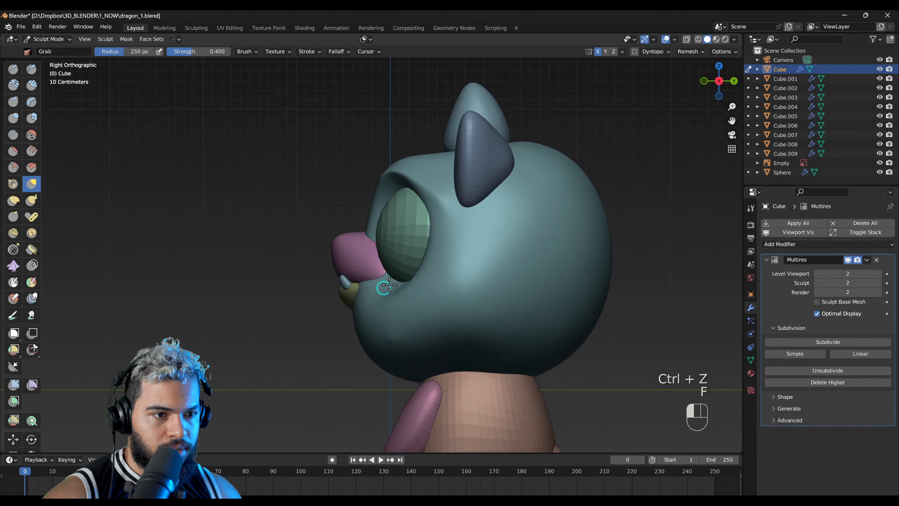
Step: Refine the lower socket rim and cheek in side view with a 186 px Grab brush, and save the file
key("f")
left_click(376, 283)
middle_click_drag(375, 280, 392, 264)
left_click_drag(390, 262, 390, 284)
middle_click_drag(418, 288, 426, 249)
key("ctrl+s")
Step: Switch the viewport matcap to 9_SOFT_CLAY.png and check the head in perspective
key("y")
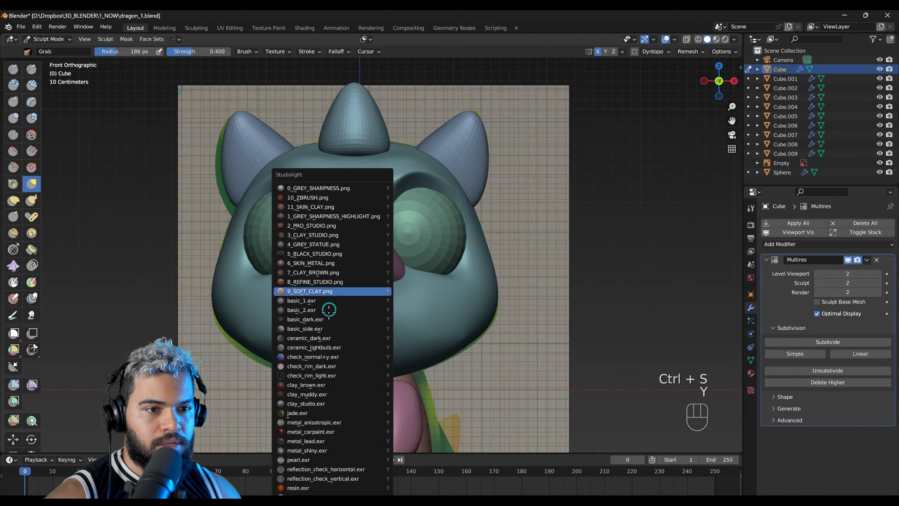
left_click(317, 300)
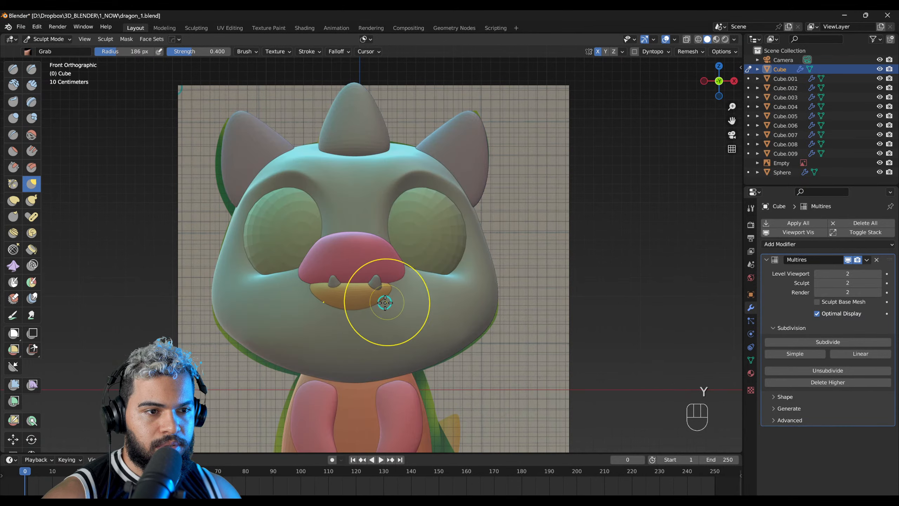
mouse_move(385, 303)
middle_mouse_down()
mouse_move(465, 301)
mouse_move(363, 338)
mouse_move(297, 382)
mouse_move(369, 306)
mouse_move(281, 328)
mouse_move(337, 267)
mouse_move(412, 237)
mouse_move(322, 326)
middle_mouse_up()
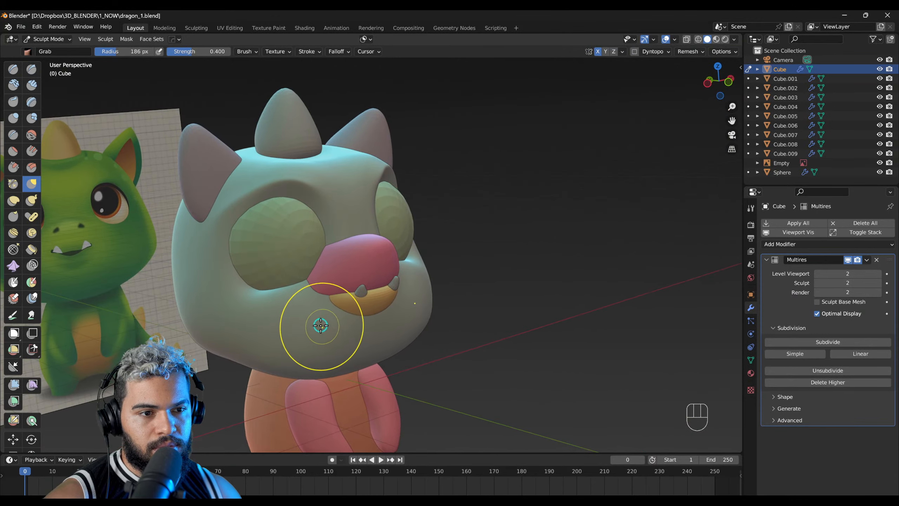
key("y")
left_click(283, 291)
middle_click_drag(287, 292, 461, 198)
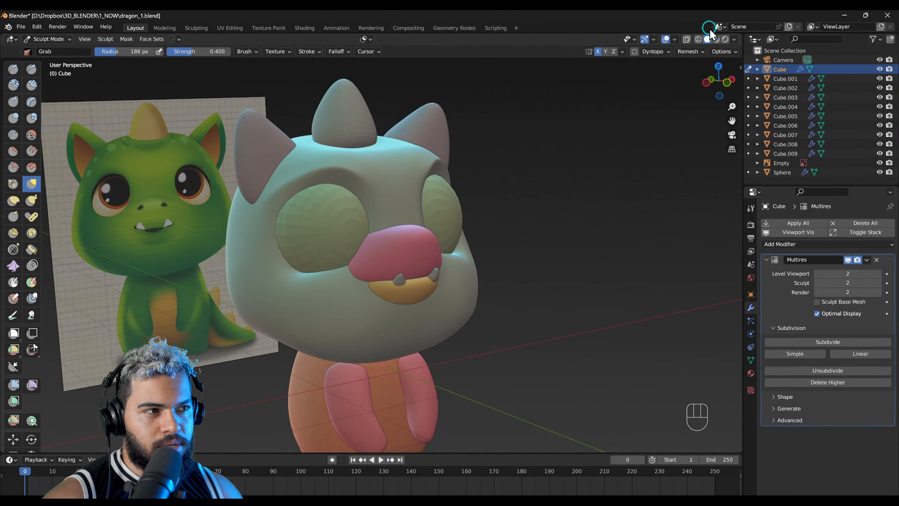
Step: Examine the available matcaps and the viewport shading settings
left_click(734, 40)
left_click(719, 108)
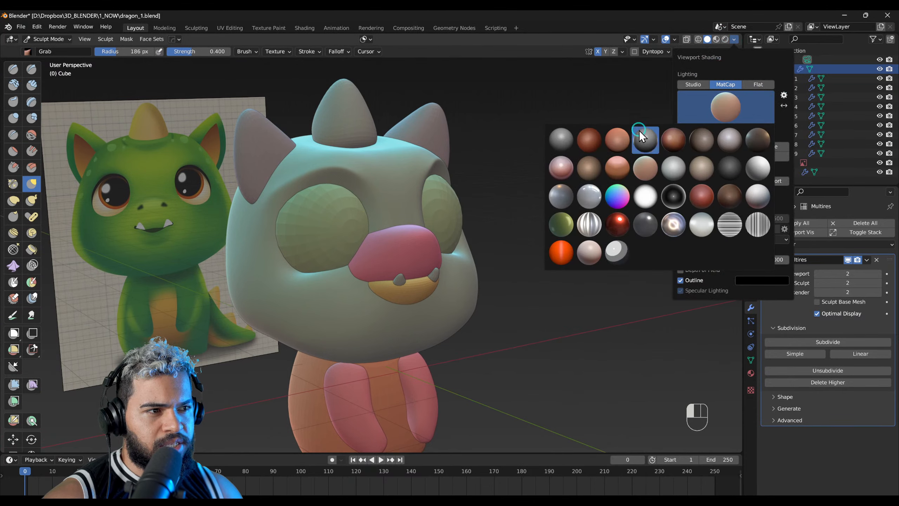
left_click(698, 114)
mouse_move(478, 257)
middle_mouse_down()
mouse_move(388, 267)
mouse_move(224, 84)
middle_mouse_up()
left_click(736, 38)
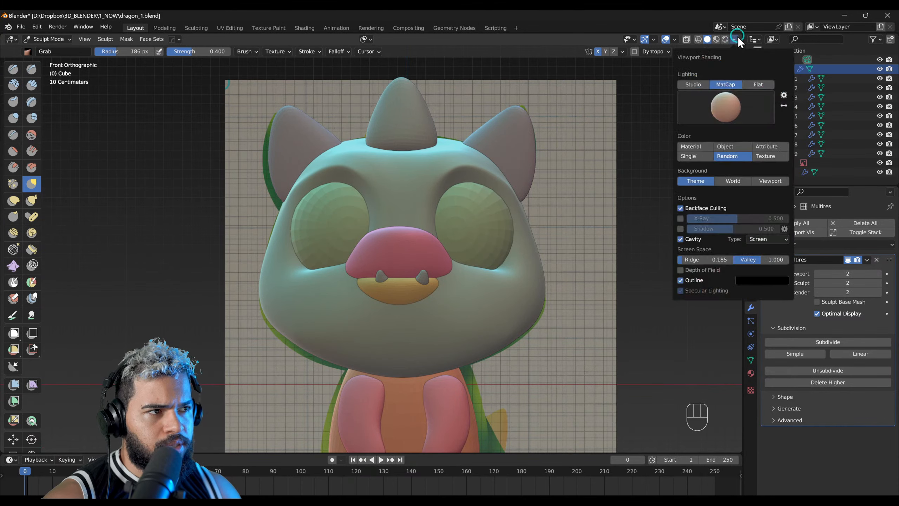
key("Escape")
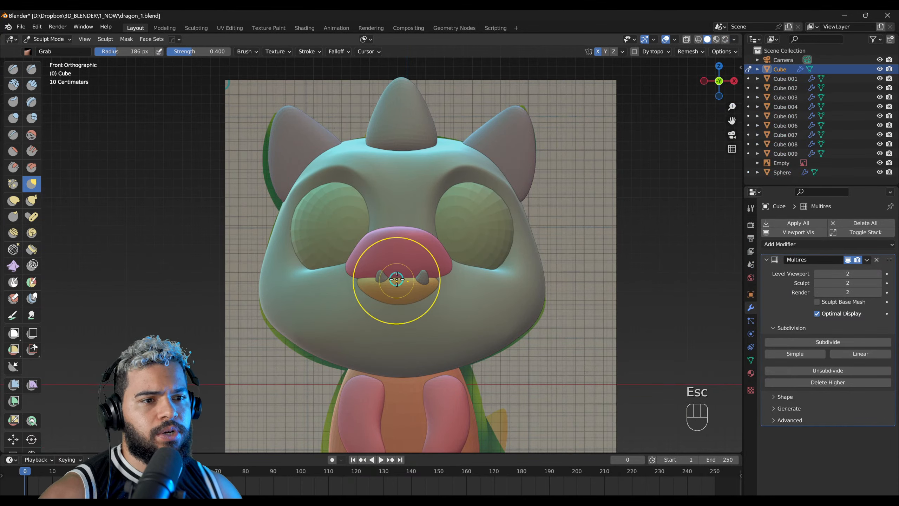
Step: Return to Object Mode, select the eye sphere and apply Shade Smooth to it
middle_click_drag(381, 201, 470, 227)
key("F2")
left_click(468, 232)
mouse_move(418, 246)
middle_mouse_down()
mouse_move(344, 254)
mouse_move(438, 225)
middle_mouse_up()
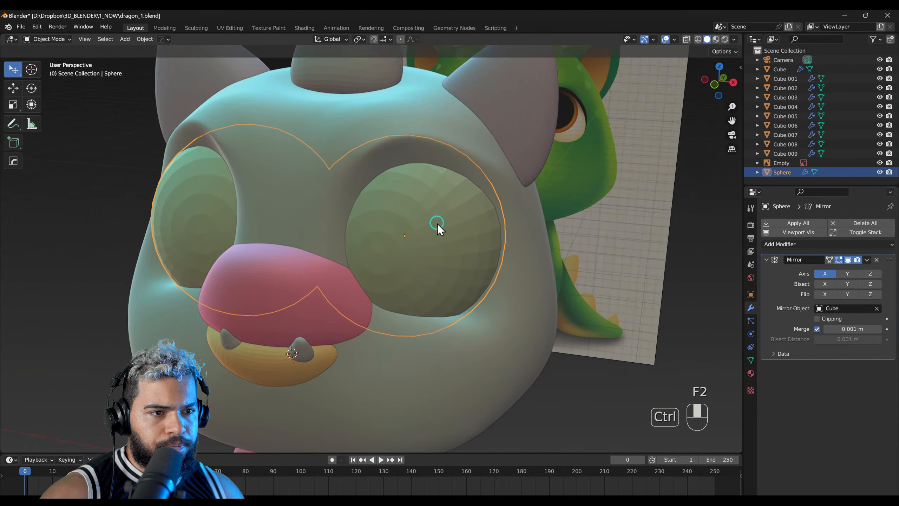
right_click(410, 229)
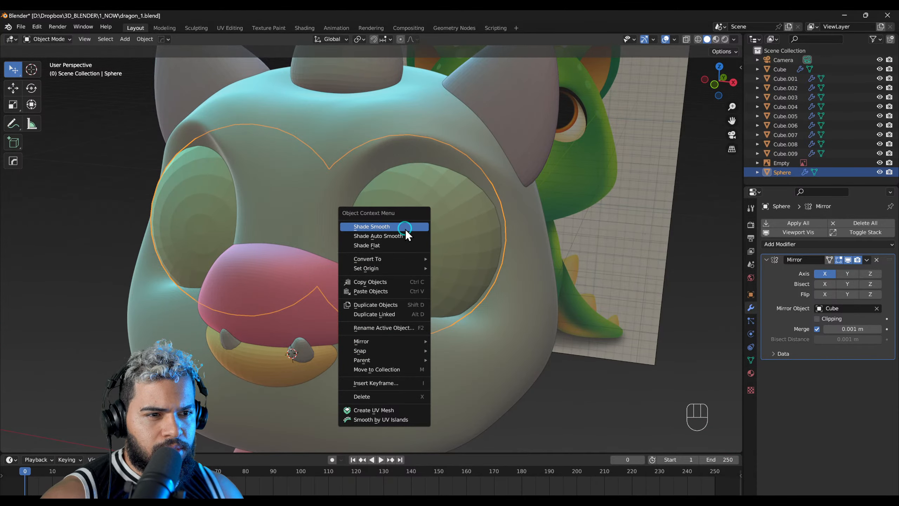
left_click(404, 226)
middle_click_drag(384, 271, 396, 253)
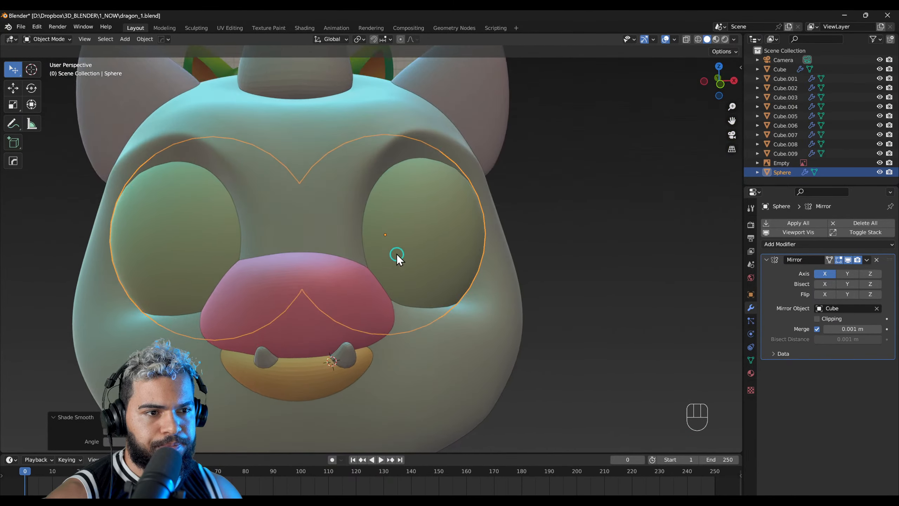
Step: Put the head back into Sculpt Mode near the horn base and set its Multires sculpt level to 1
middle_click_drag(435, 146, 365, 186)
left_click(365, 186)
key("F3")
middle_click_drag(354, 250, 400, 282)
key("F2")
left_click(352, 273)
key("F3")
key("F4")
key("f")
left_click(327, 271)
key("ctrl+1")
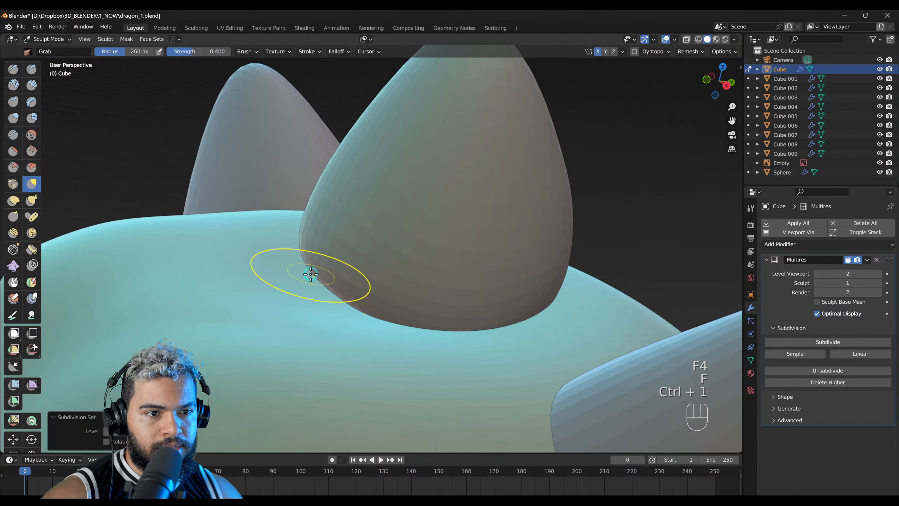
Step: Try to shape the head surface around the horn base with the Draw Sharp brush
key("1")
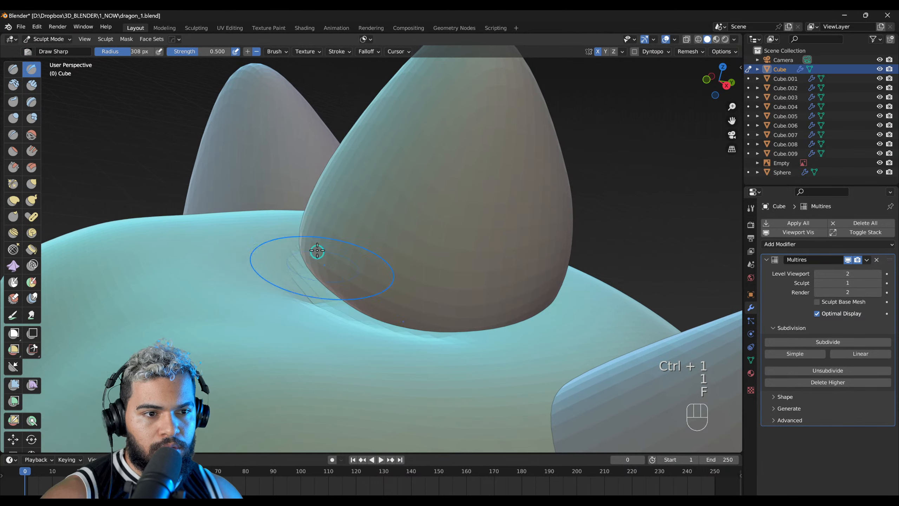
key("ctrl+z")
key("ctrl+z")
key("ctrl+z")
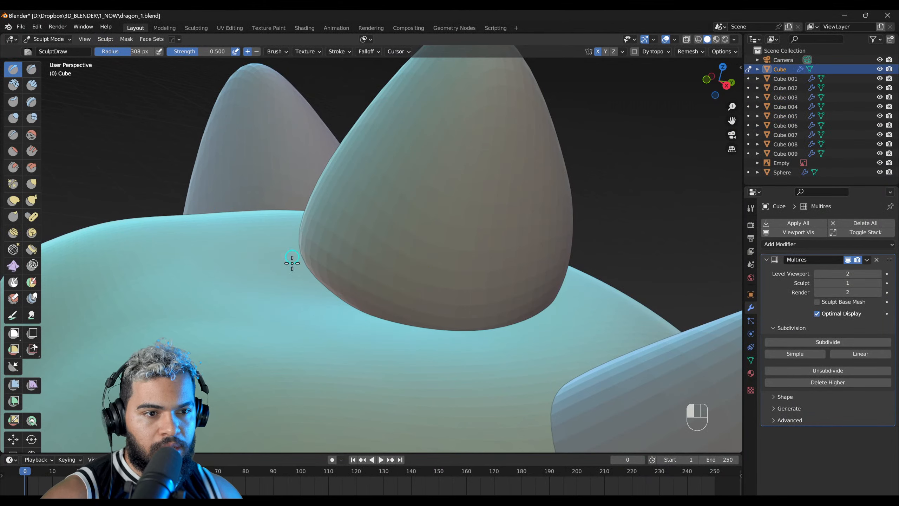
Step: Build up a raised rim on the head around the horn base with the SculptDraw brush at 400 and 368 px radius
middle_click_drag(313, 292, 329, 304)
mouse_move(309, 233)
middle_mouse_down()
mouse_move(407, 325)
mouse_move(381, 339)
mouse_move(462, 347)
middle_mouse_up()
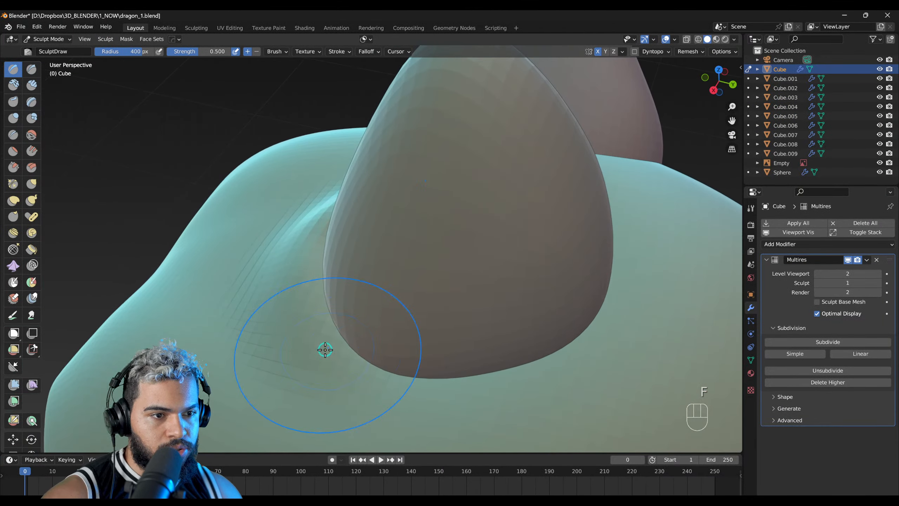
mouse_move(309, 289)
middle_mouse_down()
mouse_move(341, 253)
mouse_move(365, 346)
mouse_move(329, 328)
middle_mouse_up()
right_click_drag(413, 336, 343, 347)
mouse_move(275, 301)
right_mouse_down("shift")
mouse_move(312, 249)
mouse_move(294, 293)
mouse_move(301, 259)
right_mouse_up("shift")
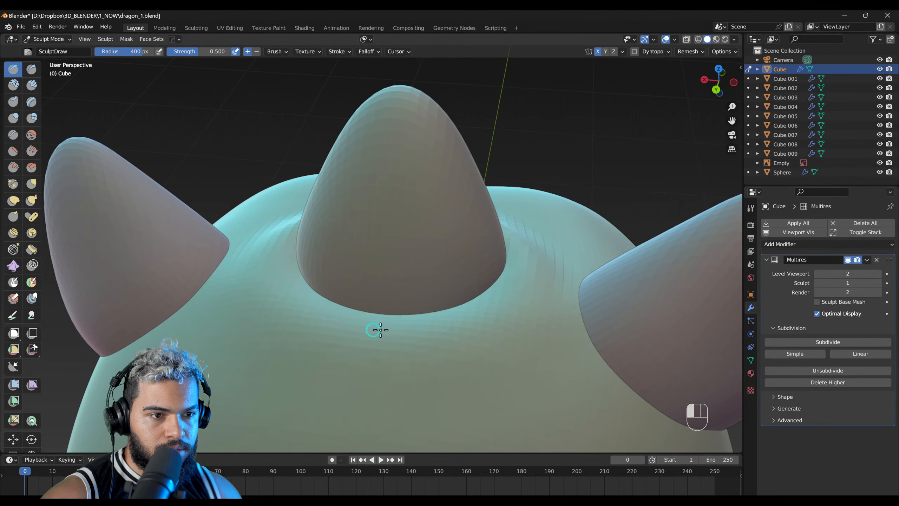
right_click_drag(381, 330, 368, 301)
key("f")
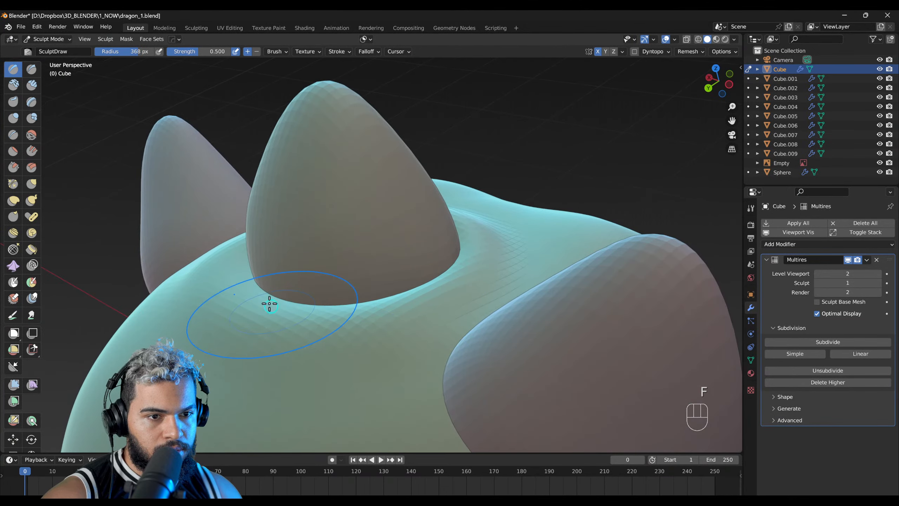
middle_click_drag(316, 241, 292, 243)
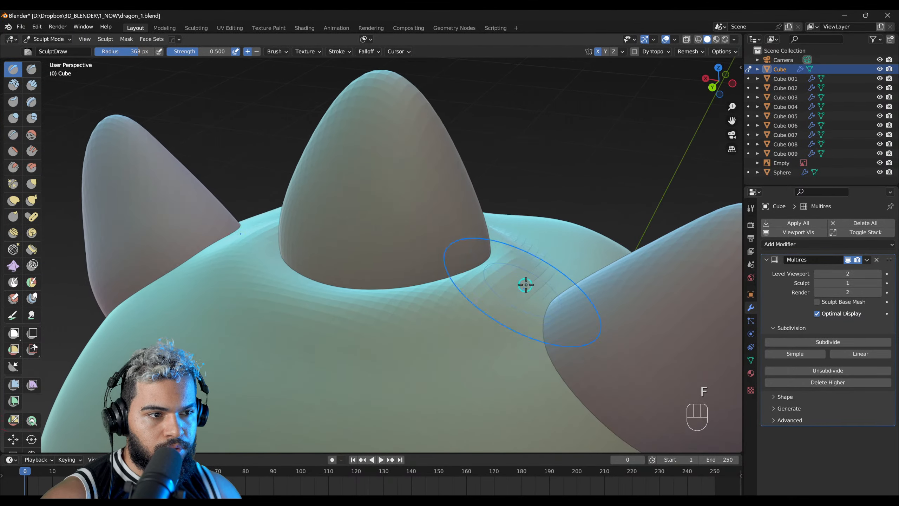
middle_click_drag(488, 265, 456, 293)
Step: Build up the skin around the ear bases with SculptDraw and adjust the rim around the horn with the Grab brush
middle_click_drag(387, 307, 393, 326)
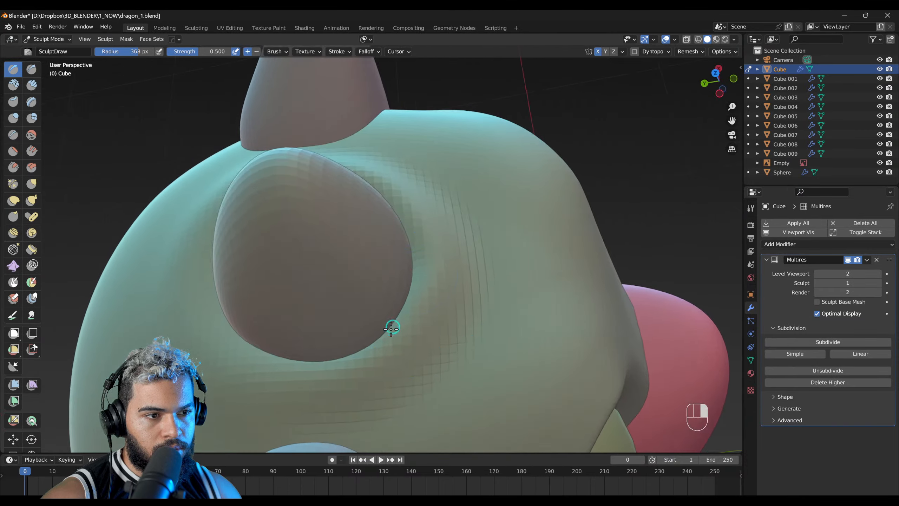
mouse_move(398, 271)
middle_mouse_down()
mouse_move(305, 233)
mouse_move(460, 237)
mouse_move(450, 275)
mouse_move(415, 246)
mouse_move(454, 224)
middle_mouse_up()
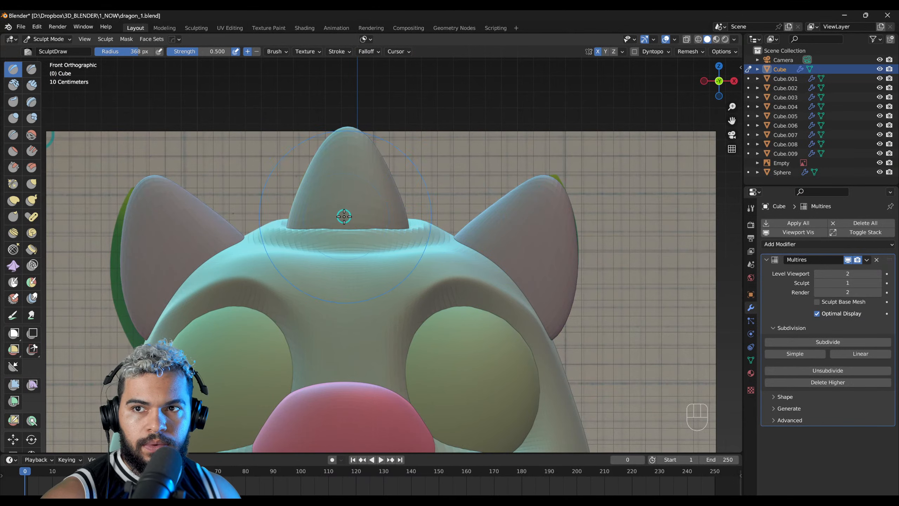
key("f")
mouse_move(393, 237)
middle_mouse_down()
mouse_move(383, 258)
mouse_move(267, 313)
middle_mouse_up()
key("g")
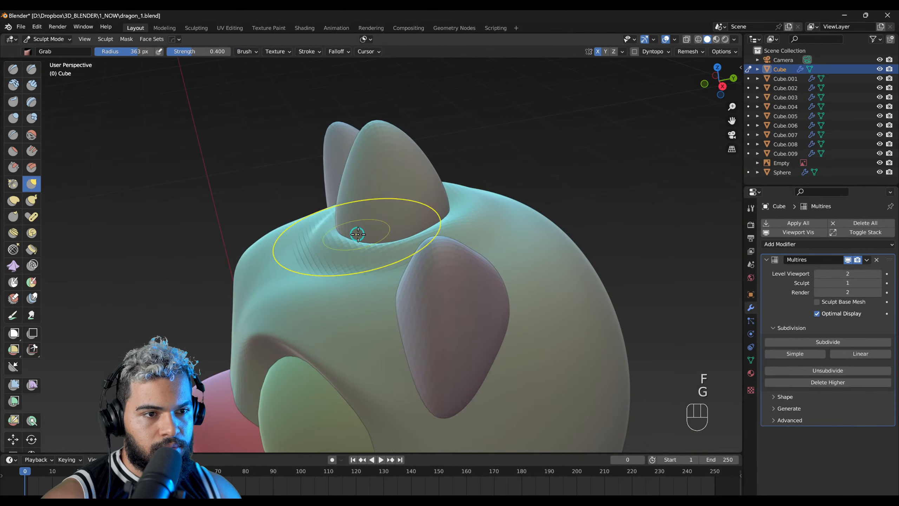
mouse_move(346, 227)
middle_mouse_down()
mouse_move(361, 192)
mouse_move(424, 249)
mouse_move(423, 233)
mouse_move(458, 241)
mouse_move(441, 225)
mouse_move(437, 243)
mouse_move(372, 214)
mouse_move(446, 215)
middle_mouse_up()
Step: Select the horn in Object Mode and adjust its height along the Z axis to sit in the raised rim
key("F2")
left_click(371, 214)
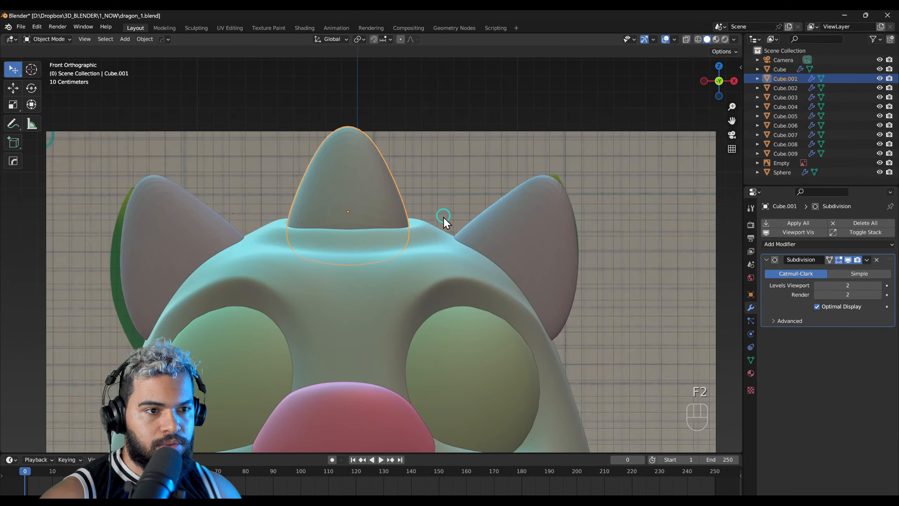
key("g")
key("z")
left_click(436, 230)
middle_click_drag(402, 255, 397, 294)
Step: Select the head again, return to Sculpt Mode and refine the surface in front of the horn
left_click(436, 262)
key("F3")
key("F2")
key("F4")
mouse_move(388, 297)
middle_mouse_down()
mouse_move(410, 227)
mouse_move(411, 257)
mouse_move(363, 263)
mouse_move(418, 240)
mouse_move(478, 257)
mouse_move(337, 279)
middle_mouse_up()
middle_click_drag(442, 248, 371, 251)
key("5")
right_click_drag(372, 251, 425, 274)
Step: Work on the forehead below the horn with the Crease brush, setting its radius to 225 px
key("2")
key("f")
left_click(386, 264)
right_click_drag(377, 252, 379, 297)
key("f")
left_click(370, 265)
key("ctrl+z")
key("f")
left_click(379, 255)
middle_click_drag(386, 256, 394, 237)
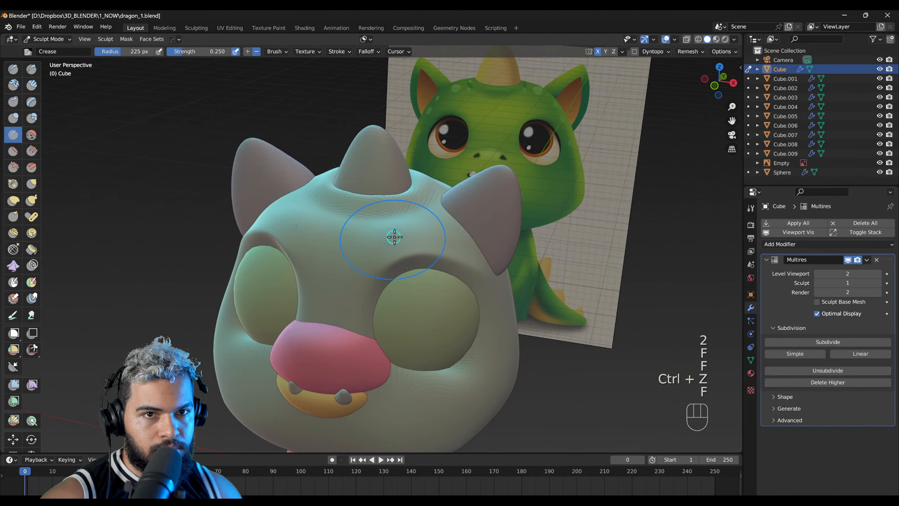
Step: Switch to the Scrape/Peaks brush, test it above the eye and set its radius to 245 px
key("s")
key("f")
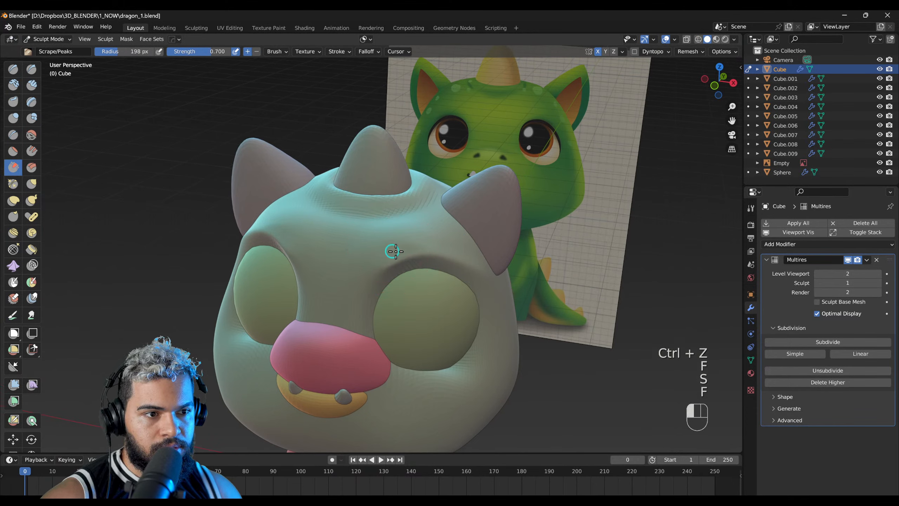
key("ctrl+z")
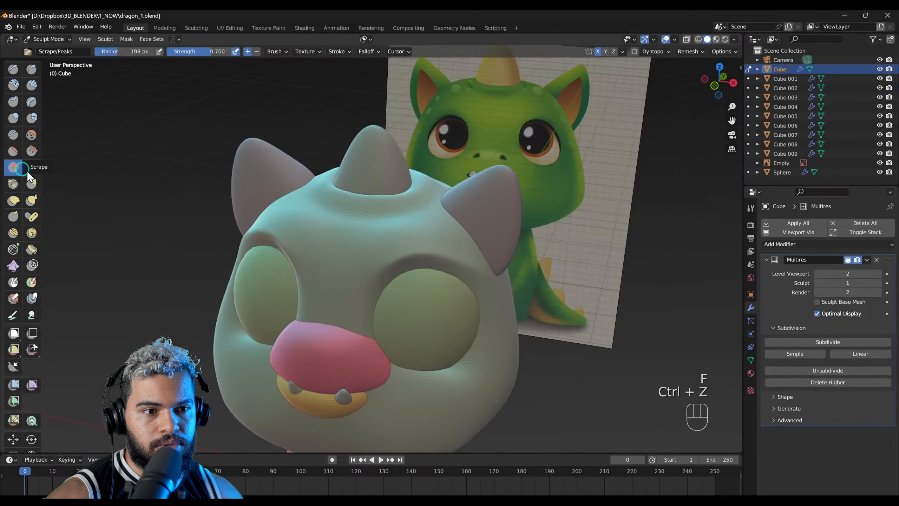
mouse_move(347, 248)
middle_mouse_down()
mouse_move(371, 257)
mouse_move(363, 242)
middle_mouse_up()
key("f")
left_click(446, 246)
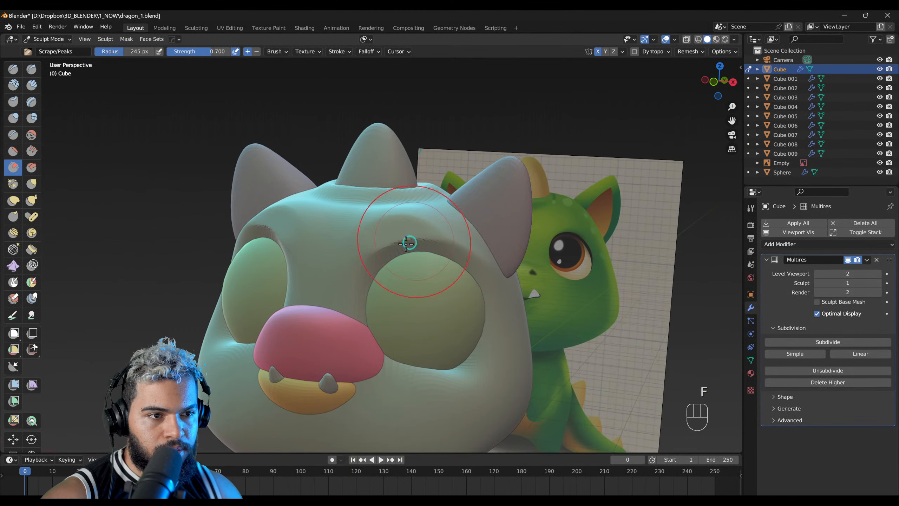
Step: Smooth and flatten the brow ridges and the forehead between the eyes with the Scrape/Peaks brush
middle_click_drag(421, 226, 327, 248)
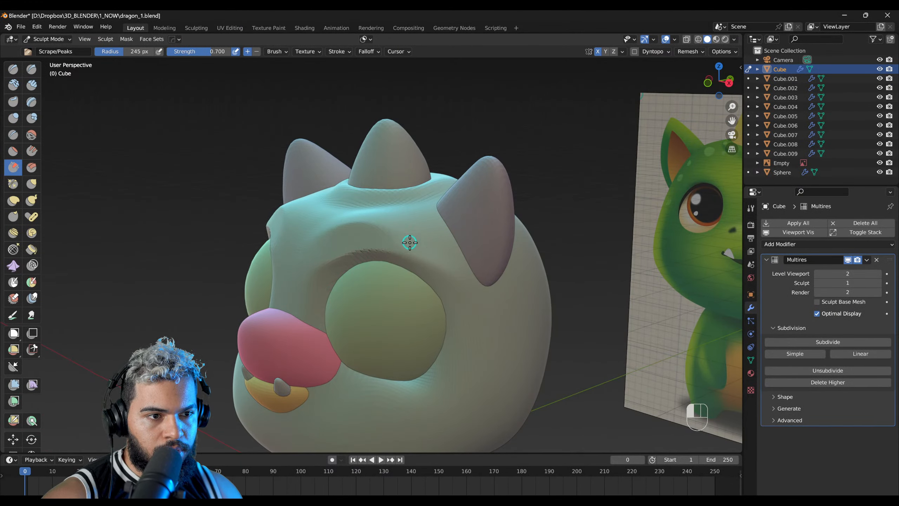
mouse_move(364, 239)
middle_mouse_down()
mouse_move(281, 211)
mouse_move(353, 239)
middle_mouse_up()
middle_click_drag(415, 247, 388, 235)
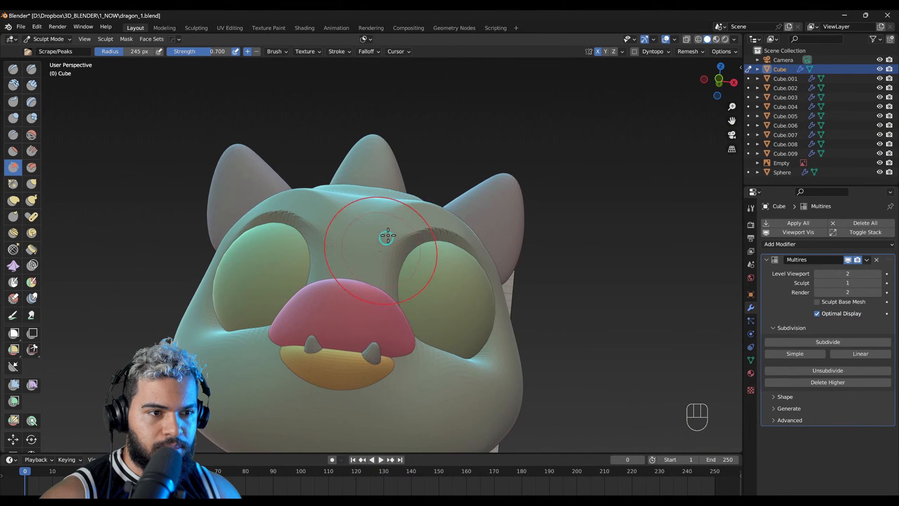
mouse_move(450, 245)
middle_mouse_down()
mouse_move(443, 264)
mouse_move(426, 260)
mouse_move(405, 221)
mouse_move(371, 245)
mouse_move(371, 318)
mouse_move(400, 287)
mouse_move(388, 343)
mouse_move(404, 342)
mouse_move(429, 313)
mouse_move(393, 327)
mouse_move(418, 326)
middle_mouse_up()
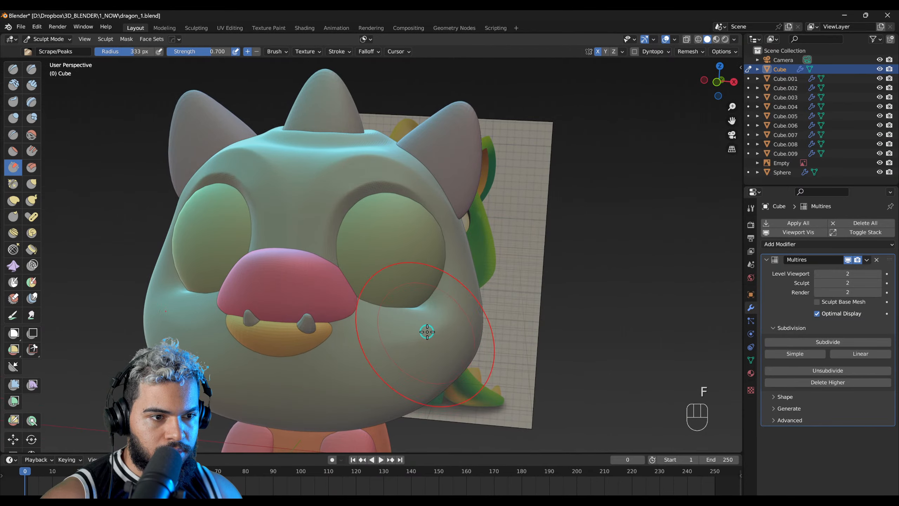
Step: Undo the scrape stroke on the cheek and reshape the cheek below the eye with the Grab brush at a 394 px radius
middle_click_drag(441, 338, 419, 342)
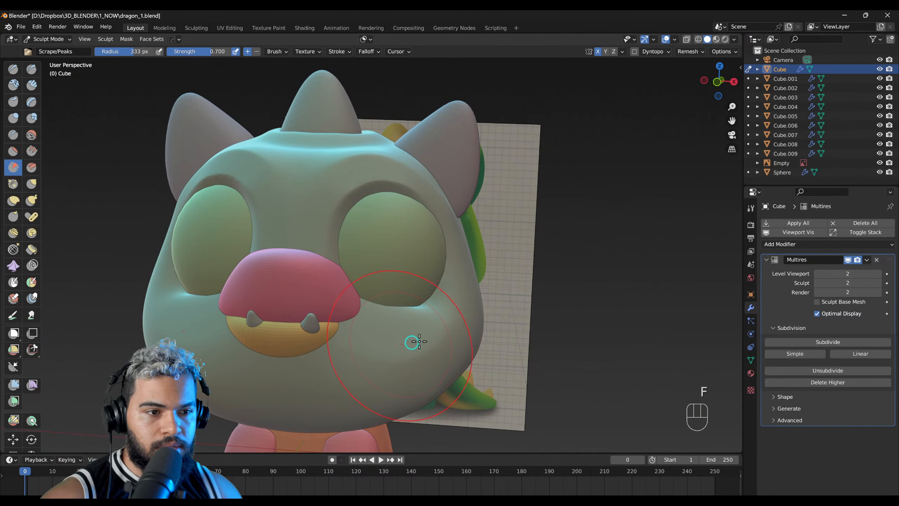
key("g")
key("f")
left_click(438, 333)
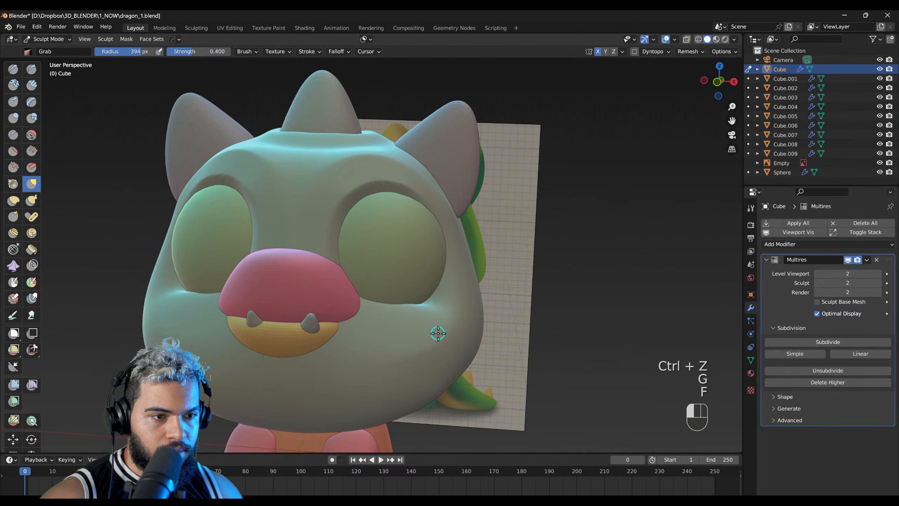
mouse_move(434, 343)
middle_mouse_down()
mouse_move(409, 315)
mouse_move(349, 325)
mouse_move(268, 269)
middle_mouse_up()
left_click_drag(268, 269, 278, 236)
right_click_drag(461, 240, 446, 273)
middle_click_drag(387, 245, 438, 182)
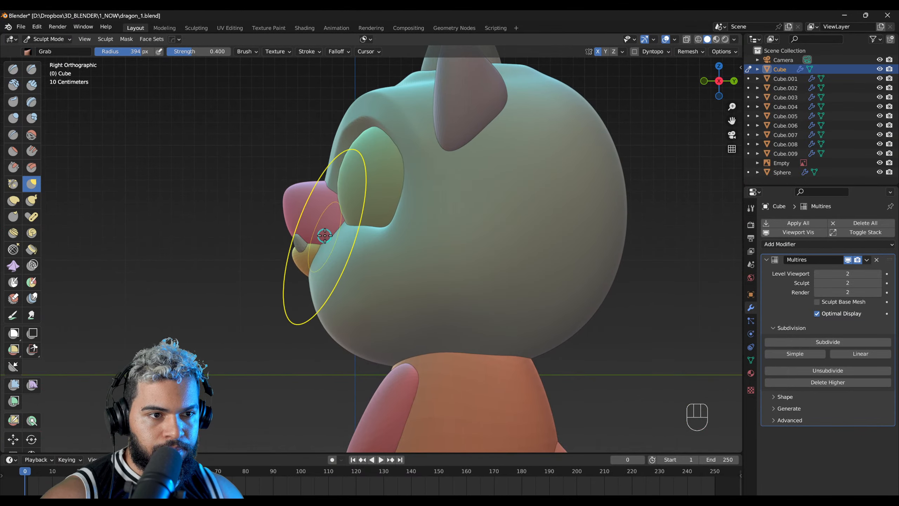
Step: Reshape the cheek and muzzle profile below the eye in the right side view with the Grab brush, enlarging its radius to 500 px
key("f")
left_click_drag(335, 230, 336, 228)
left_click(348, 247)
key("f")
left_click(357, 318)
key("f")
left_click(350, 308)
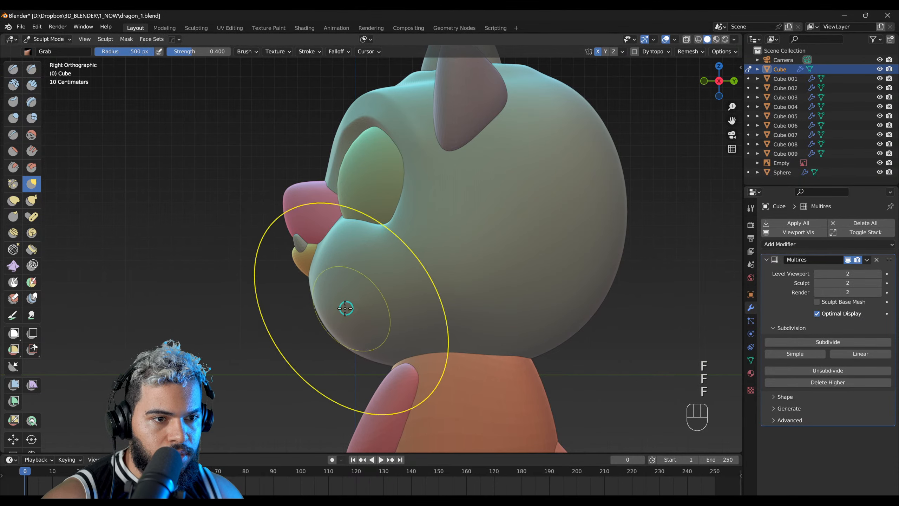
left_click_drag(373, 345, 376, 340)
Step: Adjust the underside of the jaw in the right side view with resized Grab brush strokes
key("f")
left_click(435, 344)
mouse_move(433, 347)
left_mouse_down()
mouse_move(427, 338)
mouse_move(389, 340)
mouse_move(387, 365)
mouse_move(409, 369)
left_mouse_up()
key("f")
left_click(430, 344)
Step: Refine the chin and lower cheeks from several angles with the Grab brush at a 382 px radius
mouse_move(320, 289)
middle_mouse_down()
mouse_move(345, 277)
mouse_move(395, 281)
middle_mouse_up()
key("f")
left_click(320, 362)
left_click_drag(330, 351, 339, 357)
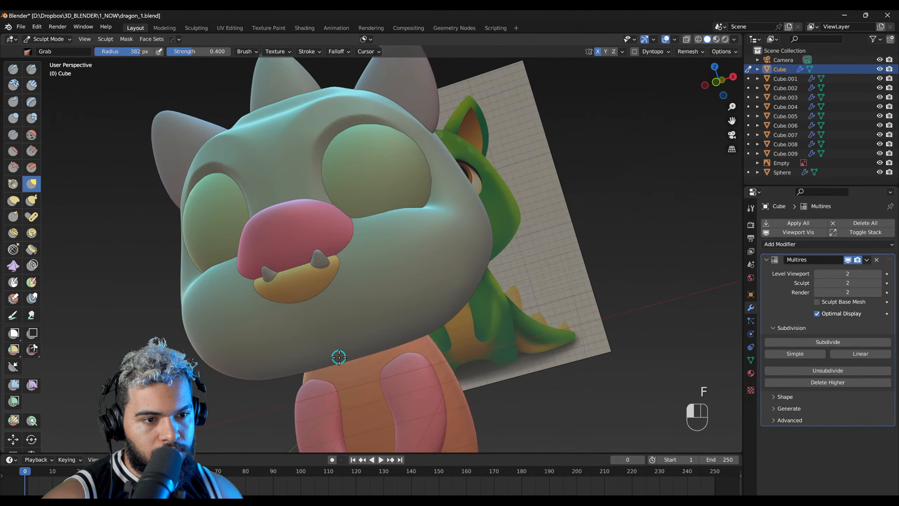
right_click_drag(328, 319, 446, 255)
right_click_drag(264, 306, 352, 334)
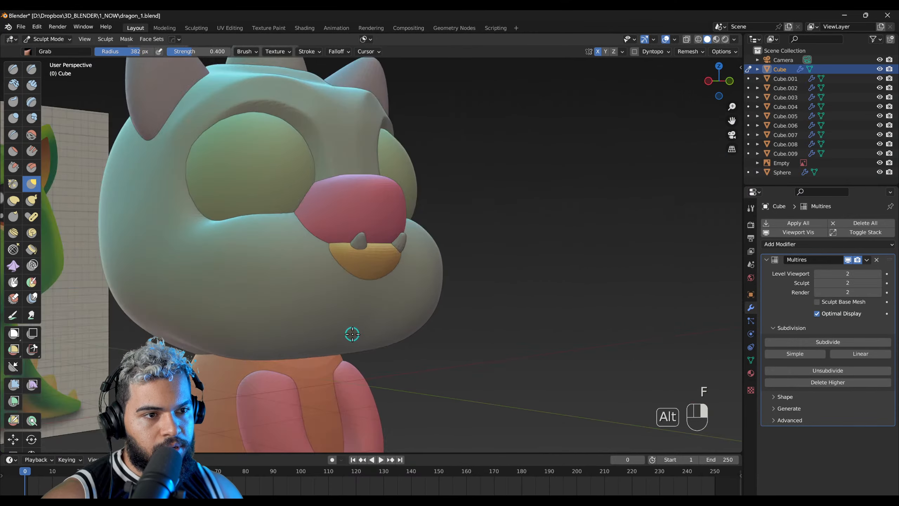
mouse_move(424, 291)
right_mouse_down()
mouse_move(355, 299)
mouse_move(392, 297)
mouse_move(383, 288)
right_mouse_up()
Step: Switch to the dragon illustration in Affinity Designer and examine the shapes of its cheeks, muzzle and jaw
key("alt+Tab")
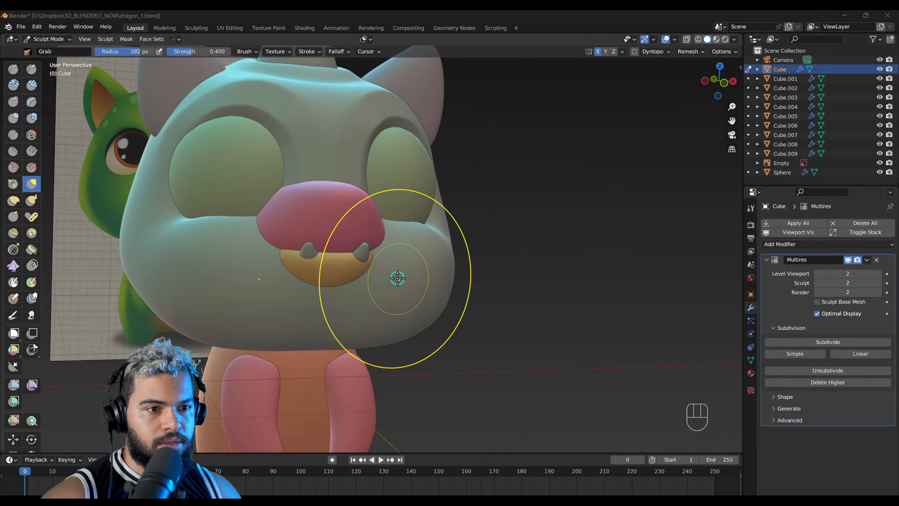
key("alt+Tab")
left_click_drag(516, 304, 416, 306)
middle_click_drag(492, 276, 466, 291)
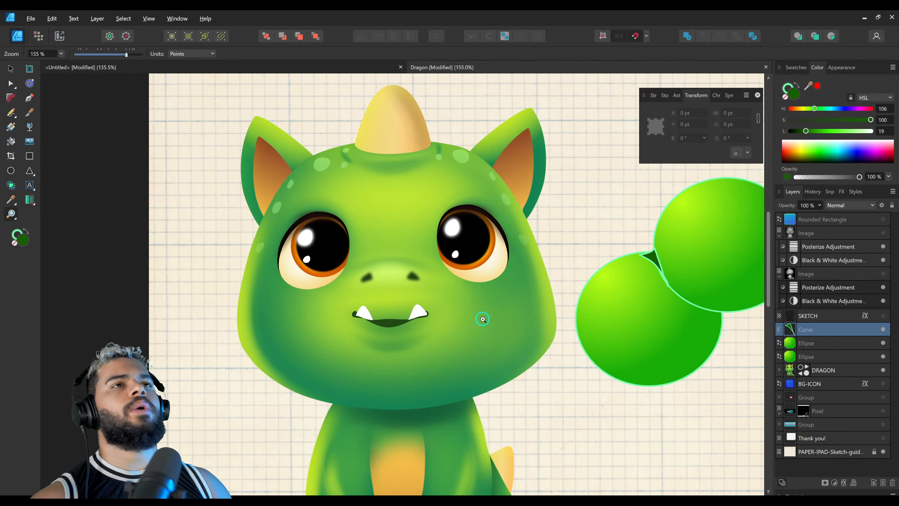
left_click_drag(478, 273, 444, 281)
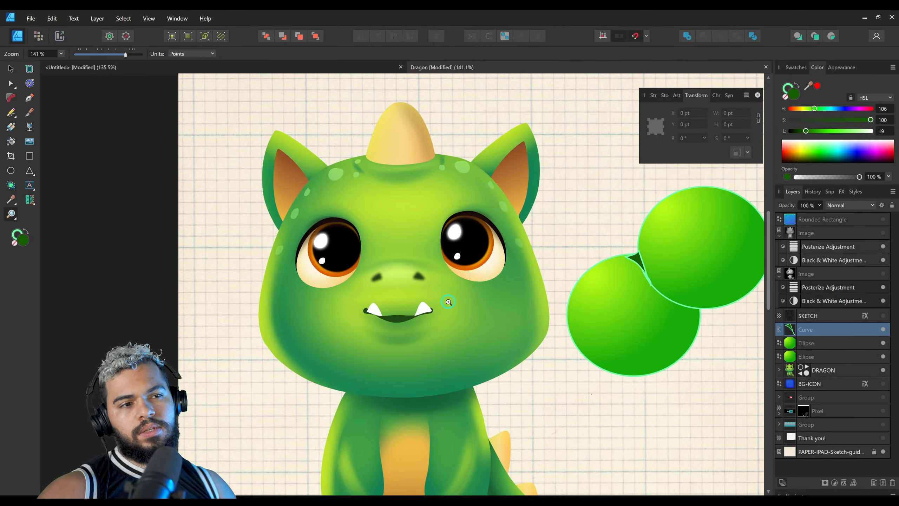
key("alt+Tab")
Step: In Object Mode, select the head together with the eyes, snout, mouth, teeth, ears and horn
middle_click_drag(267, 270, 348, 219, "alt")
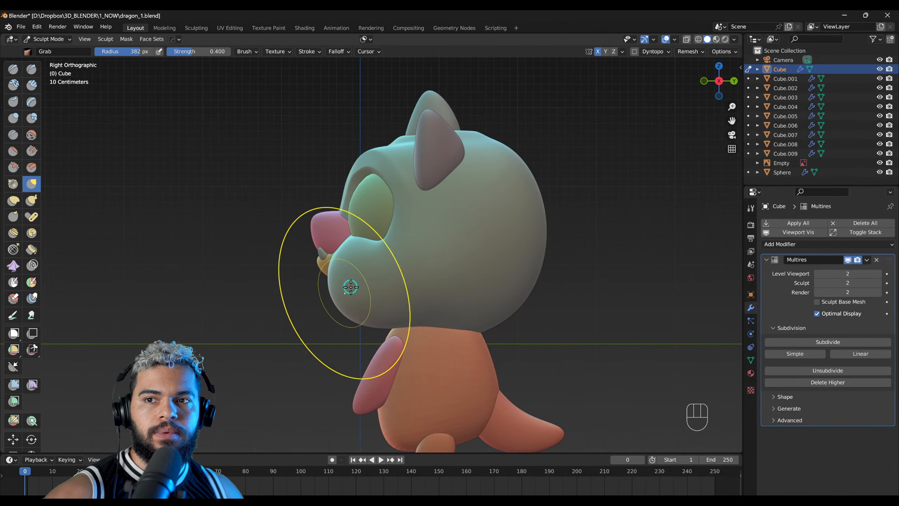
key("F2")
key("r")
right_click(499, 220)
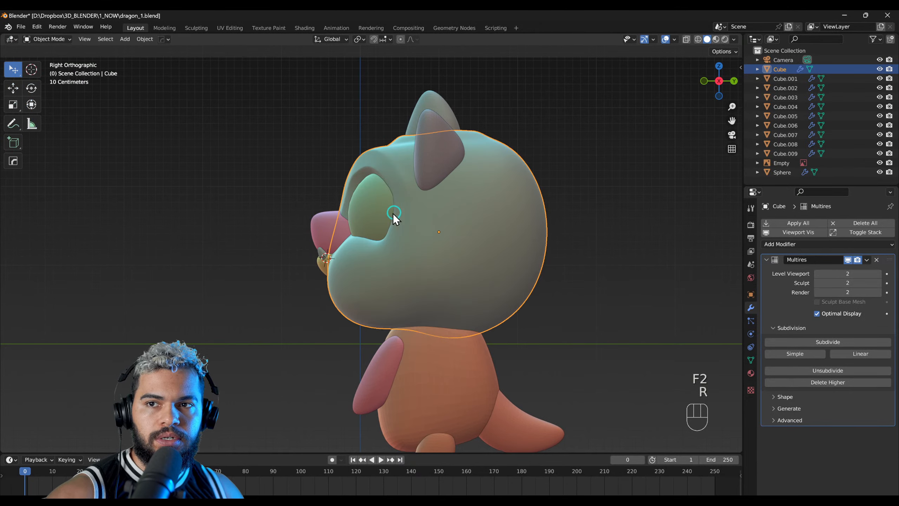
left_click(373, 220, "shift")
middle_click_drag(346, 236, 364, 235)
left_click(364, 236, "shift")
left_click(351, 259, "shift")
left_click(351, 248, "shift")
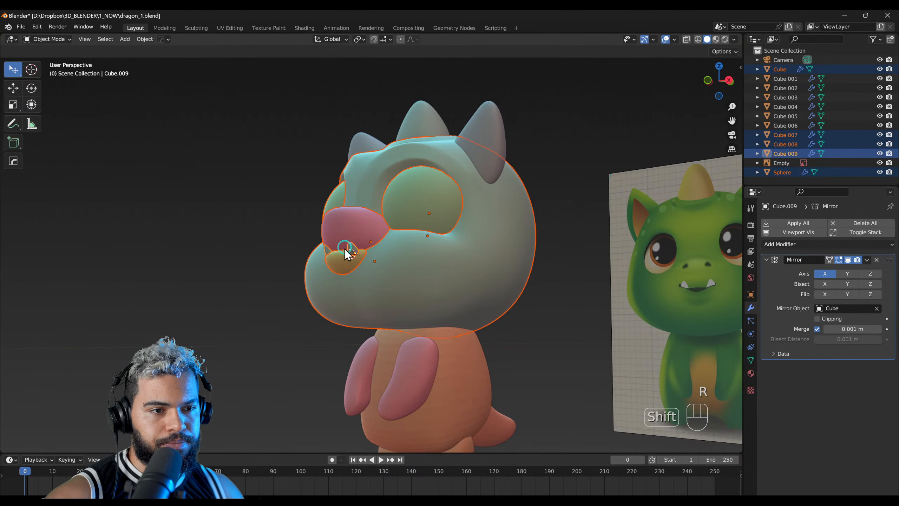
middle_click_drag(488, 204, 441, 168)
left_click(446, 155, "shift")
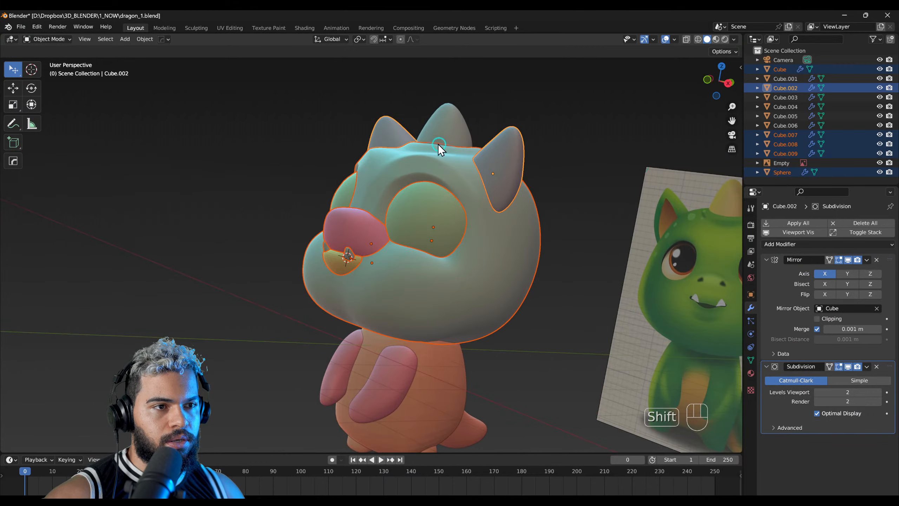
left_click(443, 136, "shift")
Step: Try to rotate all the selected head parts together in the right side view
middle_click_drag(397, 221, 482, 182)
key("r")
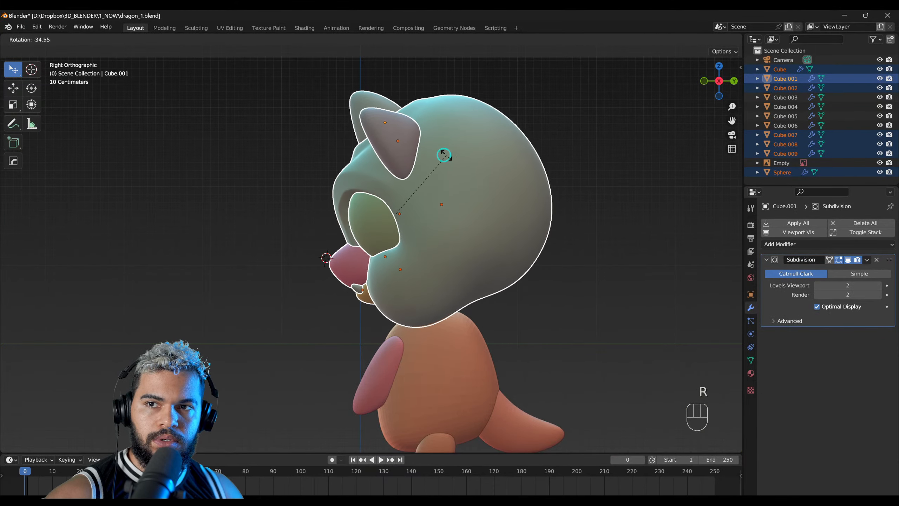
left_click(430, 187)
Step: Move the selected head parts into a new collection named HEAD and toggle its visibility to check the contents
middle_click_drag(403, 214, 386, 247, "shift")
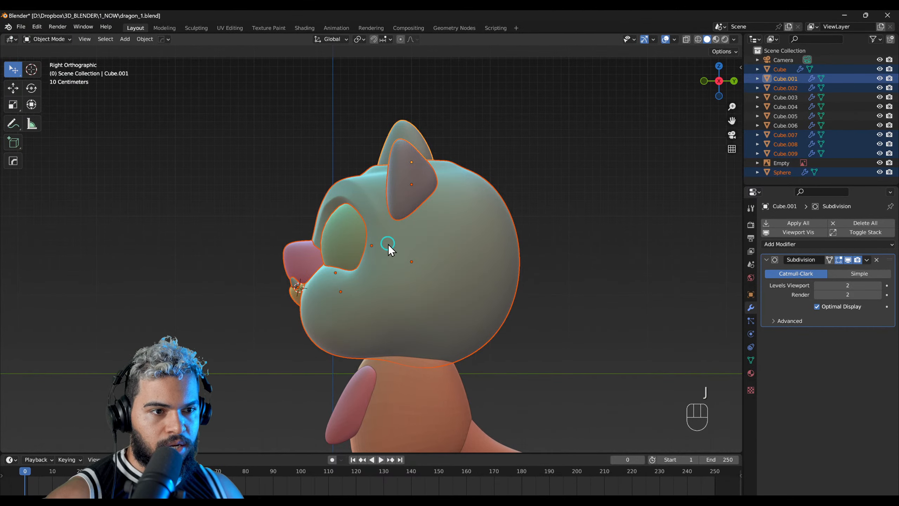
key("m")
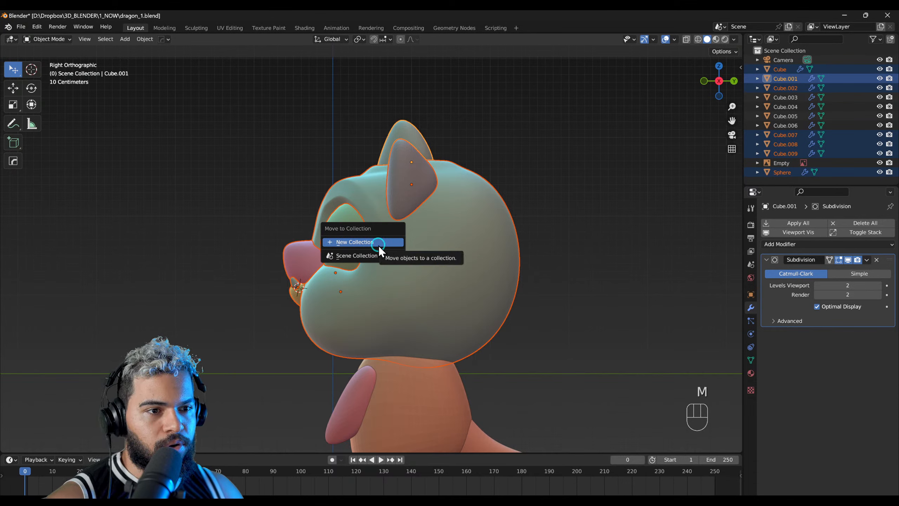
left_click(379, 244)
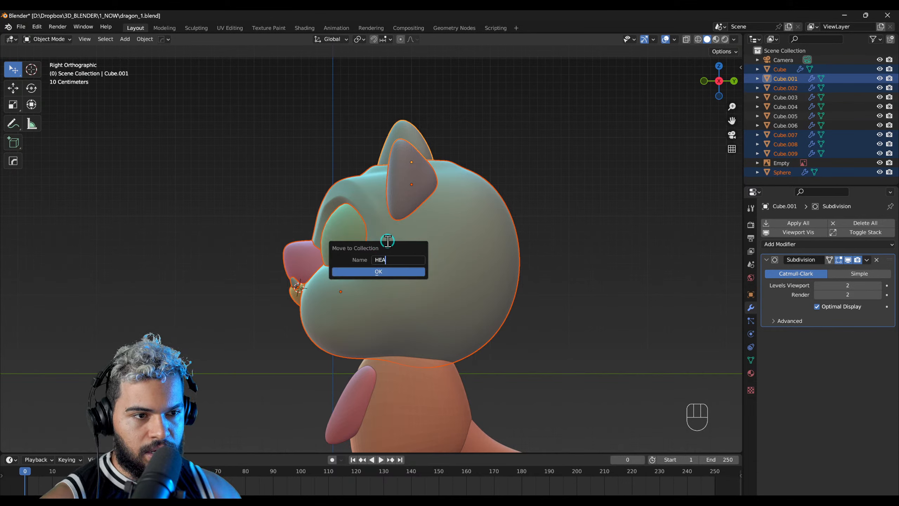
left_click(398, 274)
middle_click_drag(411, 255, 552, 248)
left_click(879, 60)
left_click(880, 60)
left_click(844, 60)
Step: Select the ears and preview the model in Material Preview before returning to Solid shading
middle_click_drag(496, 291, 472, 310)
middle_click_drag(473, 257, 456, 235)
left_click(445, 166)
middle_click_drag(445, 167, 428, 173)
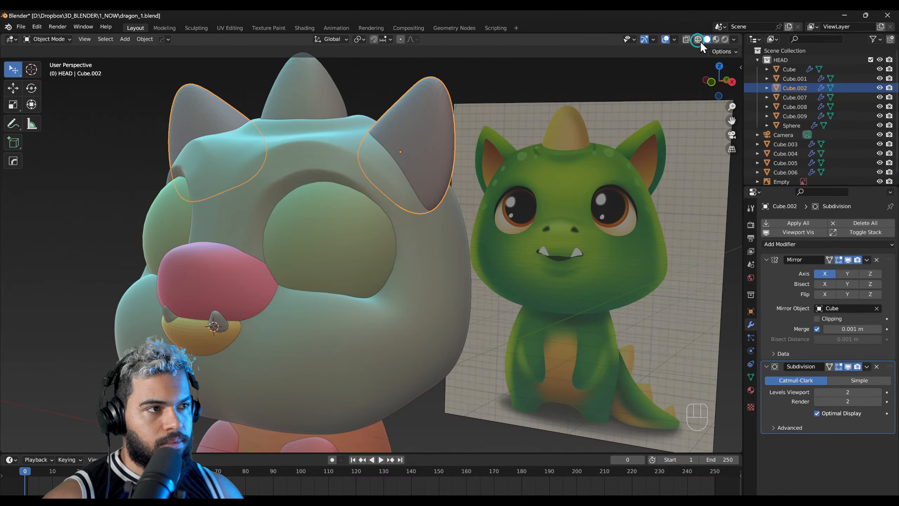
left_click(717, 39)
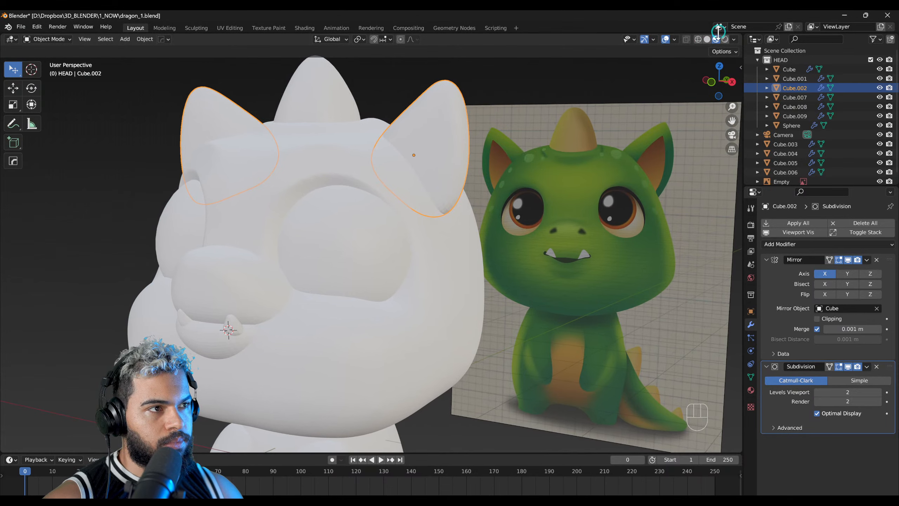
left_click(707, 39)
Step: Cycle through the solid viewport's lighting styles and settle on a blue-toned one with soft highlights
middle_click_drag(373, 228, 375, 231)
key("ctrl")
key("ctrl")
key("Escape")
key("y")
left_click(385, 212)
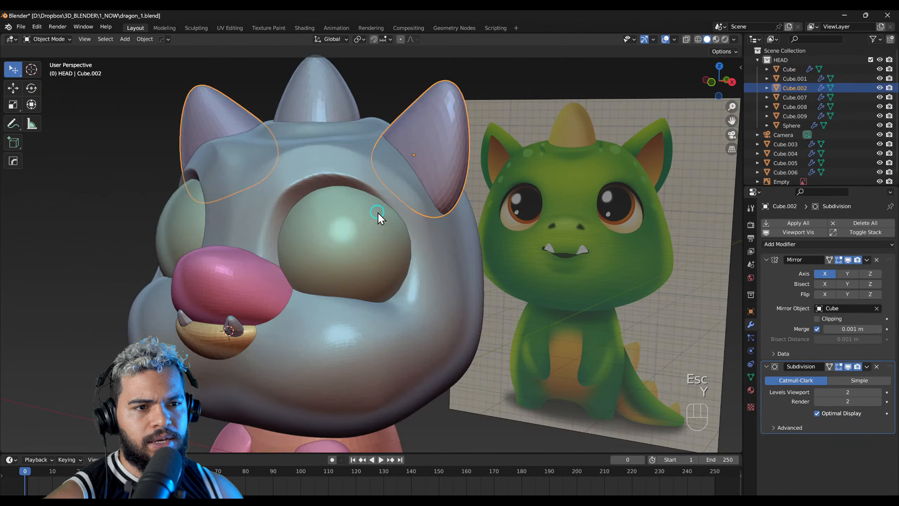
key("y")
left_click(370, 204)
key("y")
left_click(366, 195)
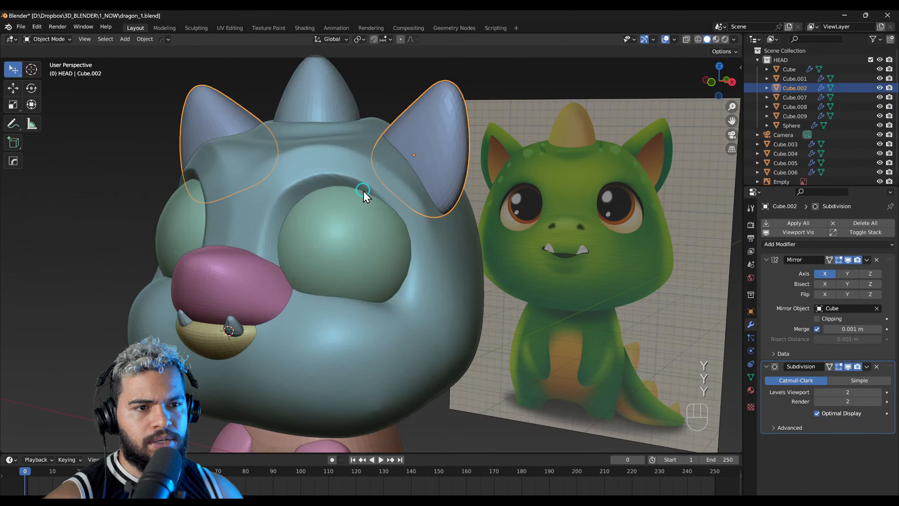
Step: Enter Edit Mode on the ears and try to apply their Subdivision modifier
mouse_move(372, 202)
middle_mouse_down()
mouse_move(434, 238)
mouse_move(348, 255)
mouse_move(394, 261)
middle_mouse_up()
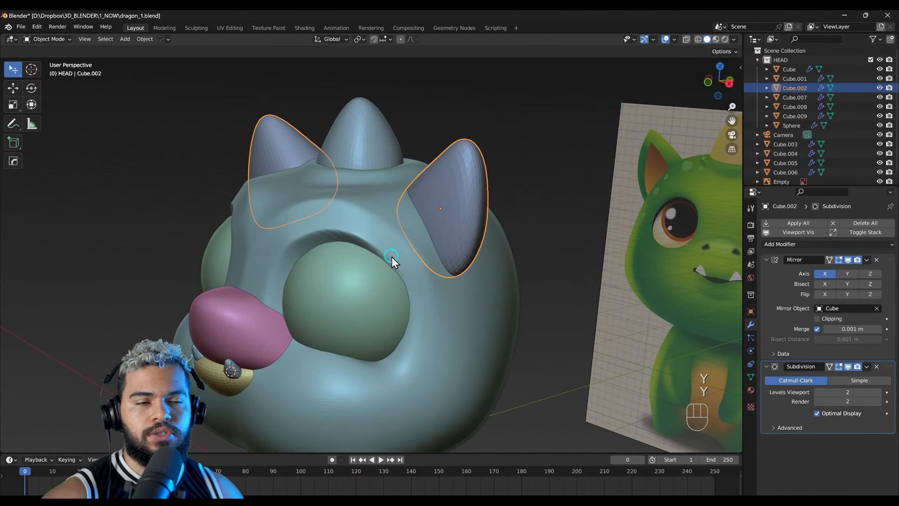
middle_click_drag(428, 227, 550, 227)
key("F3")
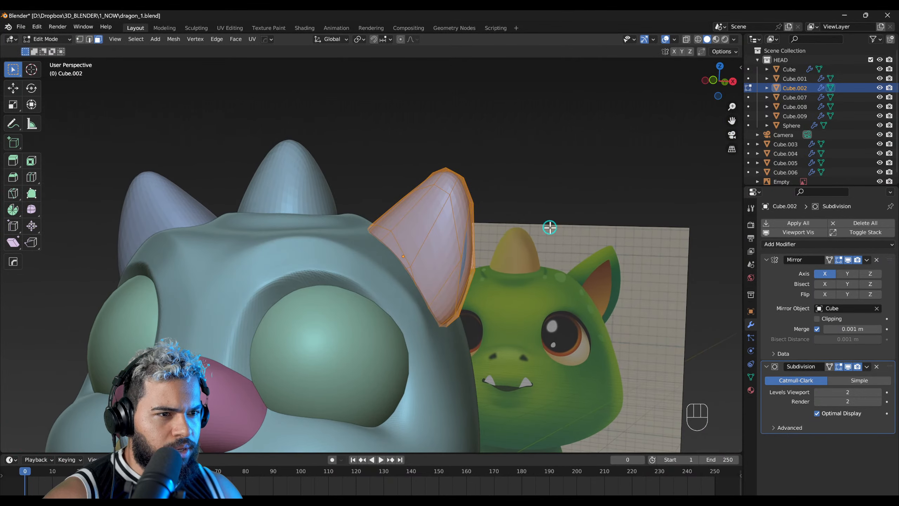
left_click(867, 367)
left_click(819, 376)
Step: Return the ears to Object Mode and apply their Subdivision modifier, keeping the Mirror modifier
key("F2")
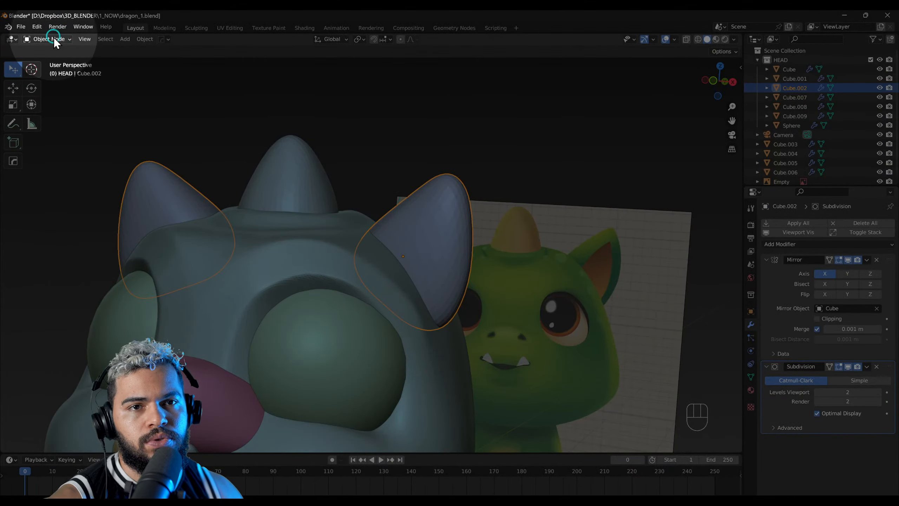
left_click(53, 37)
left_click(56, 52)
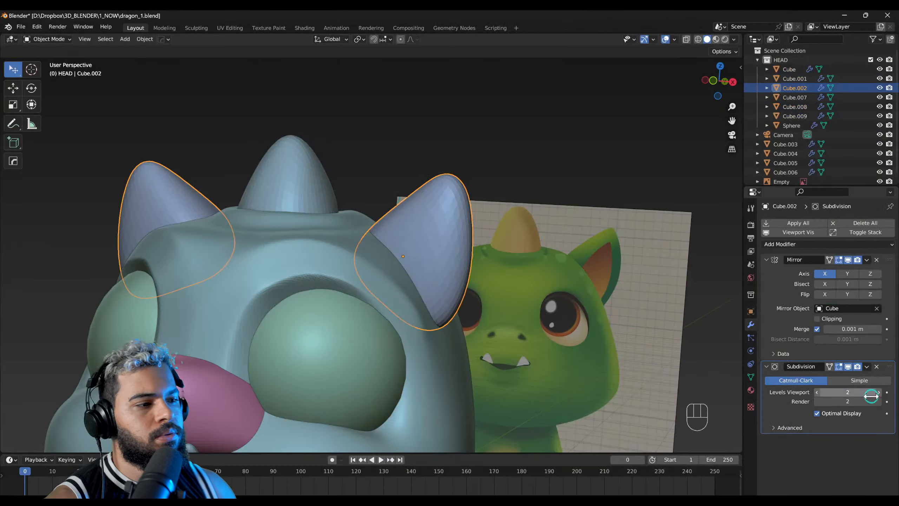
left_click(866, 367)
left_click(847, 376)
middle_click_drag(472, 300, 389, 242)
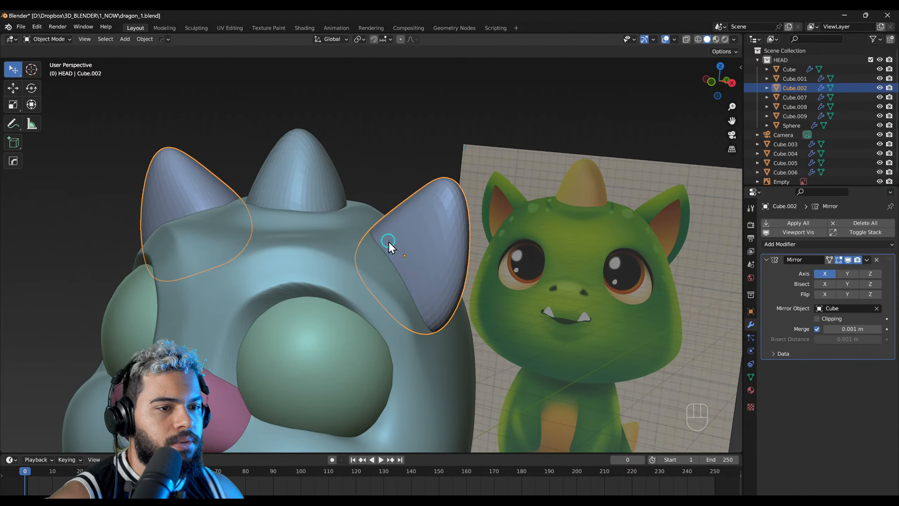
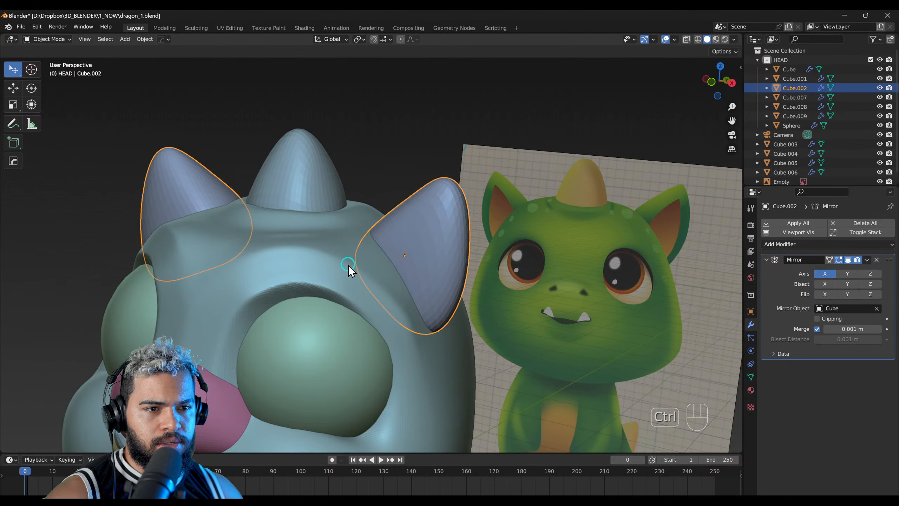
Step: View the whole model in Wireframe shading from several angles
middle_click_drag(325, 298, 381, 224, "shift")
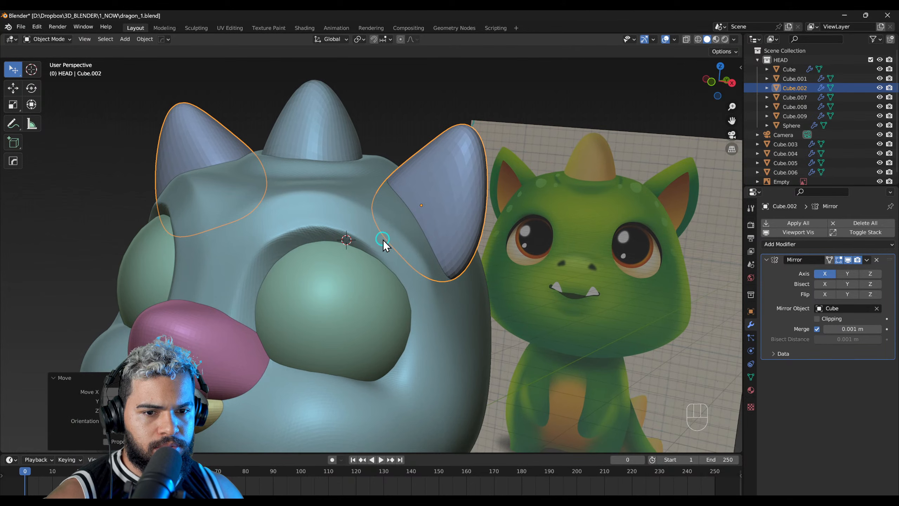
right_click(431, 211, "shift")
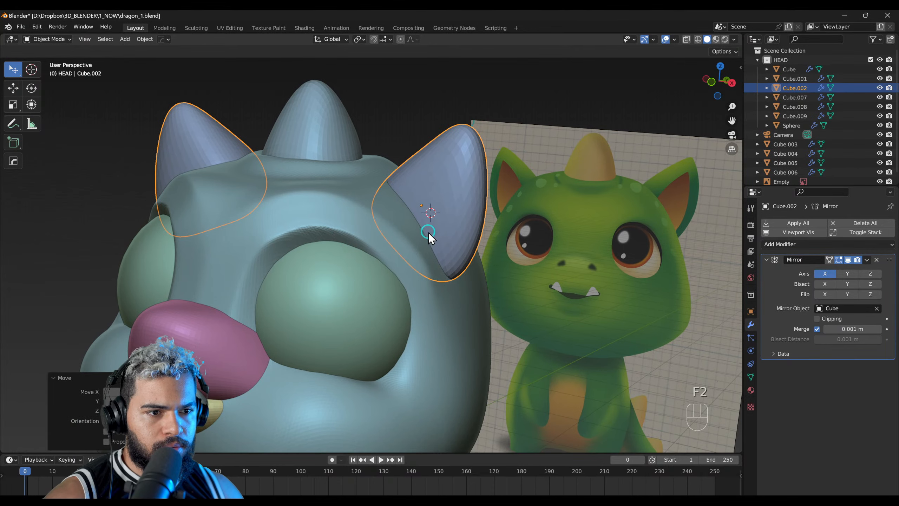
mouse_move(429, 233)
middle_mouse_down()
mouse_move(354, 320)
mouse_move(397, 268)
middle_mouse_up()
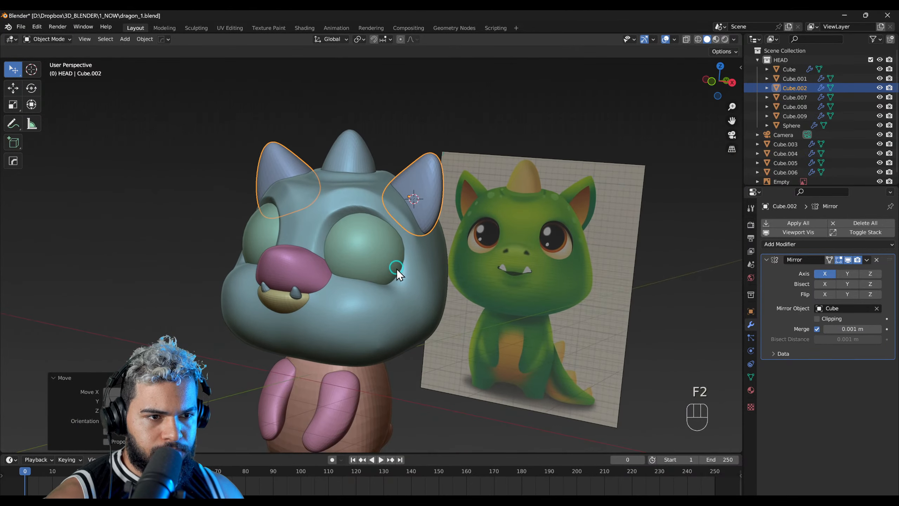
key("alt+c")
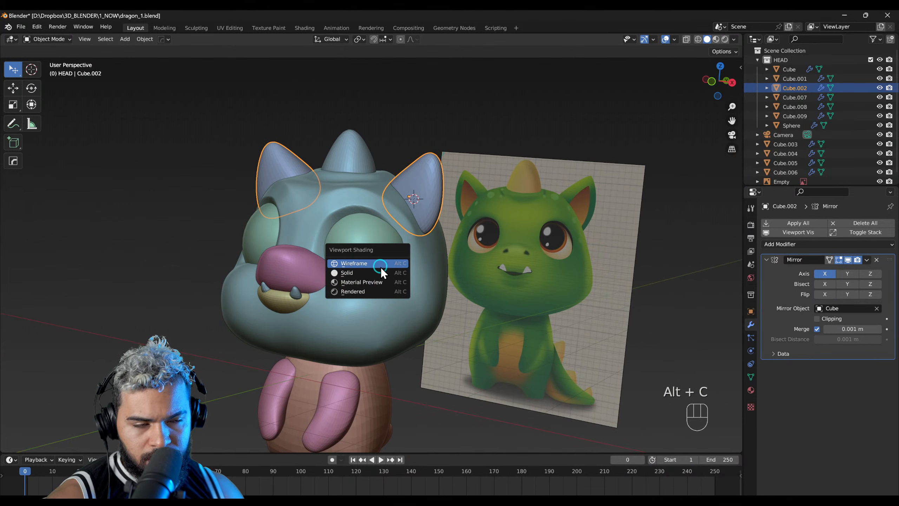
left_click(380, 264)
mouse_move(384, 273)
middle_mouse_down()
mouse_move(378, 216)
mouse_move(419, 187)
middle_mouse_up()
left_click(384, 270)
middle_click_drag(391, 224, 408, 143)
left_click(408, 143)
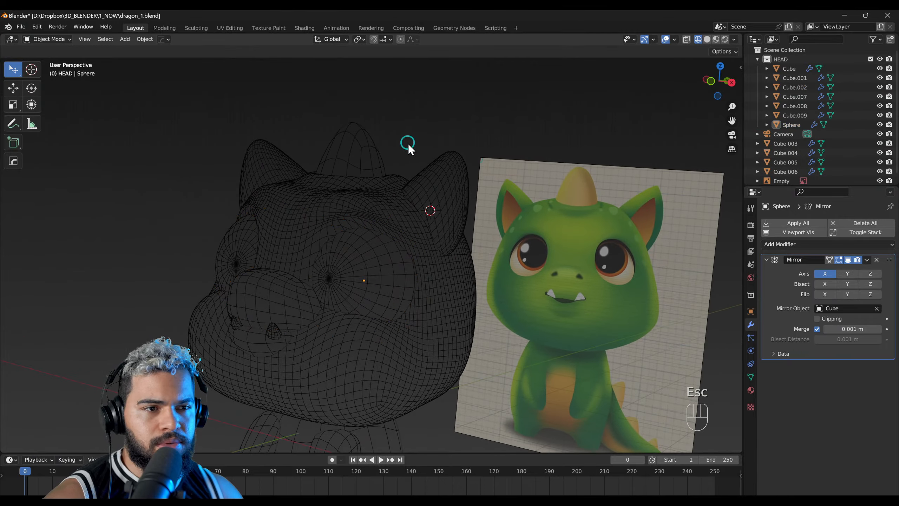
Step: Display each object's wireframe in its own colour and select the head in front view
left_click(733, 40)
left_click(767, 85)
mouse_move(407, 280)
middle_mouse_down()
mouse_move(292, 306)
mouse_move(424, 278)
mouse_move(453, 247)
mouse_move(354, 283)
mouse_move(323, 332)
mouse_move(471, 279)
mouse_move(488, 252)
mouse_move(397, 283)
mouse_move(462, 285)
mouse_move(437, 266)
middle_mouse_up()
middle_click_drag(361, 222, 359, 203, "ctrl")
left_click(422, 210)
mouse_move(445, 226)
middle_mouse_down("ctrl")
mouse_move(378, 280)
mouse_move(381, 237)
middle_mouse_up("ctrl")
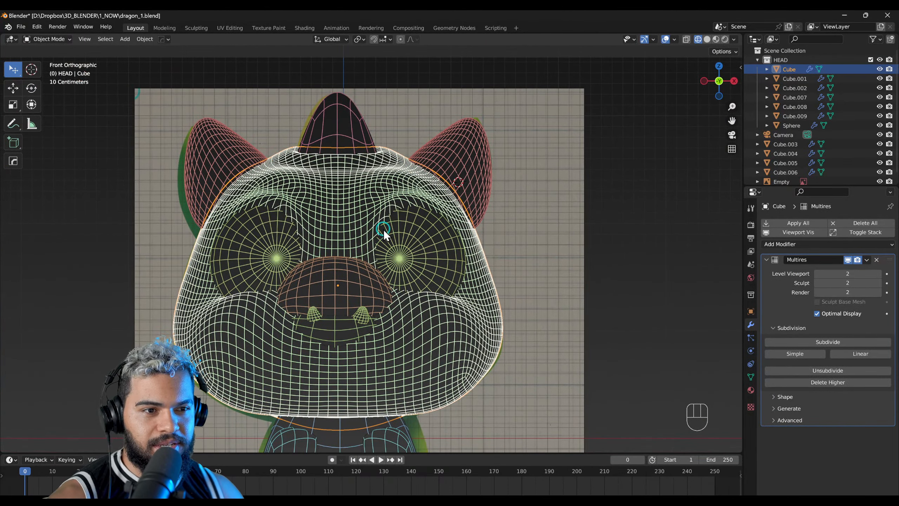
Step: Examine the head's dense mesh in Sculpt Mode with the Grab brush active, and return the viewport to Solid shading
key("F4")
key("f")
left_click(376, 221)
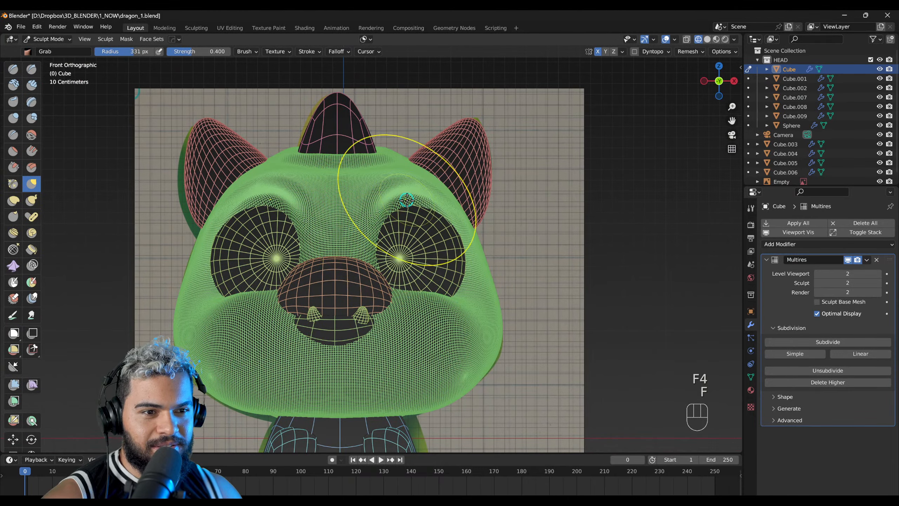
mouse_move(423, 283)
middle_mouse_down()
mouse_move(411, 234)
mouse_move(365, 261)
mouse_move(389, 269)
mouse_move(407, 248)
middle_mouse_up()
key("f")
key("alt+c")
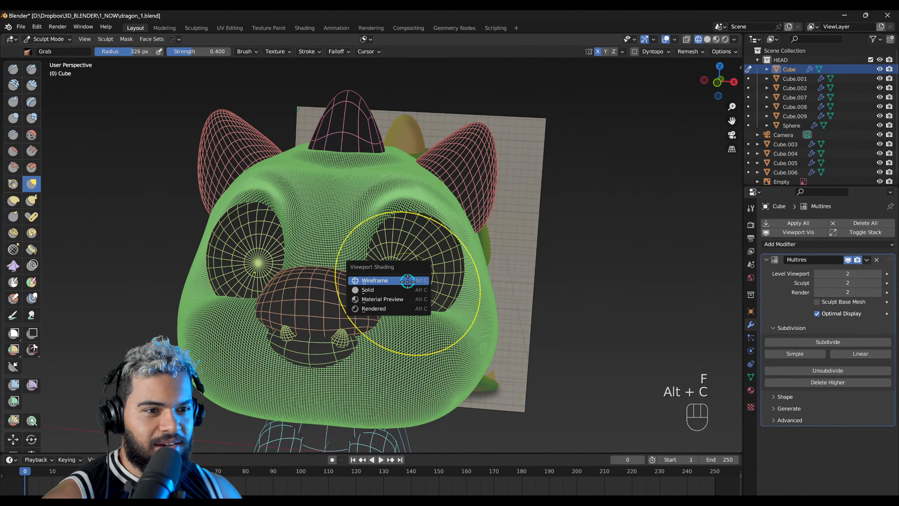
left_click(412, 291)
Step: Leave the head's Sculpt Mode for Object Mode and select the ears, keeping their Mirror modifier unapplied
middle_click_drag(419, 285, 392, 274)
right_click_drag(392, 274, 361, 304, "shift")
key("F2")
left_click(445, 214)
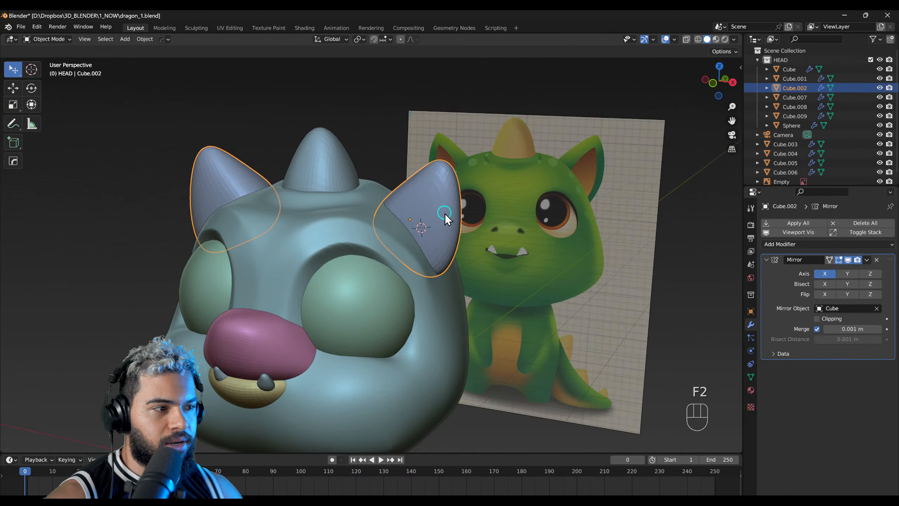
right_click_drag(442, 214, 400, 264, "shift")
scroll(398, 270, "up", 3)
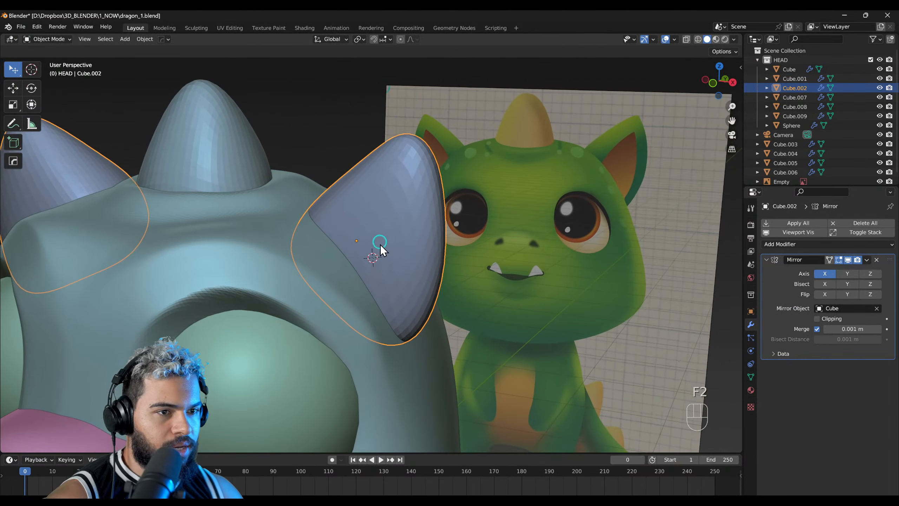
left_click(867, 260)
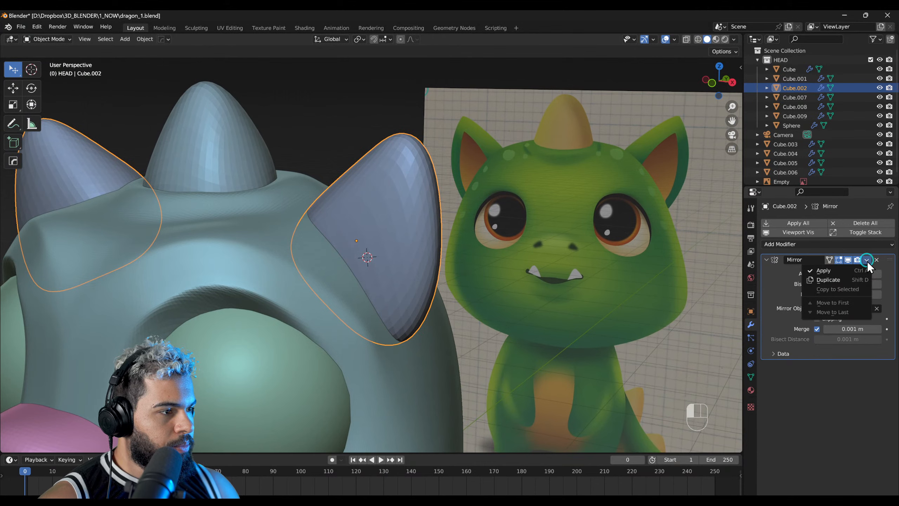
key("Escape")
Step: Enter Sculpt Mode on the ears and size the Grab brush to a radius of 315 px
key("F4")
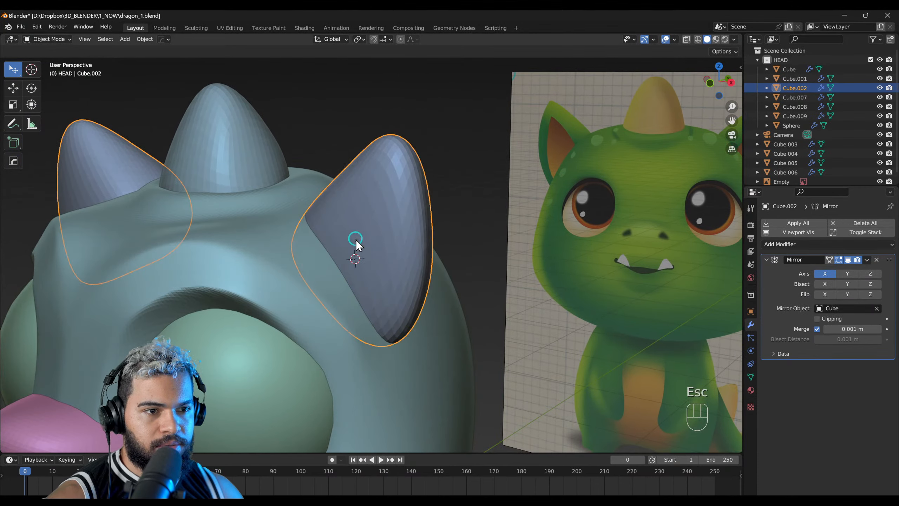
key("f")
left_click(344, 251)
middle_click_drag(344, 251, 395, 231)
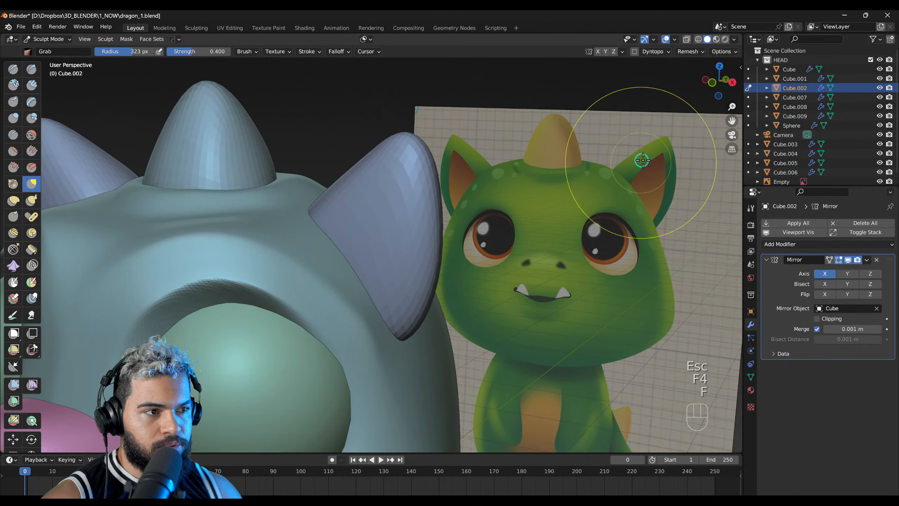
key("f")
middle_click_drag(355, 271, 357, 210)
left_click(336, 262)
key("f")
left_click(360, 218)
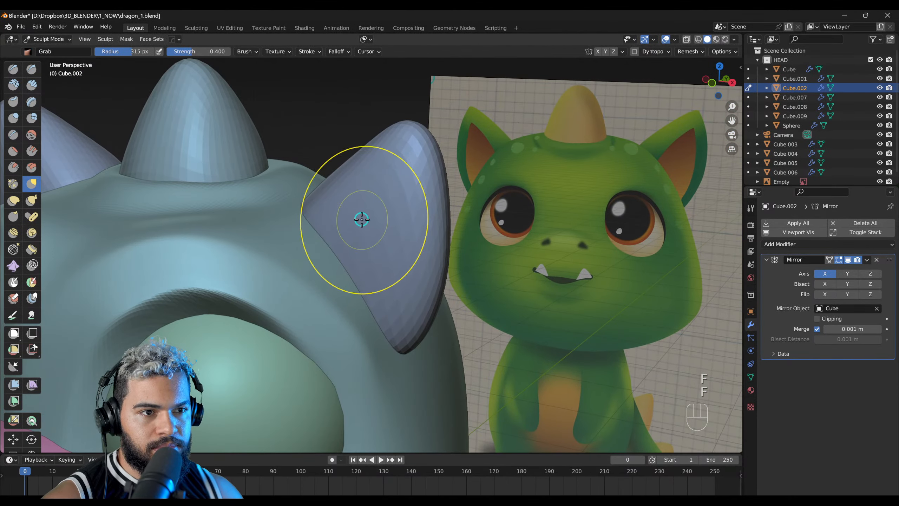
Step: Push the front of the ear inward with the Grab brush at a 338 px radius to form a hollow
left_click_drag(361, 218, 385, 205)
key("ctrl+z")
mouse_move(385, 205)
middle_mouse_down()
mouse_move(331, 267)
mouse_move(365, 249)
middle_mouse_up()
key("f")
left_click_drag(374, 217, 376, 215)
middle_click_drag(359, 235, 339, 227)
key("f")
left_click(327, 244)
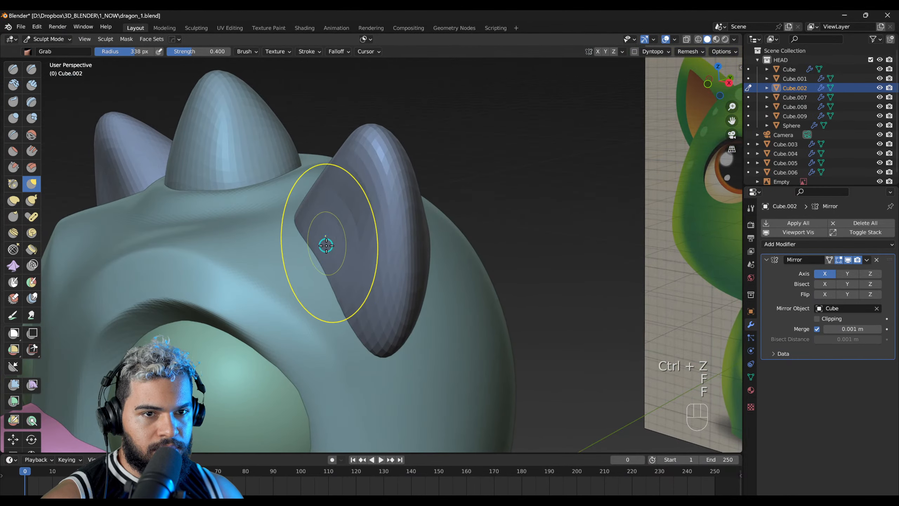
mouse_move(349, 249)
left_mouse_down()
mouse_move(361, 225)
mouse_move(345, 269)
left_mouse_up()
middle_click_drag(343, 270, 406, 274)
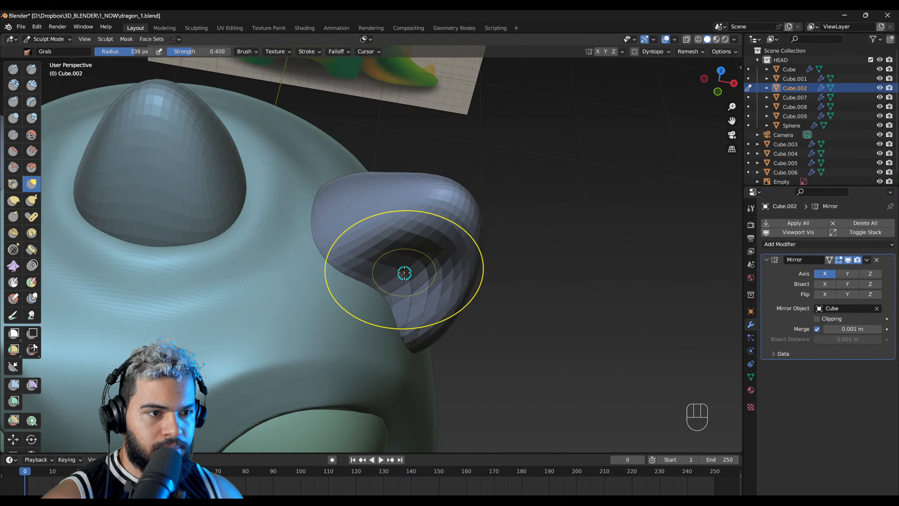
Step: Add a Multires modifier with two subdivision levels to the ears, placed before the Mirror modifier
middle_click_drag(403, 266, 460, 261)
key("ctrl+2")
key("ctrl+z")
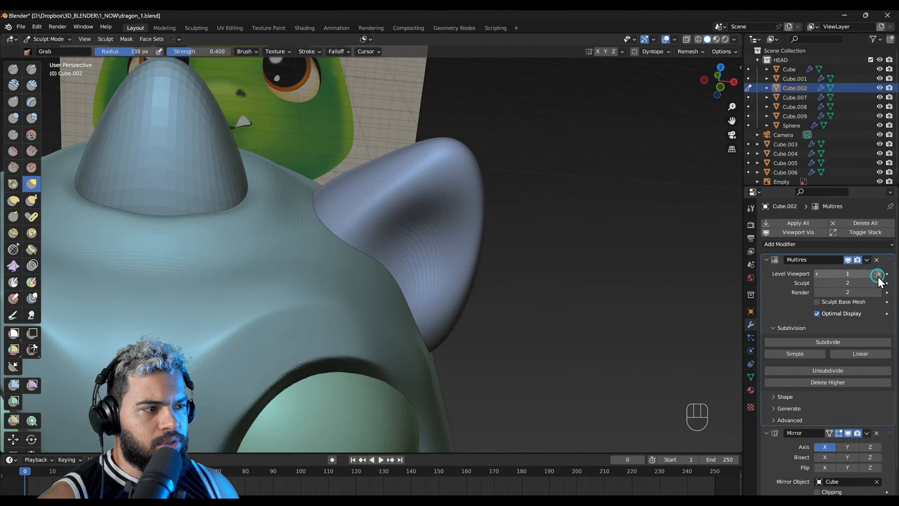
Step: Reshape the ear's lower edge and back with the Grab brush at radii of 428 and 459 px
right_click_drag(443, 291, 334, 261)
middle_click_drag(422, 244, 421, 219)
middle_click_drag(413, 335, 425, 212)
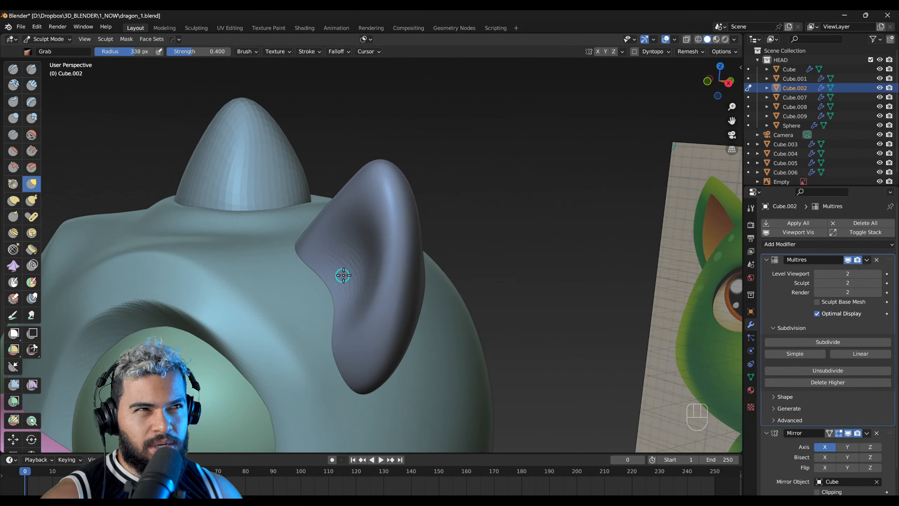
middle_click_drag(343, 276, 380, 317)
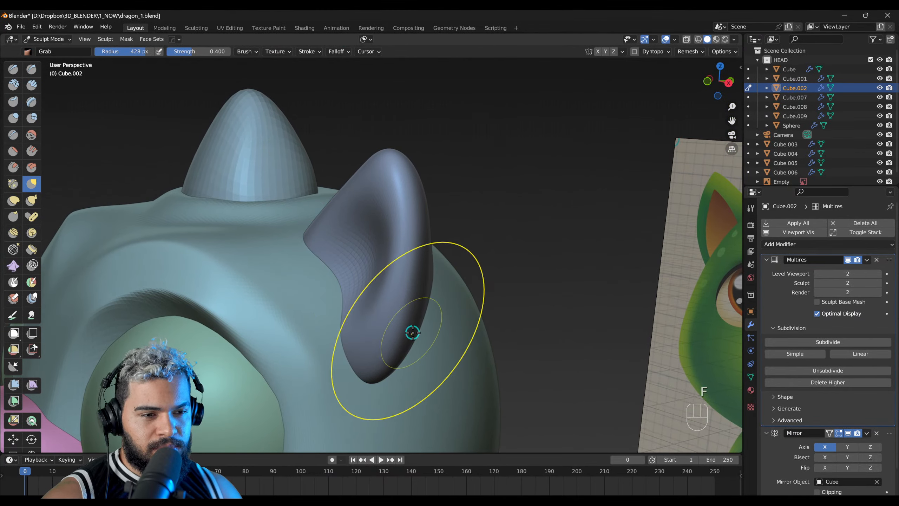
middle_click_drag(380, 368, 335, 346)
key("f")
left_click(333, 344)
right_click_drag(334, 345, 336, 341)
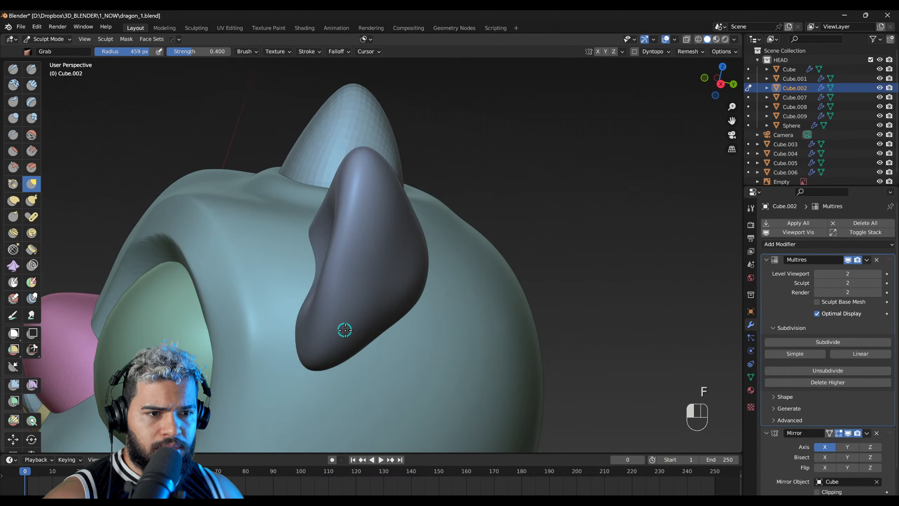
Step: Refine the ear's inner hollow and outline with the Grab brush, starting at a 331 px radius
mouse_move(348, 302)
middle_mouse_down()
mouse_move(466, 321)
mouse_move(400, 283)
mouse_move(392, 302)
middle_mouse_up()
key("f")
left_click(369, 276)
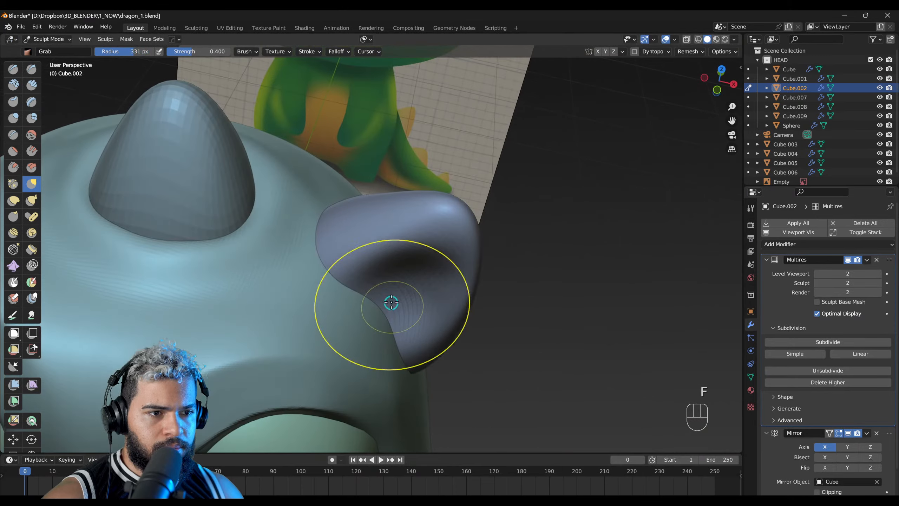
left_click_drag(385, 272, 384, 271)
mouse_move(384, 271)
right_mouse_down()
mouse_move(398, 229)
mouse_move(457, 209)
mouse_move(488, 186)
right_mouse_up()
mouse_move(459, 231)
right_mouse_down()
mouse_move(378, 300)
mouse_move(403, 237)
mouse_move(390, 229)
mouse_move(445, 230)
mouse_move(395, 229)
mouse_move(406, 235)
mouse_move(391, 265)
right_mouse_up()
left_click(373, 241)
key("f")
left_click(394, 267)
key("2")
key("f")
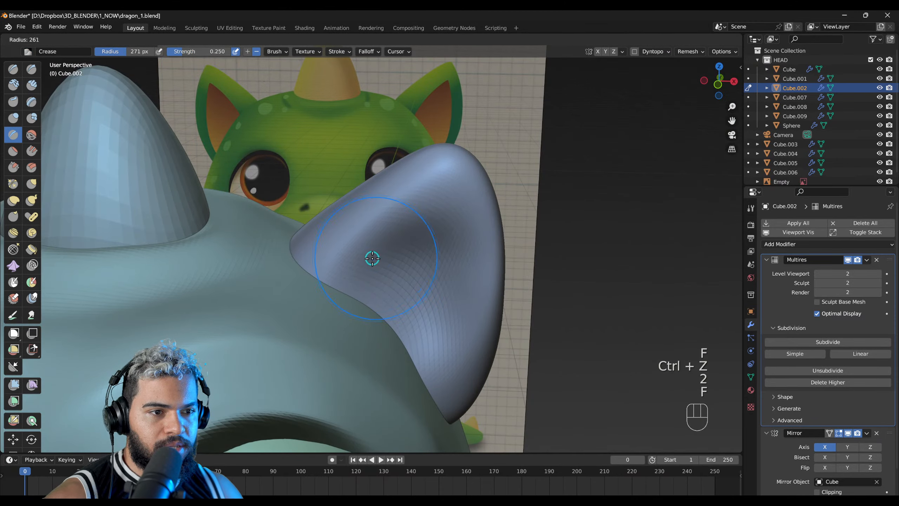
mouse_move(372, 250)
middle_mouse_down()
mouse_move(396, 217)
mouse_move(386, 232)
middle_mouse_up()
Step: Flatten the ear's rim around the hollow with the Scrape/Peaks brush, working at radii of 211 and 294 px
key("s")
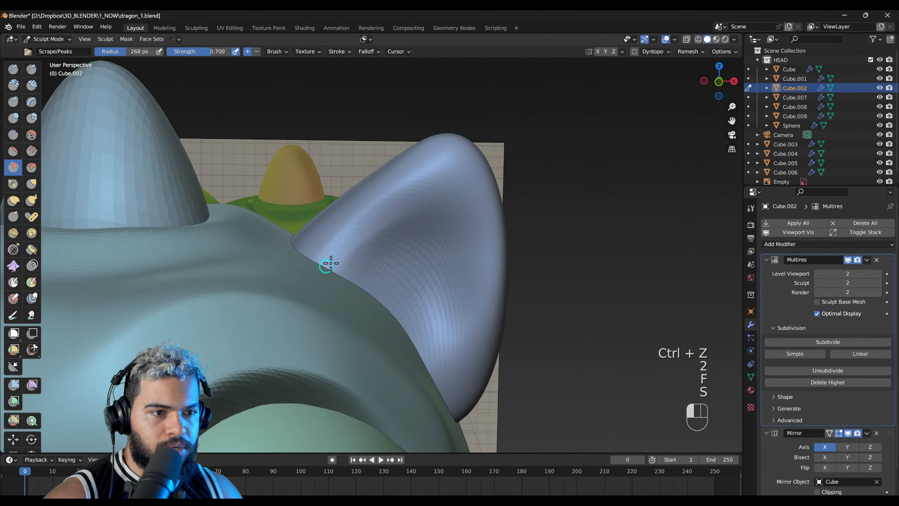
mouse_move(417, 193)
left_mouse_down()
mouse_move(466, 337)
mouse_move(425, 228)
mouse_move(393, 207)
left_mouse_up()
key("f")
left_click(389, 233)
key("ctrl+z")
key("f")
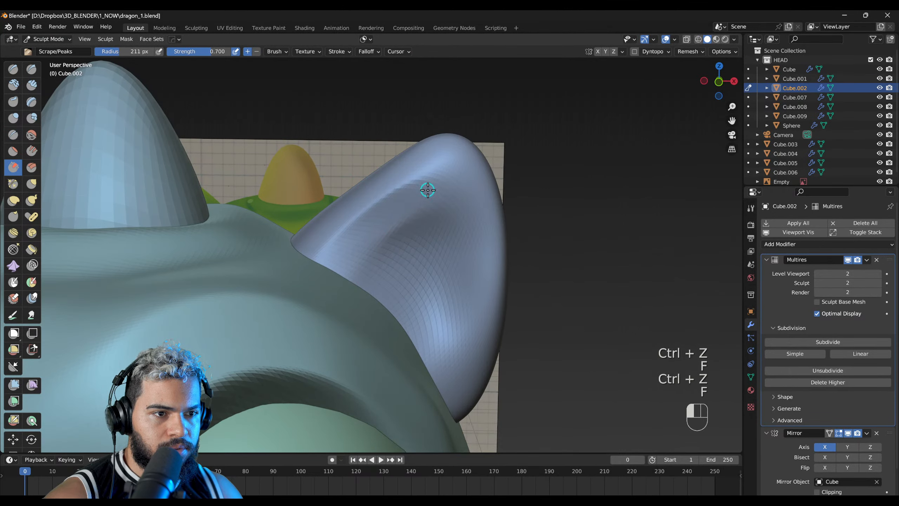
key("f")
left_click(433, 179)
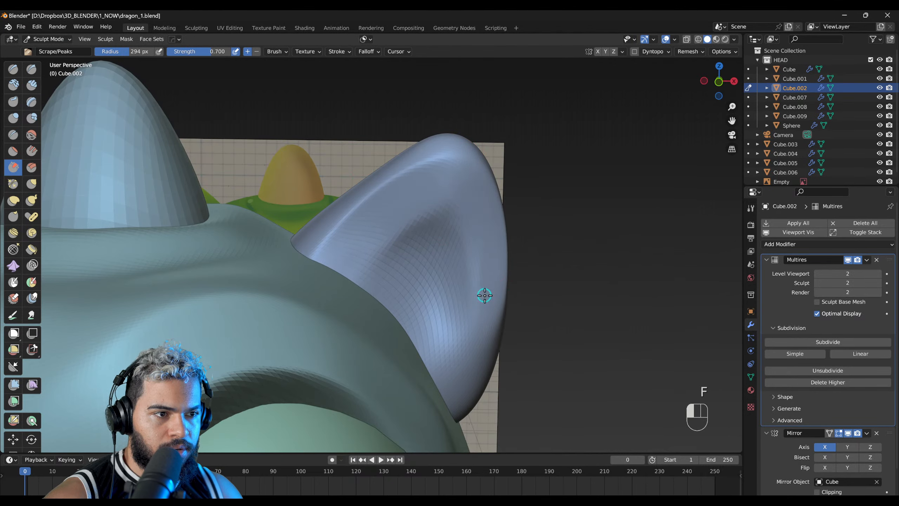
Step: Tighten the edge of the ear's hollow with the Pinch/Magnify brush at a 209 px radius
middle_click_drag(380, 322, 396, 279)
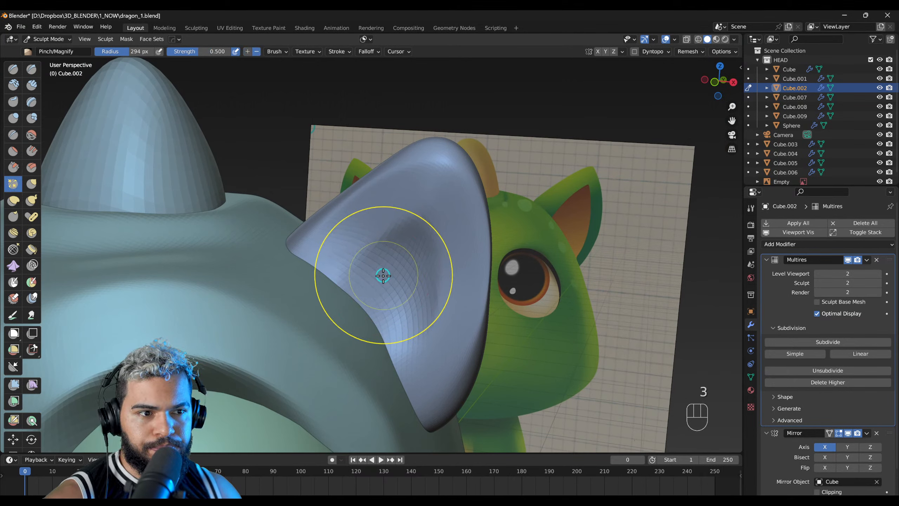
key("ctrl+z")
key("f")
left_click(332, 282)
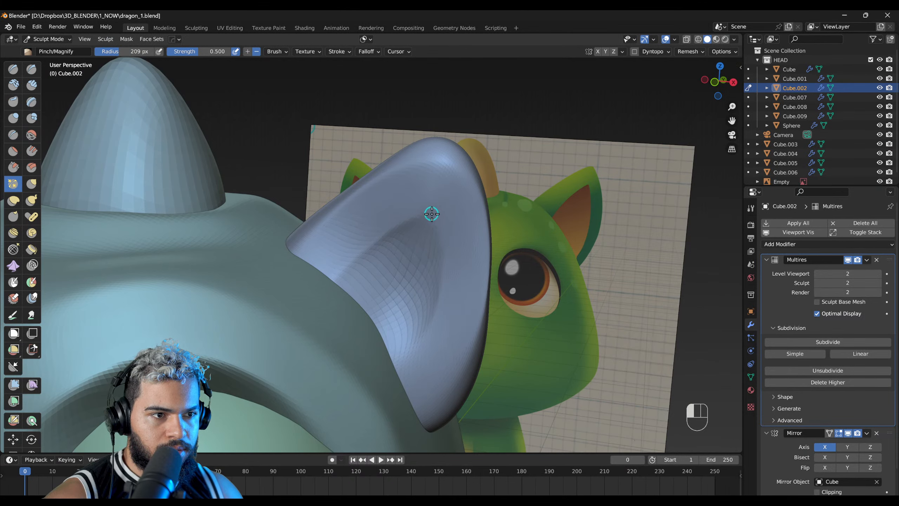
middle_click_drag(444, 243, 421, 228)
Step: Deepen the ear's hollow and adjust its shape with the Grab brush, starting at a 245 px radius
middle_click_drag(515, 278, 390, 323)
key("g")
key("f")
left_click(401, 296)
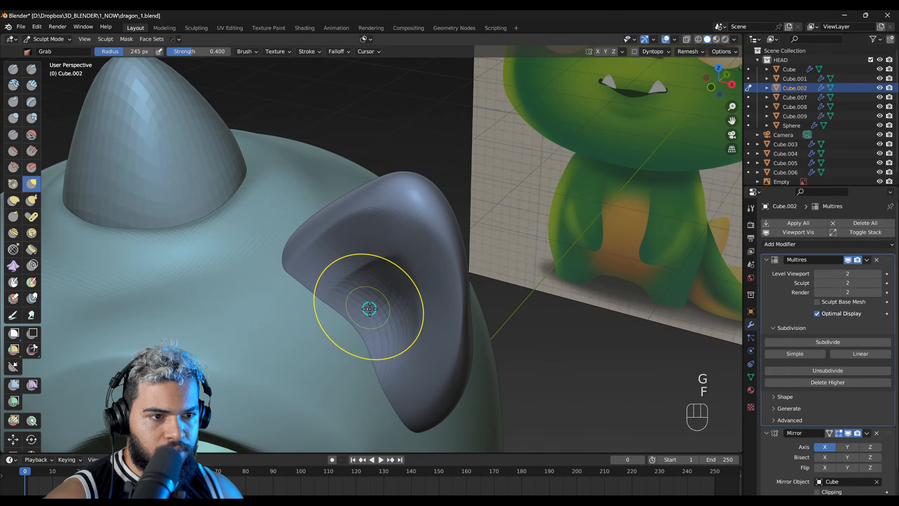
mouse_move(396, 278)
middle_mouse_down()
mouse_move(417, 229)
mouse_move(407, 249)
mouse_move(351, 293)
mouse_move(452, 327)
mouse_move(396, 317)
mouse_move(401, 297)
mouse_move(430, 305)
middle_mouse_up()
key("f")
right_click_drag(433, 258, 276, 253)
mouse_move(395, 246)
right_mouse_down("ctrl")
mouse_move(375, 291)
mouse_move(483, 240)
mouse_move(389, 290)
mouse_move(441, 256)
right_mouse_up("ctrl")
Step: Return the ears to Object Mode, apply Shade Smooth to them and deselect everything
key("F2")
right_click_drag(379, 281, 358, 293, "alt")
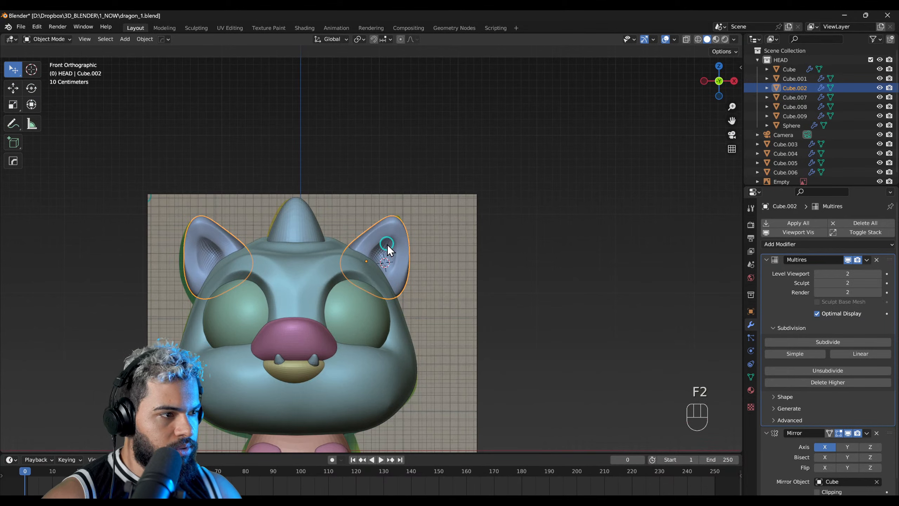
middle_click_drag(400, 244, 435, 288, "ctrl")
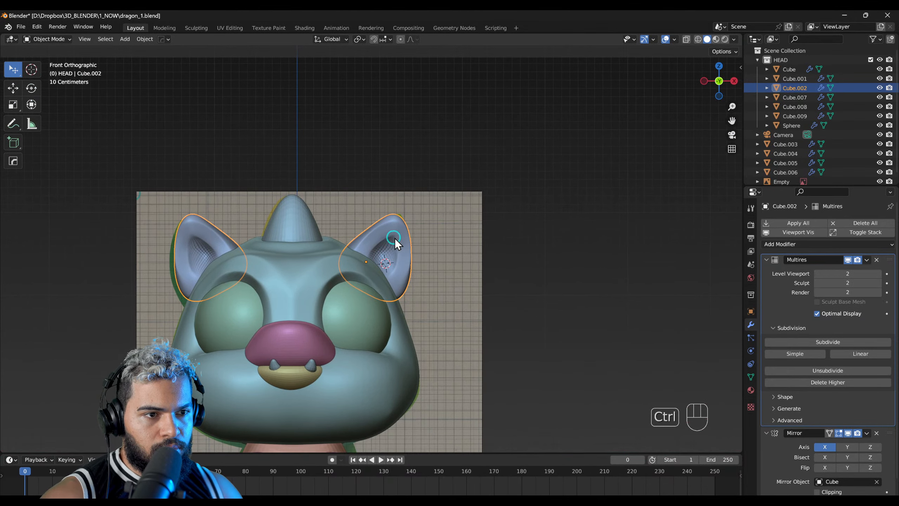
right_click(390, 245)
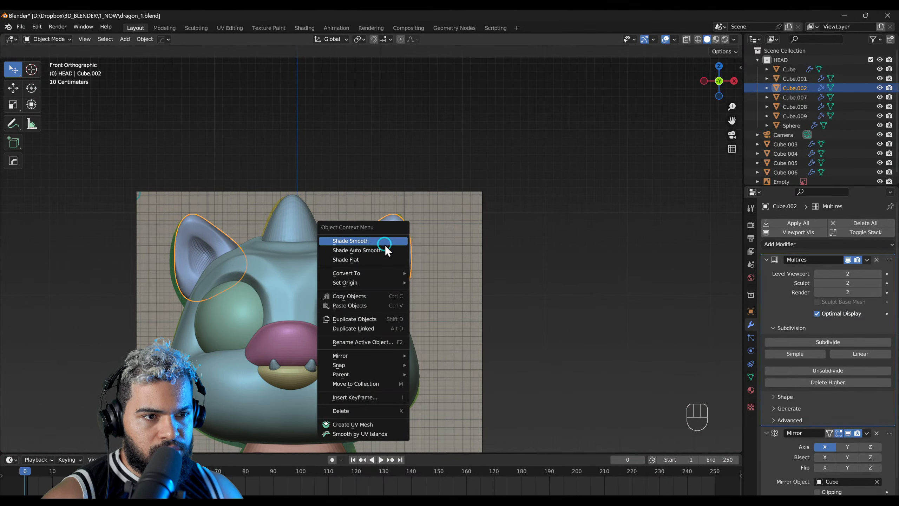
left_click(385, 242)
right_click_drag(385, 244, 384, 298)
key("alt+a")
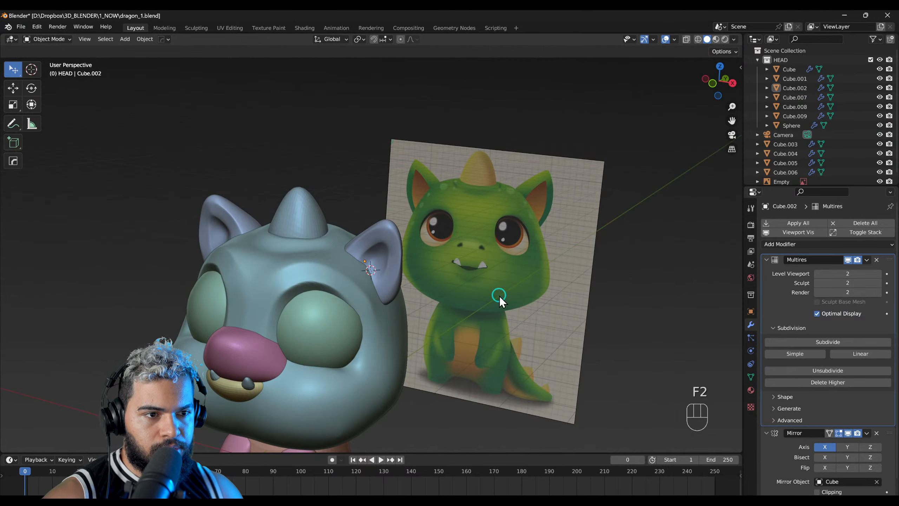
Step: Rotate and move the ears in front view to align them with the ears in the reference illustration
middle_click_drag(495, 298, 409, 299, "alt")
middle_click_drag(361, 258, 422, 226, "ctrl")
middle_click_drag(384, 281, 411, 250)
middle_click_drag(179, 265, 257, 310)
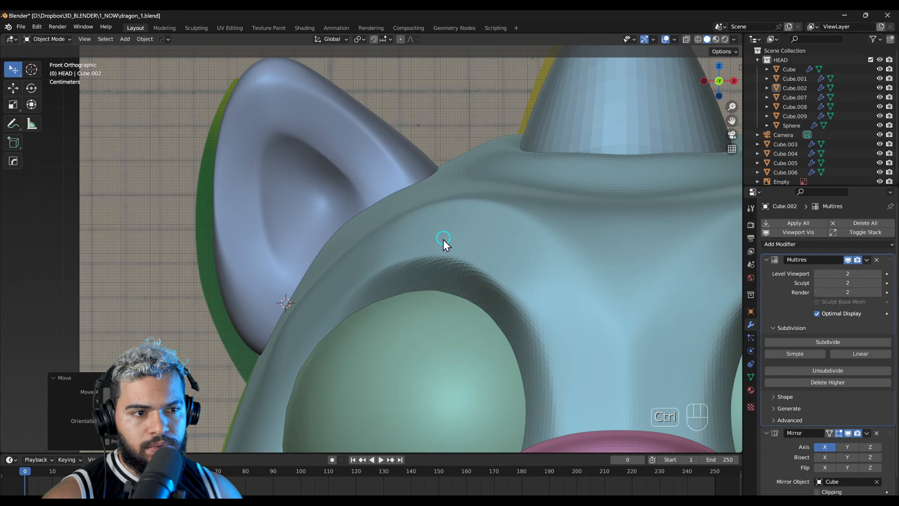
middle_click_drag(408, 247, 327, 301, "ctrl")
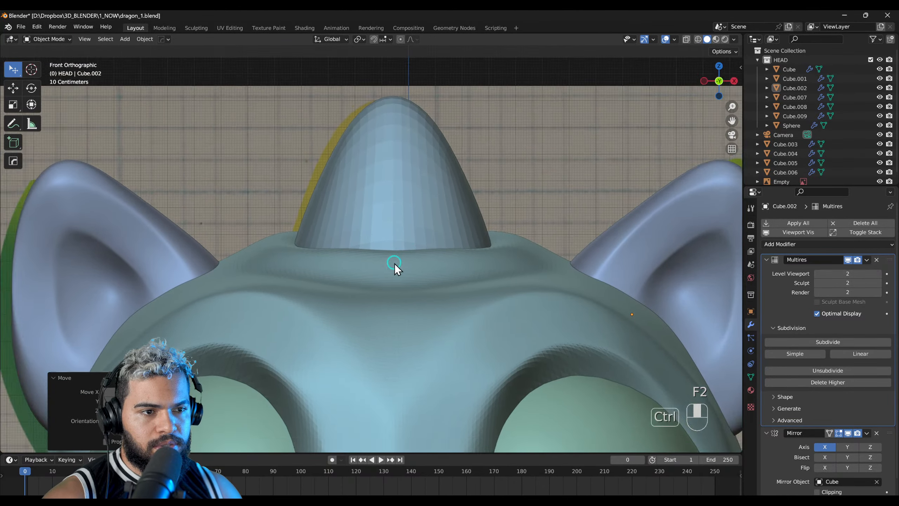
middle_click_drag(395, 263, 388, 279, "ctrl")
middle_click_drag(413, 250, 334, 233, "shift")
left_click(478, 265)
key("g")
left_click(569, 246)
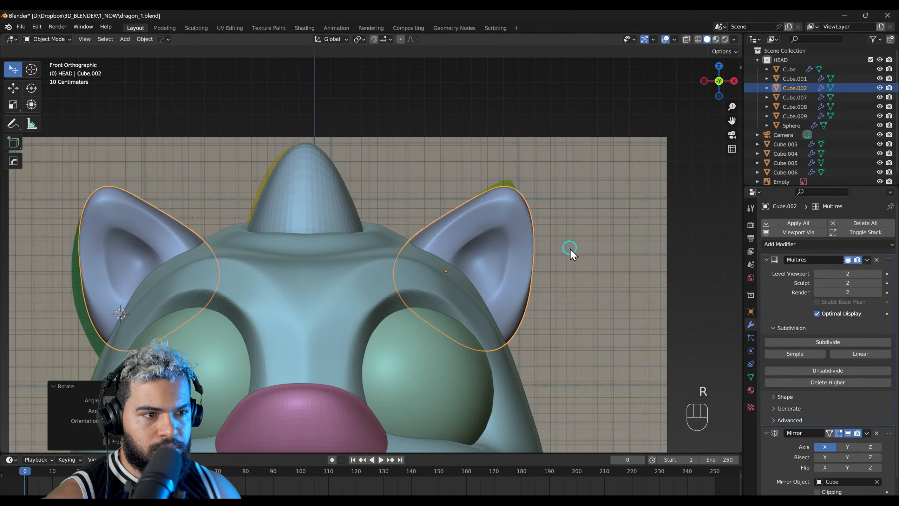
Step: Reshape the ear's tip and upper edge in front view to follow the reference, using the Grab brush at a 249 px radius in Sculpt Mode
key("F5")
key("F4")
key("f")
left_click(517, 194)
key("f")
left_click(507, 198)
left_click_drag(497, 189, 519, 188)
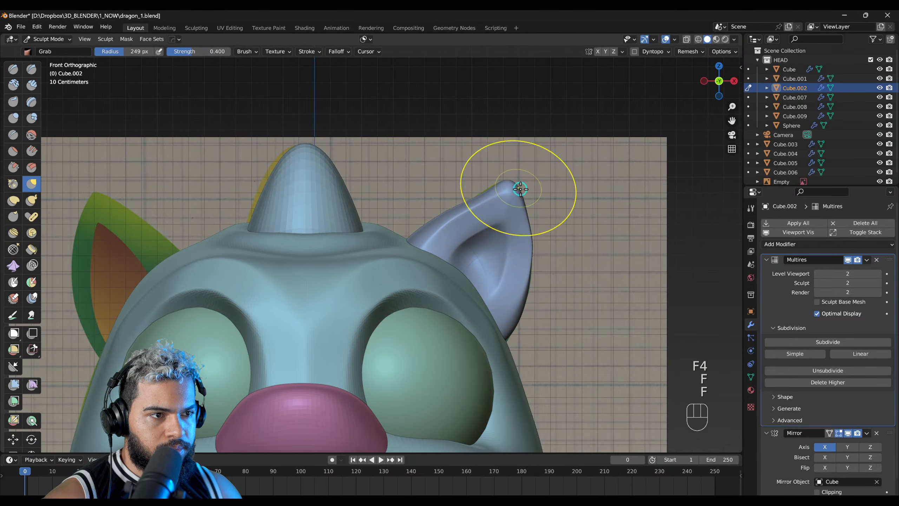
left_click_drag(456, 203, 461, 210)
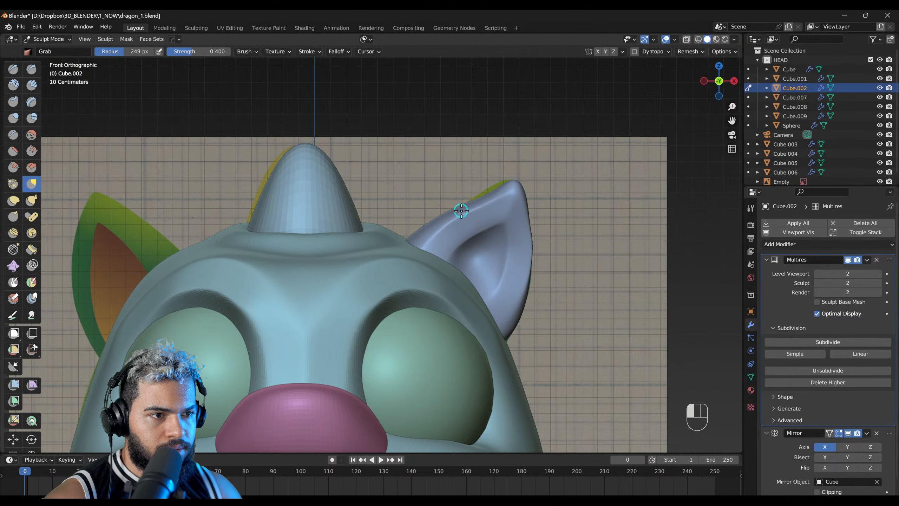
Step: Flatten the back and outer side of the ear with the Scrape/Peaks brush at a 214 px radius
mouse_move(534, 253)
middle_mouse_down()
mouse_move(457, 288)
mouse_move(486, 239)
mouse_move(389, 245)
mouse_move(390, 224)
mouse_move(372, 251)
middle_mouse_up()
key("s")
key("f")
left_click(383, 222)
key("f")
left_click(367, 256)
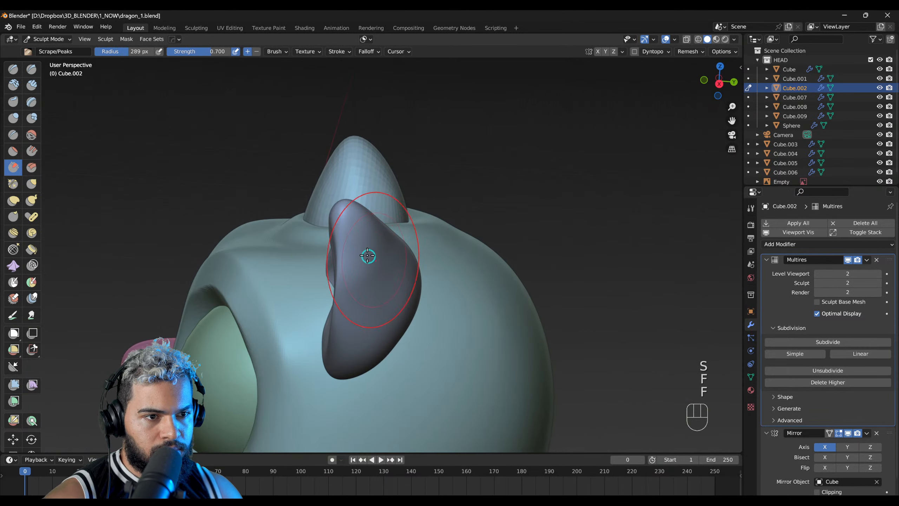
key("ctrl+z")
key("f")
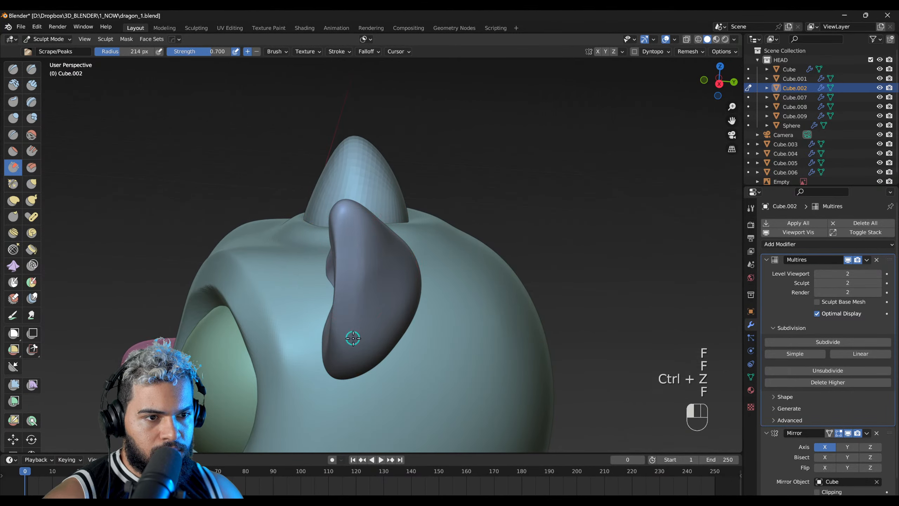
left_click(346, 322)
middle_click_drag(347, 322, 369, 255)
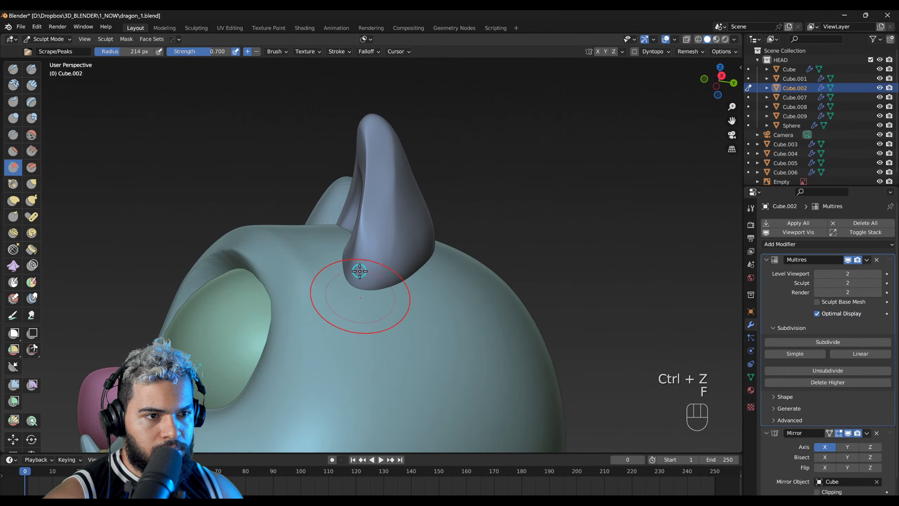
mouse_move(380, 192)
middle_mouse_down()
mouse_move(467, 243)
mouse_move(507, 249)
mouse_move(460, 251)
mouse_move(499, 238)
mouse_move(441, 258)
mouse_move(464, 187)
mouse_move(526, 266)
mouse_move(394, 333)
mouse_move(393, 261)
mouse_move(372, 250)
middle_mouse_up()
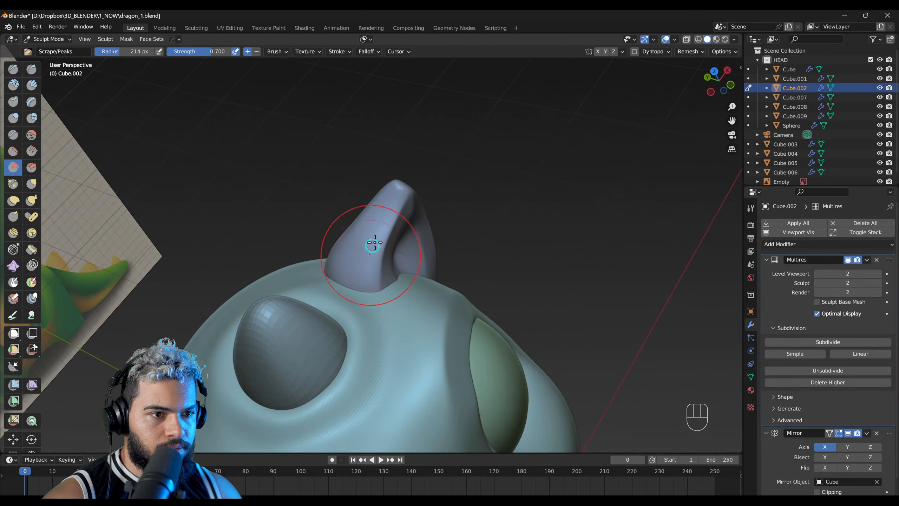
Step: Scrape the ear's surface near its tip with the Scrape/Peaks brush at a 210 px radius
key("f")
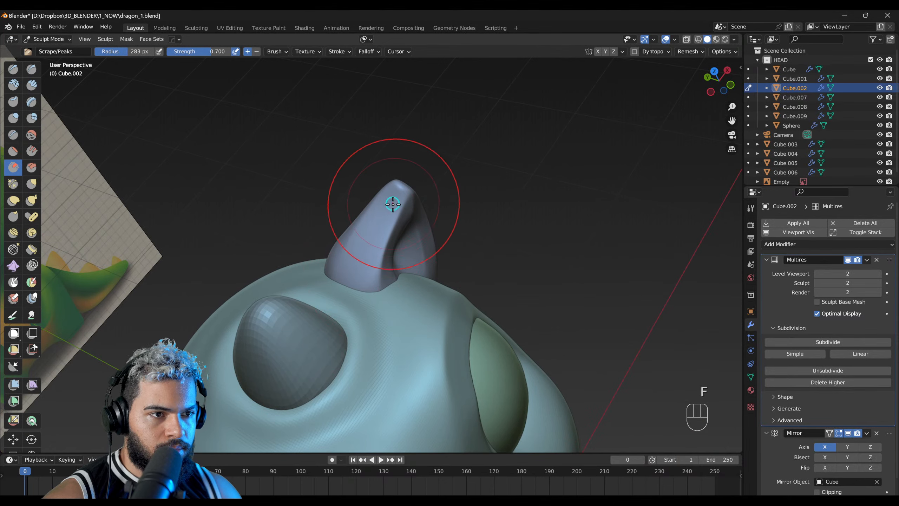
key("f")
left_click(384, 203)
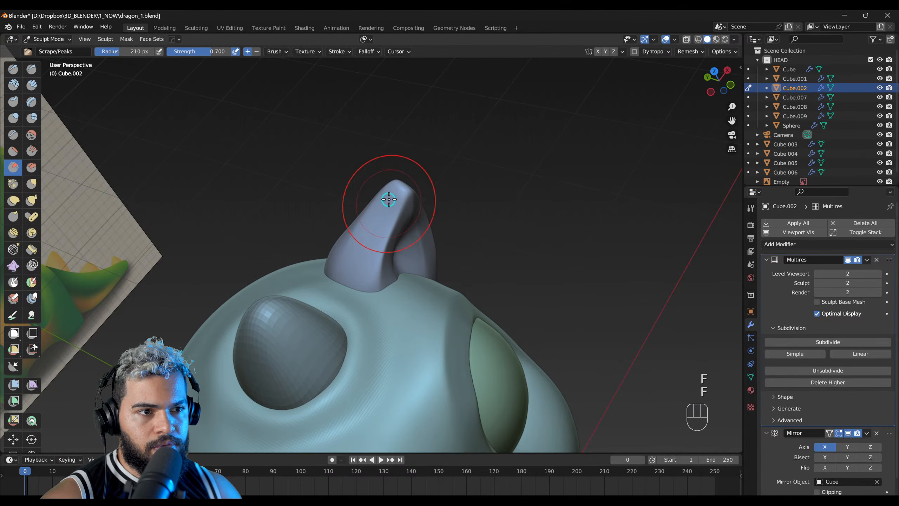
mouse_move(342, 271)
middle_mouse_down()
mouse_move(347, 233)
mouse_move(412, 237)
mouse_move(450, 291)
mouse_move(449, 263)
mouse_move(458, 288)
mouse_move(423, 337)
mouse_move(411, 327)
mouse_move(139, 333)
mouse_move(452, 285)
middle_mouse_up()
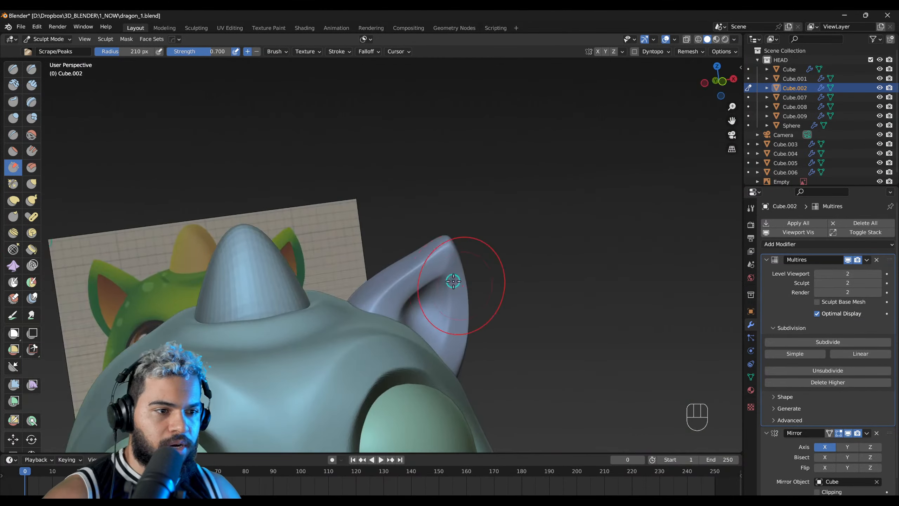
Step: Pull the ear's tip and rim into shape with the Grab brush at a 243 px radius
middle_click_drag(422, 243, 389, 262)
key("g")
key("f")
mouse_move(384, 247)
right_mouse_down()
mouse_move(329, 236)
mouse_move(408, 202)
right_mouse_up()
right_click_drag(374, 262, 334, 317)
middle_click_drag(334, 317, 367, 227)
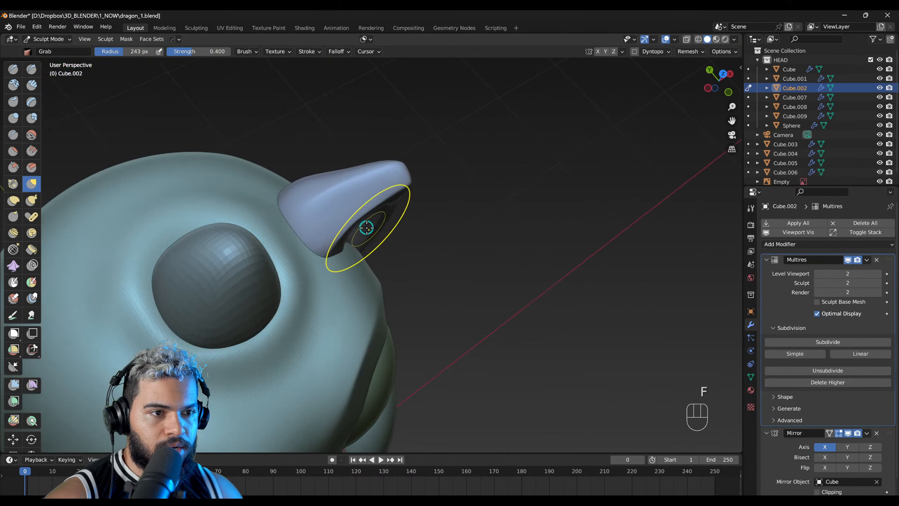
left_click_drag(365, 222, 380, 232)
Step: Refine the ear's outline and thickness from several angles with a resized Grab brush
key("f")
left_click(437, 251)
right_click_drag(436, 252, 375, 209)
left_click_drag(342, 248, 376, 260)
right_click_drag(409, 252, 407, 201)
left_click_drag(400, 180, 395, 182)
mouse_move(392, 198)
right_mouse_down()
mouse_move(295, 266)
mouse_move(405, 285)
mouse_move(375, 279)
mouse_move(301, 291)
mouse_move(393, 241)
right_mouse_up()
middle_click_drag(394, 249, 478, 239)
Step: Switch from the ear to the head in Sculpt Mode, try a 288 px Grab pull at the cheek and undo it
middle_click_drag(380, 296, 255, 299, "alt")
key("F2")
left_click(467, 307)
mouse_move(468, 306)
middle_mouse_down()
mouse_move(287, 340)
mouse_move(346, 320)
mouse_move(472, 304)
mouse_move(406, 319)
mouse_move(390, 245)
mouse_move(357, 256)
mouse_move(435, 249)
mouse_move(346, 290)
mouse_move(389, 234)
mouse_move(430, 218)
mouse_move(410, 257)
mouse_move(429, 280)
middle_mouse_up()
left_click(450, 341)
key("F5")
left_click(453, 347)
key("F4")
key("f")
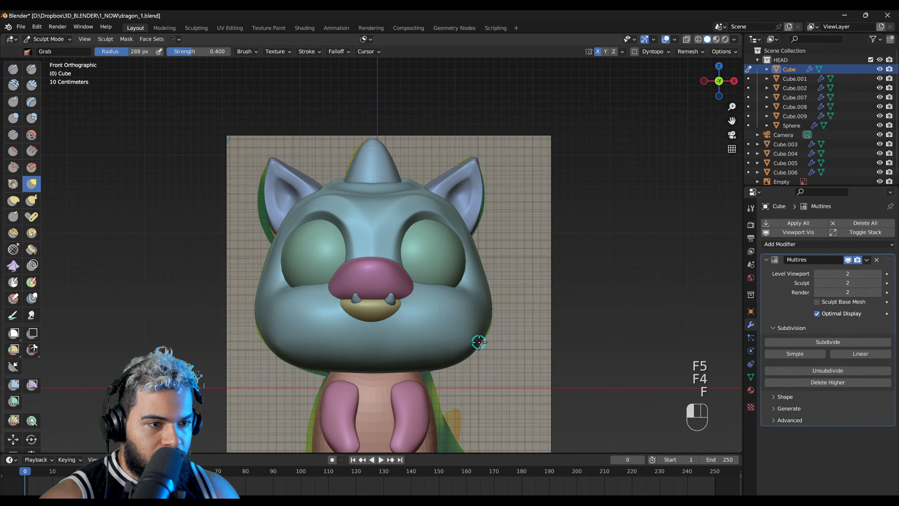
key("ctrl+z")
Step: Round the back of the head in right side view with the Grab brush at a 446 px radius
mouse_move(487, 332)
middle_mouse_down()
mouse_move(445, 336)
mouse_move(475, 281)
mouse_move(460, 270)
middle_mouse_up()
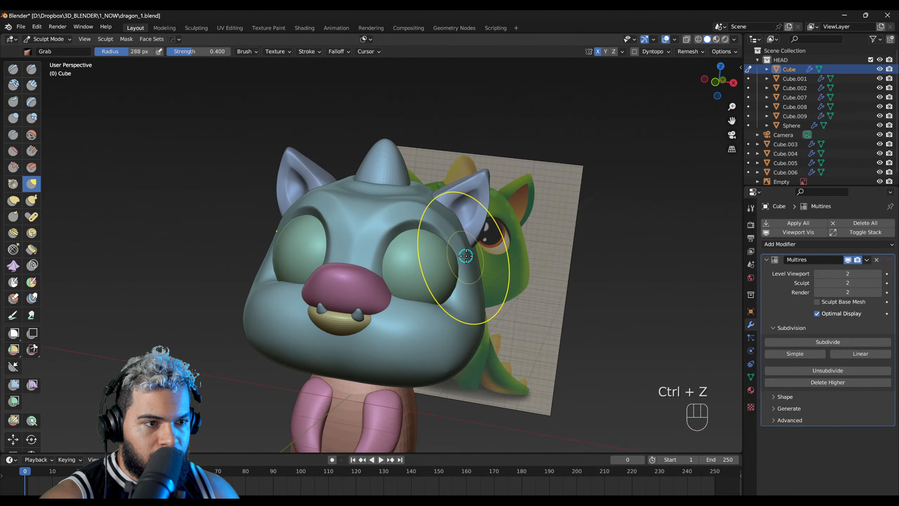
middle_click_drag(480, 243, 419, 246)
key("f")
key("f")
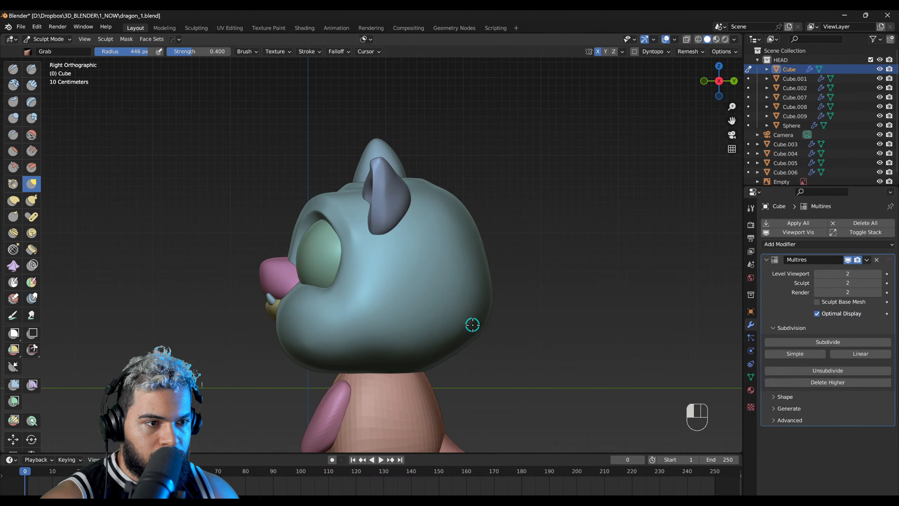
mouse_move(475, 296)
middle_mouse_down()
mouse_move(359, 278)
mouse_move(500, 287)
middle_mouse_up()
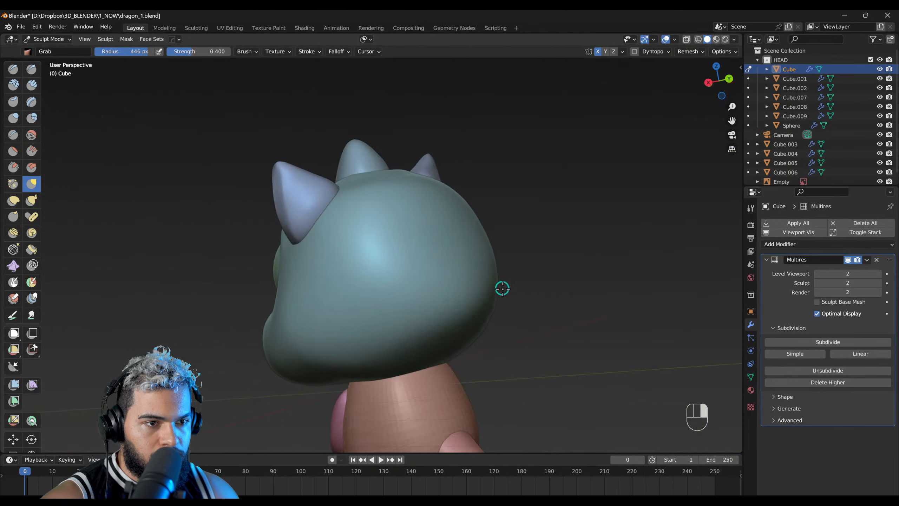
Step: Widen the head between the eyes and ears in top view with the Grab brush at a 360 px radius
mouse_move(446, 365)
middle_mouse_down()
mouse_move(341, 416)
mouse_move(367, 360)
middle_mouse_up()
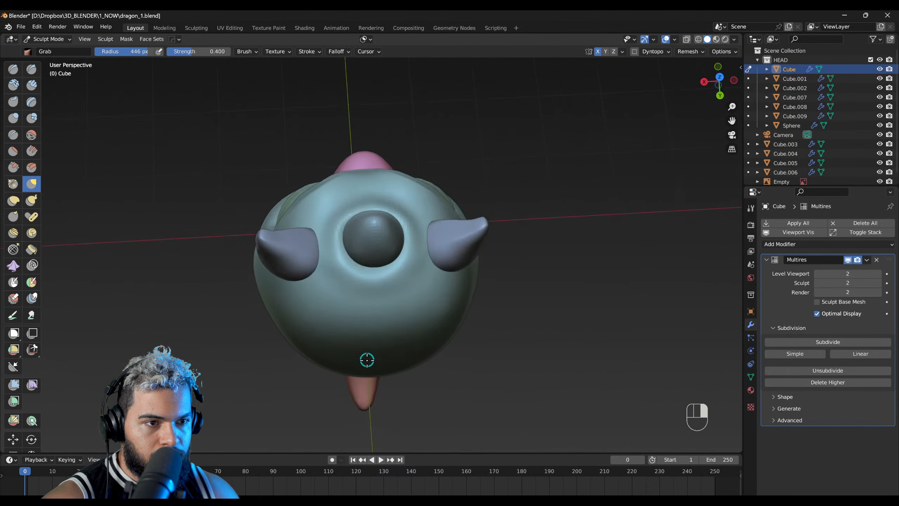
key("f")
left_click(404, 235)
middle_click_drag(378, 220, 454, 180, "ctrl")
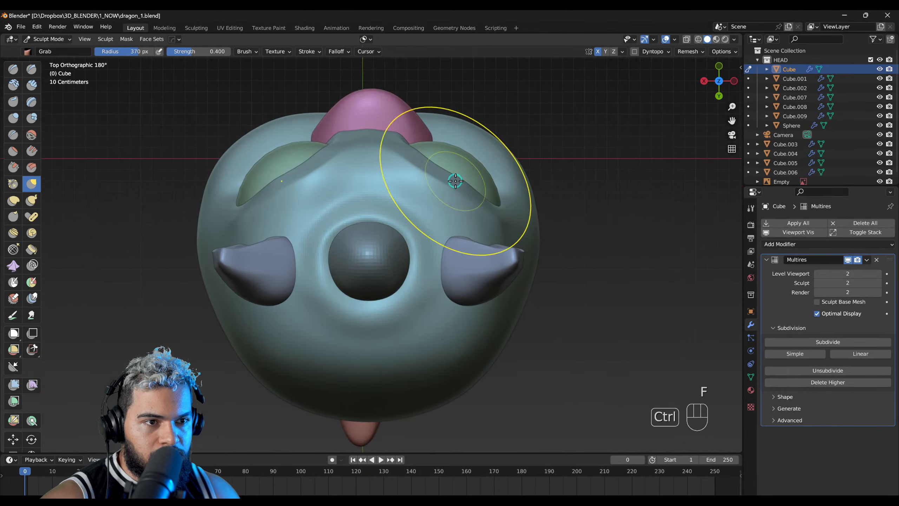
key("f")
left_click(467, 233)
key("f")
left_click(498, 234)
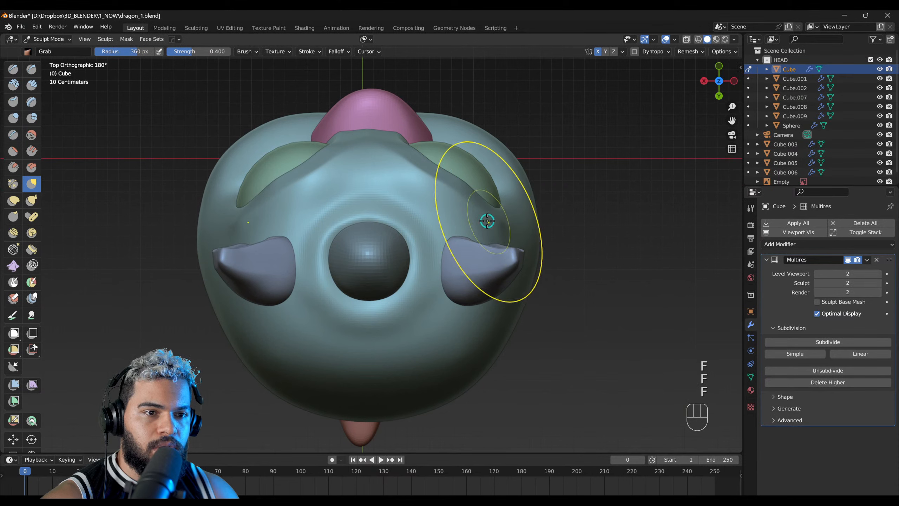
Step: Round the brow line above the eyes in top view with the Grab brush at a 284 px radius
key("f")
left_click(430, 162)
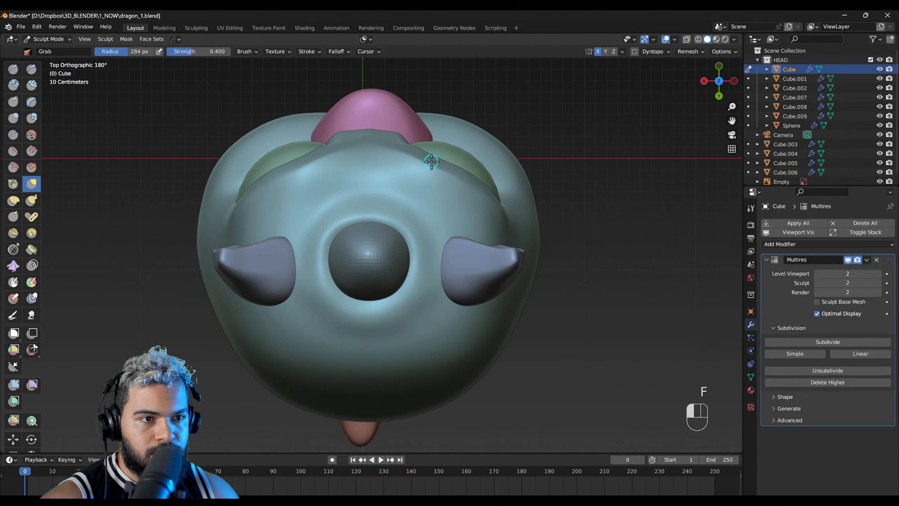
middle_click_drag(389, 156, 493, 169, "ctrl")
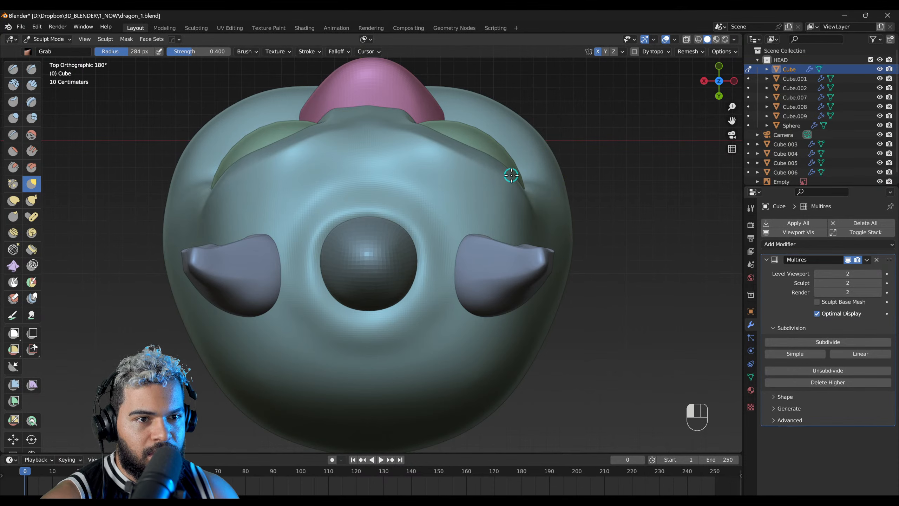
middle_click_drag(304, 328, 482, 191)
Step: Adjust the forehead and the area around the eye sockets with the Grab brush at a 173 px radius
key("f")
left_click(353, 245)
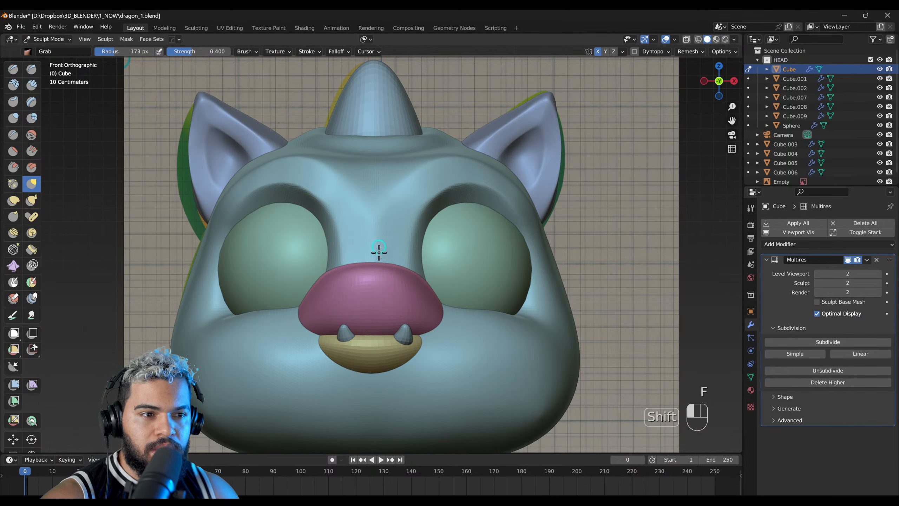
middle_click_drag(375, 216, 425, 197)
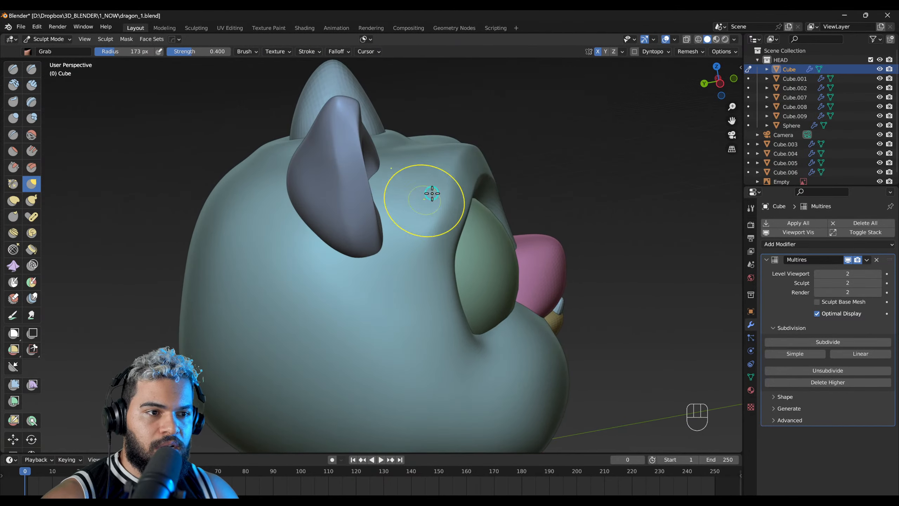
middle_click_drag(383, 286, 393, 204)
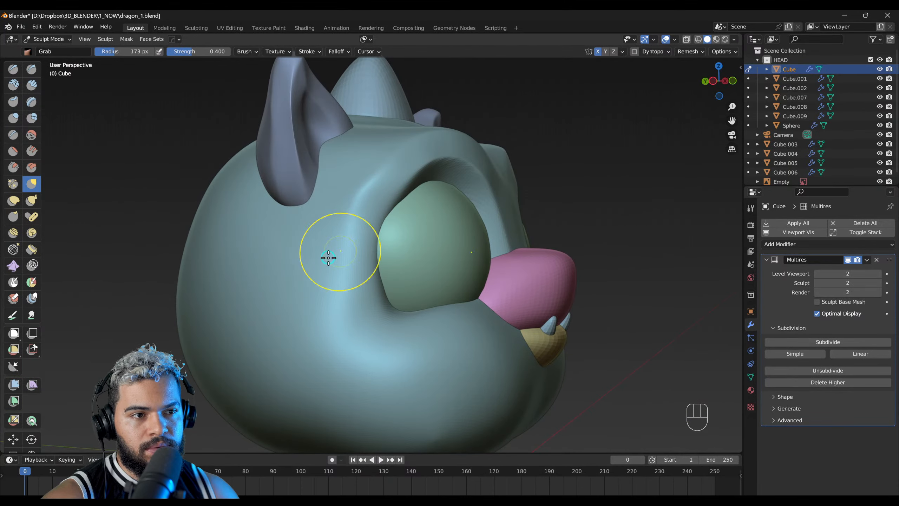
mouse_move(328, 327)
middle_mouse_down()
mouse_move(333, 265)
mouse_move(293, 283)
middle_mouse_up()
Step: Try the Draw brush on the cheek, undo the first stroke and build up the cheek at radii of 321 and 351 px
key("shift+1")
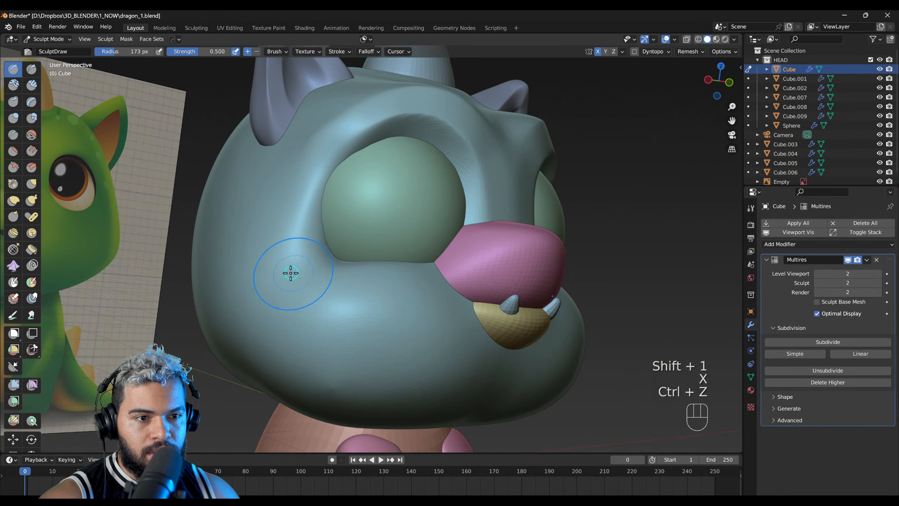
left_click_drag(267, 275, 315, 279)
key("ctrl+z")
key("f")
left_click(265, 243)
middle_click_drag(308, 279, 255, 273)
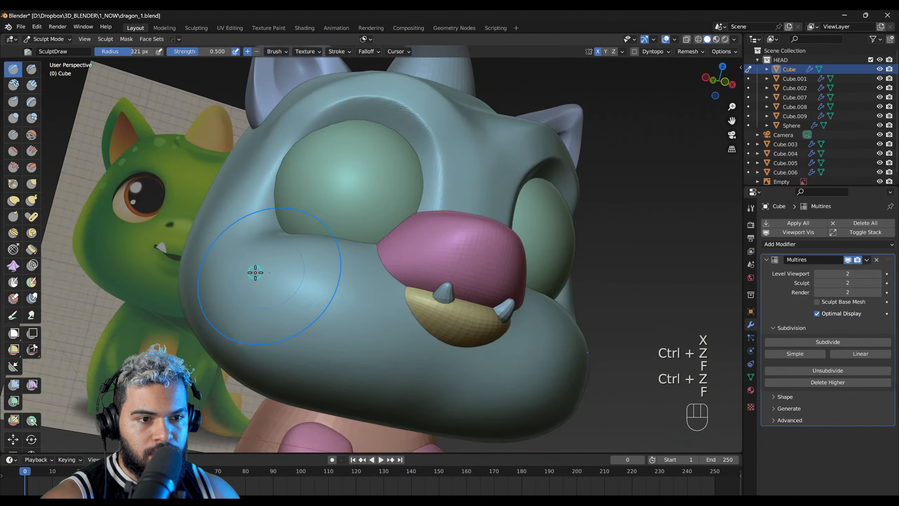
middle_click_drag(199, 228, 255, 295)
key("f")
left_click(257, 282)
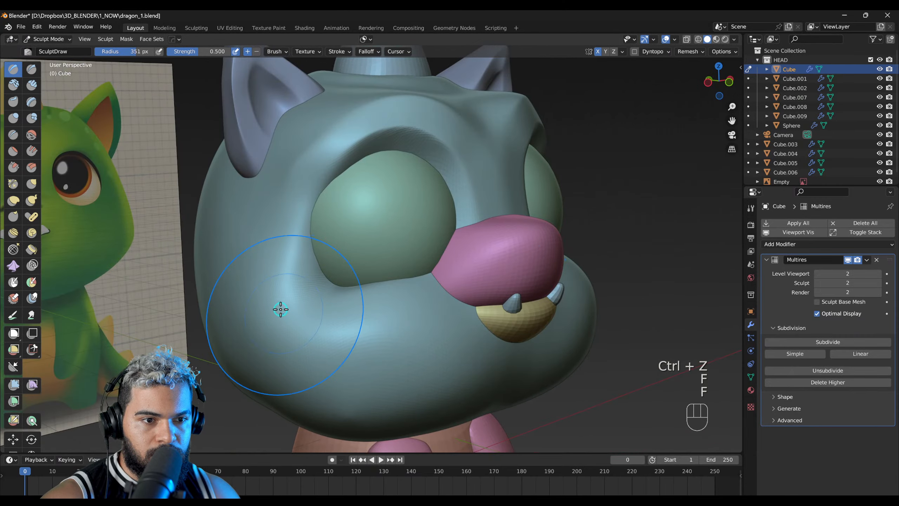
mouse_move(566, 299)
middle_mouse_down()
mouse_move(538, 311)
mouse_move(566, 341)
mouse_move(588, 283)
middle_mouse_up()
mouse_move(515, 321)
middle_mouse_down()
mouse_move(462, 252)
mouse_move(393, 273)
mouse_move(425, 277)
middle_mouse_up()
Step: Select the nose in Object Mode and apply its Subdivision modifier
key("F2")
left_click(451, 265)
key("F3")
key("ctrl+a")
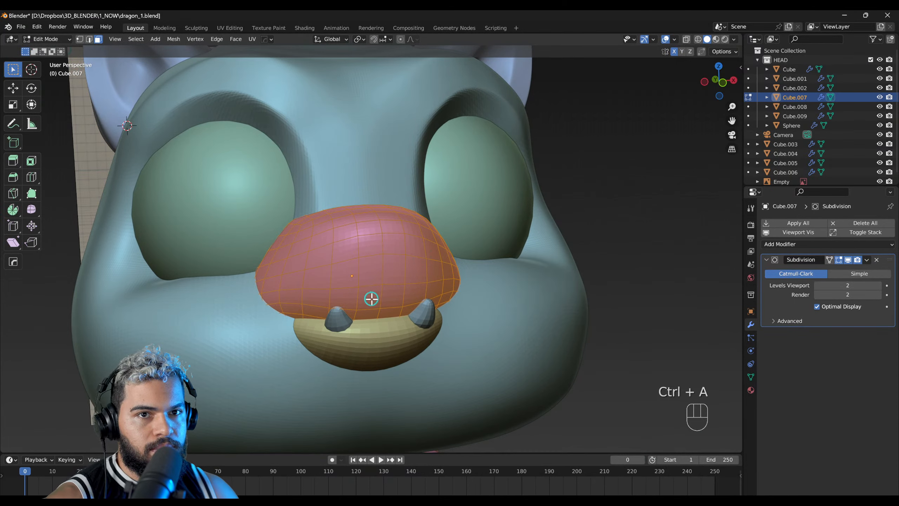
key("F2")
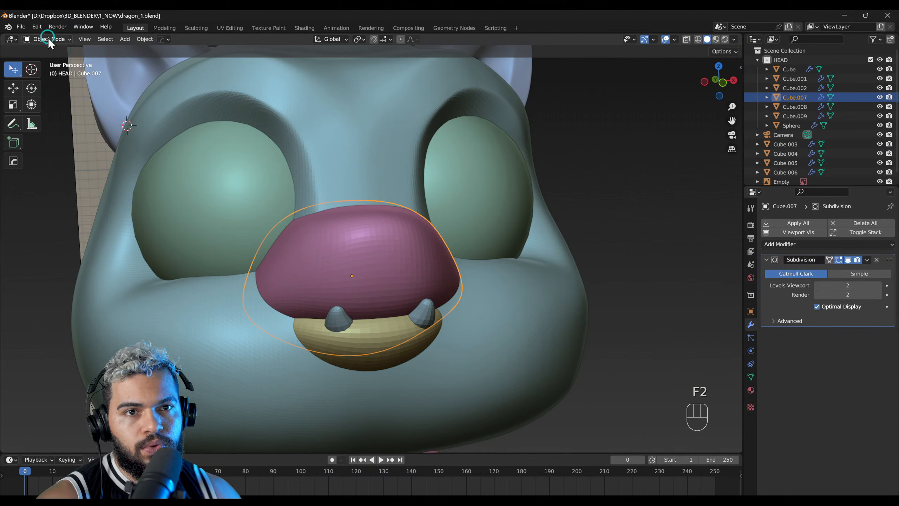
key("ctrl+a")
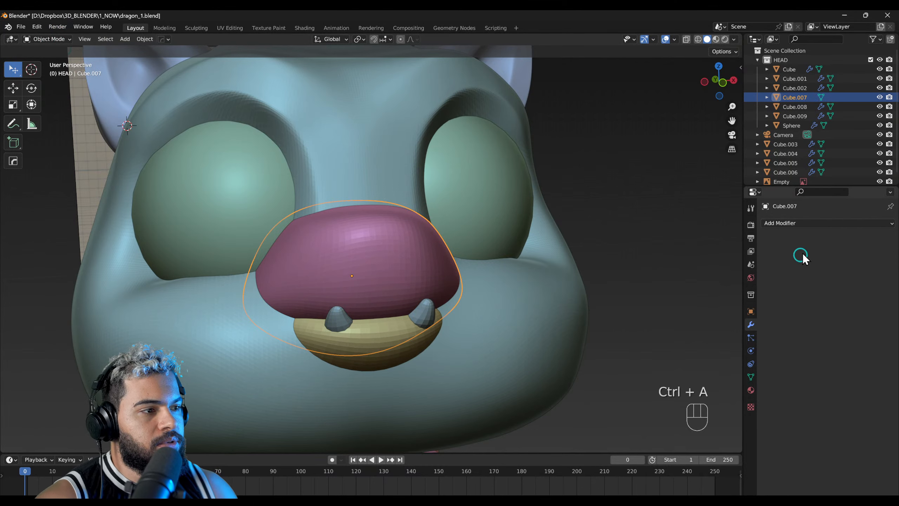
Step: Add a Multires modifier to the nose and subdivide it to level 2
left_click(802, 224)
left_click(718, 342)
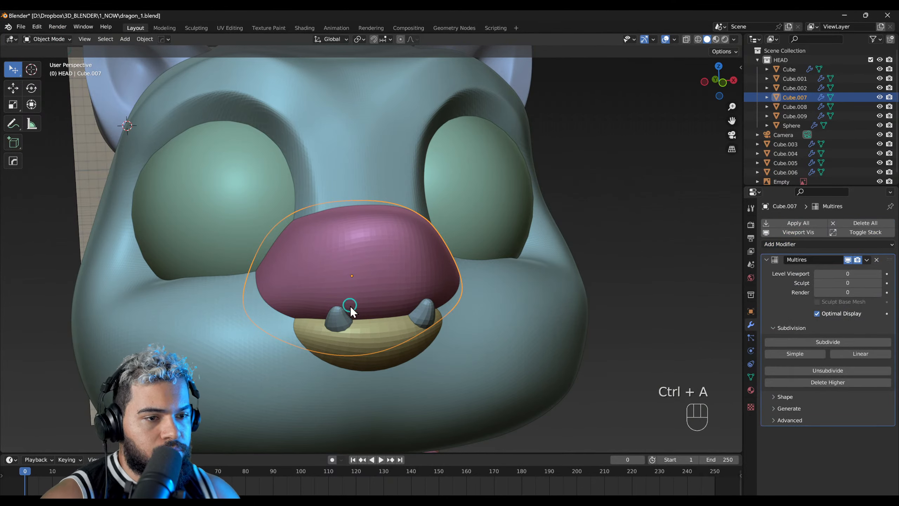
middle_click_drag(350, 306, 383, 247, "ctrl")
left_click(799, 342)
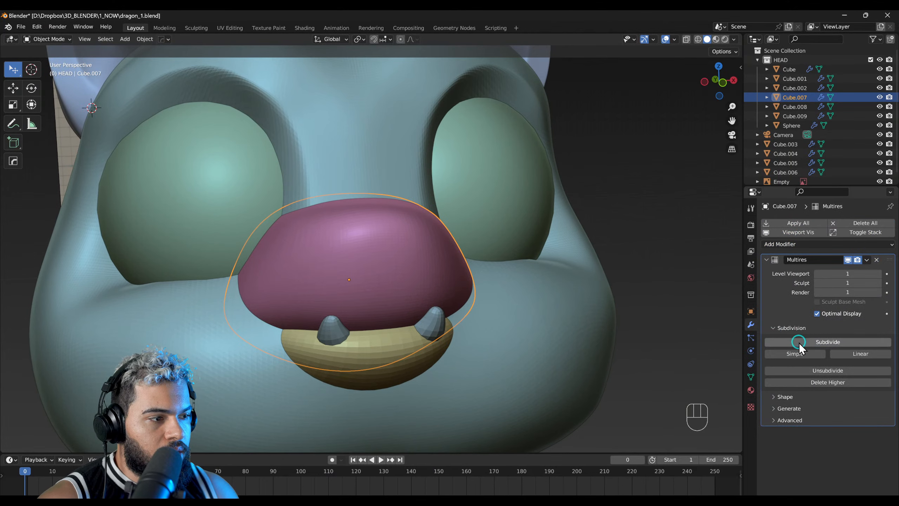
left_click(799, 343)
Step: Switch the nose to Sculpt Mode, shrink the Draw brush for the nostrils and undo the trial stroke
key("3")
right_click_drag(388, 305, 399, 274)
key("F3")
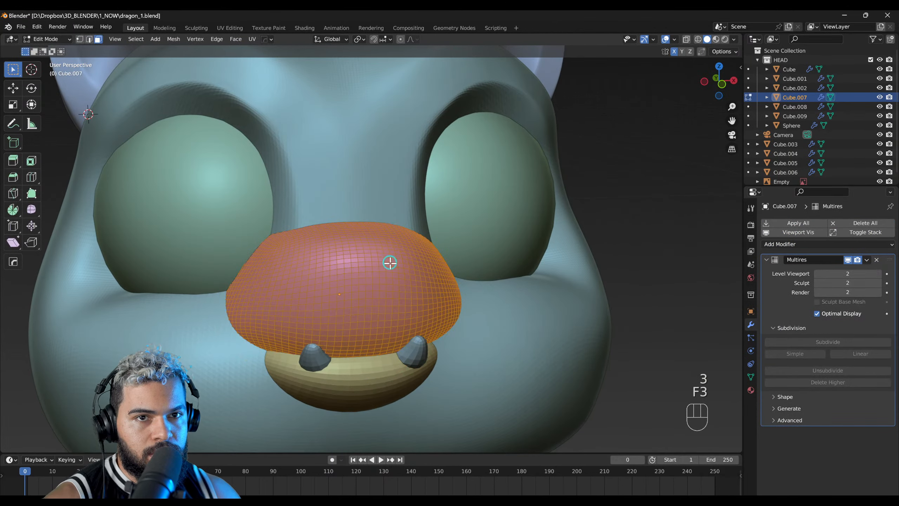
key("F4")
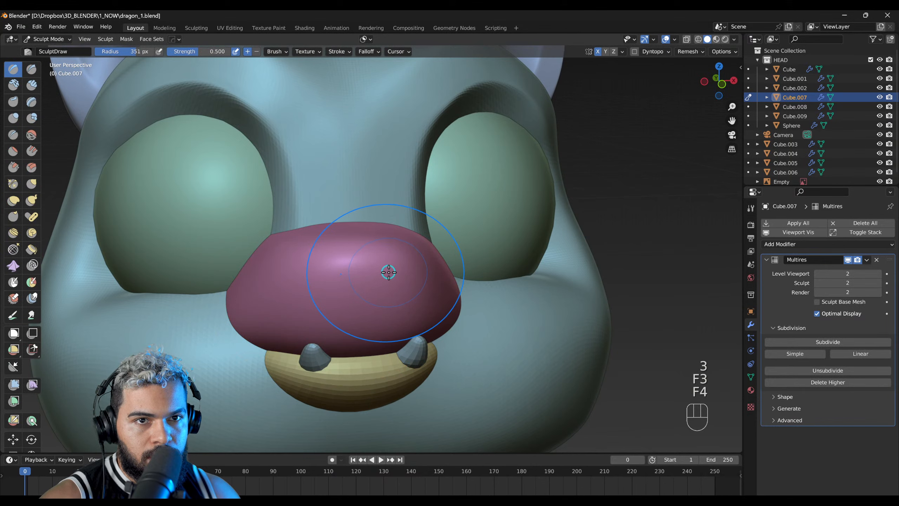
key("f")
left_click(397, 278)
key("f")
left_click(380, 281)
key("f")
left_click(381, 281)
mouse_move(381, 281)
middle_mouse_down()
mouse_move(365, 256)
mouse_move(374, 263)
middle_mouse_up()
key("f")
key("ctrl+z")
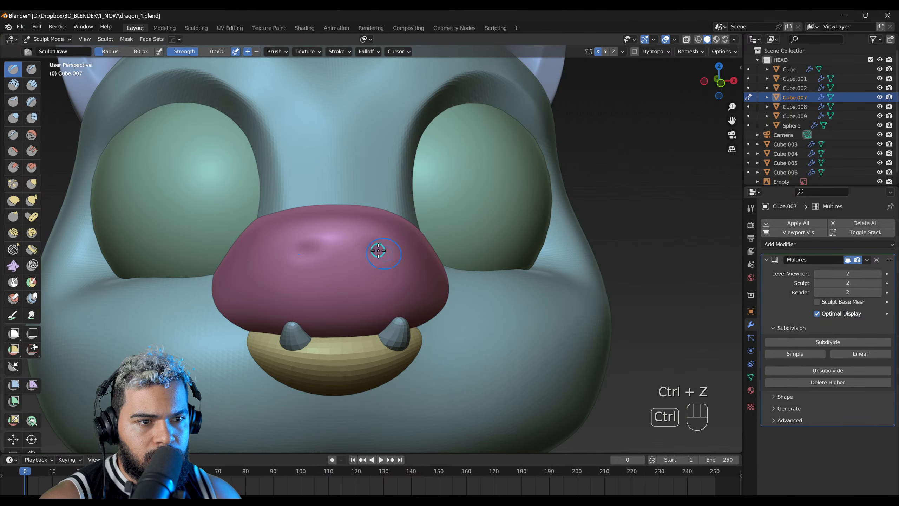
Step: Carve symmetrical nostril dents into the upper part of the nose with the inverted Draw brush at an 80 px radius
middle_click_drag(327, 257, 312, 211)
right_click_drag(313, 211, 340, 217)
right_click_drag(265, 264, 315, 235, "ctrl")
mouse_move(325, 205)
right_mouse_down("ctrl")
mouse_move(368, 187)
mouse_move(317, 195)
right_mouse_up("ctrl")
middle_click_drag(317, 194, 353, 203, "ctrl")
mouse_move(417, 196)
middle_mouse_down("ctrl")
mouse_move(397, 197)
mouse_move(412, 211)
middle_mouse_up("ctrl")
Step: Deepen the nostrils with the inverted Draw brush at a 140 px radius, redoing the first stroke
key("f")
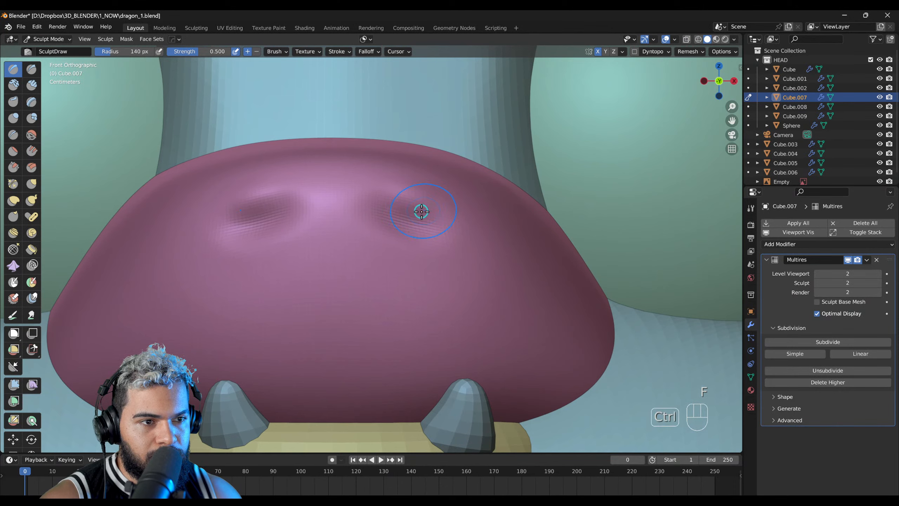
left_click(423, 211)
key("ctrl+z")
mouse_move(407, 218)
left_mouse_down("ctrl")
mouse_move(431, 202)
mouse_move(428, 216)
mouse_move(432, 201)
left_mouse_up("ctrl")
mouse_move(425, 212)
middle_mouse_down()
mouse_move(417, 249)
mouse_move(400, 270)
middle_mouse_up()
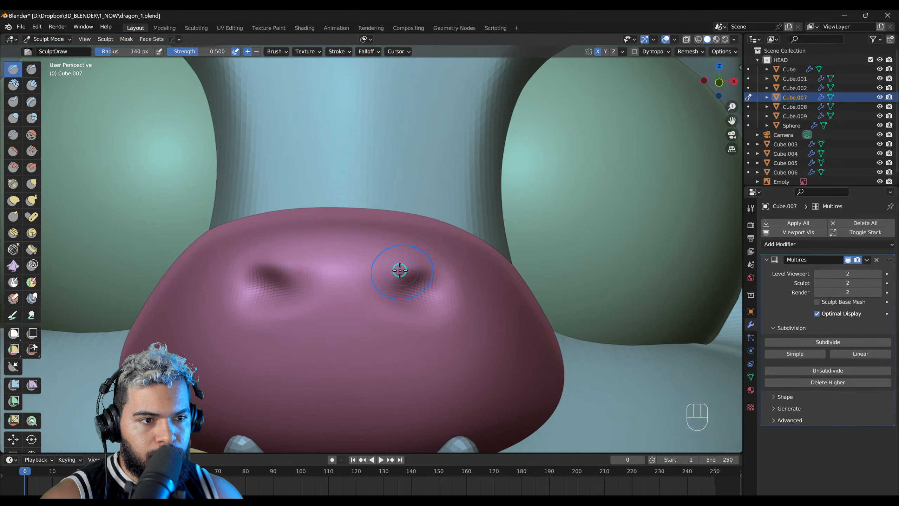
Step: Undo the last nostril strokes and refine the dents with the inverted Draw brush at a 102 px radius
key("ctrl+z")
middle_click_drag(383, 289, 430, 180)
middle_click_drag(386, 261, 395, 248)
middle_click_drag(395, 248, 442, 261, "shift")
key("ctrl+z")
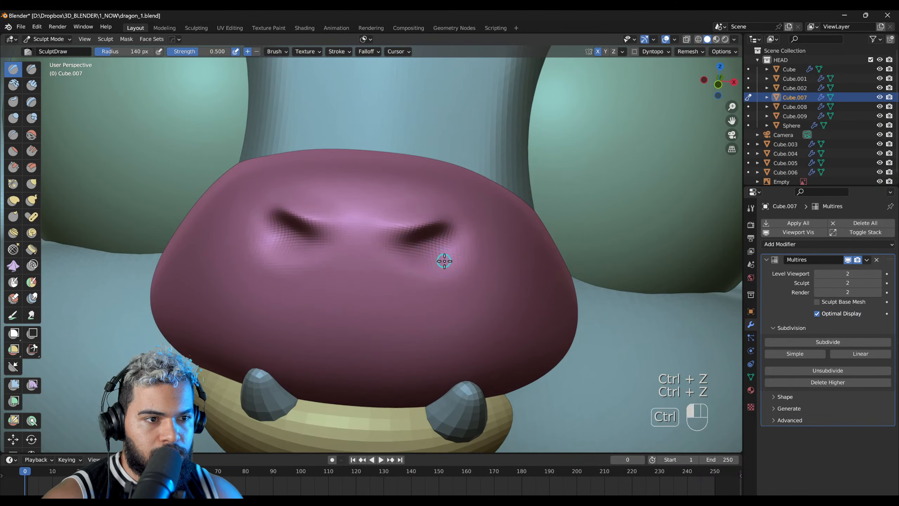
key("f")
left_click(411, 254)
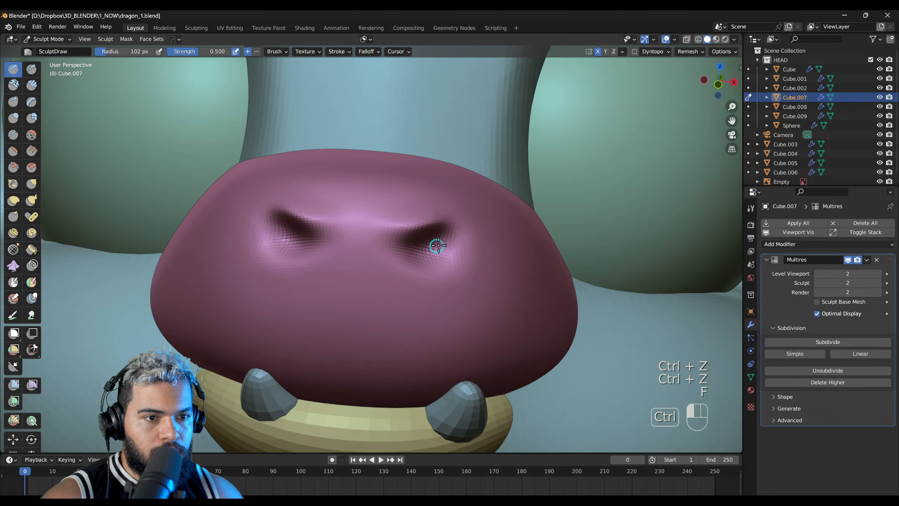
middle_click_drag(450, 247, 311, 229)
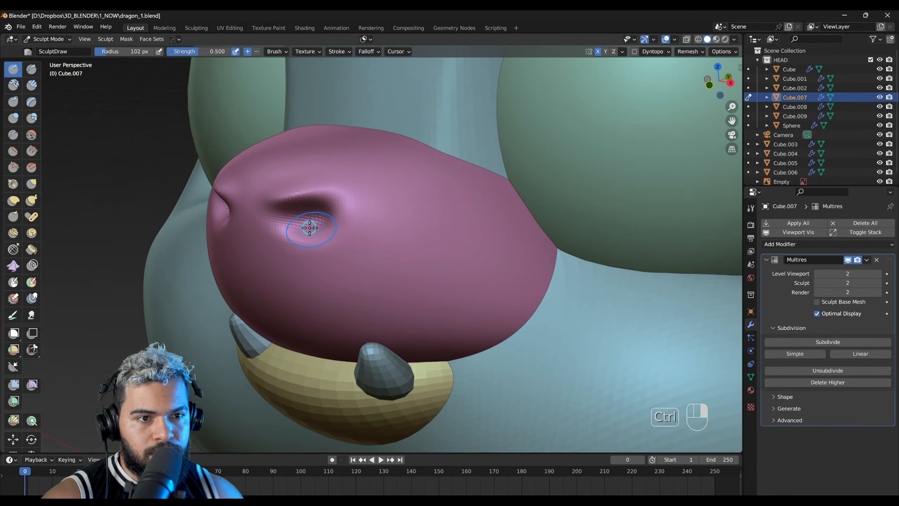
middle_click_drag(392, 183, 466, 146)
mouse_move(386, 201)
middle_mouse_down("alt")
mouse_move(445, 225)
mouse_move(385, 259)
mouse_move(433, 200)
mouse_move(413, 244)
mouse_move(331, 275)
mouse_move(305, 231)
middle_mouse_up("alt")
Step: Flatten the upper surface of the nose above the nostrils with the Scrape brush at a 365 px radius
scroll(433, 200, "up", 1)
key("f")
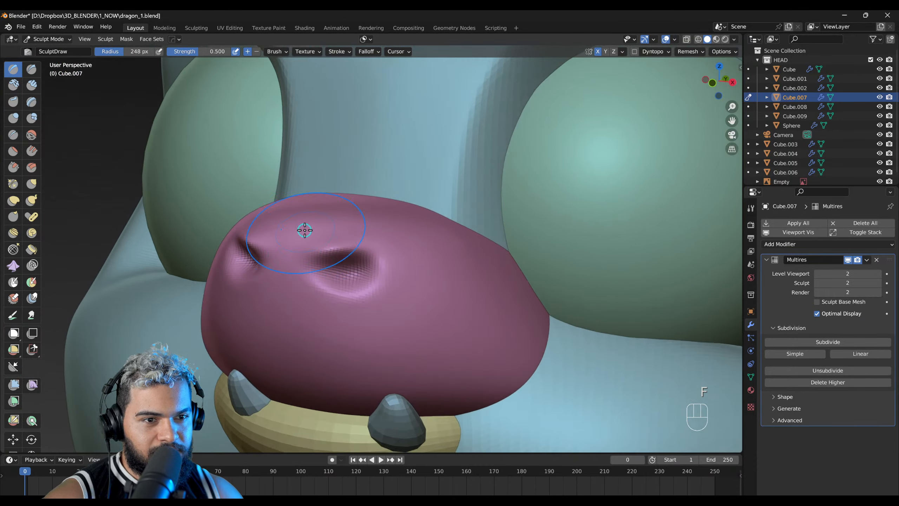
key("s")
middle_click_drag(356, 255, 370, 274)
key("f")
left_click(372, 275)
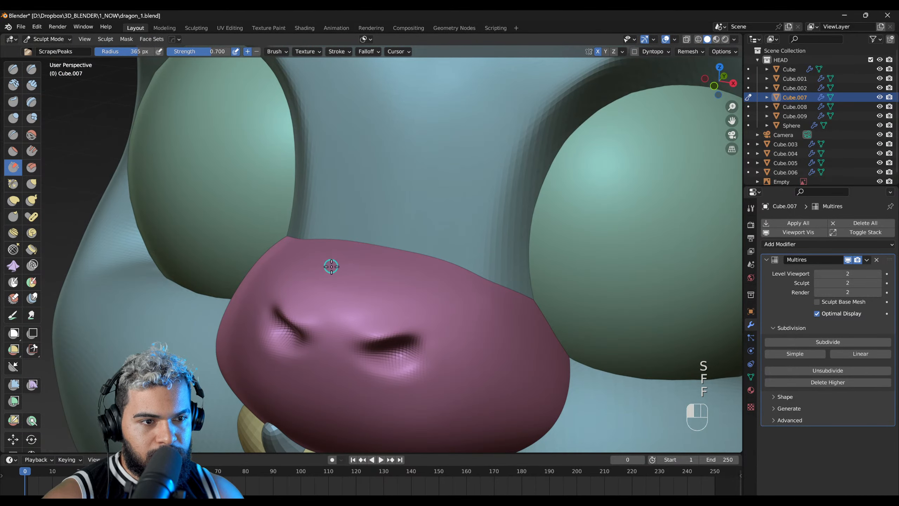
left_click_drag(381, 256, 402, 265)
mouse_move(396, 264)
middle_mouse_down()
mouse_move(281, 255)
mouse_move(205, 208)
middle_mouse_up()
Step: Reshape the nose tip and bridge in profile with the Grab brush, starting at a 440 px radius
middle_click_drag(319, 193, 437, 209, "shift")
key("g")
key("f")
left_click(233, 193)
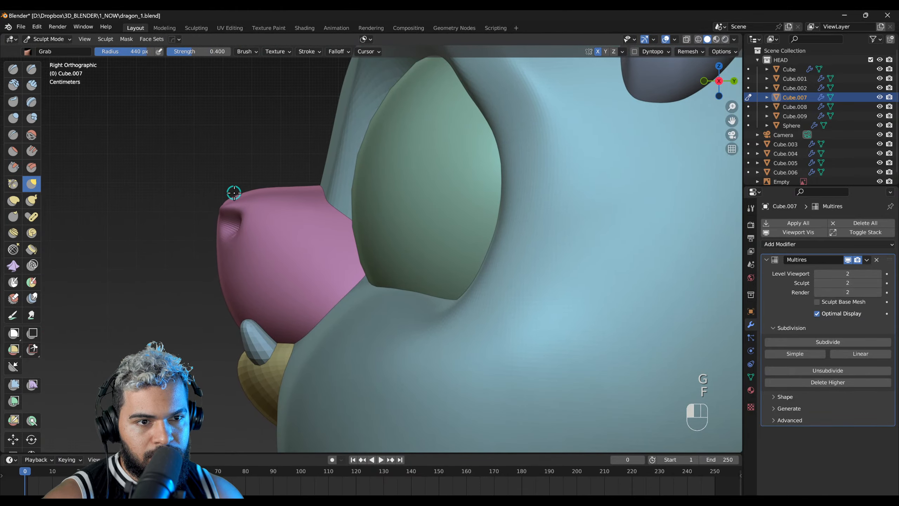
left_click_drag(233, 181, 235, 180)
left_click_drag(250, 196, 239, 177)
middle_click_drag(279, 167, 341, 177, "ctrl")
middle_click_drag(342, 177, 422, 193, "shift")
left_click_drag(389, 176, 392, 169)
left_click_drag(374, 177, 375, 168)
mouse_move(329, 190)
left_mouse_down("shift")
mouse_move(357, 198)
mouse_move(349, 201)
left_mouse_up("shift")
middle_click_drag(366, 203, 460, 203)
key("f")
left_click(354, 212)
mouse_move(356, 218)
middle_mouse_down()
mouse_move(369, 247)
mouse_move(456, 227)
middle_mouse_up()
key("5")
Step: Soften the nostril rims with the Scrape brush at a 178 px radius and smooth their inner edges at 93 px
key("s")
key("f")
left_click(369, 218)
middle_click_drag(369, 218, 383, 227)
left_click_drag(383, 228, 422, 222)
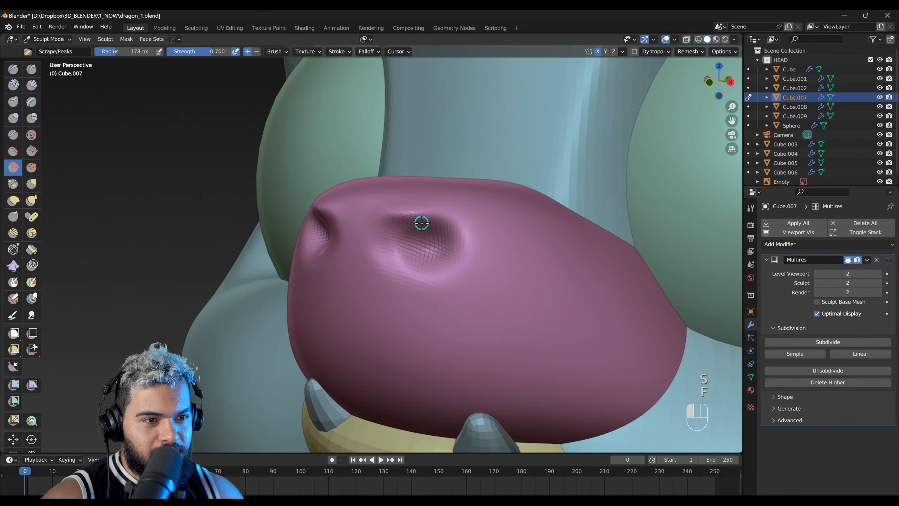
key("f")
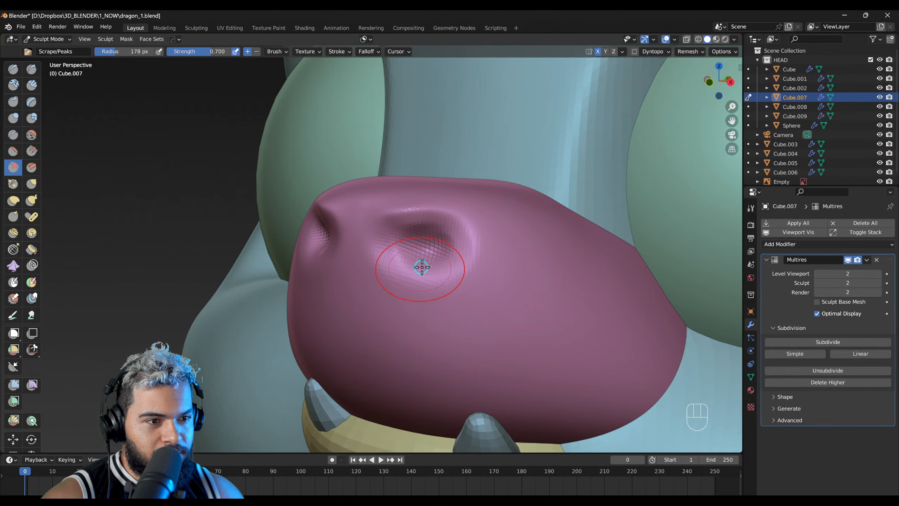
middle_click_drag(413, 272, 549, 215)
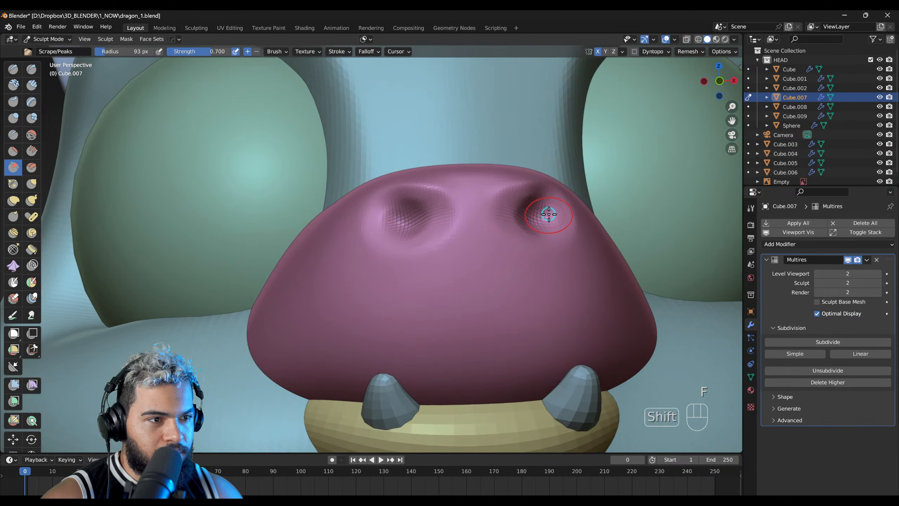
left_click_drag(537, 215, 528, 216, "shift")
mouse_move(456, 230)
middle_mouse_down()
mouse_move(415, 272)
mouse_move(399, 263)
middle_mouse_up()
Step: Return the nose to Object Mode and apply Shade Smooth to it
key("F2")
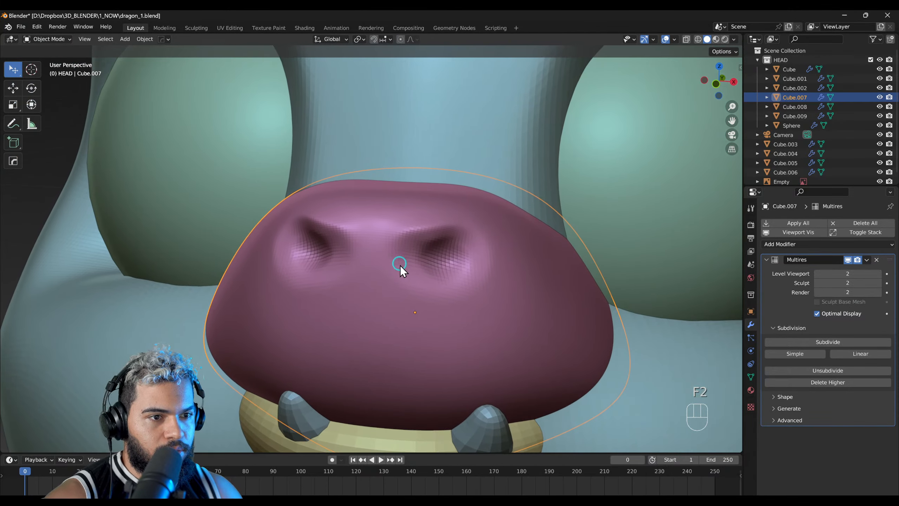
right_click(396, 275)
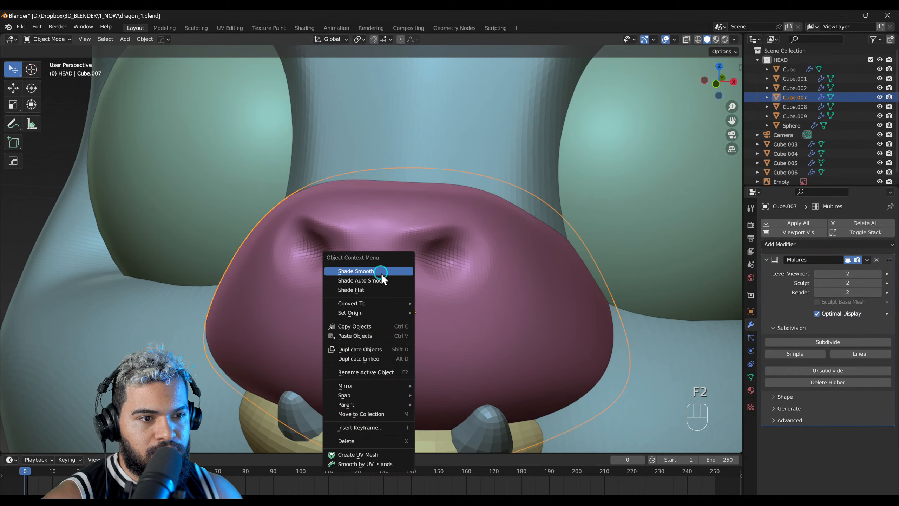
left_click(380, 273)
mouse_move(385, 276)
middle_mouse_down()
mouse_move(478, 275)
mouse_move(355, 280)
mouse_move(403, 271)
mouse_move(416, 260)
middle_mouse_up()
scroll(389, 284, "down", 3)
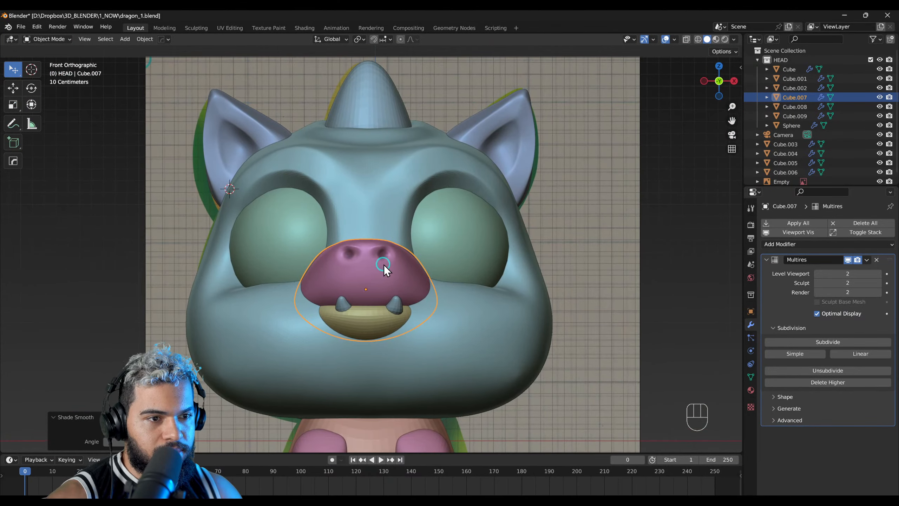
scroll(384, 264, "up", 4)
Step: Switch the nose back to Sculpt Mode, enlarge the Scrape brush to a 222 px radius and undo the trial stroke
key("F5")
left_click(392, 263)
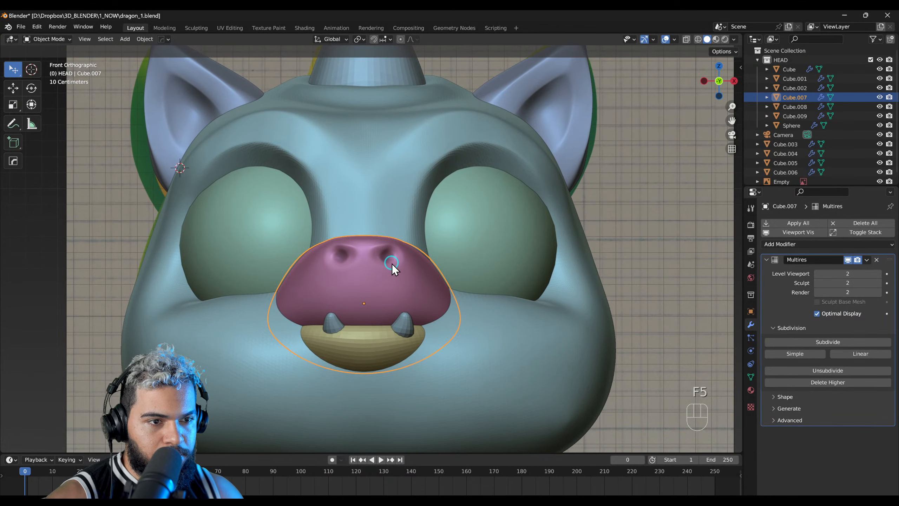
key("F3")
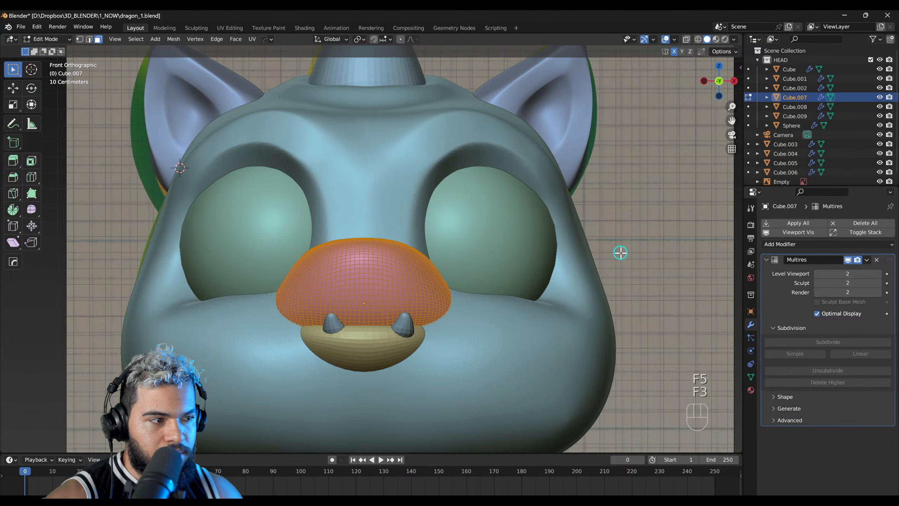
key("F2")
middle_click_drag(362, 265, 457, 252, "ctrl")
key("F4")
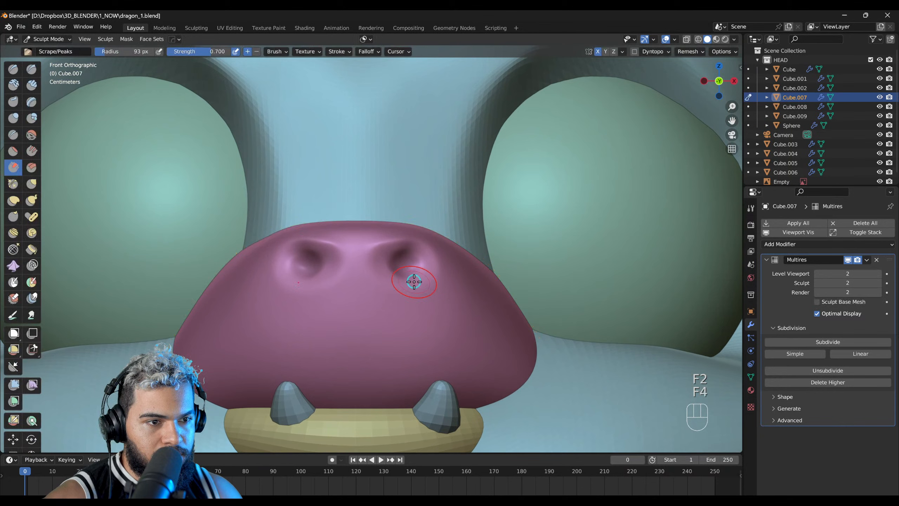
key("f")
left_click(405, 284)
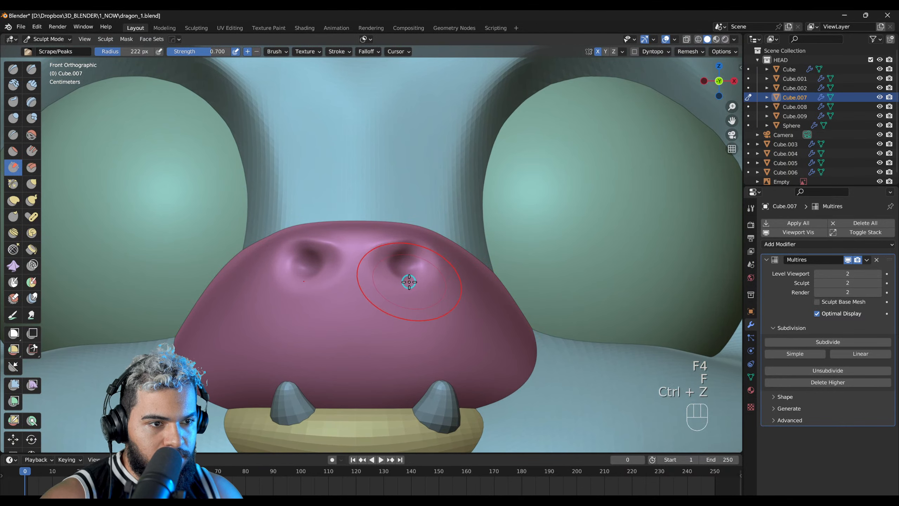
Step: Narrow the nostrils by pulling their lower edges with the Grab brush at a 172 px radius
key("g")
key("f")
left_click(406, 268)
mouse_move(406, 268)
left_mouse_down()
mouse_move(399, 247)
mouse_move(400, 276)
left_mouse_up()
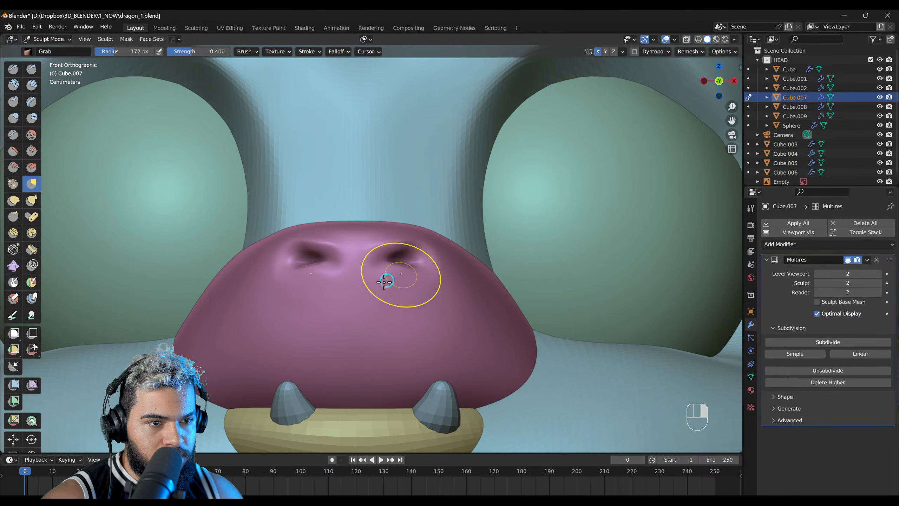
right_click_drag(391, 280, 263, 293)
left_click_drag(318, 273, 333, 271)
right_click_drag(333, 270, 278, 261)
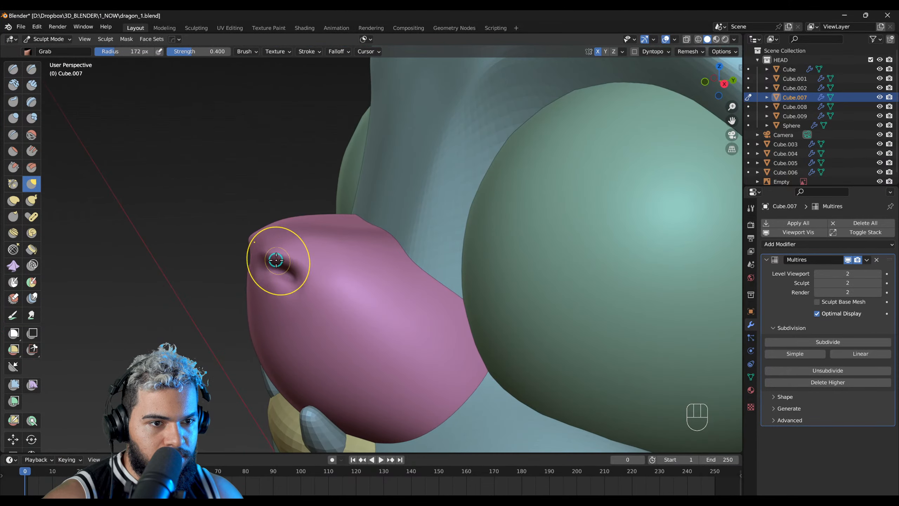
Step: Reshape the nostril rims with the Grab brush, undoing the last two side strokes and adjusting them from the front
mouse_move(288, 259)
left_mouse_down()
mouse_move(281, 246)
mouse_move(289, 231)
left_mouse_up()
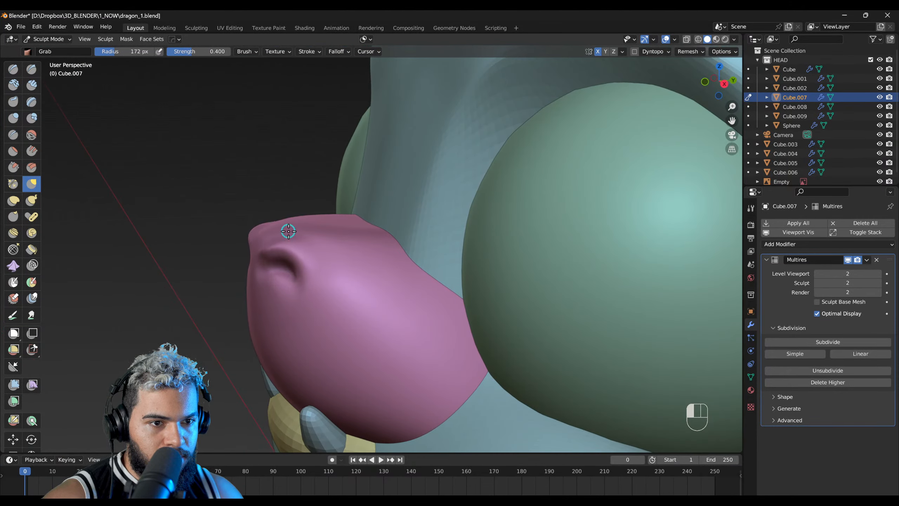
right_click_drag(282, 240, 265, 251)
left_click_drag(280, 242, 279, 241)
mouse_move(268, 248)
right_mouse_down()
mouse_move(407, 252)
mouse_move(460, 285)
right_mouse_up()
key("ctrl+z")
key("ctrl+z")
mouse_move(393, 266)
right_mouse_down()
mouse_move(404, 307)
mouse_move(390, 251)
right_mouse_up()
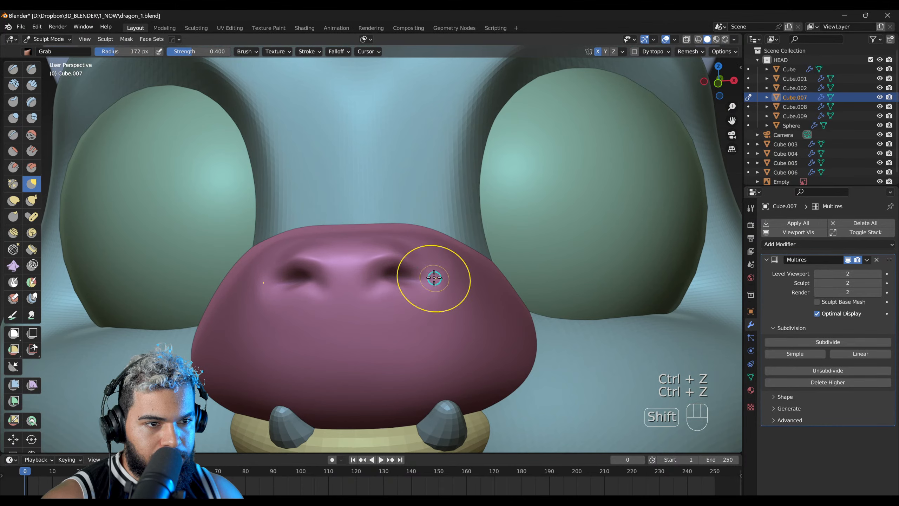
right_click_drag(392, 274, 464, 280)
Step: Examine the nose and head from several angles against the dragon reference image
middle_click_drag(464, 279, 354, 303)
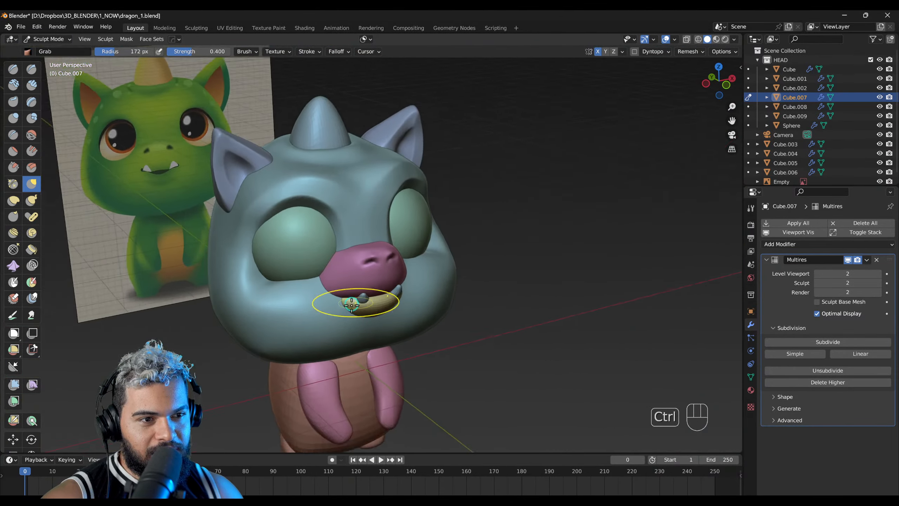
mouse_move(438, 275)
middle_mouse_down()
mouse_move(432, 293)
mouse_move(281, 301)
mouse_move(293, 256)
mouse_move(336, 247)
middle_mouse_up()
key("f")
left_click(378, 257)
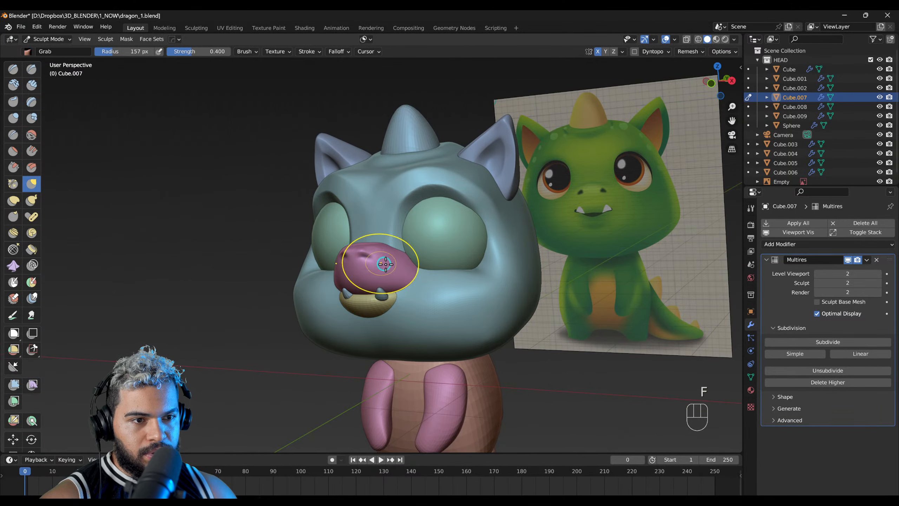
middle_click_drag(381, 264, 410, 279)
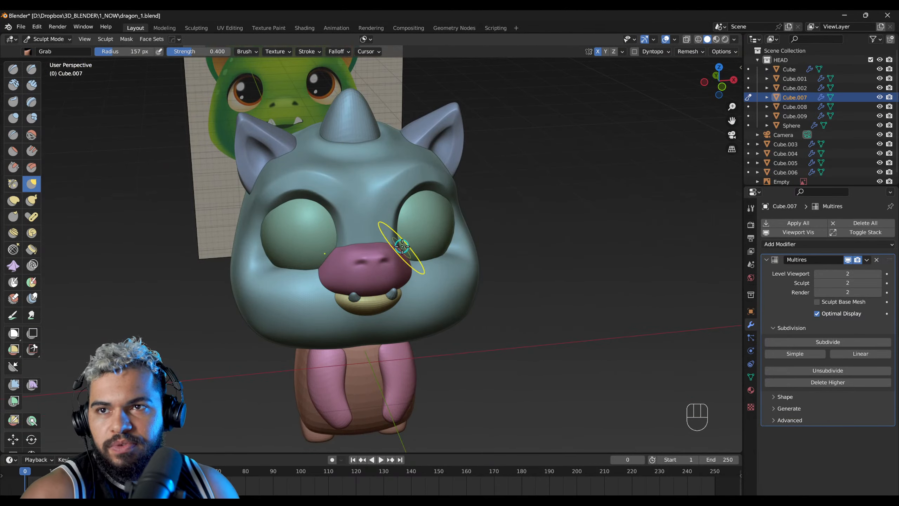
middle_click_drag(439, 248, 413, 181)
key("alt+q")
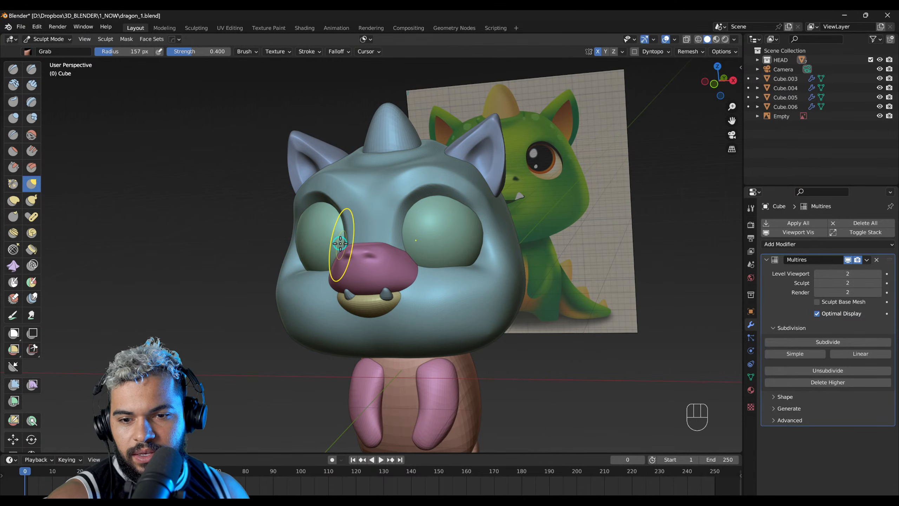
middle_click_drag(338, 197, 377, 201)
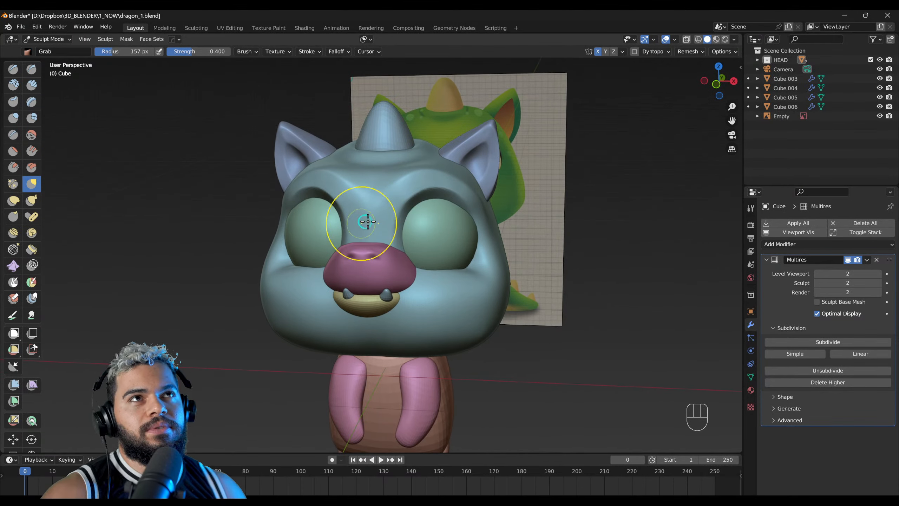
middle_click_drag(365, 217, 371, 245)
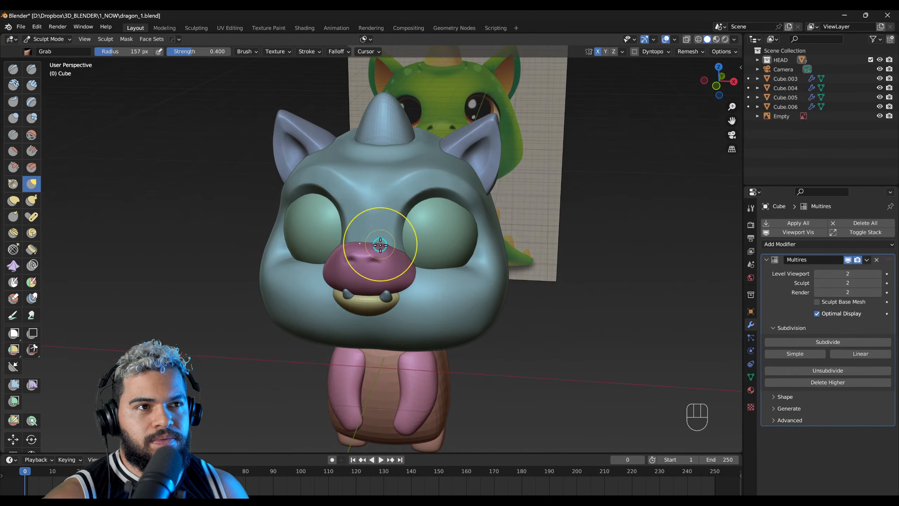
Step: Select the yellow mouth piece below the nose and switch it to Sculpt Mode
key("alt+q")
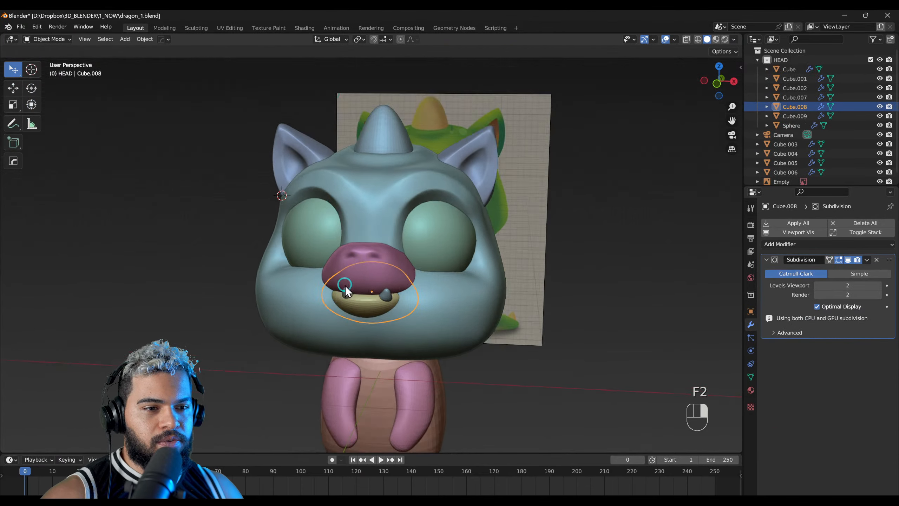
right_click_drag(344, 288, 375, 278, "alt")
right_click_drag(372, 322, 370, 292, "ctrl")
right_click_drag(383, 302, 379, 220, "shift")
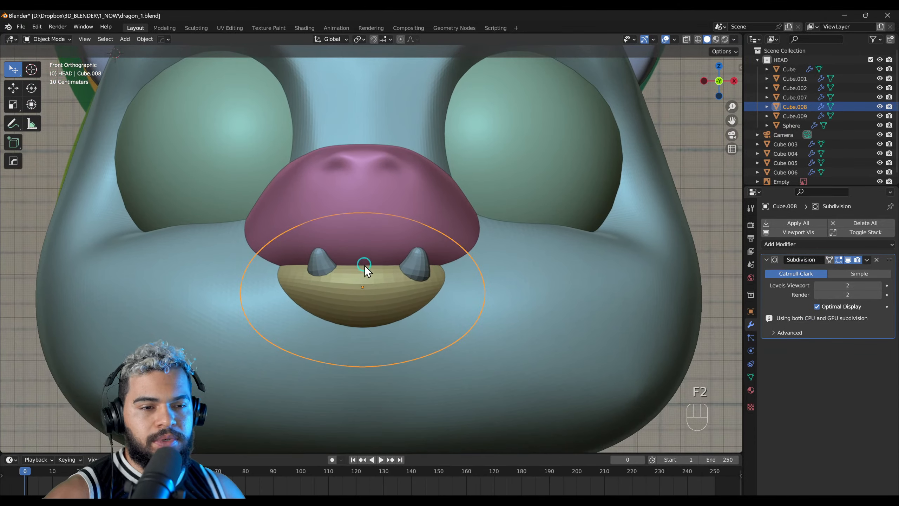
middle_click_drag(365, 258, 360, 277)
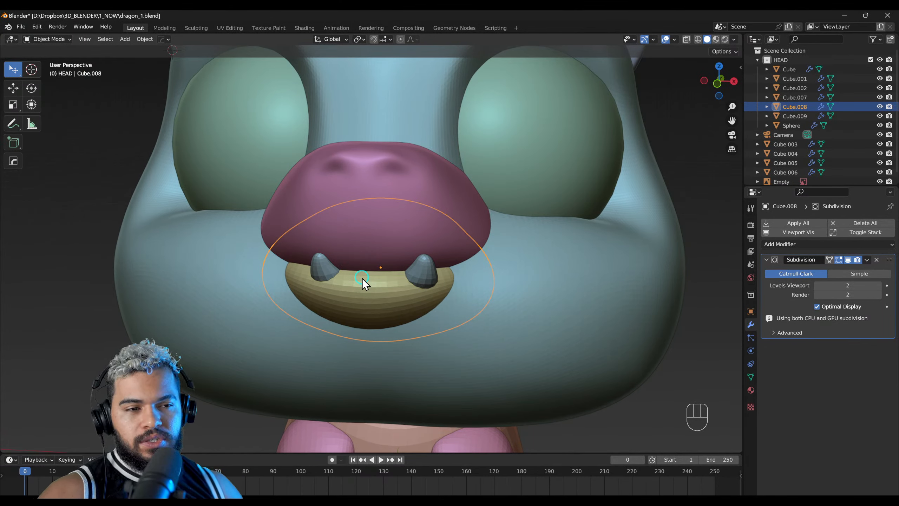
key("F3")
key("F4")
Step: Reshape the sides of the mouth piece with the Grab brush, adjusting its radius between strokes
key("f")
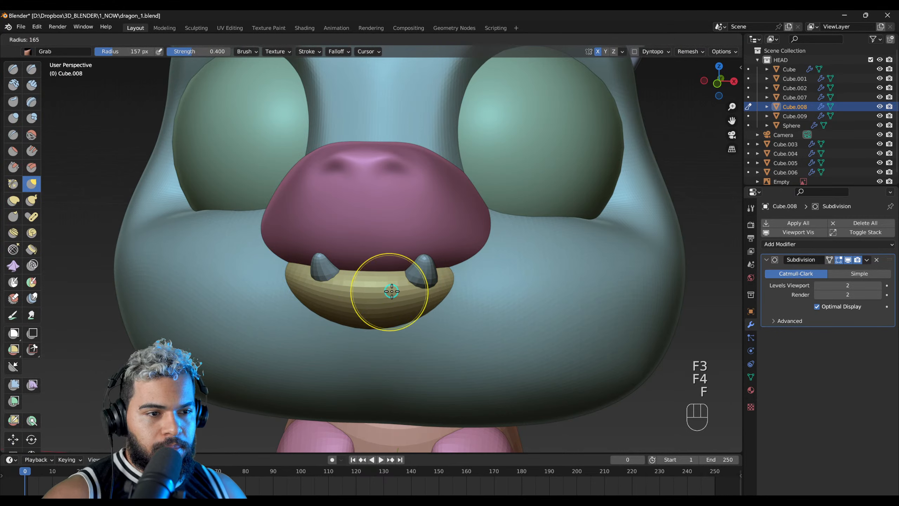
left_click(393, 294)
left_click_drag(426, 298, 416, 304)
key("f")
left_click(434, 307)
key("f")
middle_click_drag(411, 287, 324, 301)
Step: Switch to the Scrape brush at a 203 px radius for the mouth piece and undo the trial stroke
key("s")
key("f")
left_click(344, 294)
key("ctrl+z")
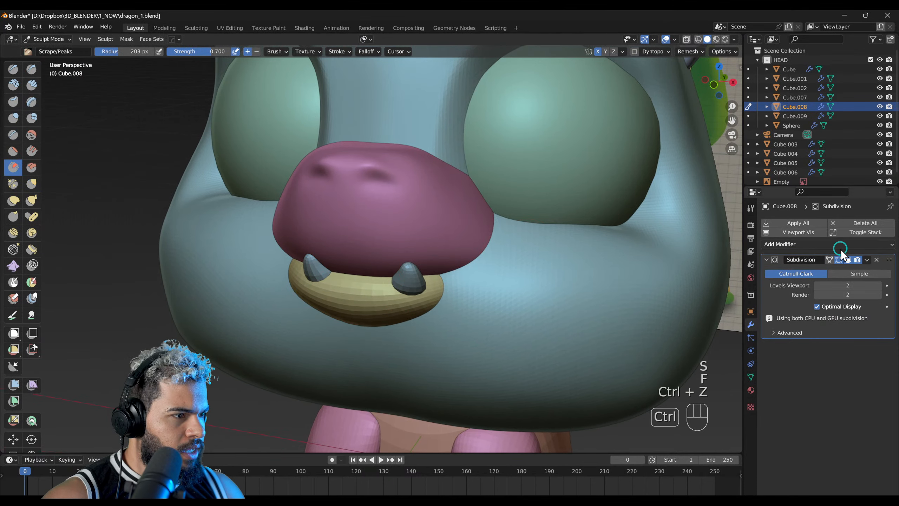
Step: Apply the mouth piece's Subdivision modifier and add a Multires modifier subdivided twice, with the viewport level at 2
left_click(869, 261)
left_click(830, 273)
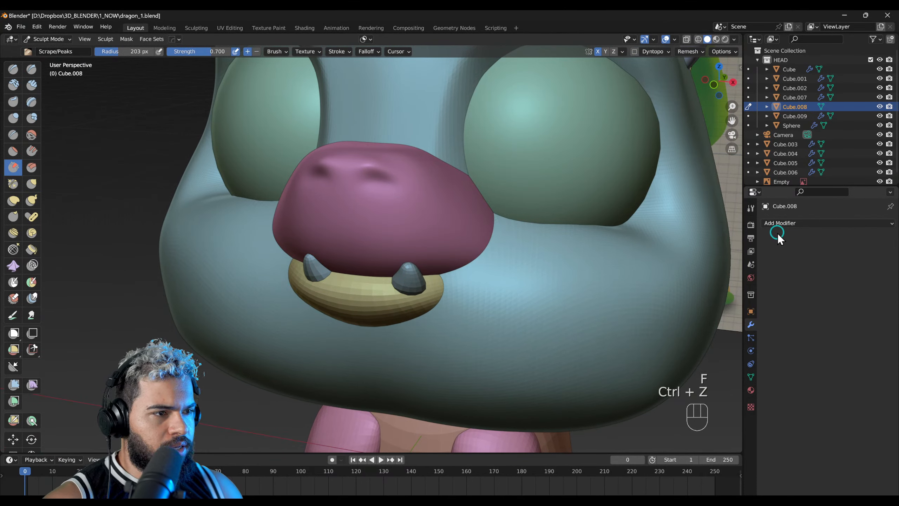
left_click(782, 223)
left_click(721, 342)
left_click(867, 341)
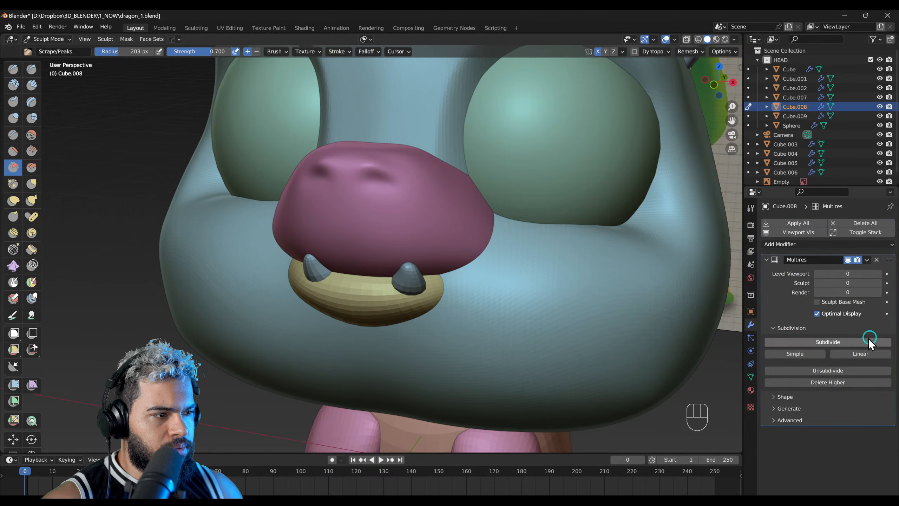
left_click(818, 343)
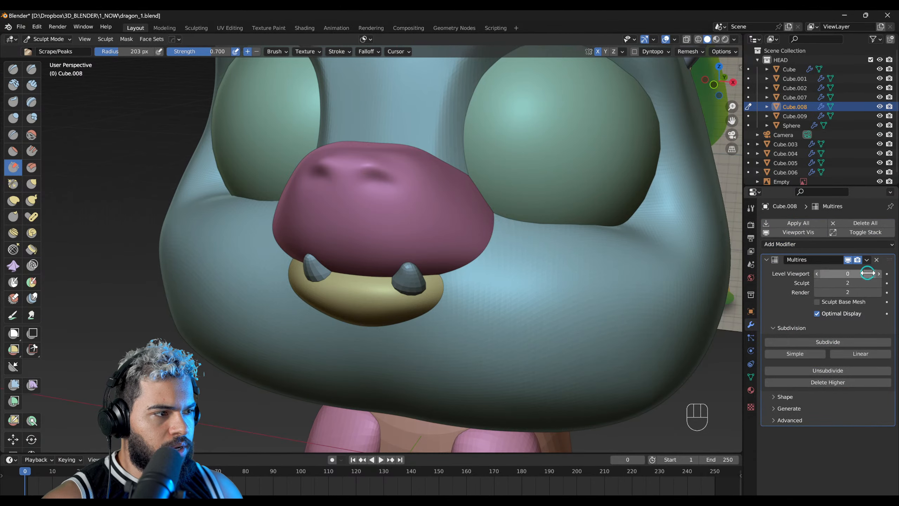
middle_click_drag(331, 330, 336, 327)
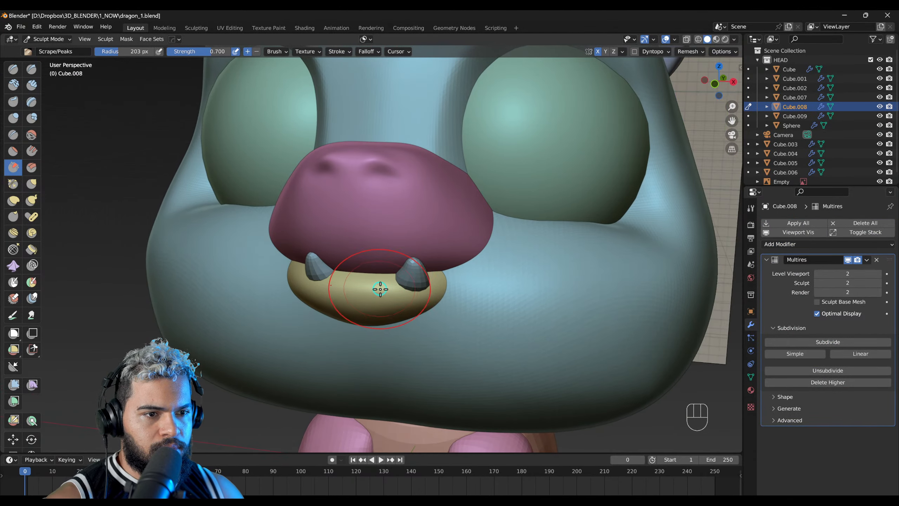
Step: Reshape the sides and lower edge of the yellow mouth piece with the Grab brush at about a 241 px radius
key("g")
key("f")
left_click(457, 287)
left_click_drag(441, 284, 441, 267)
mouse_move(443, 293)
middle_mouse_down()
mouse_move(392, 282)
mouse_move(381, 297)
mouse_move(365, 272)
mouse_move(446, 317)
middle_mouse_up()
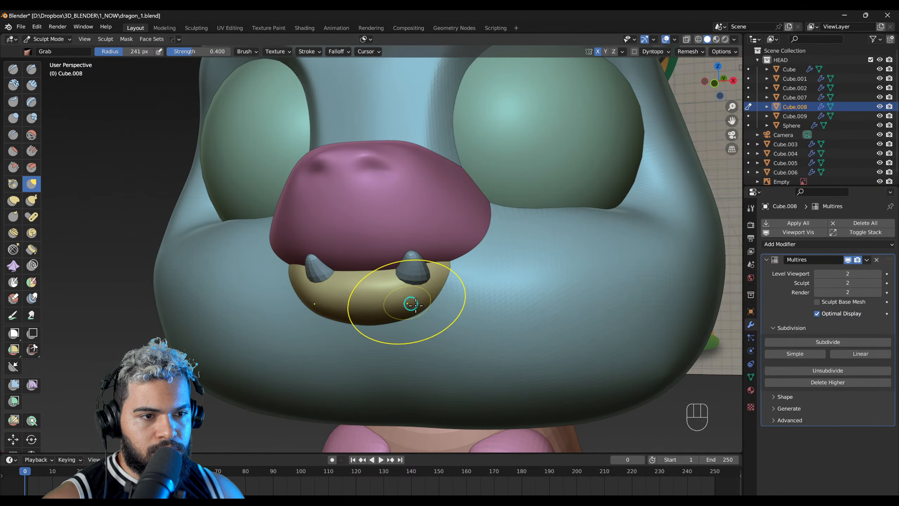
middle_click_drag(411, 305, 388, 257)
left_click_drag(410, 265, 452, 267)
middle_click_drag(470, 271, 430, 275, "alt")
Step: Select the teeth, give them a level 2 Subdivision modifier and nudge them into place on the mouth
key("F2")
left_click(437, 274)
right_click_drag(437, 274, 531, 232)
key("ctrl+2")
middle_click_drag(439, 298, 442, 275)
key("g")
left_click(507, 277)
key("g")
right_click(510, 276)
Step: Reshape the teeth in Sculpt Mode with the Grab brush at a 195 px radius, save the file and return to Object Mode
key("F4")
key("g")
key("f")
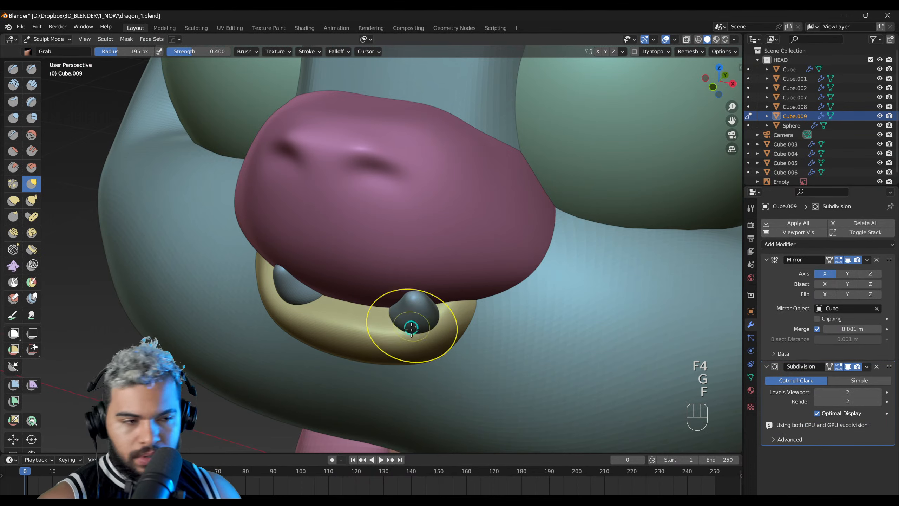
mouse_move(409, 325)
middle_mouse_down()
mouse_move(421, 292)
mouse_move(527, 237)
mouse_move(475, 252)
mouse_move(492, 260)
middle_mouse_up()
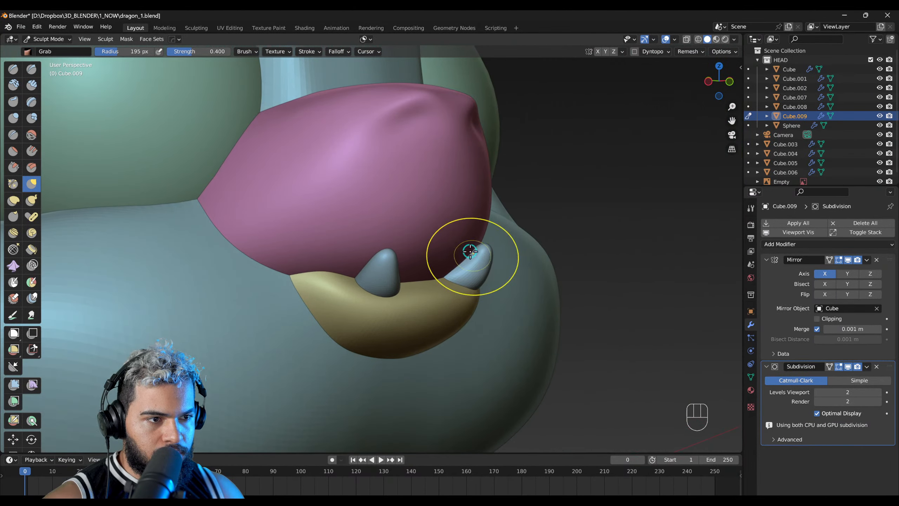
left_click_drag(480, 255, 488, 252)
mouse_move(492, 258)
middle_mouse_down()
mouse_move(494, 309)
mouse_move(390, 248)
middle_mouse_up()
mouse_move(389, 248)
middle_mouse_down("ctrl")
mouse_move(366, 273)
mouse_move(446, 235)
mouse_move(418, 292)
mouse_move(427, 305)
mouse_move(530, 269)
mouse_move(151, 315)
mouse_move(412, 237)
mouse_move(352, 226)
middle_mouse_up("ctrl")
key("ctrl+s")
left_click(314, 199)
key("F2")
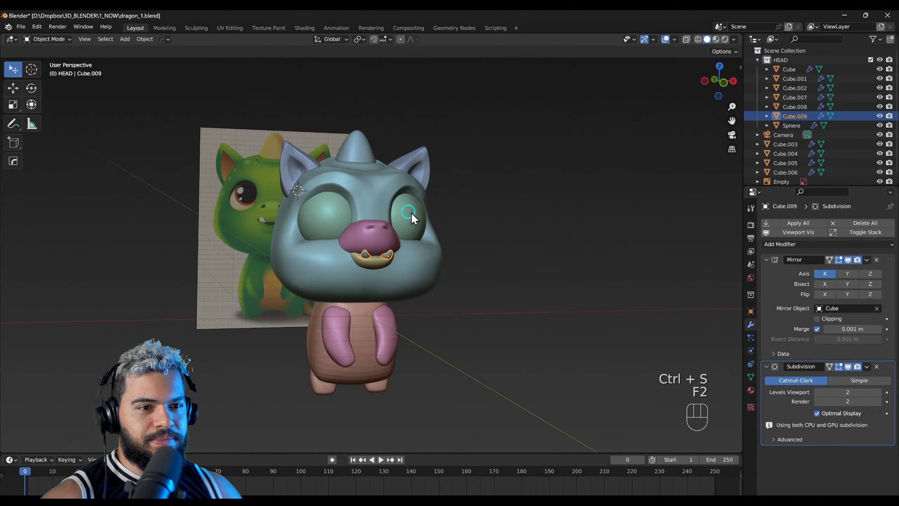
Step: Select the head in front view, switch it to Sculpt Mode and ready the Grab brush
left_click(403, 213)
right_click_drag(404, 213, 385, 244)
mouse_move(386, 248)
middle_mouse_down()
mouse_move(443, 211)
mouse_move(467, 218)
mouse_move(443, 275)
mouse_move(410, 273)
mouse_move(451, 260)
mouse_move(374, 195)
middle_mouse_up()
key("g")
left_click(475, 226)
left_click(375, 195)
key("F3")
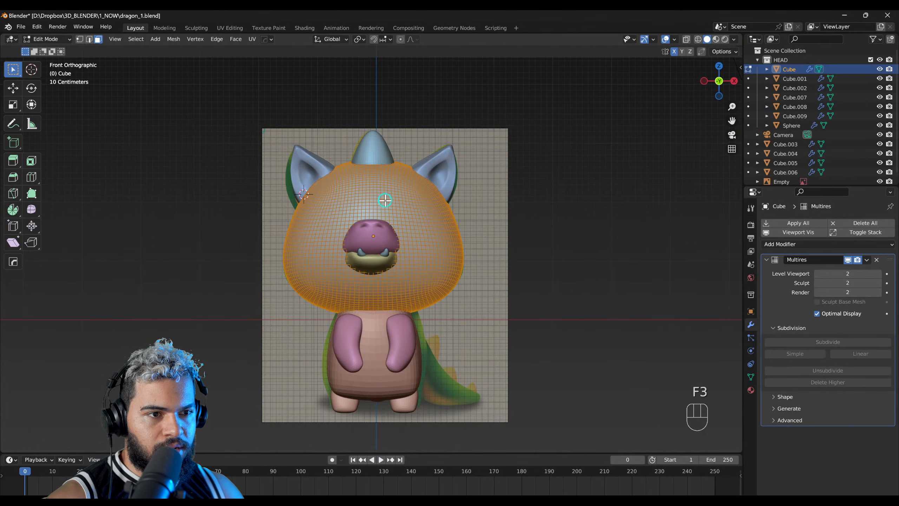
key("F4")
key("g")
key("f")
left_click(405, 222)
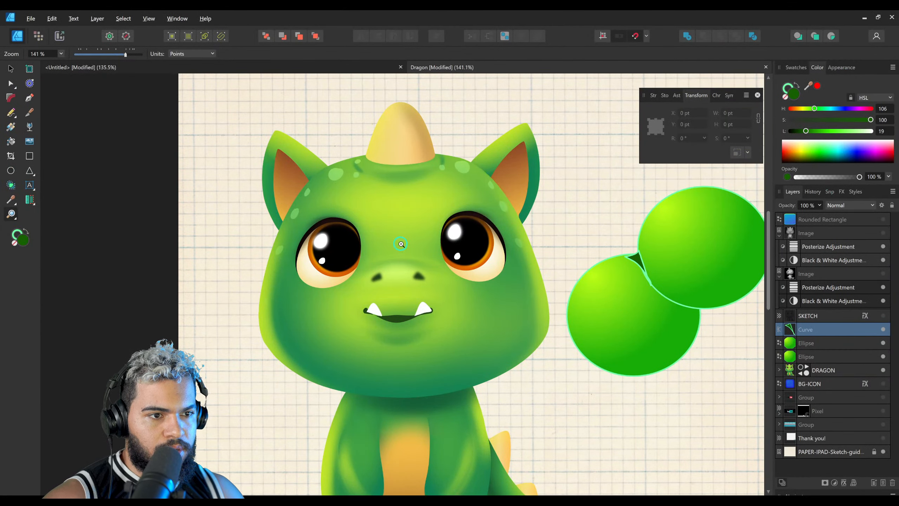
Step: In the Affinity Designer dragon illustration, draw a straight Pen line between the inner edges of the two eyes
left_click_drag(401, 244, 443, 251)
key("p")
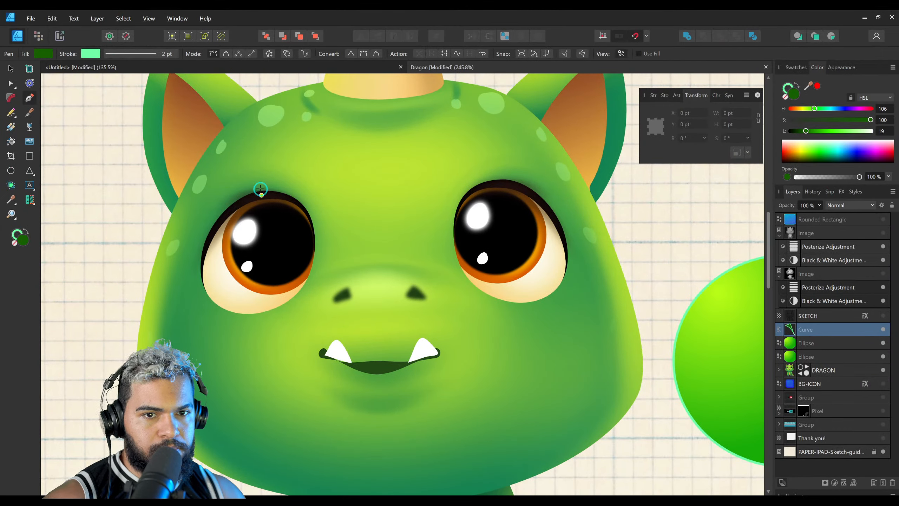
left_click(441, 227)
key("v")
left_click_drag(426, 232, 418, 233)
key("a")
left_click_drag(432, 231, 458, 227)
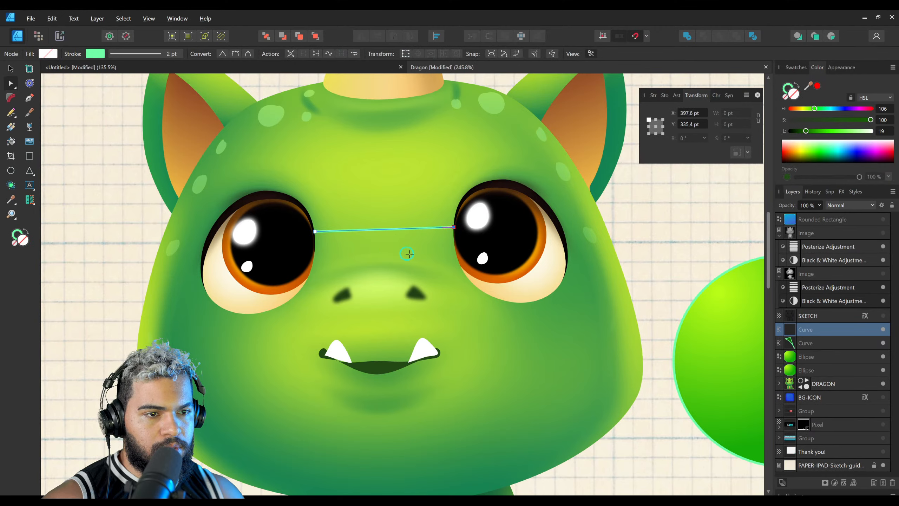
Step: Switch back to Blender and adjust the head around the eyes with the Grab brush at a 245 px radius
key("alt+Tab")
middle_click_drag(400, 208, 416, 209, "ctrl")
key("g")
key("f")
left_click(397, 219)
left_click_drag(396, 221, 406, 224)
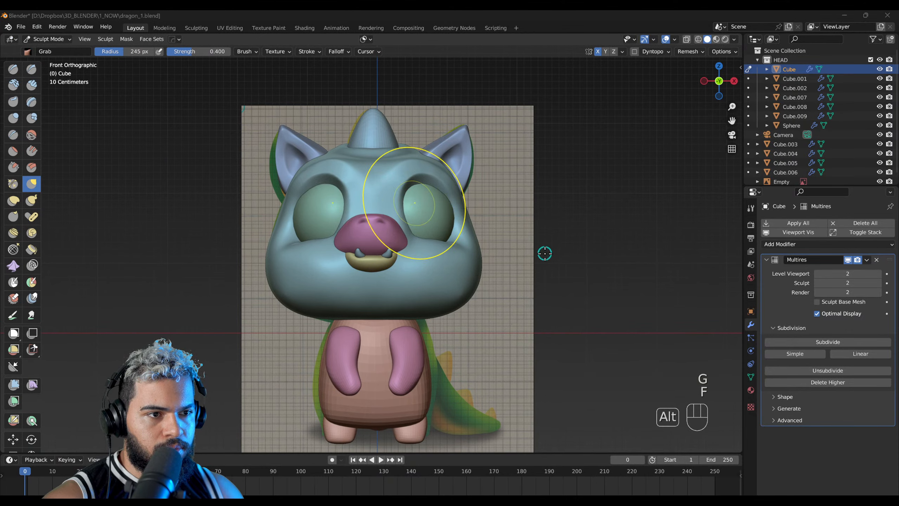
Step: Return to Affinity Designer and trace the inner edge of the dragon's right-hand eye with the Pencil, redrawing until it is about 31 by 83 pt
key("alt+Tab")
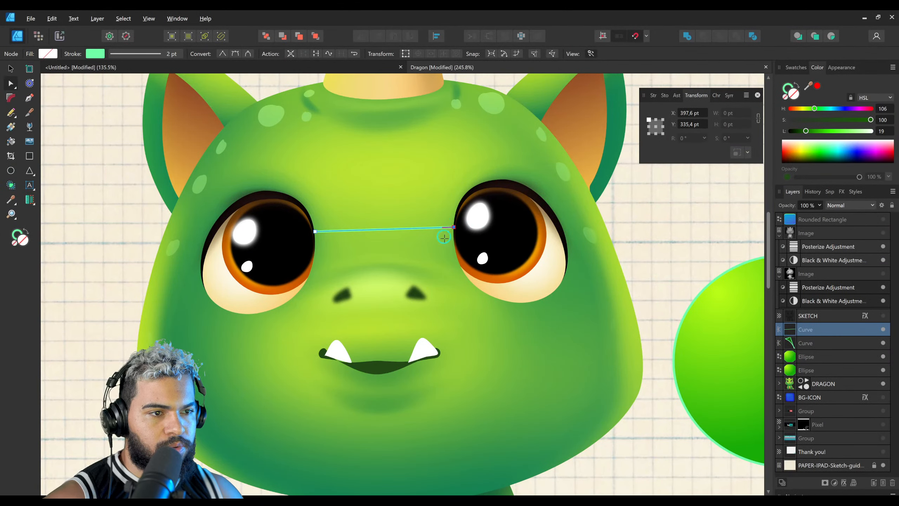
key("n")
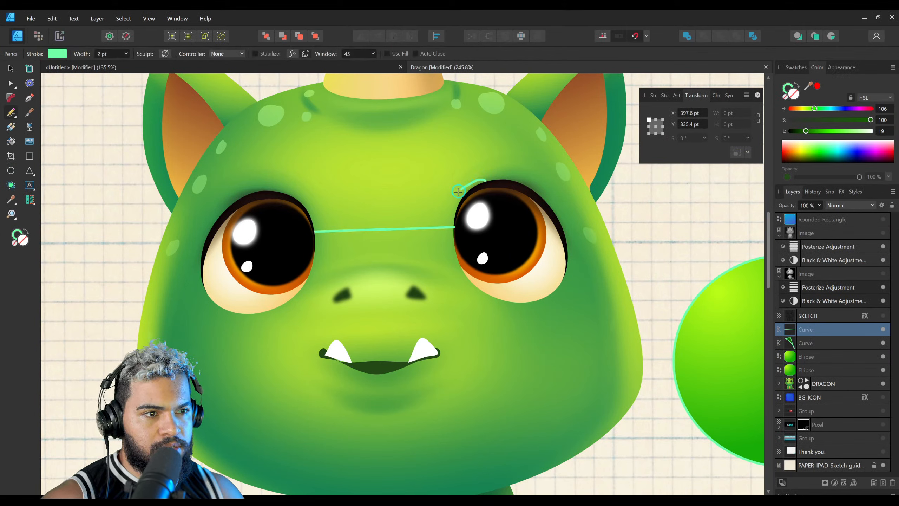
key("ctrl+z")
left_click_drag(492, 180, 474, 280)
key("ctrl+z")
left_click_drag(488, 180, 473, 276)
Step: Select both guide curves, set their stroke width to 8.8 pt and shift their stroke hue
key("v")
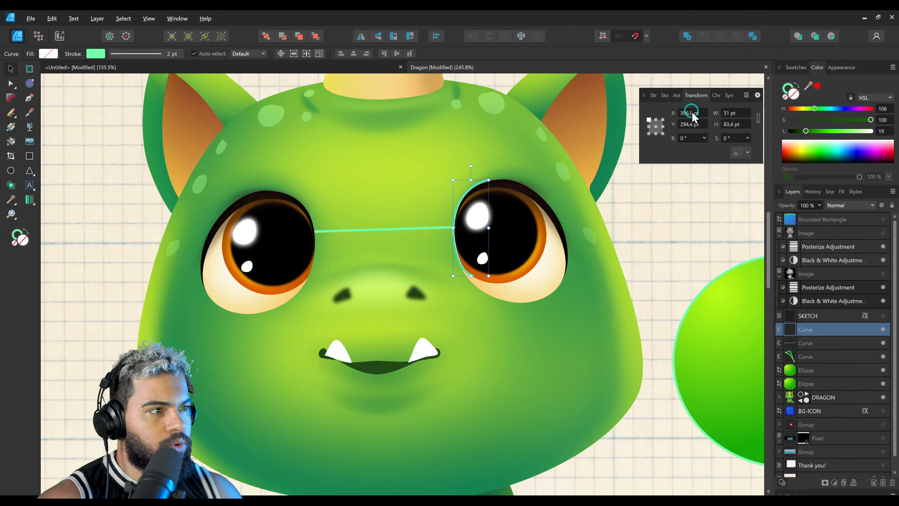
left_click(450, 226, "shift")
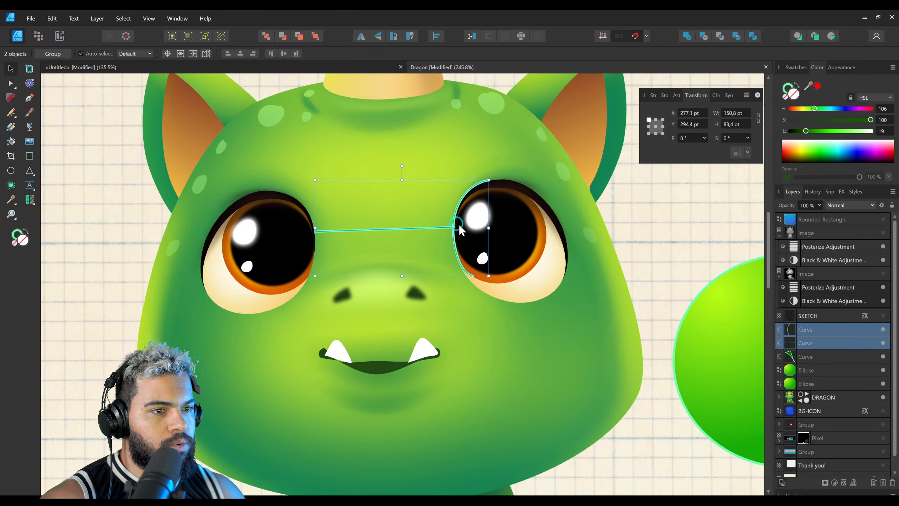
left_click(671, 101)
left_click_drag(681, 125, 691, 125)
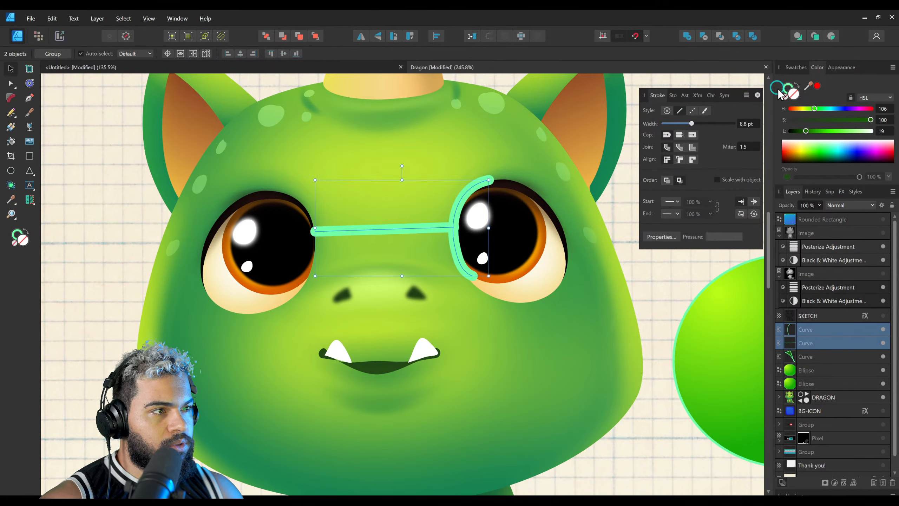
left_click_drag(822, 109, 834, 108)
Step: Back in Blender, reshape the head's inner eye sockets beside the nose with the Grab brush at a 204 px radius
scroll(404, 201, "down", 2, "ctrl")
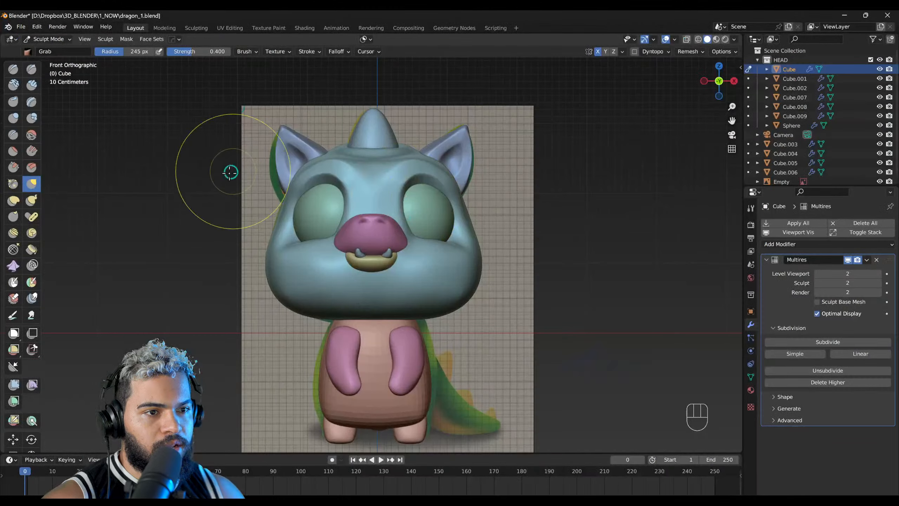
key("f")
left_click(399, 210)
middle_click_drag(407, 200, 412, 187, "ctrl")
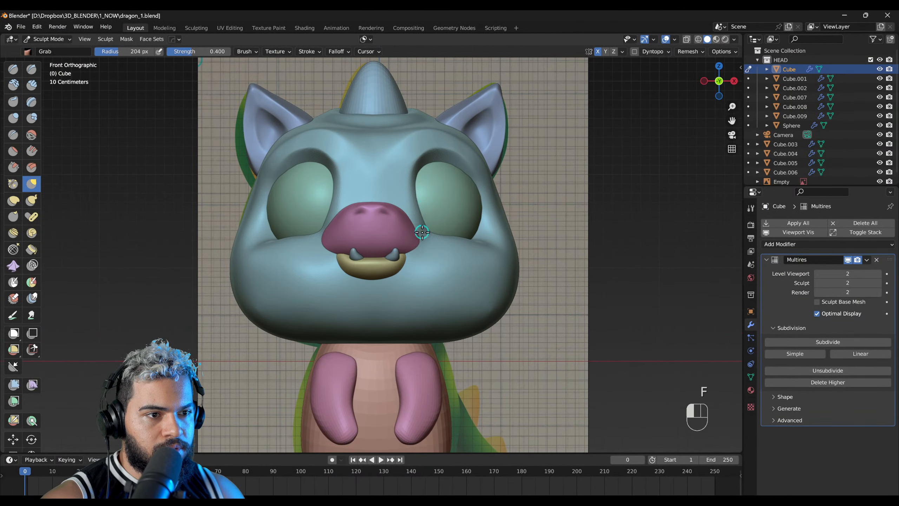
left_click_drag(429, 232, 419, 222)
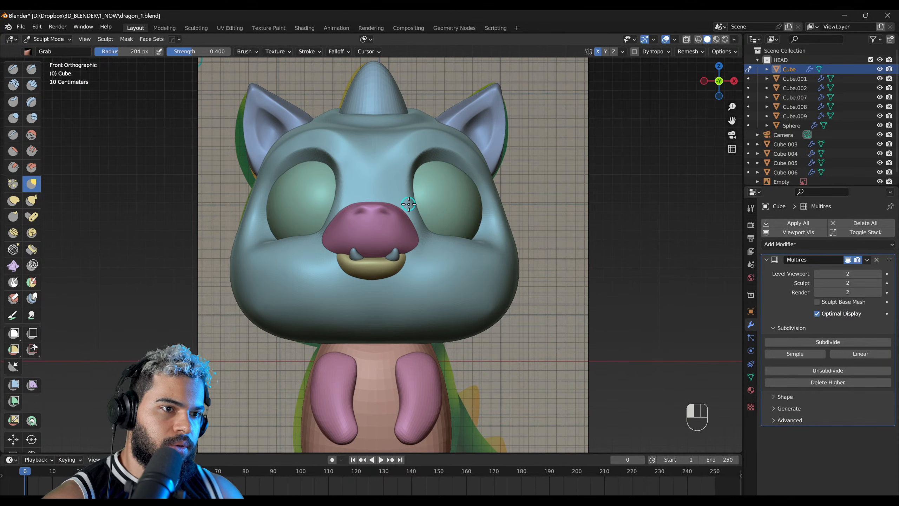
Step: Move the nose, mouth piece and teeth together along X to centre them on the head, select the head and save the file
key("F2")
left_click(397, 236)
left_click(390, 261, "shift")
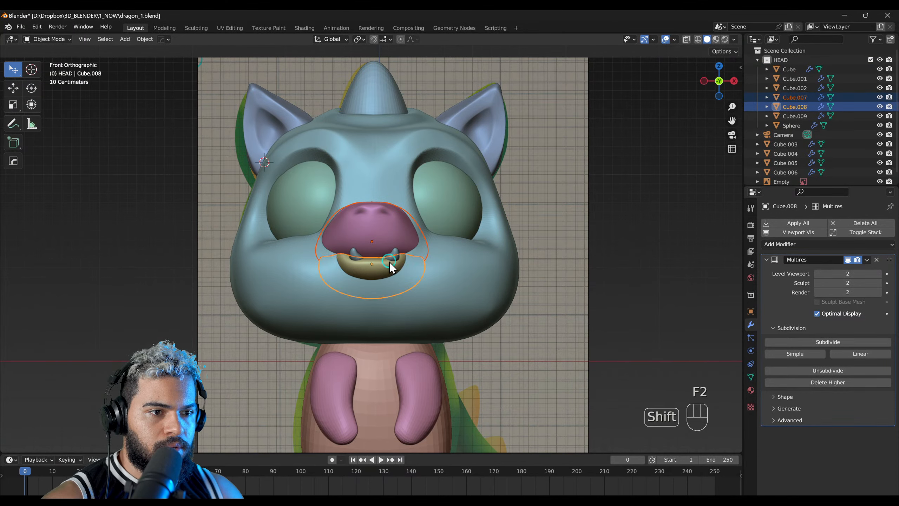
left_click(393, 253, "shift")
key("g")
key("x")
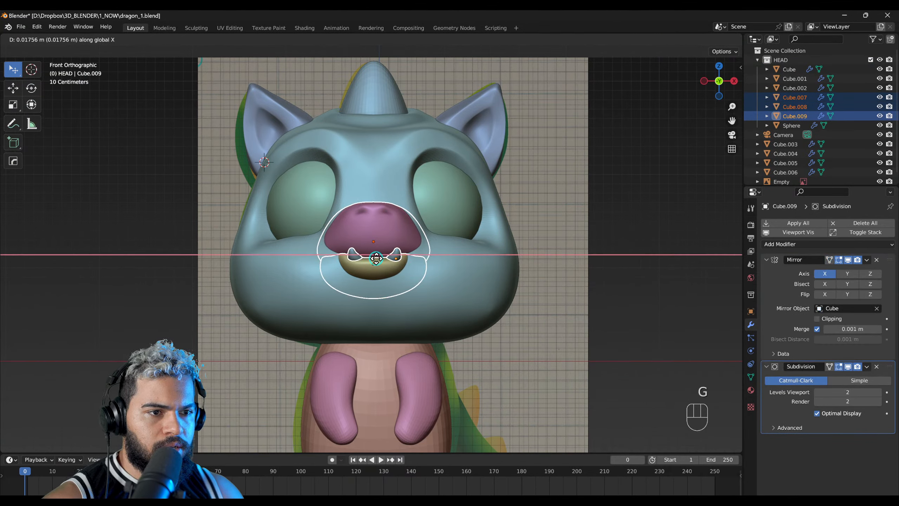
left_click(378, 260)
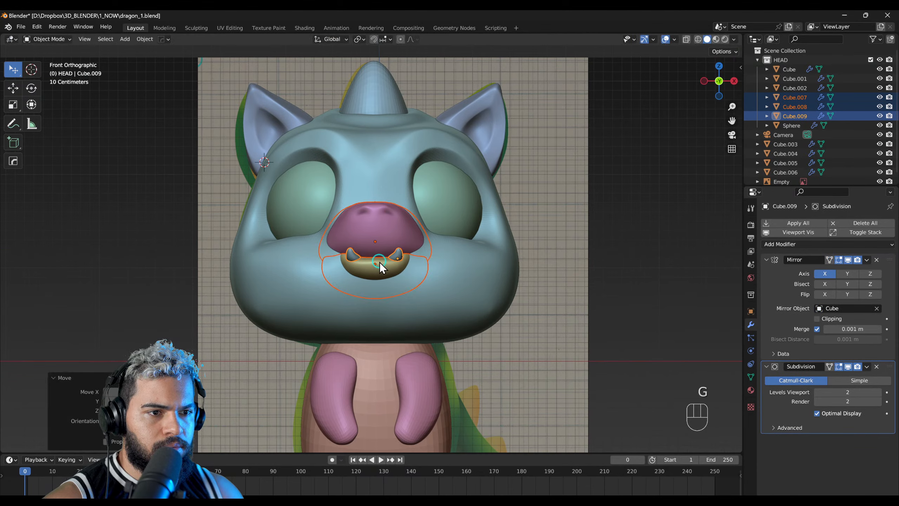
left_click(446, 300)
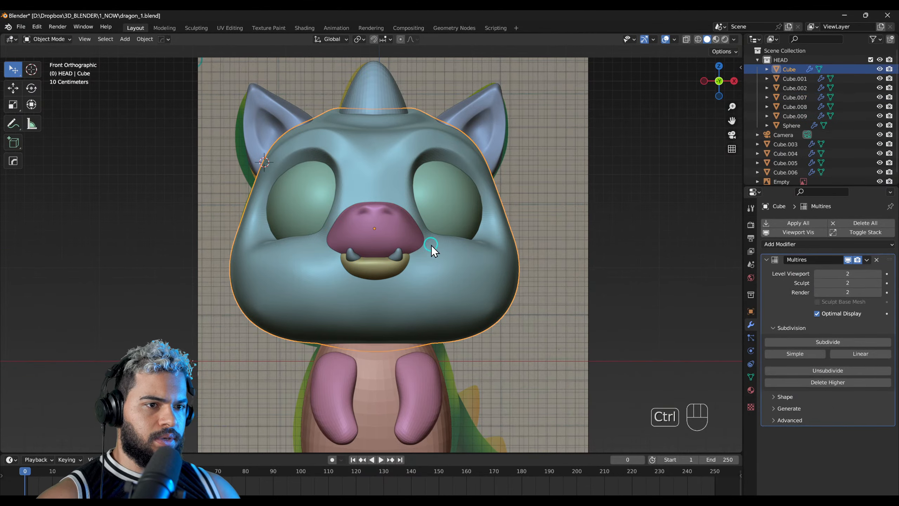
scroll(430, 249, "down", 3)
key("ctrl+s")
Step: Examine the head, nose and mouth from several angles against the reference illustration
left_click(358, 221)
middle_click_drag(374, 239, 345, 334)
left_click(345, 334)
right_click_drag(442, 308, 447, 294)
mouse_move(447, 293)
right_mouse_down("ctrl")
mouse_move(425, 255)
mouse_move(386, 291)
mouse_move(374, 269)
mouse_move(408, 257)
mouse_move(402, 278)
right_mouse_up("ctrl")
left_click(374, 270)
key("F5")
key("Escape")
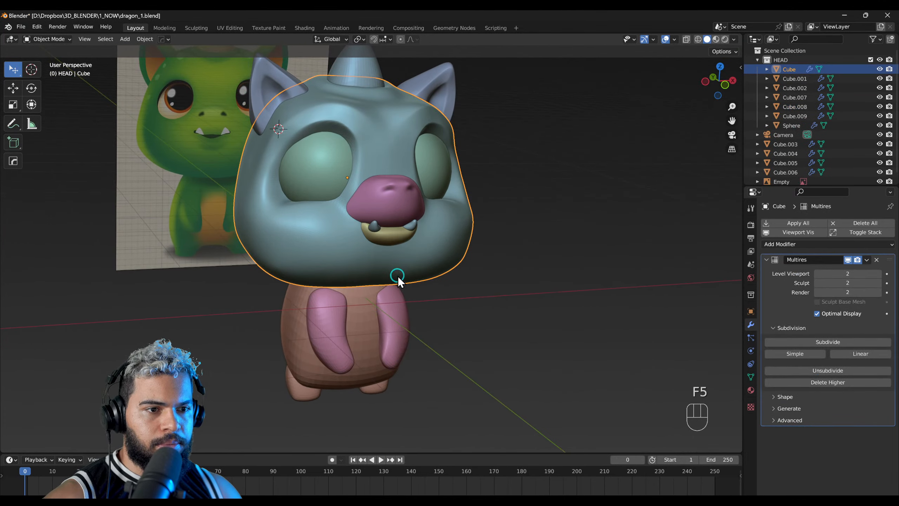
Step: Adjust the lower part of the head in Sculpt Mode with a resized Grab brush
key("F4")
key("f")
left_click(383, 293)
mouse_move(392, 291)
right_mouse_down()
mouse_move(387, 332)
mouse_move(339, 347)
mouse_move(399, 220)
mouse_move(393, 257)
mouse_move(375, 225)
right_mouse_up()
Step: Select the body, switch it to Sculpt Mode in right side view and apply its Subdivision modifier
key("F2")
left_click(366, 355)
right_click_drag(355, 306, 385, 283, "ctrl")
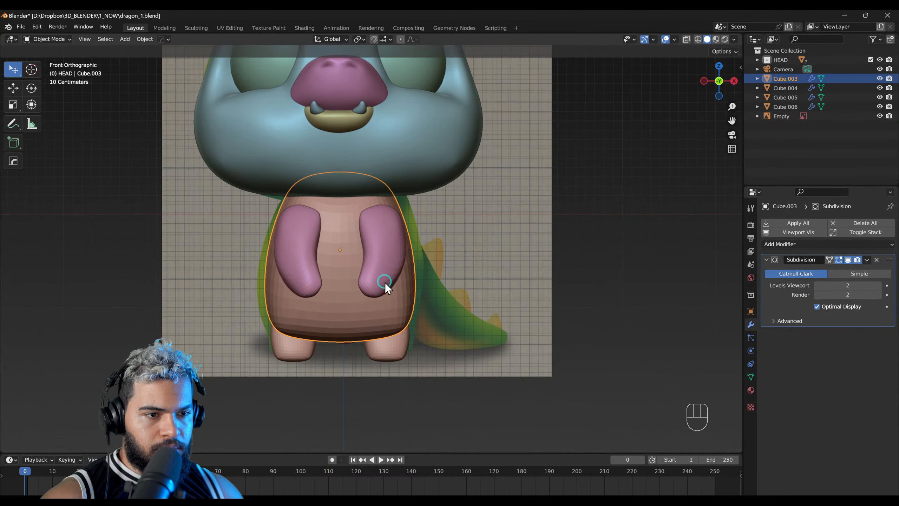
right_click_drag(430, 243, 344, 258)
right_click_drag(458, 226, 370, 256, "shift")
key("F5")
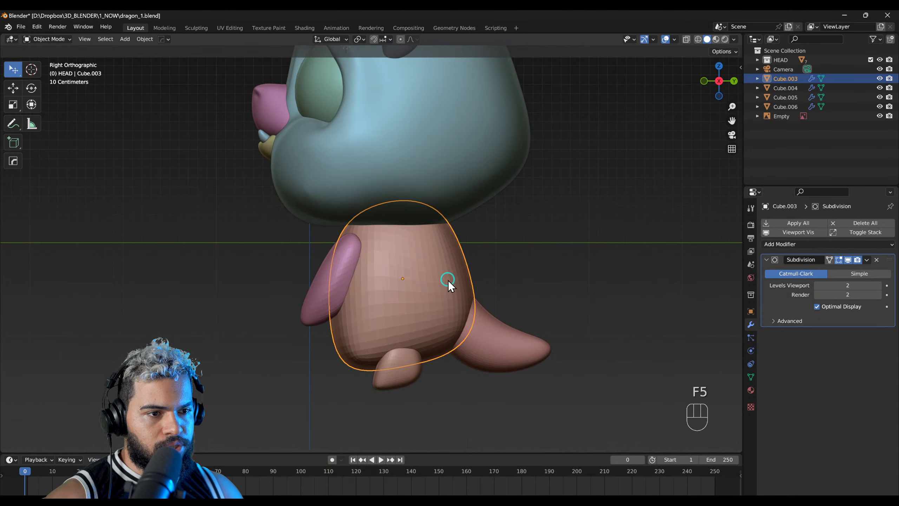
key("F4")
key("f")
left_click(470, 273)
right_click_drag(430, 263, 394, 263, "shift")
scroll(394, 263, "up", 1)
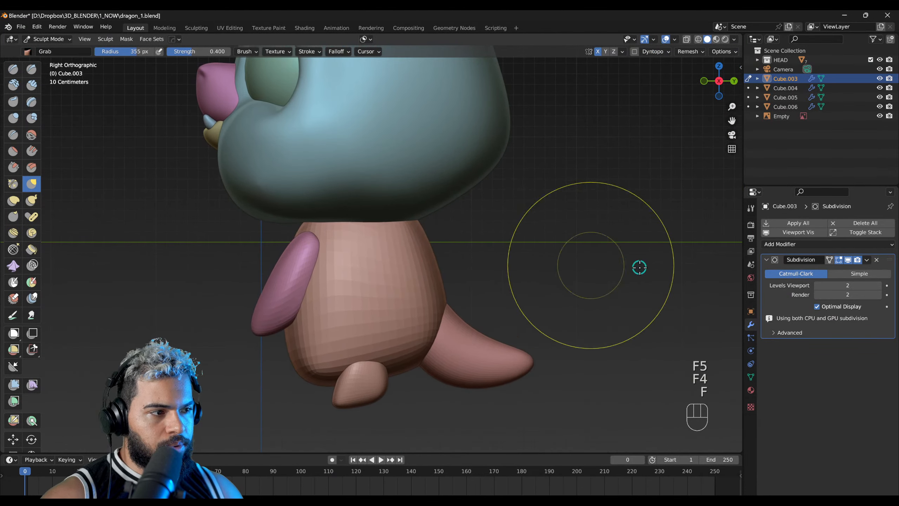
key("ctrl+a")
Step: Shape the body's back into a slope toward the tail with the Grab brush at a 376 px radius
key("f")
left_click(647, 325)
mouse_move(418, 270)
left_mouse_down()
mouse_move(401, 237)
mouse_move(408, 256)
left_mouse_up()
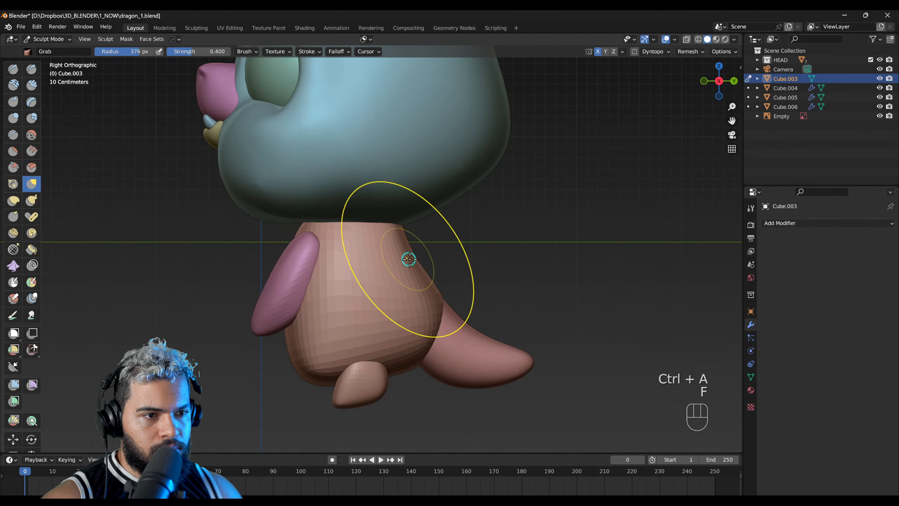
left_click_drag(433, 304, 444, 321)
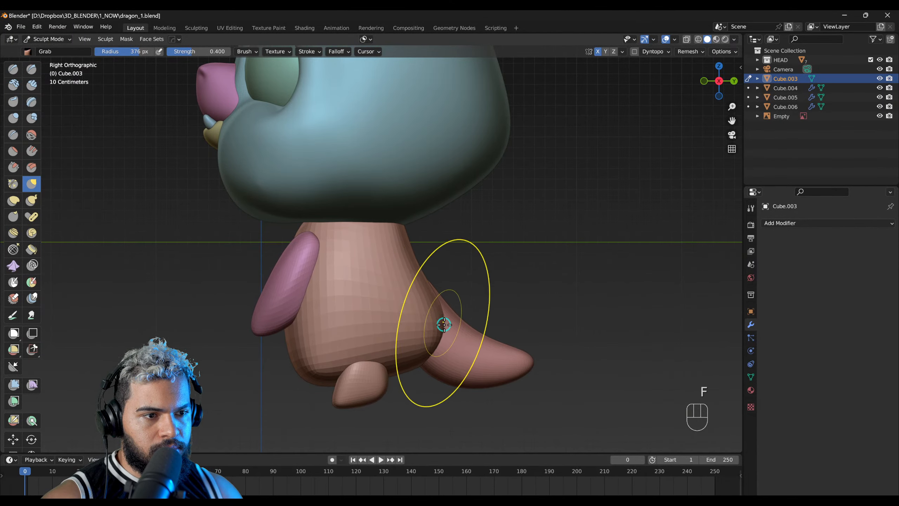
mouse_move(395, 339)
middle_mouse_down()
mouse_move(289, 384)
mouse_move(423, 331)
mouse_move(457, 282)
mouse_move(450, 311)
mouse_move(484, 232)
middle_mouse_up()
right_click_drag(453, 271, 519, 266)
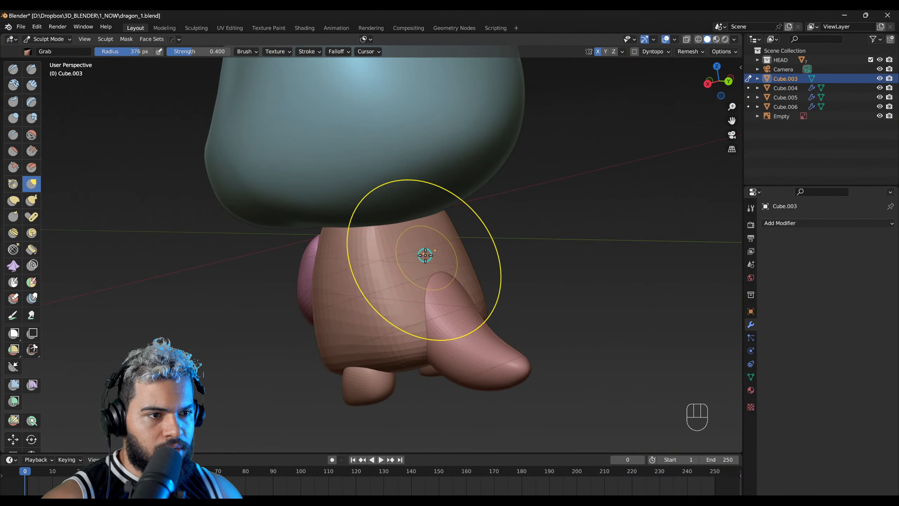
right_click_drag(425, 258, 387, 264)
right_click_drag(470, 276, 434, 269)
mouse_move(433, 269)
middle_mouse_down()
mouse_move(357, 249)
mouse_move(341, 231)
mouse_move(361, 249)
middle_mouse_up()
Step: Reshape the sides of the body in front view to follow the reference, using a 500 px Grab brush
key("f")
left_click(338, 253)
middle_click_drag(385, 295, 409, 236)
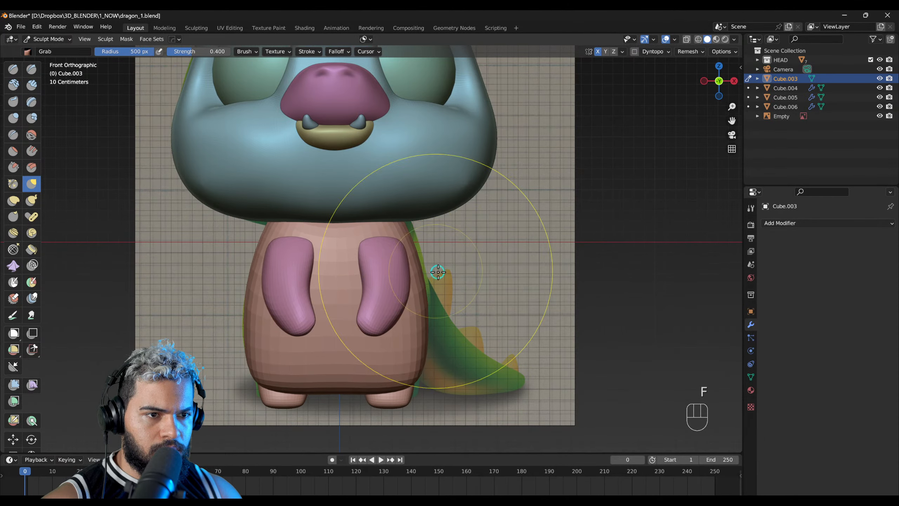
middle_click_drag(443, 255, 389, 290)
Step: Isolate the body in local view and reshape its lower back with the Grab brush at a 439 px radius
key("F1")
key("F1")
key("F1")
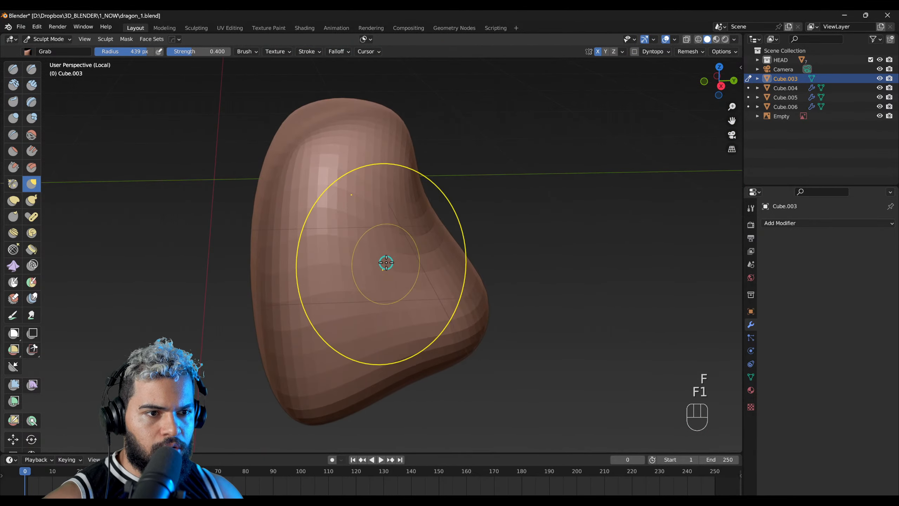
right_click_drag(450, 282, 421, 305)
right_click_drag(421, 305, 461, 292)
middle_click_drag(512, 239, 471, 257, "ctrl")
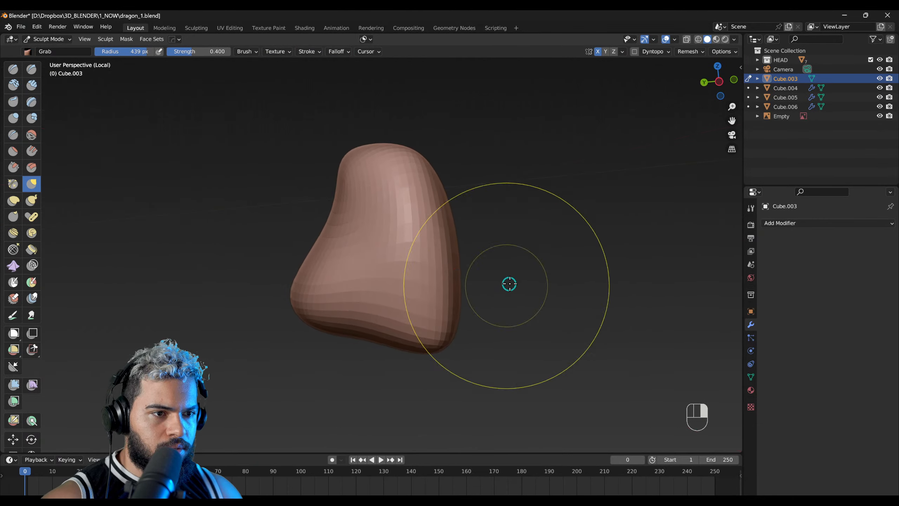
Step: Adjust the body's lower front edge with the Grab brush at a 388 px radius
key("f")
key("f")
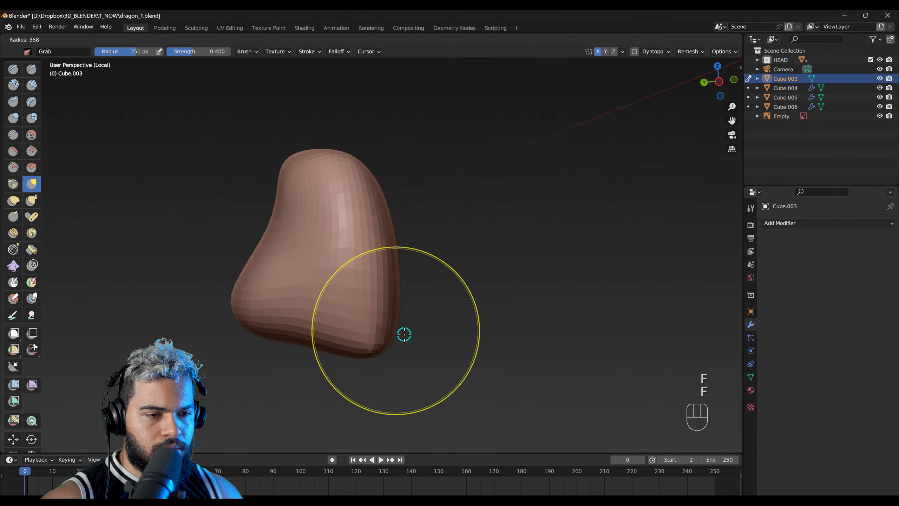
left_click(409, 336)
middle_click_drag(411, 340, 423, 350)
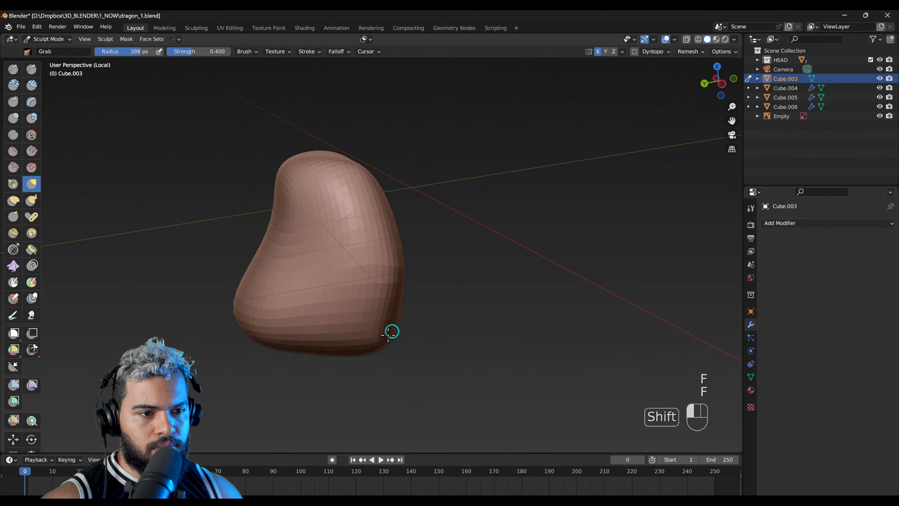
Step: Reshape the top and sides of the isolated body with the Grab brush at a 475 px radius
mouse_move(321, 299)
middle_mouse_down()
mouse_move(296, 291)
mouse_move(381, 315)
mouse_move(316, 310)
middle_mouse_up()
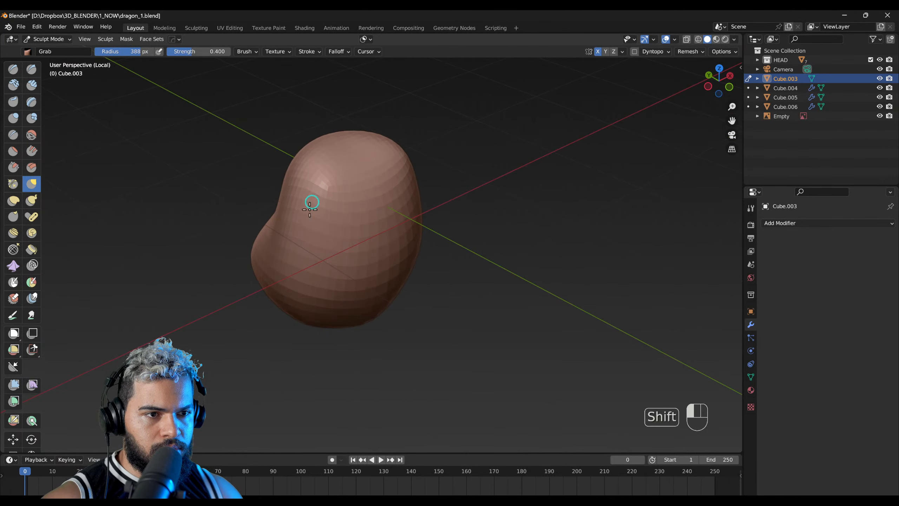
mouse_move(312, 231)
middle_mouse_down()
mouse_move(315, 303)
mouse_move(373, 259)
mouse_move(354, 223)
mouse_move(380, 324)
mouse_move(375, 197)
mouse_move(311, 285)
mouse_move(355, 295)
mouse_move(444, 231)
mouse_move(331, 281)
middle_mouse_up()
mouse_move(396, 246)
middle_mouse_down()
mouse_move(393, 295)
mouse_move(404, 320)
mouse_move(381, 262)
middle_mouse_up()
key("f")
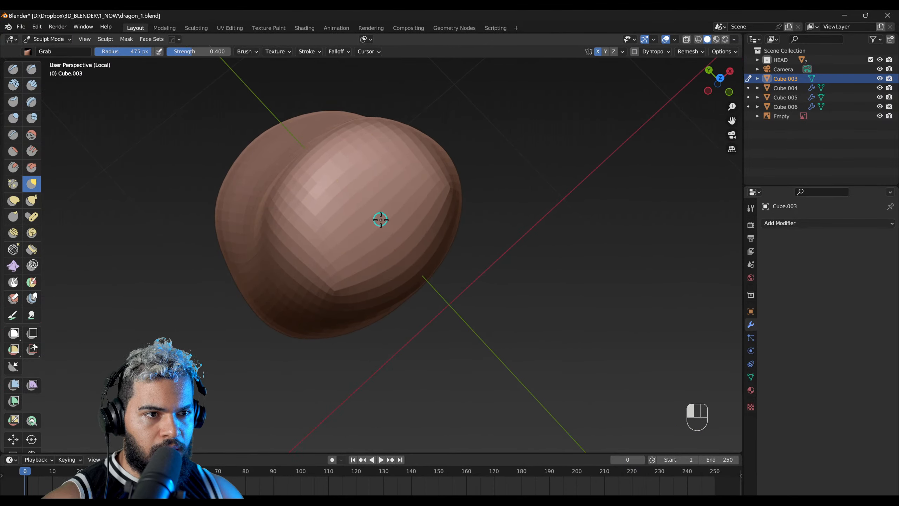
mouse_move(390, 240)
middle_mouse_down()
mouse_move(315, 247)
mouse_move(384, 179)
mouse_move(427, 265)
mouse_move(437, 330)
middle_mouse_up()
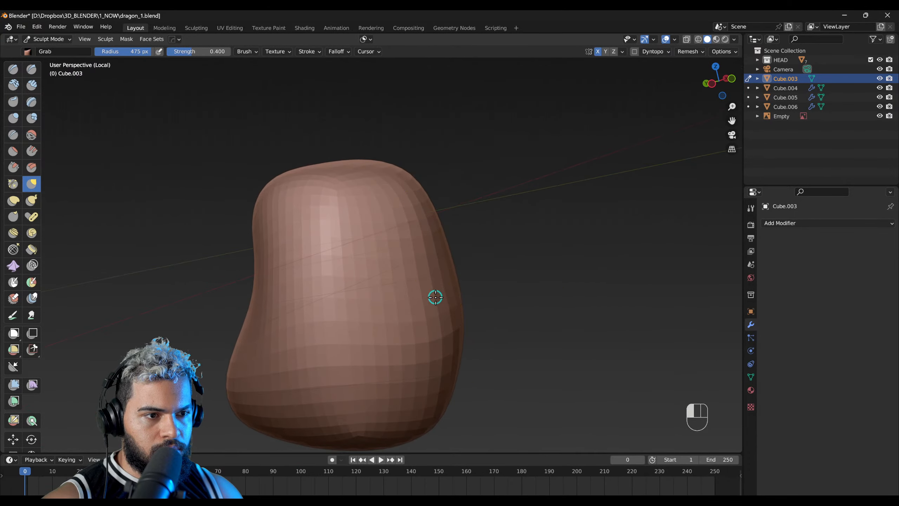
right_click_drag(488, 304, 478, 301)
right_click_drag(429, 263, 347, 294)
middle_click_drag(412, 241, 372, 214)
Step: Adjust the body's side profile and lower edge with the Grab brush at 500 px and 390 px radius
key("f")
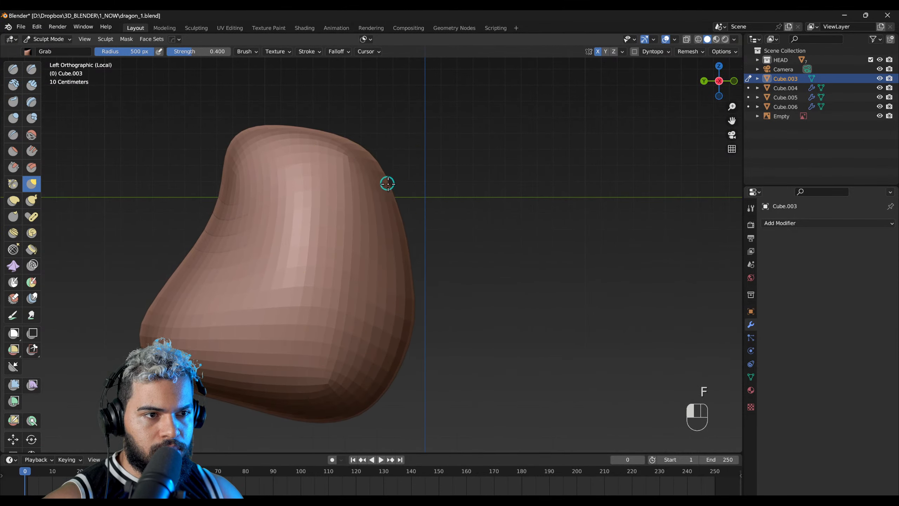
key("f")
left_click(336, 372)
right_click_drag(320, 365, 385, 390)
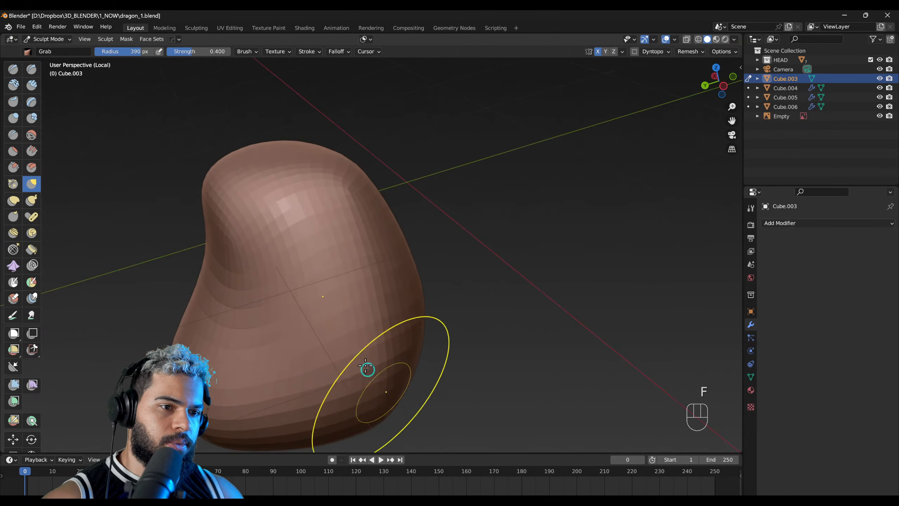
left_click_drag(376, 396, 376, 389)
Step: Shape the body's upper back with the Grab brush at a 456 px radius
mouse_move(384, 301)
right_mouse_down()
mouse_move(413, 269)
mouse_move(453, 268)
right_mouse_up()
left_click_drag(462, 267, 400, 278)
mouse_move(357, 288)
right_mouse_down()
mouse_move(459, 227)
mouse_move(442, 201)
right_mouse_up()
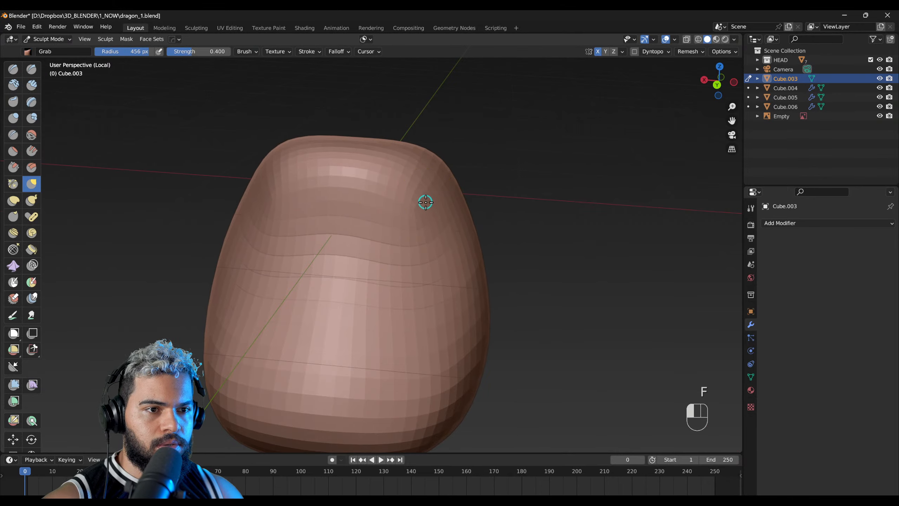
mouse_move(428, 239)
right_mouse_down()
mouse_move(297, 284)
mouse_move(261, 237)
mouse_move(298, 269)
right_mouse_up()
Step: Leave local view and adjust the body's upper sides in front view with a 376 px Grab brush
mouse_move(457, 293)
right_mouse_down()
mouse_move(430, 282)
mouse_move(449, 289)
right_mouse_up()
key("F1")
mouse_move(375, 283)
right_mouse_down()
mouse_move(420, 290)
mouse_move(378, 274)
right_mouse_up()
right_click_drag(348, 234, 338, 218)
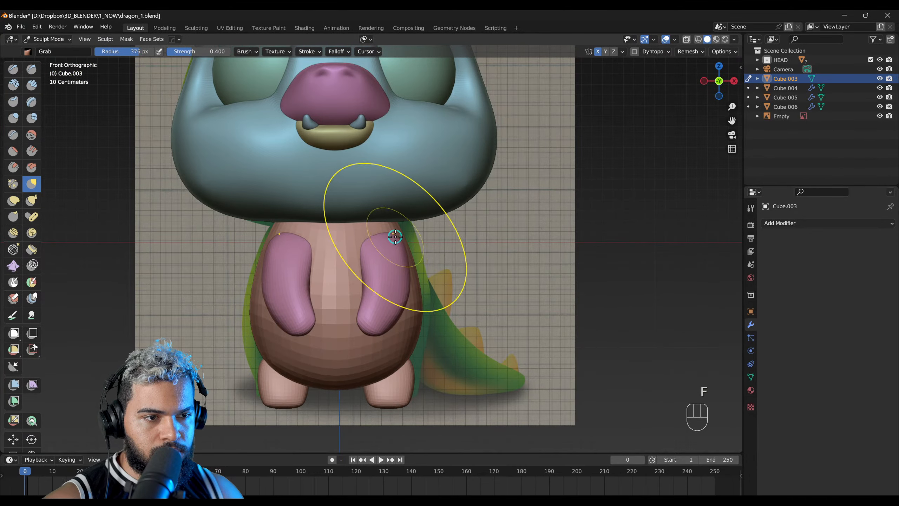
key("f")
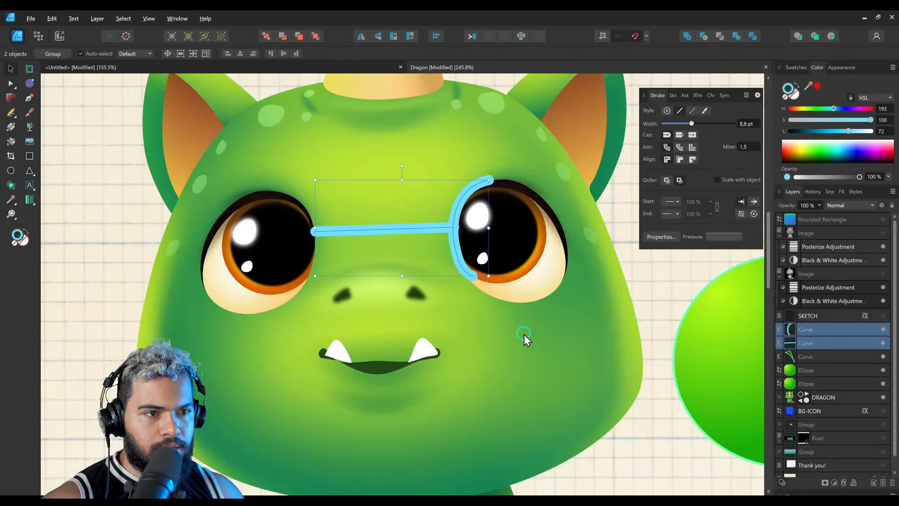
Step: Switch to Affinity Designer and examine the outline of the dragon's body, arms and legs in the illustration
scroll(488, 368, "down", 5)
scroll(463, 264, "up", 3, "ctrl")
middle_click_drag(463, 265, 457, 253)
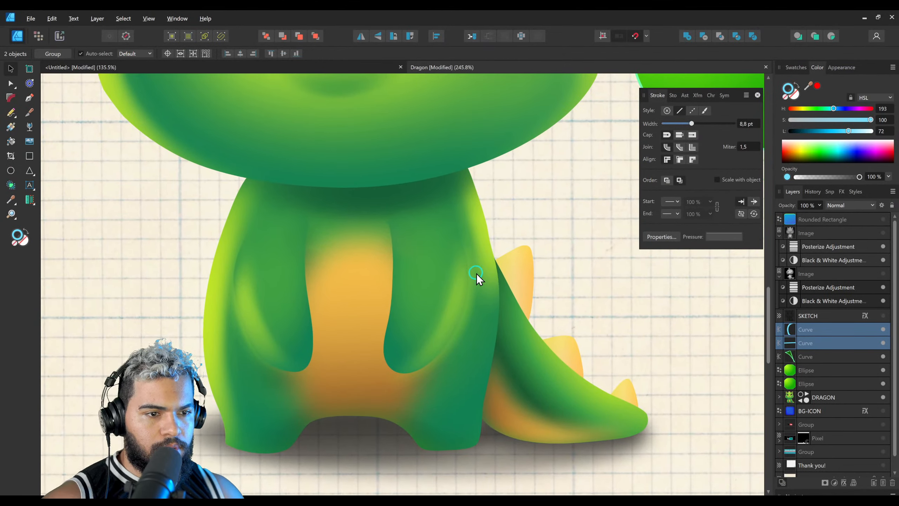
left_click(481, 272)
left_click(475, 318, "ctrl")
key("a")
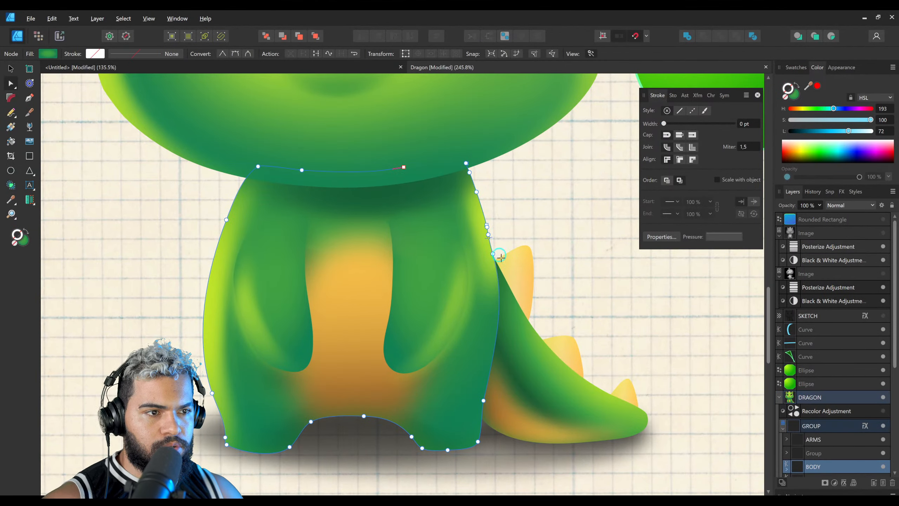
left_click_drag(483, 233, 460, 209)
key("z")
left_click_drag(503, 239, 248, 262)
key("z")
left_click_drag(248, 262, 328, 254)
key("z")
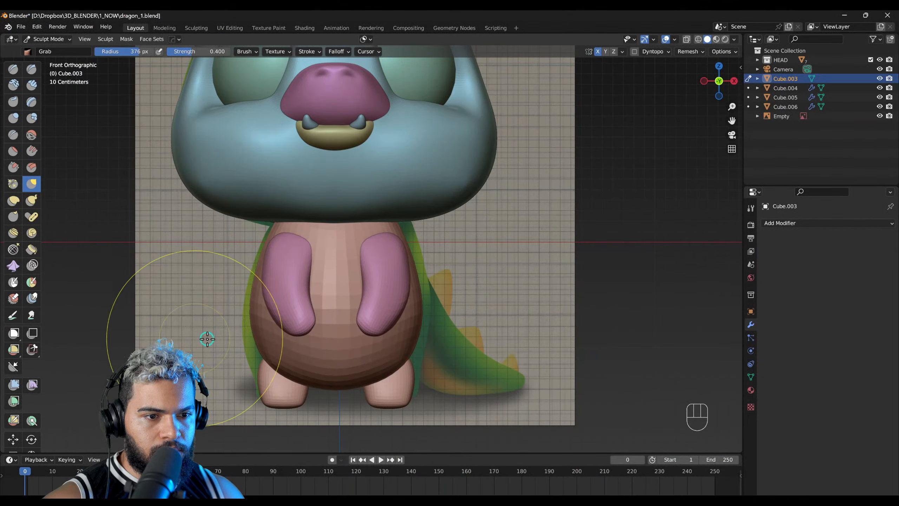
scroll(321, 301, "up", 2)
left_click(413, 322)
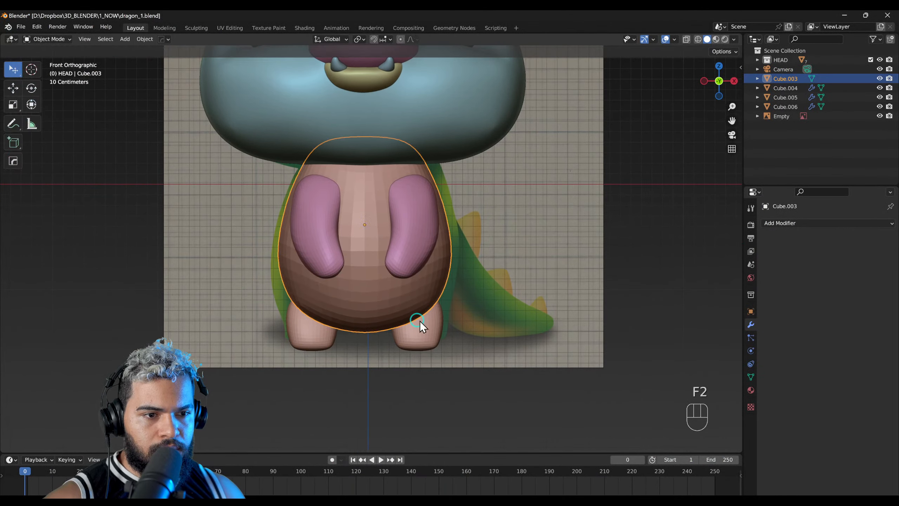
Step: Back in Blender, sculpt the legs' front silhouette toward the reference with a 315 px Grab brush and X symmetry off
left_click(410, 323)
key("F3")
key("F4")
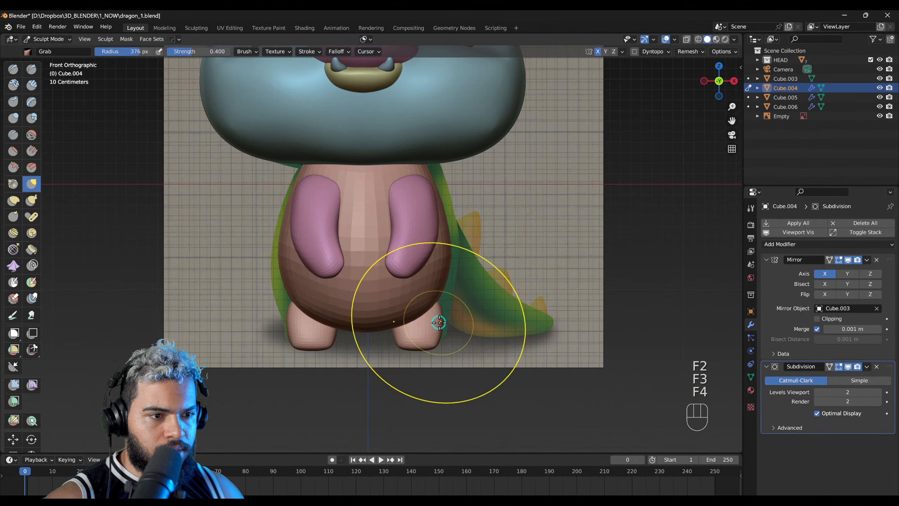
mouse_move(414, 311)
middle_mouse_down("shift")
mouse_move(490, 285)
mouse_move(434, 285)
mouse_move(446, 306)
middle_mouse_up("shift")
key("f")
left_click(430, 313)
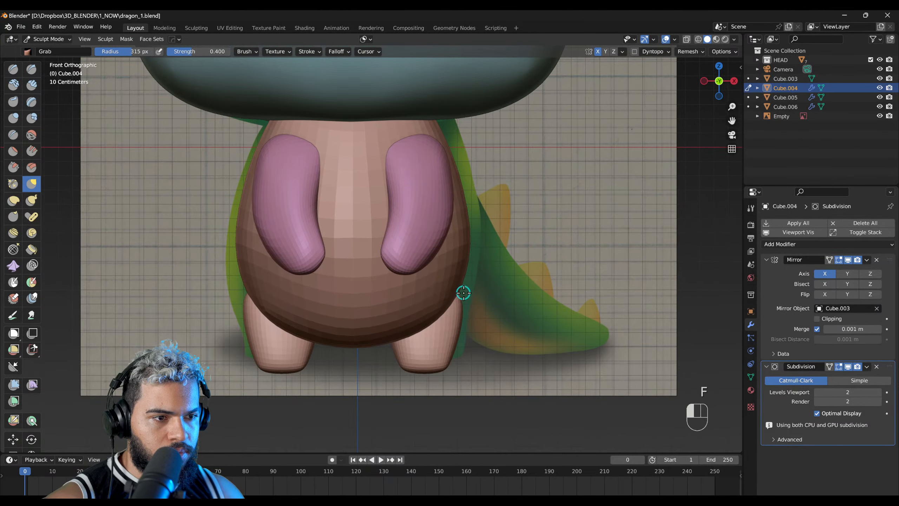
left_click(598, 51)
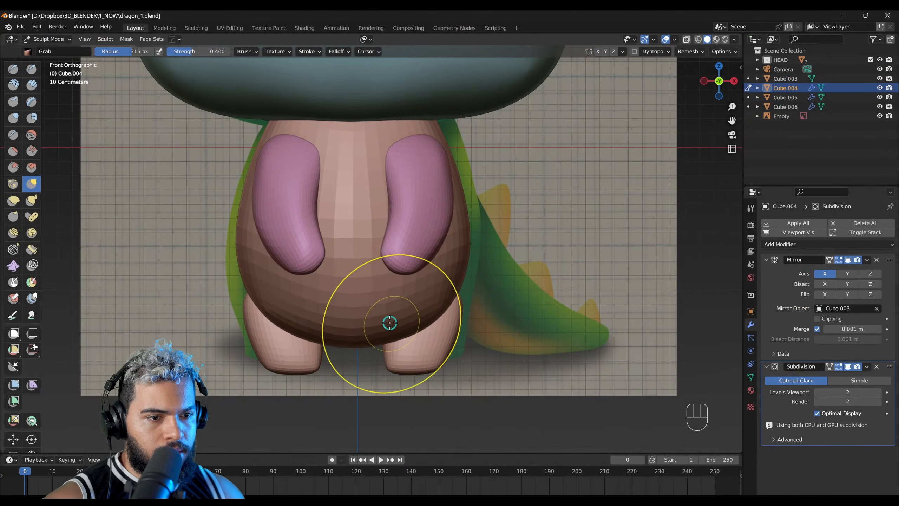
middle_click_drag(446, 301, 400, 349)
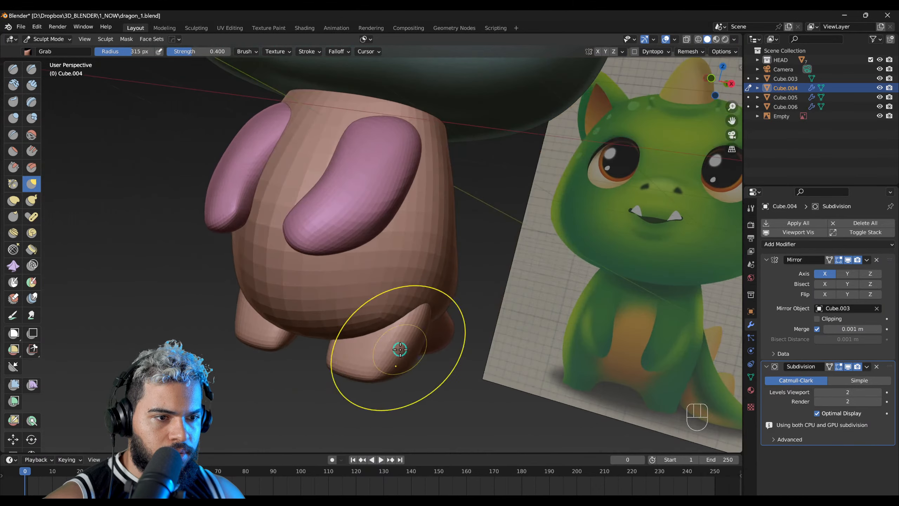
Step: Pull the front of the leg forward into a foot with the Grab brush at a 228 px radius
mouse_move(329, 364)
middle_mouse_down()
mouse_move(315, 367)
mouse_move(261, 261)
mouse_move(502, 245)
mouse_move(411, 211)
mouse_move(374, 226)
mouse_move(468, 319)
mouse_move(401, 343)
middle_mouse_up()
key("f")
left_click(305, 367)
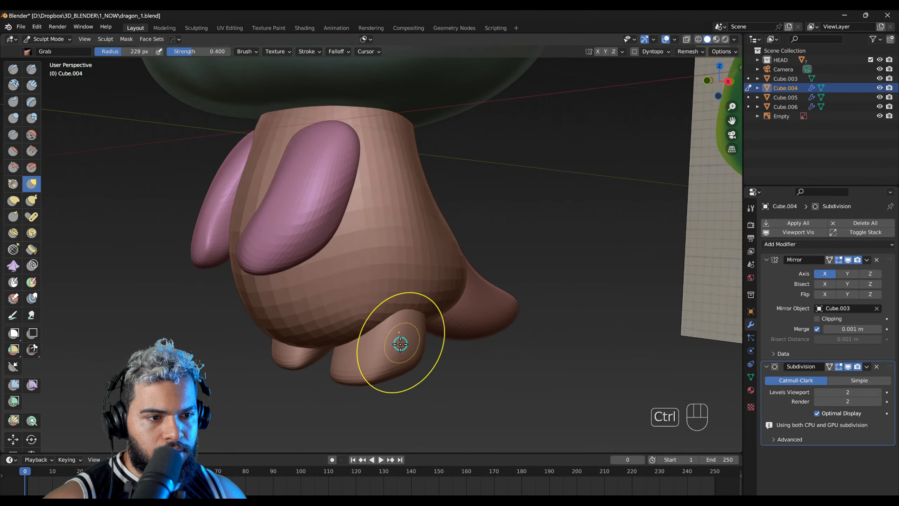
middle_click_drag(408, 375, 333, 380)
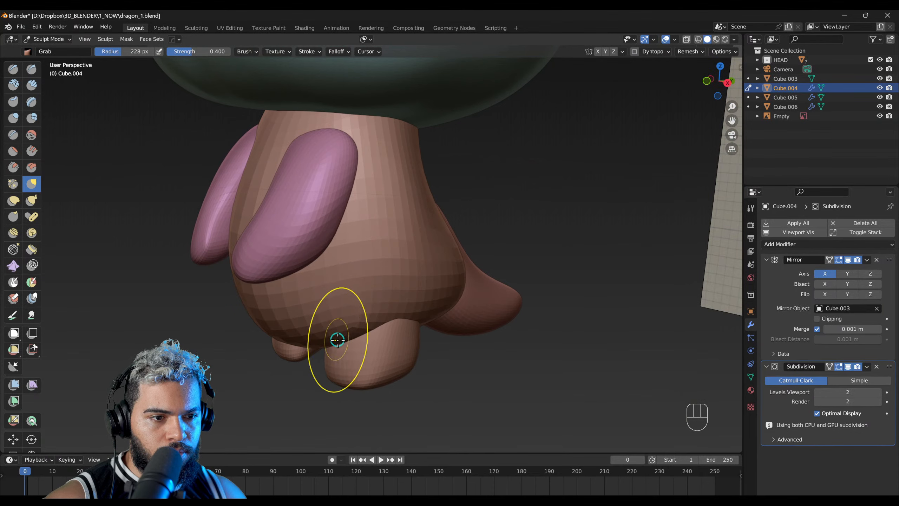
middle_click_drag(337, 340, 409, 276)
mouse_move(373, 327)
middle_mouse_down()
mouse_move(372, 227)
mouse_move(458, 294)
mouse_move(367, 325)
mouse_move(381, 285)
mouse_move(417, 322)
mouse_move(353, 316)
middle_mouse_up()
Step: Refine the foot's lower front edge with the Grab brush at 119 px and 184 px radius
key("f")
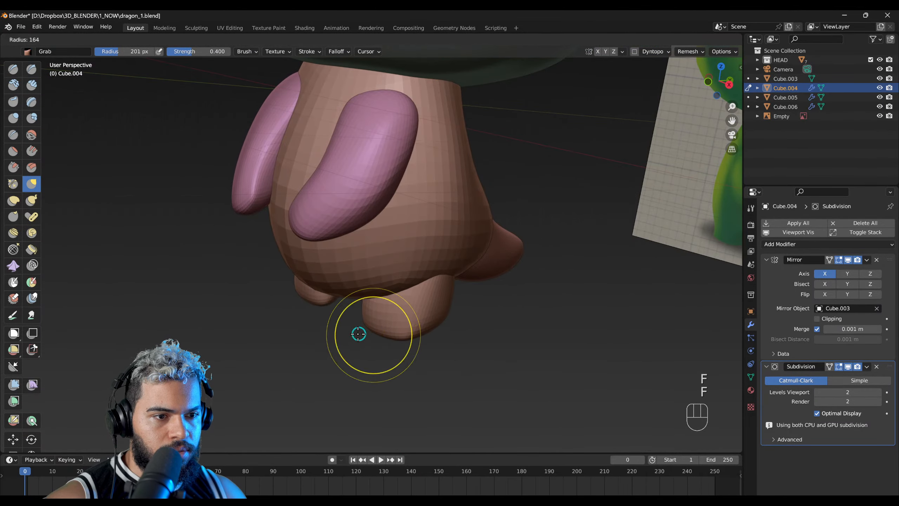
mouse_move(384, 333)
right_mouse_down("ctrl")
mouse_move(426, 305)
mouse_move(400, 245)
right_mouse_up("ctrl")
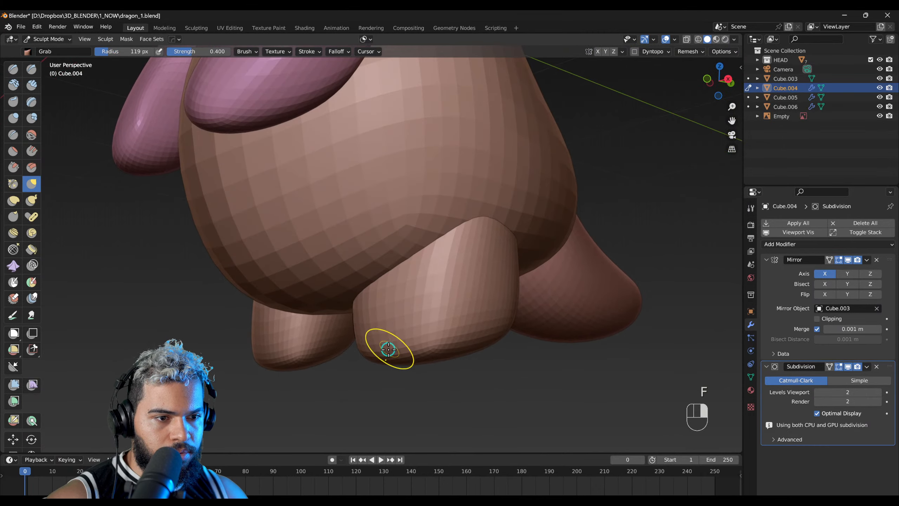
right_click_drag(388, 349, 382, 354)
key("f")
left_click(400, 356)
middle_click_drag(331, 361, 330, 311)
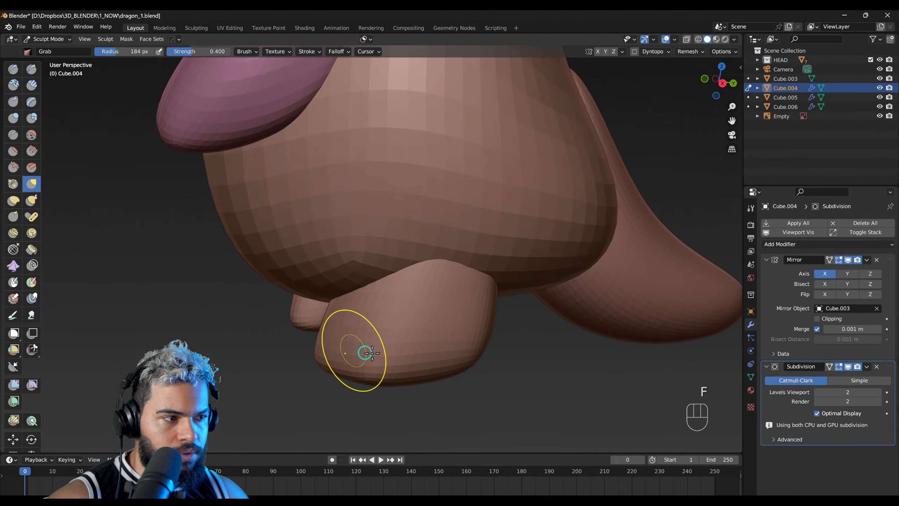
Step: Apply the legs' Subdivision modifier and build up the front of the foot with the Draw brush at a 178 px radius
left_click(866, 367)
left_click(815, 377)
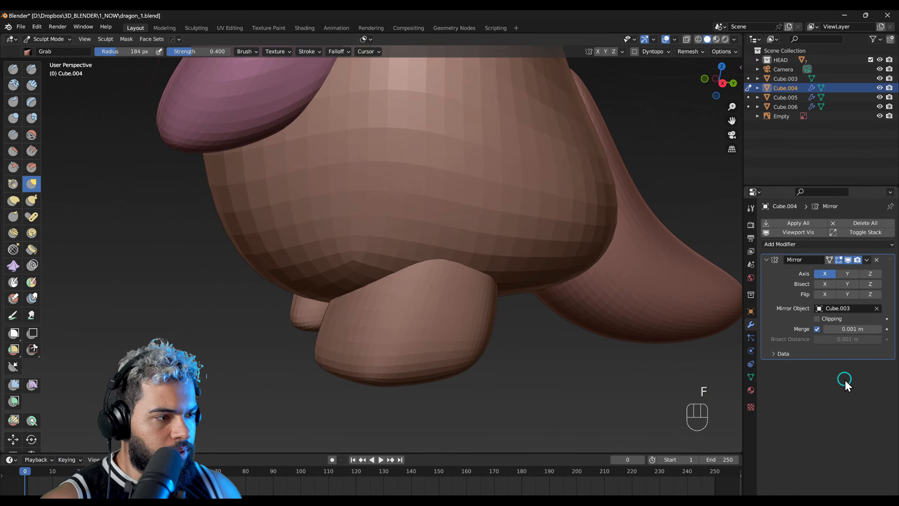
key("x")
key("f")
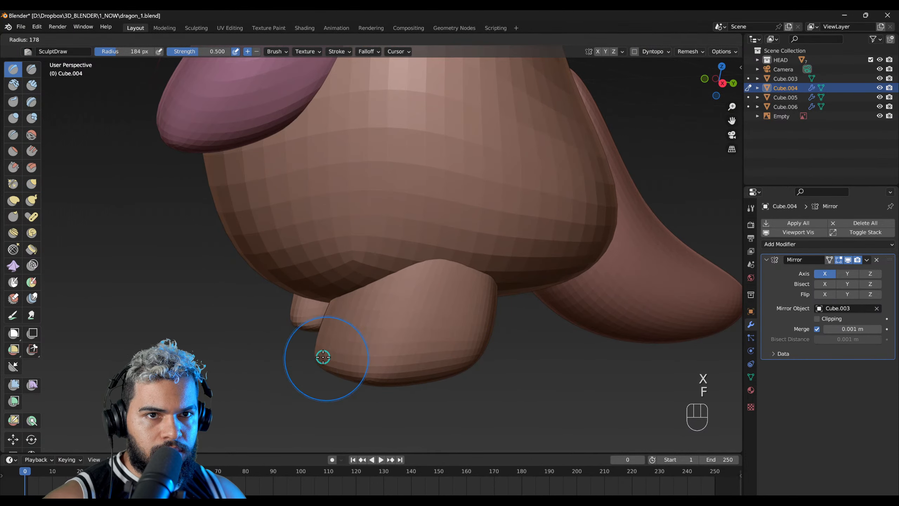
middle_click_drag(395, 359, 462, 237)
mouse_move(411, 275)
left_mouse_down()
mouse_move(498, 251)
mouse_move(374, 303)
mouse_move(516, 243)
mouse_move(478, 256)
left_mouse_up()
mouse_move(478, 256)
middle_mouse_down()
mouse_move(480, 291)
mouse_move(449, 351)
mouse_move(391, 369)
mouse_move(461, 328)
middle_mouse_up()
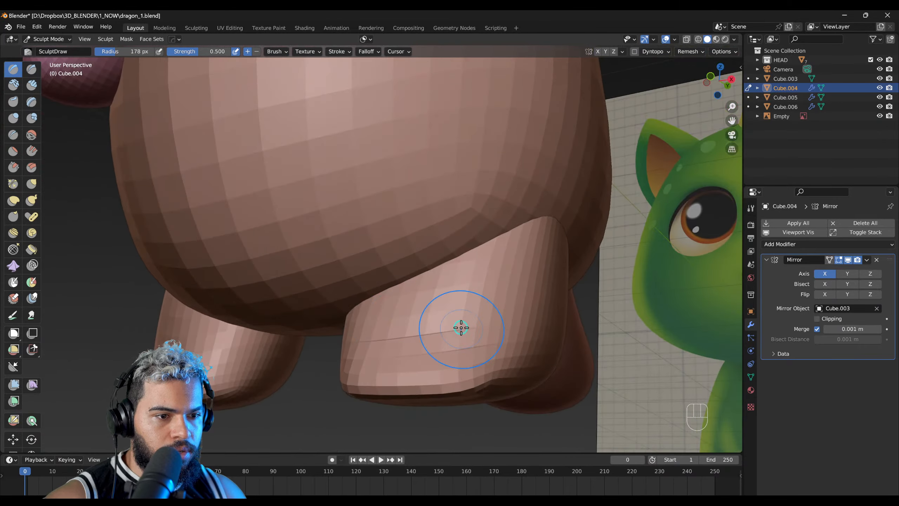
middle_click_drag(442, 373, 438, 266)
right_click_drag(438, 265, 269, 292)
right_click_drag(437, 283, 334, 272, "alt")
Step: Pull the heel down and shape the back of the leg in side view with a 500 px Grab brush
key("g")
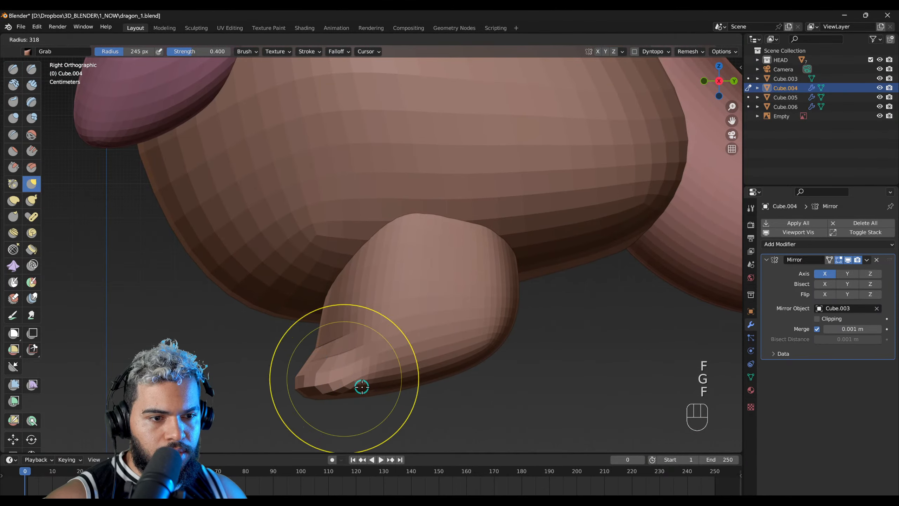
key("f")
key("ctrl+z")
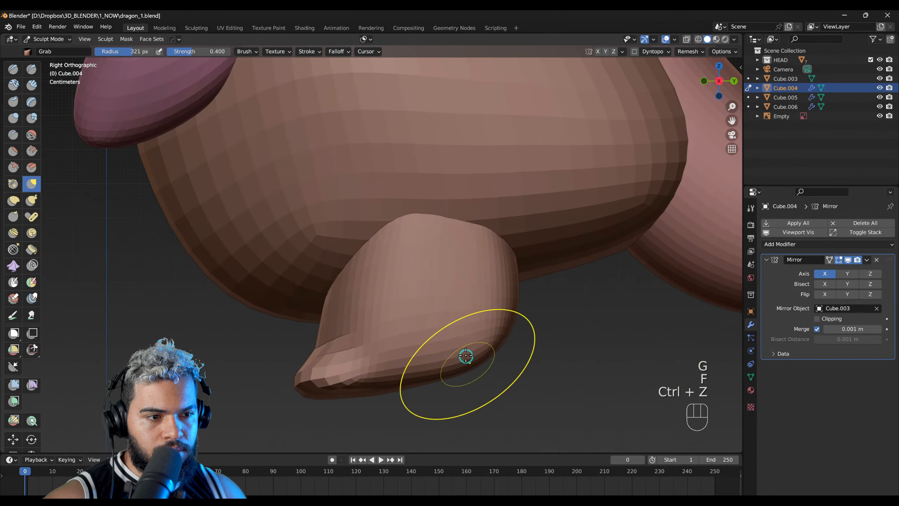
key("f")
left_click(484, 363)
key("ctrl+z")
key("ctrl+z")
key("f")
left_click(511, 368)
mouse_move(480, 375)
left_mouse_down()
mouse_move(478, 385)
mouse_move(504, 369)
left_mouse_up()
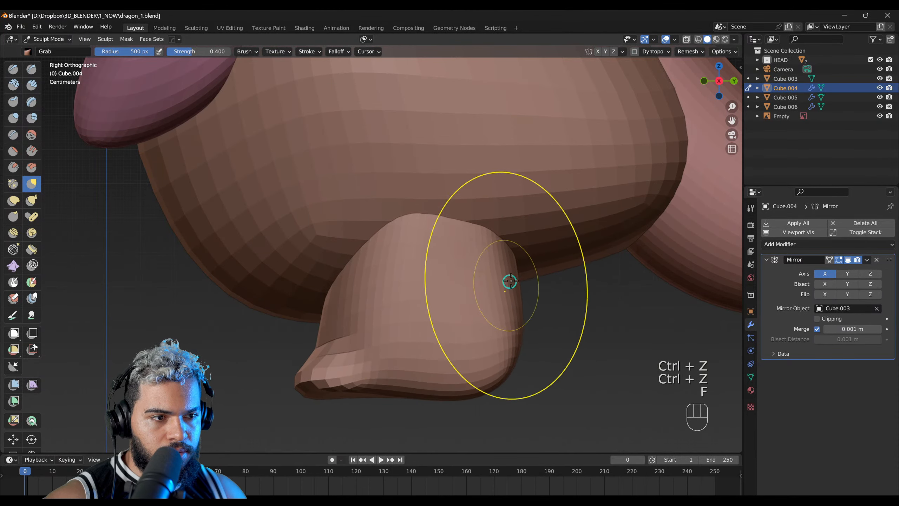
middle_click_drag(501, 263, 437, 284)
Step: Fill out the front of the foot using a 407 px Grab brush and a 263 px Draw brush
key("f")
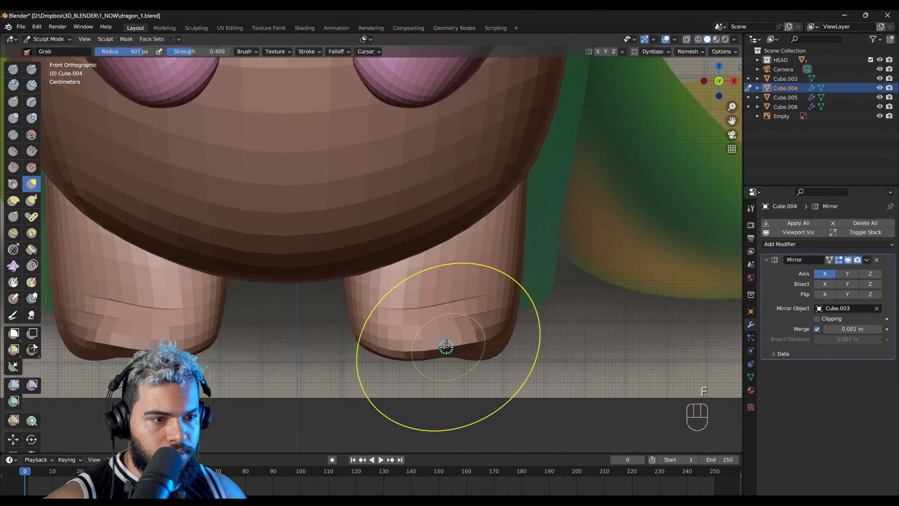
key("f")
key("x")
key("f")
left_click(434, 351)
middle_click_drag(460, 353, 338, 323)
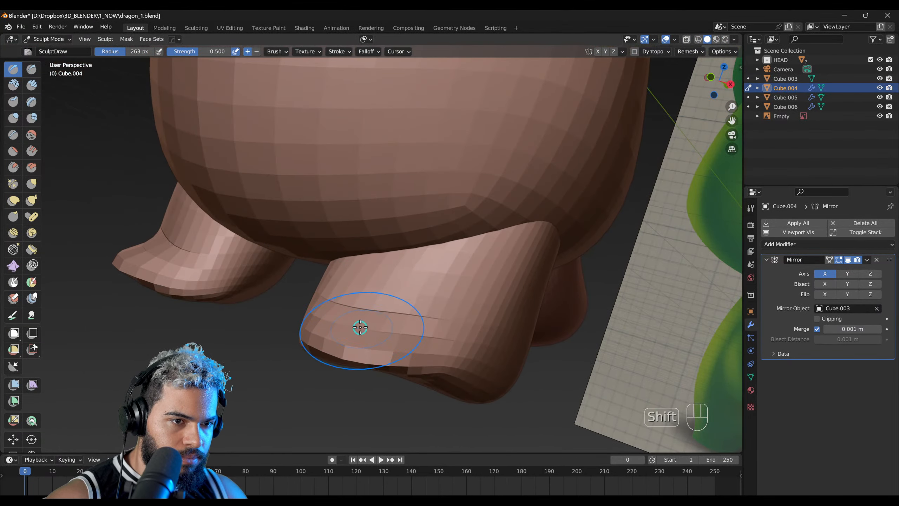
middle_click_drag(401, 328, 364, 317)
Step: Reshape the toe end of the foot with the Grab brush at a 267 px radius
key("g")
key("f")
left_click(390, 318)
left_click_drag(296, 295, 323, 286)
middle_click_drag(335, 288, 283, 285)
key("ctrl+z")
key("f")
left_click(280, 290)
left_click_drag(286, 292, 300, 298)
middle_click_drag(291, 303, 413, 357)
middle_click_drag(492, 239, 333, 323, "ctrl")
middle_click_drag(333, 323, 480, 295)
middle_click_drag(363, 253, 510, 261, "ctrl")
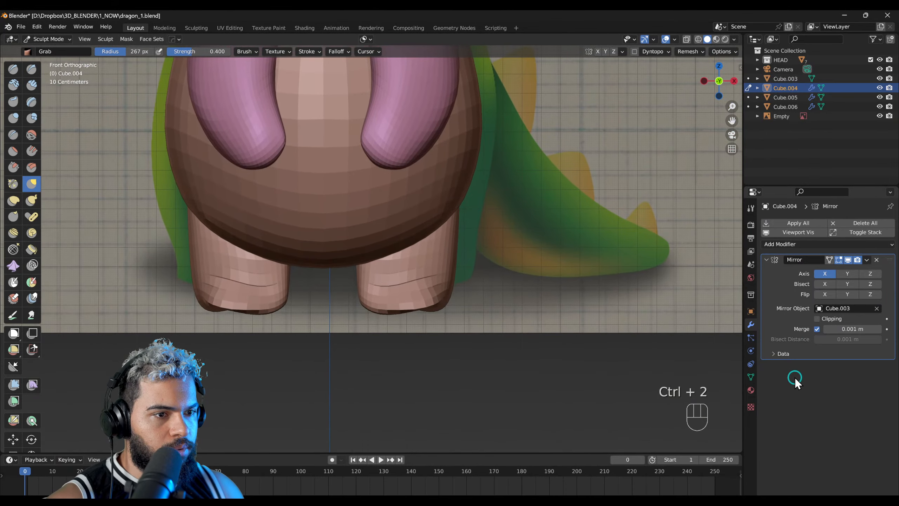
Step: Add a level 2 Subdivision modifier to the legs and adjust the foot with a 217 px Grab brush
key("F2")
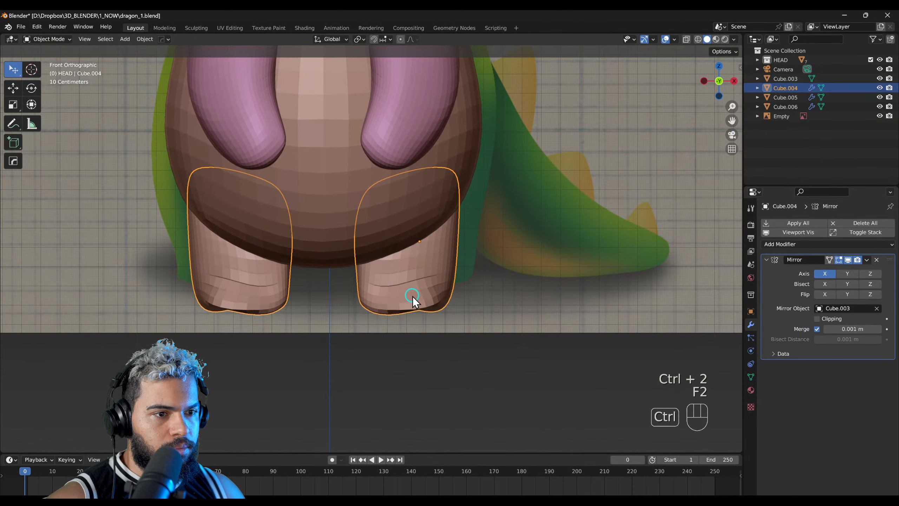
key("ctrl+2")
mouse_move(417, 292)
middle_mouse_down()
mouse_move(394, 305)
mouse_move(452, 292)
mouse_move(373, 287)
mouse_move(399, 303)
mouse_move(389, 314)
middle_mouse_up()
key("F4")
key("f")
left_click(394, 306)
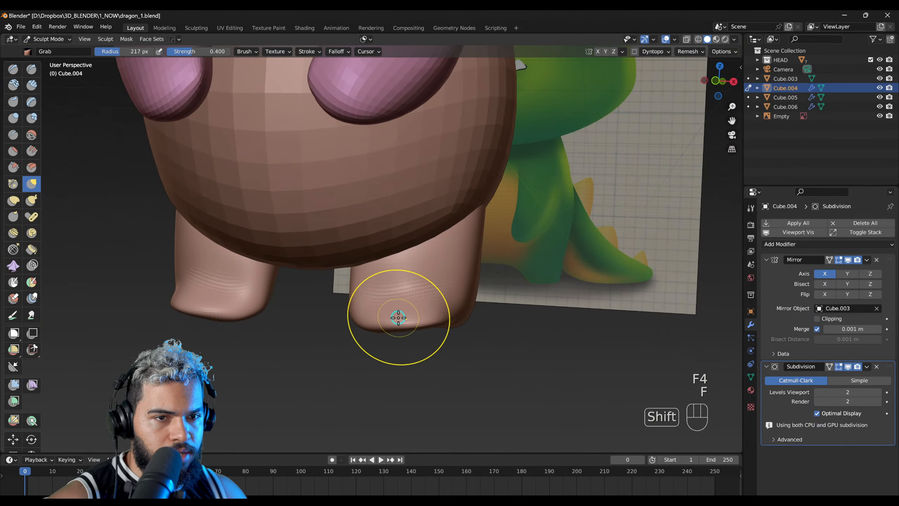
Step: Try to inflate the front edge of the foot with the Inflate/Deflate brush at a 190 px radius
key("shift+1")
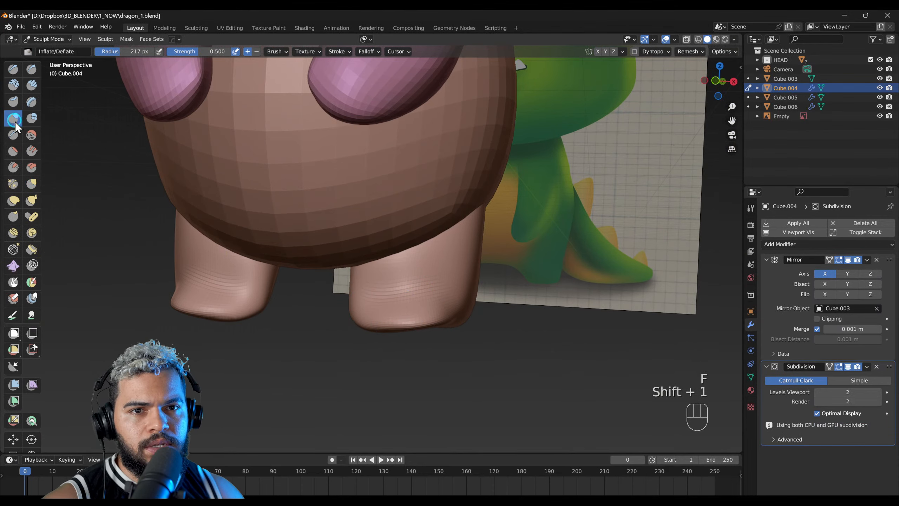
key("f")
key("f")
key("f")
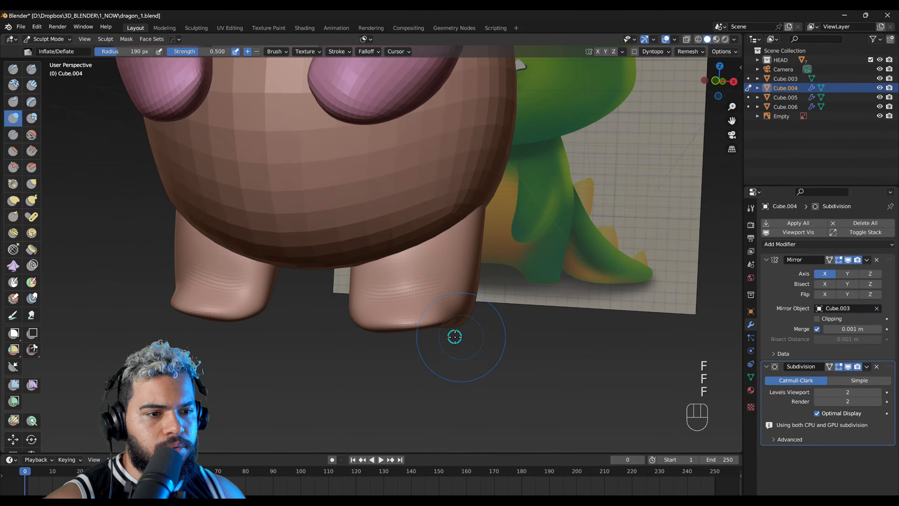
middle_click_drag(372, 314, 400, 329)
key("ctrl+z")
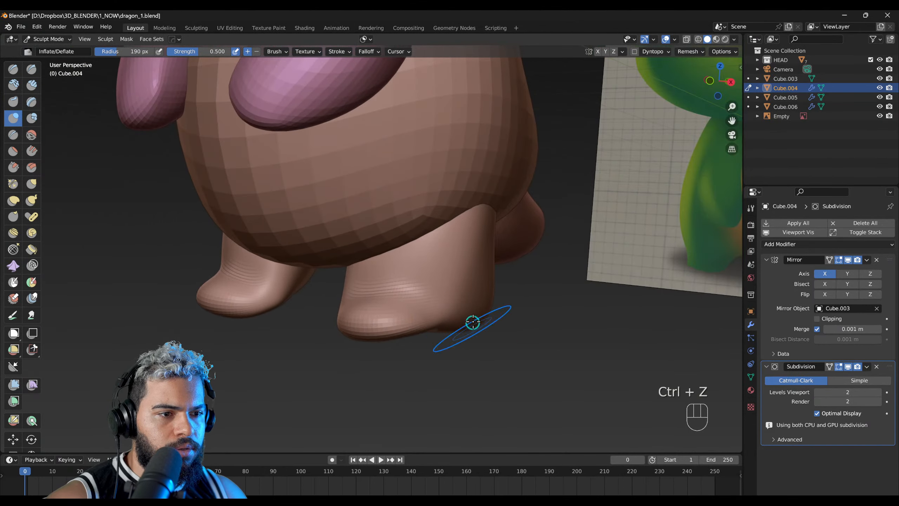
Step: Flatten the sole of the foot from below with the Scrape/Peaks brush at a 287 px radius
middle_click_drag(472, 325, 335, 329)
left_click_drag(316, 337, 301, 332)
middle_click_drag(386, 327, 448, 322)
key("f")
left_click(343, 343)
middle_click_drag(346, 340, 371, 248)
left_click_drag(338, 301, 349, 304)
mouse_move(383, 296)
middle_mouse_down()
mouse_move(433, 263)
mouse_move(410, 187)
mouse_move(417, 207)
middle_mouse_up()
key("f")
left_click(368, 220)
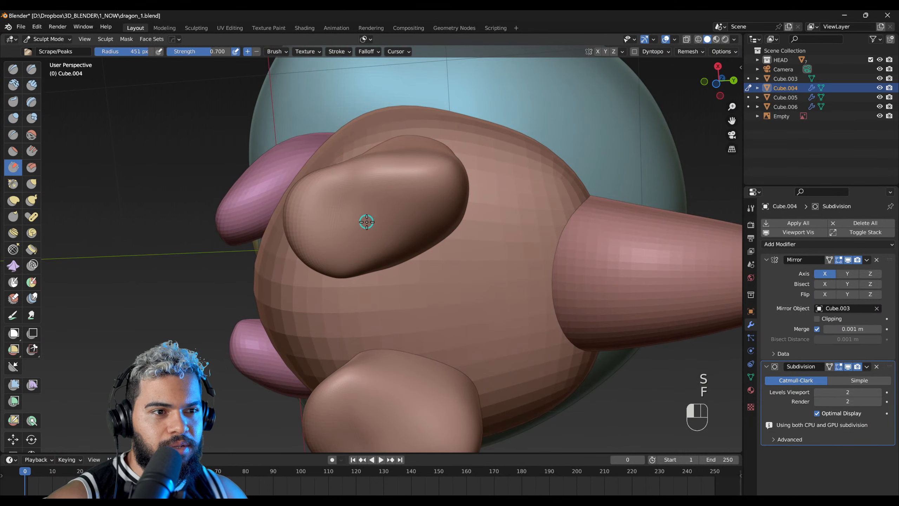
key("ctrl+z")
key("f")
left_click(364, 200)
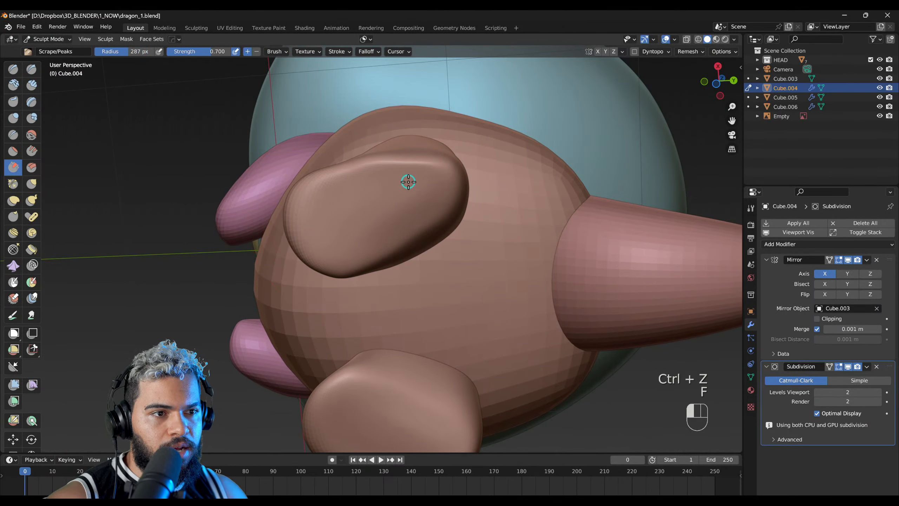
mouse_move(408, 182)
middle_mouse_down()
mouse_move(538, 261)
mouse_move(512, 197)
mouse_move(367, 209)
mouse_move(419, 265)
mouse_move(508, 215)
mouse_move(377, 303)
mouse_move(452, 231)
middle_mouse_up()
Step: Even out the sole in bottom view with the Scrape/Peaks brush at 259 px and 243 px radii
key("f")
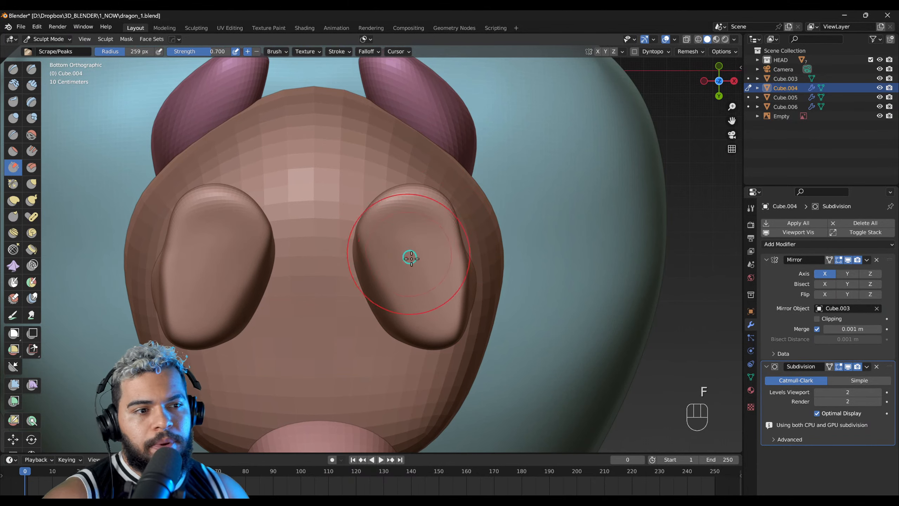
middle_click_drag(404, 235, 402, 254)
key("f")
left_click(401, 254)
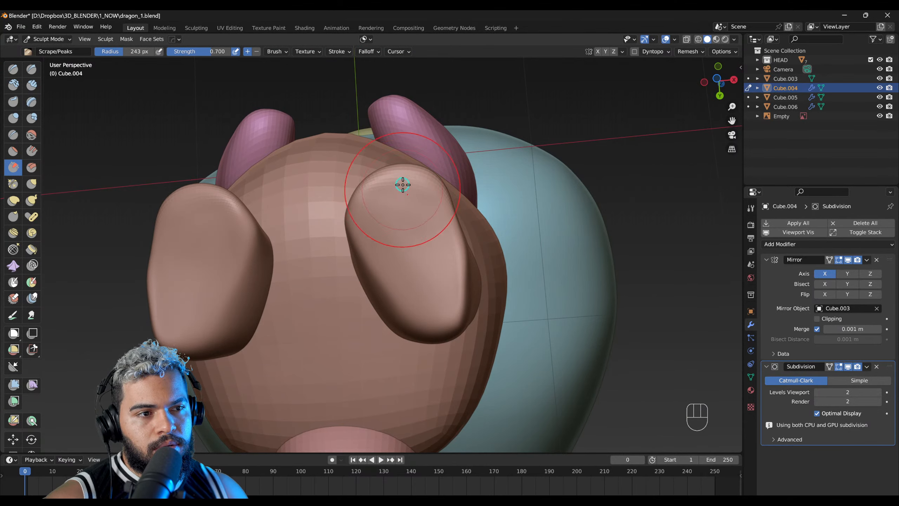
Step: Reshape the side edges of the foot with the Grab brush, starting at a 265 px radius
key("g")
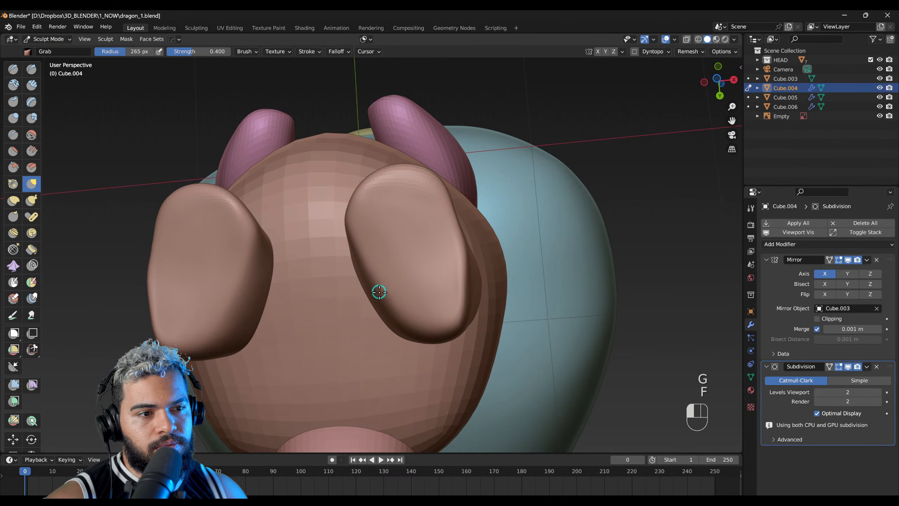
key("ctrl+z")
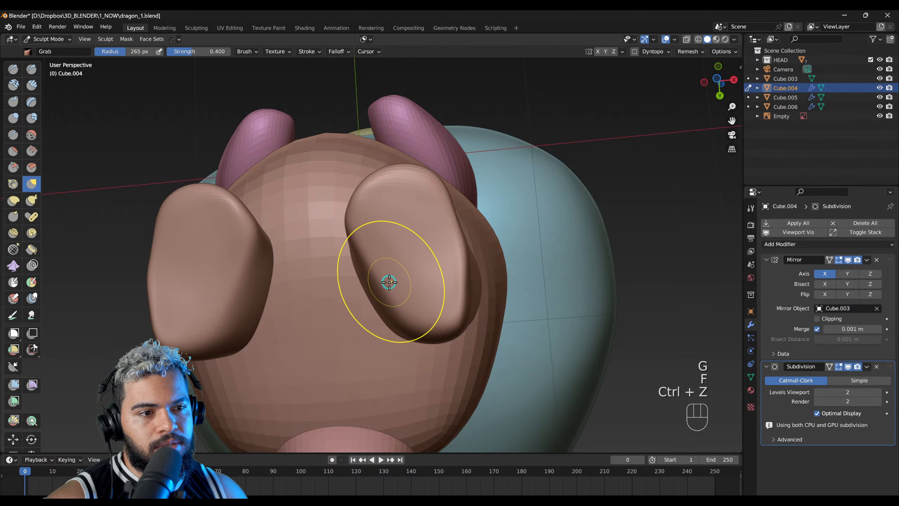
mouse_move(470, 280)
middle_mouse_down()
mouse_move(357, 302)
mouse_move(482, 305)
mouse_move(368, 375)
mouse_move(439, 294)
mouse_move(426, 239)
mouse_move(470, 264)
mouse_move(446, 279)
middle_mouse_up()
key("g")
key("f")
left_click(394, 327)
key("f")
left_click(348, 324)
mouse_move(316, 308)
left_mouse_down()
mouse_move(319, 324)
mouse_move(376, 331)
mouse_move(377, 318)
mouse_move(427, 315)
mouse_move(387, 324)
mouse_move(371, 315)
left_mouse_up()
Step: Adjust the outer side of the foot in front view with the Grab brush at a 367 px radius
key("f")
left_click(388, 325)
mouse_move(371, 315)
middle_mouse_down()
mouse_move(452, 251)
mouse_move(409, 219)
mouse_move(508, 282)
middle_mouse_up()
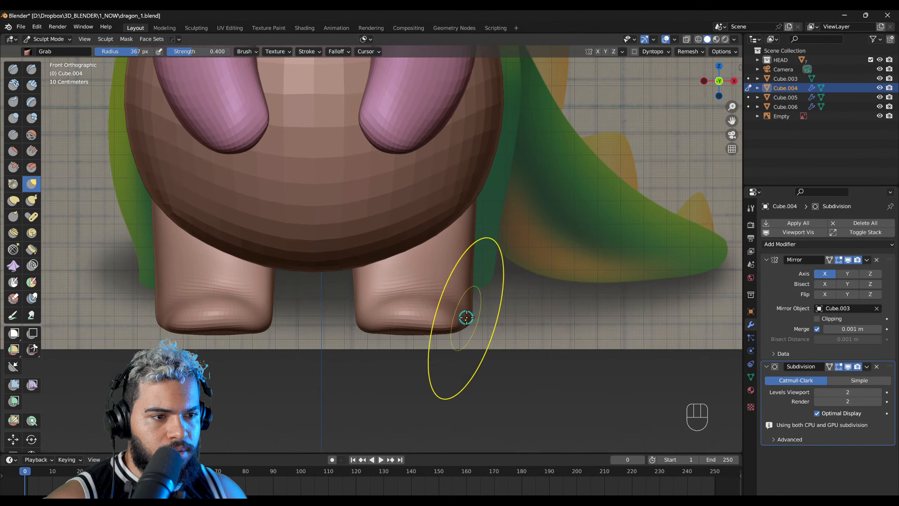
key("f")
left_click(438, 312)
key("F2")
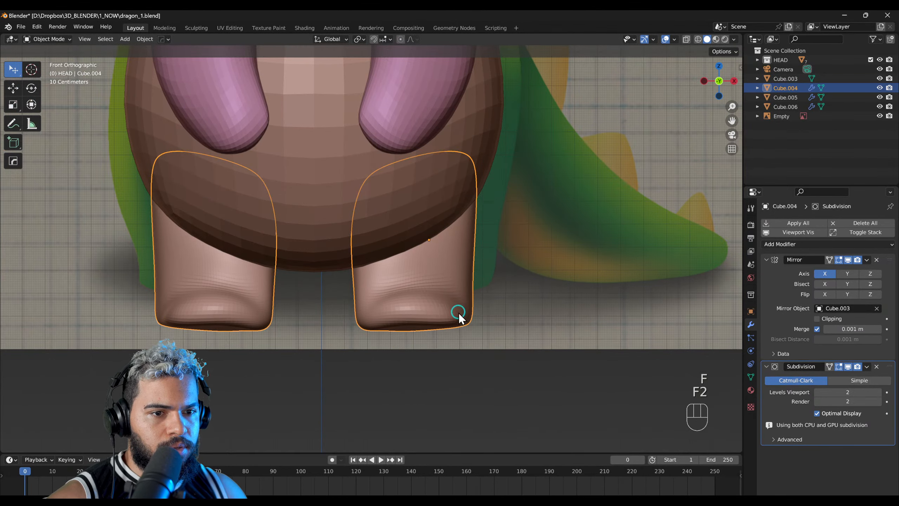
Step: Move and scale the legs in Object Mode to fit beneath the body in front view
key("g")
left_click(476, 280)
key("s")
left_click(510, 265)
middle_click_drag(510, 265, 415, 335)
key("F2")
right_click_drag(415, 334, 465, 332)
Step: Add a level 2 Subdivision modifier to the body and switch it to Sculpt Mode
left_click(440, 337)
left_click(379, 308)
key("F5")
left_click(381, 312)
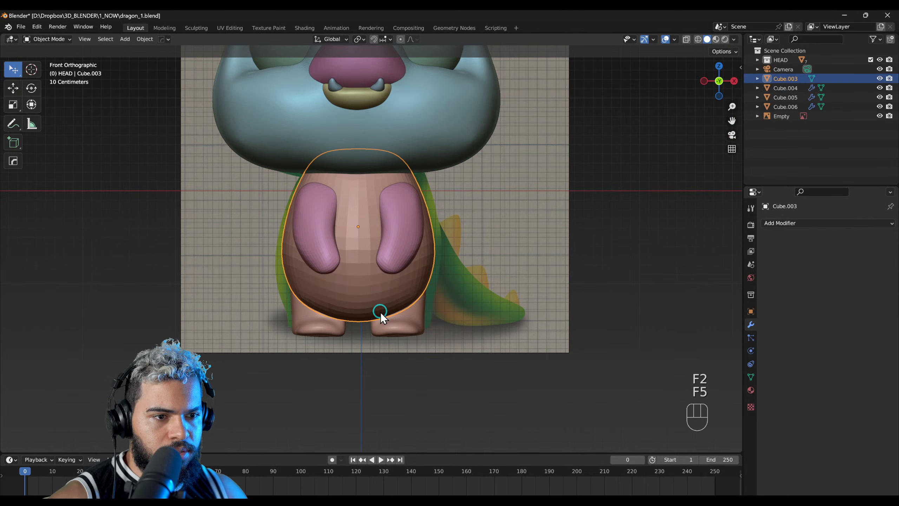
key("ctrl+2")
key("F4")
Step: Reshape the bottom and sides of the body with the Grab brush at a 381 px radius, then return to Object Mode
key("f")
left_click(354, 301)
key("f")
left_click(354, 312)
left_click_drag(354, 313, 359, 308)
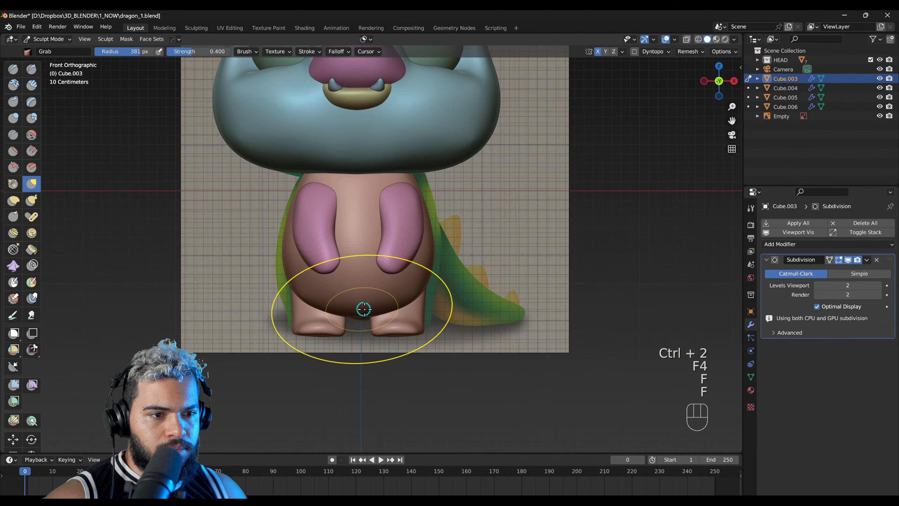
left_click_drag(433, 273, 429, 268)
left_click_drag(421, 186, 403, 182)
mouse_move(398, 278)
right_mouse_down()
mouse_move(419, 287)
mouse_move(418, 261)
right_mouse_up()
middle_click_drag(191, 212, 252, 242)
mouse_move(176, 215)
middle_mouse_down()
mouse_move(378, 275)
mouse_move(416, 278)
mouse_move(416, 297)
middle_mouse_up()
key("F2")
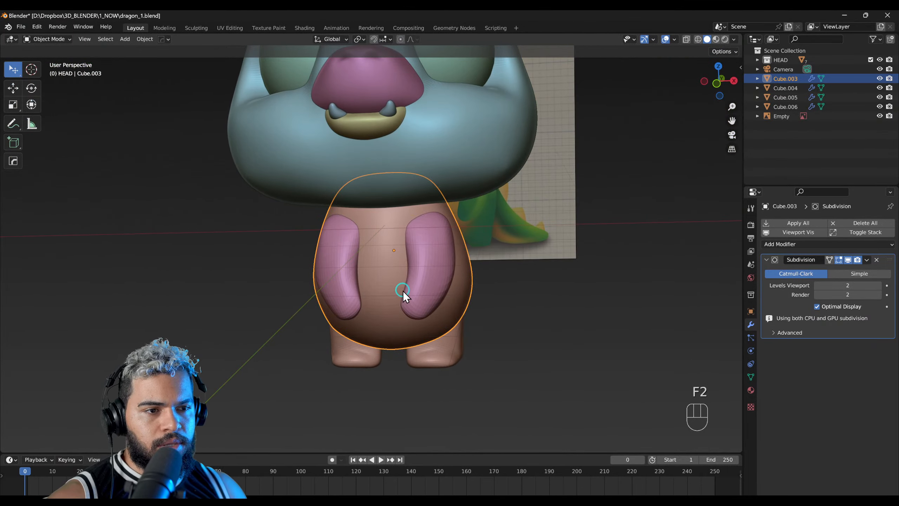
key("F3")
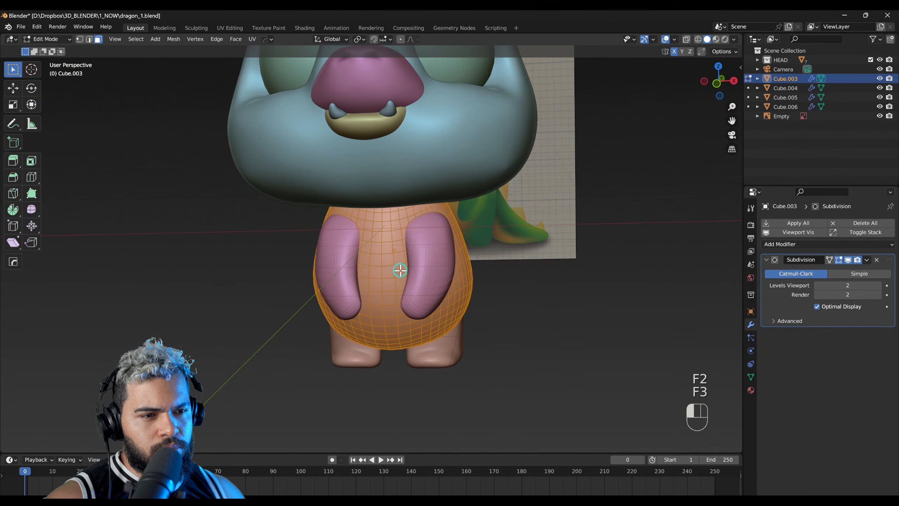
left_click(400, 270)
middle_click_drag(401, 266, 350, 300)
middle_click_drag(339, 265, 400, 245)
key("F2")
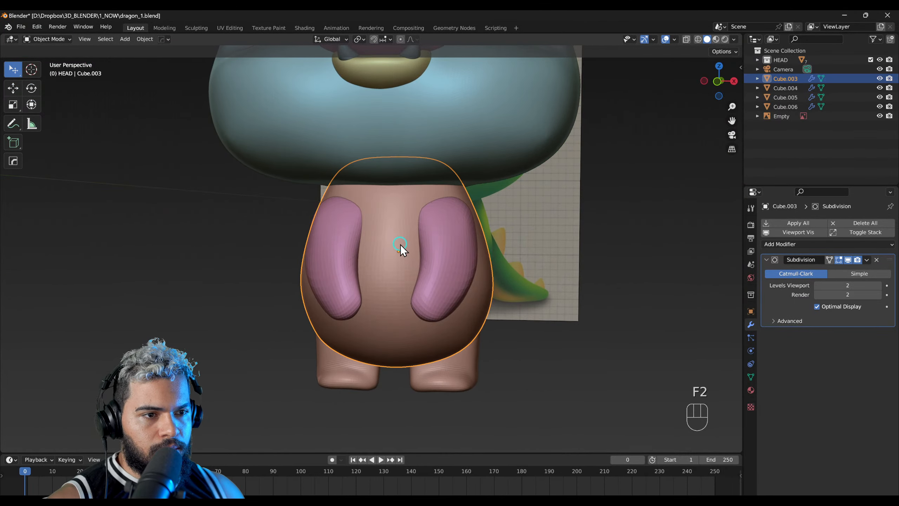
mouse_move(375, 280)
middle_mouse_down()
mouse_move(337, 280)
mouse_move(392, 285)
middle_mouse_up()
Step: Hide the arms so the front of the body is unobstructed
left_click(337, 280)
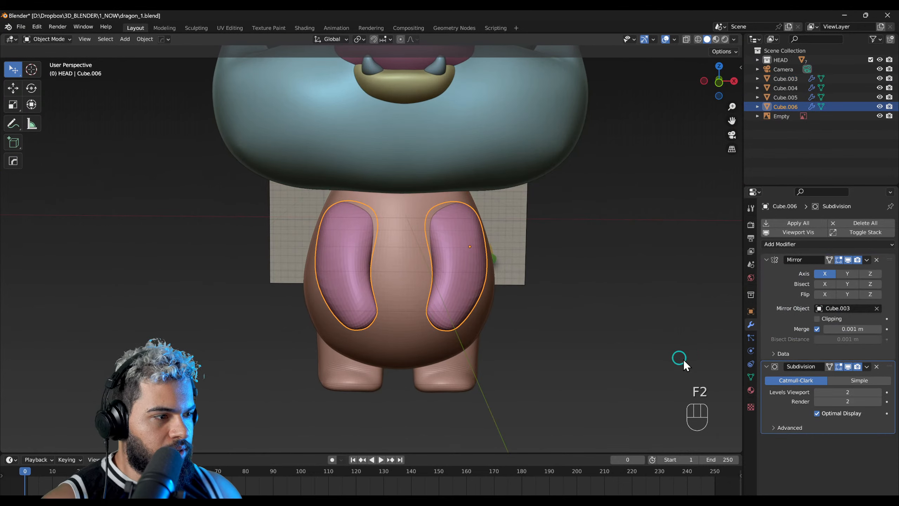
scroll(438, 290, "up", 1)
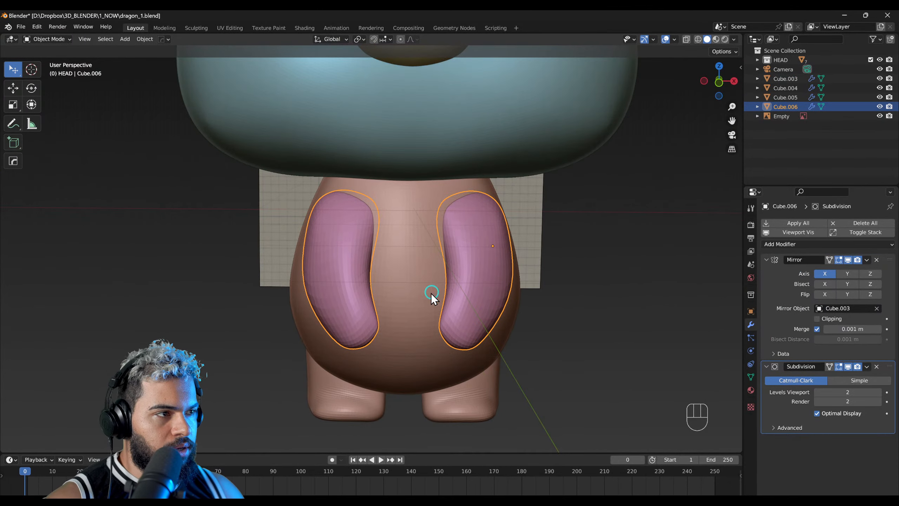
left_click(880, 106)
left_click(880, 106)
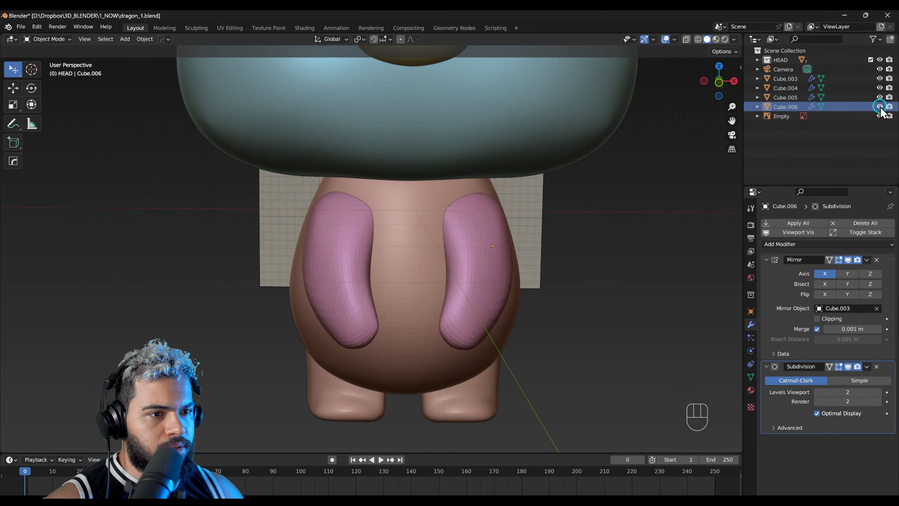
left_click(880, 106)
left_click(880, 106)
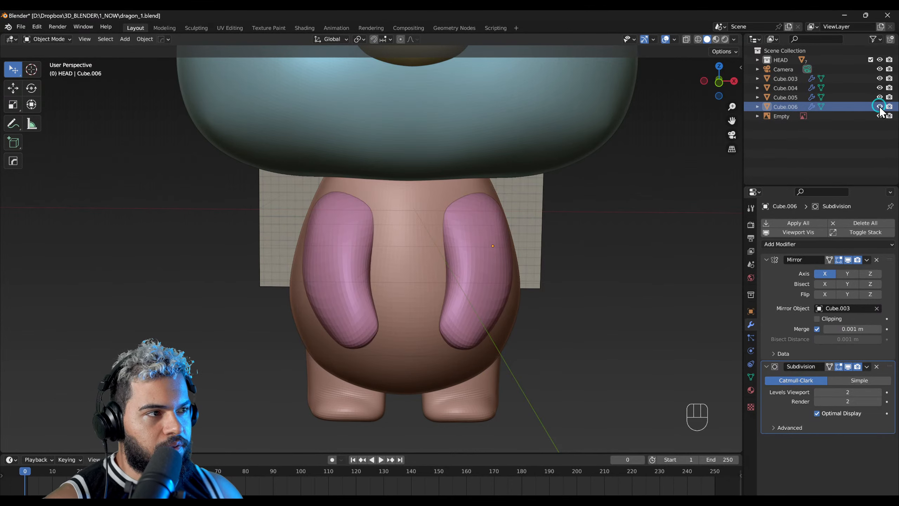
left_click(880, 106)
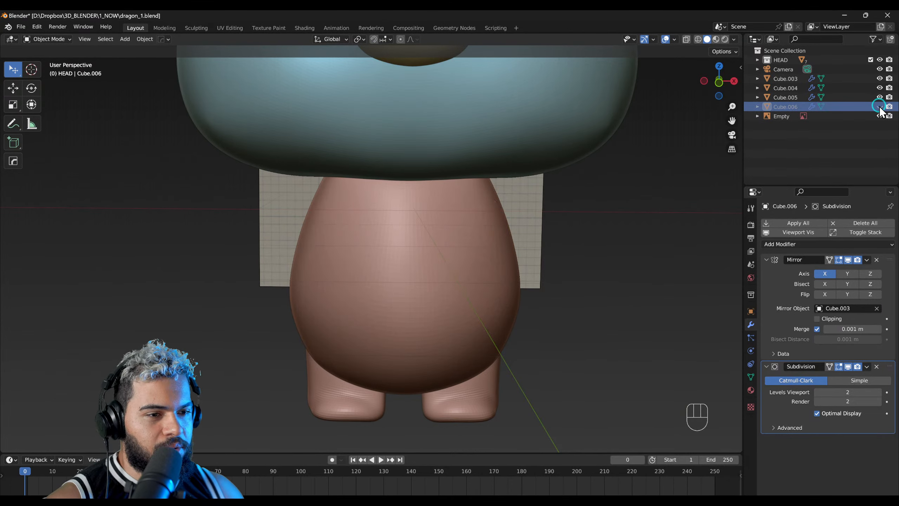
Step: Examine the body's mesh in Edit Mode from the front view
left_click(419, 267)
key("F3")
middle_click_drag(419, 267, 384, 282)
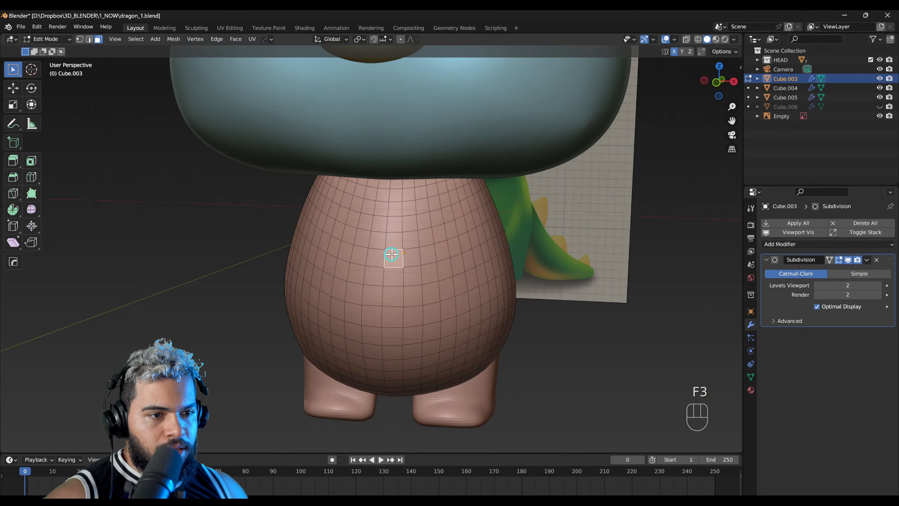
key("KP_1")
scroll(407, 247, "up", 3)
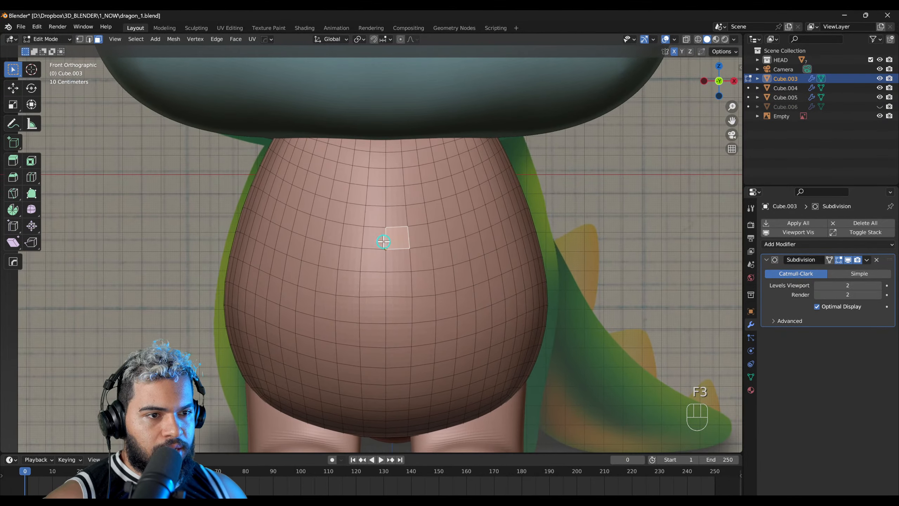
scroll(385, 244, "down", 2)
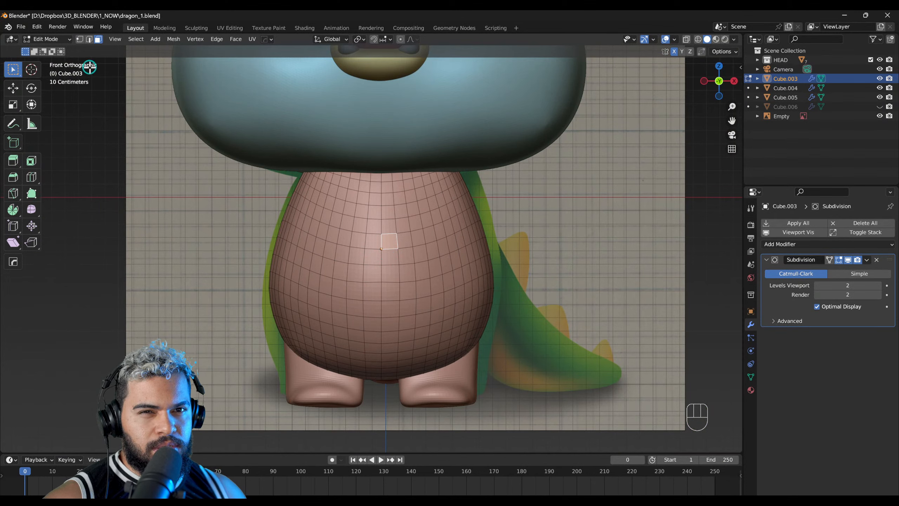
Step: Paint an oval mask over the belly in Sculpt Mode with the Mask brush at a 213 px radius
key("F4")
key("f")
left_click(351, 254)
left_click_drag(364, 248, 387, 282)
key("ctrl+z")
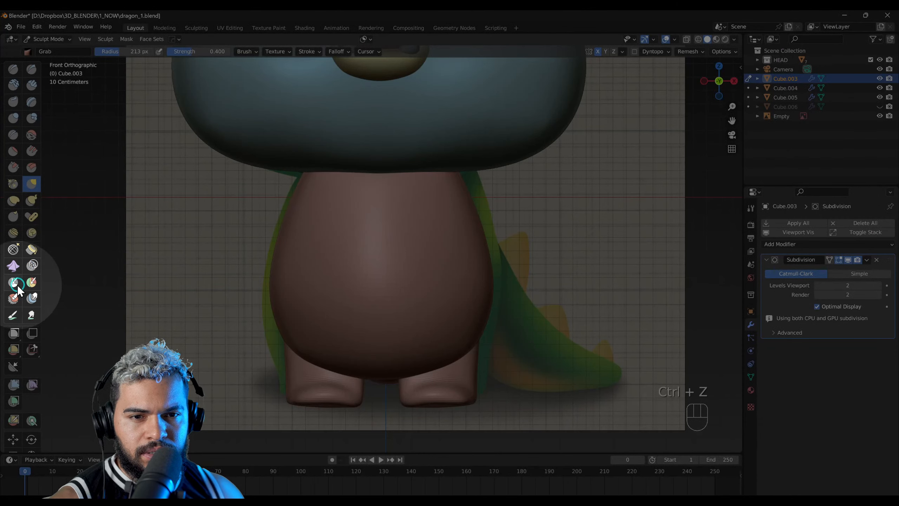
left_click(14, 282)
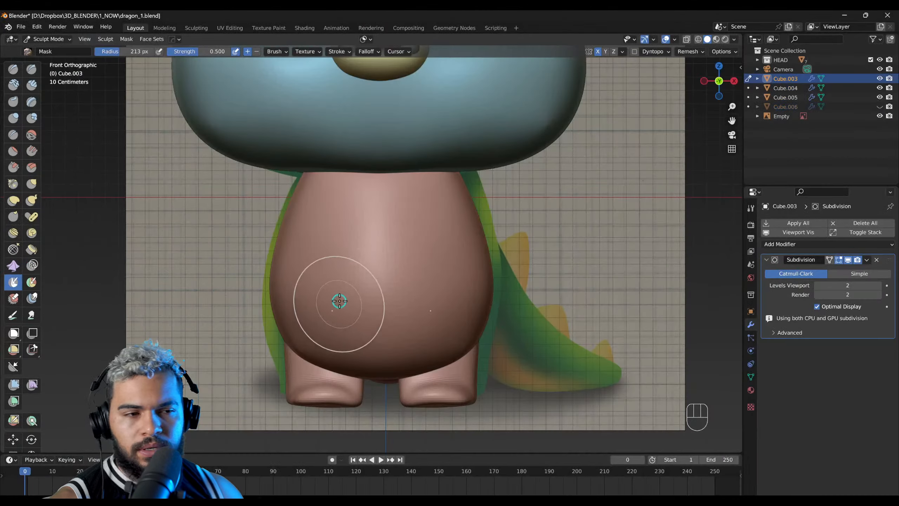
mouse_move(366, 248)
left_mouse_down()
mouse_move(400, 325)
mouse_move(403, 228)
left_mouse_up()
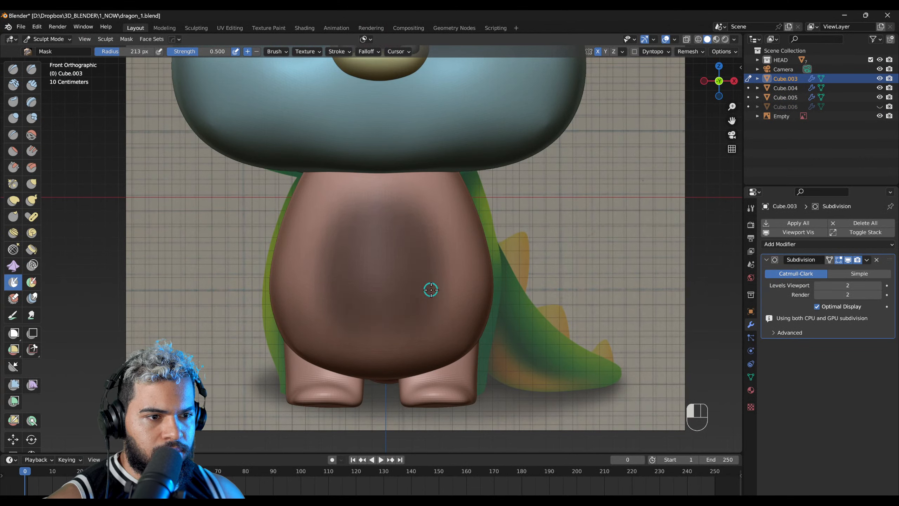
left_click_drag(431, 290, 398, 339)
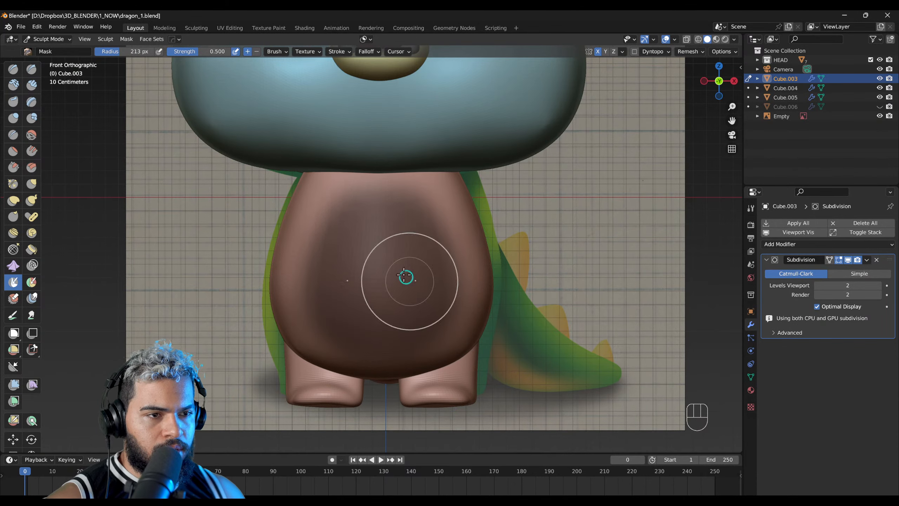
Step: Extract the masked belly as a separate solid mesh with a 0.500 threshold and 4 smooth iterations
left_click(126, 39)
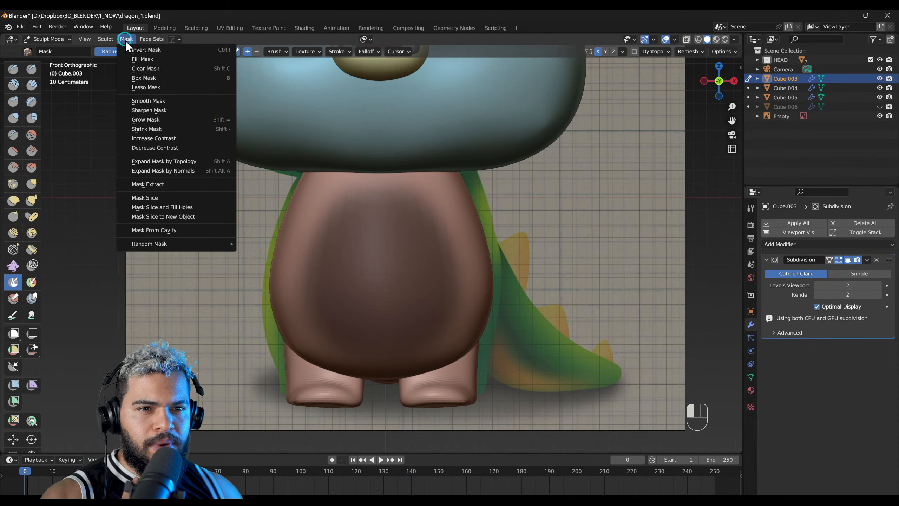
left_click(162, 183)
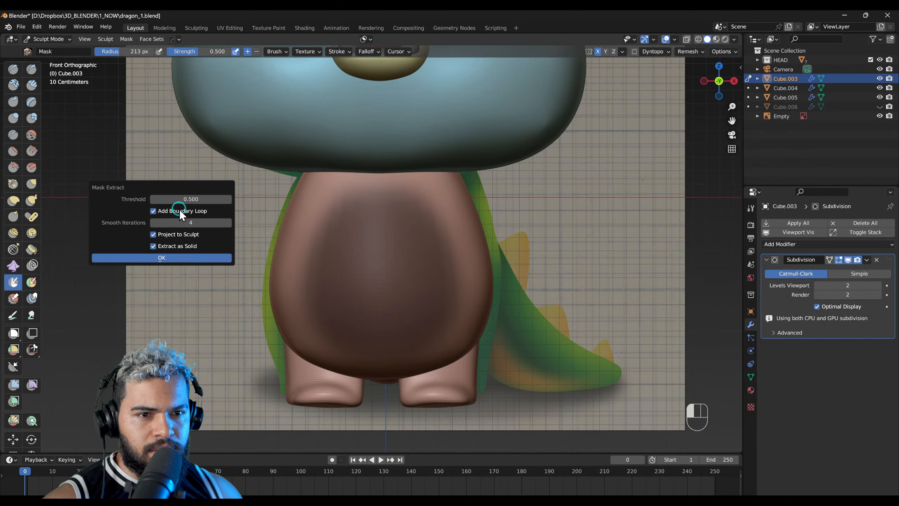
left_click(176, 258)
Step: Set the solidify thickness of the extracted belly piece to -0.04 m
middle_click_drag(461, 281, 381, 288)
left_click_drag(383, 287, 377, 290)
middle_click_drag(497, 269, 437, 273)
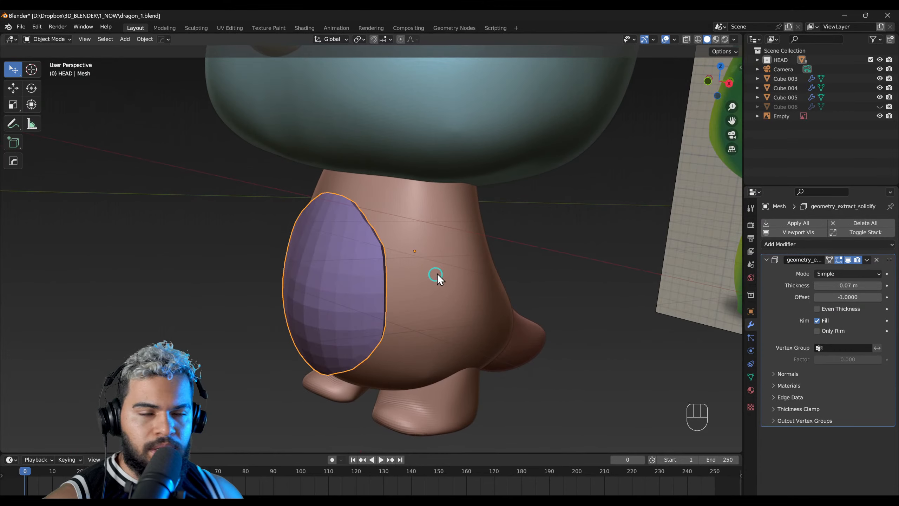
left_click_drag(388, 284, 390, 284)
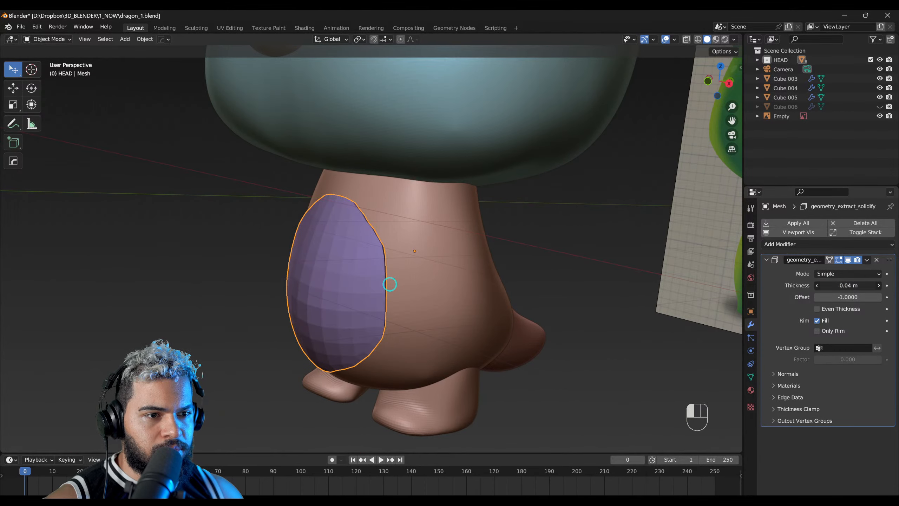
middle_click_drag(390, 284, 476, 282)
key("F2")
key("F3")
middle_click_drag(385, 275, 363, 305)
key("F4")
key("F2")
key("alt+z")
key("alt+z")
key("alt+x")
Step: Move the belly piece about 0.015 m along the global Y axis into the body
key("alt+x")
key("alt+x")
Step: Make the hidden arms visible again
left_click(448, 241)
mouse_move(449, 241)
middle_mouse_down()
mouse_move(321, 281)
mouse_move(385, 245)
mouse_move(525, 256)
mouse_move(409, 253)
mouse_move(310, 277)
mouse_move(451, 254)
middle_mouse_up()
left_click(880, 106)
key("alt+x")
left_click(409, 253)
key("g")
key("y")
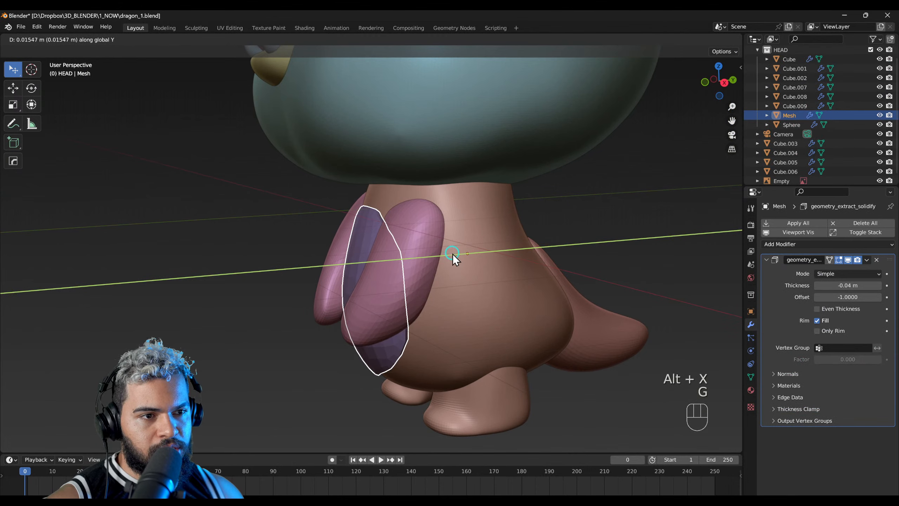
left_click(453, 252)
left_click(451, 254)
middle_click_drag(363, 261, 351, 235)
left_click(387, 274)
key("s")
right_click(437, 254)
middle_click_drag(437, 254, 404, 281)
key("s")
right_click(481, 262)
middle_click_drag(481, 261, 369, 229)
Step: Select the arms and save the dragon_1.blend file
middle_click_drag(401, 280, 524, 253)
left_click(486, 235)
scroll(421, 252, "down", 3)
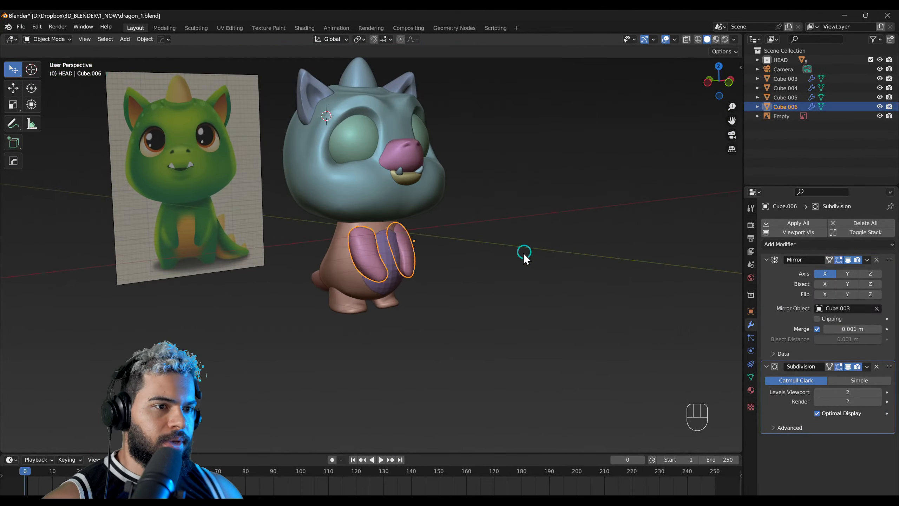
key("ctrl+s")
left_click(442, 216)
middle_click_drag(443, 216, 413, 279, "shift")
scroll(413, 280, "up", 2)
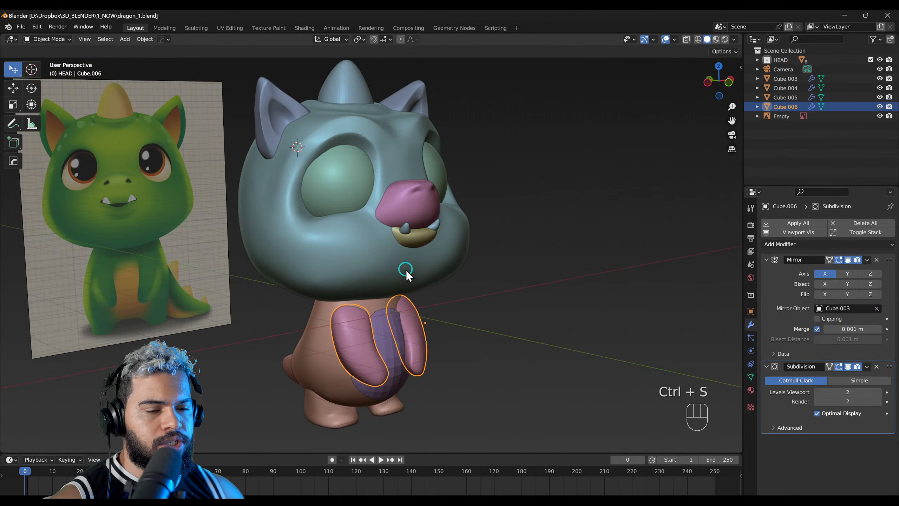
Step: Select the dragon's body in the front view and switch it to Sculpt Mode
key("F5")
left_click(384, 271)
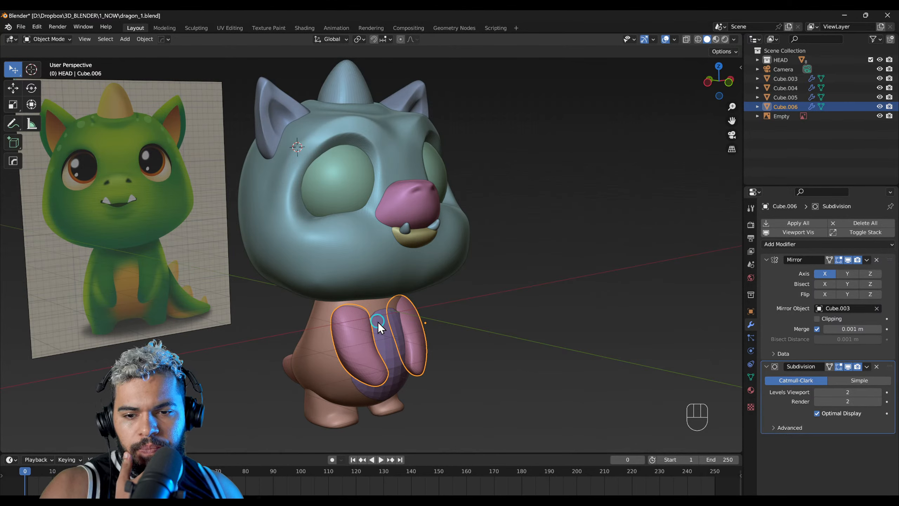
middle_click_drag(380, 324, 355, 318)
right_click_drag(384, 301, 390, 270, "alt")
left_click(379, 278)
scroll(384, 311, "up", 3)
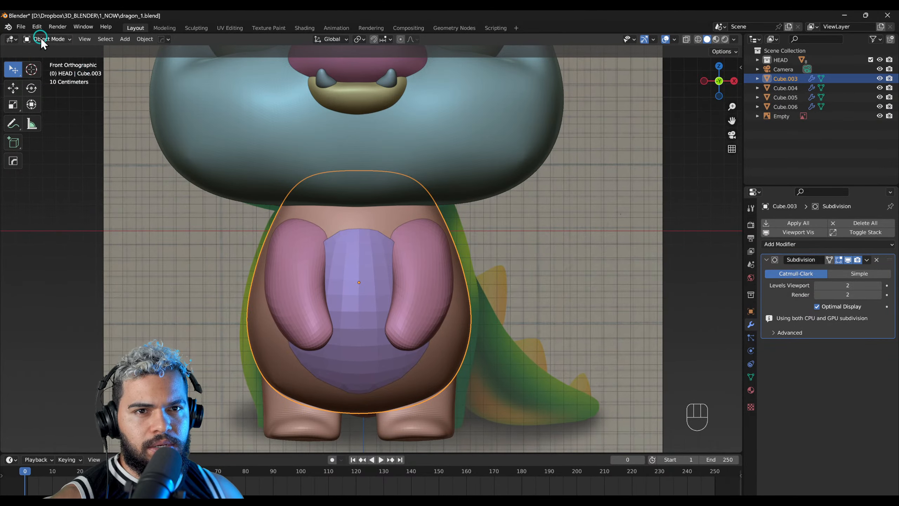
left_click(41, 38)
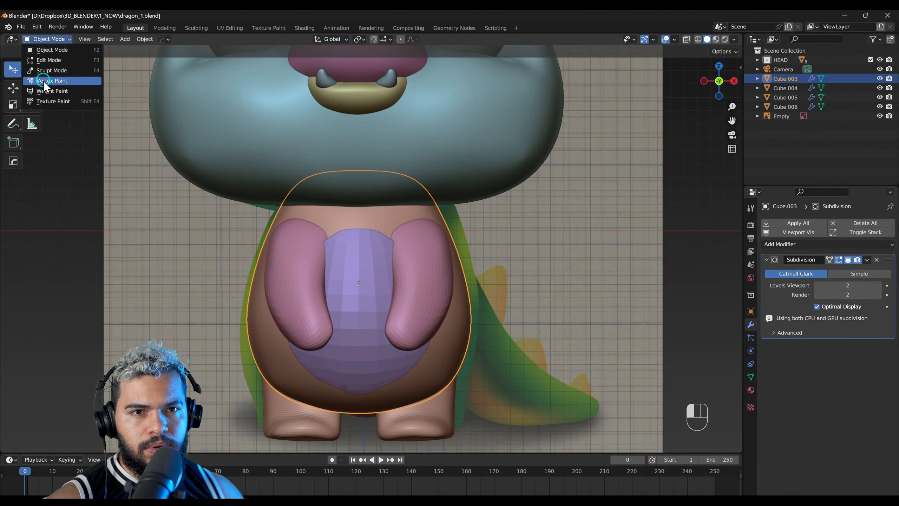
left_click(65, 79)
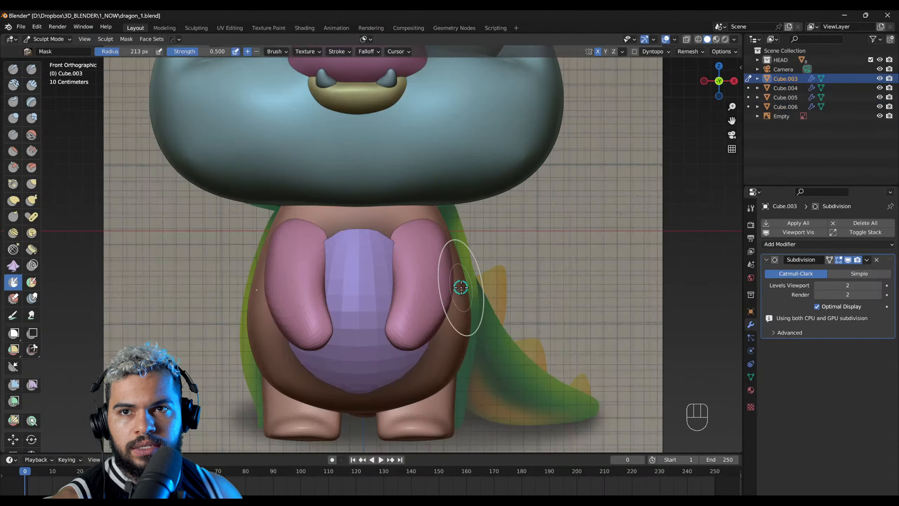
Step: Widen the lower sides of the body slightly with the Grab brush at a 479 px radius
middle_click_drag(461, 289, 463, 264, "shift")
key("f")
left_click(471, 286)
key("ctrl+z")
key("f")
left_click(478, 303)
key("g")
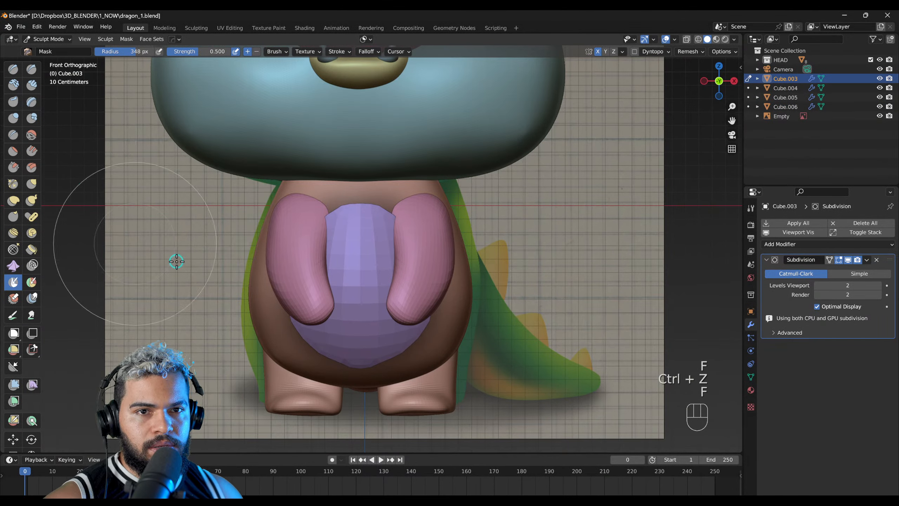
key("f")
left_click(487, 321)
mouse_move(487, 322)
left_mouse_down()
mouse_move(406, 337)
mouse_move(487, 331)
mouse_move(473, 331)
left_mouse_up()
key("ctrl+z")
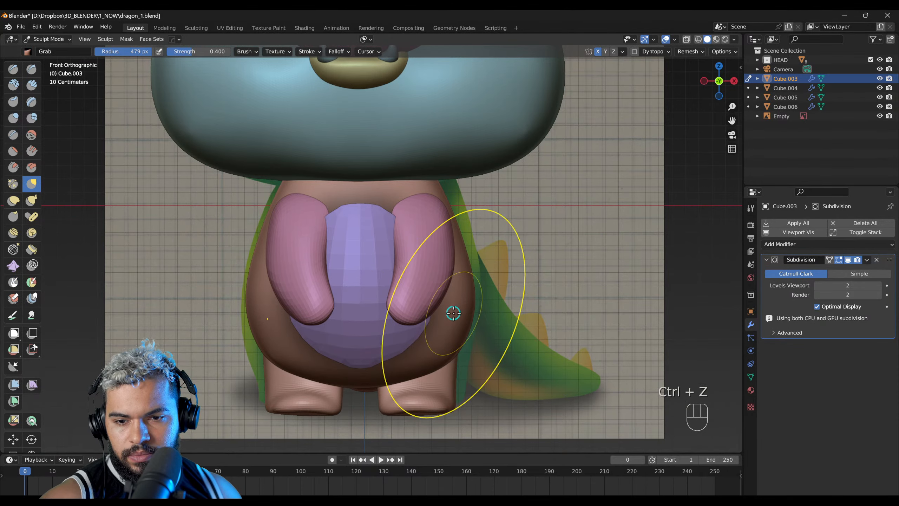
Step: Return to Object Mode and add a level 2 subdivision surface to the belly plate
scroll(446, 304, "down", 2)
key("F2")
left_click(412, 260)
left_click(372, 263)
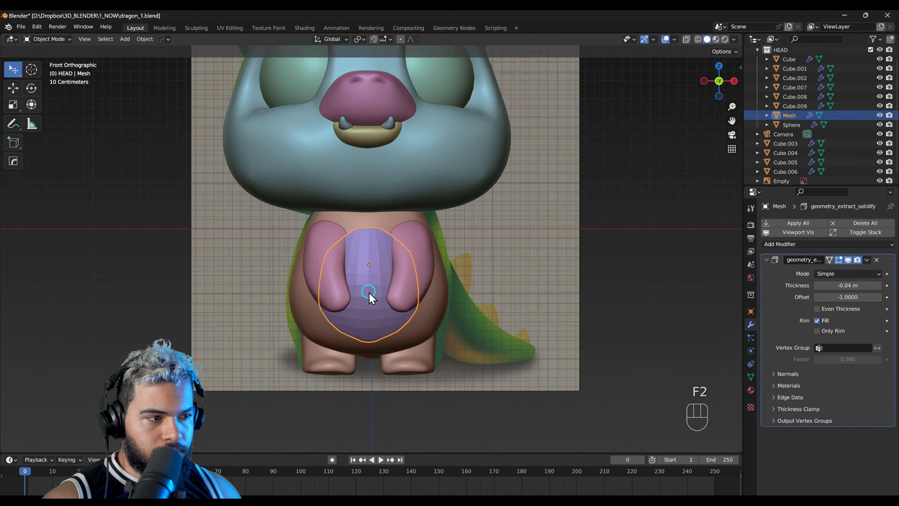
scroll(369, 292, "up", 1)
key("ctrl+2")
key("ctrl+z")
scroll(349, 284, "up", 2)
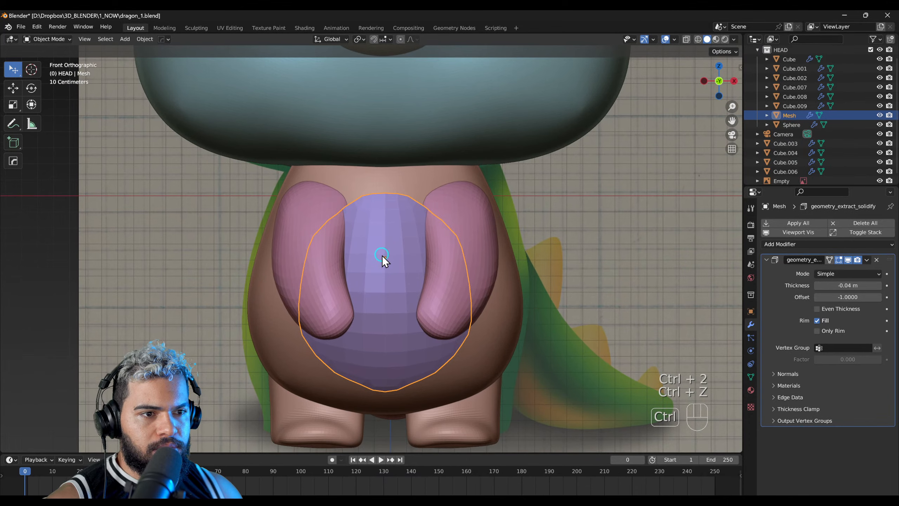
key("ctrl+2")
middle_click_drag(407, 267, 325, 262)
right_click_drag(325, 261, 281, 267)
Step: Select the arms and apply their Subdivision modifier, keeping the Mirror modifier
left_click(420, 255)
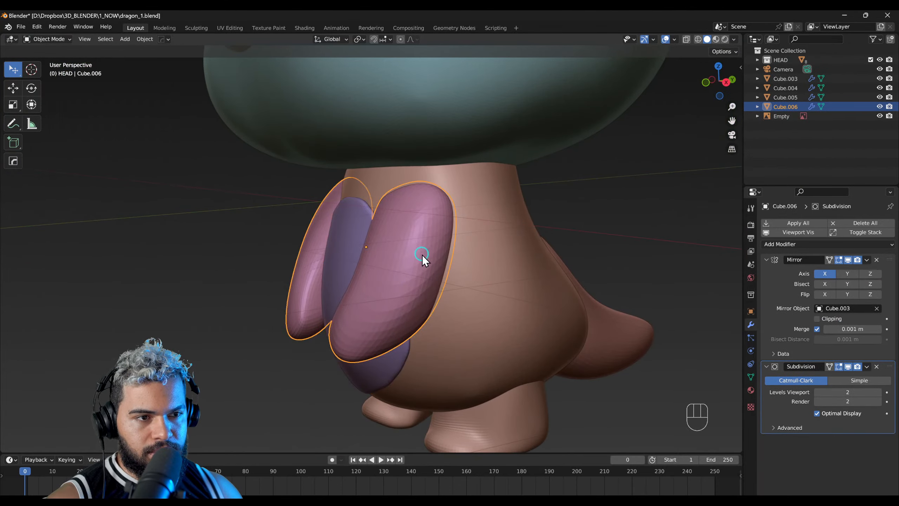
right_click_drag(420, 256, 458, 241)
key("F3")
key("F4")
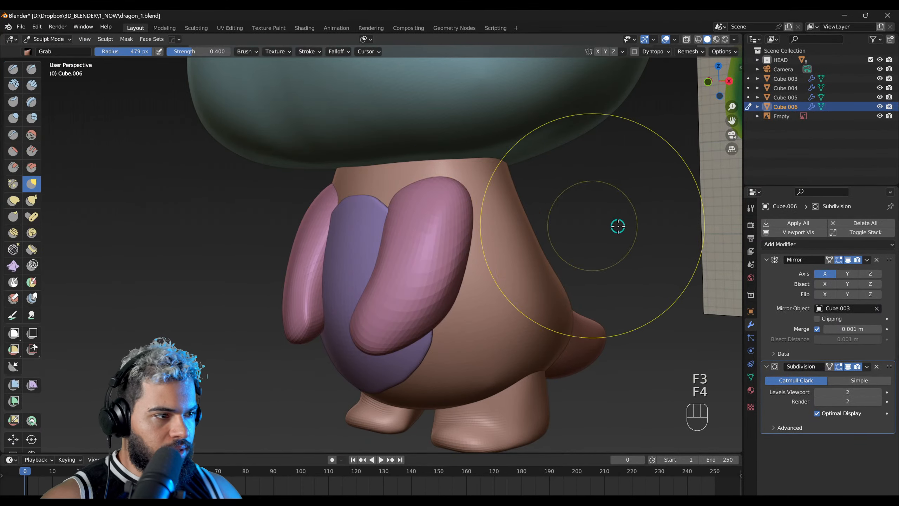
key("F2")
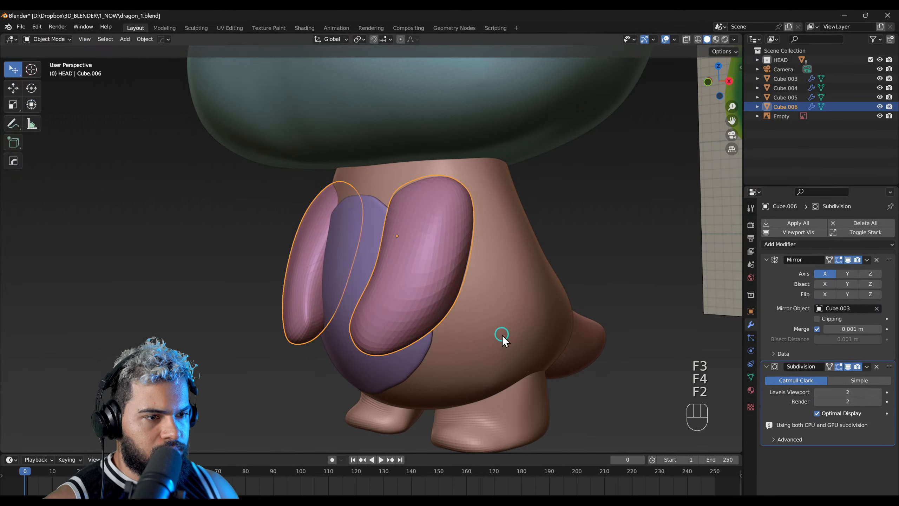
key("ctrl+a")
middle_click_drag(396, 309, 404, 328)
middle_click_drag(293, 310, 312, 359)
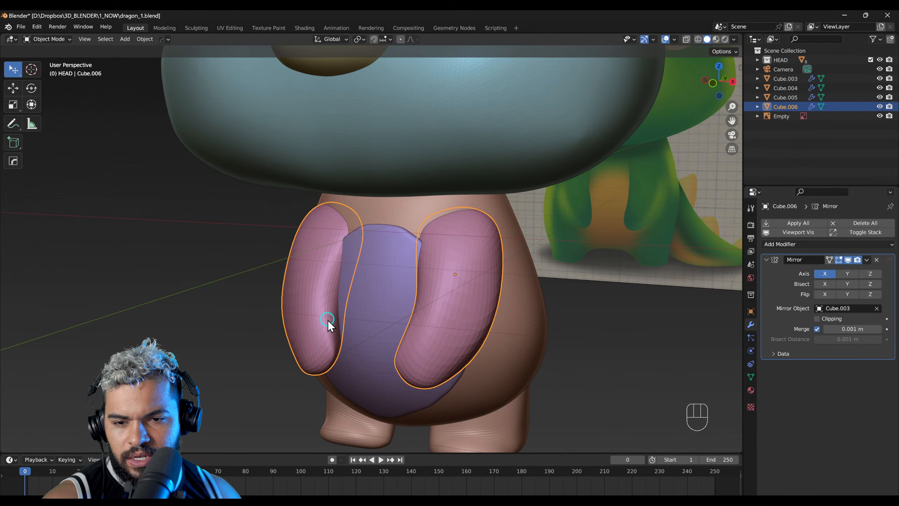
Step: Inspect the arms' mesh in Edit Mode and switch them to Sculpt Mode
mouse_move(327, 321)
middle_mouse_down()
mouse_move(326, 296)
mouse_move(339, 302)
mouse_move(346, 338)
middle_mouse_up()
key("F3")
middle_click_drag(413, 307, 357, 318)
key("F2")
middle_click_drag(422, 320, 402, 306)
key("F3")
key("F4")
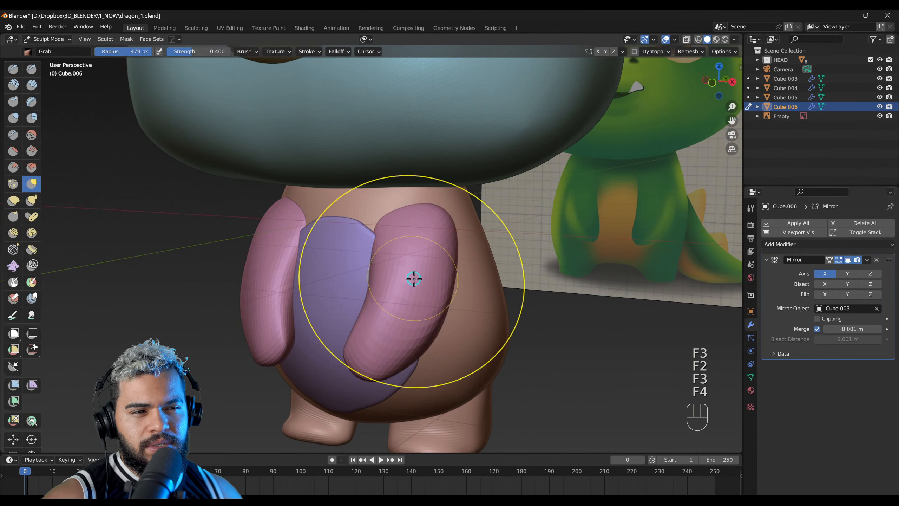
Step: Reshape the arms around the belly plate with the Grab brush, adjusting the brush radius between strokes
key("f")
left_click(399, 282)
mouse_move(405, 222)
middle_mouse_down()
mouse_move(462, 252)
mouse_move(377, 286)
mouse_move(327, 279)
mouse_move(297, 296)
middle_mouse_up()
left_click_drag(378, 239, 386, 287)
key("f")
left_click(373, 289)
key("f")
mouse_move(356, 303)
middle_mouse_down()
mouse_move(337, 305)
mouse_move(445, 281)
mouse_move(404, 269)
mouse_move(444, 269)
mouse_move(387, 302)
mouse_move(441, 307)
mouse_move(492, 297)
mouse_move(388, 305)
mouse_move(365, 294)
mouse_move(373, 269)
middle_mouse_up()
left_click(340, 306)
key("s")
key("F2")
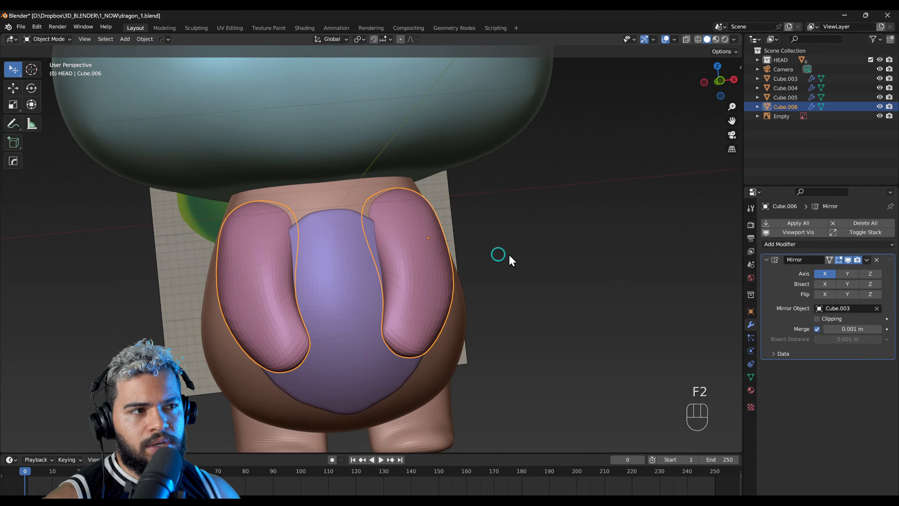
left_click(792, 248)
key("g")
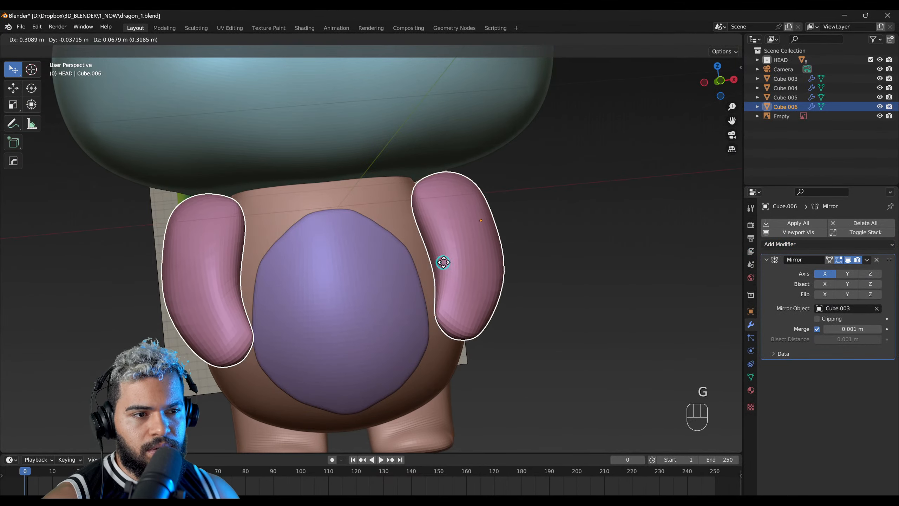
key("g")
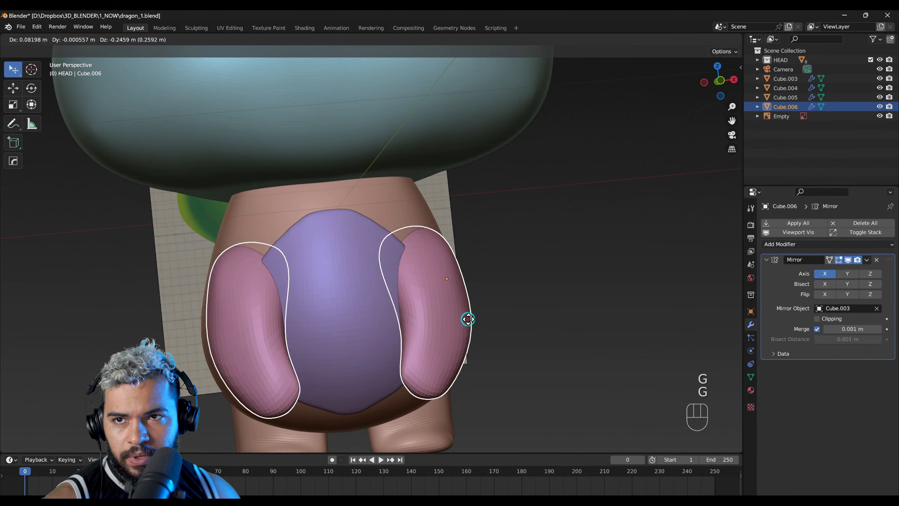
right_click(469, 314)
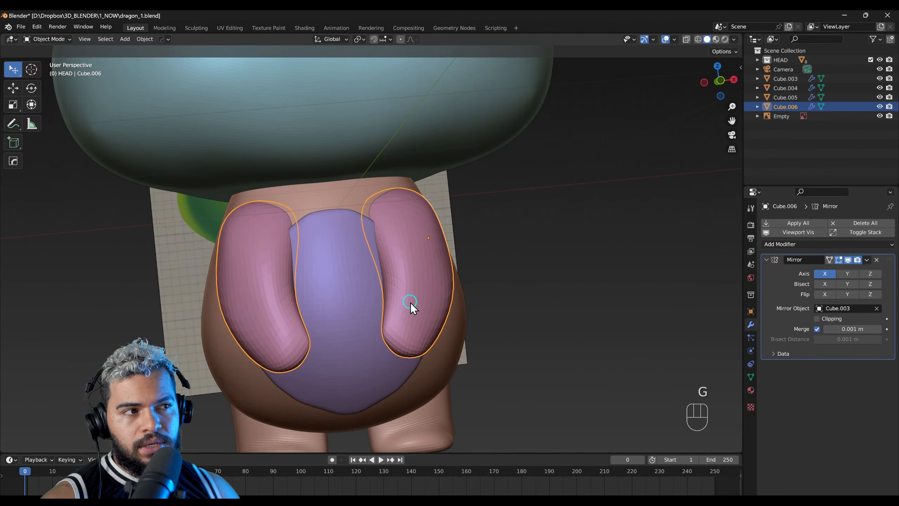
Step: Flatten the front of the arms in Sculpt Mode with the Scrape/Peaks brush at a 341 px radius
key("F3")
key("F4")
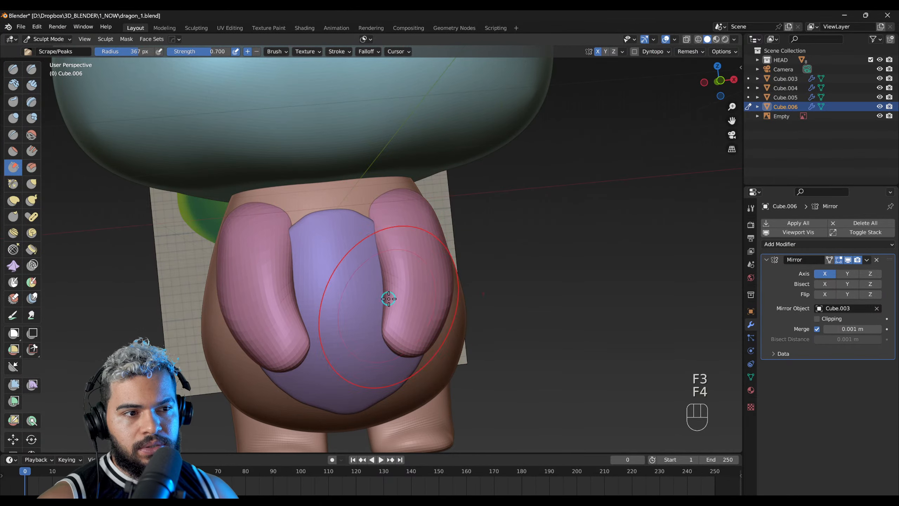
key("f")
left_click(400, 255)
left_click_drag(399, 255, 411, 276)
key("ctrl+z")
middle_click_drag(409, 266, 394, 321)
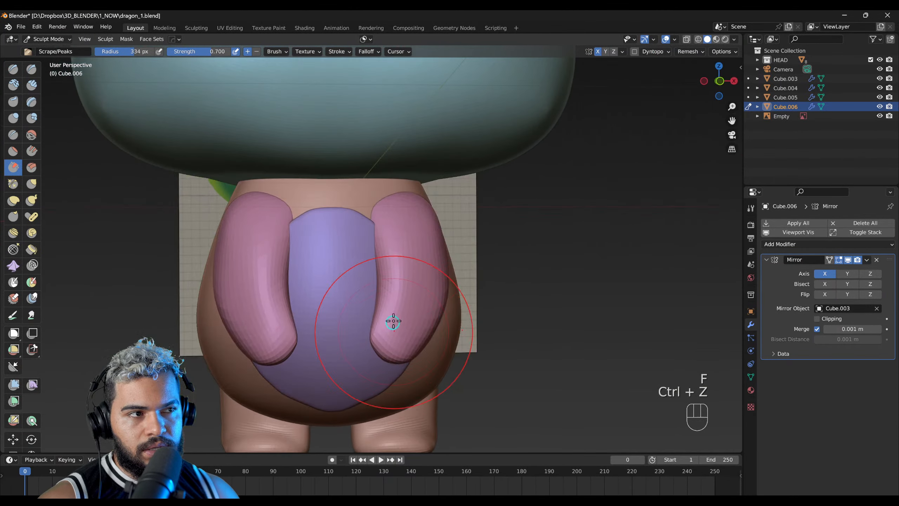
mouse_move(401, 247)
left_mouse_down()
mouse_move(391, 315)
mouse_move(399, 281)
left_mouse_up()
key("ctrl+z")
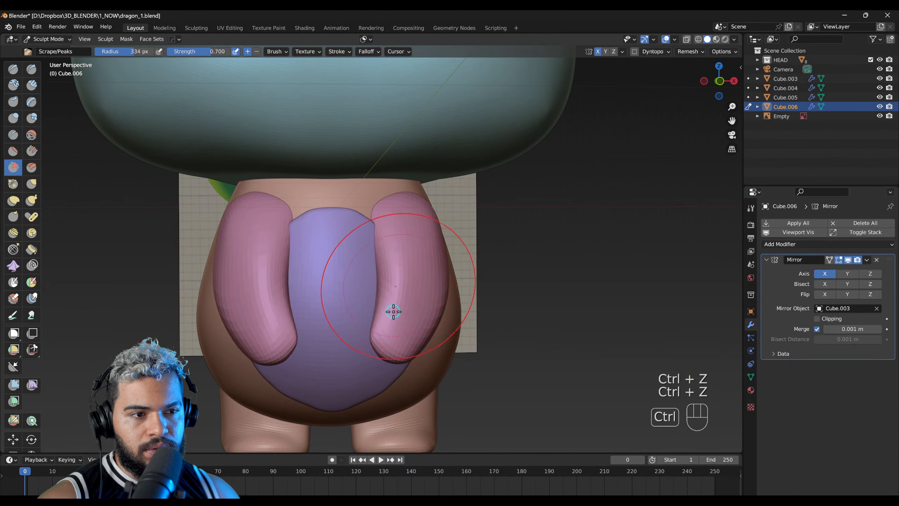
key("f")
left_click(398, 321)
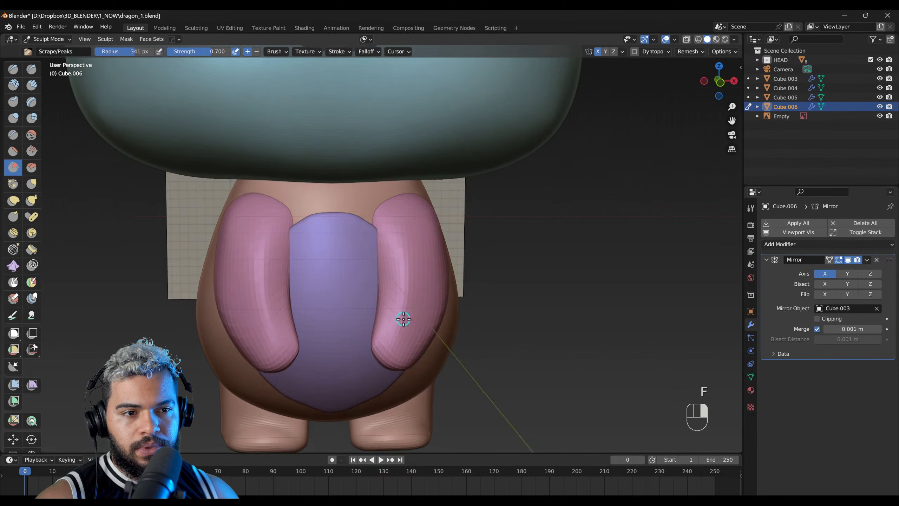
middle_click_drag(403, 315, 389, 261)
mouse_move(390, 292)
middle_mouse_down()
mouse_move(321, 281)
mouse_move(381, 245)
mouse_move(373, 298)
middle_mouse_up()
mouse_move(363, 254)
middle_mouse_down()
mouse_move(406, 281)
mouse_move(434, 275)
mouse_move(393, 249)
mouse_move(401, 281)
mouse_move(368, 255)
mouse_move(384, 256)
middle_mouse_up()
Step: Try a level 1 Multires modifier with Inflate/Deflate strokes on the hand end, and remove the modifier
key("ctrl+1")
key("f")
left_click(401, 261)
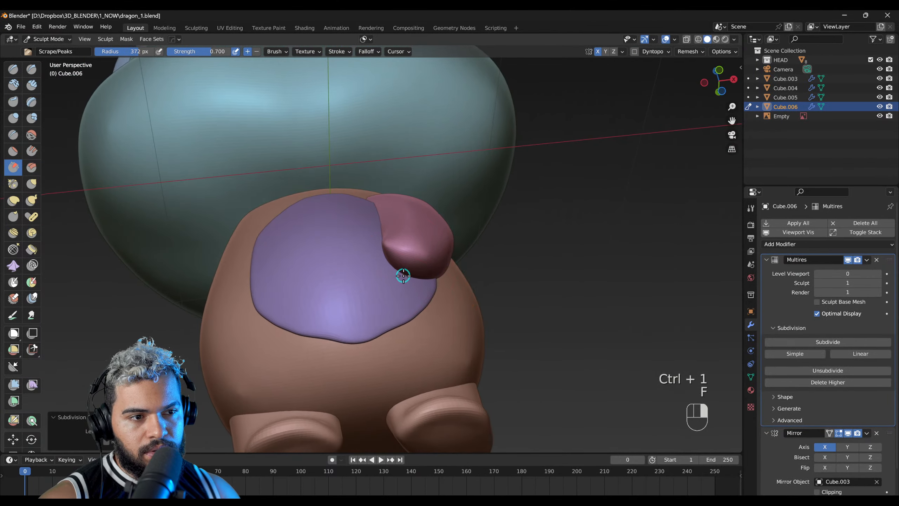
key("shift+2")
key("shift+1")
key("shift+f")
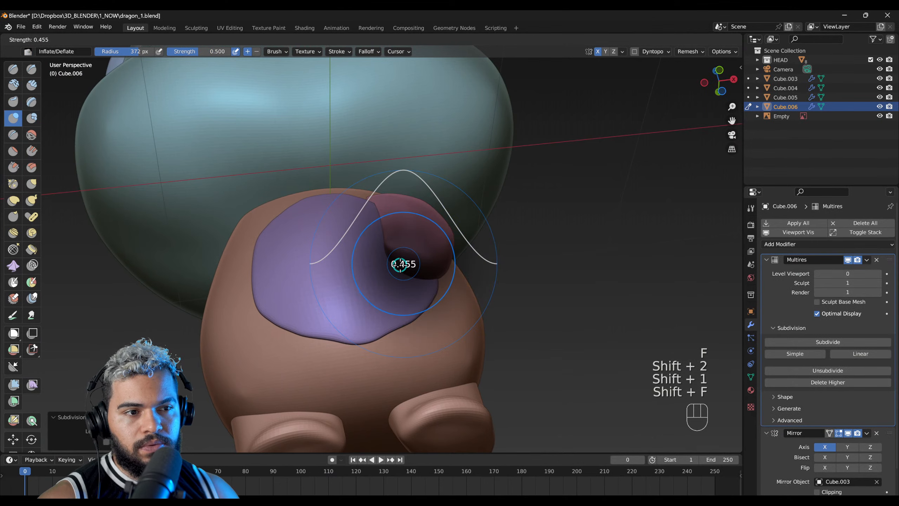
middle_click_drag(407, 266, 404, 273)
key("ctrl+z")
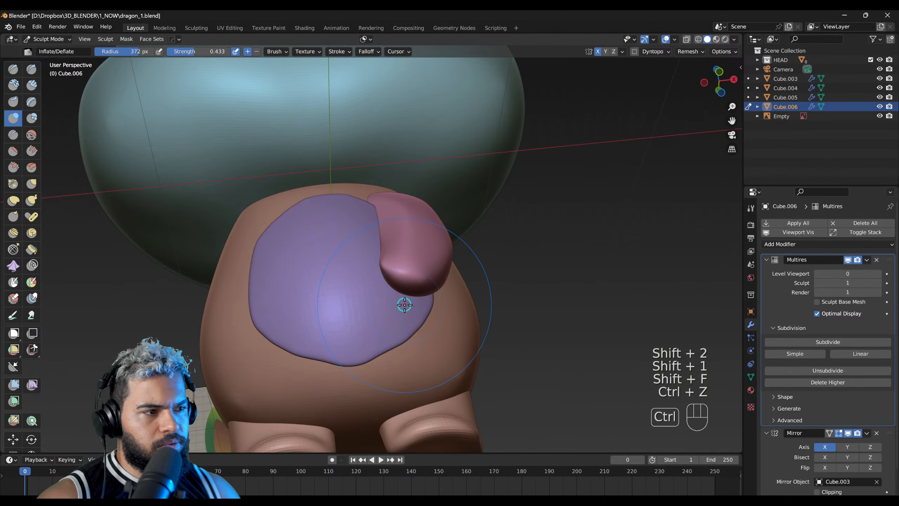
middle_click_drag(404, 305, 406, 320)
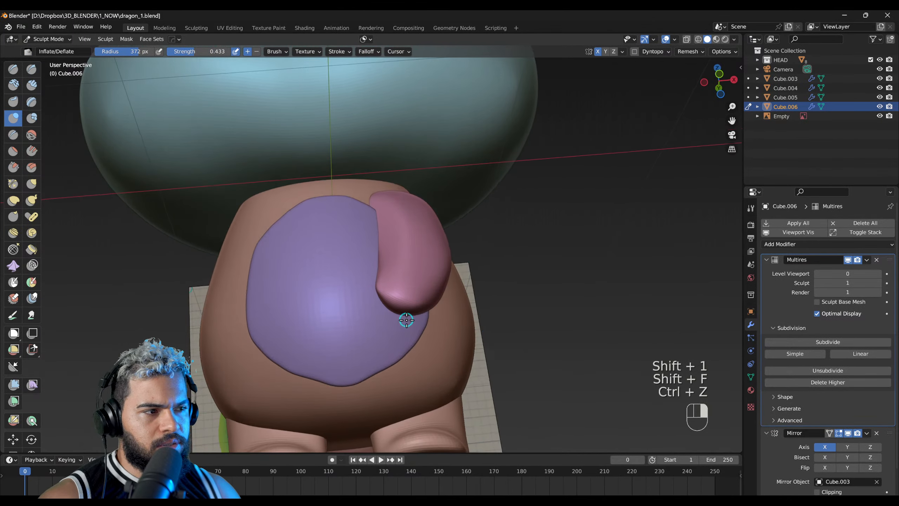
left_click(877, 259)
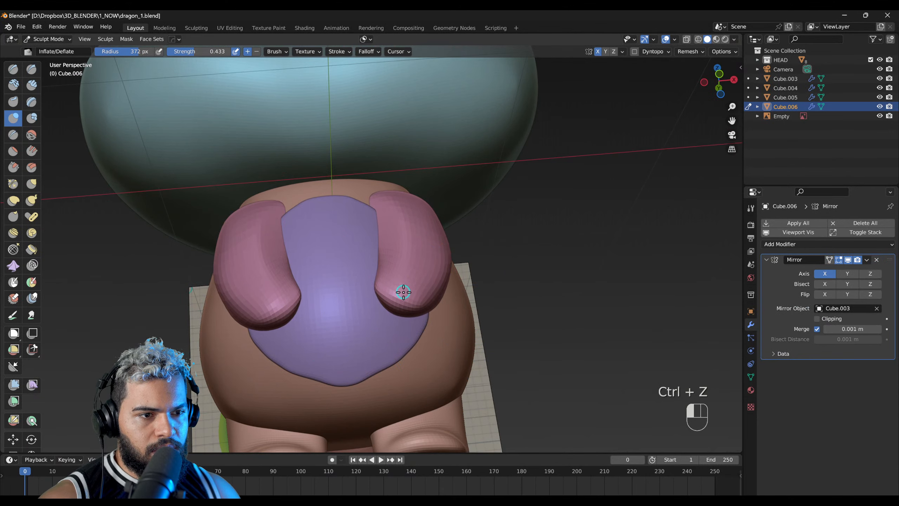
Step: Try to reshape the arms with the Grab brush and undo the strokes
mouse_move(392, 289)
middle_mouse_down()
mouse_move(409, 257)
mouse_move(434, 284)
middle_mouse_up()
key("g")
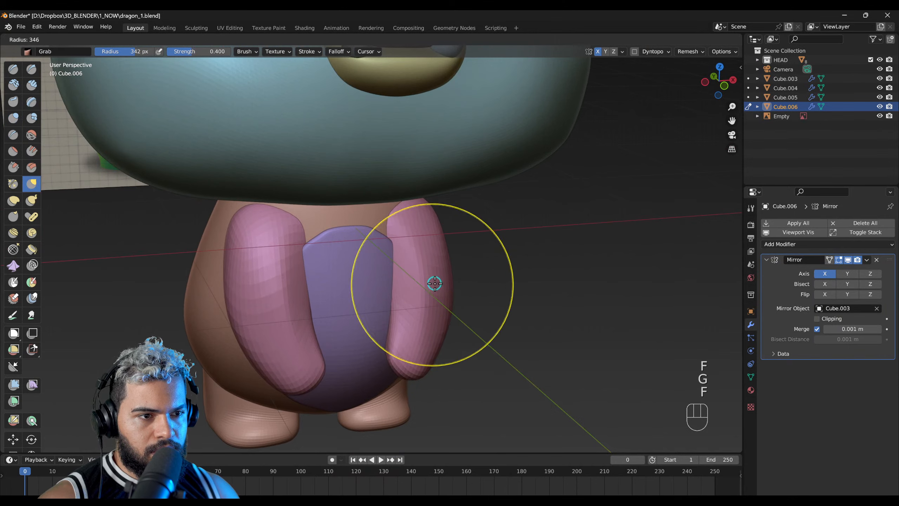
key("ctrl+z")
key("ctrl+z")
middle_click_drag(444, 261, 364, 242)
key("ctrl+z")
Step: Thicken the arms with the Inflate/Deflate brush at a 411 px radius and 0.433 strength
key("shift+1")
key("f")
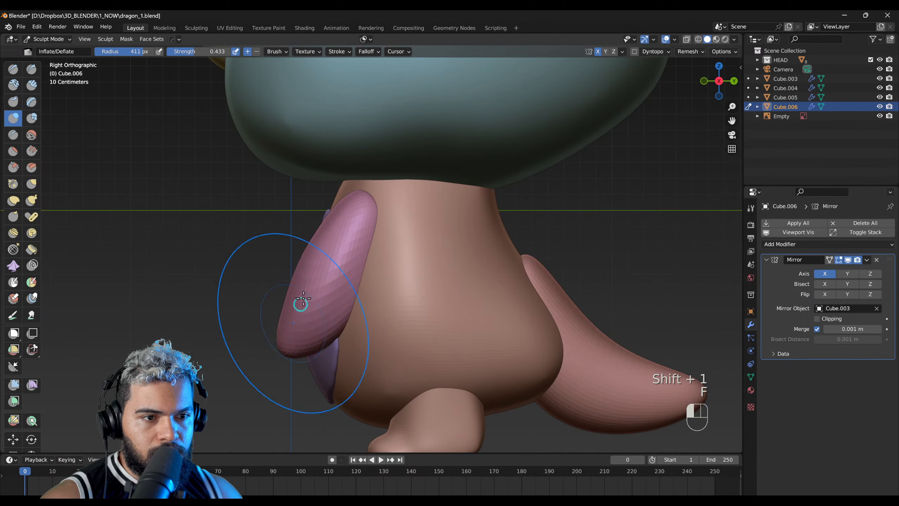
middle_click_drag(334, 240, 328, 323)
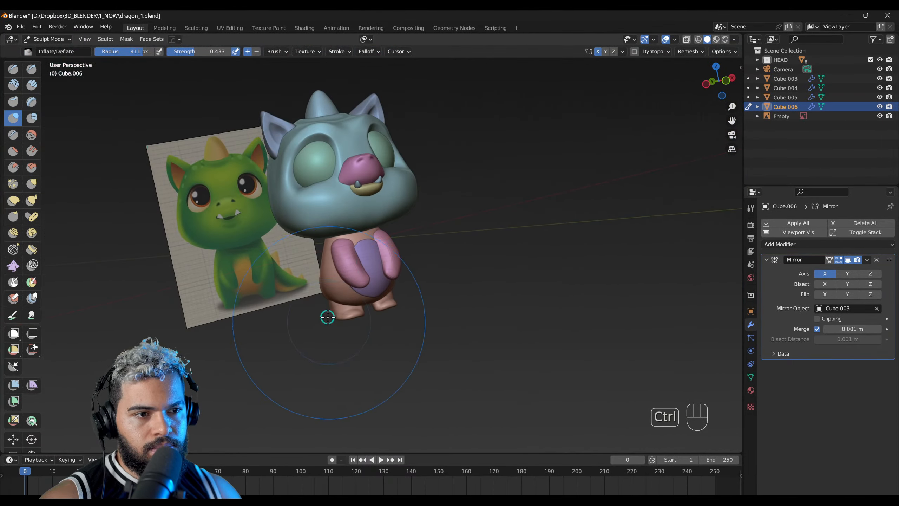
key("f")
left_click(369, 253)
mouse_move(369, 252)
middle_mouse_down()
mouse_move(341, 250)
mouse_move(327, 285)
middle_mouse_up()
Step: Refine the arm shape with the Grab brush at a 210 px radius
key("g")
key("f")
left_click(373, 254)
key("f")
left_click(347, 249)
middle_click_drag(397, 227, 329, 290)
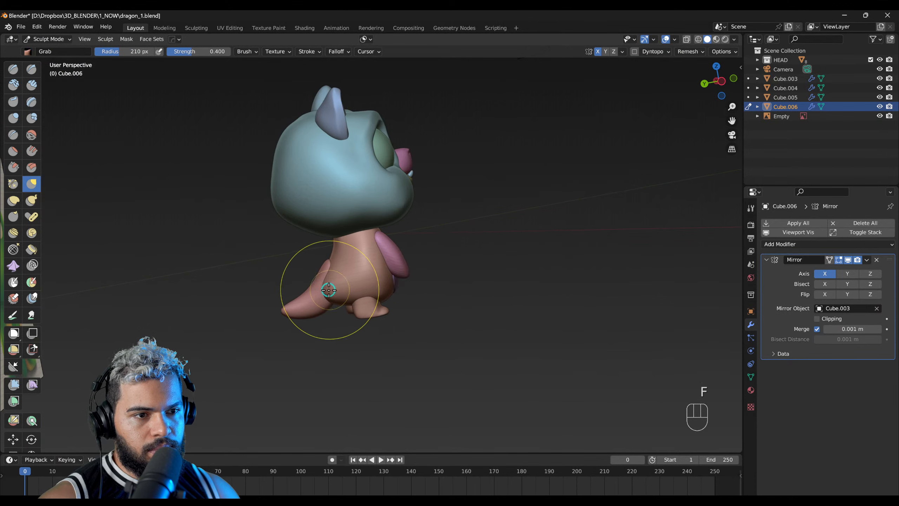
Step: Select the tail in Object Mode and move it closer into the body in the side view
key("F2")
left_click(321, 306)
middle_click_drag(338, 299, 370, 280, "ctrl")
key("g")
left_click(378, 294)
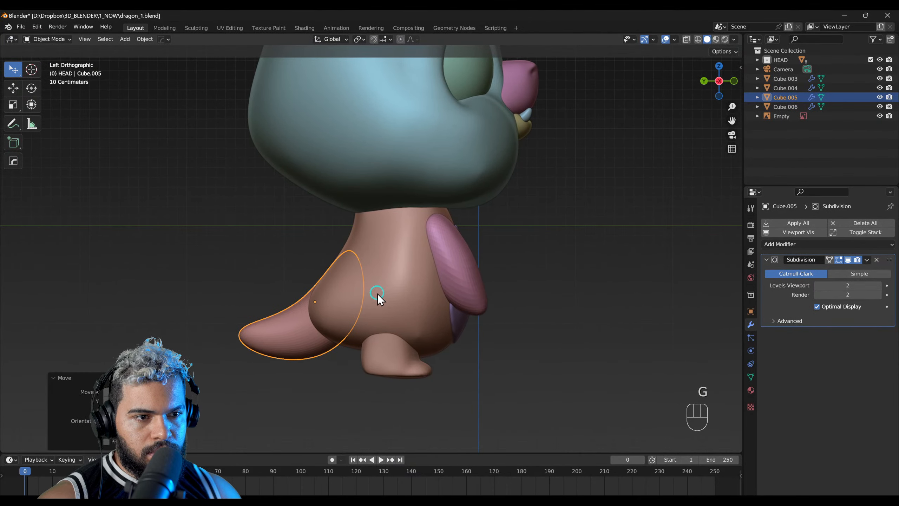
Step: Push the rear of the body forward at the tail base in Sculpt Mode with the Grab brush at 342 px radius
left_click(378, 299)
key("F5")
left_click(376, 305)
key("F4")
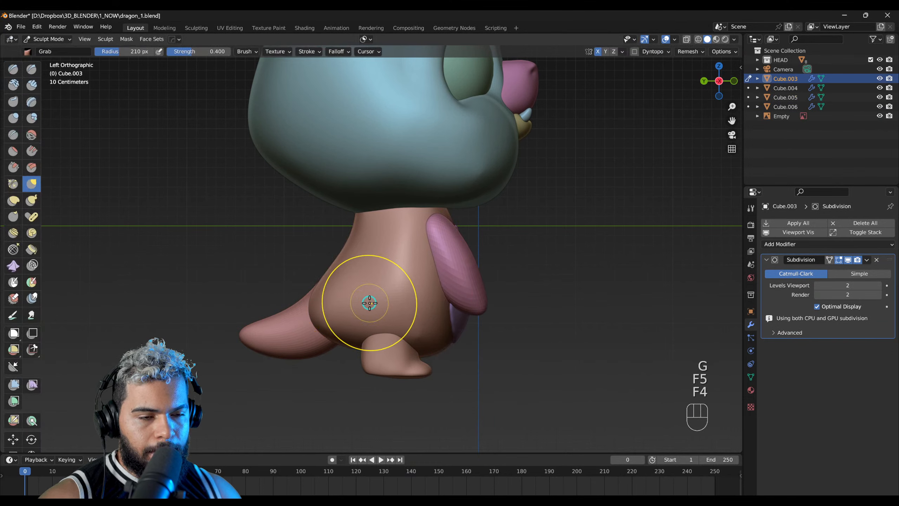
key("f")
key("g")
key("f")
left_click(378, 304)
left_click_drag(323, 306, 342, 316)
key("ctrl+z")
key("f")
left_click(357, 320)
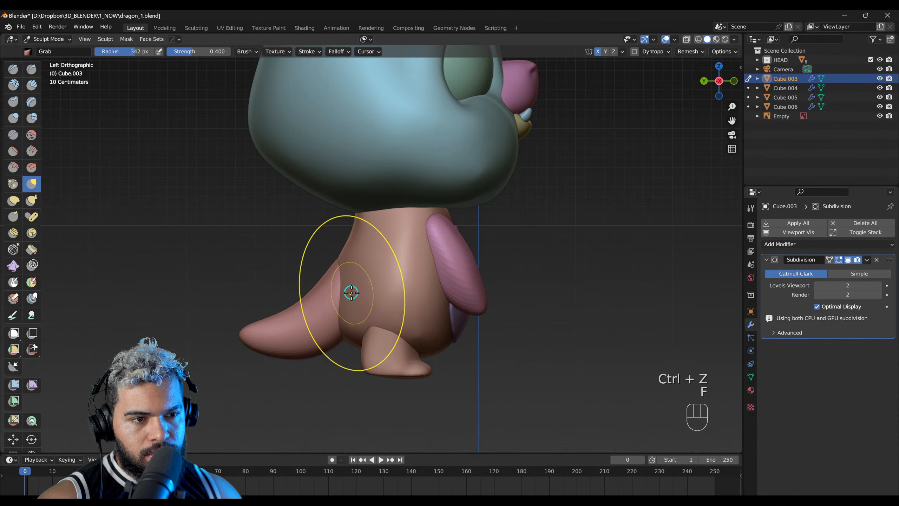
Step: Refine the body's rear around the tail joint with the Grab brush at a 294 px radius
mouse_move(353, 304)
right_mouse_down()
mouse_move(415, 337)
mouse_move(447, 262)
mouse_move(438, 280)
right_mouse_up()
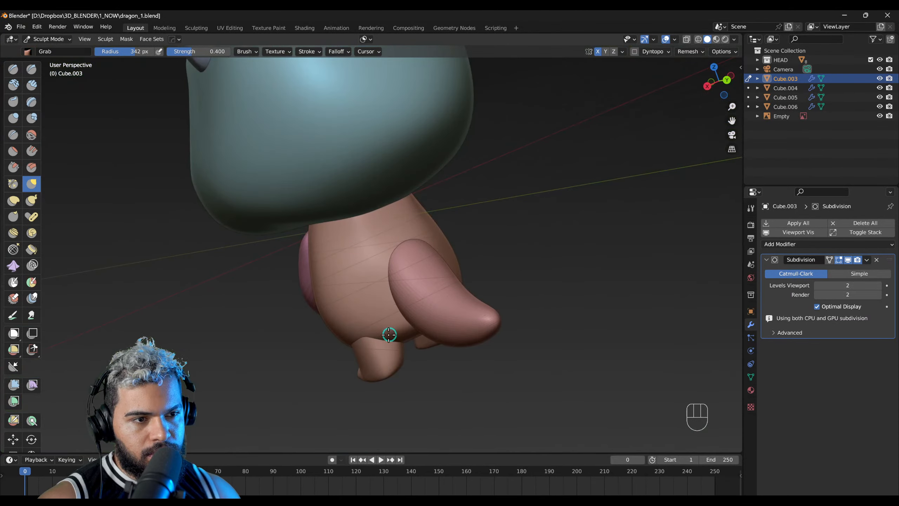
right_click_drag(389, 334, 448, 301)
key("f")
left_click(440, 301)
mouse_move(439, 303)
left_mouse_down("shift")
mouse_move(430, 312)
mouse_move(432, 297)
left_mouse_up("shift")
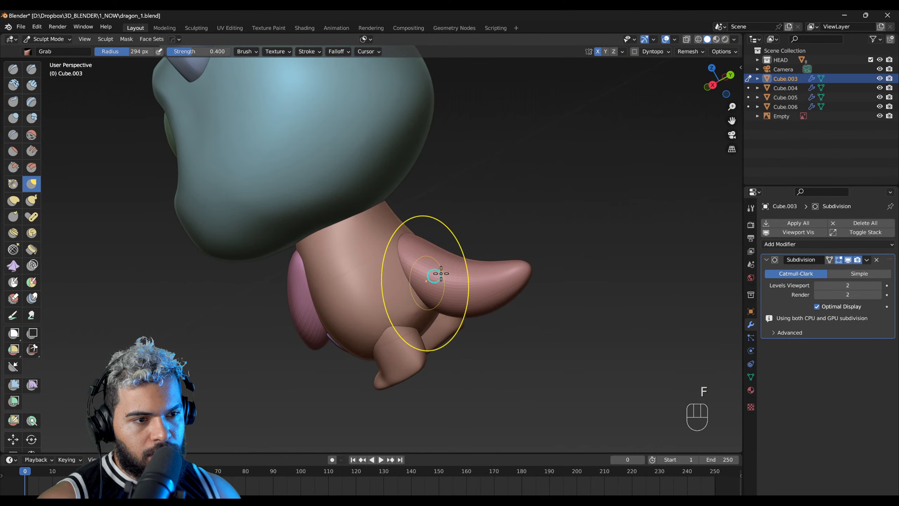
Step: Shape the body's lower back between the tail and the legs with the Grab brush
right_click_drag(440, 275, 319, 388)
mouse_move(421, 294)
right_mouse_down()
mouse_move(403, 261)
mouse_move(361, 284)
mouse_move(385, 295)
mouse_move(403, 271)
right_mouse_up()
left_click_drag(386, 329, 389, 341, "shift")
mouse_move(379, 337)
right_mouse_down()
mouse_move(340, 351)
mouse_move(425, 376)
mouse_move(405, 321)
right_mouse_up()
Step: Switch sculpting to the legs and adjust their shape from behind with the Grab brush at a 230 px radius
key("alt+q")
key("f")
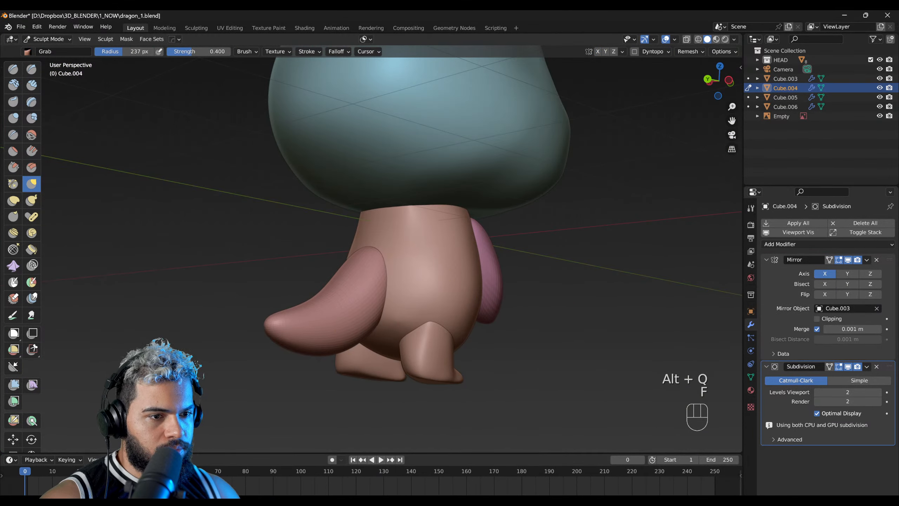
key("f")
mouse_move(406, 366)
right_mouse_down("shift")
mouse_move(407, 308)
mouse_move(447, 320)
mouse_move(426, 319)
right_mouse_up("shift")
left_click(465, 328)
key("alt+q")
key("f")
left_click(422, 312)
key("f")
left_click(421, 318)
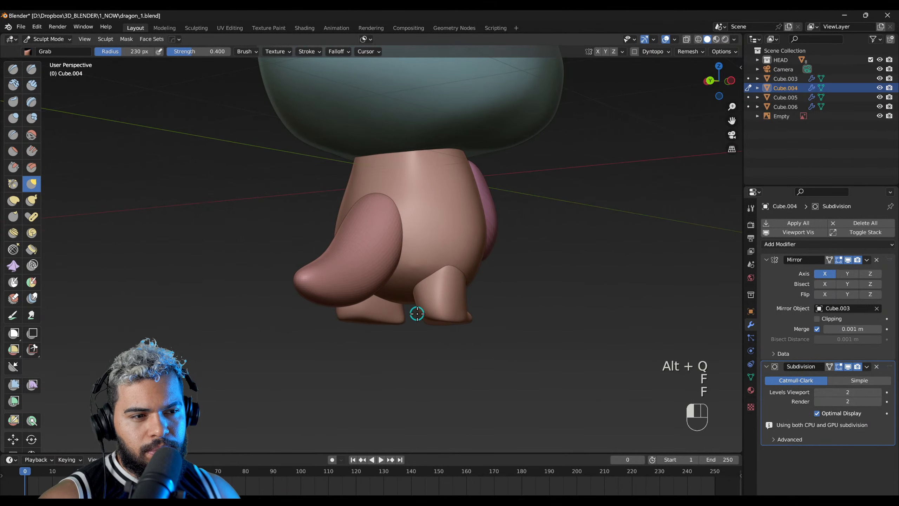
Step: Reshape the rear and underside of the legs with the Grab brush at a 202 px radius
key("alt+q")
mouse_move(375, 312)
middle_mouse_down()
mouse_move(345, 315)
mouse_move(377, 295)
middle_mouse_up()
key("f")
left_click(388, 306)
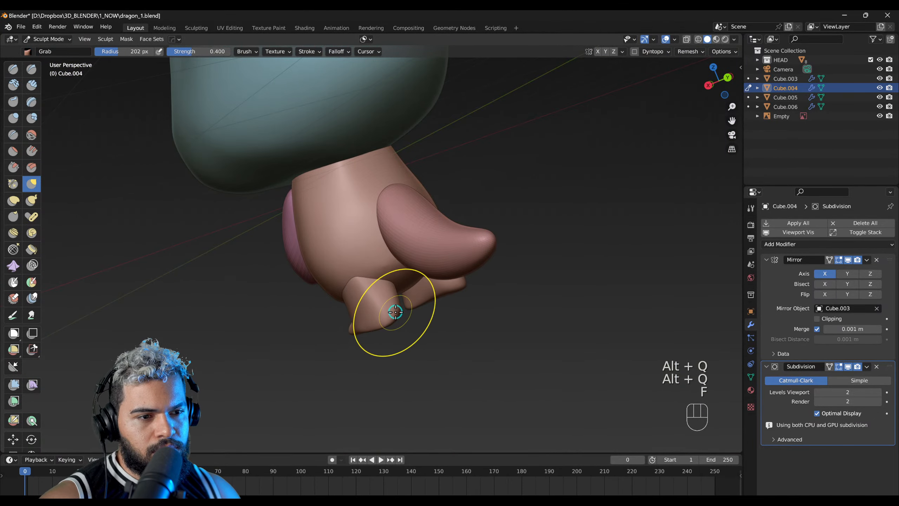
key("ctrl+z")
mouse_move(396, 312)
middle_mouse_down()
mouse_move(428, 267)
mouse_move(388, 376)
mouse_move(370, 302)
middle_mouse_up()
left_click_drag(370, 302, 361, 286)
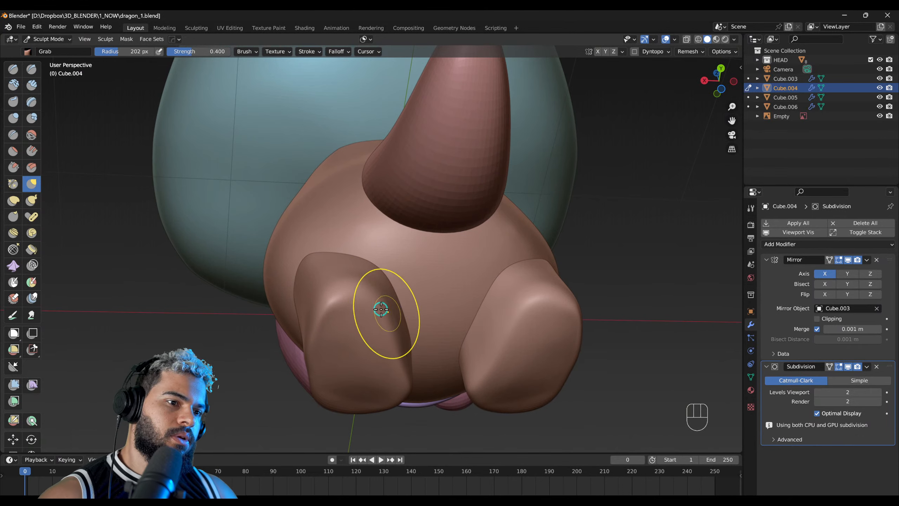
middle_click_drag(375, 300, 425, 243)
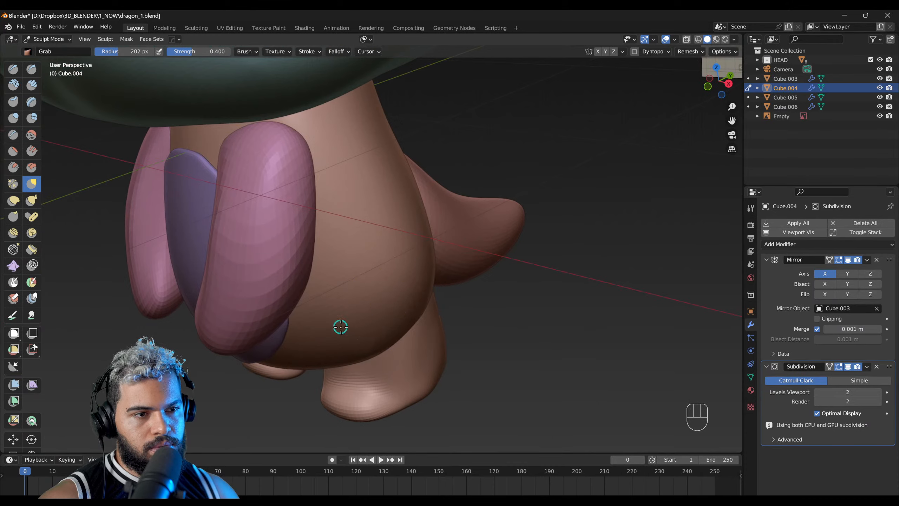
middle_click_drag(368, 323, 427, 231)
Step: Switch sculpting to the tail and refine its base and curve with the Grab brush at a 425 px radius
key("alt+q")
key("f")
left_click(423, 235)
middle_click_drag(371, 321, 371, 307)
key("f")
left_click(372, 357)
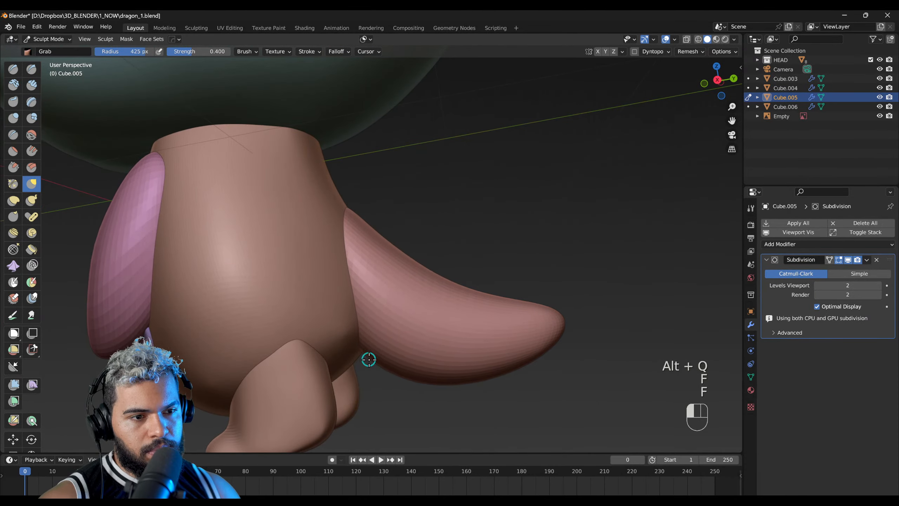
mouse_move(375, 358)
middle_mouse_down()
mouse_move(428, 331)
mouse_move(284, 297)
mouse_move(421, 252)
mouse_move(388, 295)
mouse_move(421, 280)
mouse_move(472, 295)
middle_mouse_up()
key("f")
left_click(467, 283)
Step: Thicken the tail with the Inflate/Deflate brush at a 500 px radius with X symmetry enabled
key("shift+1")
key("f")
left_click(463, 284)
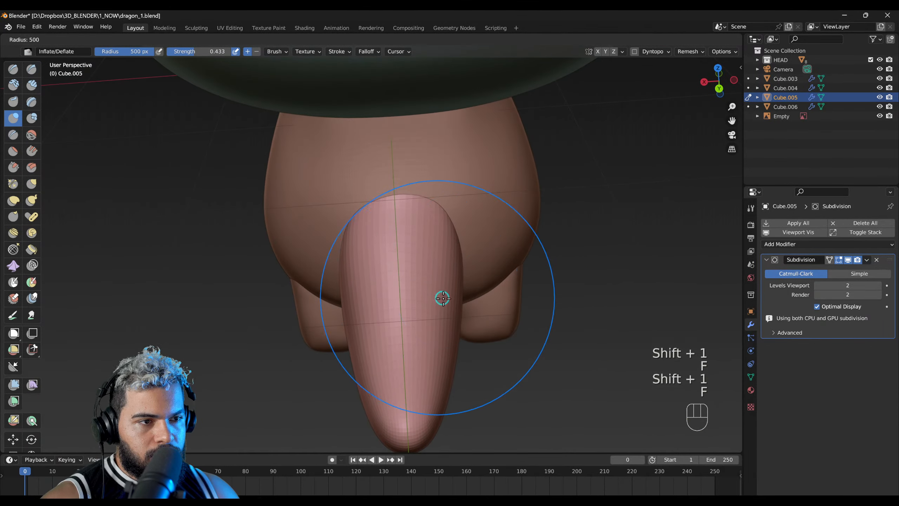
left_click(598, 52)
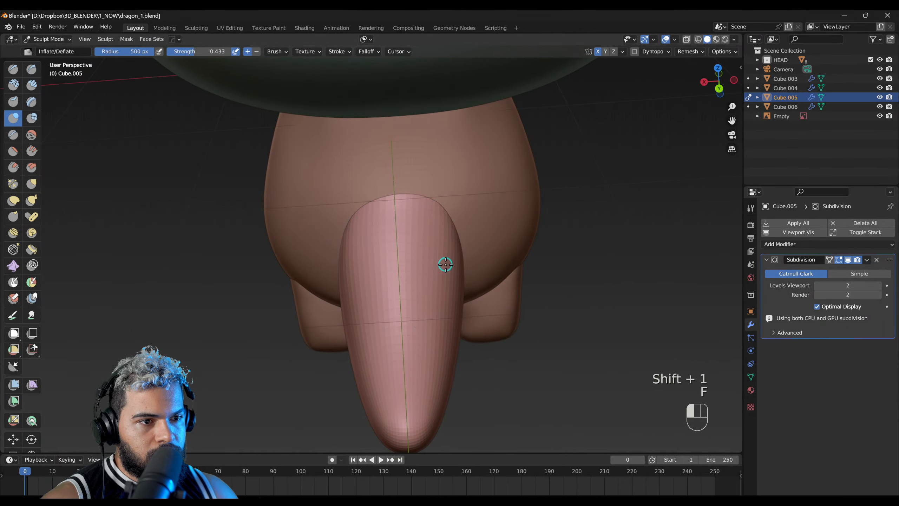
mouse_move(469, 266)
middle_mouse_down()
mouse_move(447, 273)
mouse_move(404, 242)
mouse_move(466, 245)
middle_mouse_up()
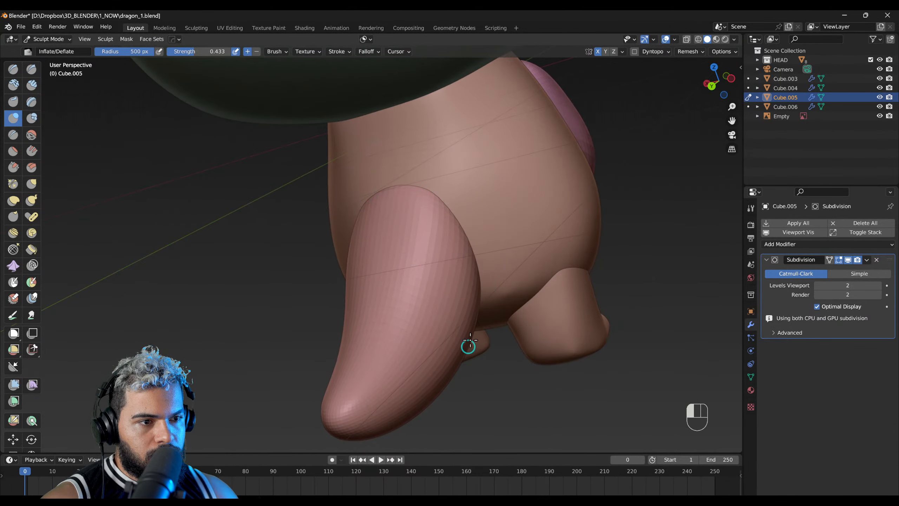
middle_click_drag(464, 319, 417, 321)
Step: Return to Object Mode, select the head and display the character in Material Preview shading
scroll(334, 307, "up", 2)
middle_click_drag(333, 307, 422, 273)
key("F2")
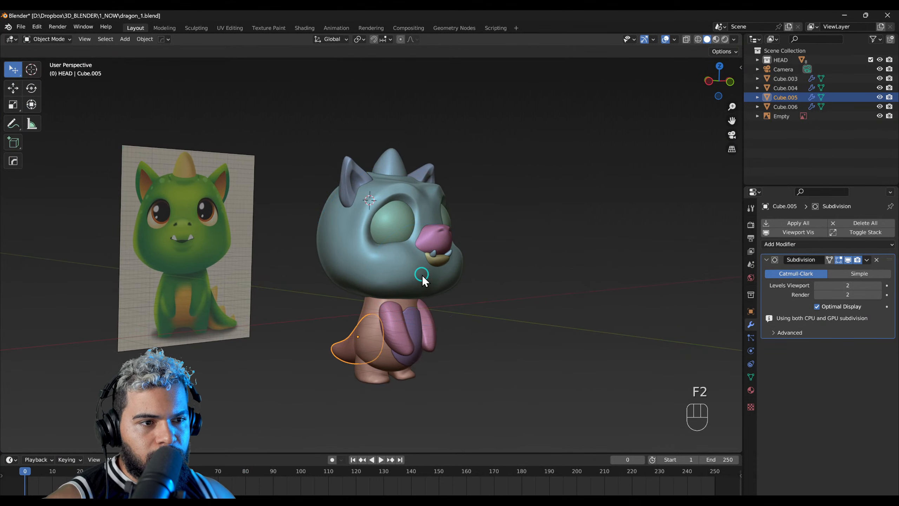
left_click(390, 281)
scroll(402, 276, "up", 2)
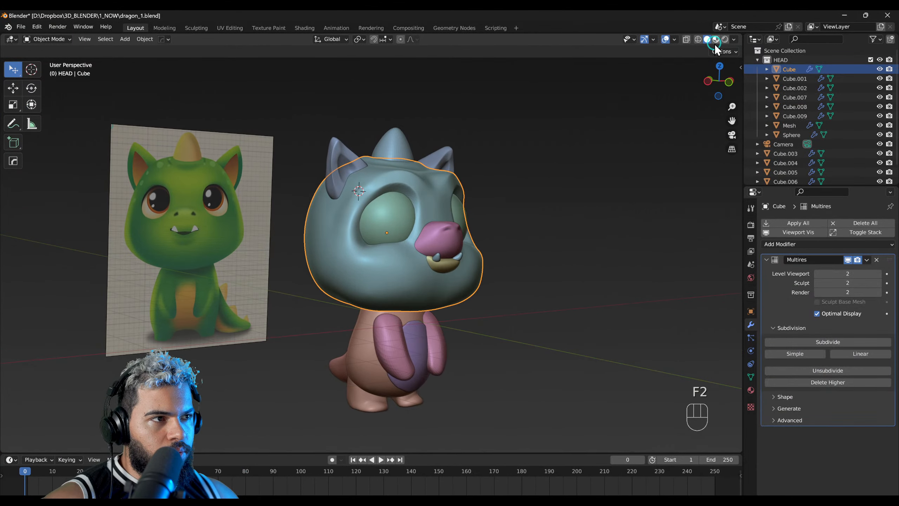
left_click(716, 39)
mouse_move(412, 248)
middle_mouse_down()
mouse_move(369, 255)
mouse_move(414, 264)
mouse_move(393, 261)
middle_mouse_up()
scroll(395, 270, "up", 2)
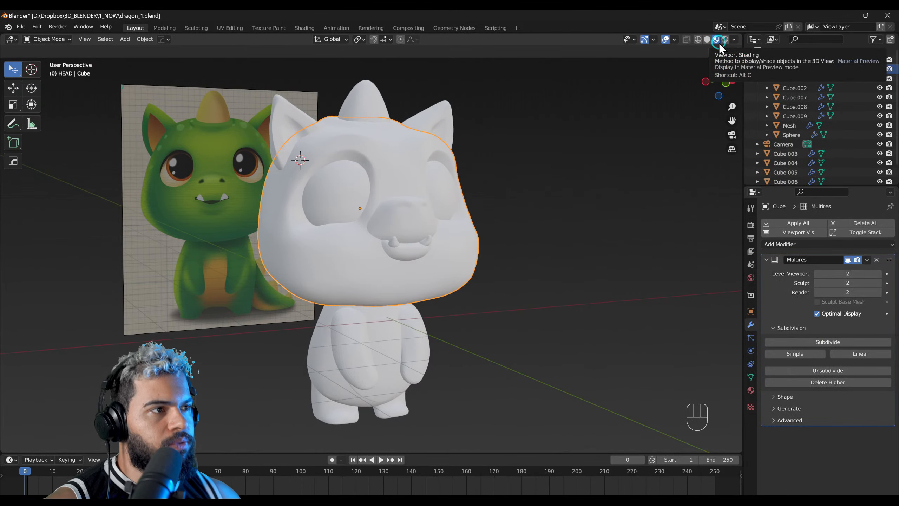
Step: Open the material settings of the head
left_click(753, 392)
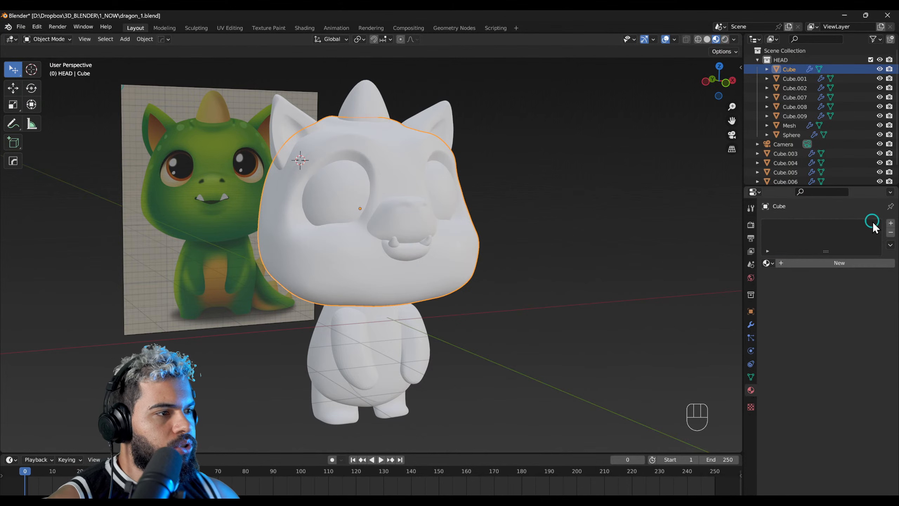
middle_click_drag(393, 255, 371, 293)
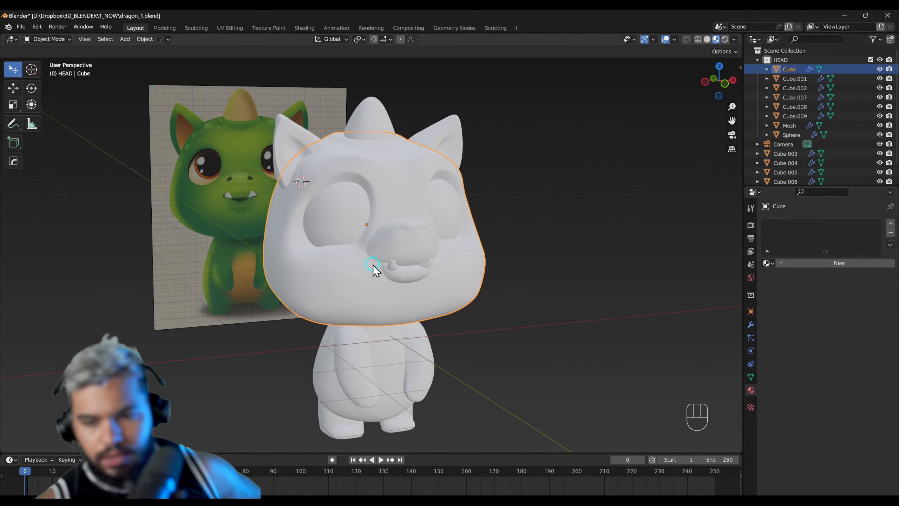
right_click_drag(373, 265, 419, 286)
scroll(363, 309, "up", 1)
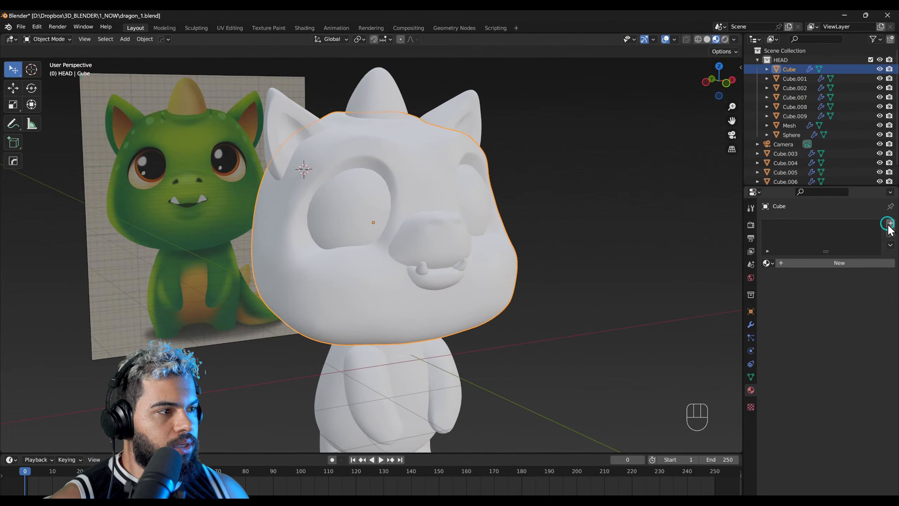
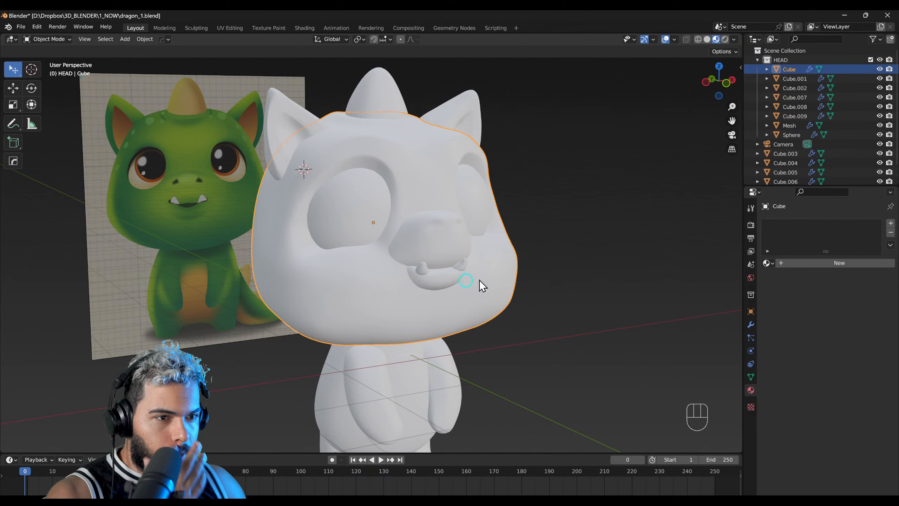
Step: Create a new material on the head and set its base colour to green with hue 0.316, saturation 0.882 and value 0.367
left_click(891, 224)
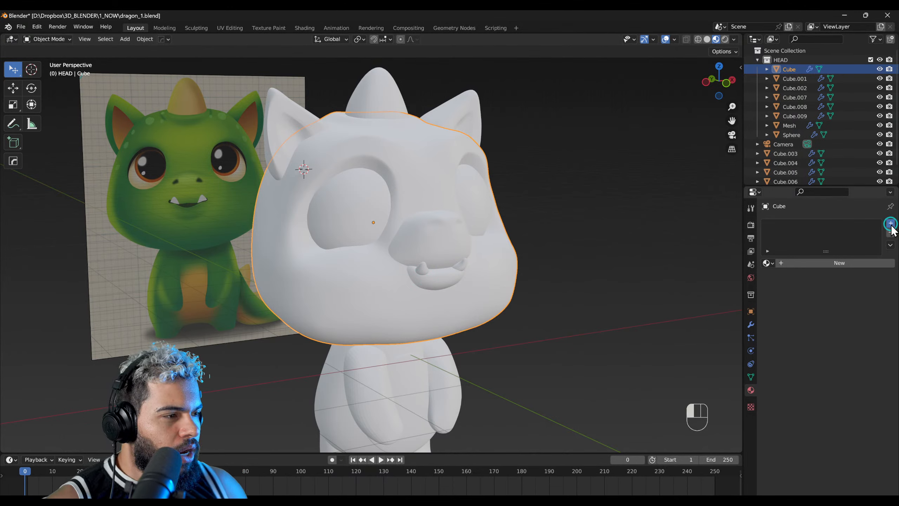
left_click(786, 228)
left_click(825, 262)
left_click(840, 361)
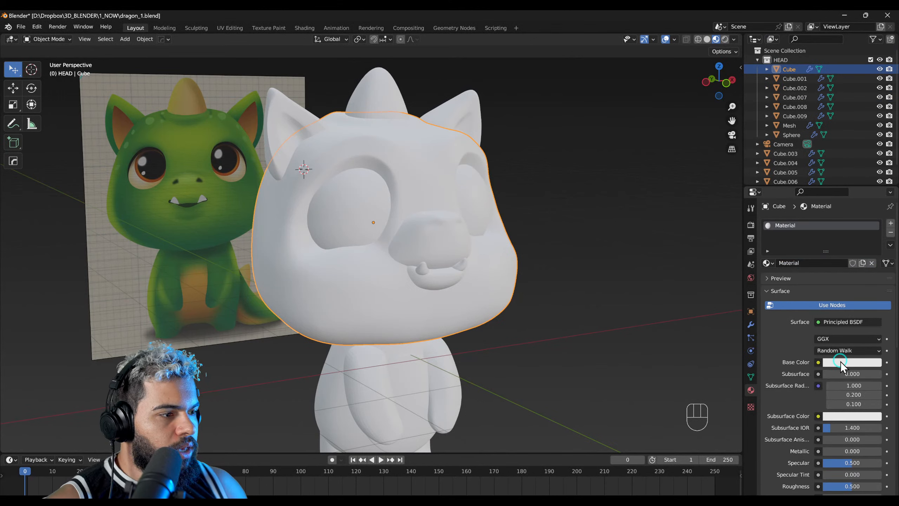
left_click(821, 258)
left_click_drag(873, 258, 874, 250)
left_click_drag(808, 265, 810, 248)
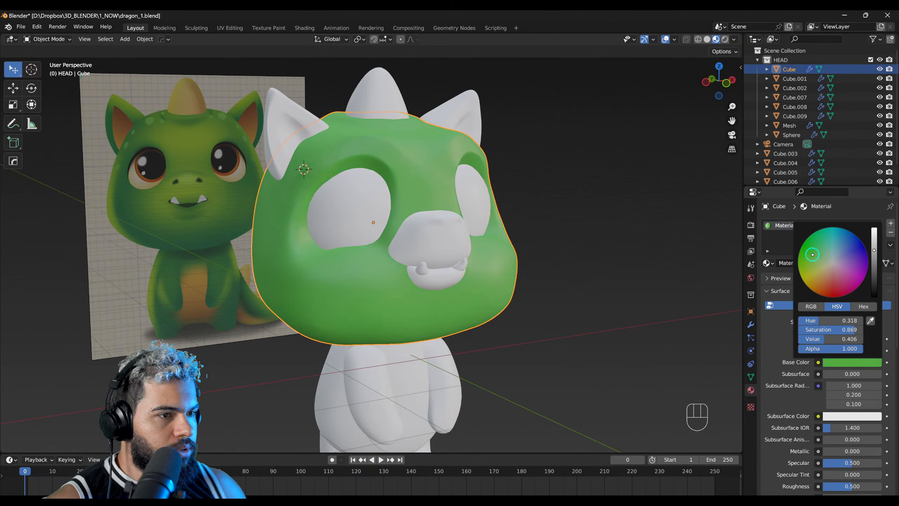
left_click_drag(871, 255, 423, 254)
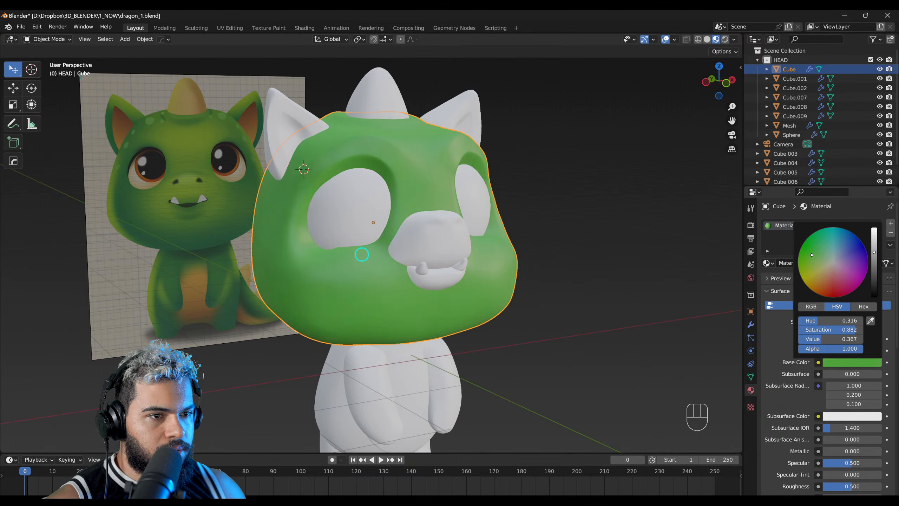
Step: Assign the existing green Material to the snout and the lower lip
left_click(420, 236)
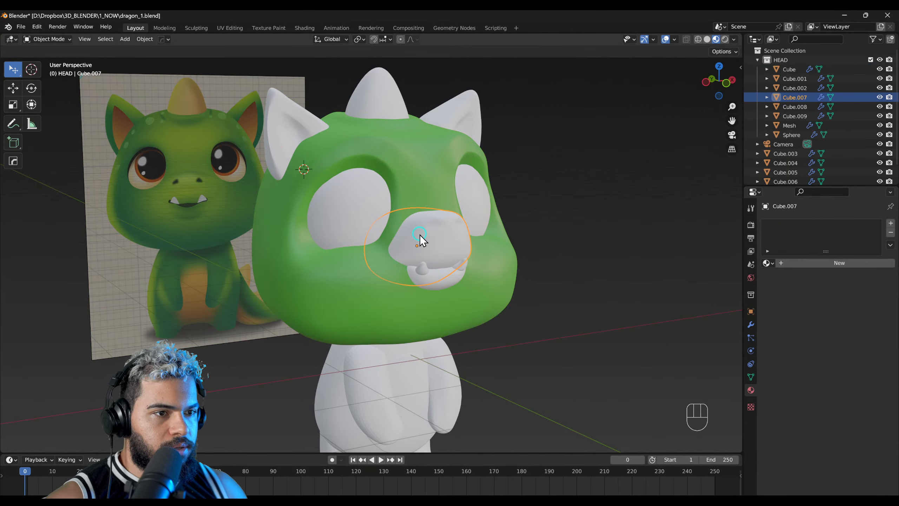
left_click(767, 263)
left_click(773, 277)
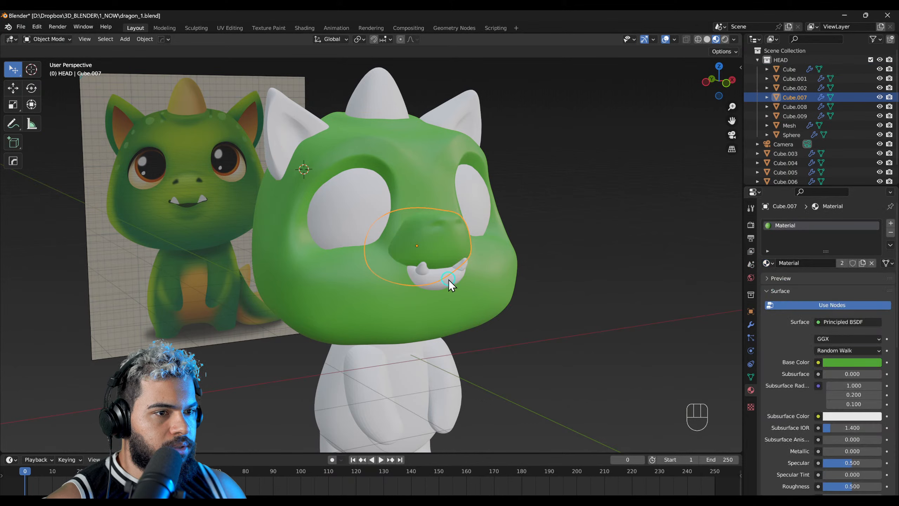
left_click(451, 280)
left_click(767, 262)
left_click(774, 277)
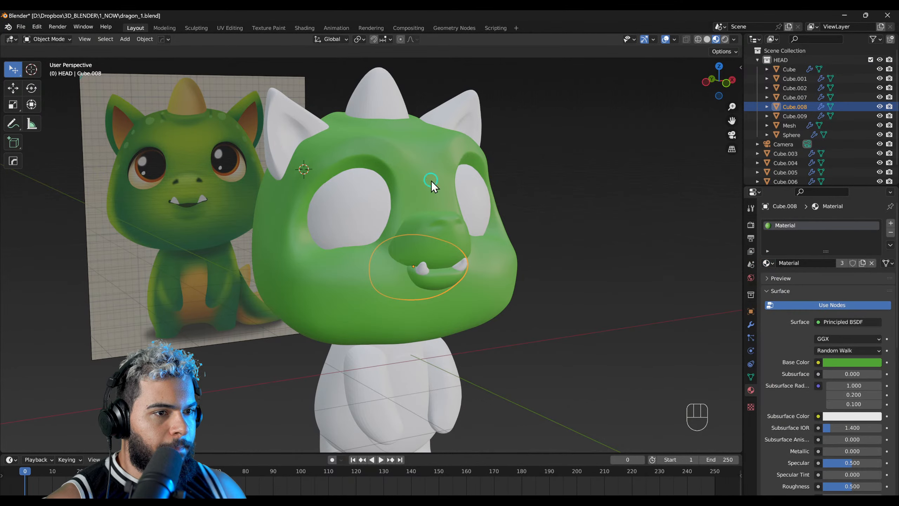
Step: Assign the green Material to the ears
left_click(442, 124)
left_click(767, 262)
left_click(773, 278)
Step: Assign the green Material to the arms
middle_click_drag(421, 365, 412, 318, "shift")
left_click(368, 320)
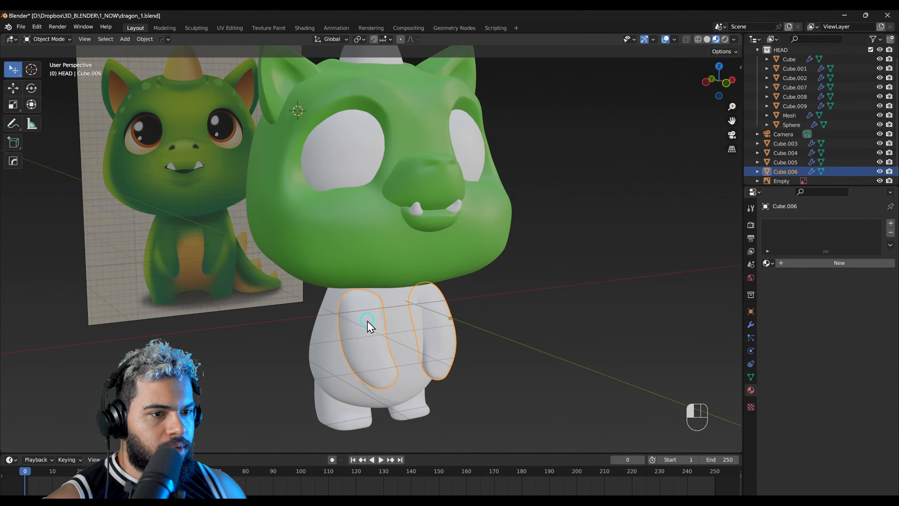
left_click(325, 332, "shift")
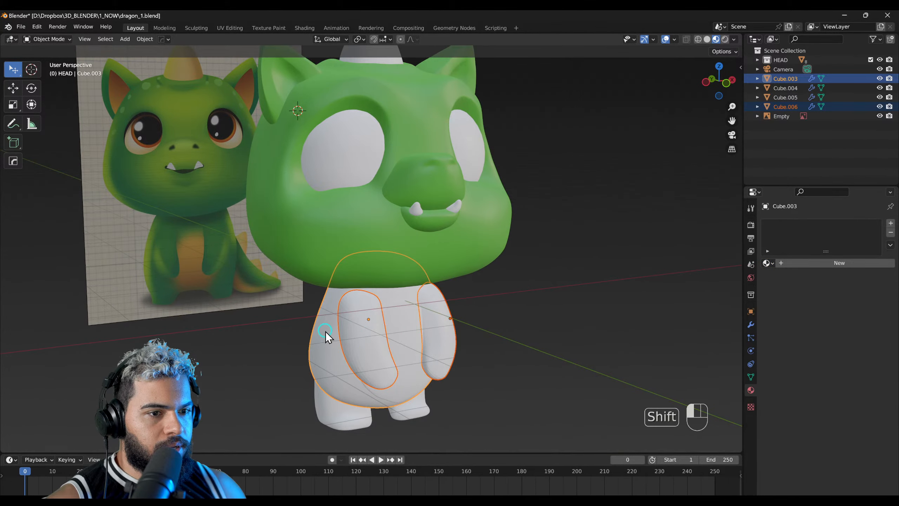
left_click(341, 398, "shift")
left_click(358, 365)
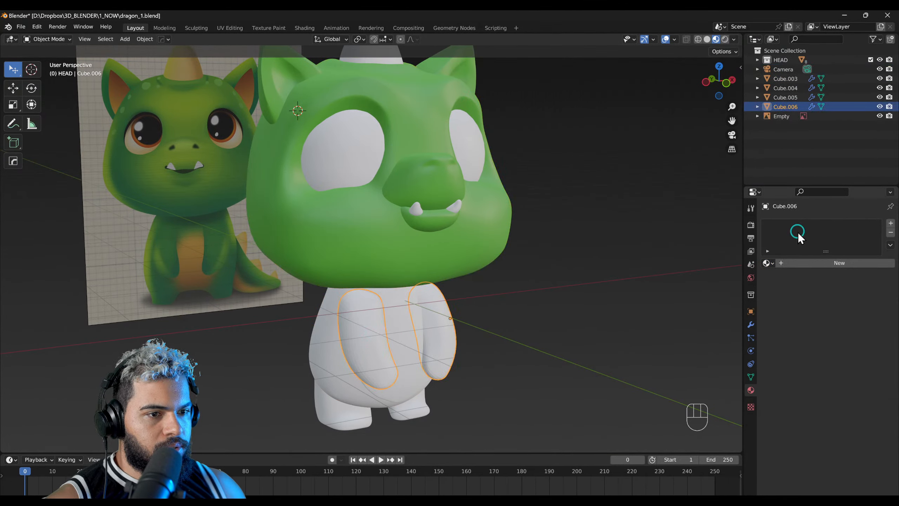
left_click(767, 263)
left_click(762, 280)
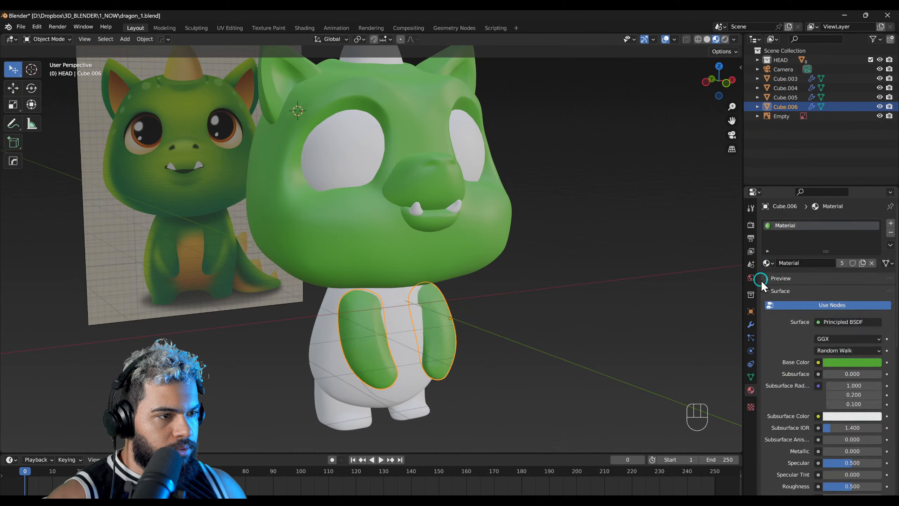
Step: Assign the green Material to the torso and the legs
left_click(427, 319)
left_click(335, 331)
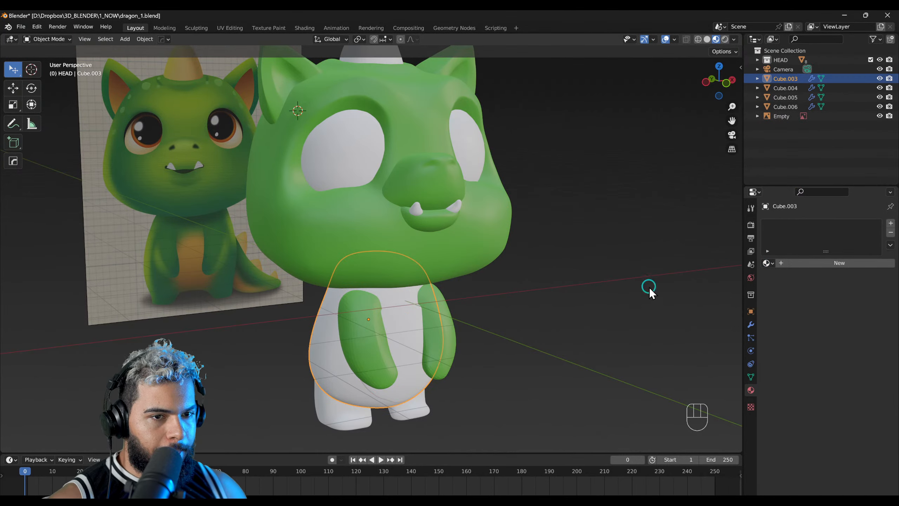
left_click(771, 265)
left_click(769, 280)
left_click(346, 421)
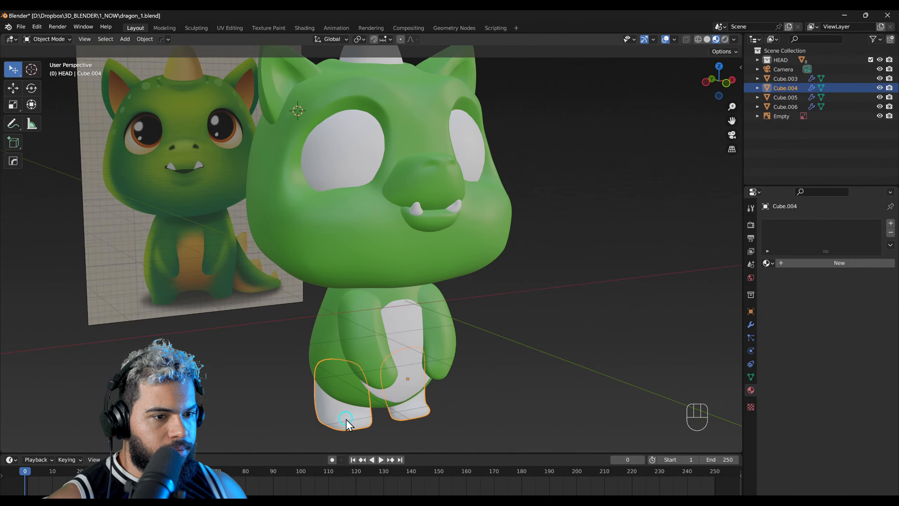
left_click(768, 263)
left_click(769, 280)
Step: Switch to sculpting the belly patch in front view and set the Inflate/Deflate brush radius to about 320 px
middle_click_drag(414, 372, 354, 362)
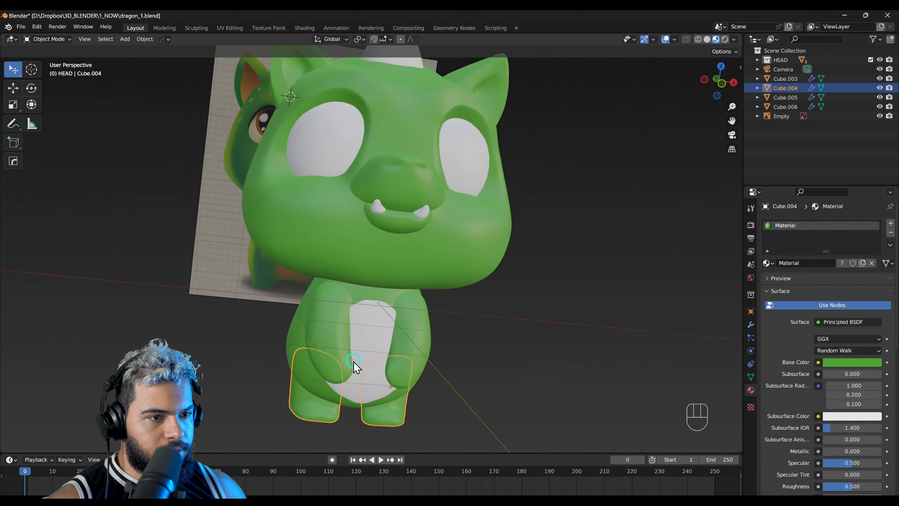
left_click(355, 351)
key("KP_1")
key("F5")
left_click(397, 365)
key("F4")
key("f")
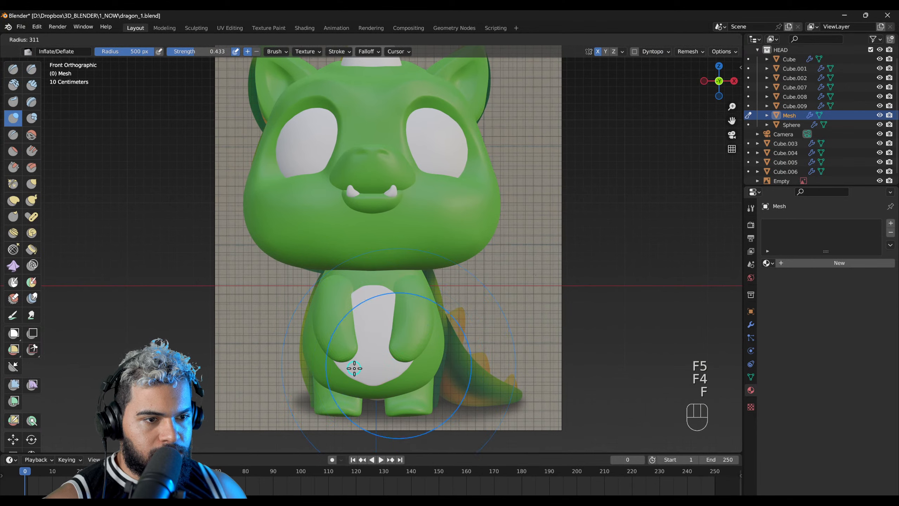
left_click(355, 370)
key("f")
Step: Adjust the lower edge of the belly patch with the Grab brush and return to Object Mode
key("f")
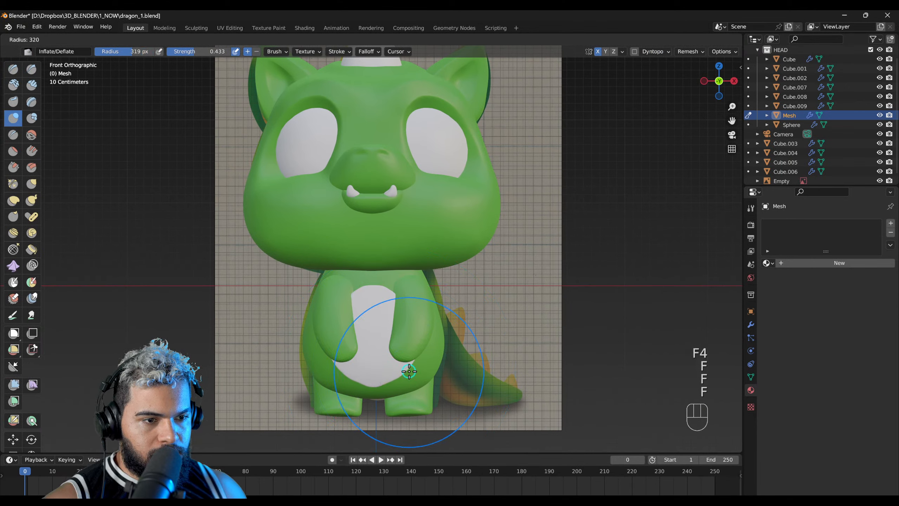
left_click(414, 371)
key("g")
key("f")
left_click(407, 380)
left_click_drag(407, 380, 402, 375)
key("F2")
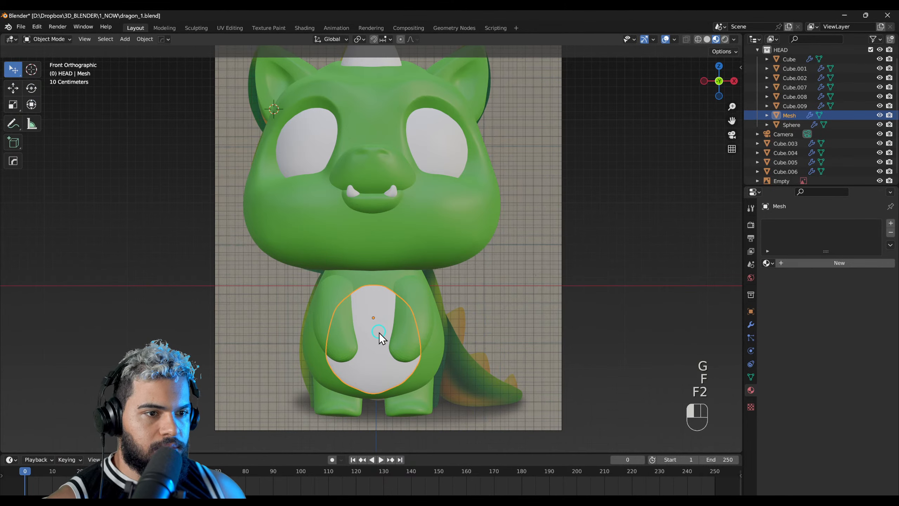
Step: Create a new material on the belly patch and set its base colour to a golden yellow
middle_click_drag(380, 337, 421, 335)
left_click(834, 265)
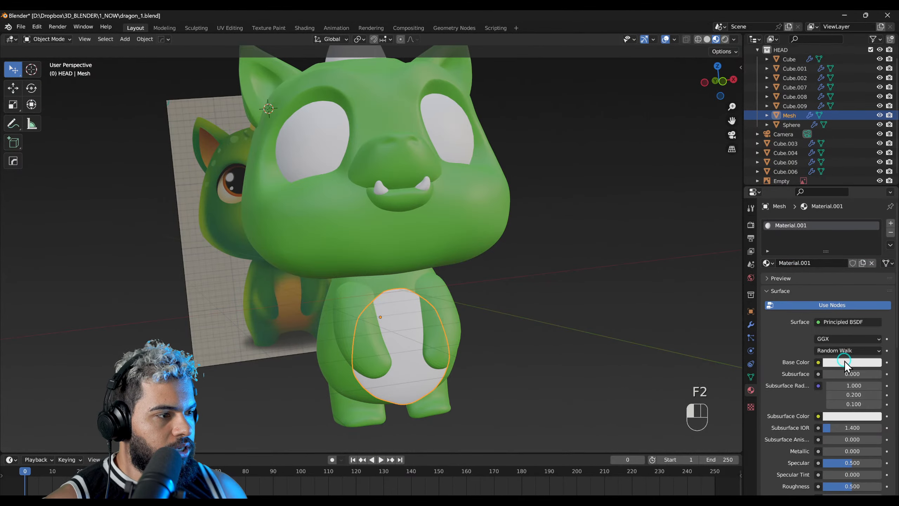
left_click(845, 361)
left_click_drag(808, 267, 819, 277)
Step: Compare the character in Solid and Rendered shading and return to Material Preview
middle_click_drag(545, 268, 478, 284)
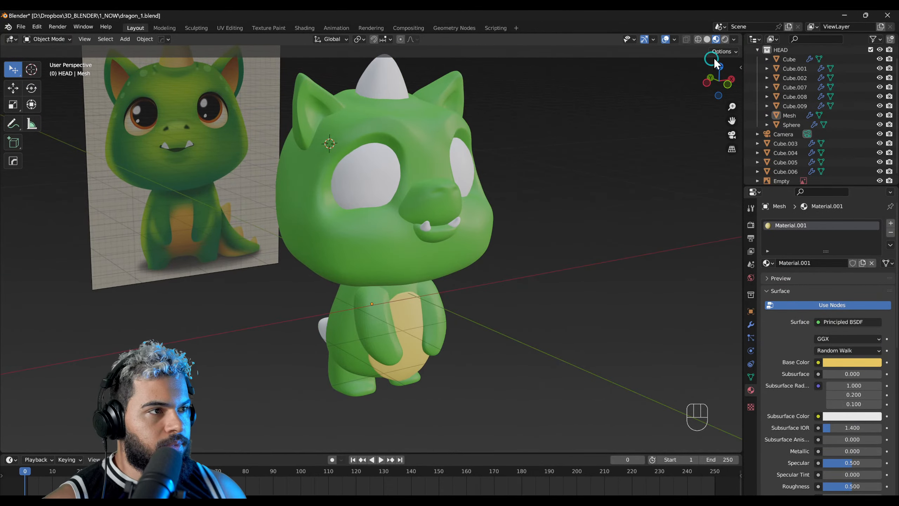
left_click(706, 39)
left_click(716, 39)
left_click(724, 39)
left_click(716, 39)
Step: Enter Edit Mode on the eyes and select the second ring of faces around the eye's pole
left_click(444, 208)
key("F3")
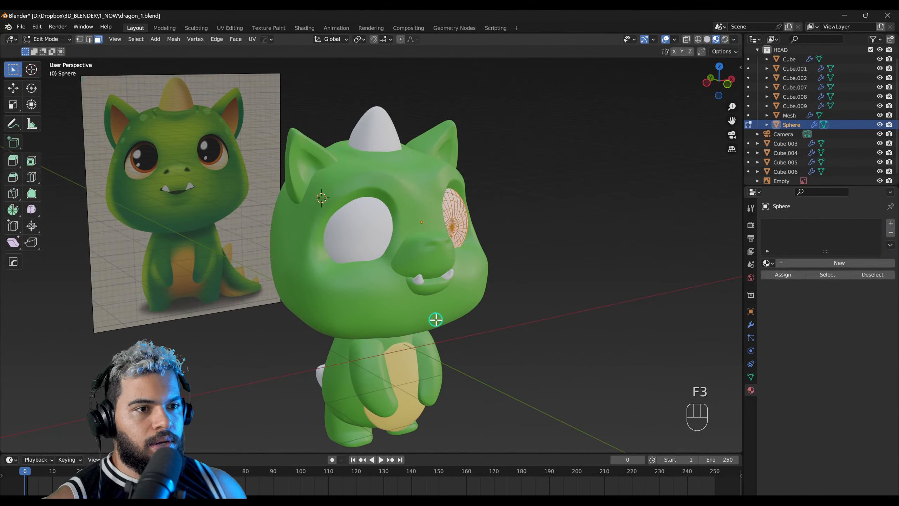
middle_click_drag(436, 320, 432, 287)
scroll(428, 249, "up", 3)
middle_click_drag(428, 227, 408, 258)
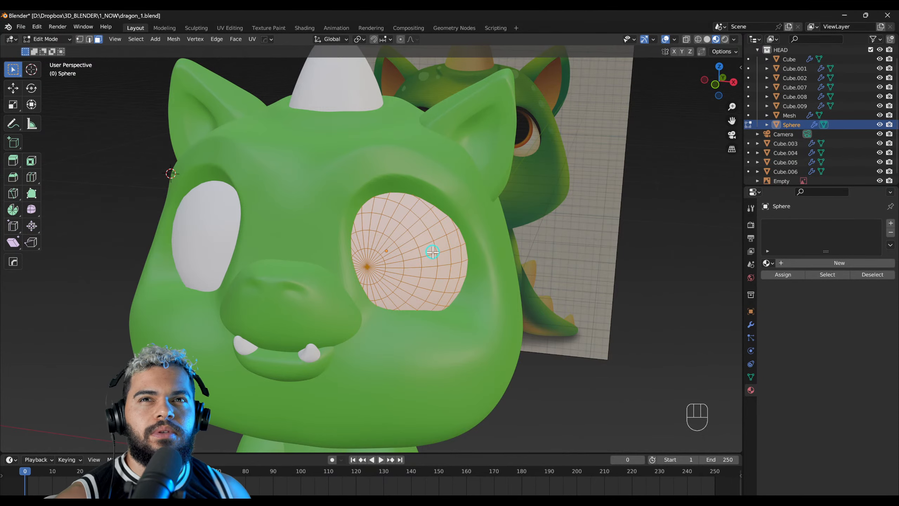
key("F2")
mouse_move(400, 255)
middle_mouse_down()
mouse_move(406, 253)
mouse_move(395, 253)
middle_mouse_up()
key("F3")
scroll(403, 254, "up", 2)
left_click(395, 253)
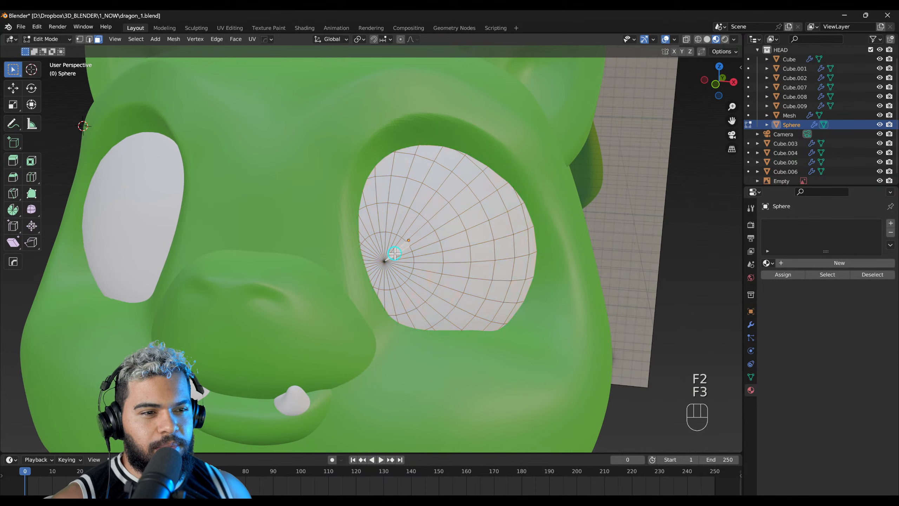
scroll(388, 225, "up", 1)
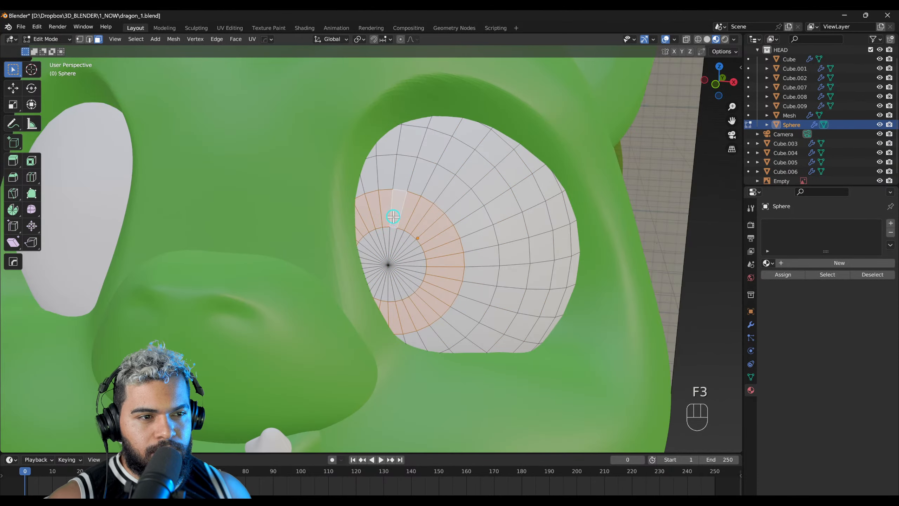
Step: Return to Object Mode and turn on the wireframe overlay for all parts of the character
key("F2")
middle_click_drag(418, 249, 322, 268)
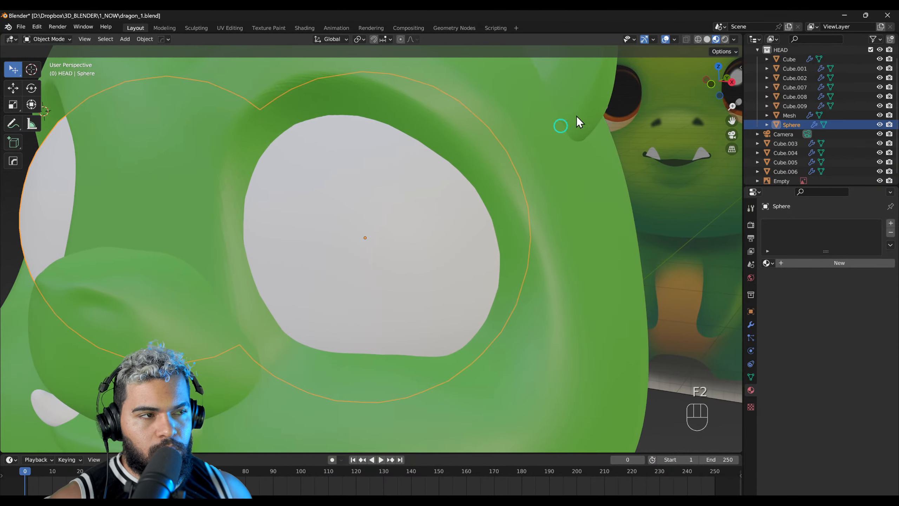
key("alt+z")
key("alt+c")
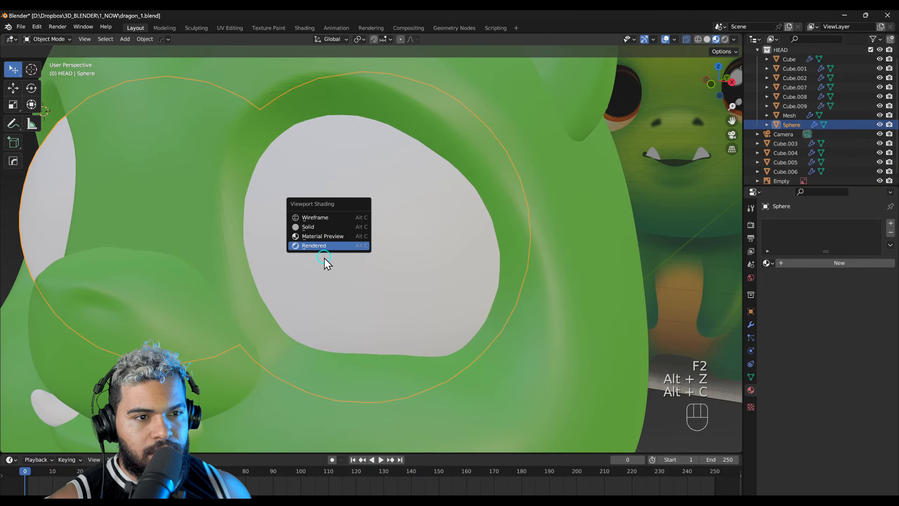
key("alt+x")
middle_click_drag(320, 258, 387, 207)
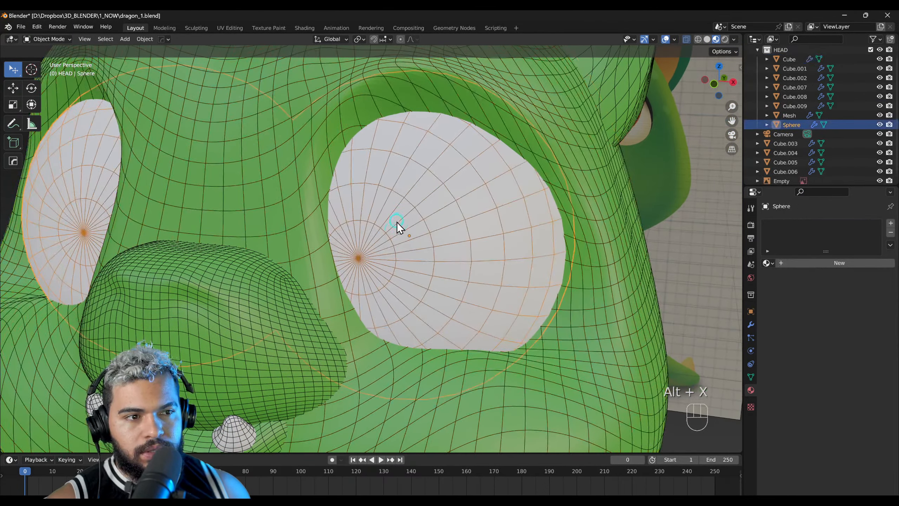
scroll(397, 222, "up", 3)
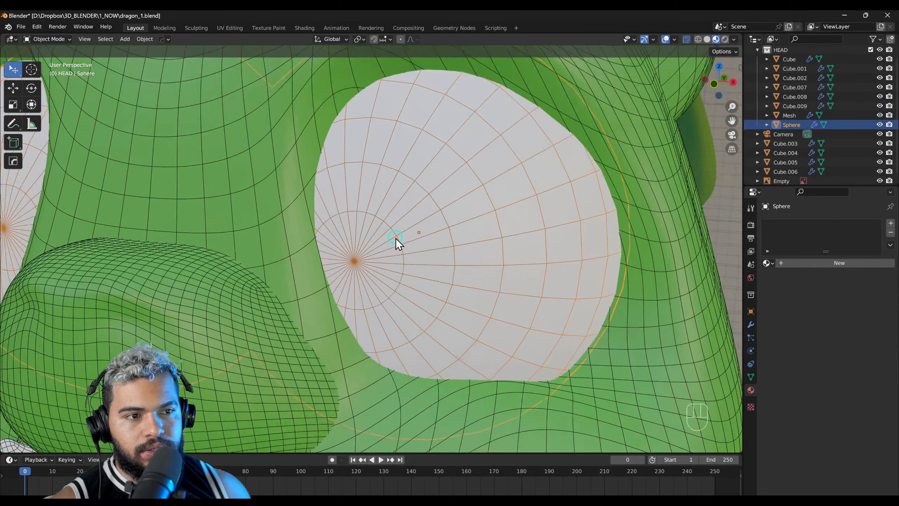
scroll(411, 219, "down", 4)
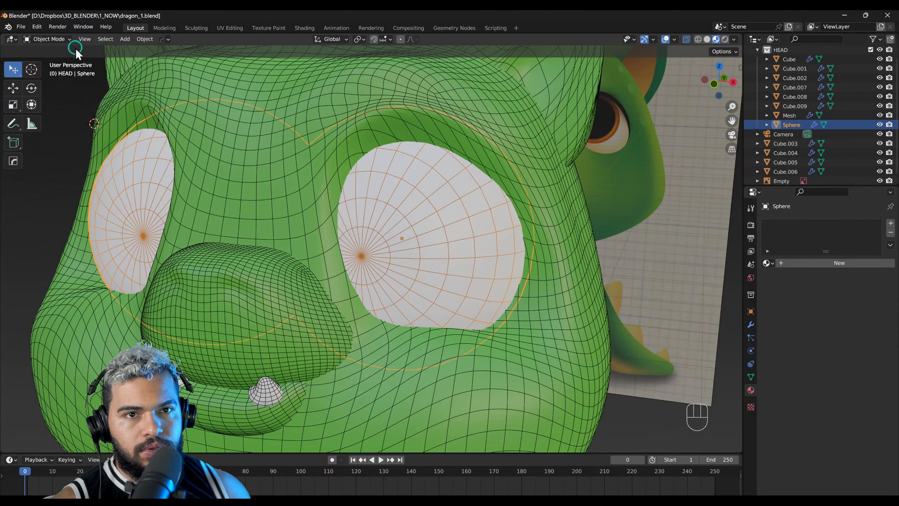
Step: Switch the eyes back to Edit Mode and turn off X-ray display
left_click(53, 39)
left_click(52, 58)
scroll(369, 221, "up", 2)
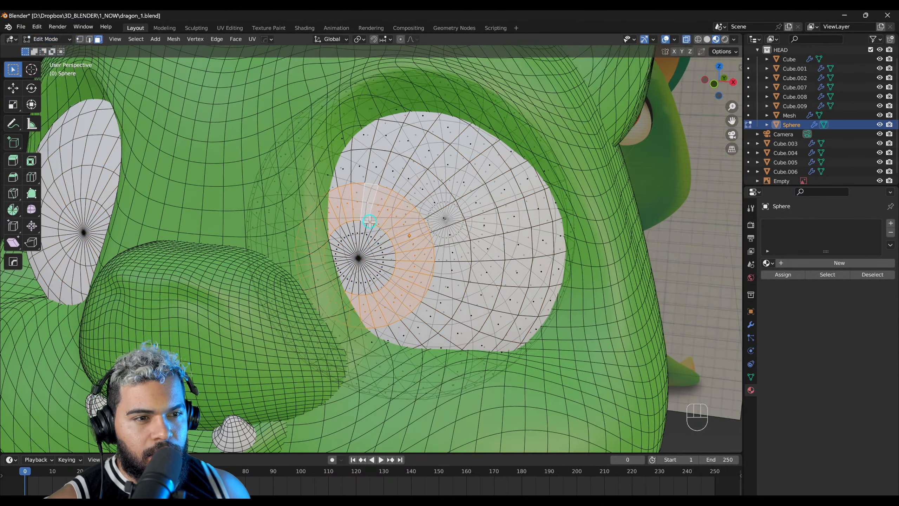
scroll(369, 222, "up", 2)
key("alt+z")
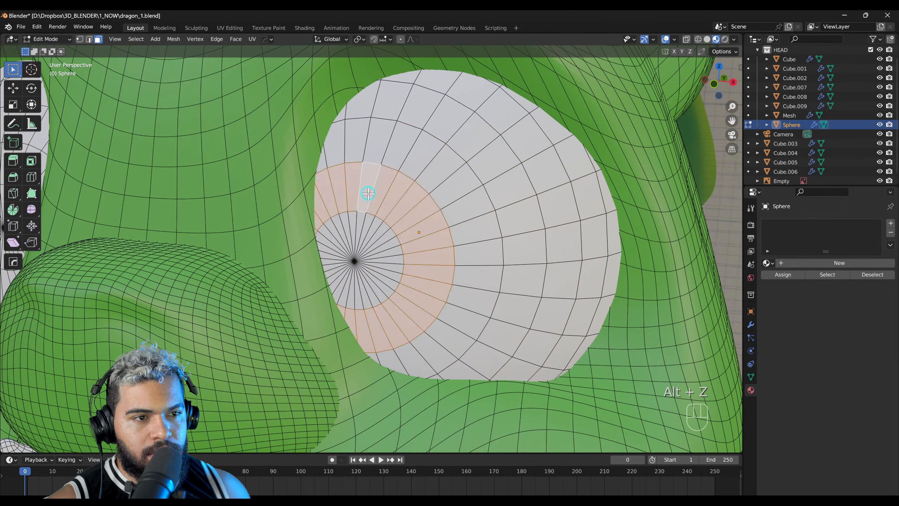
Step: Try to add the triangular faces at the eye's pole to the selection with face loops
left_click(367, 222, "shift")
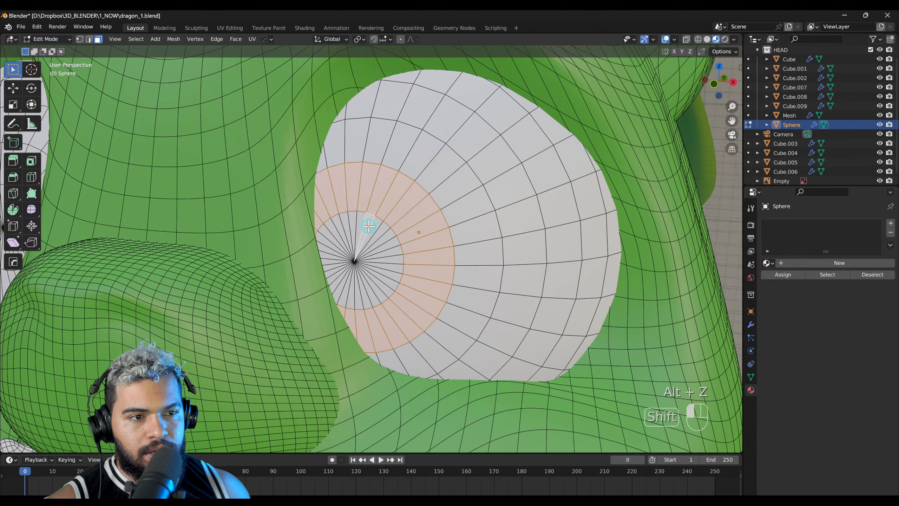
double_click(386, 234, "shift")
double_click(384, 225, "shift")
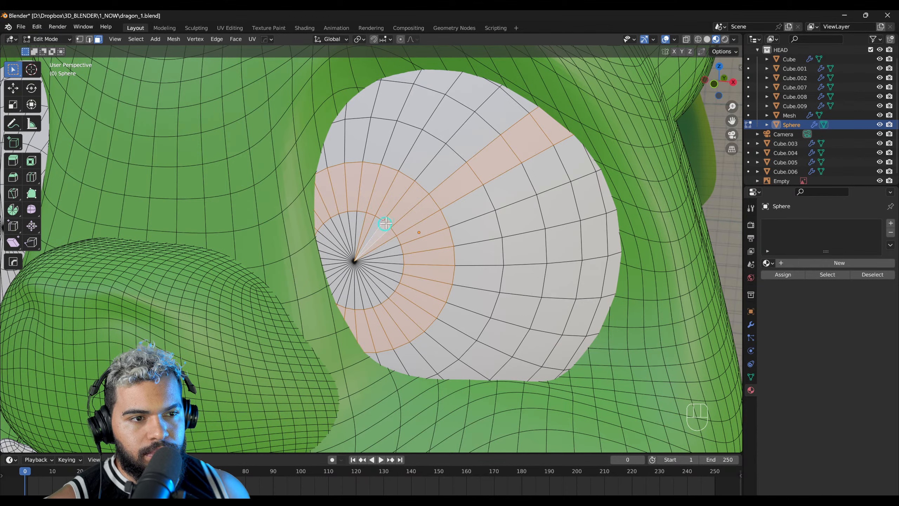
double_click(382, 225, "shift")
double_click(380, 228)
left_click(381, 229)
double_click(382, 238)
scroll(362, 241, "up", 4)
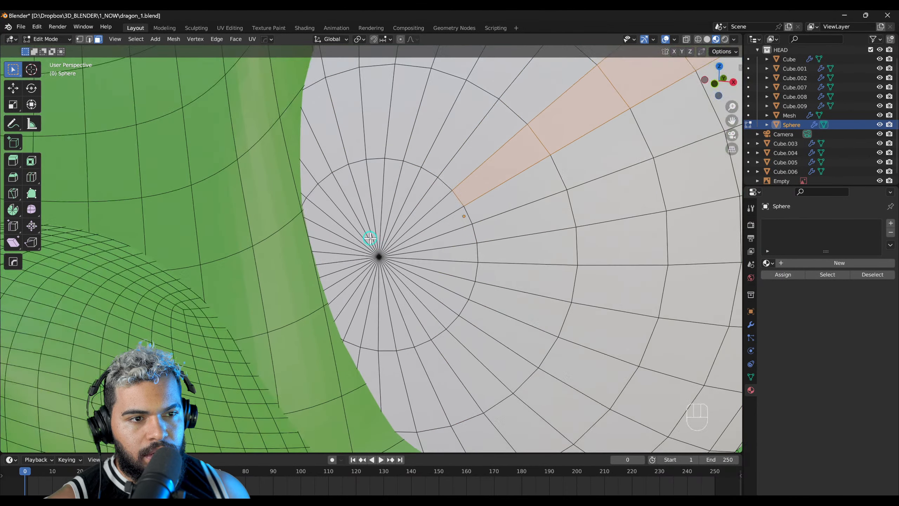
Step: Select all triangular faces around the eye's pole and add the ring of faces surrounding them
left_click_drag(424, 303, 425, 304)
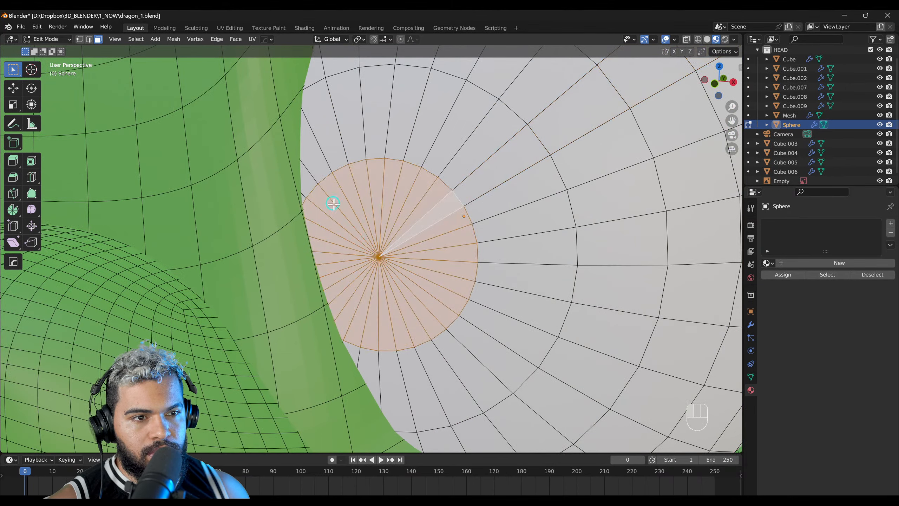
scroll(447, 309, "down", 5)
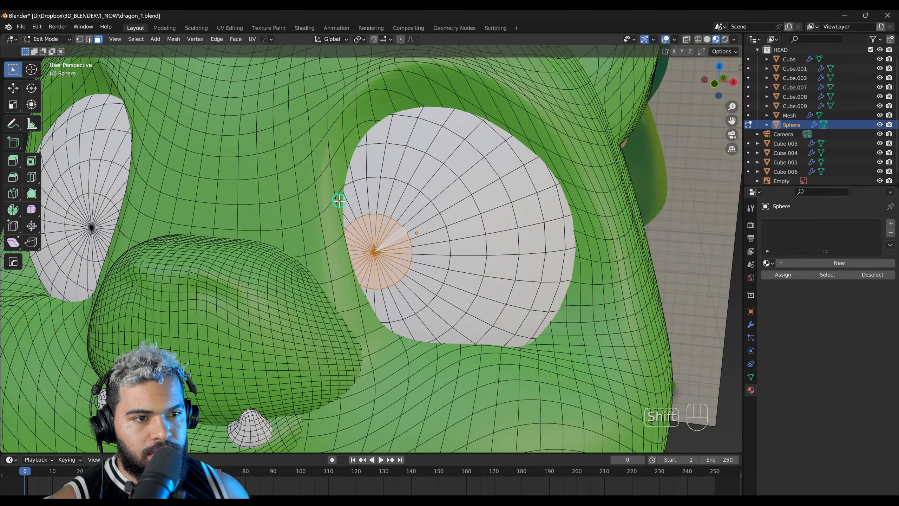
left_click_drag(414, 304, 413, 303, "shift")
scroll(392, 255, "down", 3)
scroll(389, 250, "up", 4)
scroll(398, 213, "down", 4)
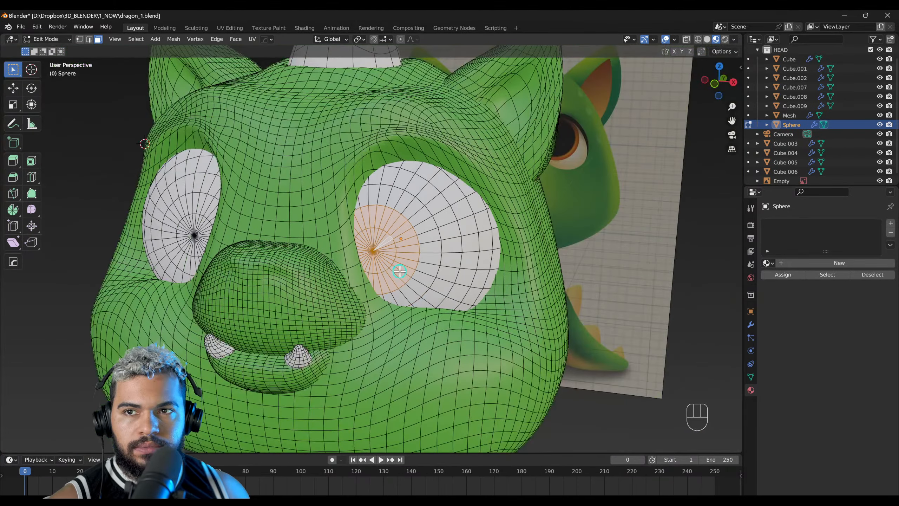
Step: Create a base material on the eyes and add a second material slot holding another new material
scroll(421, 212, "up", 3)
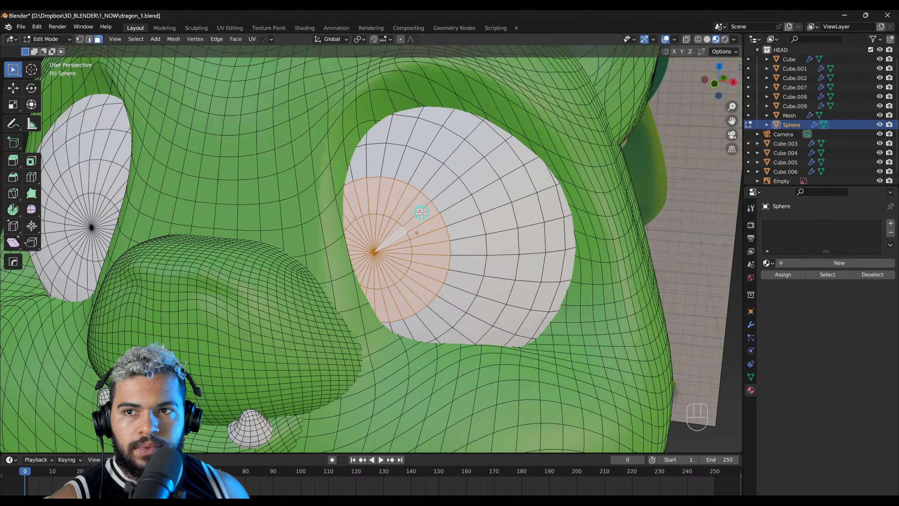
left_click(819, 264)
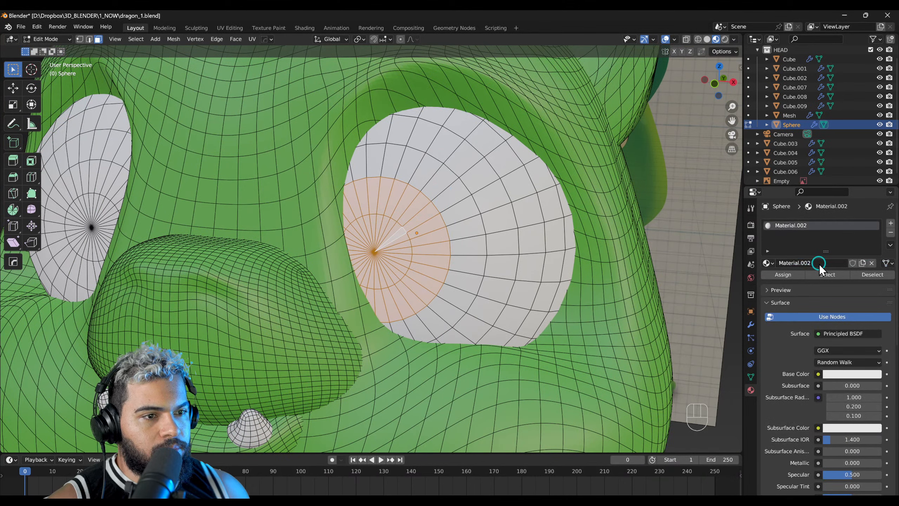
left_click(891, 223)
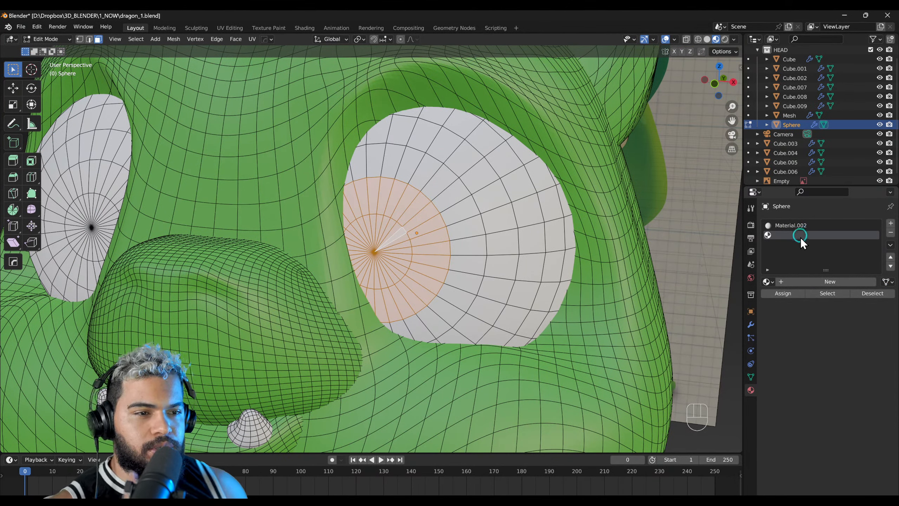
left_click(812, 281)
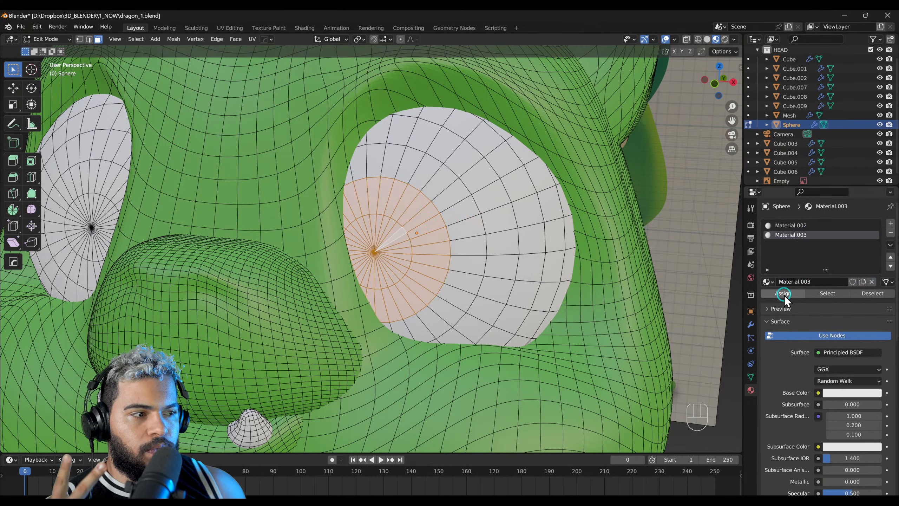
Step: Set the second material's base colour to near-black with a value of 0.016 and assign it to the selected pupil faces
left_click(832, 391)
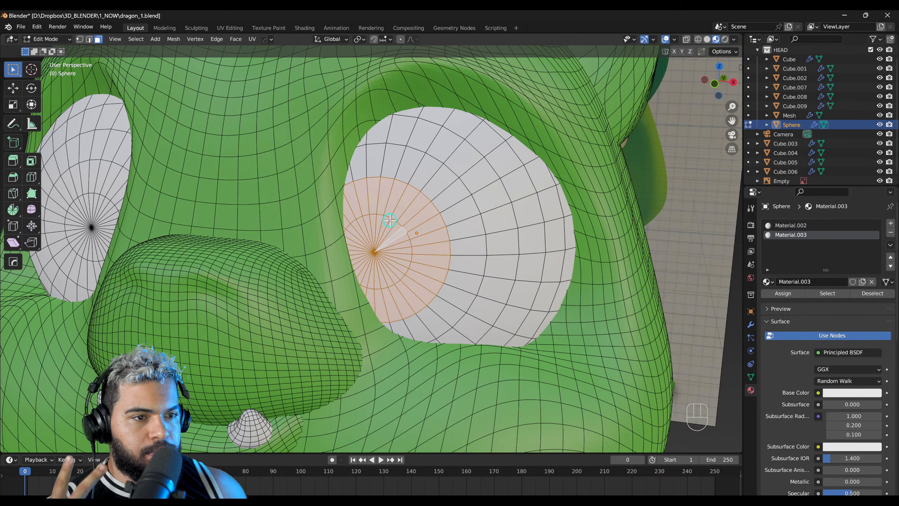
left_click(859, 392)
left_click_drag(875, 275, 874, 327)
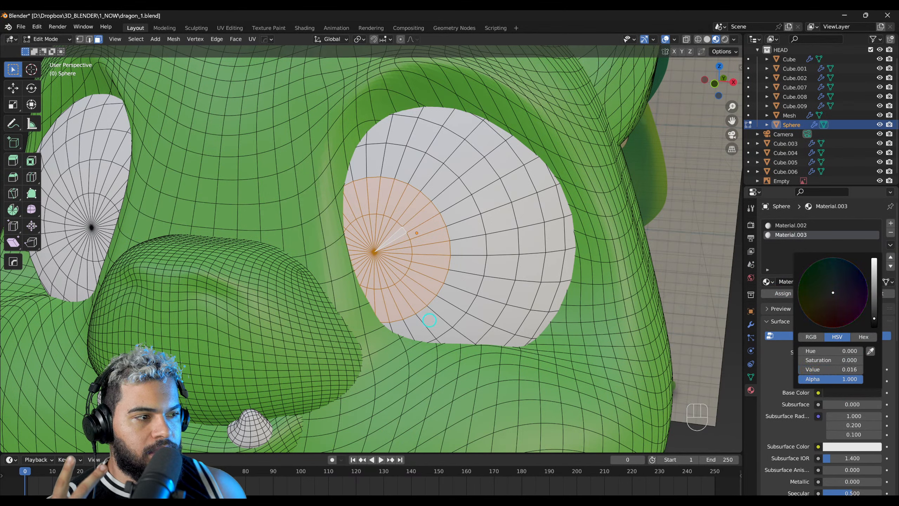
left_click(785, 294)
left_click(798, 227)
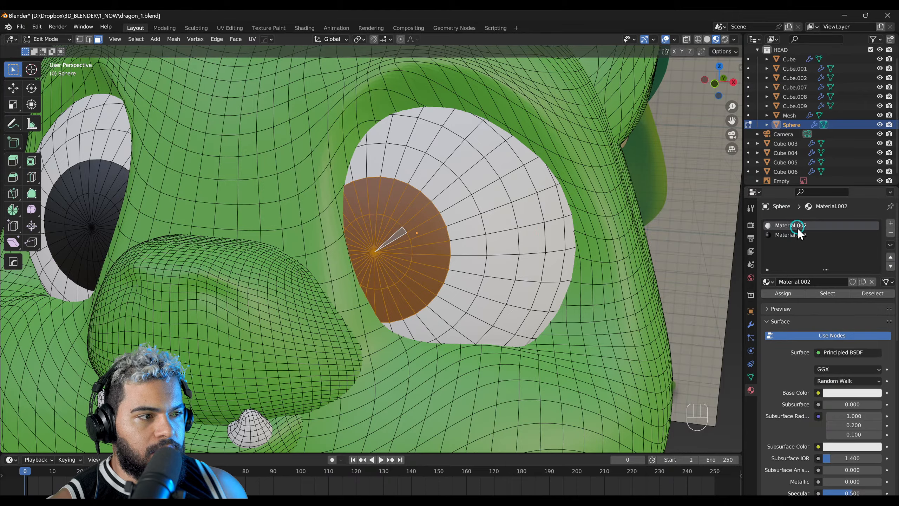
Step: Return to Object Mode, deselect the eyes and turn off the wireframe overlay for the character
key("F2")
scroll(483, 208, "down", 4)
right_click_drag(478, 213, 478, 254)
scroll(482, 257, "down", 1)
left_click(609, 252)
right_click_drag(609, 252, 504, 277)
key("alt+z")
mouse_move(361, 284)
right_mouse_down()
mouse_move(380, 304)
mouse_move(427, 304)
right_mouse_up()
key("alt+c")
left_click(381, 304)
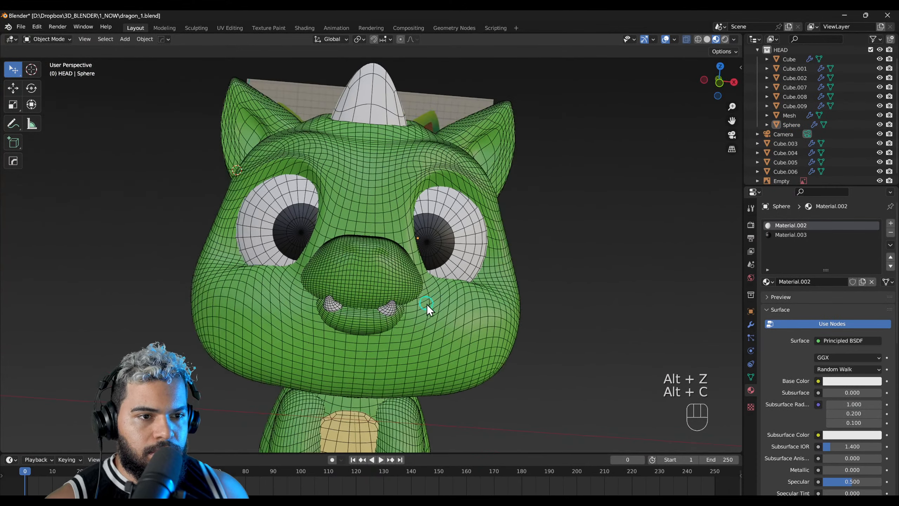
key("alt+x")
middle_click_drag(423, 303, 325, 275)
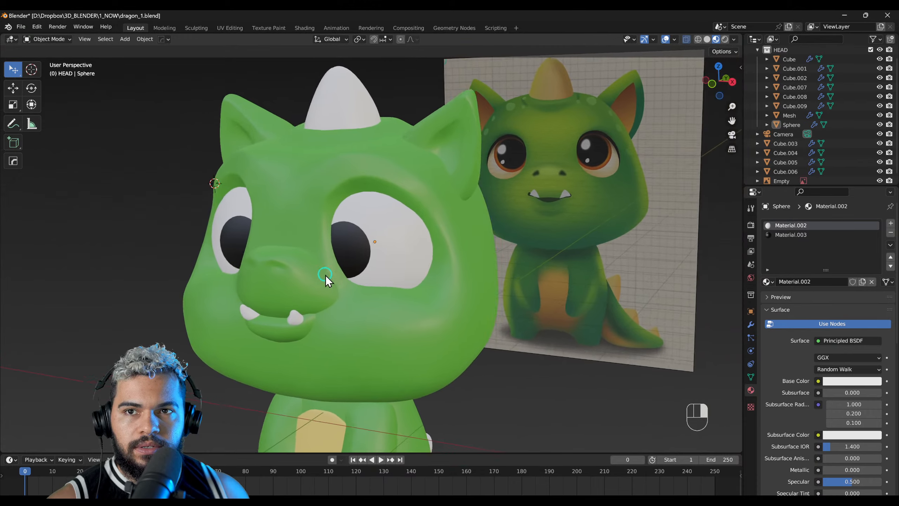
scroll(325, 276, "up", 4)
left_click(347, 243)
right_click_drag(347, 243, 393, 228)
key("F3")
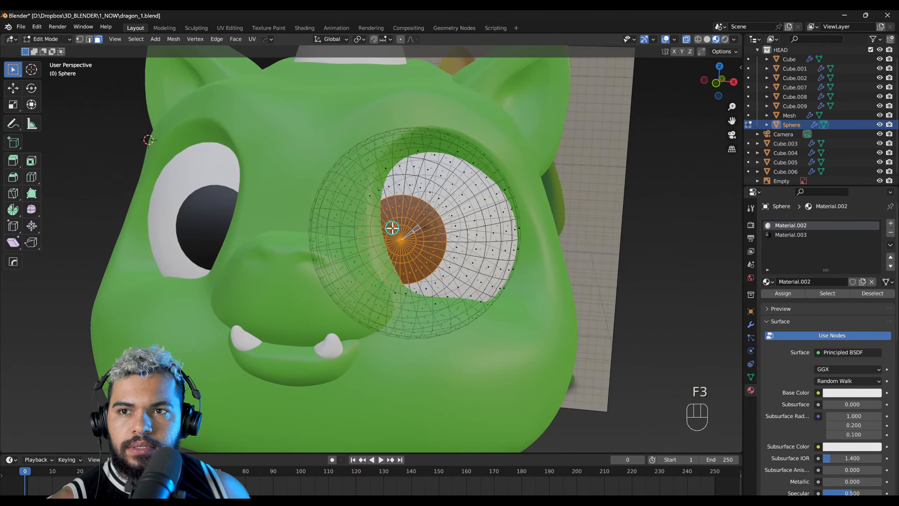
scroll(393, 228, "up", 1)
left_click(431, 216)
middle_click_drag(431, 215, 397, 234)
key("Tab")
left_click(400, 246)
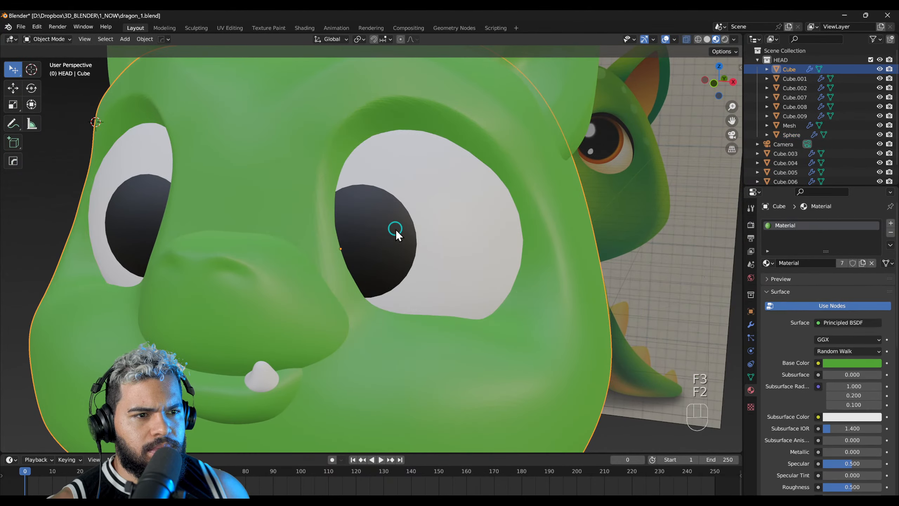
key("F2")
key("F3")
key("F2")
right_click_drag(396, 229, 399, 230)
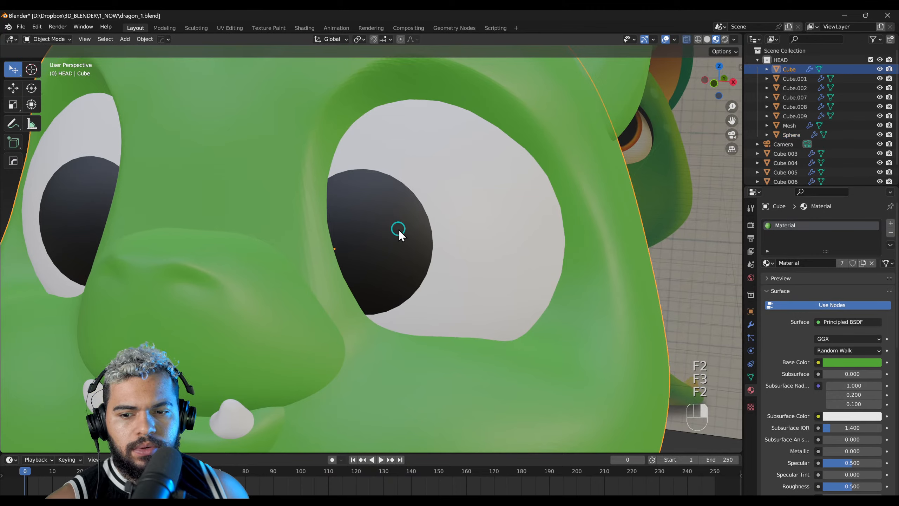
Step: Open the eyes in Edit Mode, select the ring of faces around the black pupil and turn off X-ray display
left_click(399, 229)
key("F2")
key("F3")
double_click(402, 225)
right_click_drag(402, 225, 456, 228)
right_click_drag(398, 254, 410, 253)
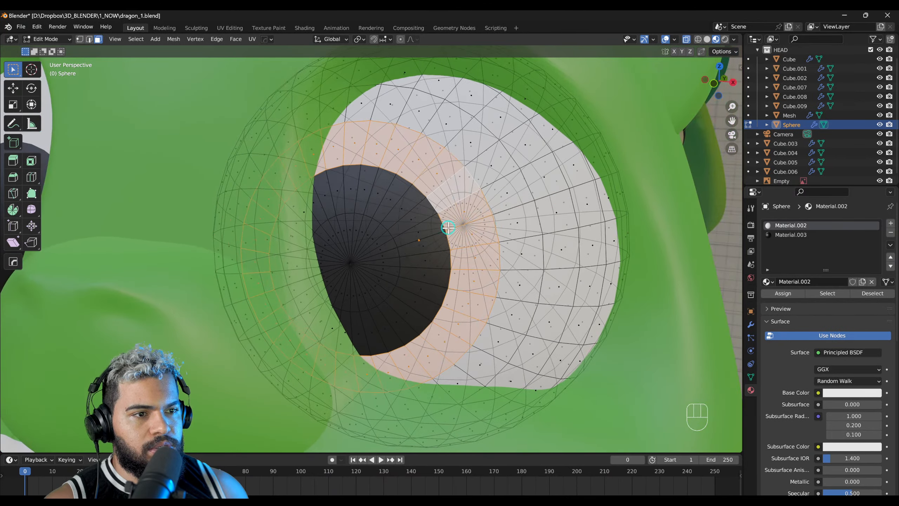
key("alt+z")
middle_click_drag(445, 234, 427, 251)
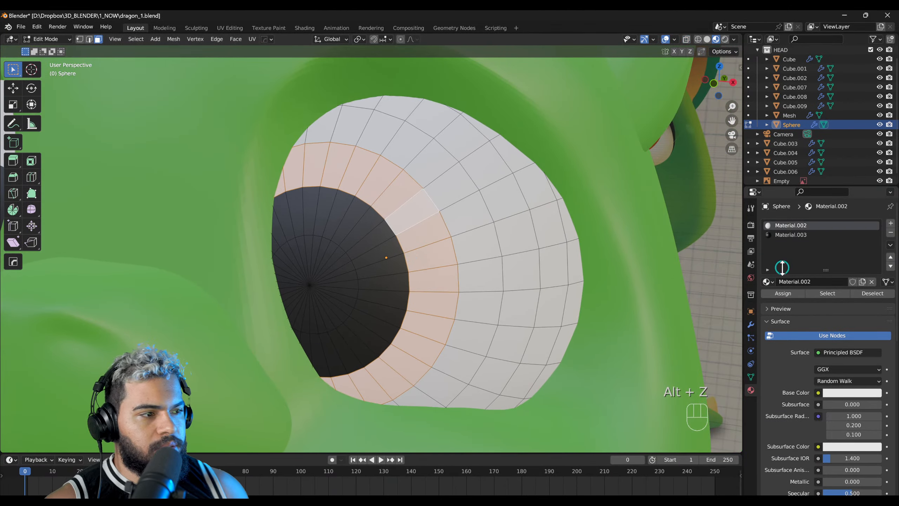
Step: Add a third material slot with a new orange material to the eyes and assign it to the selected iris ring
left_click(889, 222)
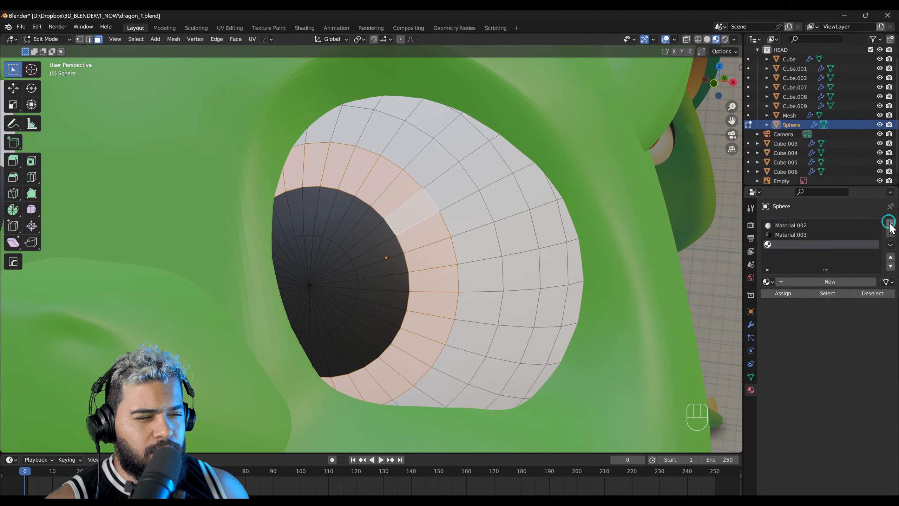
left_click(796, 283)
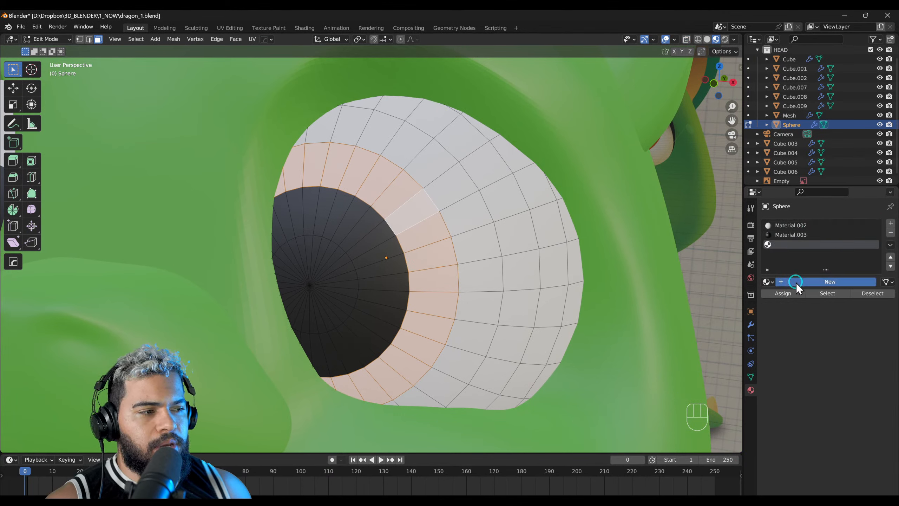
left_click(834, 392)
left_click(822, 306)
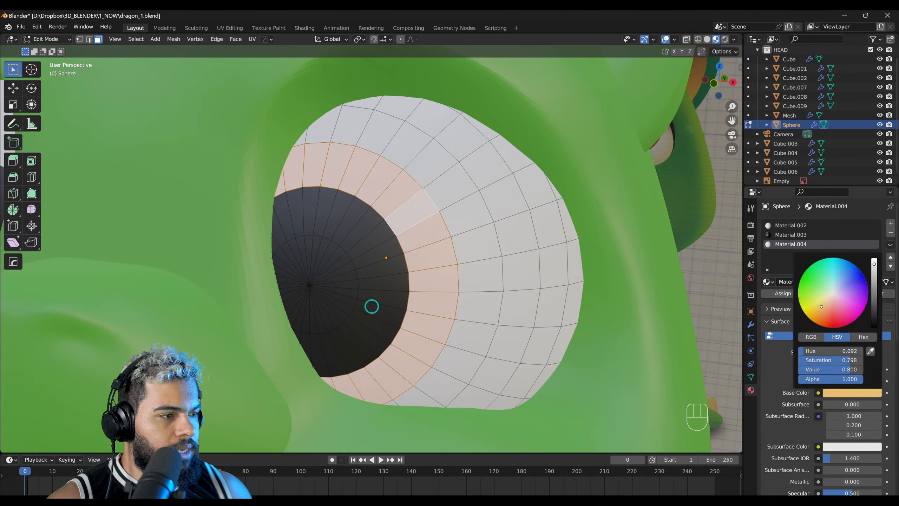
left_click(846, 393)
left_click_drag(874, 290, 874, 279)
left_click_drag(829, 305, 827, 307)
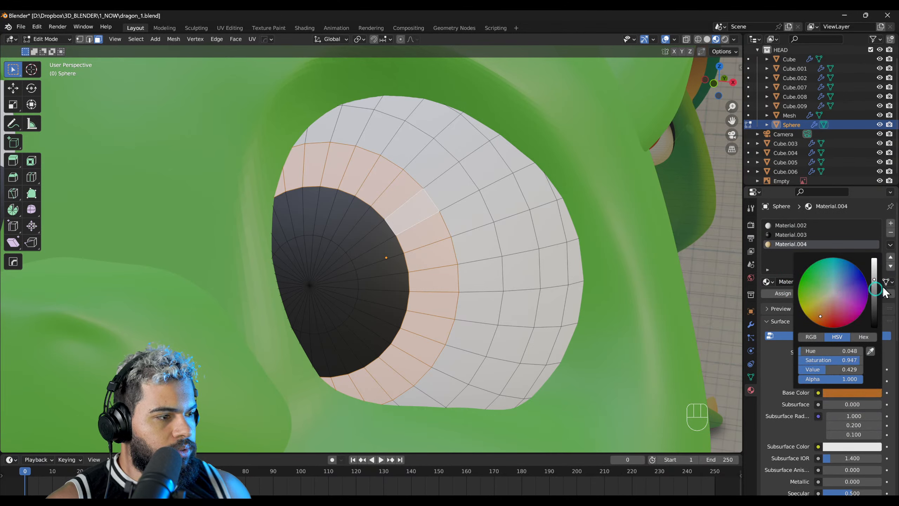
left_click(858, 391)
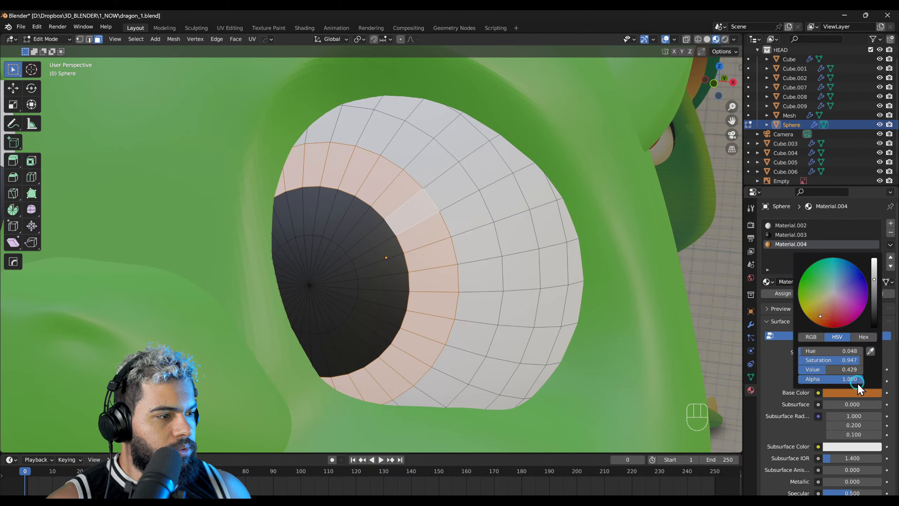
left_click_drag(876, 288, 873, 269)
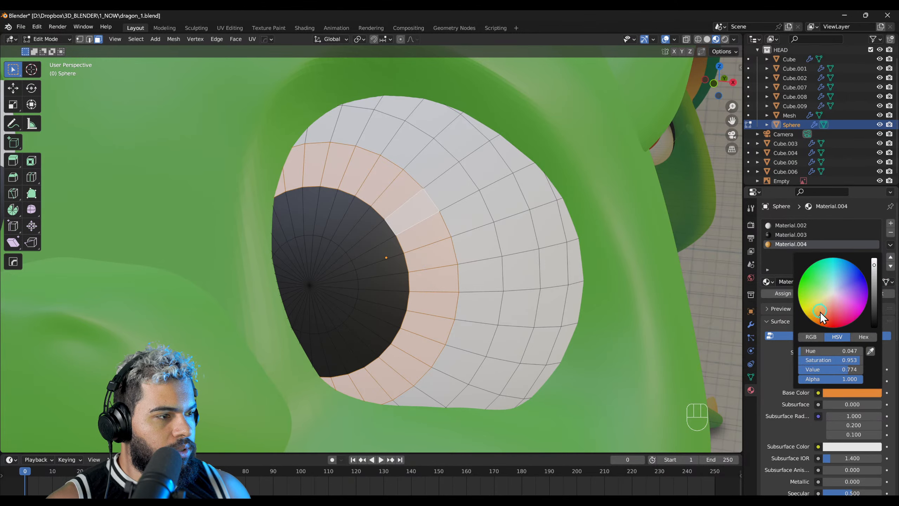
scroll(568, 322, "down", 7)
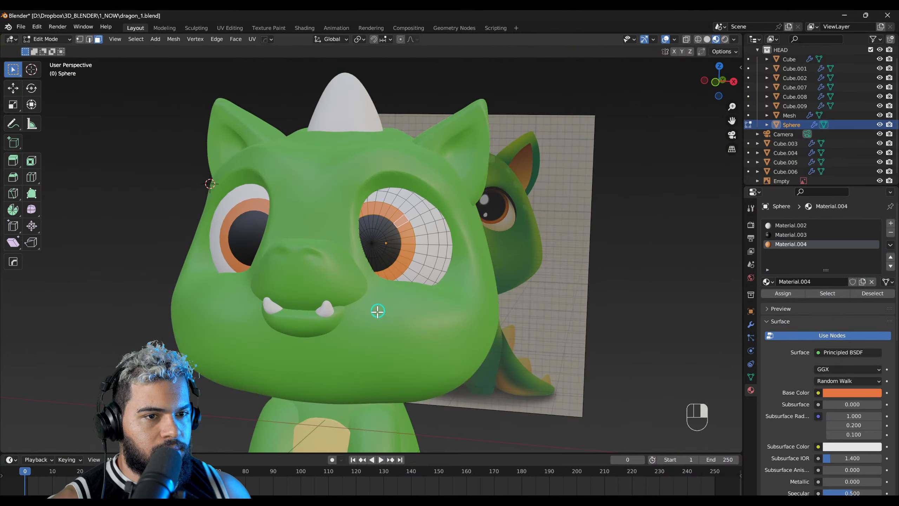
Step: Return to Object Mode and deselect the eyes
right_click_drag(377, 311, 377, 318)
key("F2")
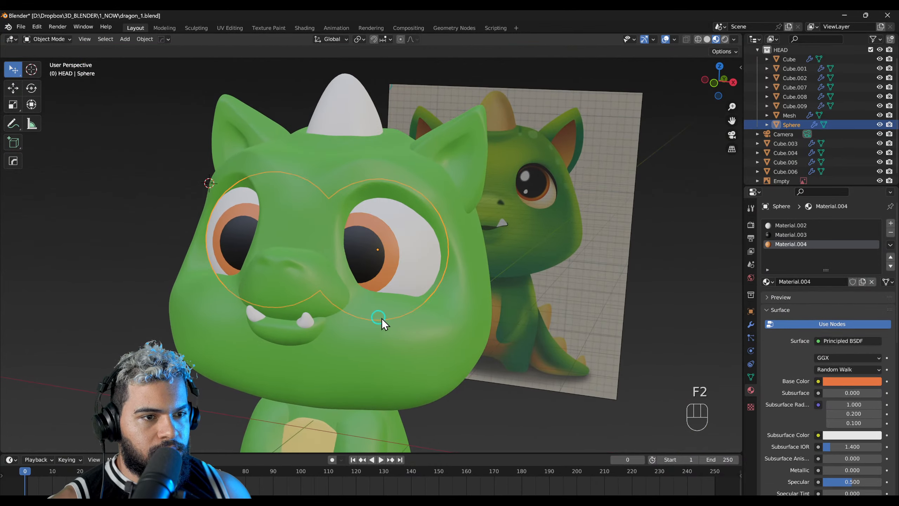
left_click(503, 418)
right_click_drag(556, 414, 391, 263)
Step: Examine the coloured eyes and the rest of the character from several angles and compare them with the reference
left_click(391, 263)
left_click(423, 262)
middle_click_drag(424, 262, 455, 283)
scroll(456, 283, "down", 2)
right_click_drag(455, 283, 447, 241)
scroll(455, 272, "down", 1)
left_click(481, 328)
right_click_drag(481, 329, 531, 335)
middle_click_drag(531, 334, 388, 291)
scroll(395, 271, "up", 3)
Step: Inspect the Multires modifier settings of the snout and the head, and save the file
left_click(400, 273)
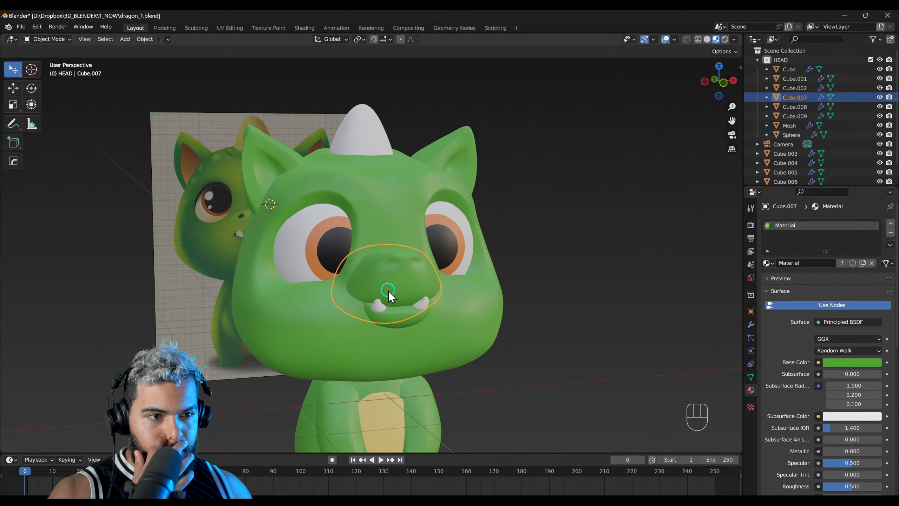
left_click(750, 328)
middle_click_drag(388, 332, 332, 268)
left_click(436, 339)
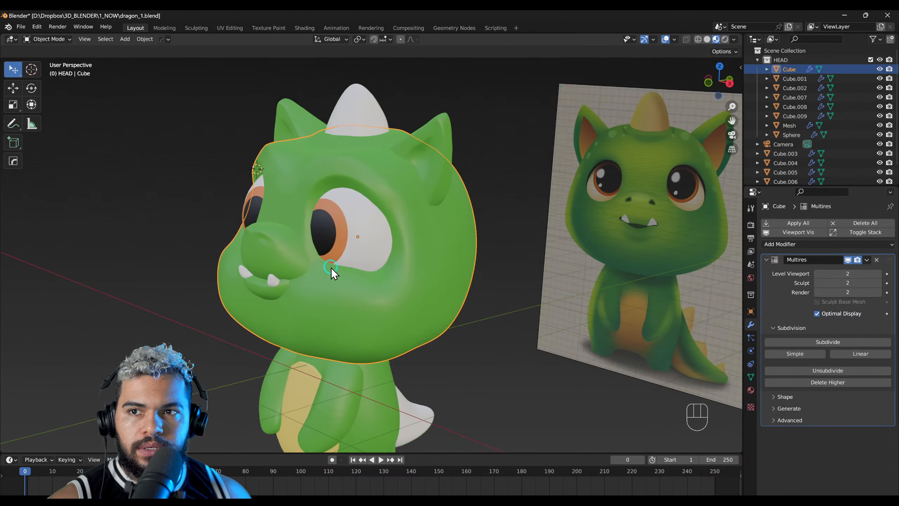
middle_click_drag(341, 314, 325, 293)
left_click(267, 284)
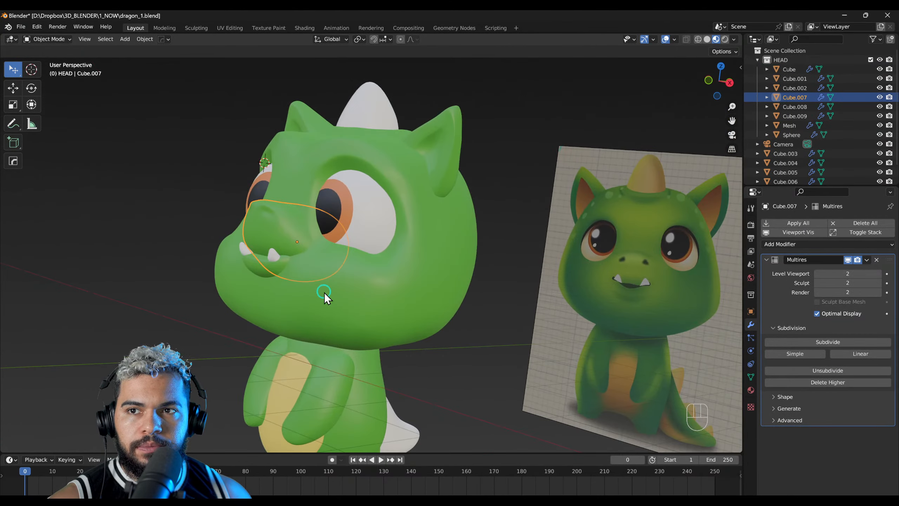
left_click(325, 293)
left_click(268, 270)
middle_click_drag(269, 270, 339, 290)
key("ctrl+s")
Step: Duplicate the HEAD collection with its objects and exclude the original collection from the view layer
left_click(300, 262)
middle_click_drag(301, 266, 421, 290)
left_click(390, 309)
left_click(793, 79)
left_click(793, 70)
left_click(761, 60)
right_click(751, 60)
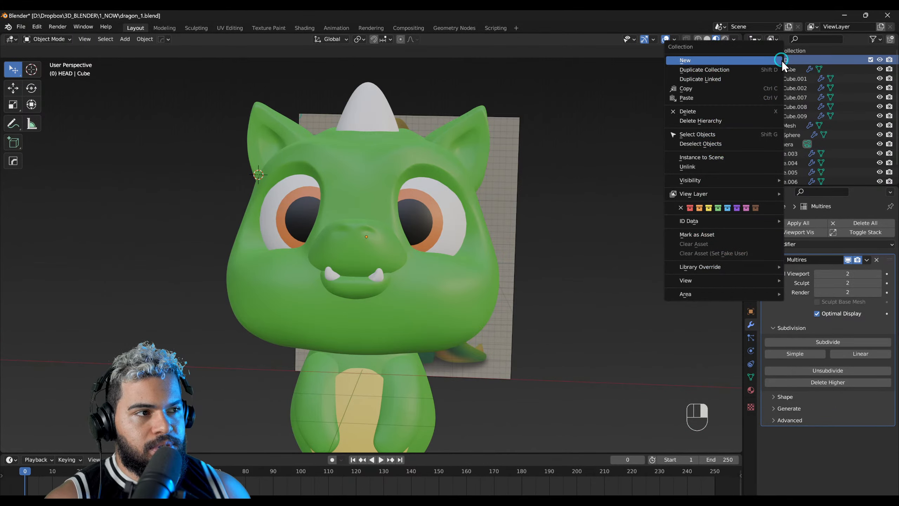
left_click(749, 70)
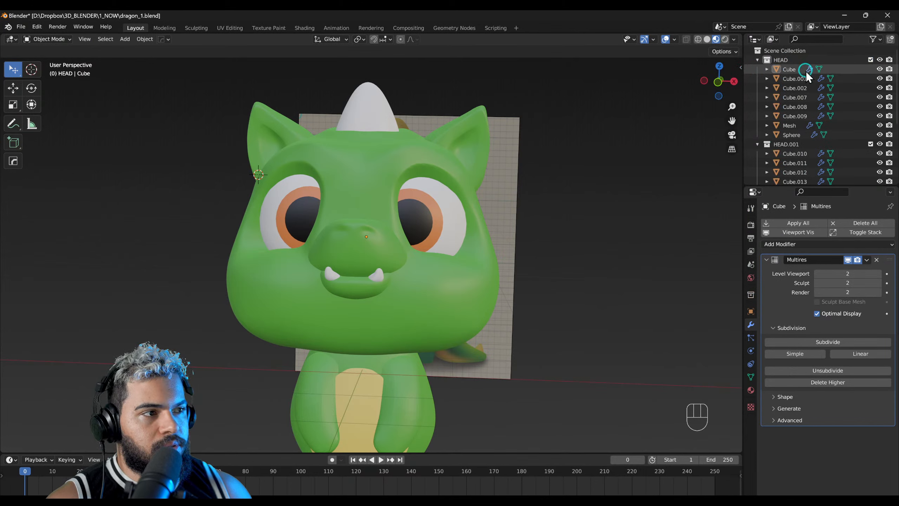
left_click(869, 60)
left_click(786, 69)
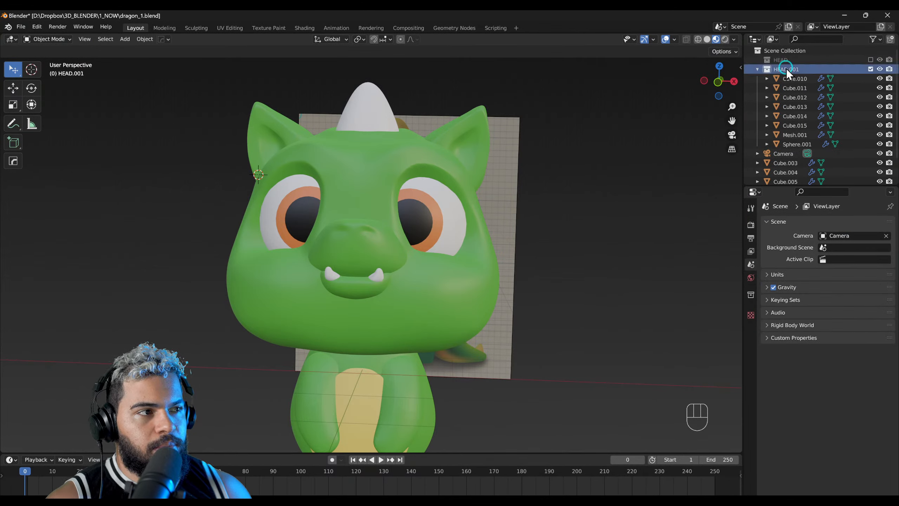
Step: Try to join the duplicated snout, head and lower jaw into one object
left_click(402, 248)
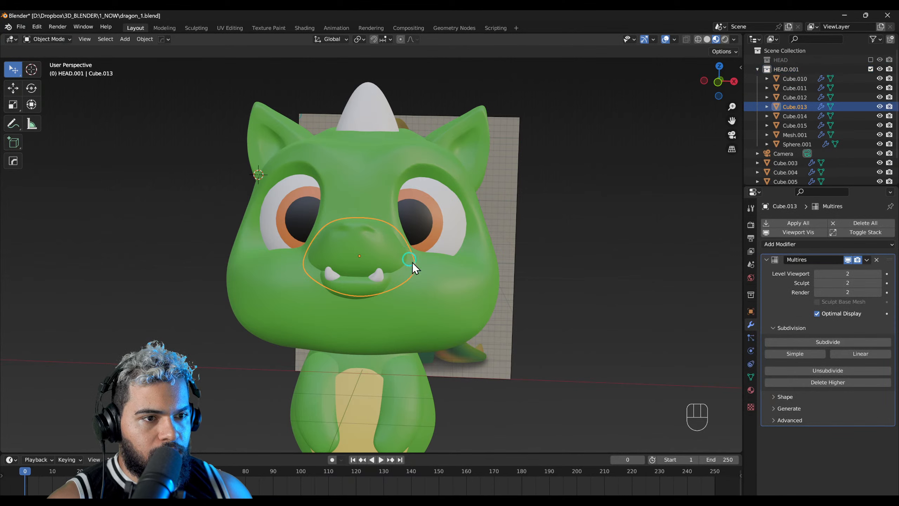
left_click(390, 291, "shift")
left_click(374, 290, "shift")
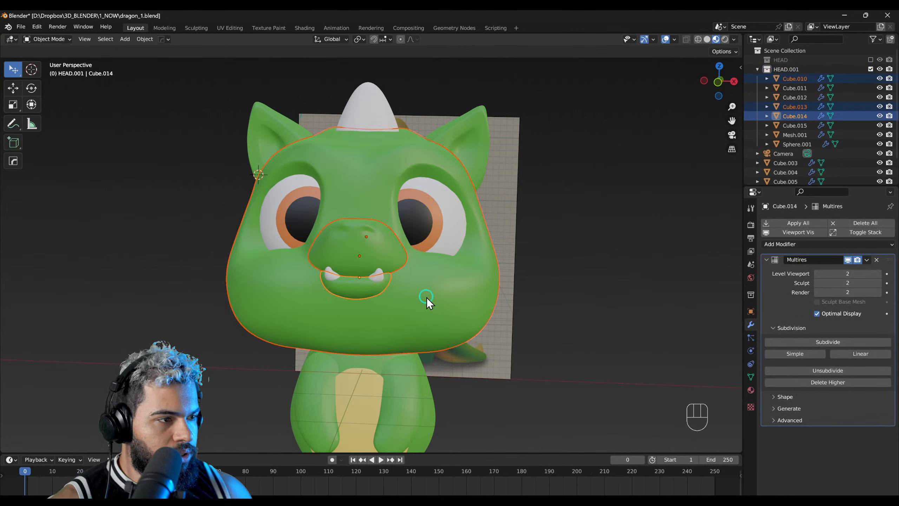
key("ctrl+j")
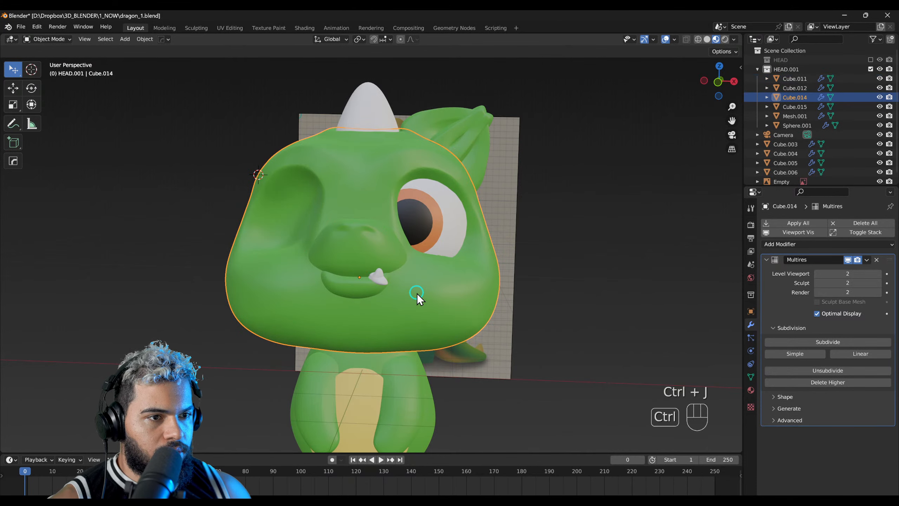
key("ctrl+z")
Step: Apply the Multires modifier on the duplicated lower jaw, the snout and the head
left_click(865, 260)
left_click(845, 271)
left_click(373, 264)
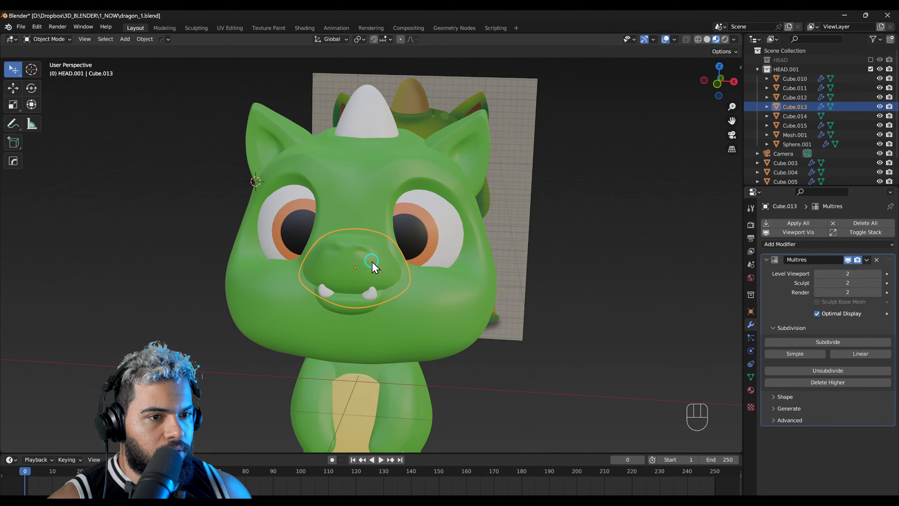
left_click(866, 260)
left_click(845, 270)
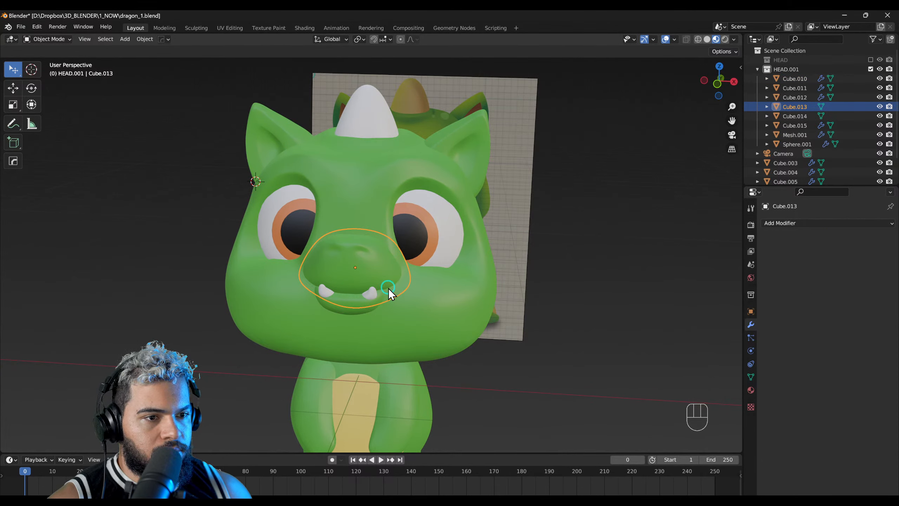
left_click(350, 304)
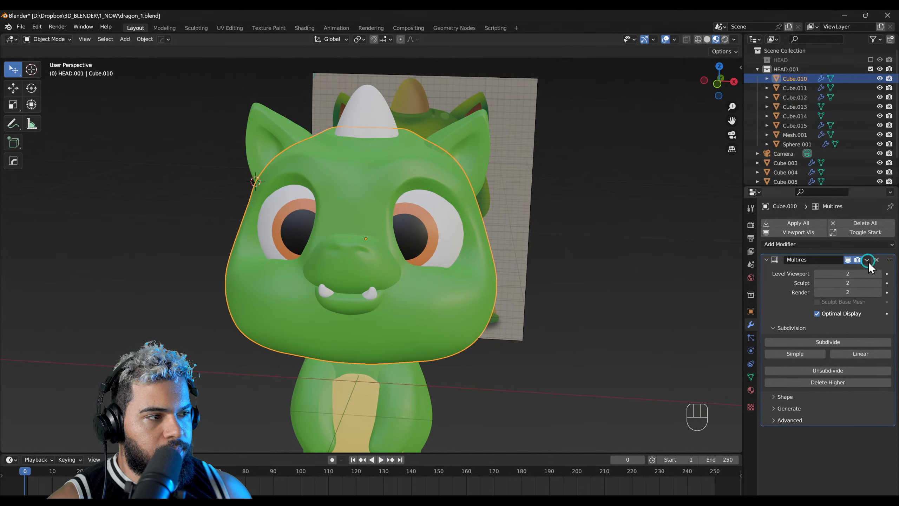
left_click(867, 261)
left_click(846, 270)
Step: Try to join the duplicated head and snout with the lower jaw, and undo the join
left_click(368, 261)
left_click(413, 303, "shift")
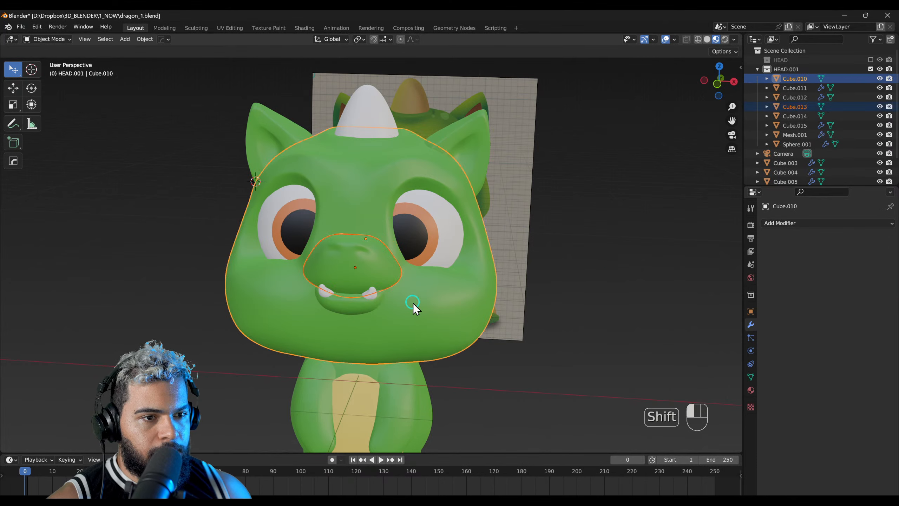
left_click(368, 302, "shift")
key("ctrl+j")
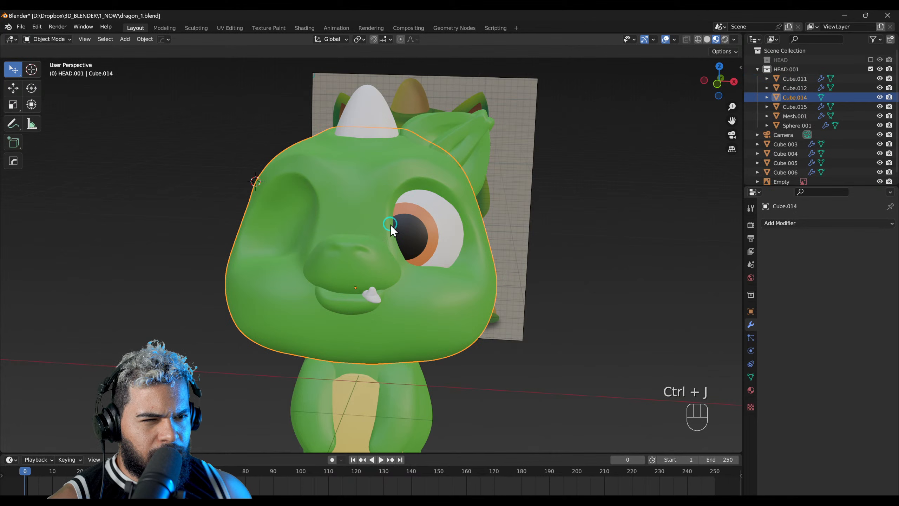
key("ctrl+z")
Step: Check which mirror object the eyes' Mirror modifier uses and compare it with the head object, and save the file
left_click(414, 233)
scroll(424, 251, "up", 1)
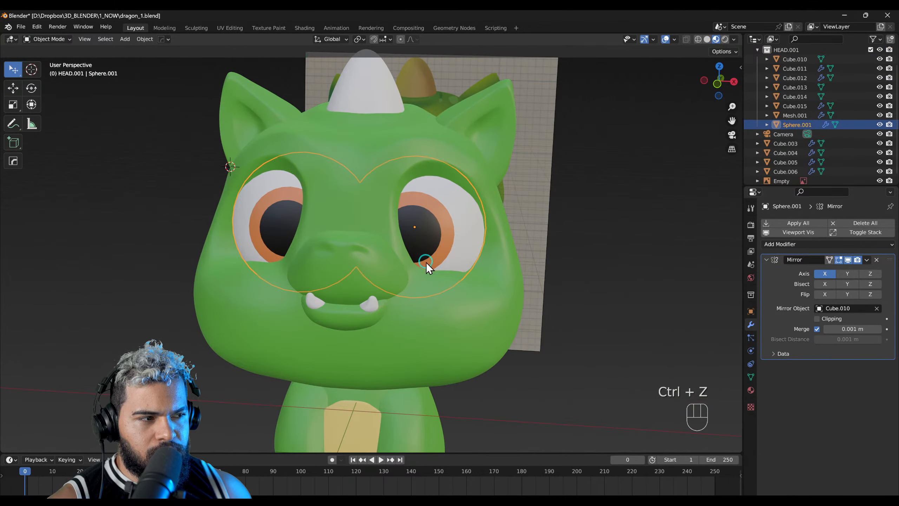
left_click(846, 308)
left_click(793, 308)
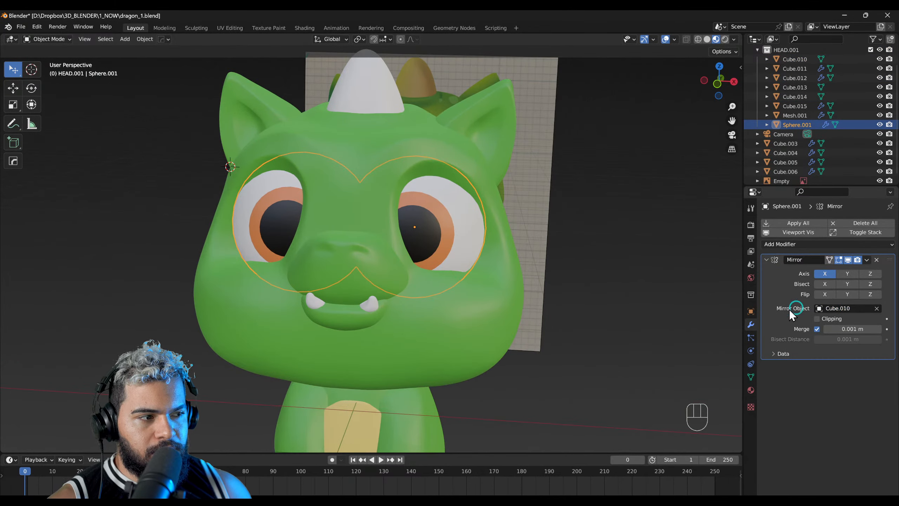
left_click(414, 275)
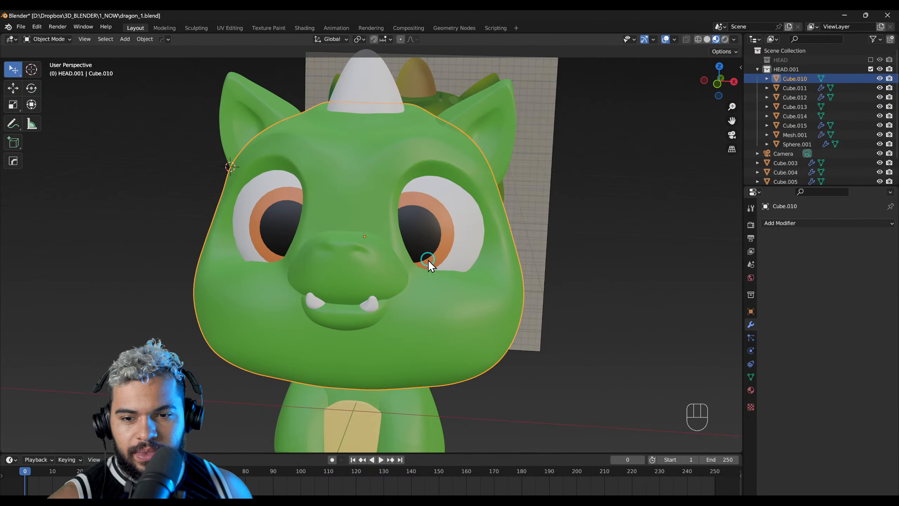
key("ctrl+s")
left_click(368, 226)
middle_click_drag(388, 257, 350, 305)
left_click(478, 289)
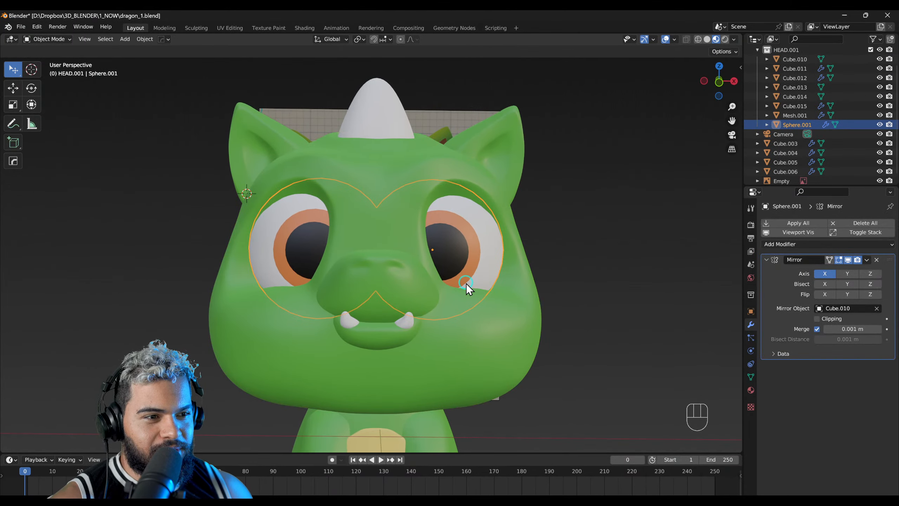
middle_click_drag(446, 282, 456, 339)
left_click(456, 339)
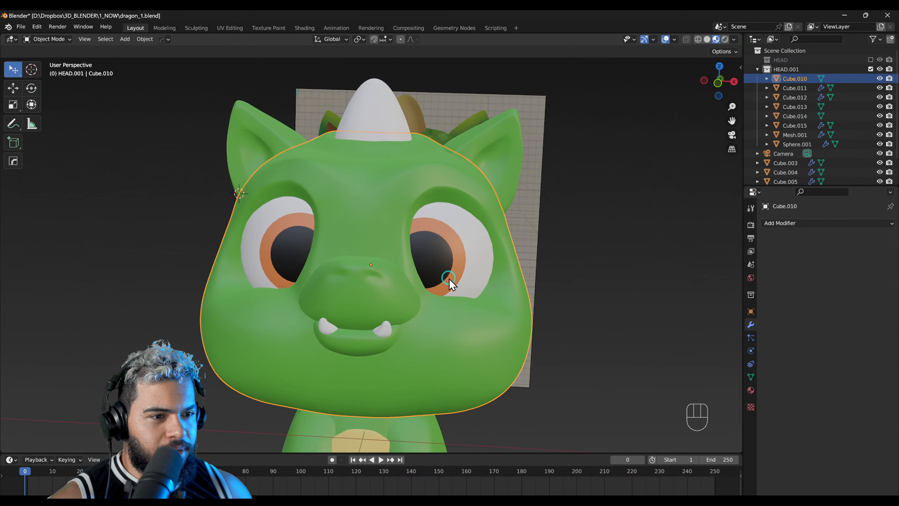
Step: Try moving the head, snout and lower jaw together to test the link to the mirrored parts
left_click(383, 307)
left_click(366, 347, "shift")
left_click(397, 325, "shift")
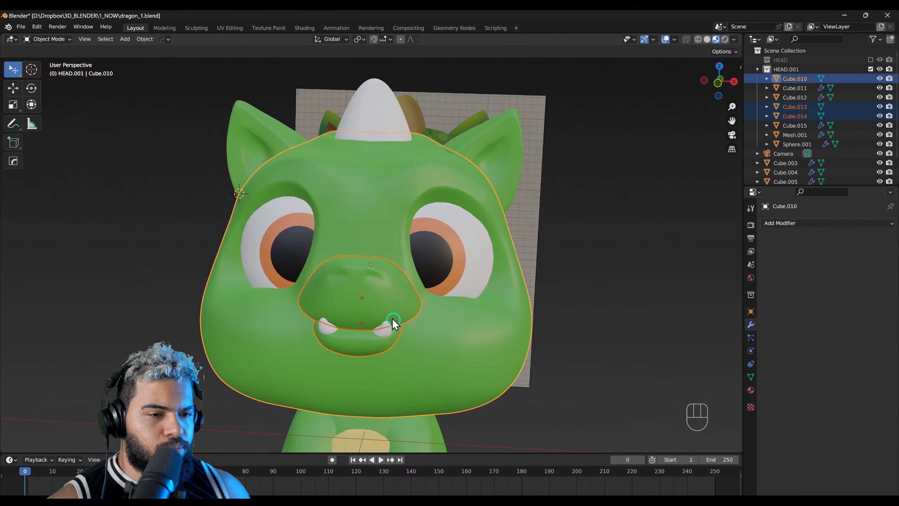
key("g")
right_click(394, 326)
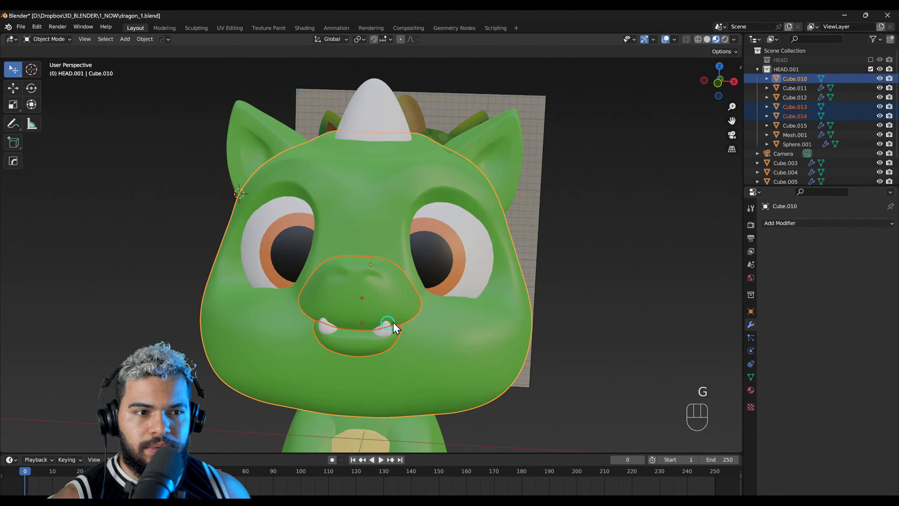
key("g")
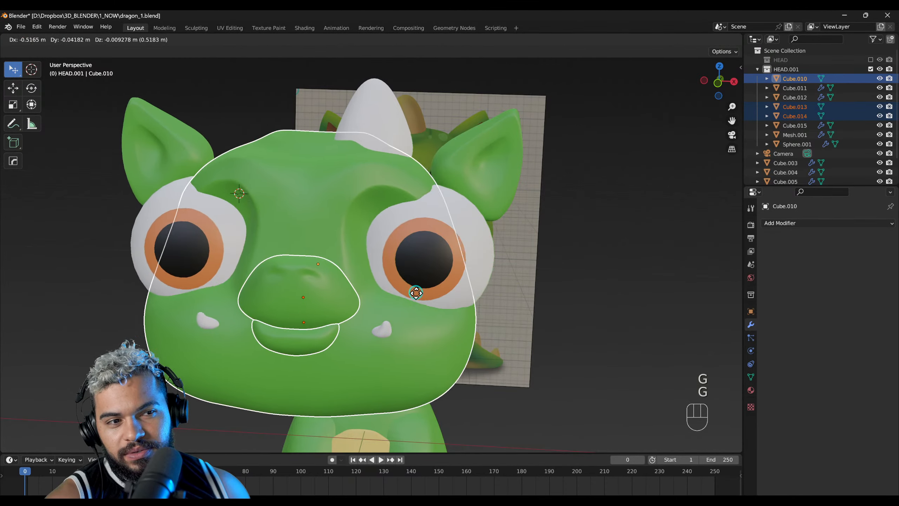
right_click(481, 272)
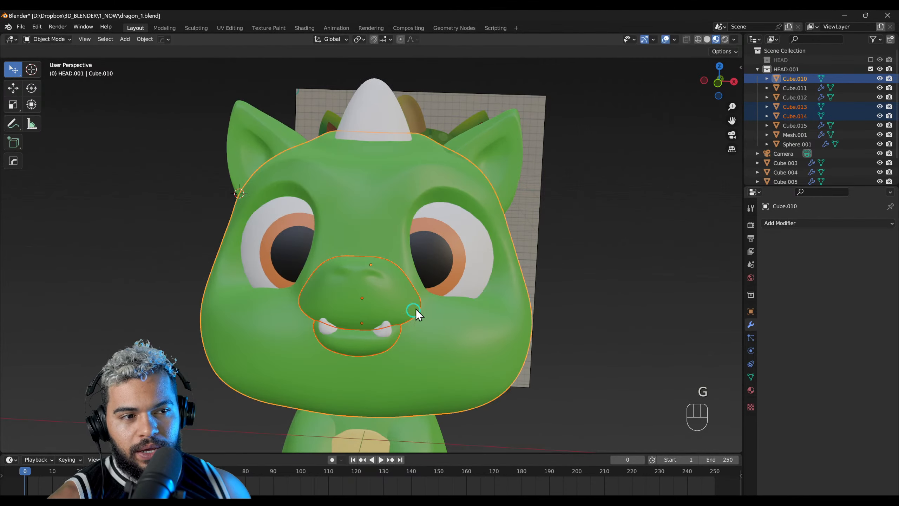
Step: Replace the mirror object in the eyes' Mirror modifier with the white horn
left_click(449, 272)
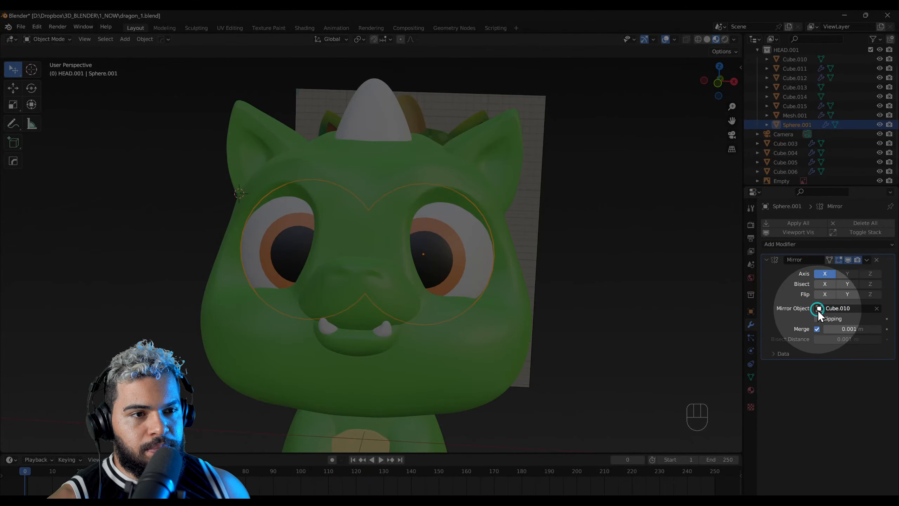
left_click(870, 310)
left_click(877, 310)
left_click(877, 309)
left_click(877, 309)
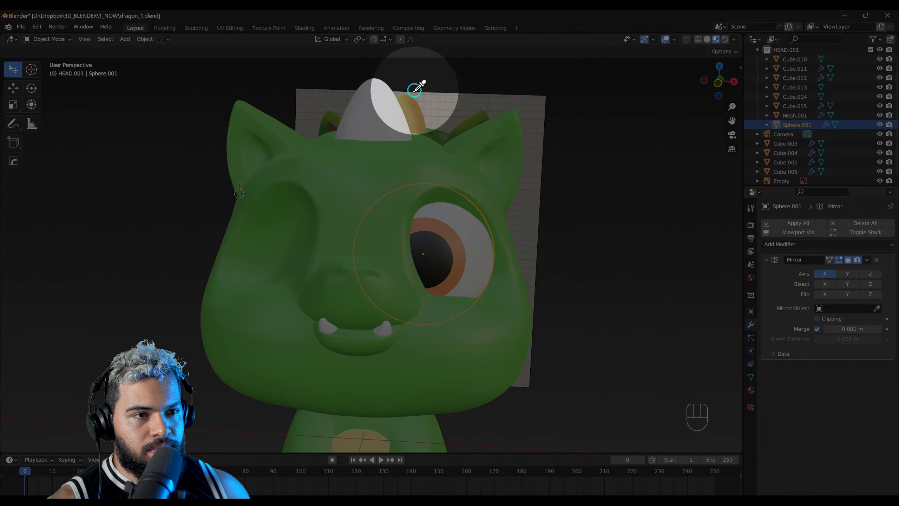
left_click(384, 117)
Step: Set the white horn as the mirror object in the Mirror modifiers of the teeth and the ears
left_click(384, 327)
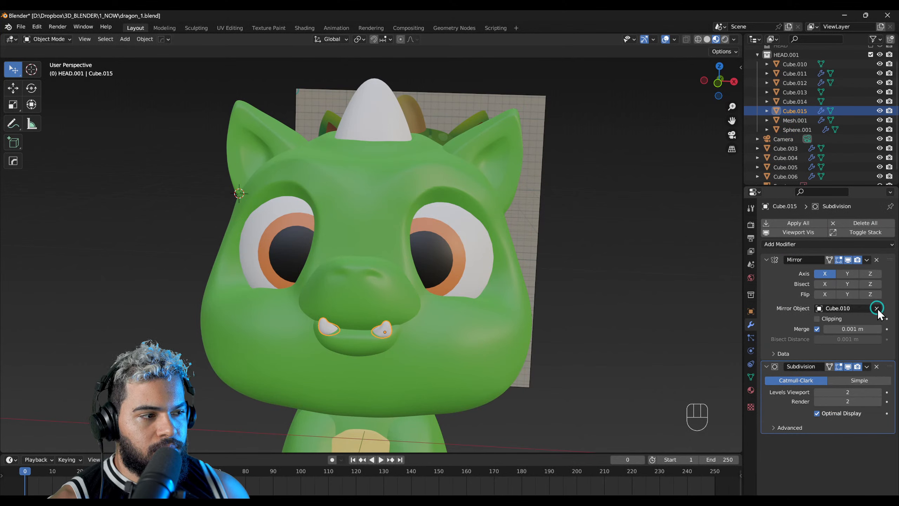
left_click(395, 106)
left_click(491, 141)
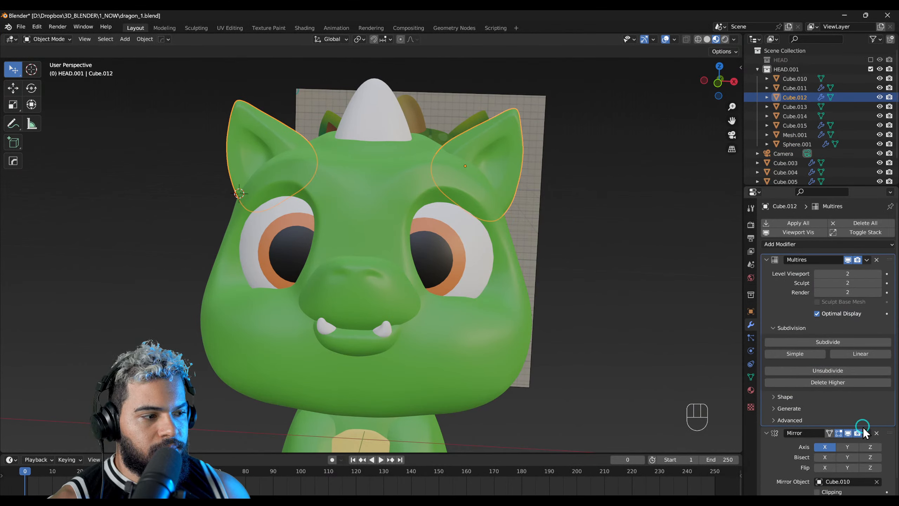
scroll(863, 431, "down", 2)
left_click(877, 463)
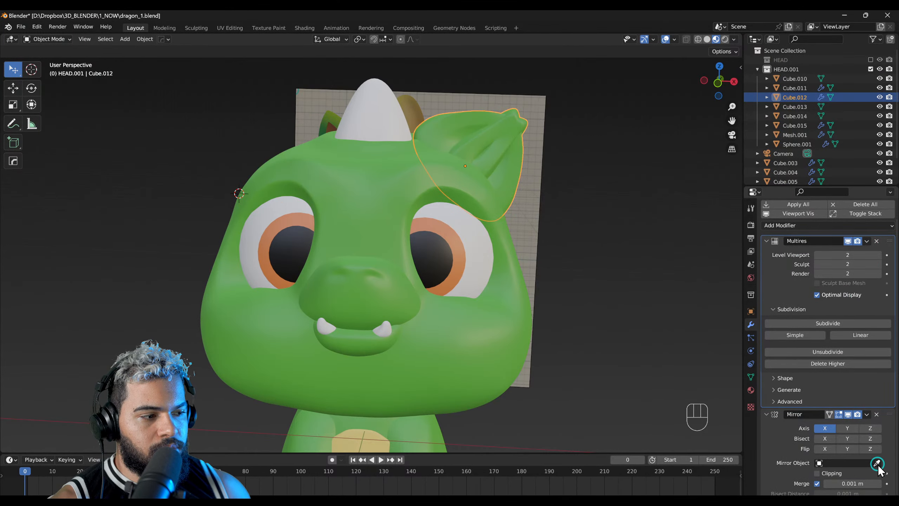
left_click(432, 140)
Step: Join the duplicated head, snout and lower jaw into one object
left_click(373, 207)
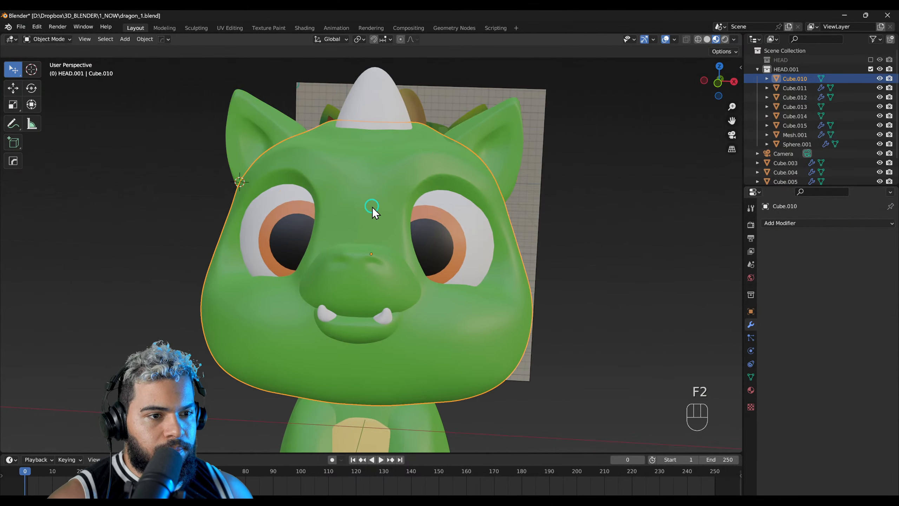
left_click(382, 271, "shift")
left_click(368, 331, "shift")
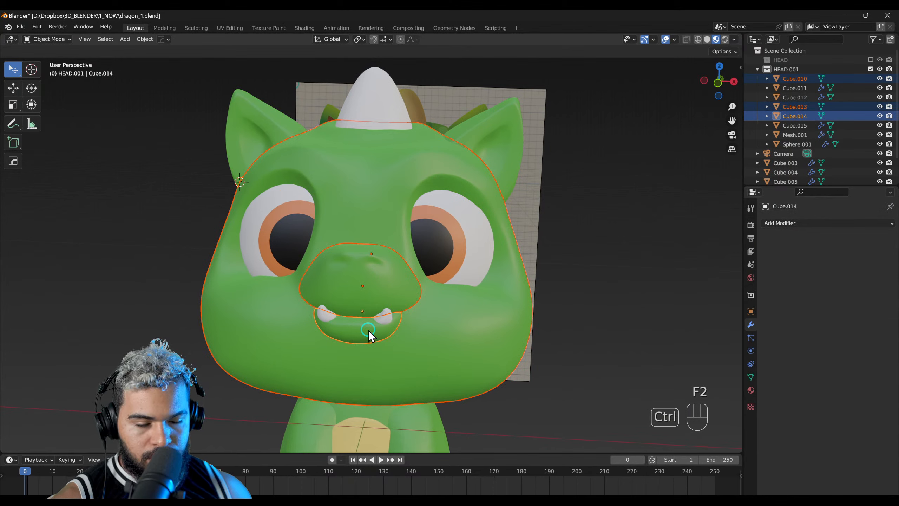
key("ctrl+j")
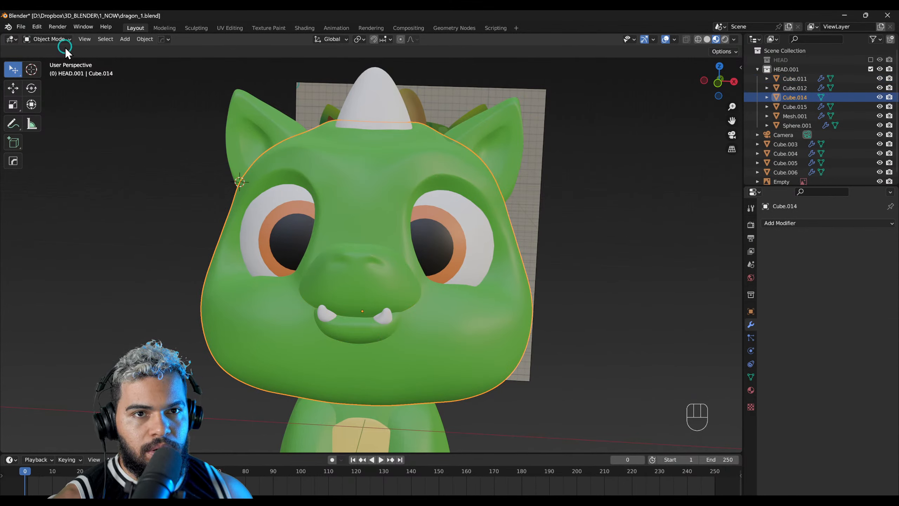
Step: Enter Sculpt Mode and voxel remesh the joined head with a voxel size of about 0.034 m
left_click(50, 39)
left_click(48, 70)
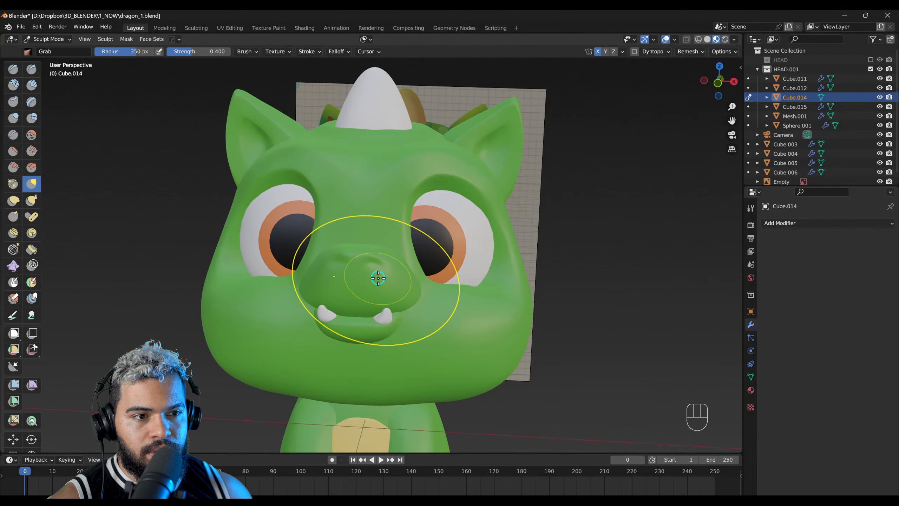
key("r")
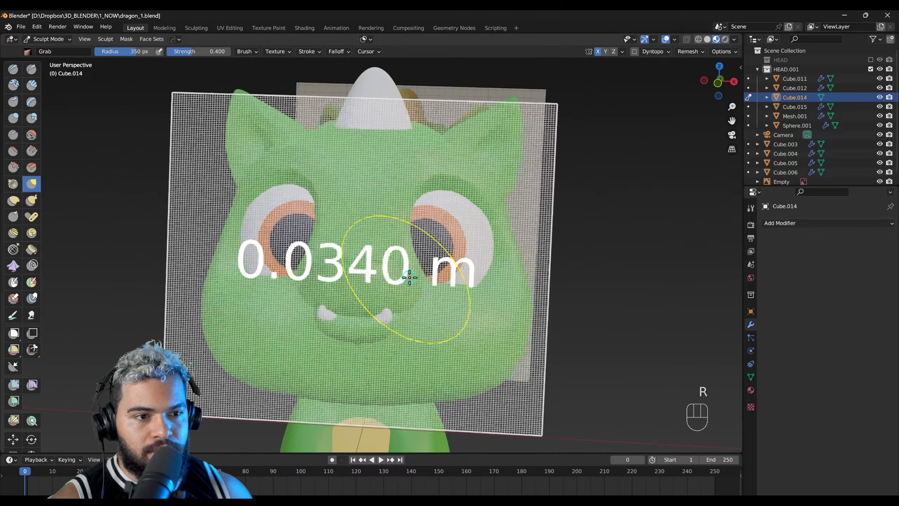
left_click(418, 278)
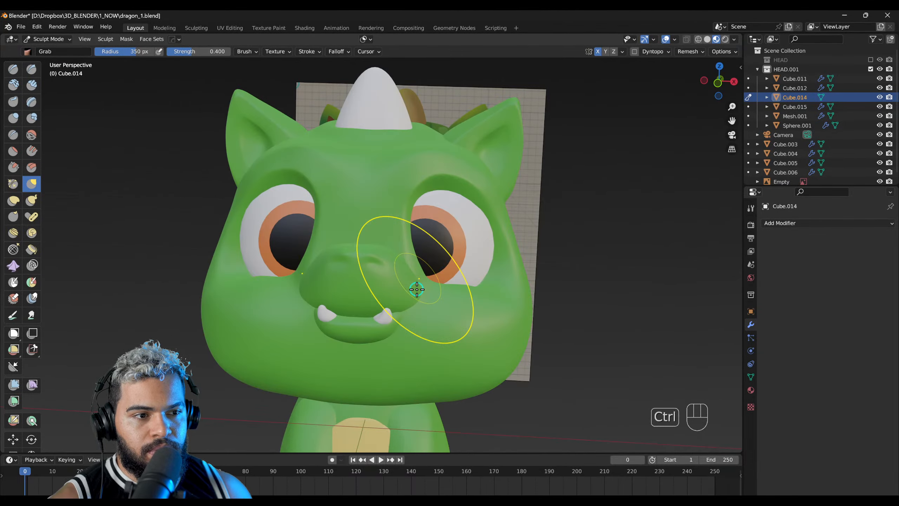
key("ctrl+r")
right_click_drag(417, 278, 400, 278)
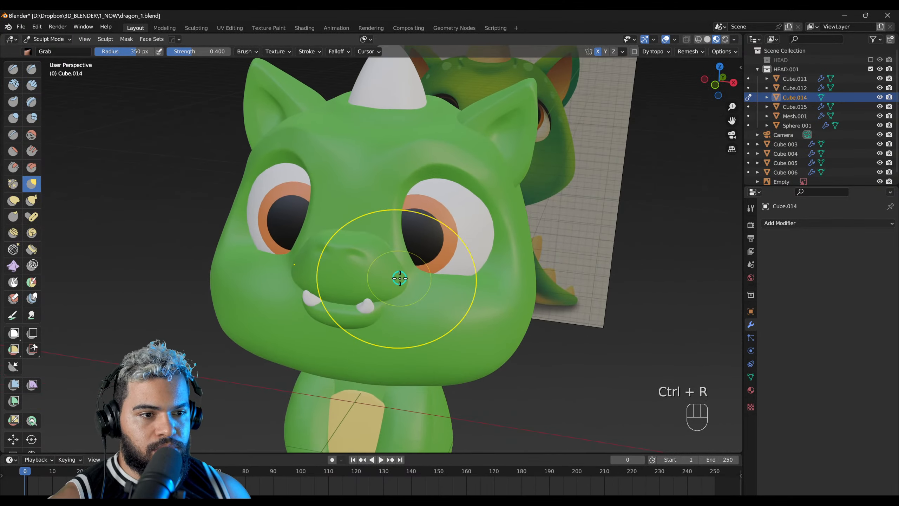
Step: Smooth the seams where the snout and the mouth corner blend into the cheek
scroll(400, 279, "up", 3)
scroll(415, 302, "up", 3)
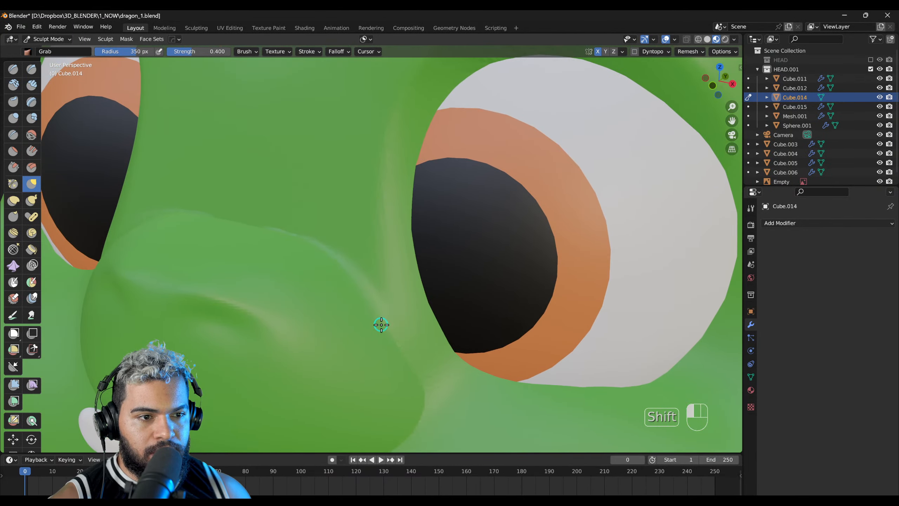
scroll(407, 291, "down", 3)
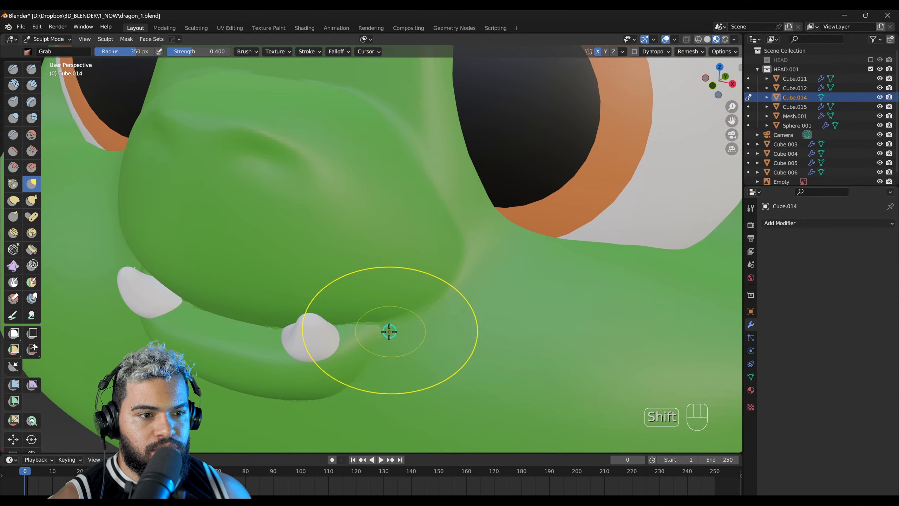
scroll(390, 337, "up", 2)
mouse_move(386, 349)
middle_mouse_down()
mouse_move(451, 212)
mouse_move(432, 266)
mouse_move(439, 192)
middle_mouse_up()
middle_click_drag(439, 151, 444, 264, "shift")
left_click_drag(496, 187, 469, 212, "shift")
middle_click_drag(468, 213, 463, 252)
Step: Reduce the sculpt brush radius to 269 px and further smooth the transition around the snout
key("f")
left_click(403, 232)
mouse_move(497, 214)
middle_mouse_down("shift")
mouse_move(476, 293)
mouse_move(449, 312)
middle_mouse_up("shift")
middle_click_drag(254, 188, 354, 272, "shift")
scroll(297, 286, "down", 4)
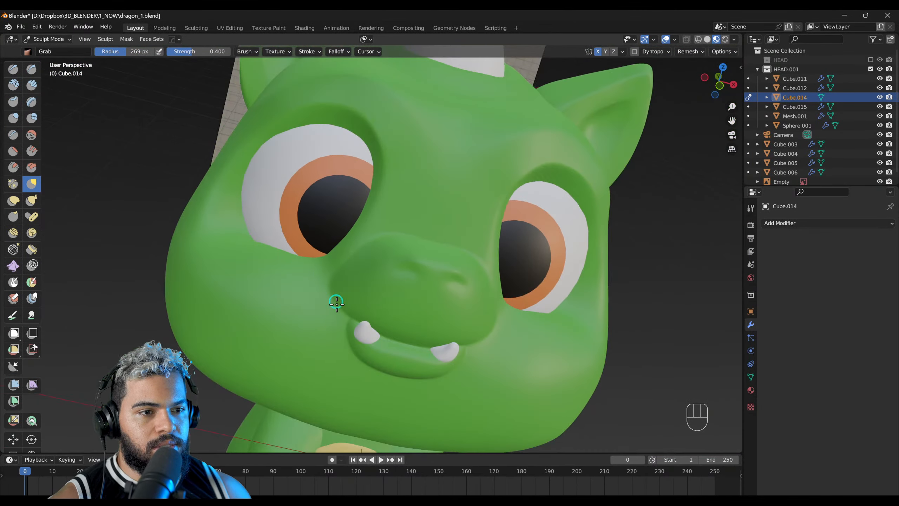
Step: Show the wireframe overlay and examine the remeshed head's topology around the snout and eyes
middle_click_drag(335, 305, 372, 275)
scroll(472, 201, "down", 3)
scroll(471, 231, "up", 1)
key("alt+z")
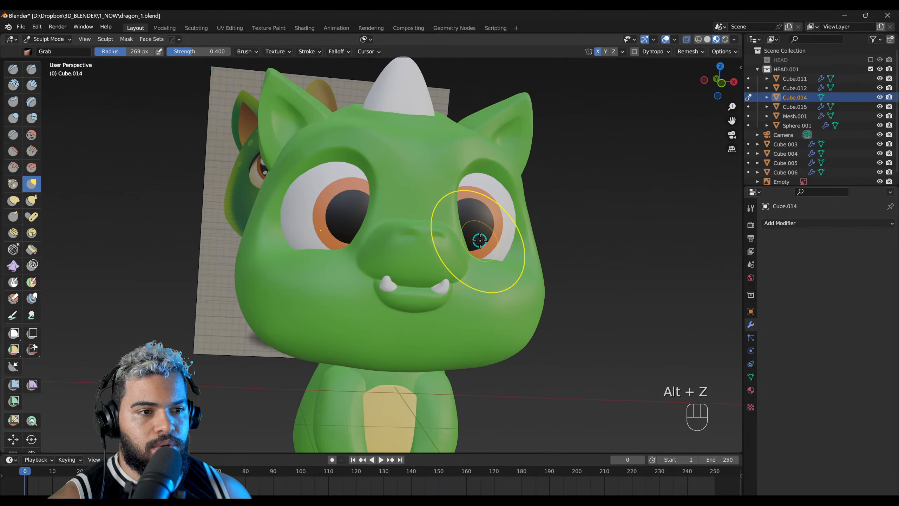
middle_click_drag(478, 237, 425, 270)
key("alt+c")
key("alt+x")
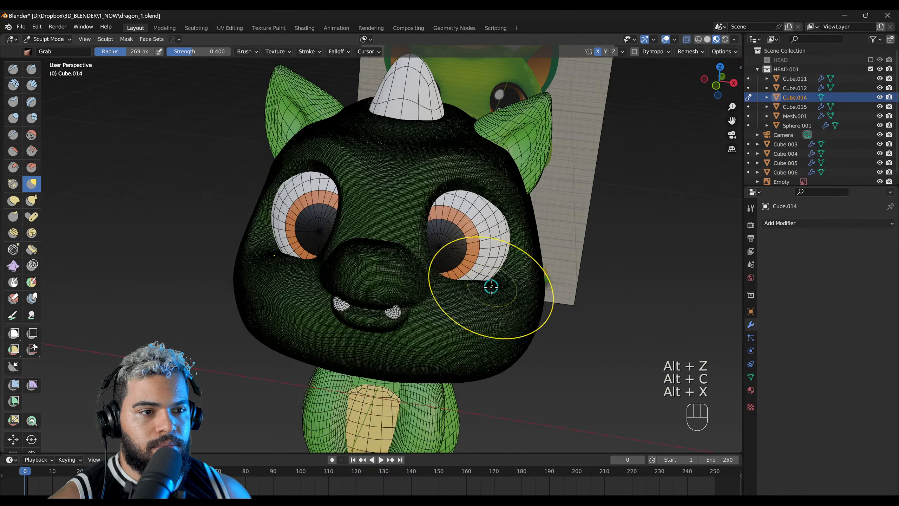
middle_click_drag(490, 286, 505, 266)
scroll(434, 240, "up", 1)
middle_click_drag(434, 241, 182, 258)
scroll(282, 264, "up", 3)
right_click_drag(283, 263, 334, 239)
scroll(369, 269, "up", 2)
scroll(334, 239, "up", 4)
scroll(334, 239, "down", 5)
key("alt+x")
mouse_move(317, 267)
middle_mouse_down()
mouse_move(315, 277)
mouse_move(303, 262)
mouse_move(474, 255)
mouse_move(409, 263)
mouse_move(449, 269)
mouse_move(414, 293)
mouse_move(504, 295)
middle_mouse_up()
Step: Switch to solid shading without the wireframe overlay and examine the head's surface around the snout and eye sockets
left_click(710, 40)
key("alt+x")
key("alt+x")
key("alt+c")
key("alt+z")
mouse_move(445, 249)
right_mouse_down()
mouse_move(414, 289)
mouse_move(385, 281)
right_mouse_up()
scroll(410, 291, "up", 2)
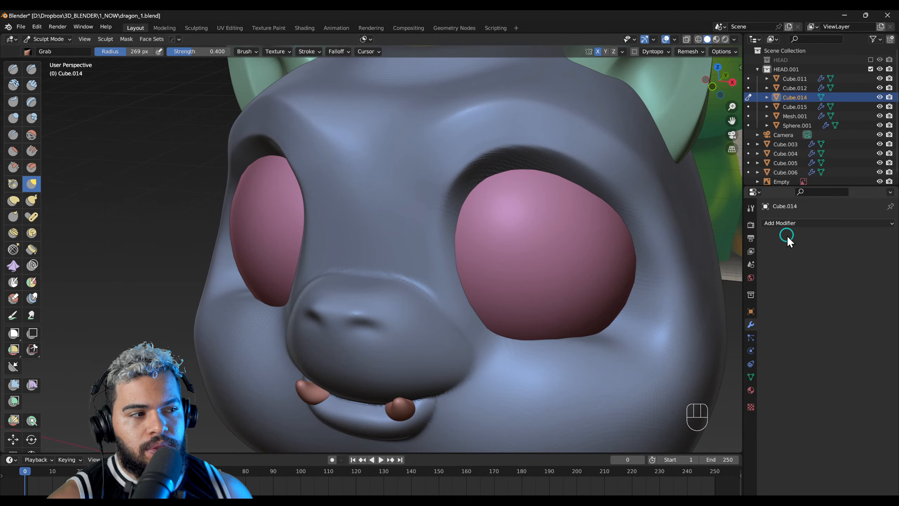
left_click(793, 223)
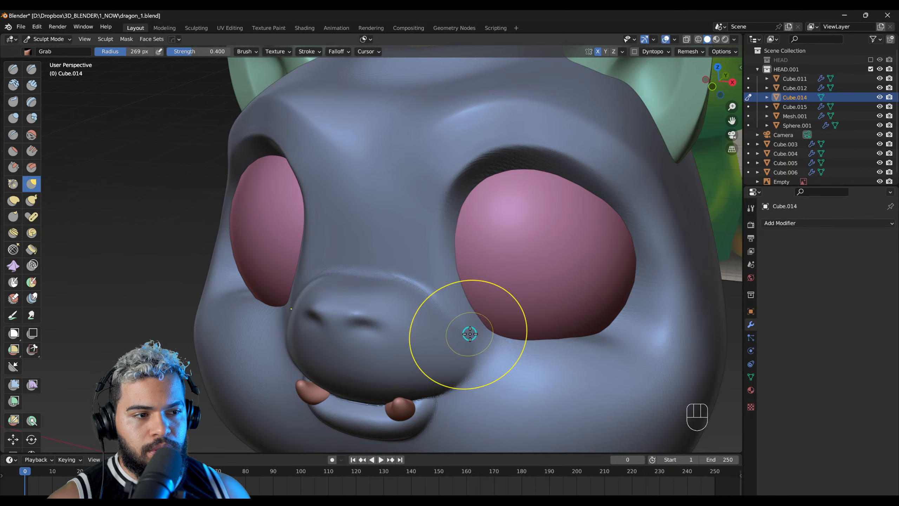
right_click_drag(574, 309, 584, 322)
right_click_drag(517, 329, 424, 349)
mouse_move(386, 307)
right_mouse_down()
mouse_move(431, 309)
mouse_move(484, 279)
mouse_move(466, 276)
mouse_move(516, 303)
mouse_move(588, 255)
mouse_move(503, 247)
mouse_move(386, 292)
mouse_move(438, 286)
mouse_move(364, 320)
mouse_move(322, 321)
right_mouse_up()
scroll(689, 86, "down", 2)
Step: Show the model with its materials, select the eyes and set the orange iris material to specular 1.000, subsurface IOR 1.010 and roughness 0.000
key("F2")
left_click(503, 248)
scroll(438, 286, "down", 2)
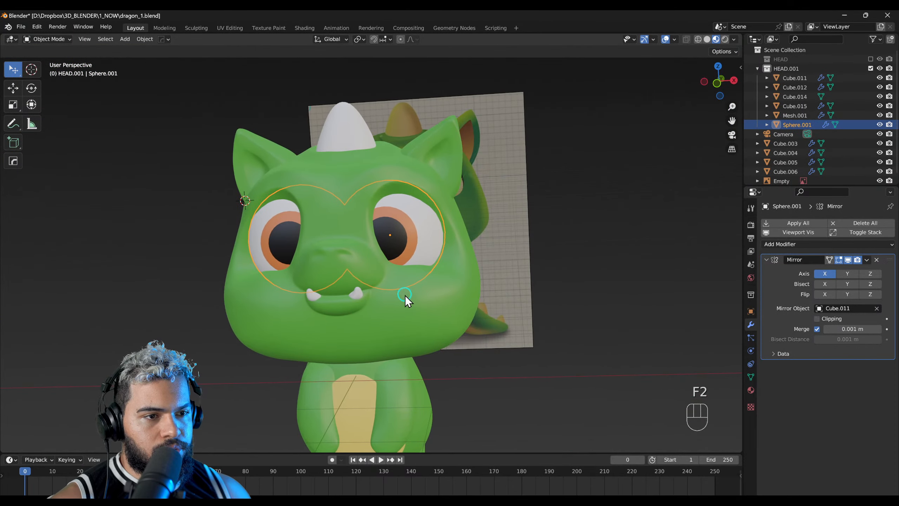
scroll(390, 244, "up", 2)
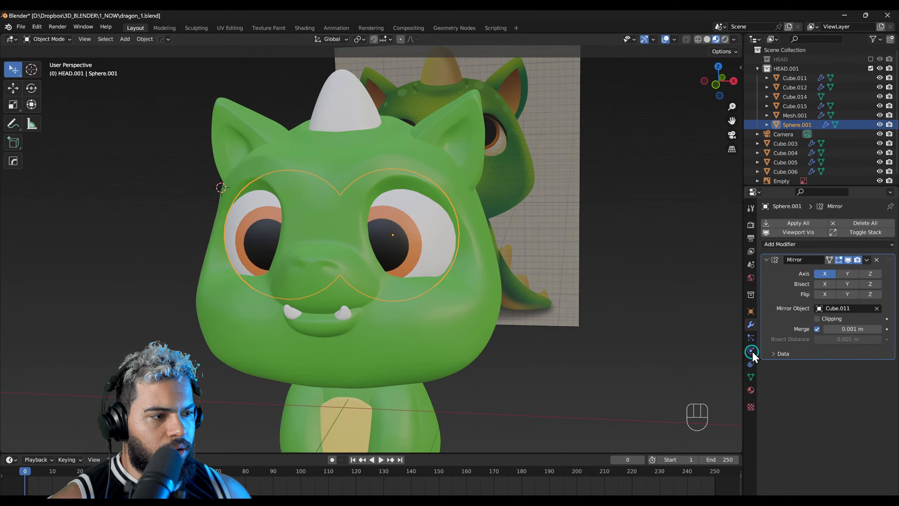
left_click(751, 390)
scroll(415, 247, "up", 3)
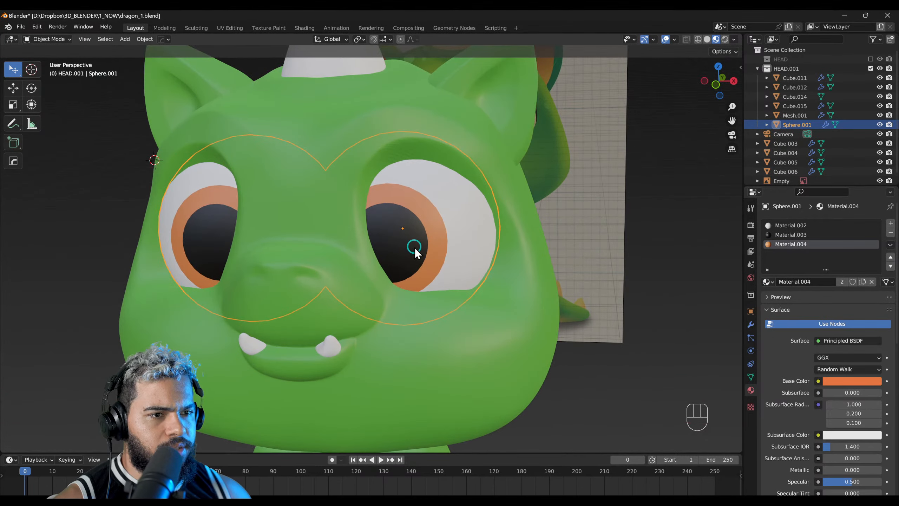
left_click(787, 244)
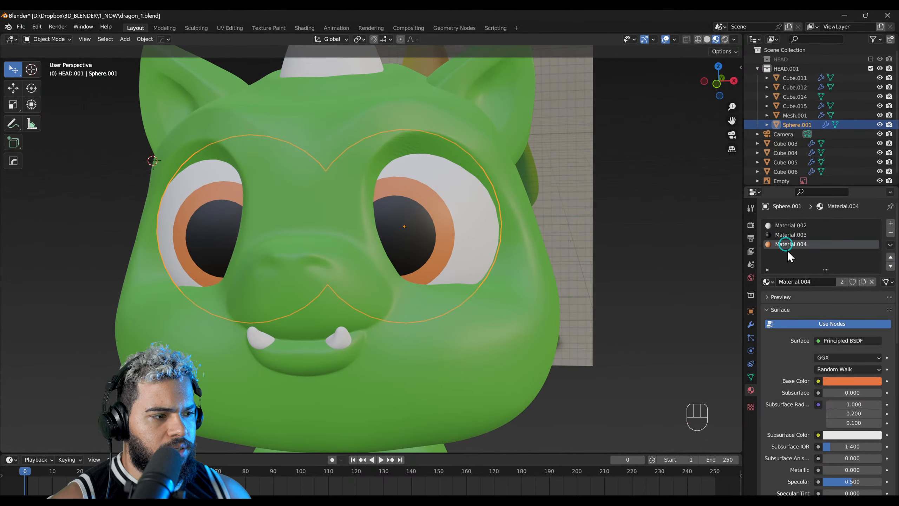
scroll(787, 412, "down", 5)
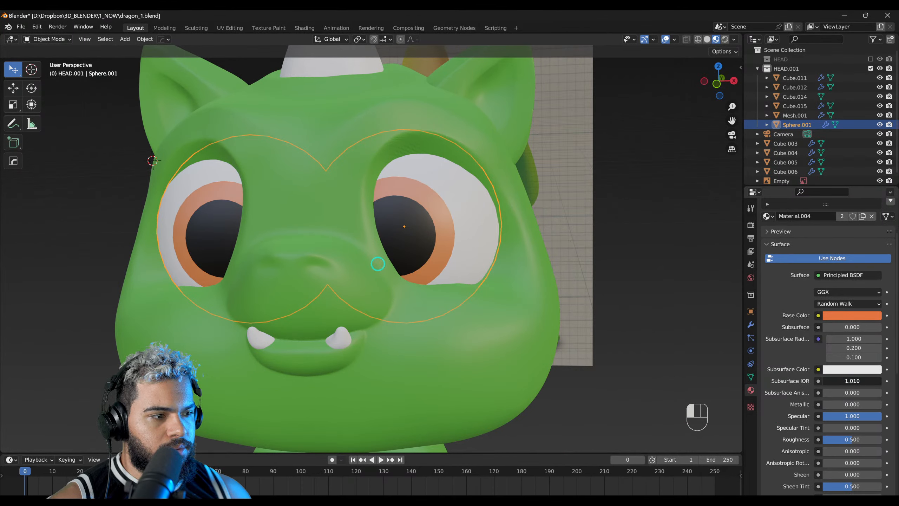
left_click_drag(439, 314, 368, 320)
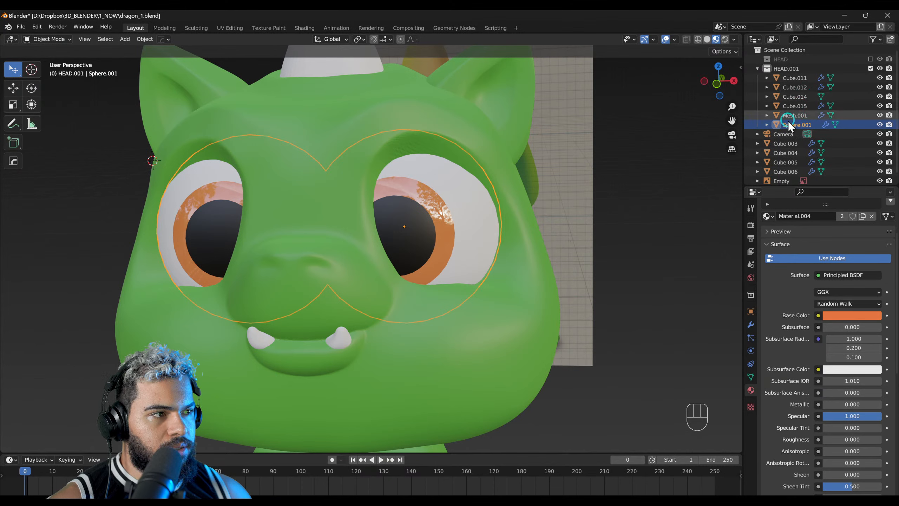
Step: Set the roughness of the black pupil material, Material.003, to 0.156
scroll(793, 246, "up", 4)
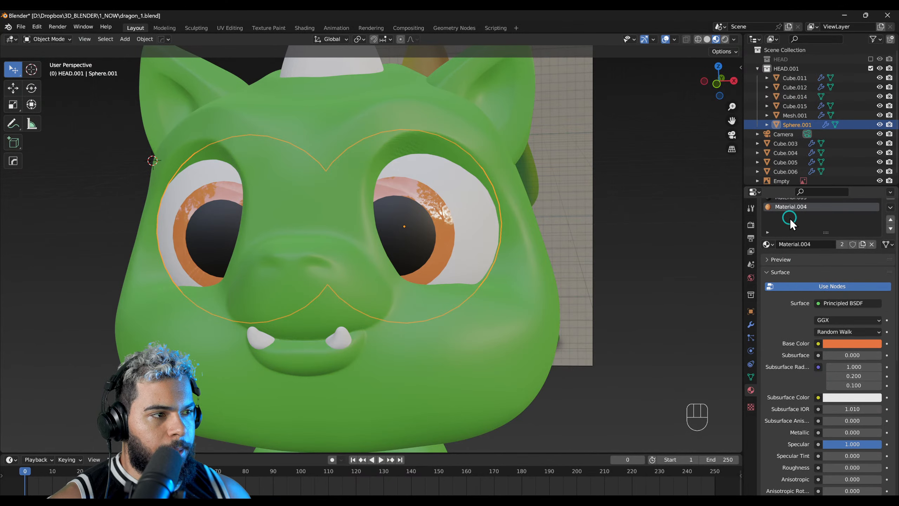
left_click(786, 207)
left_click_drag(838, 481, 369, 230)
middle_click_drag(531, 312, 353, 315)
scroll(357, 308, "down", 4)
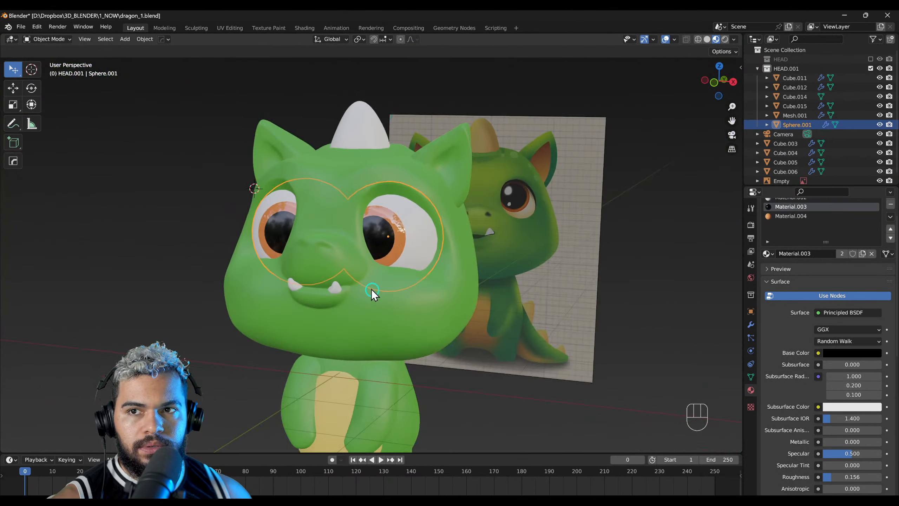
Step: Save the dragon file
key("F2")
right_click_drag(371, 289, 473, 271)
key("ctrl+s")
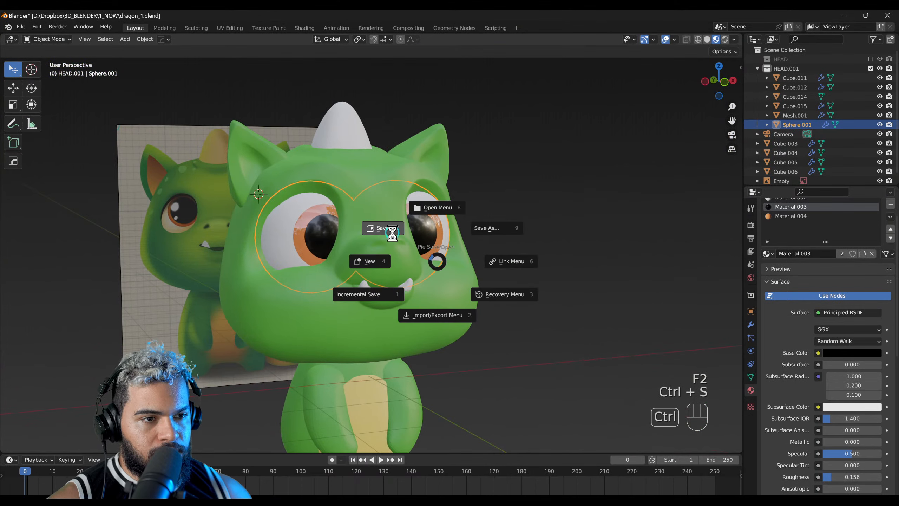
left_click(380, 260)
Step: Add a point light to the scene and move it out to one side of the dragon's head
scroll(428, 267, "down", 4)
right_click_drag(428, 267, 414, 274)
left_click(243, 342)
right_click_drag(243, 343, 266, 352)
key("shift+a")
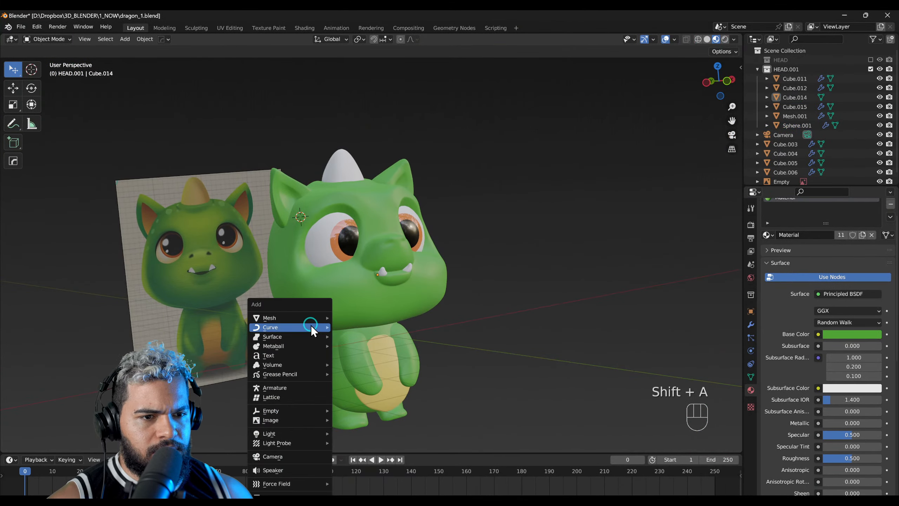
mouse_move(289, 435)
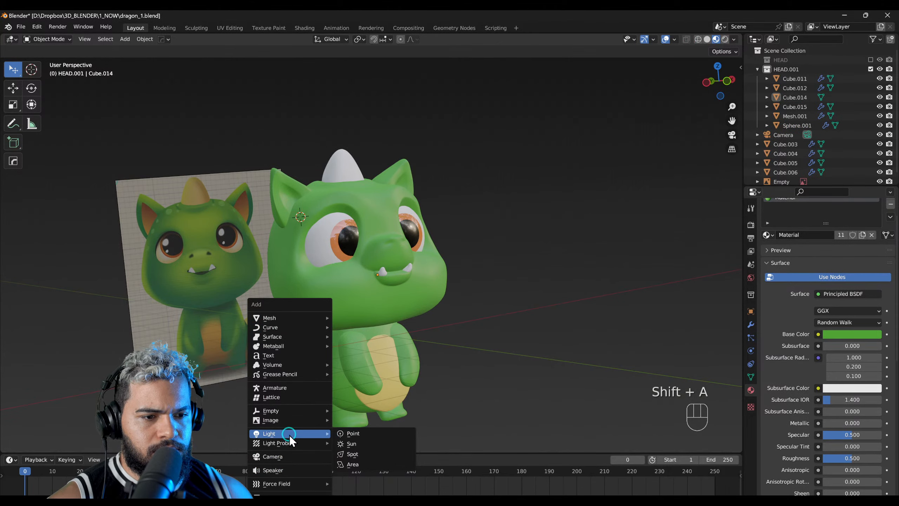
left_click(353, 434)
middle_click_drag(366, 386, 483, 265)
key("g")
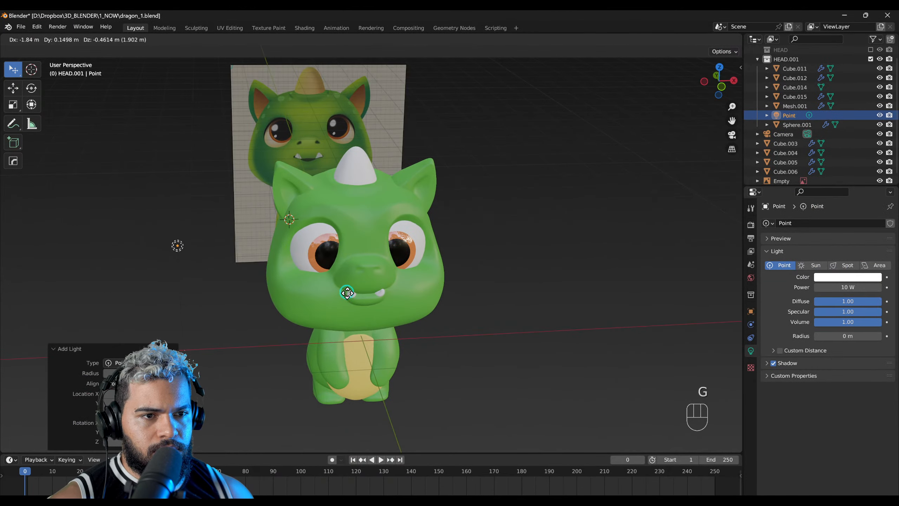
left_click(345, 293)
Step: Display the scene in rendered shading, raise the point light's power to 542.2 W and reposition the light beside the dragon
middle_click_drag(346, 293, 397, 300)
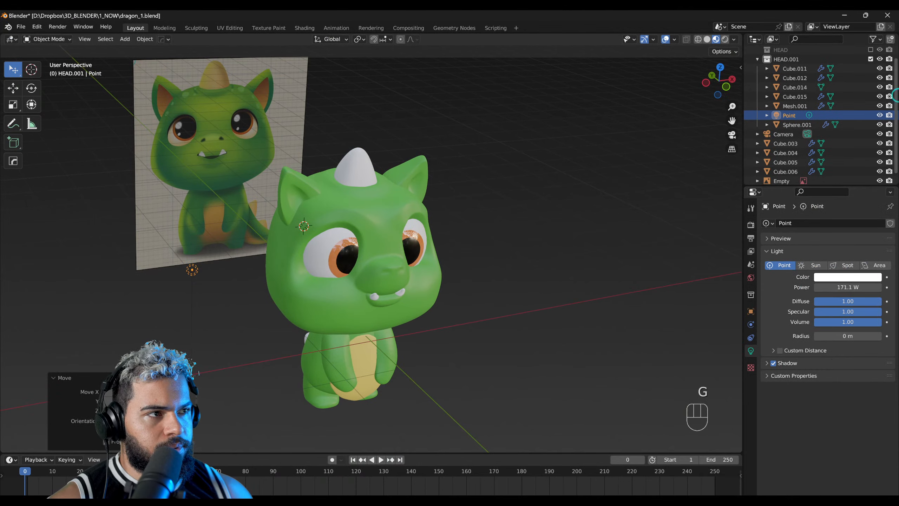
left_click(725, 40)
mouse_move(457, 255)
middle_mouse_down()
mouse_move(419, 268)
mouse_move(538, 315)
mouse_move(383, 298)
mouse_move(425, 291)
middle_mouse_up()
left_click_drag(829, 288, 540, 323)
key("g")
left_click(526, 275)
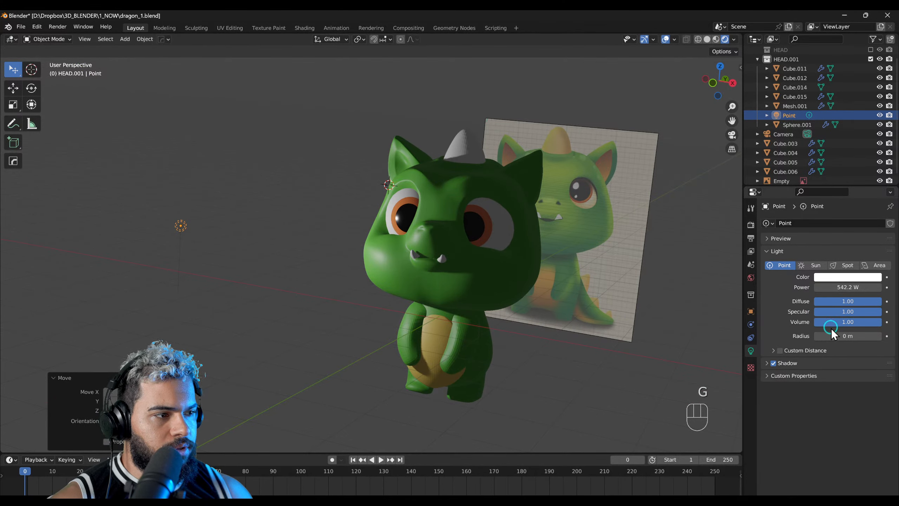
Step: Set the point light's radius to 5.64 m and its power to 1340.2 W, and move it closer to the dragon
left_click_drag(832, 331, 895, 346)
left_click_drag(837, 287, 751, 288)
middle_click_drag(483, 293, 512, 286, "alt")
key("g")
left_click(595, 263)
middle_click_drag(591, 265, 486, 270)
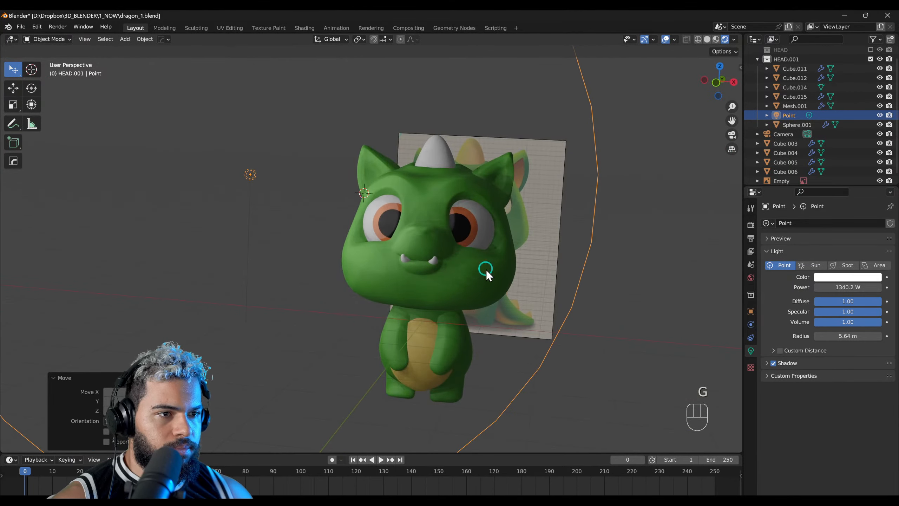
Step: Duplicate the point light and place the copy on the opposite side of the dragon
key("shift+d")
key("g")
left_click(466, 316)
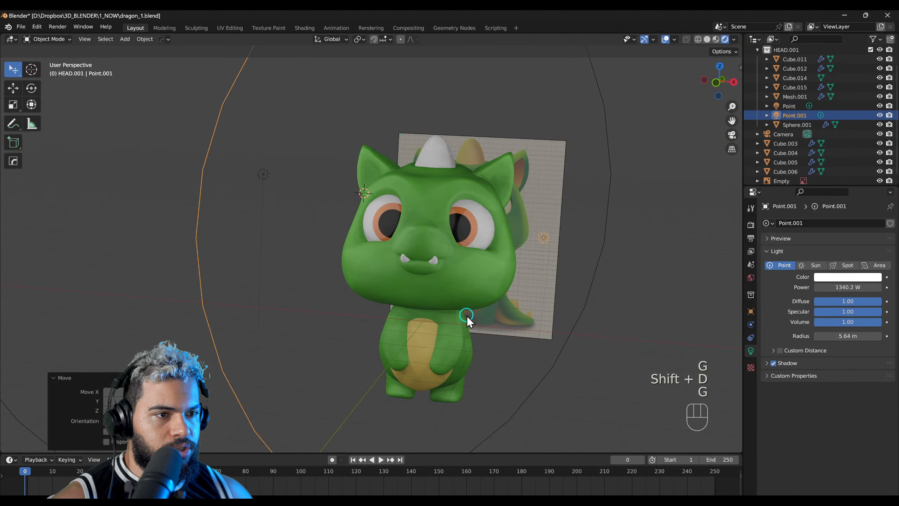
key("g")
left_click(586, 358)
middle_click_drag(586, 358, 621, 309)
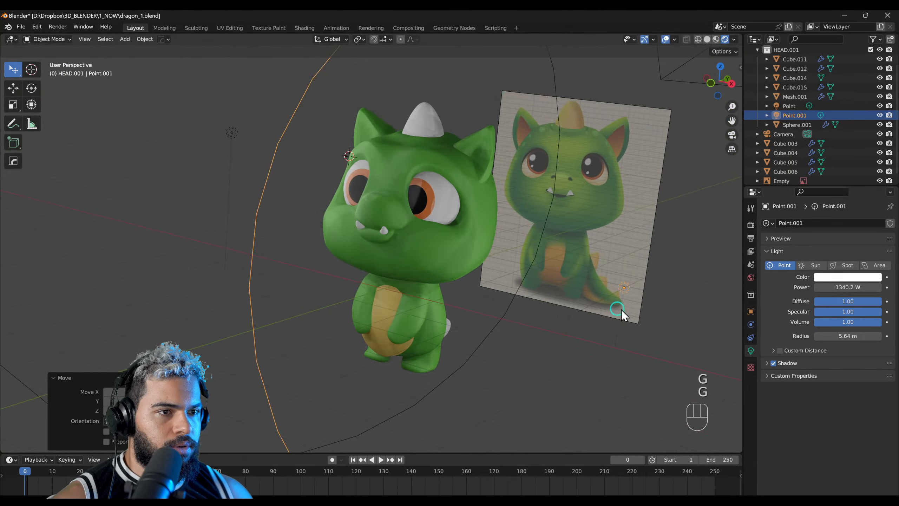
Step: Tint both point lights yellow, giving the original the stronger shade
left_click(842, 279)
left_click(811, 195)
middle_click_drag(638, 304, 482, 283, "alt")
left_click(241, 147)
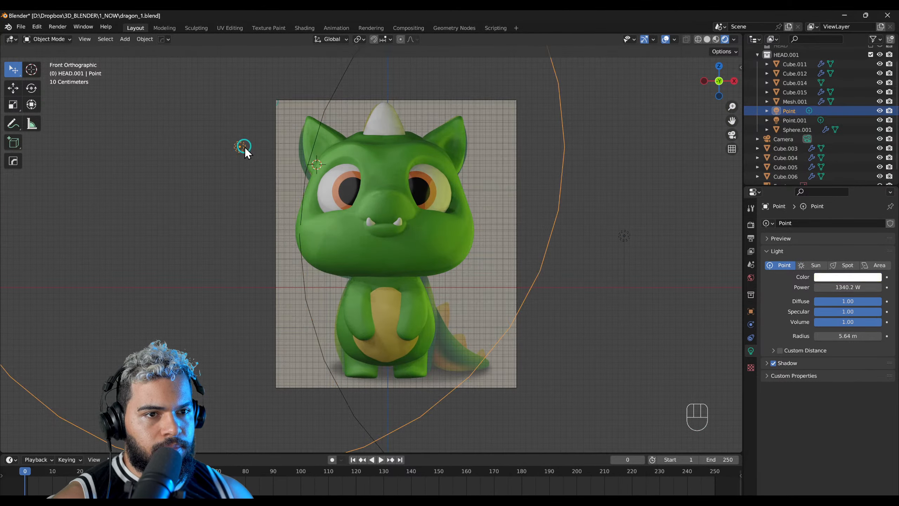
left_click(825, 278)
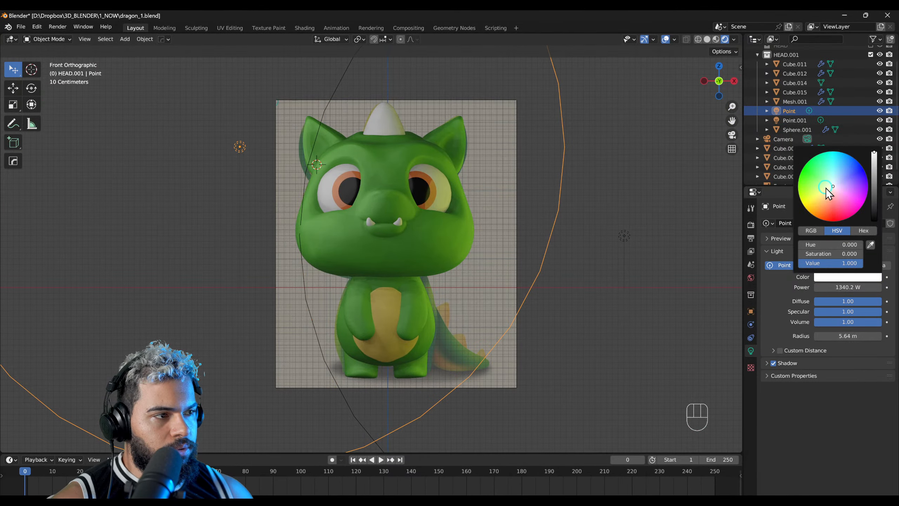
left_click_drag(826, 188, 815, 203)
Step: Move the original point light farther out from the dragon, above its head
middle_click_drag(537, 301, 463, 317)
key("g")
left_click(481, 308)
key("g")
left_click(483, 334)
key("g")
left_click(523, 304)
middle_click_drag(522, 303, 354, 340)
key("g")
right_click(359, 339)
right_click_drag(359, 339, 480, 256)
key("g")
left_click(391, 255)
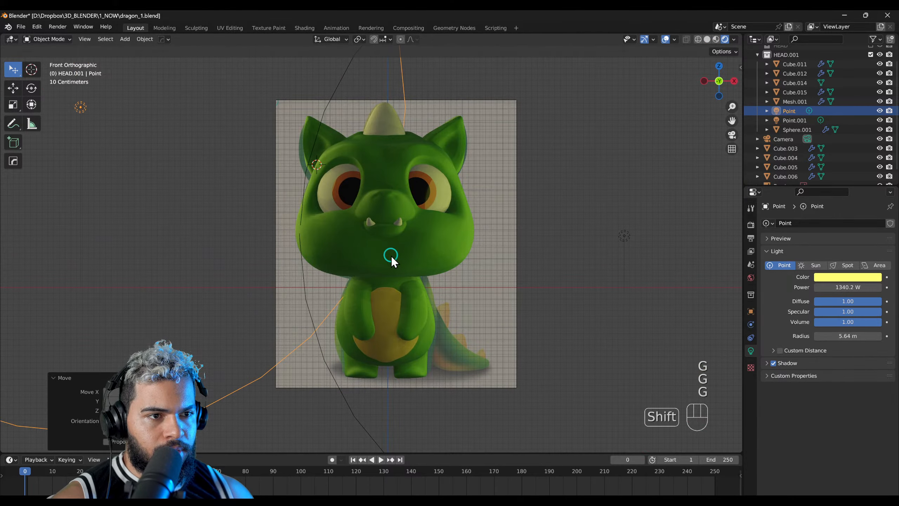
Step: Duplicate the yellow point light and move the third light in front of the dragon
key("shift+d")
middle_click_drag(567, 207, 542, 263)
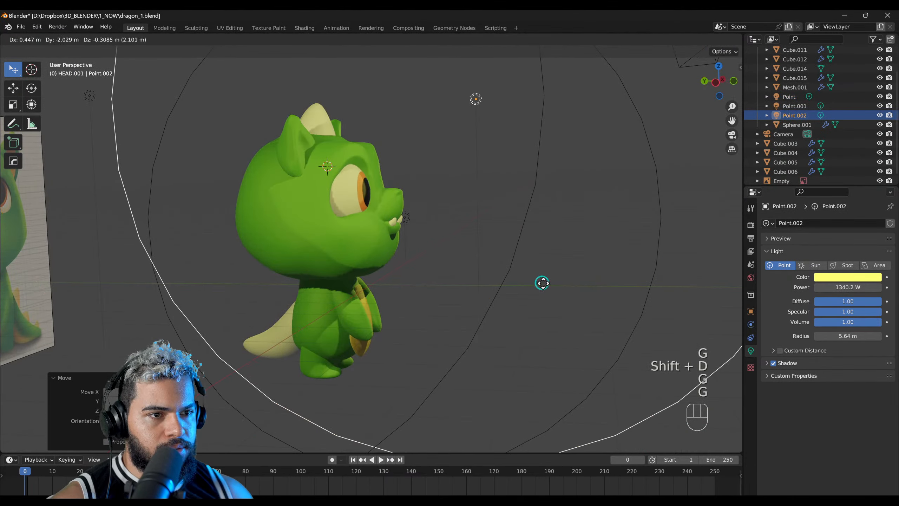
left_click(418, 311)
right_click_drag(418, 311, 311, 222)
key("g")
left_click(388, 223)
key("g")
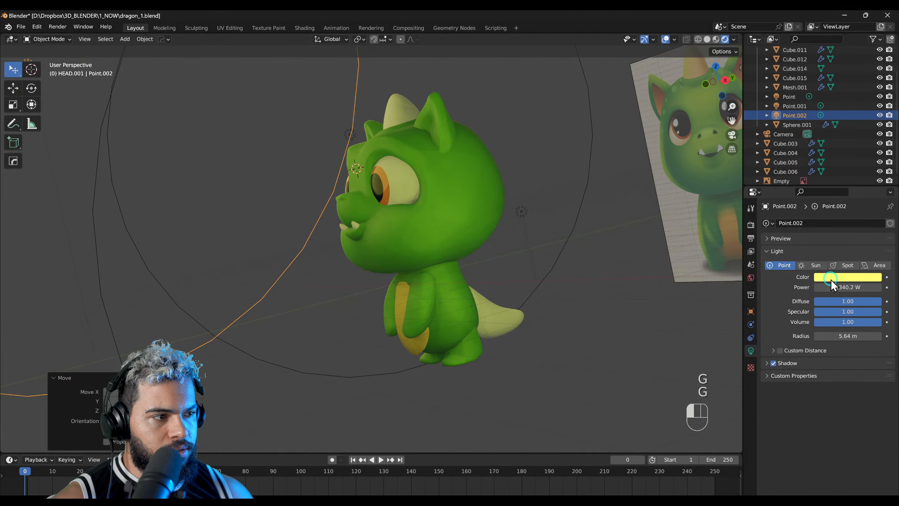
Step: Change the third point light's colour to a pale green
left_click(831, 278)
left_click(828, 184)
right_click_drag(359, 296, 423, 250)
scroll(405, 210, "up", 2)
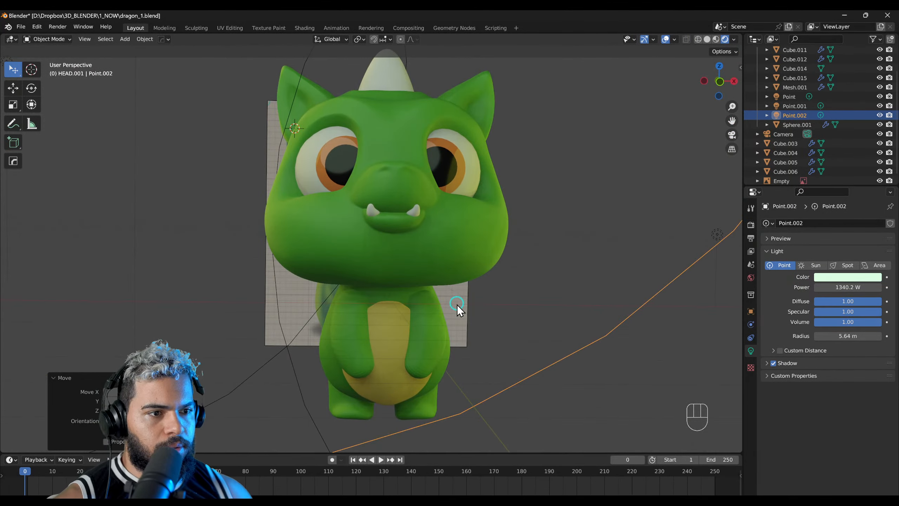
Step: Hide the dragon reference image behind the model
left_click(458, 303)
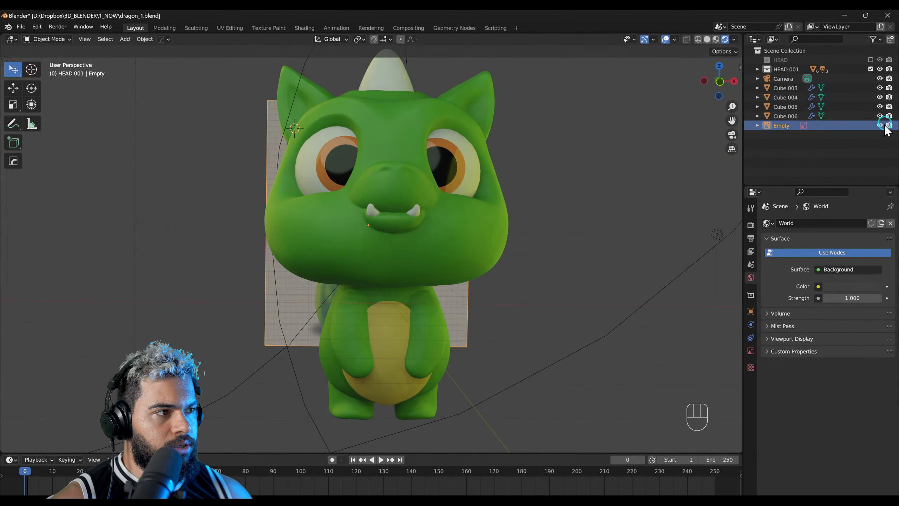
left_click(880, 125)
right_click_drag(423, 244, 444, 245)
middle_click_drag(443, 245, 445, 225)
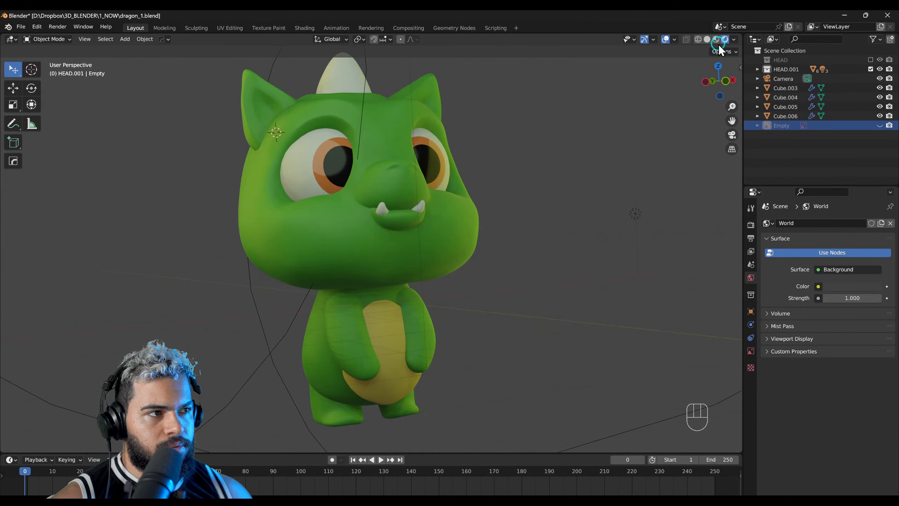
Step: Toggle the scene world and scene lights in the rendered viewport to compare their effect on the dragon
left_click(730, 41)
left_click(705, 98)
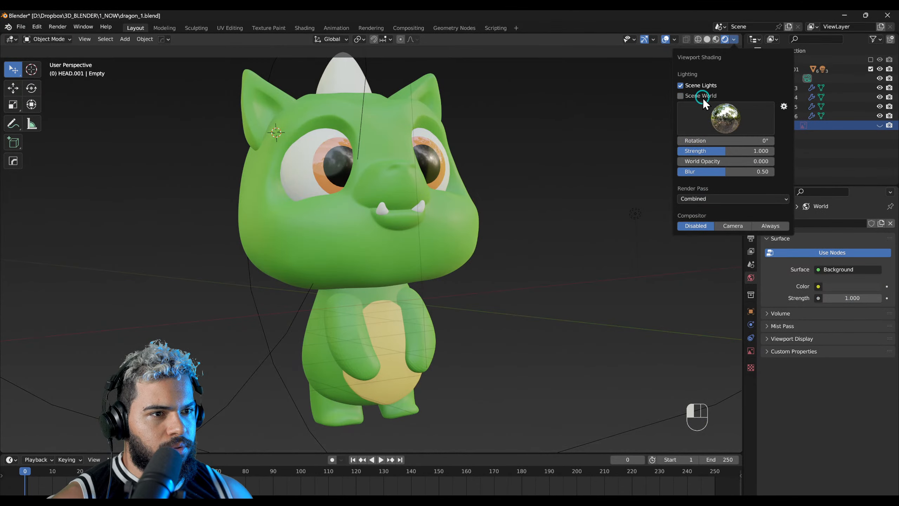
left_click(703, 97)
left_click(700, 86)
left_click(700, 85)
mouse_move(475, 160)
middle_mouse_down()
mouse_move(422, 197)
mouse_move(499, 174)
mouse_move(454, 300)
middle_mouse_up()
left_click(493, 256)
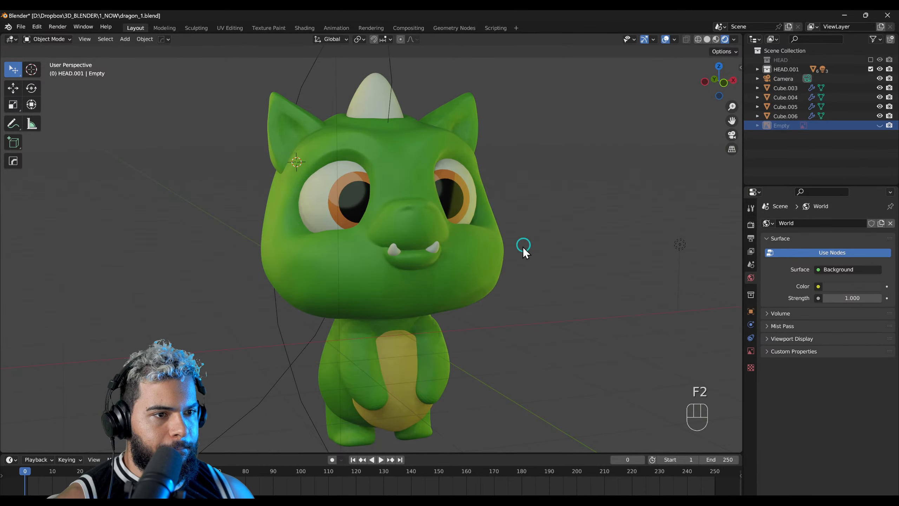
Step: Assign the existing green body material to the tail
left_click(456, 263)
right_click_drag(457, 264, 538, 287)
right_click_drag(356, 301, 446, 331)
left_click(446, 331)
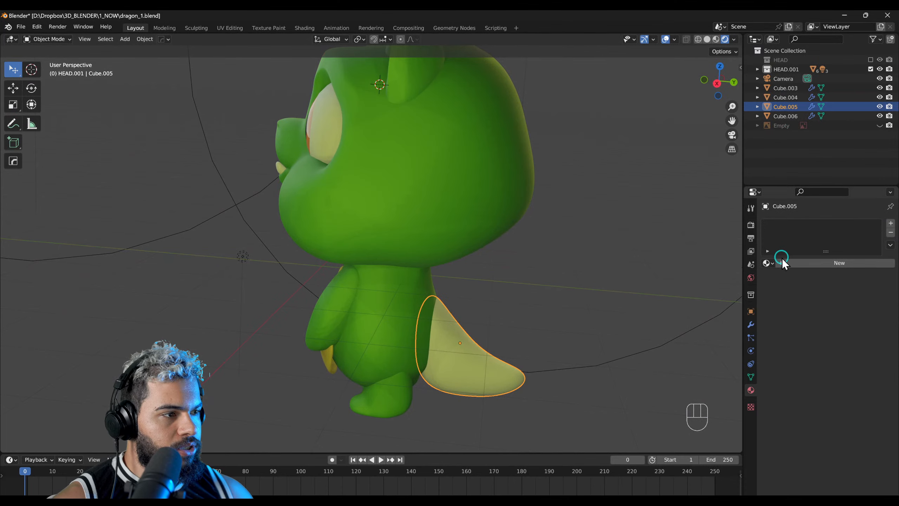
left_click(769, 263)
left_click(786, 277)
middle_click_drag(409, 356, 379, 245)
Step: Duplicate the head horn and move and rotate the copy into a spike between the dragon's back and tail
left_click(387, 171)
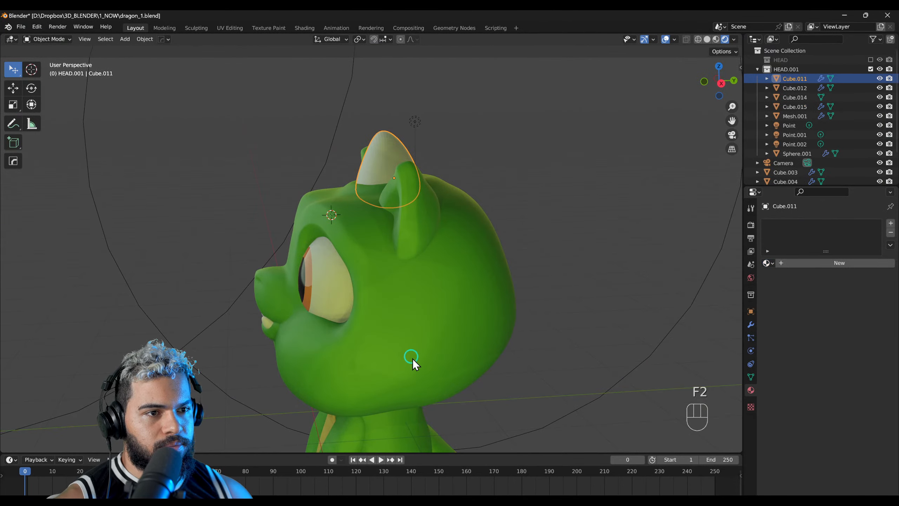
middle_click_drag(412, 359, 418, 261)
key("shift+d")
right_click(454, 353)
middle_click_drag(454, 353, 435, 263)
key("g")
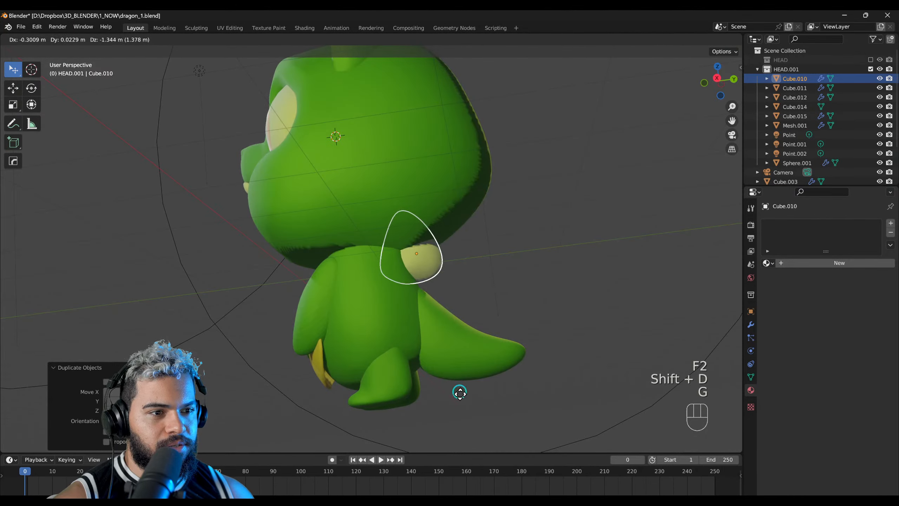
left_click(467, 413)
key("r")
left_click(517, 306)
key("g")
left_click(527, 334)
Step: Scale down the back spike and seat it at the base of the tail
middle_click_drag(527, 334, 308, 314)
key("s")
left_click(473, 322)
key("g")
left_click(420, 288)
middle_click_drag(545, 301, 442, 287)
key("s")
left_click(432, 286)
key("g")
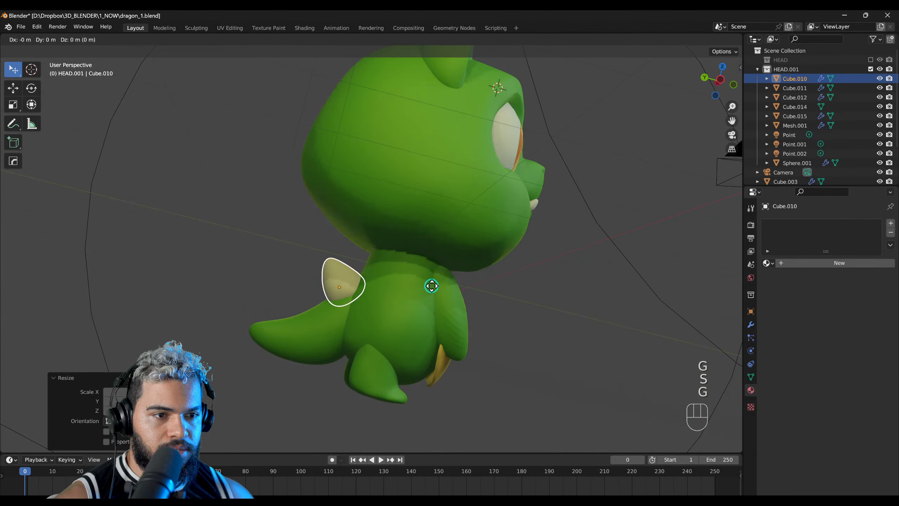
left_click(432, 287)
Step: Duplicate the back spike, scale the copy down and place it farther along the tail
key("shift+d")
left_click(388, 308)
key("s")
left_click(386, 308)
key("g")
left_click(383, 312)
right_click_drag(283, 283, 491, 292)
left_click(398, 290)
right_click_drag(400, 276, 353, 267)
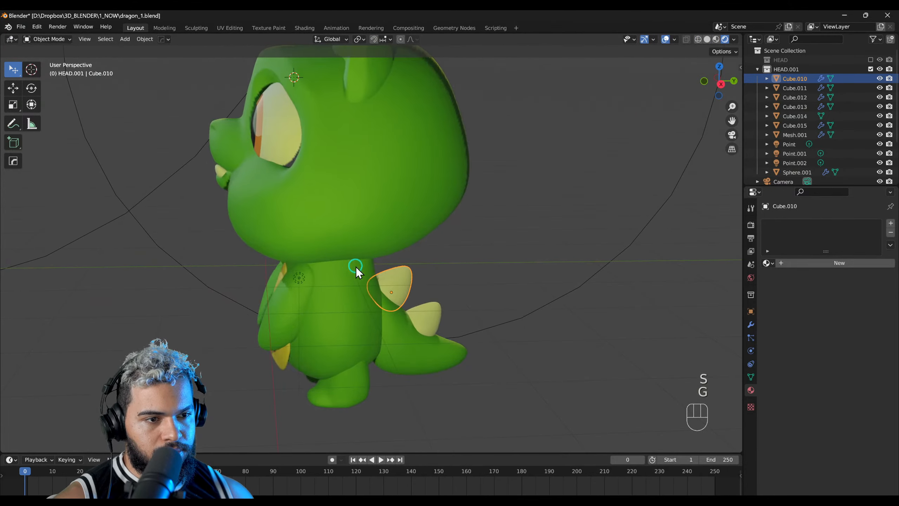
Step: Scale, rotate and reposition the yellow belly patch so it fits the front of the body
left_click(280, 360)
middle_click_drag(280, 361, 211, 311)
middle_click_drag(251, 287, 408, 259)
key("s")
left_click(513, 313)
key("r")
left_click(342, 276)
key("g")
left_click(332, 279)
key("g")
left_click(305, 282)
scroll(408, 259, "down", 2)
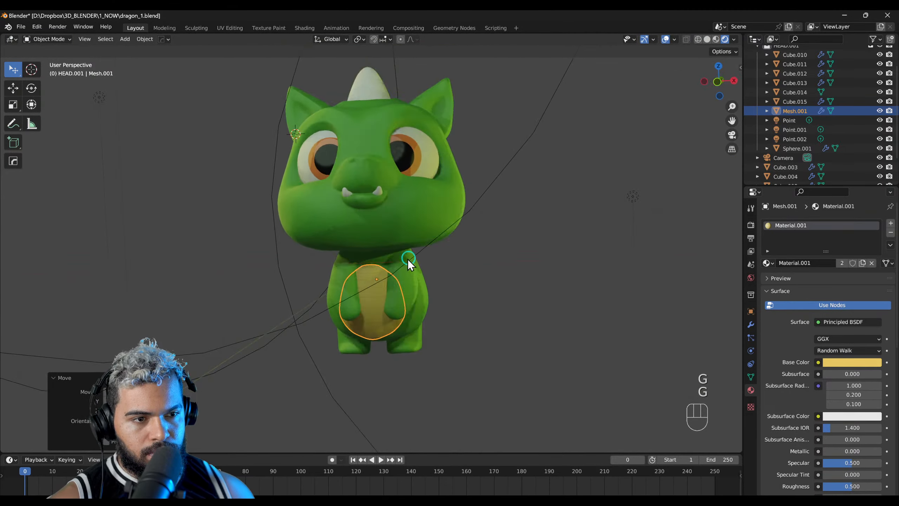
left_click(518, 241)
middle_click_drag(518, 241, 548, 245)
scroll(419, 285, "up", 1)
middle_click_drag(547, 154, 459, 266)
Step: Switch to the dragon illustration in Affinity Designer and delete the blue and green guide curves and the two green ellipses
key("alt+Tab")
left_click_drag(460, 213, 365, 286)
left_click_drag(410, 221, 394, 247)
left_click(354, 196)
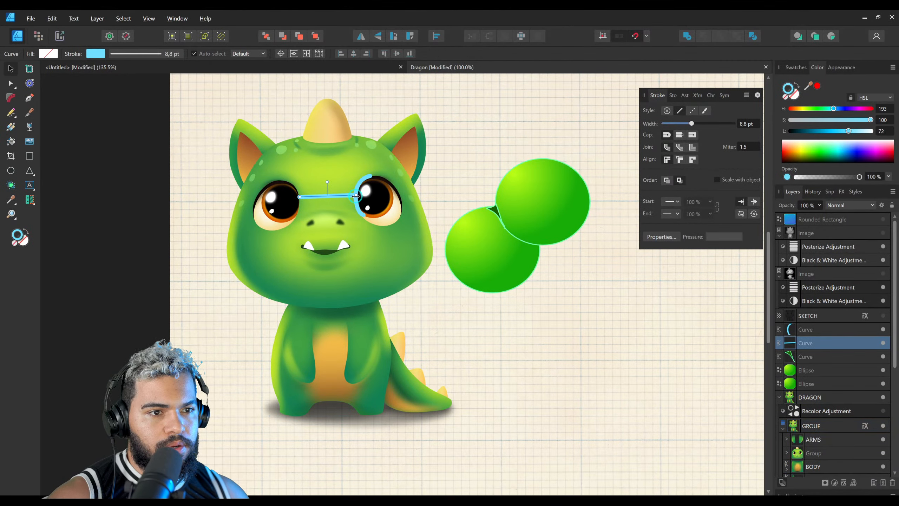
left_click(357, 212, "shift")
key("Delete")
key("Delete")
key("Delete")
key("Delete")
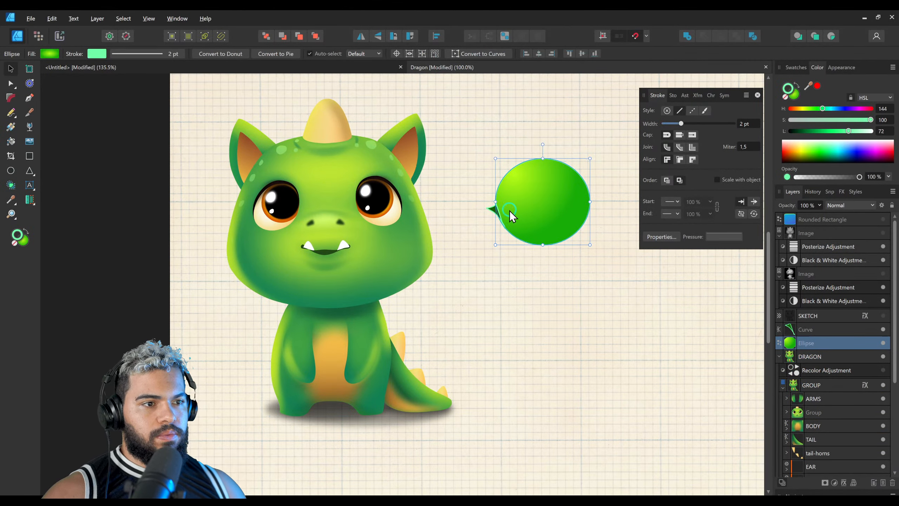
key("z")
left_click_drag(338, 213, 338, 238)
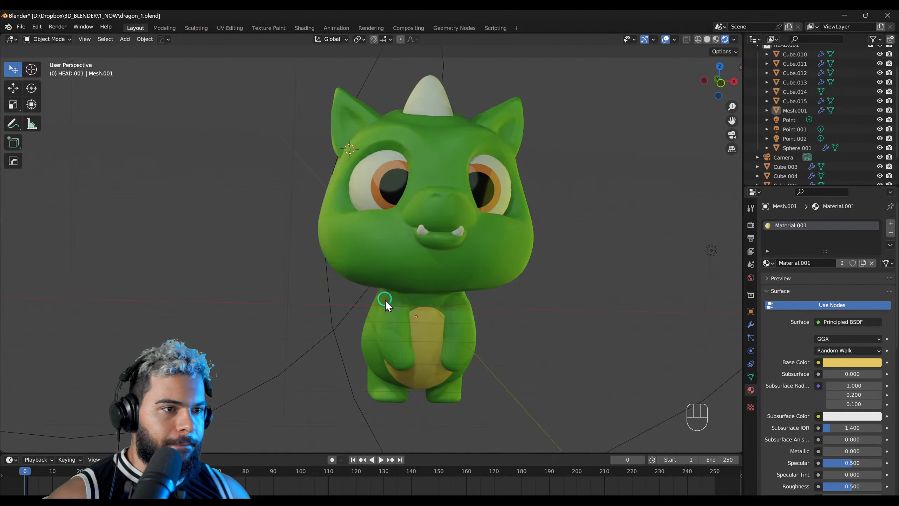
Step: Switch back to Blender and save the dragon_1.blend file
middle_click_drag(385, 299, 343, 287)
left_click(632, 40)
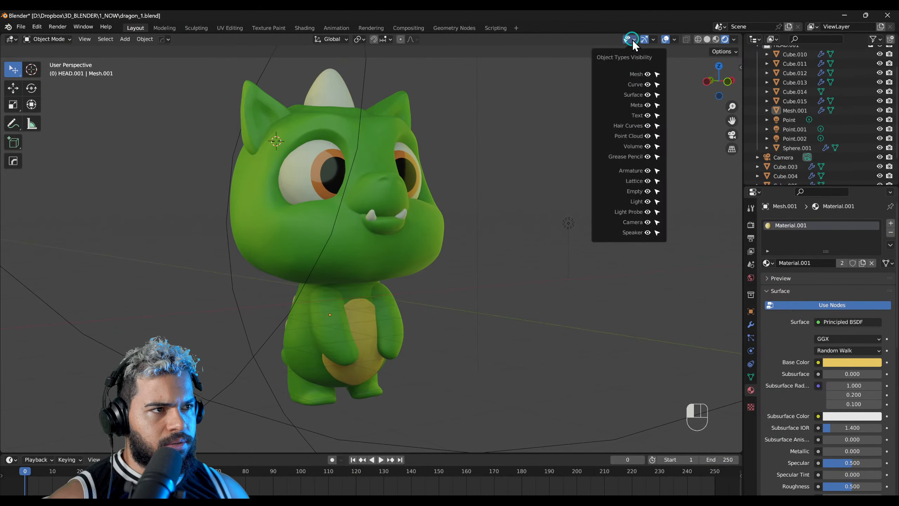
left_click(647, 38)
left_click(515, 190)
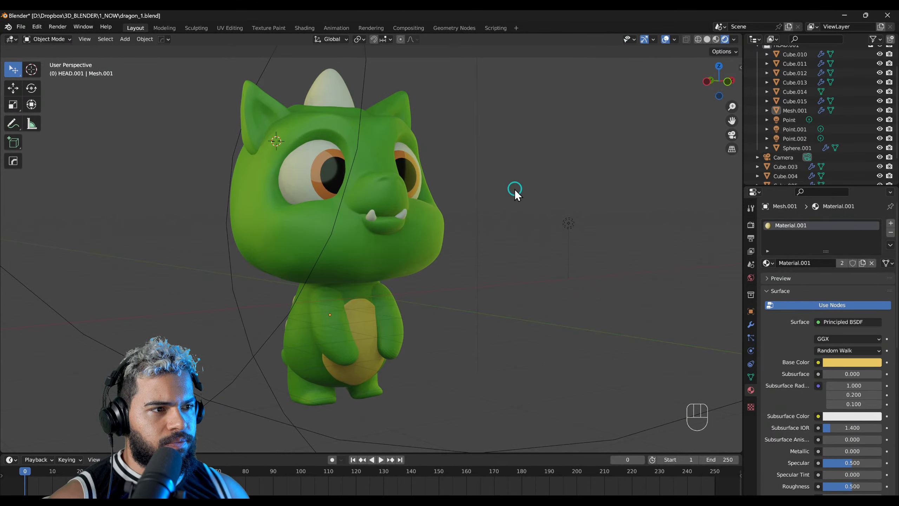
key("ctrl+s")
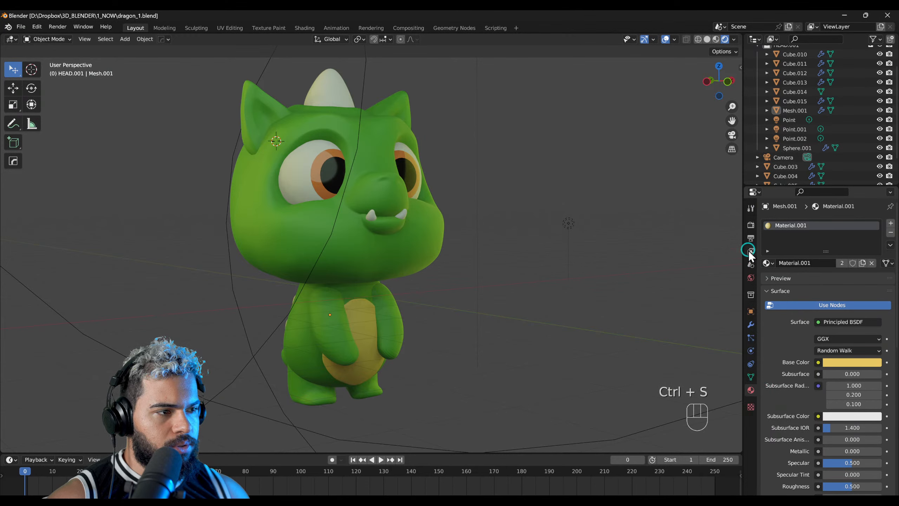
Step: Set the scene's render engine to Cycles and its render device to GPU Compute
left_click(751, 210)
left_click(751, 224)
left_click(830, 223)
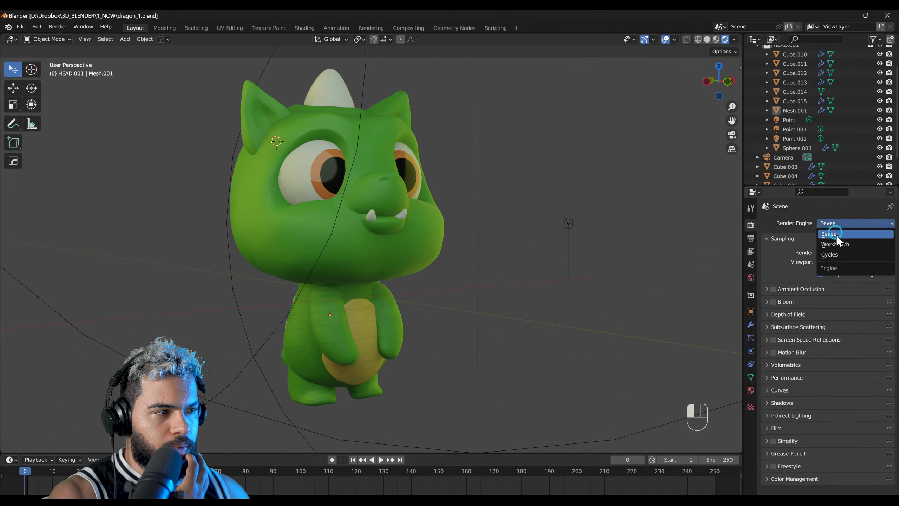
left_click(833, 255)
left_click(453, 228)
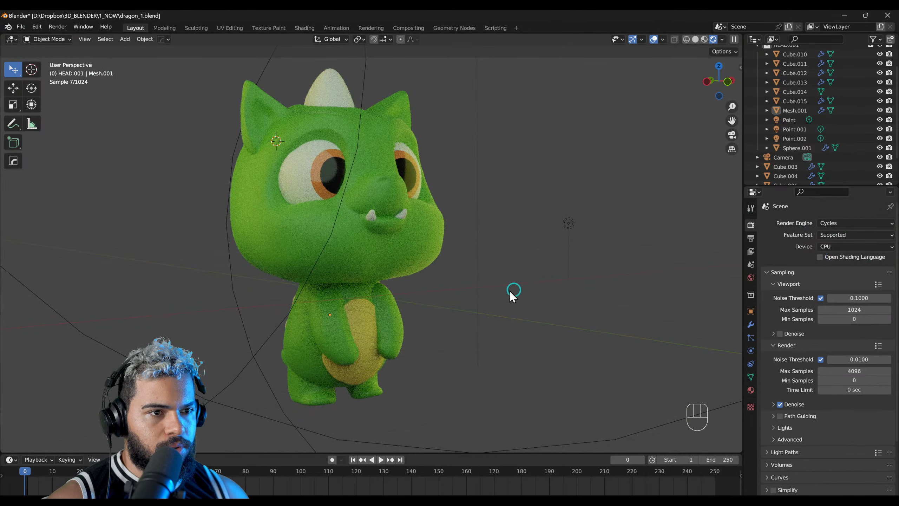
left_click(834, 247)
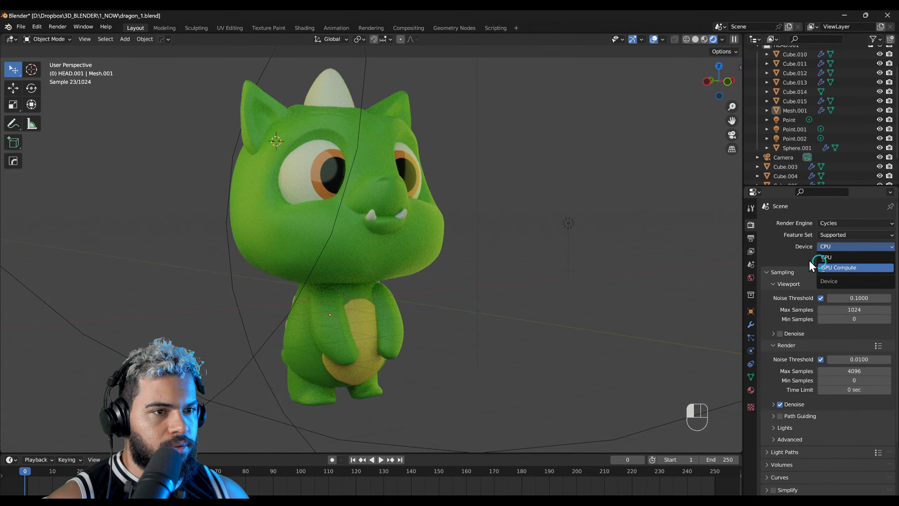
left_click(839, 267)
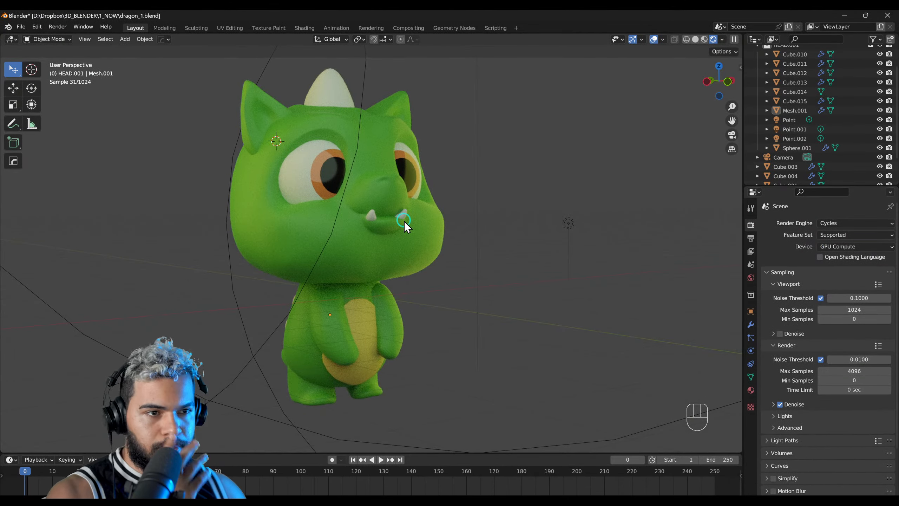
Step: Hide the light outlines in the viewport through the display settings
left_click(663, 40)
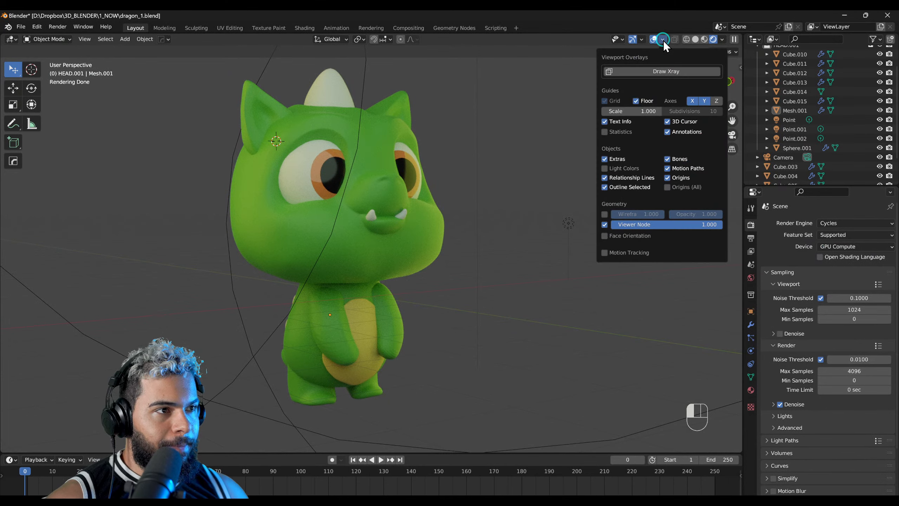
left_click(641, 40)
left_click(659, 42)
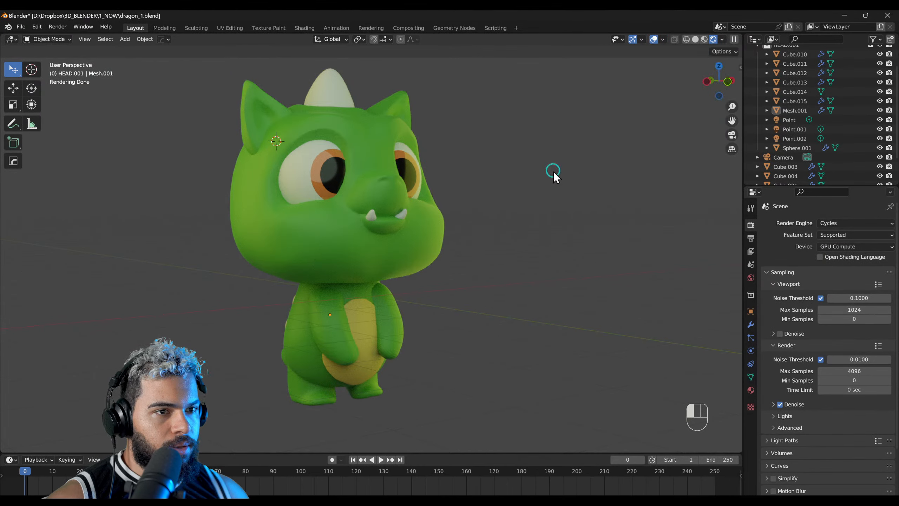
Step: Examine the Cycles preview of the dragon from several angles and compare it with the original illustration in Affinity Designer
middle_click_drag(270, 267, 213, 277)
scroll(253, 284, "up", 3)
middle_click_drag(511, 293, 509, 192)
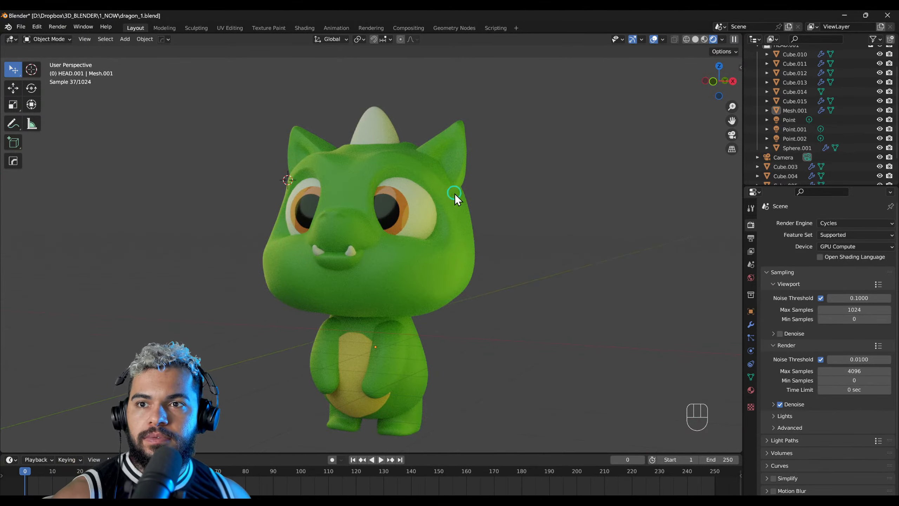
scroll(479, 235, "up", 2)
middle_click_drag(479, 235, 451, 247)
key("alt+Tab")
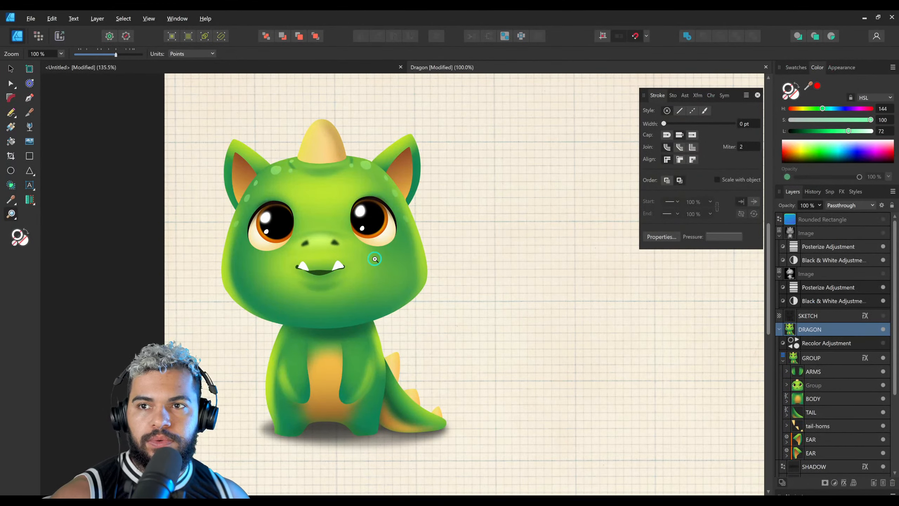
key("alt+Tab")
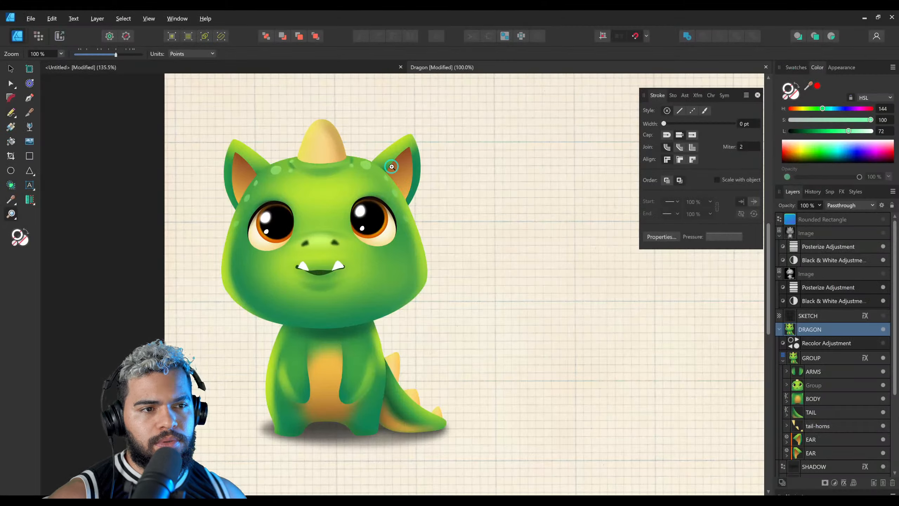
left_click_drag(350, 165, 329, 171)
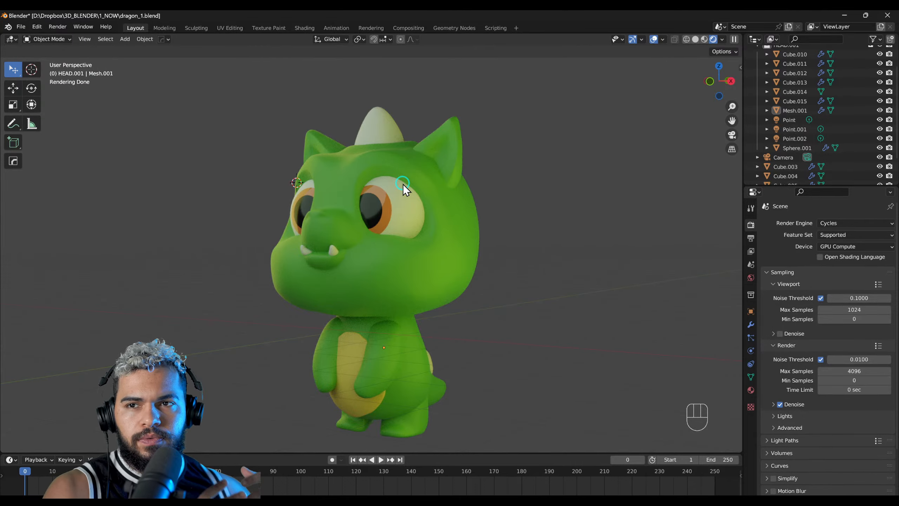
key("KP_1")
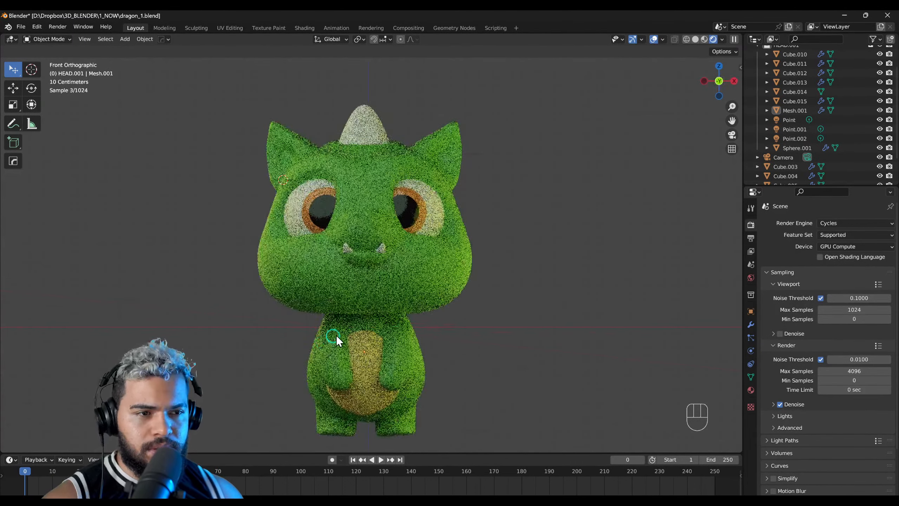
scroll(376, 202, "up", 4)
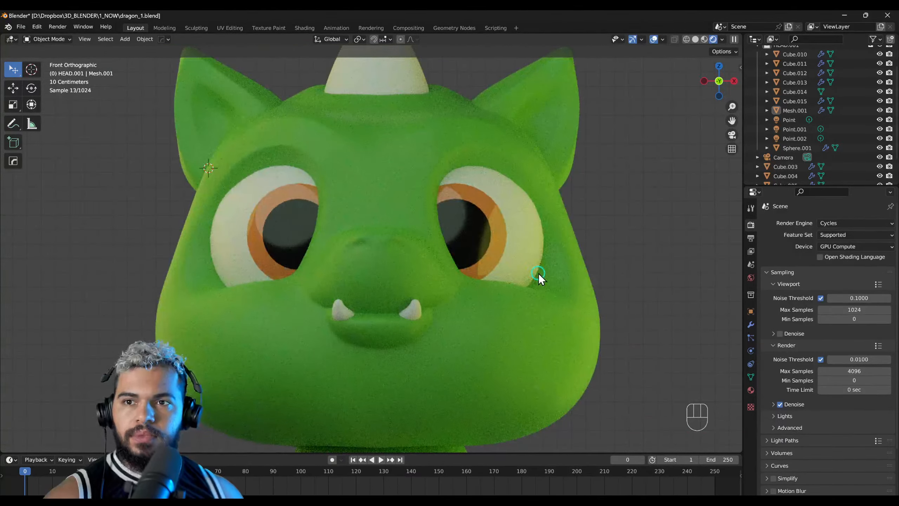
scroll(491, 265, "down", 1)
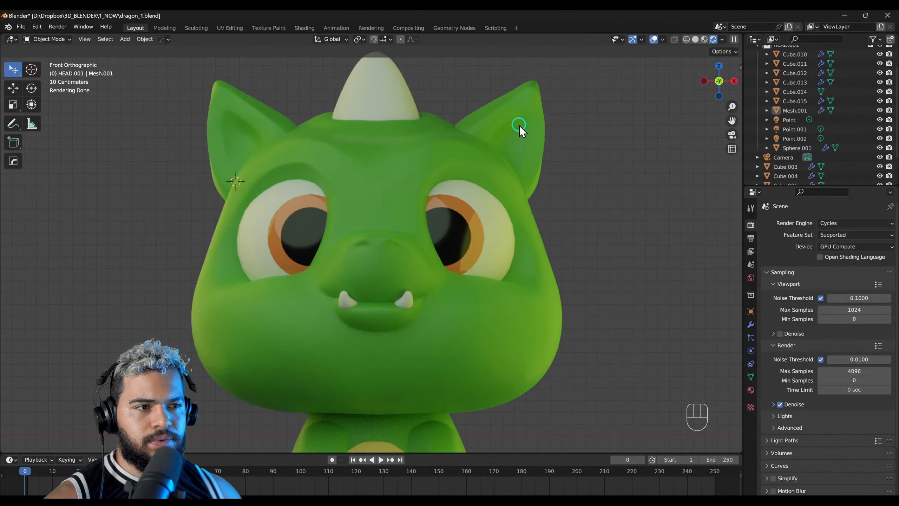
Step: Select the dragon's ear and examine the faces of its inner surface in Edit Mode
left_click(520, 125)
key("F3")
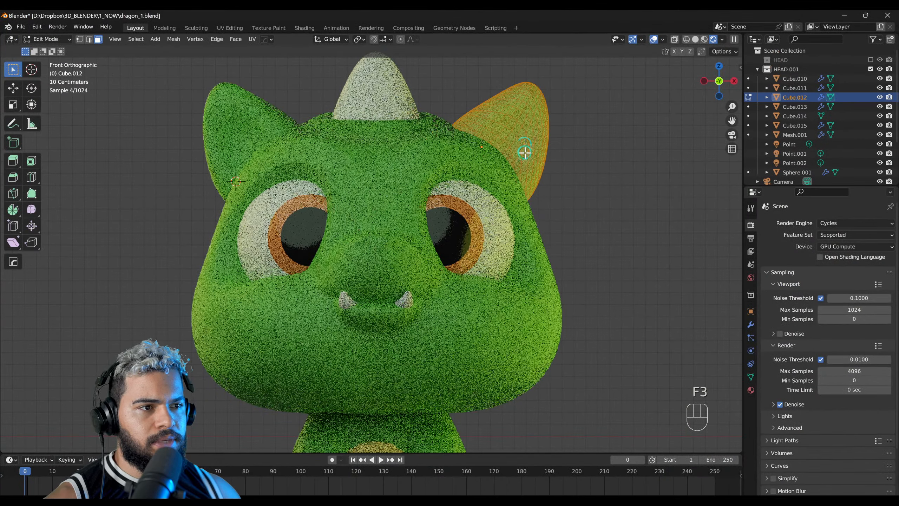
left_click(514, 132, "shift")
left_click(519, 126, "shift")
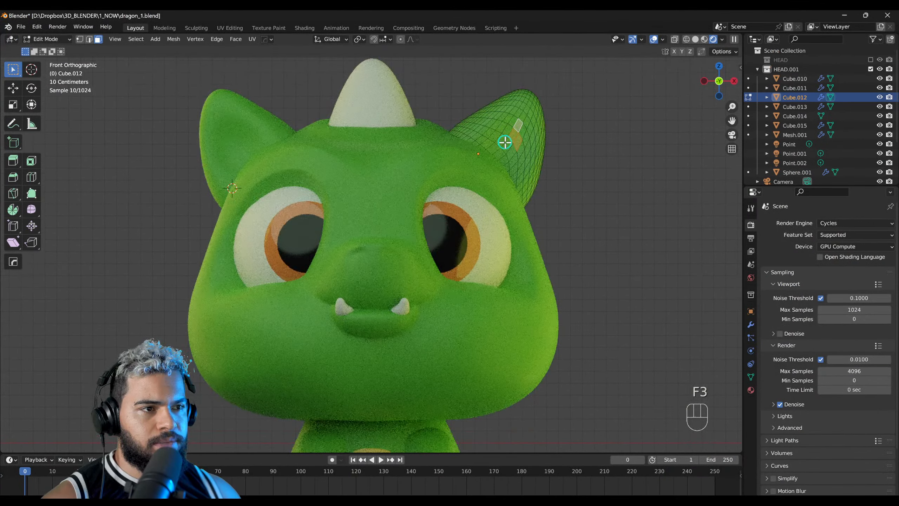
left_click(506, 147)
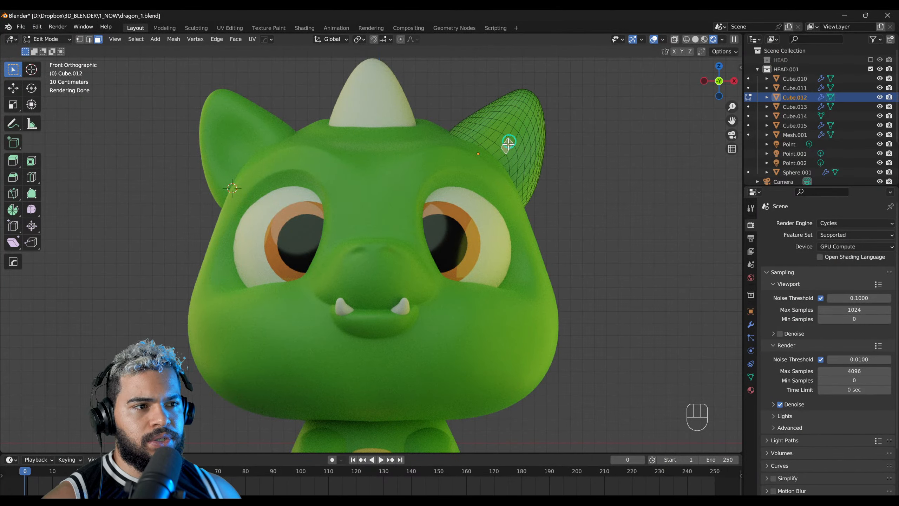
left_click(514, 134)
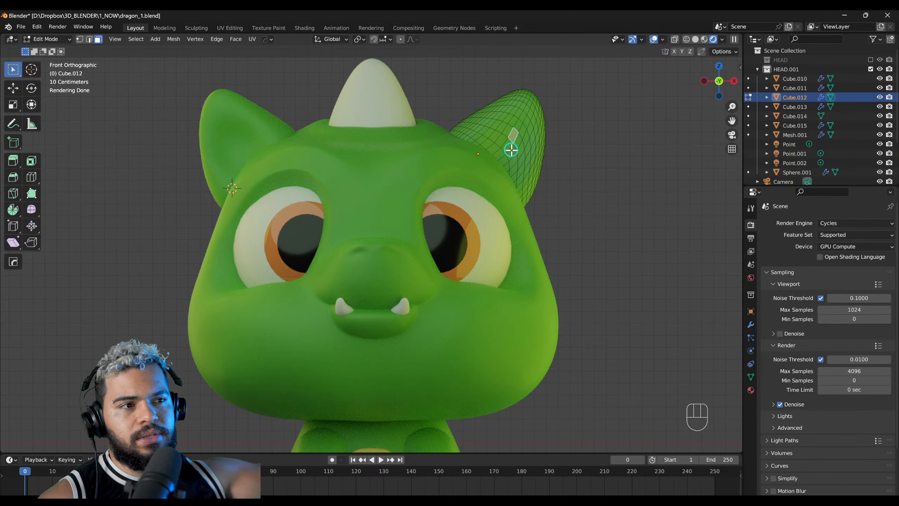
key("F2")
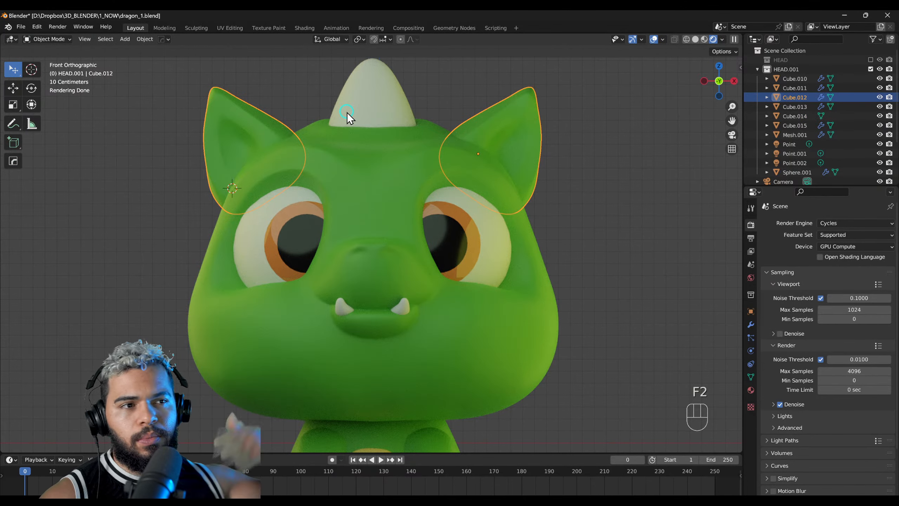
scroll(341, 201, "down", 1)
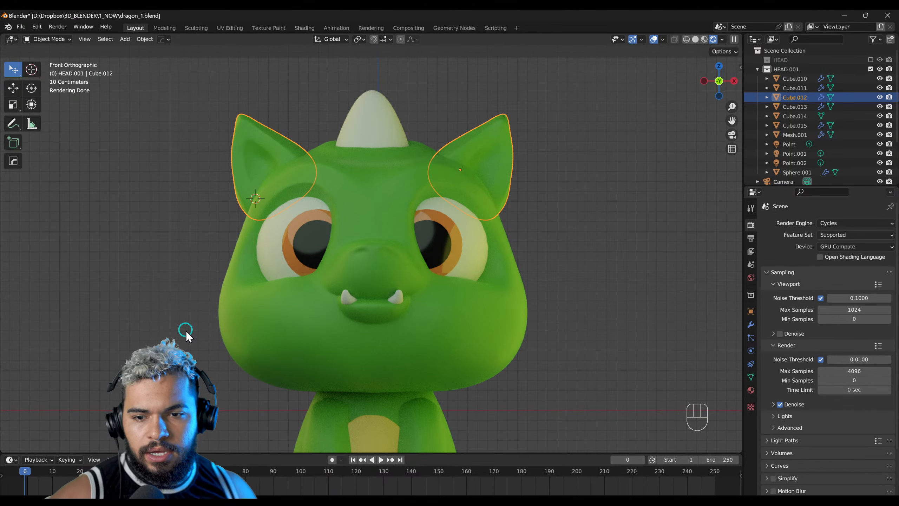
key("F2")
middle_click_drag(468, 179, 445, 213, "shift")
scroll(455, 220, "up", 1)
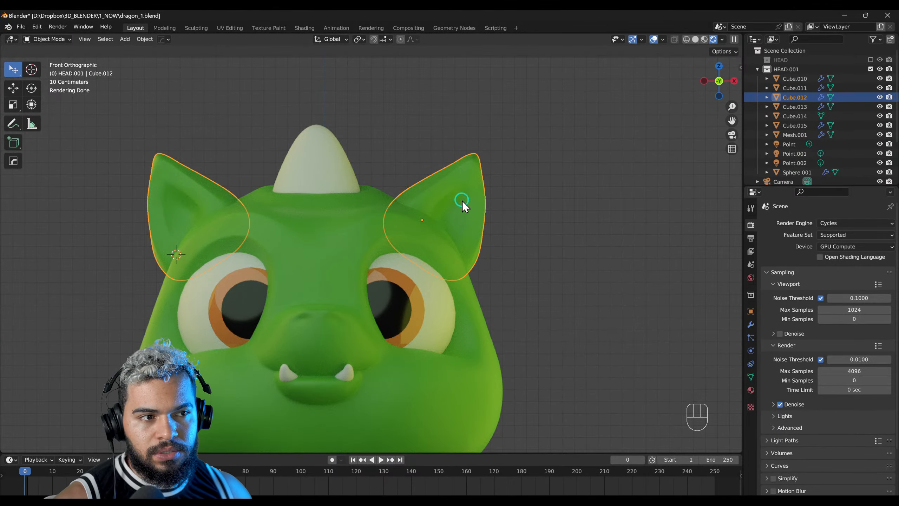
key("F3")
key("F3")
key("F4")
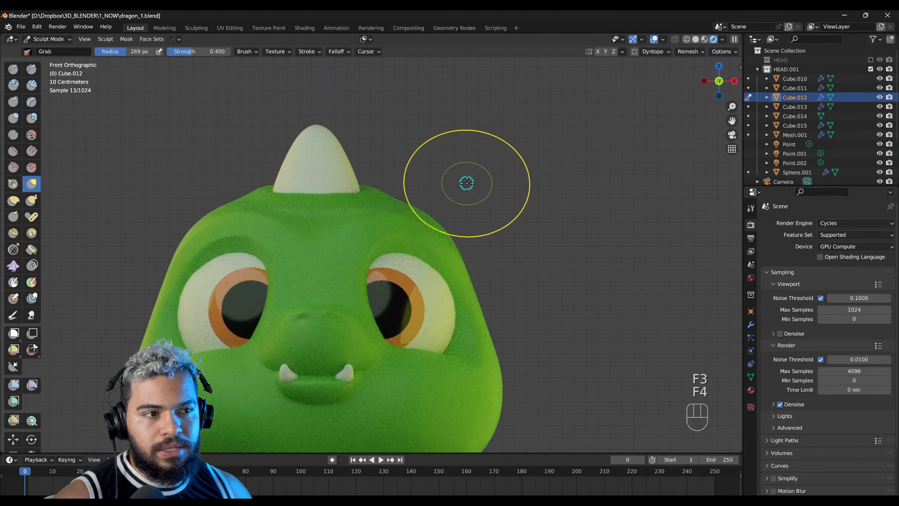
key("F2")
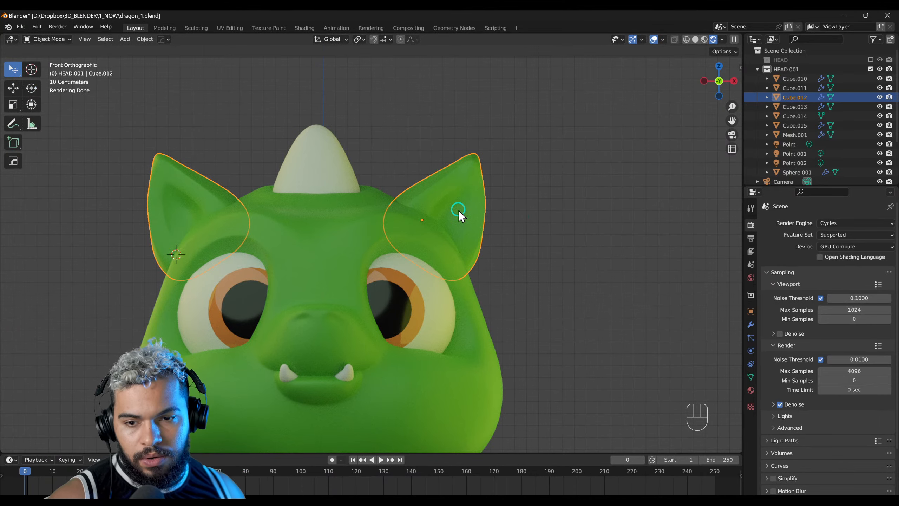
middle_click_drag(449, 217, 426, 231, "shift")
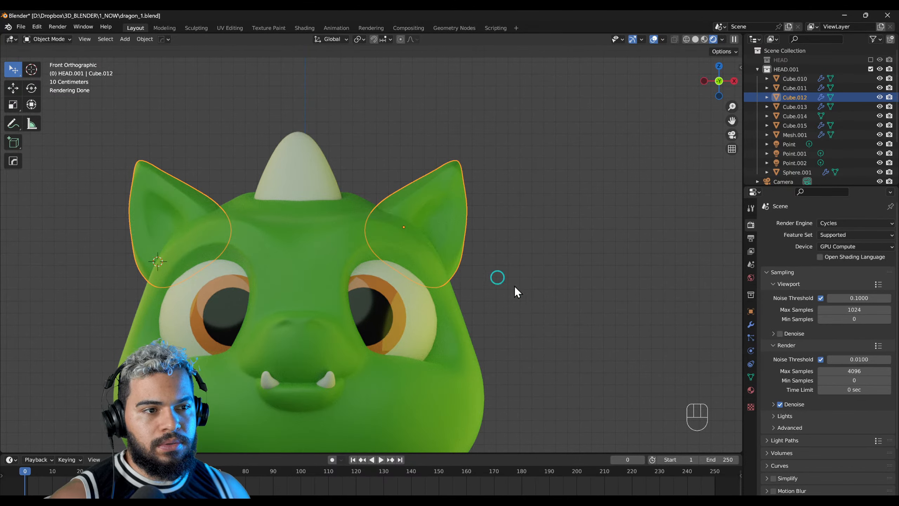
Step: Apply the Mirror modifier on the ears
left_click(751, 325)
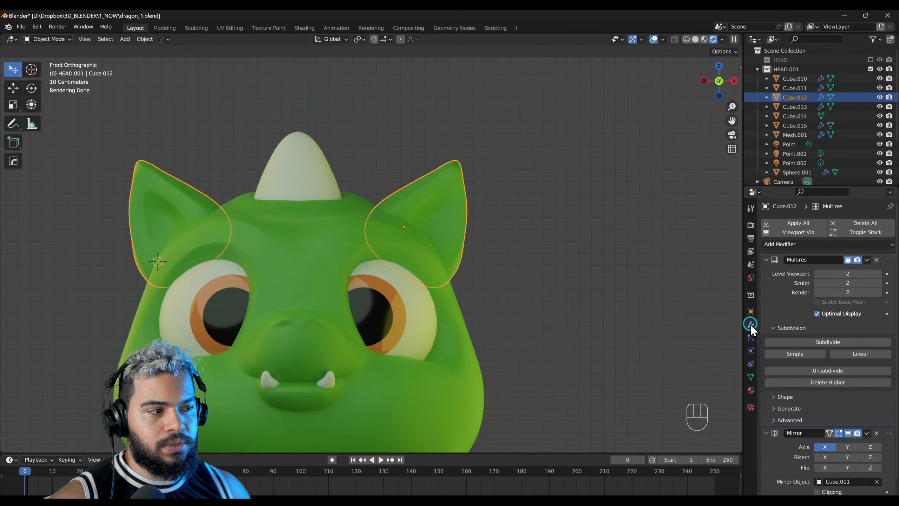
left_click(867, 433)
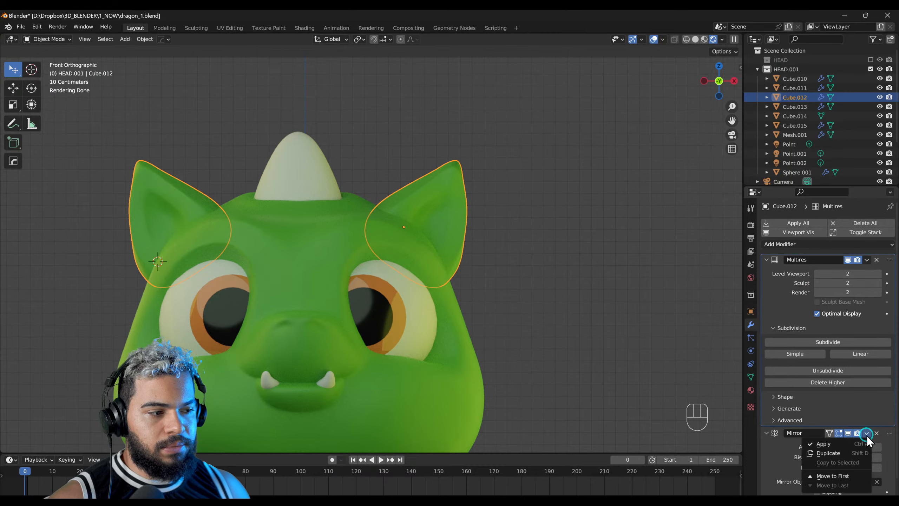
left_click(832, 445)
Step: Enter Sculpt Mode on the ears, enlarge the Grab brush to a 340 px radius and change the viewport shading to Material Preview
key("F3")
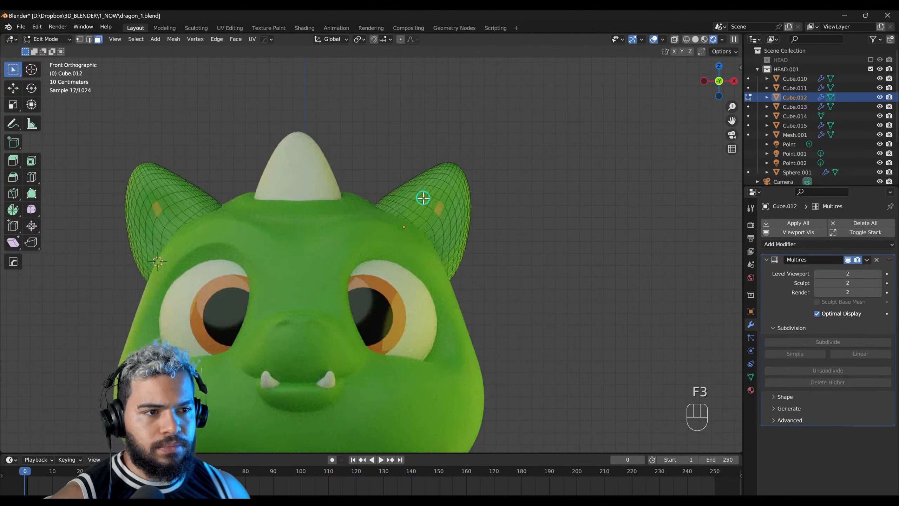
key("F4")
key("f")
middle_click_drag(439, 215, 444, 223)
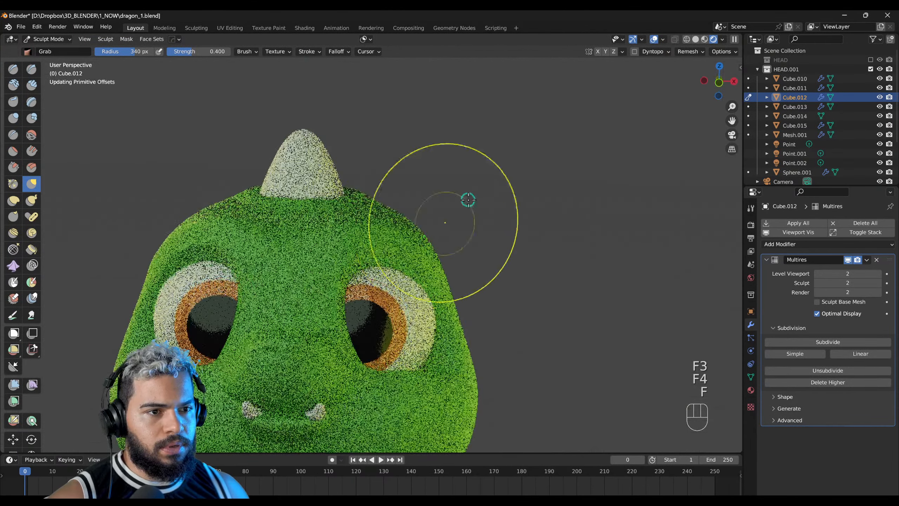
left_click(705, 38)
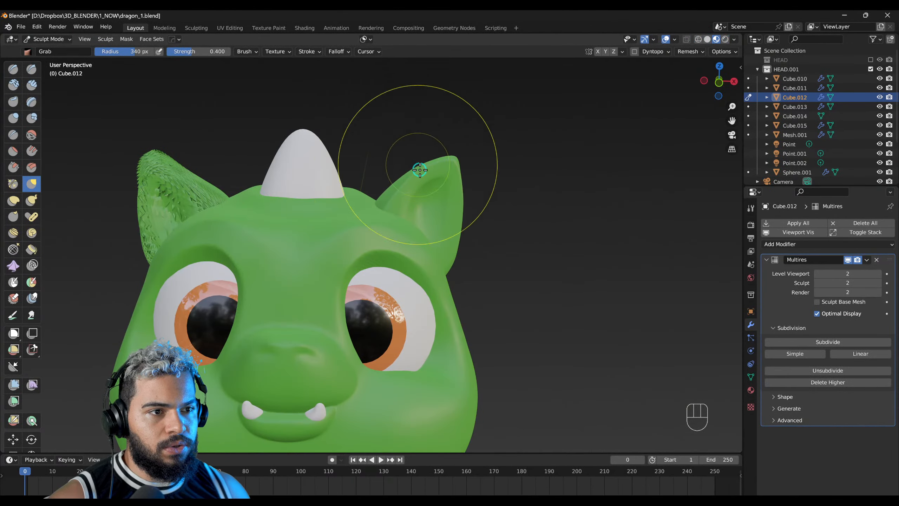
Step: Try to reshape one ear with the Grab brush and undo the strokes along with the applied Mirror modifier
left_click_drag(419, 170, 420, 151)
mouse_move(420, 193)
left_mouse_down()
mouse_move(433, 170)
mouse_move(452, 163)
mouse_move(424, 196)
mouse_move(446, 230)
left_mouse_up()
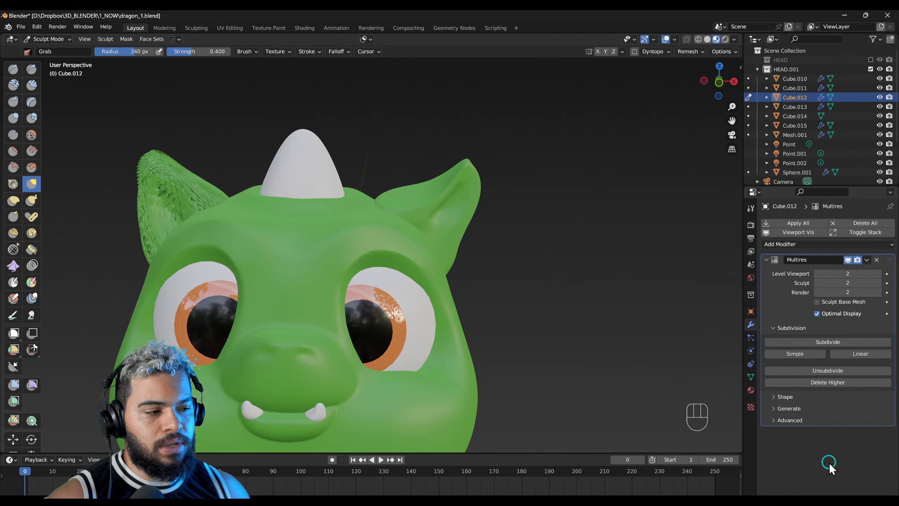
key("ctrl+z")
key("ctrl+z")
key("ctrl+z")
key("ctrl+z")
key("ctrl+z")
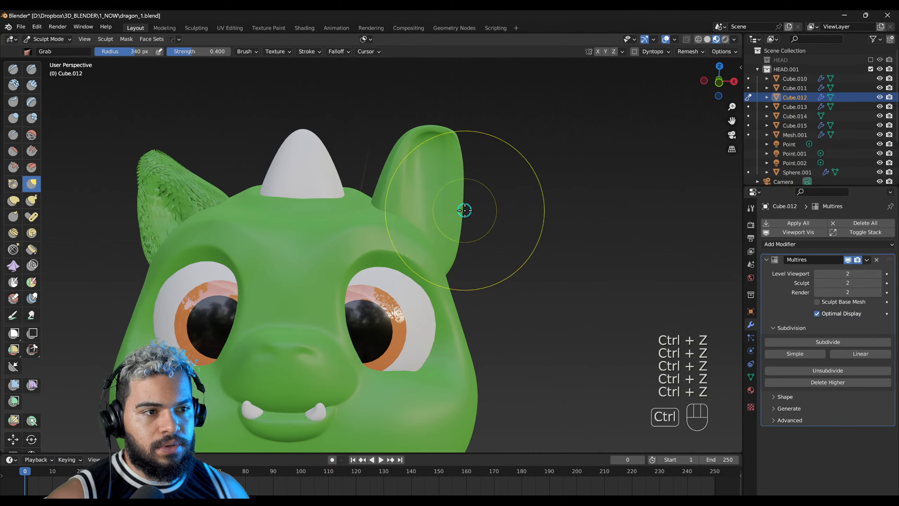
key("Tab")
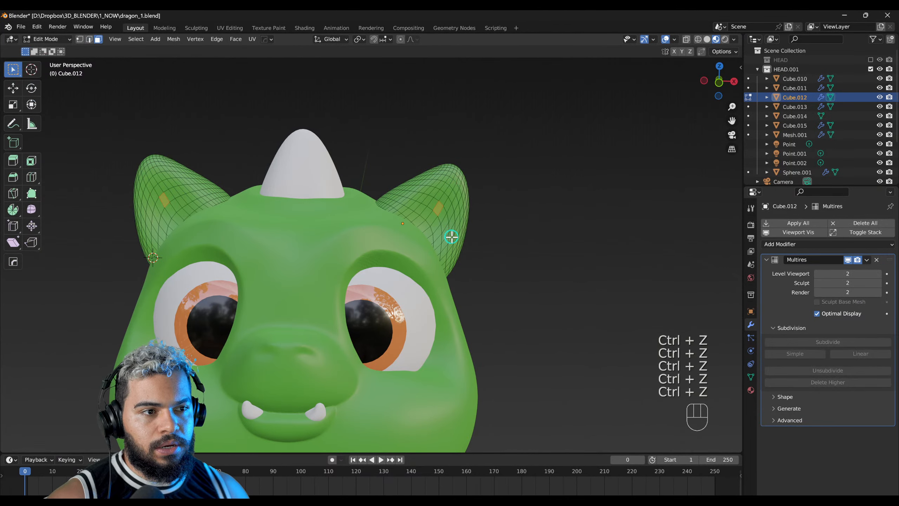
key("Tab")
key("ctrl+Tab")
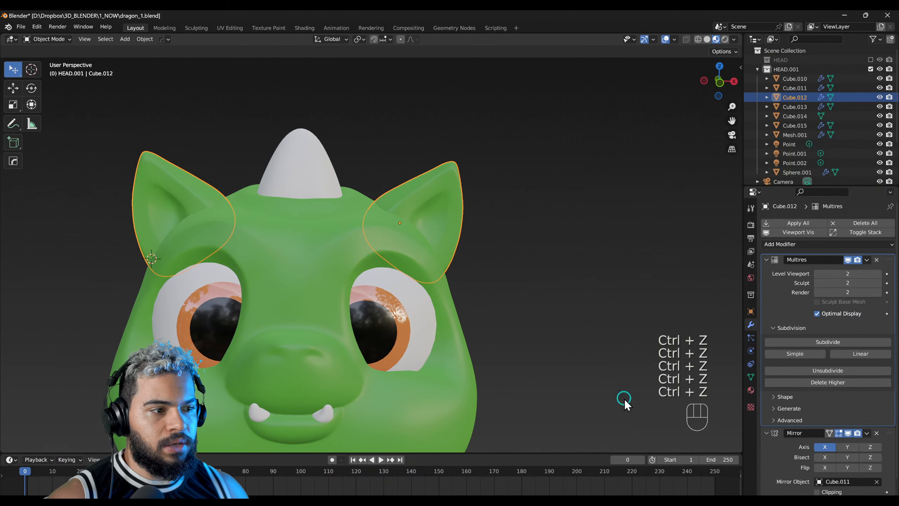
Step: Examine the ears and the whole dragon from several angles, and clear the selection in front view
scroll(795, 431, "down", 2)
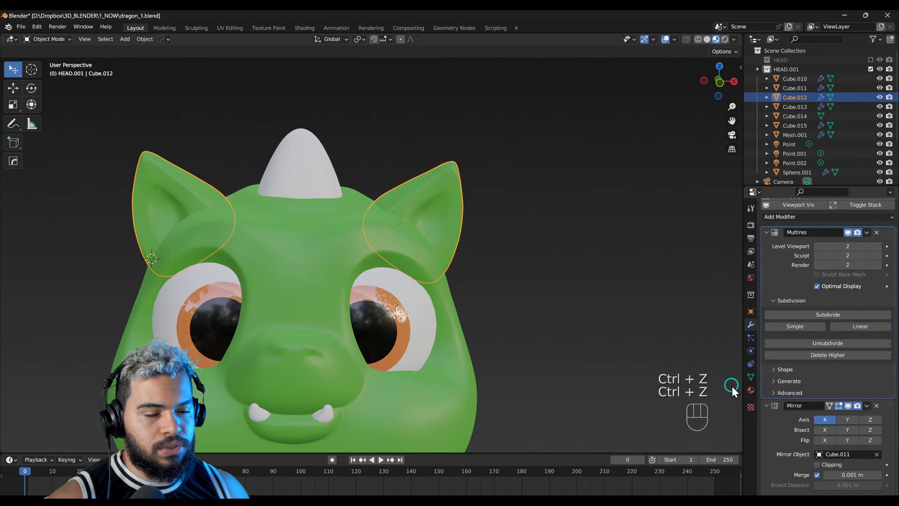
middle_click_drag(214, 207, 492, 230, "shift")
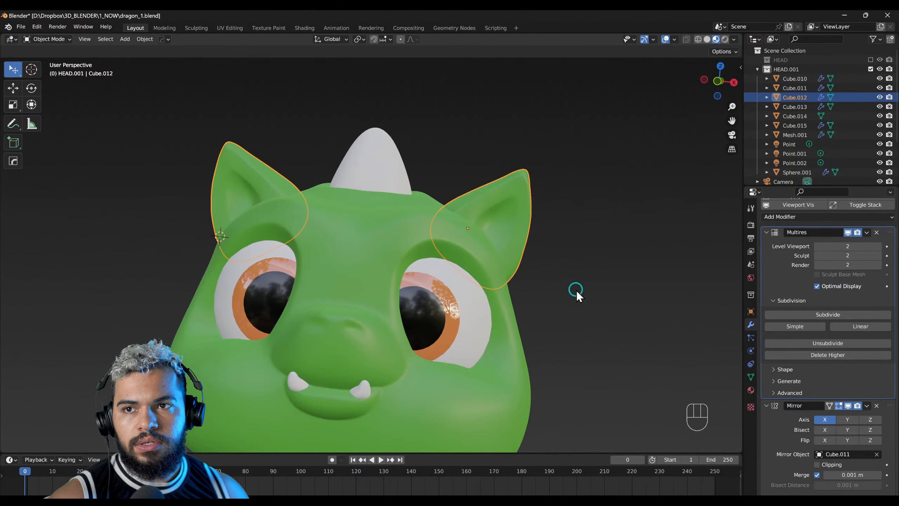
middle_click_drag(576, 292, 315, 280)
scroll(315, 280, "down", 3)
middle_click_drag(325, 347, 353, 283)
left_click(346, 303)
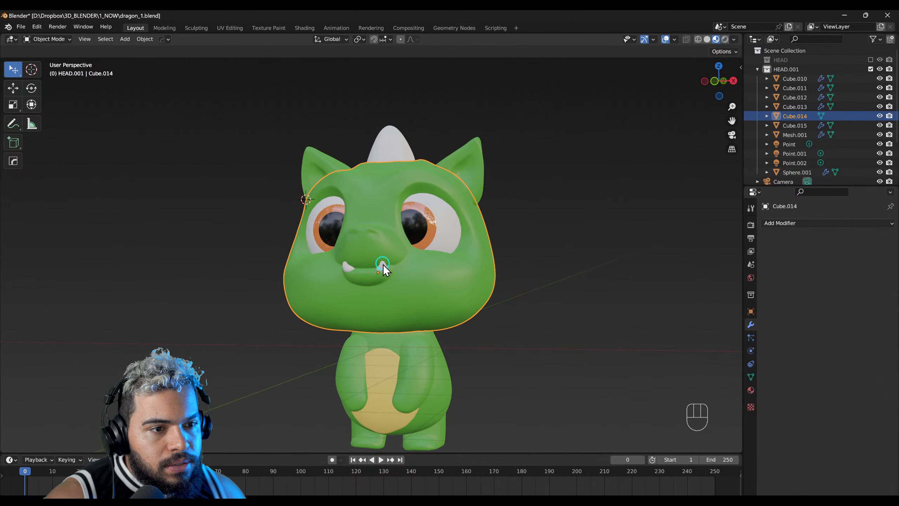
left_click(416, 360)
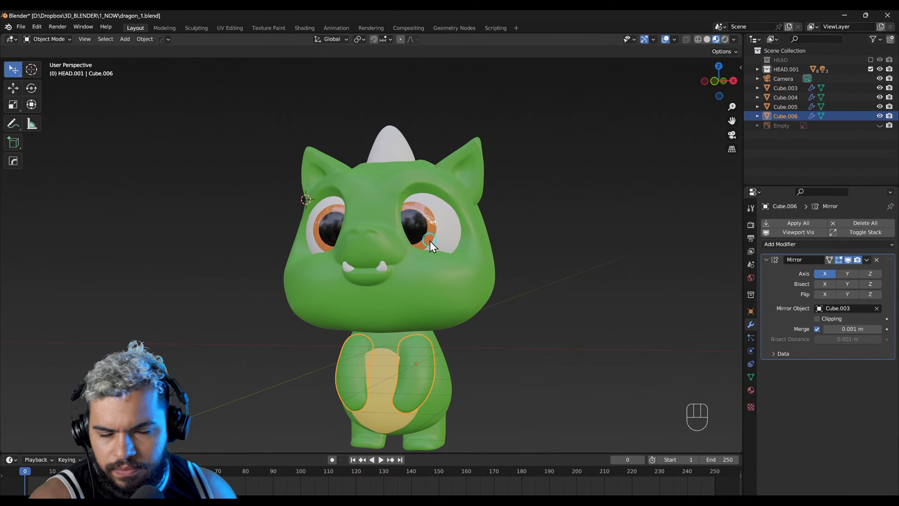
mouse_move(386, 279)
middle_mouse_down()
mouse_move(363, 282)
mouse_move(410, 263)
mouse_move(396, 270)
middle_mouse_up()
left_click(535, 257)
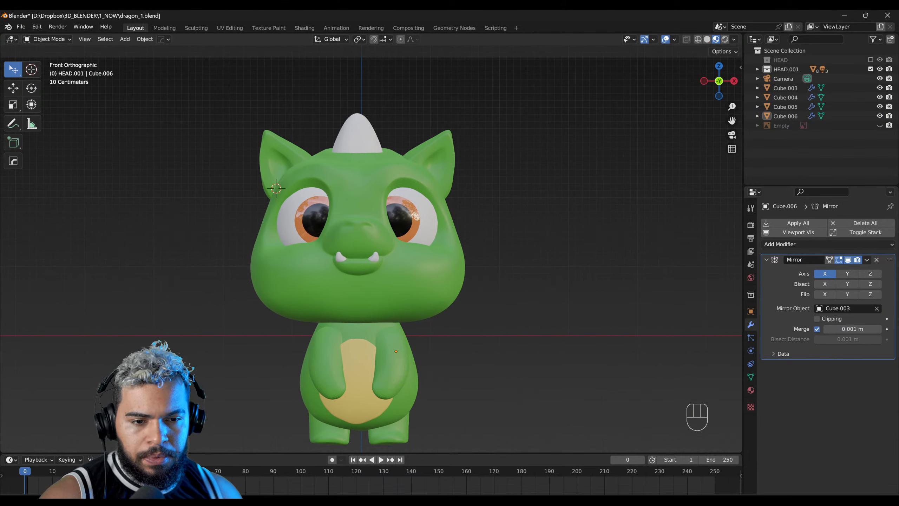
Step: Switch to the web browser and look through the lesson list on the Vectorize BLENDER Free Addons page
left_click(95, 457)
scroll(464, 283, "up", 3)
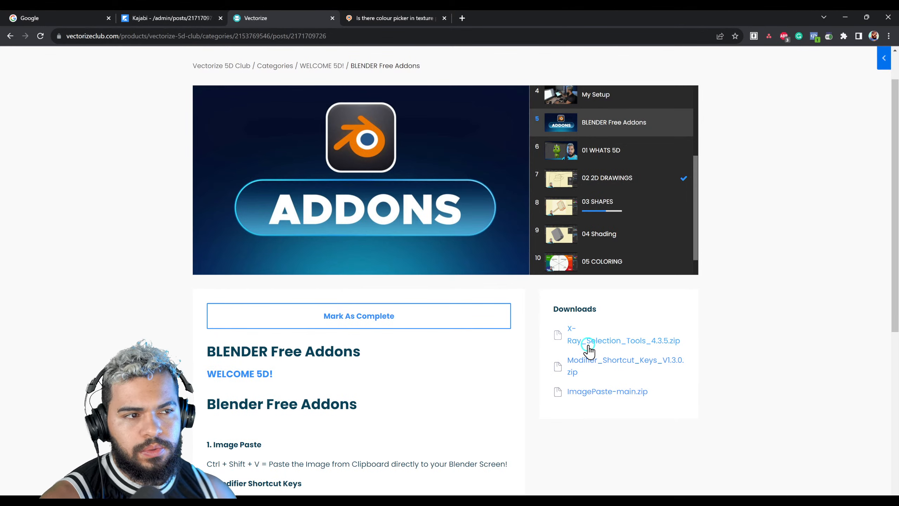
scroll(610, 223, "up", 1)
scroll(609, 227, "down", 2)
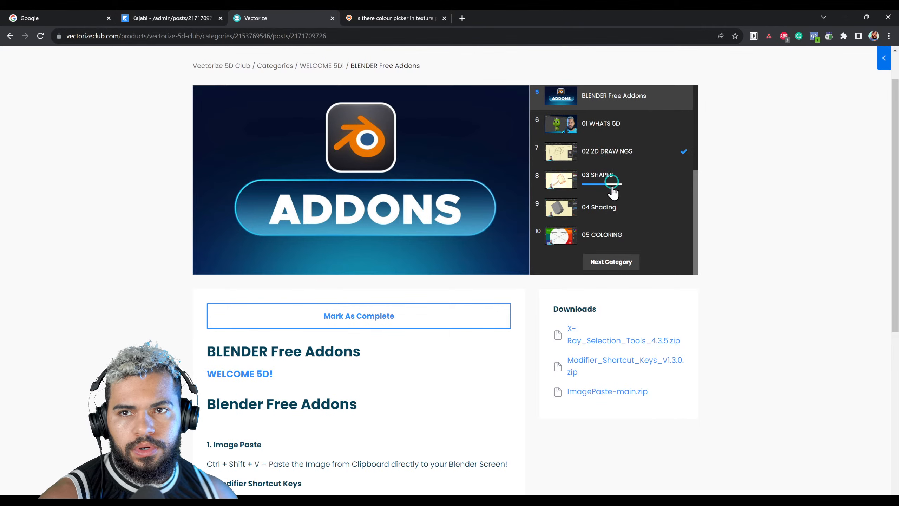
Step: Open the 04 Shading lesson and skip through its video to 3:40
left_click(606, 209)
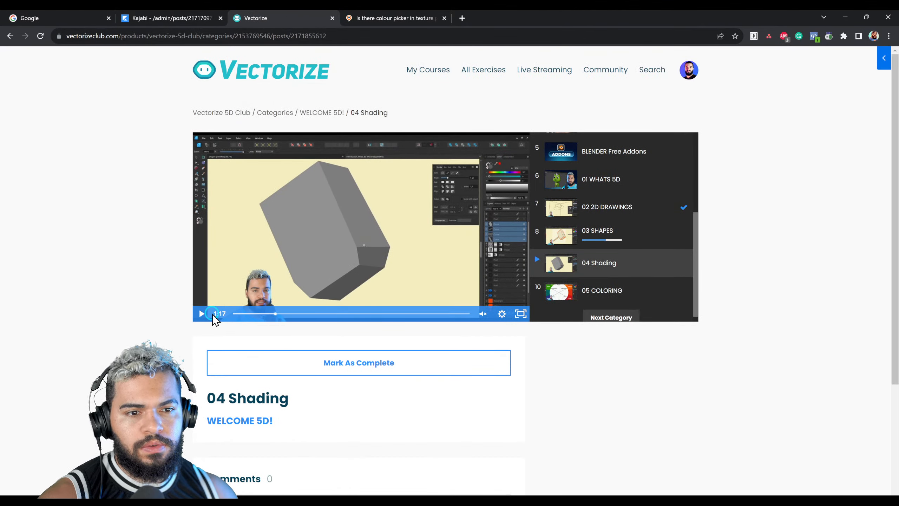
left_click(285, 314)
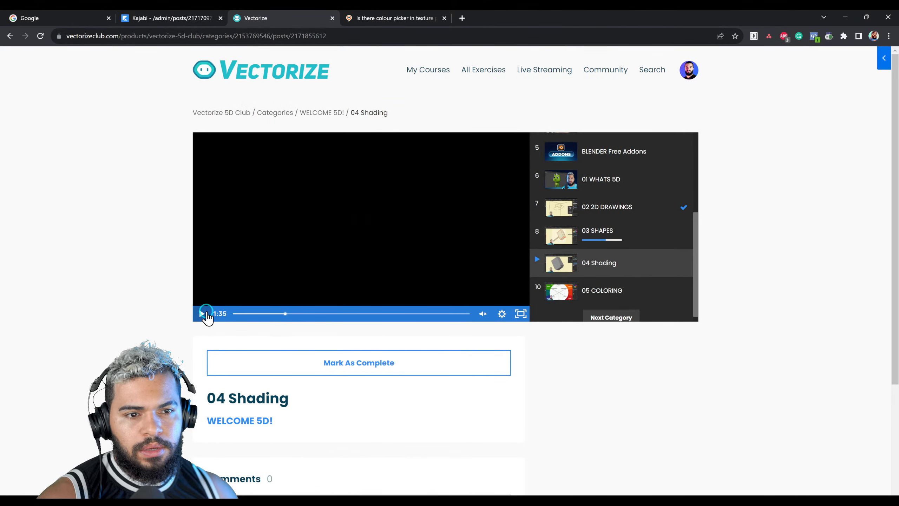
left_click(297, 314)
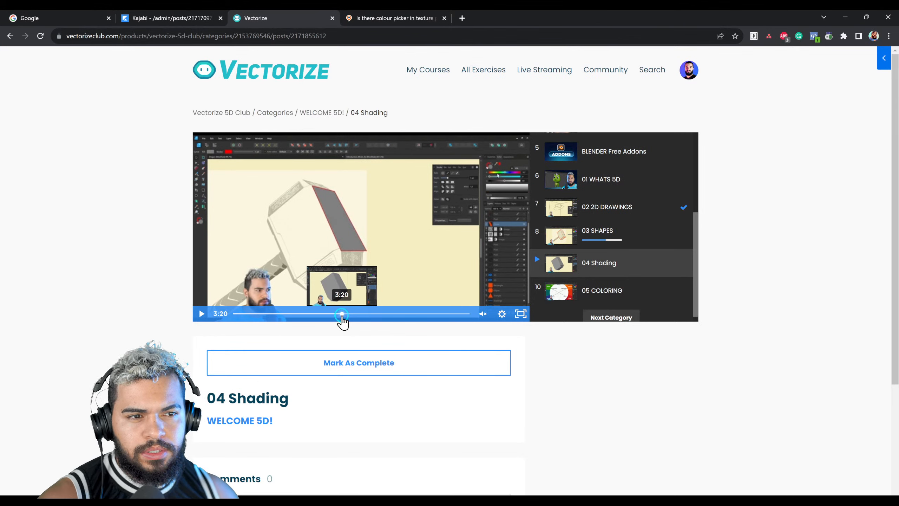
left_click(342, 314)
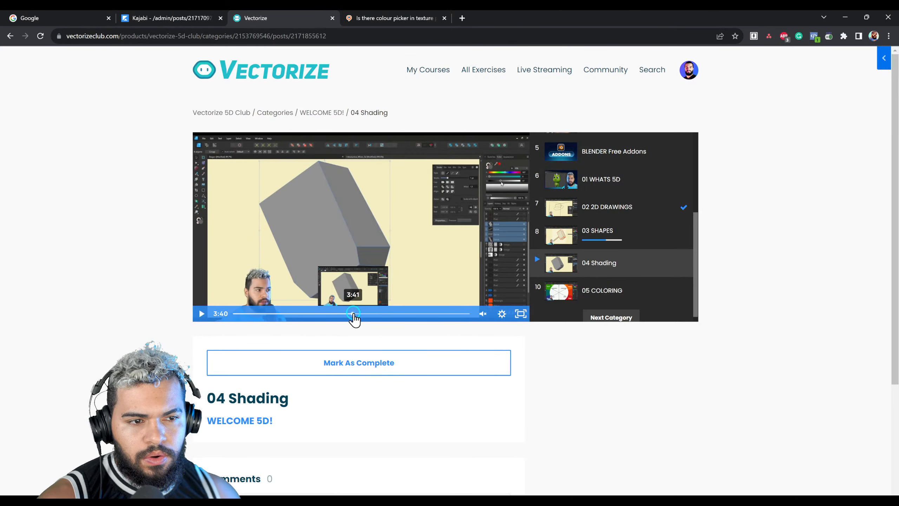
left_click(353, 313)
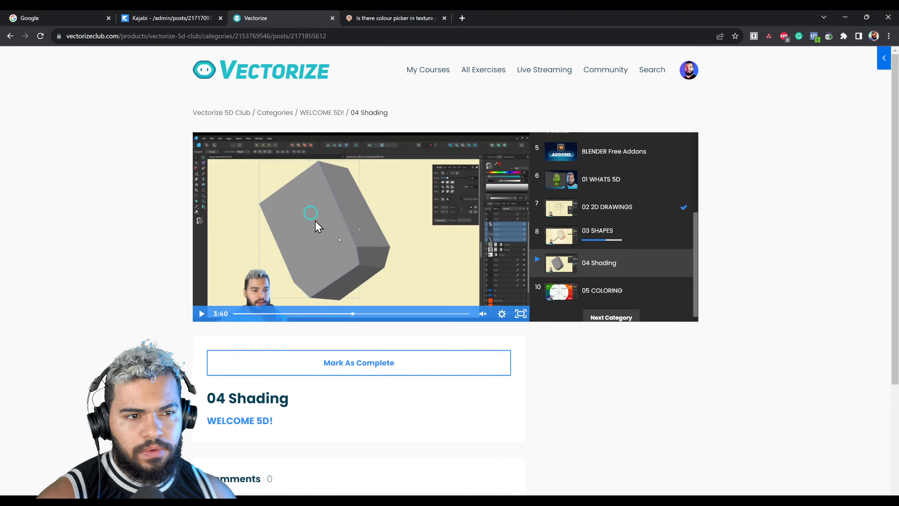
Step: Switch back to Blender and change the viewport shading to Rendered with the dragon in a three-quarter view
key("alt+Tab")
middle_click_drag(502, 267, 370, 250)
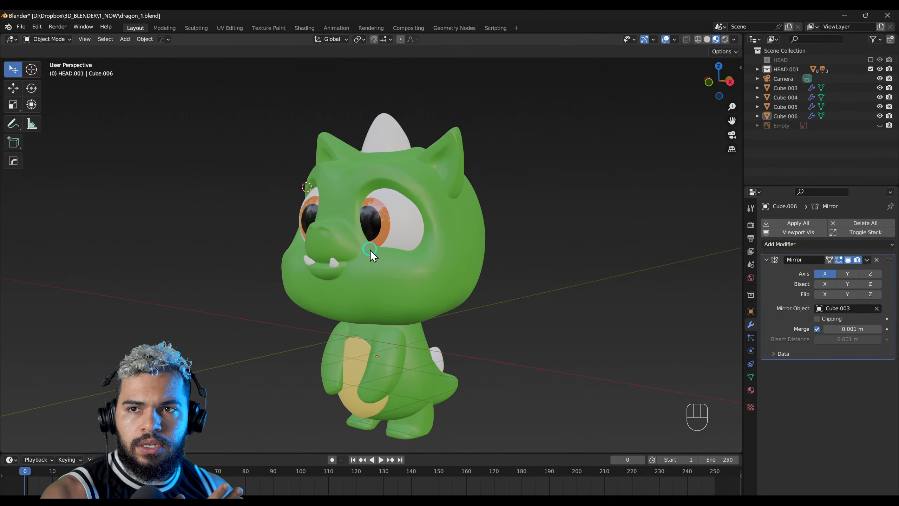
left_click(726, 39)
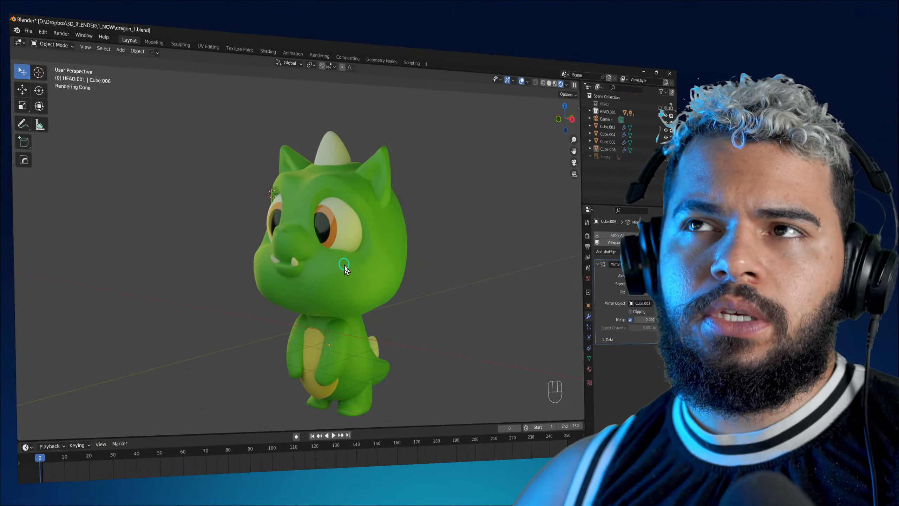
Step: Capture a screenshot of the full rendered dragon in a three-quarter view from its other side
middle_click_drag(345, 269, 333, 221)
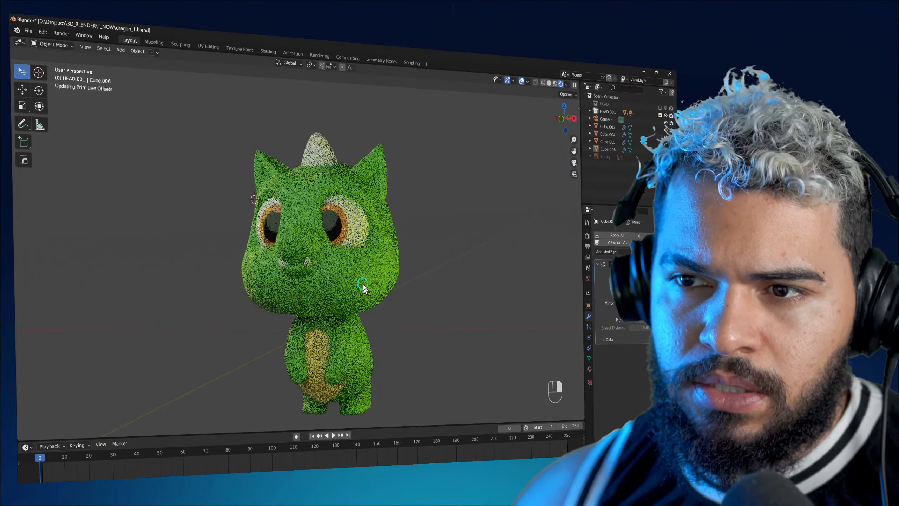
right_click_drag(330, 218, 339, 219)
right_click_drag(337, 340, 393, 341)
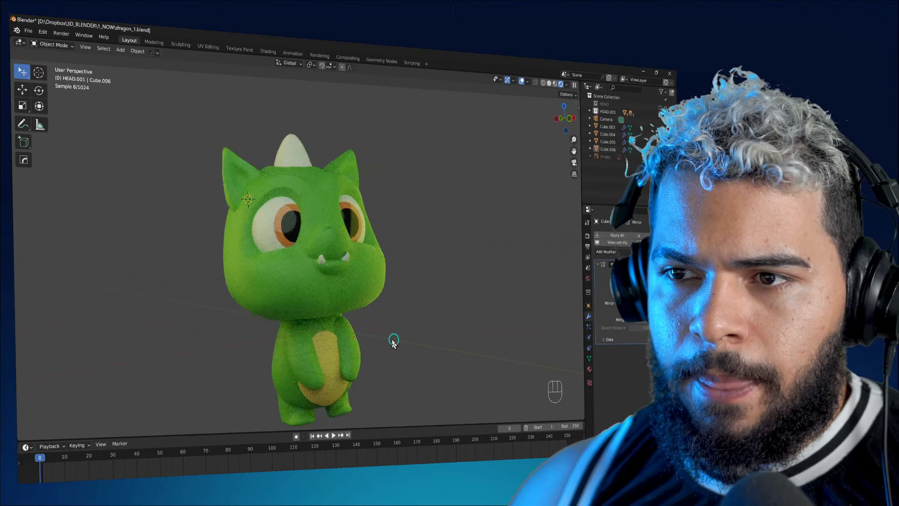
right_click_drag(287, 277, 288, 261)
middle_click_drag(317, 109, 267, 145)
key("Print")
left_click_drag(177, 87, 407, 420)
left_click(413, 411)
left_click(355, 316)
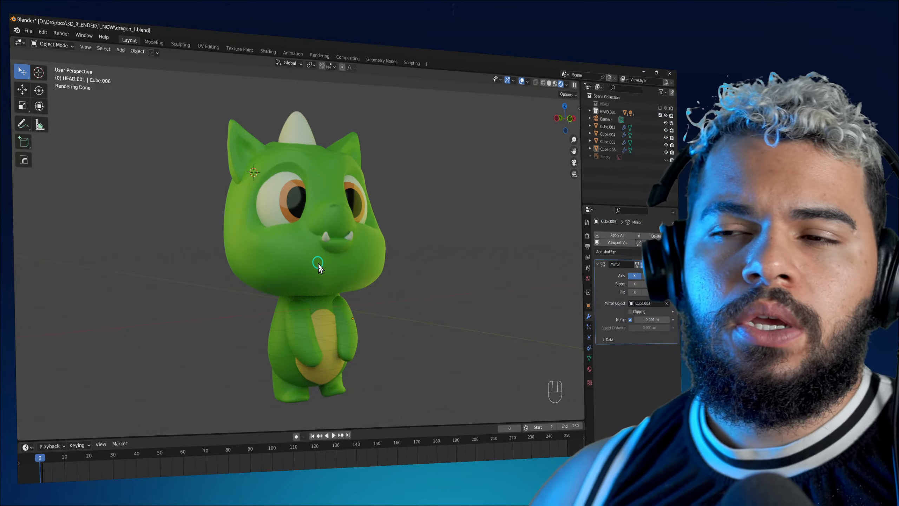
Step: Select the dragon's body and examine the rendered character in three-quarter and front views
left_click(606, 128)
scroll(368, 235, "down", 2)
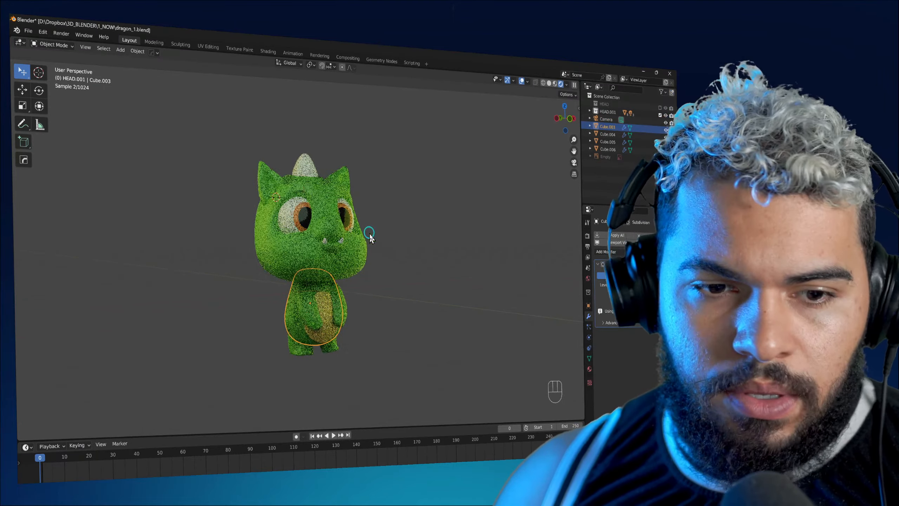
scroll(360, 248, "up", 1)
middle_click_drag(358, 250, 343, 270)
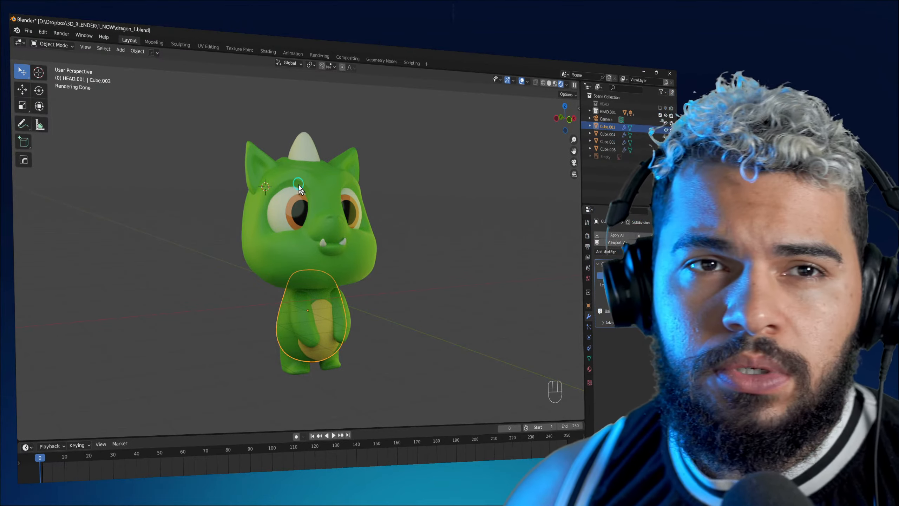
scroll(295, 201, "up", 2)
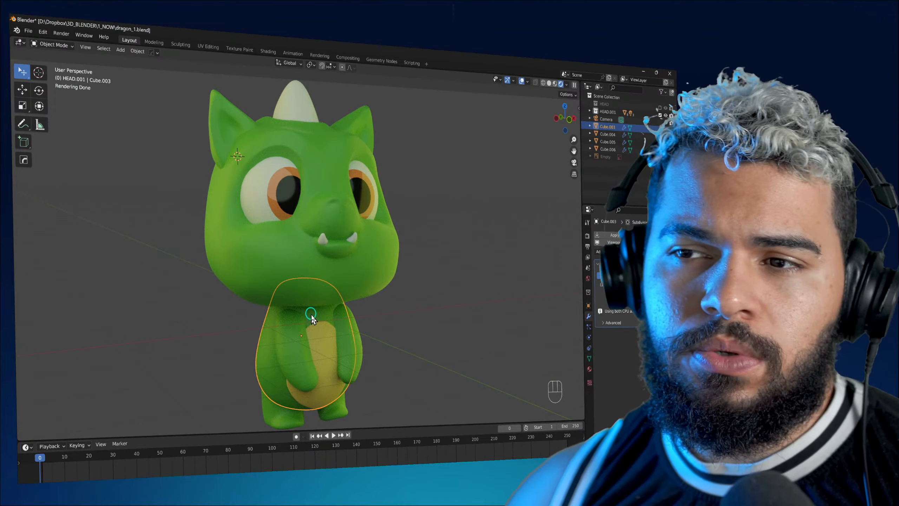
middle_click_drag(311, 315, 325, 289)
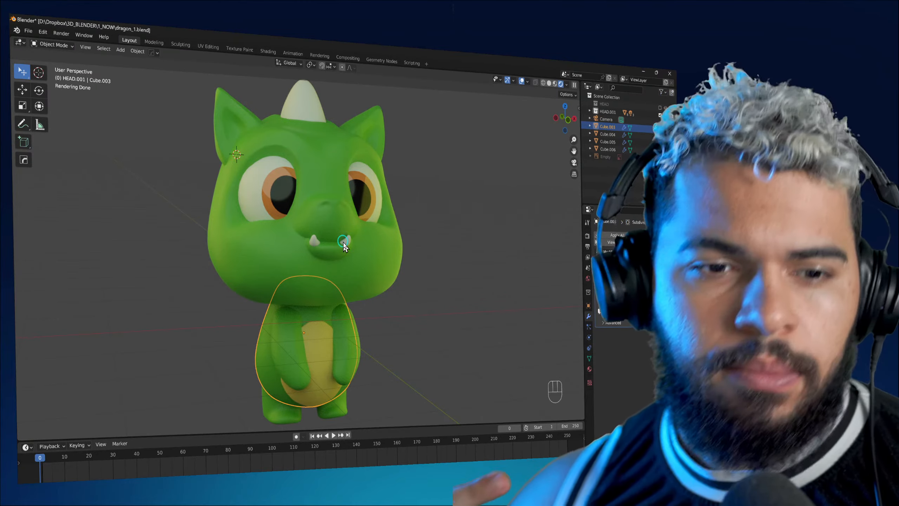
middle_click_drag(343, 246, 351, 250, "alt")
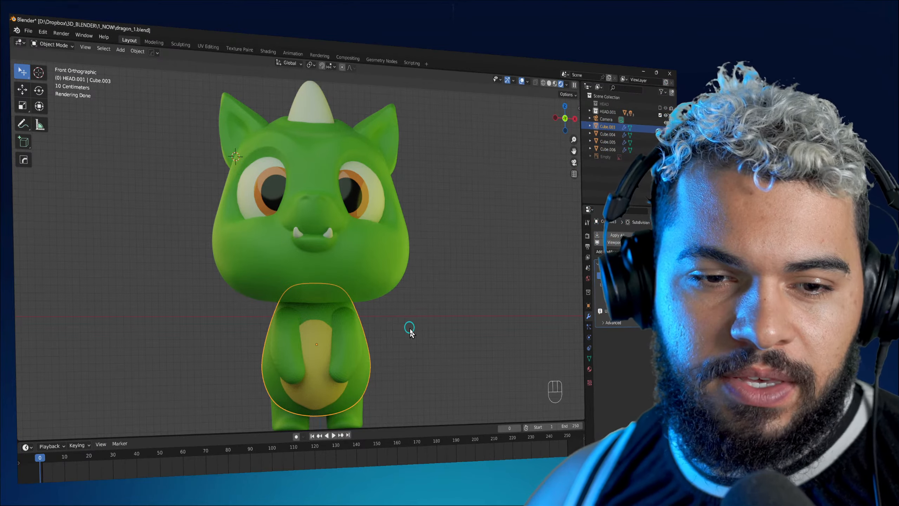
Step: Select the dragon's arms and head in turn, and examine the rendered character from the front, side and three-quarter angles
left_click(352, 322)
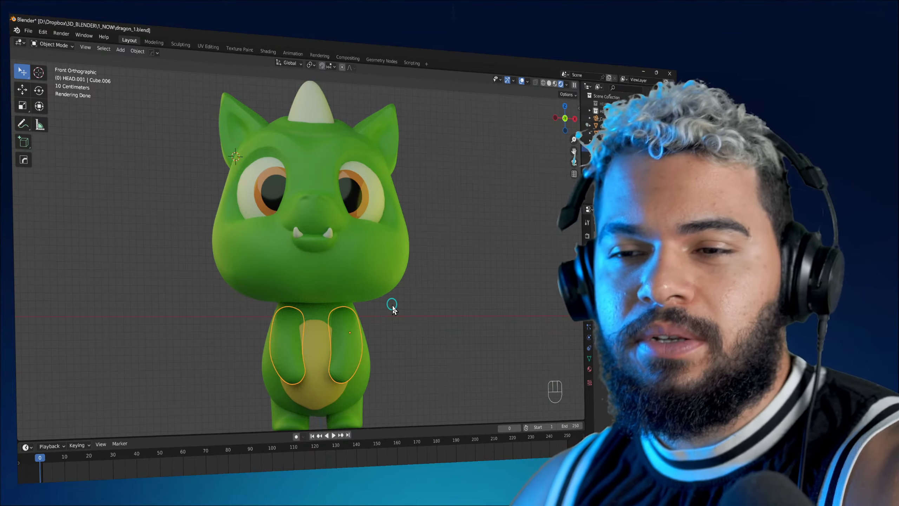
left_click(357, 270)
middle_click_drag(411, 332, 393, 318)
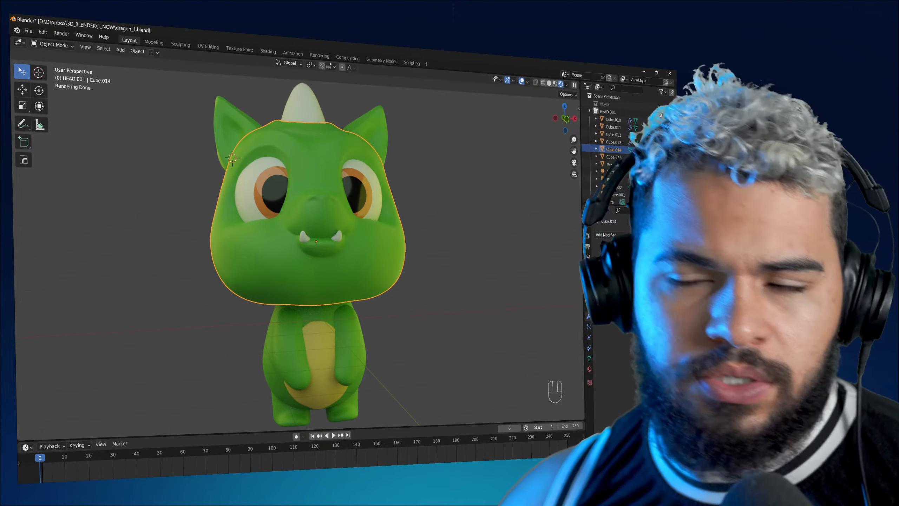
middle_click_drag(375, 328, 420, 320)
middle_click_drag(200, 267, 336, 317)
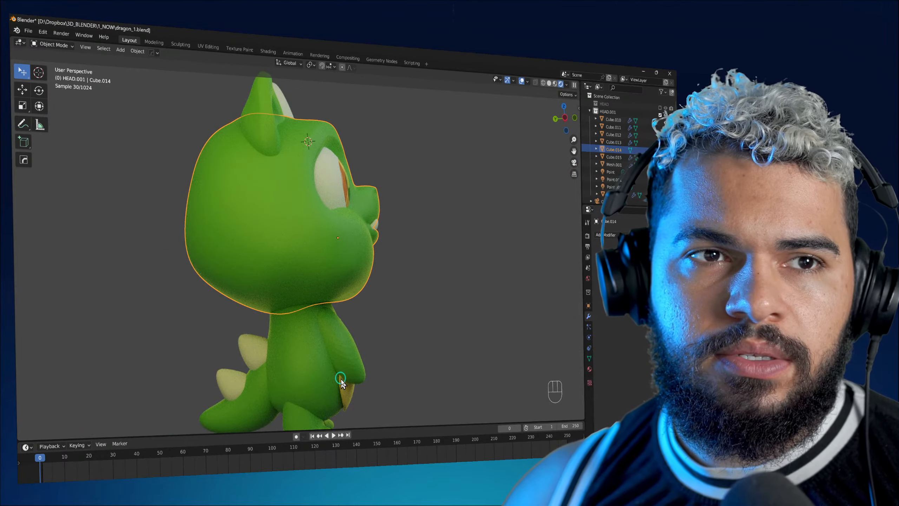
middle_click_drag(374, 346, 302, 200)
middle_click_drag(198, 306, 388, 298)
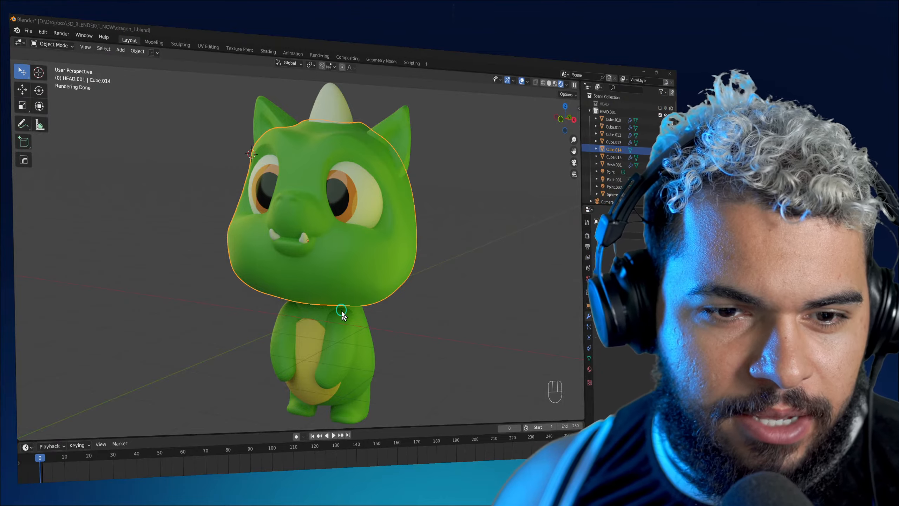
right_click(285, 295)
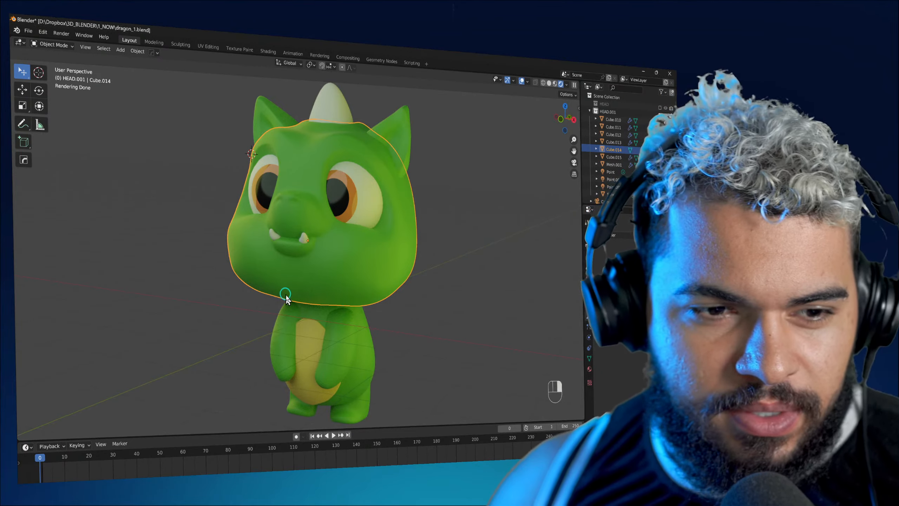
middle_click_drag(270, 321, 273, 343, "shift")
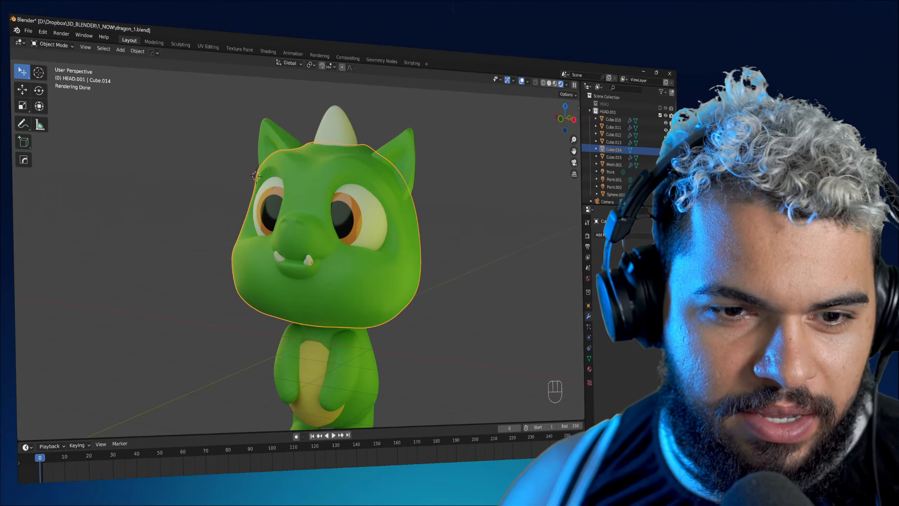
right_click_drag(398, 328, 419, 276)
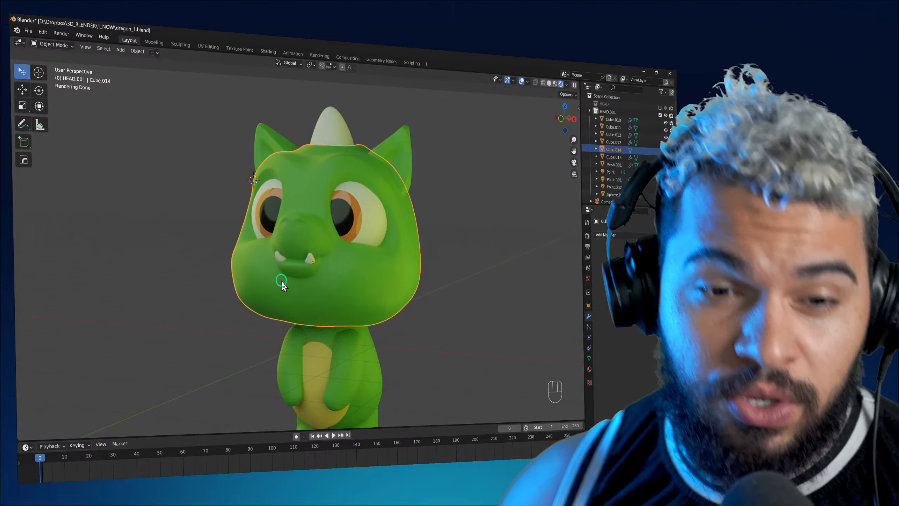
middle_click_drag(291, 276, 345, 327)
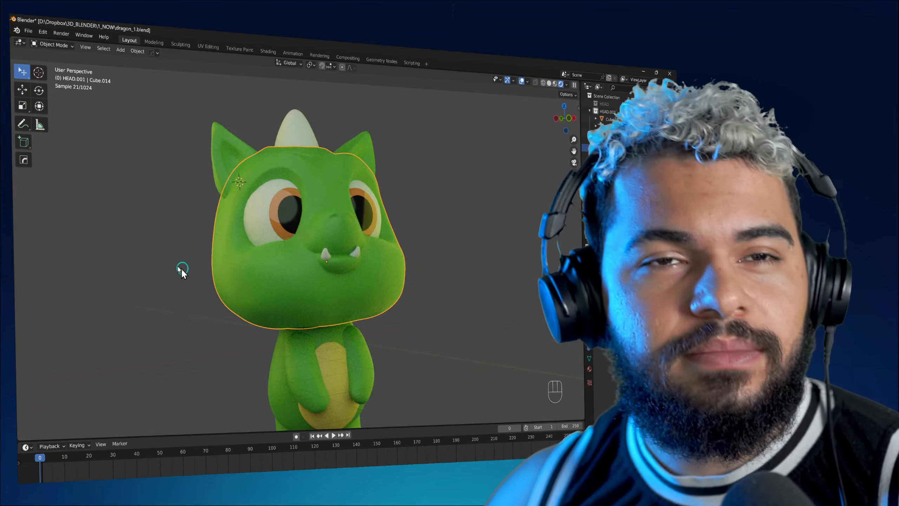